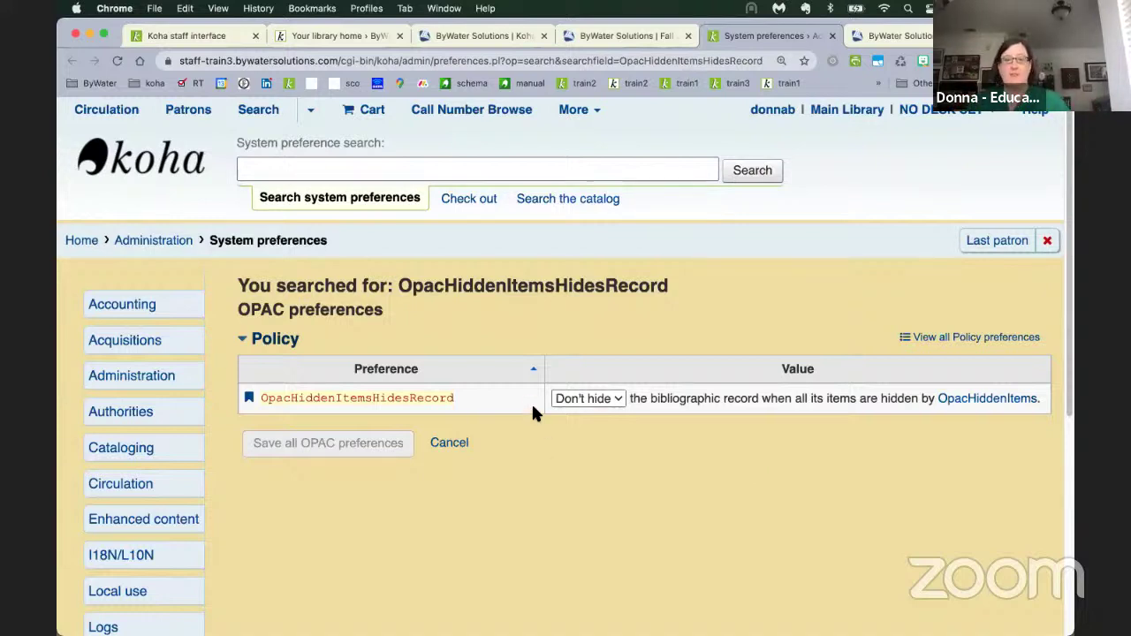
- Check the available choices for the OpacHiddenItemsHidesRecord preference without changing its setting
{"action": "left_click", "coordinate": [575, 400]}
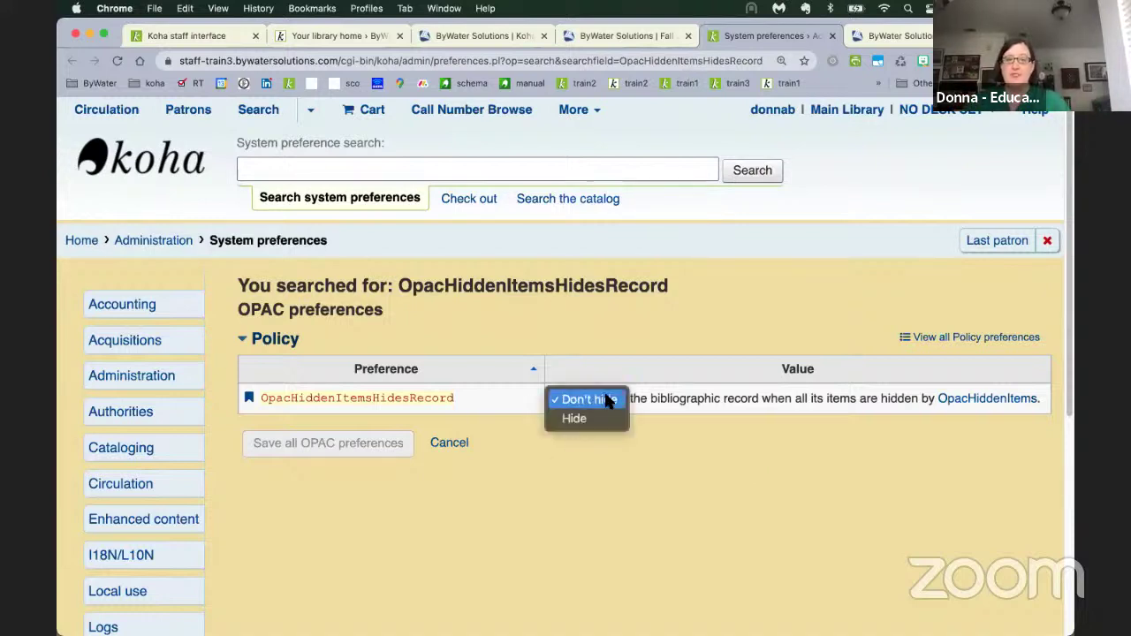
{"action": "left_click", "coordinate": [678, 475]}
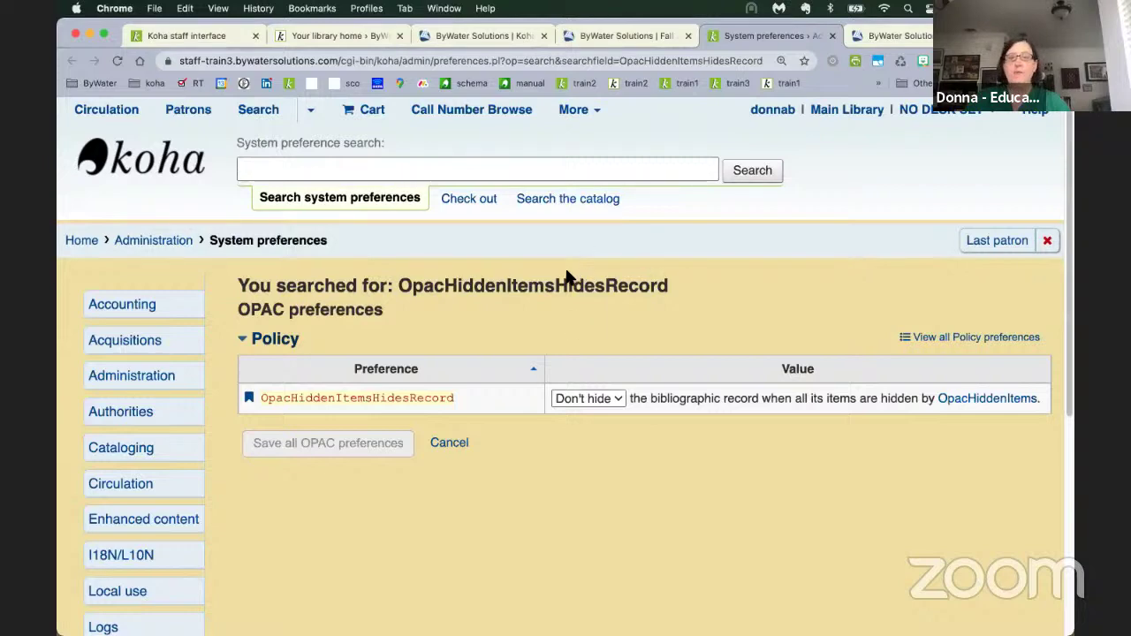
- Switch to the patron's OPAC account summary and view the full list of holds
{"action": "left_click", "coordinate": [295, 36]}
{"action": "scroll", "coordinate": [352, 367], "scroll_direction": "down", "scroll_amount": 2}
{"action": "scroll", "coordinate": [352, 376], "scroll_direction": "down", "scroll_amount": 3}
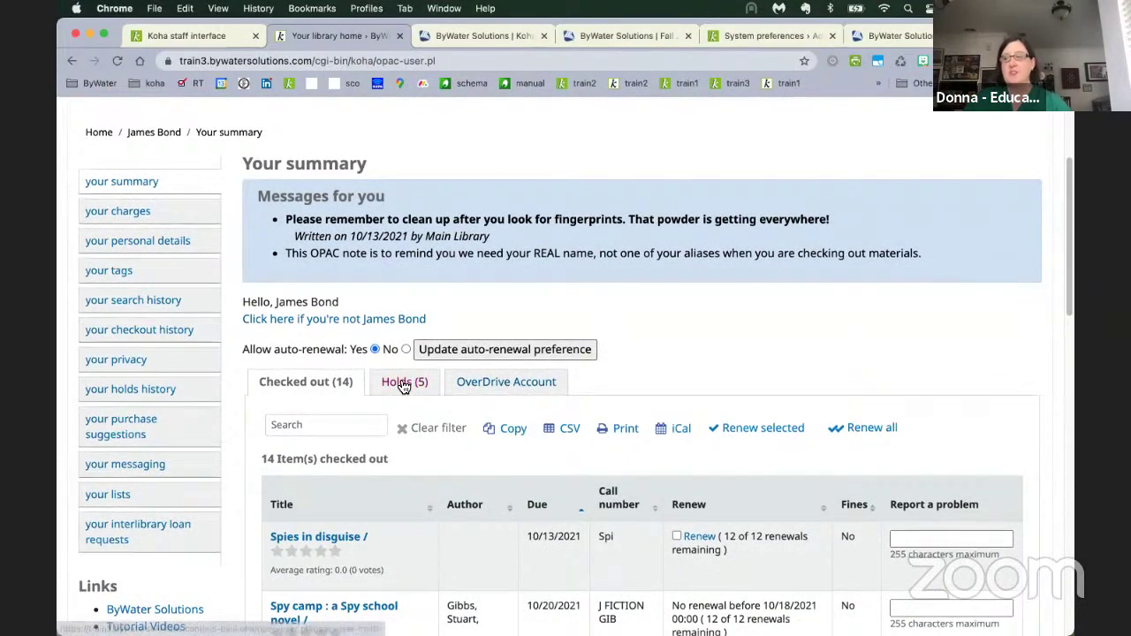
{"action": "scroll", "coordinate": [434, 455], "scroll_direction": "down", "scroll_amount": 2}
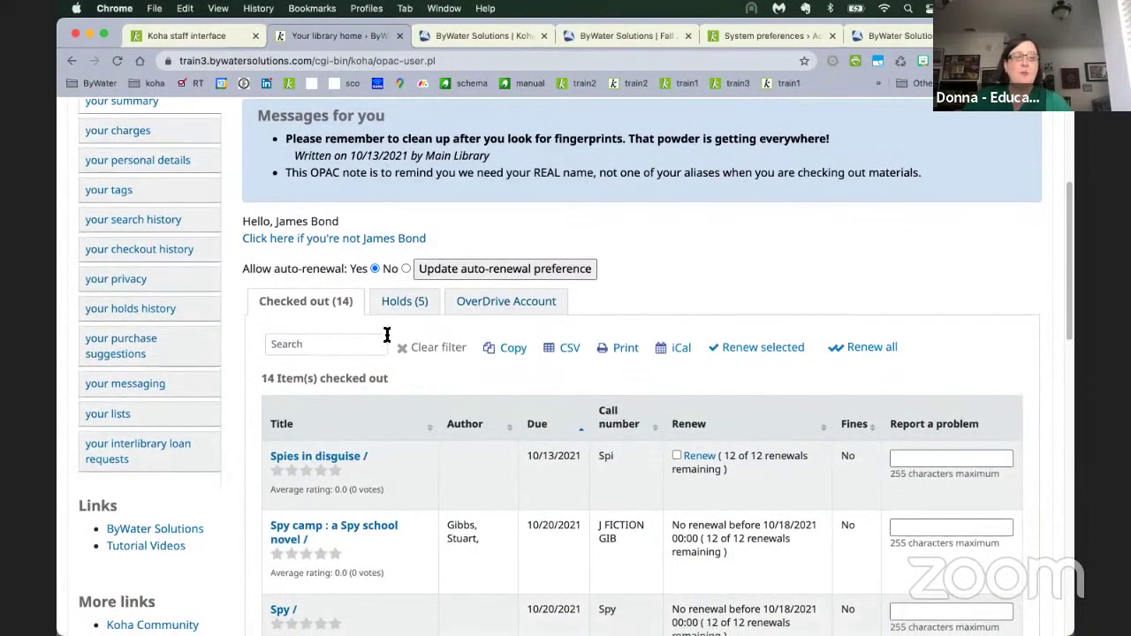
{"action": "left_click", "coordinate": [405, 300]}
{"action": "scroll", "coordinate": [408, 307], "scroll_direction": "down", "scroll_amount": 5}
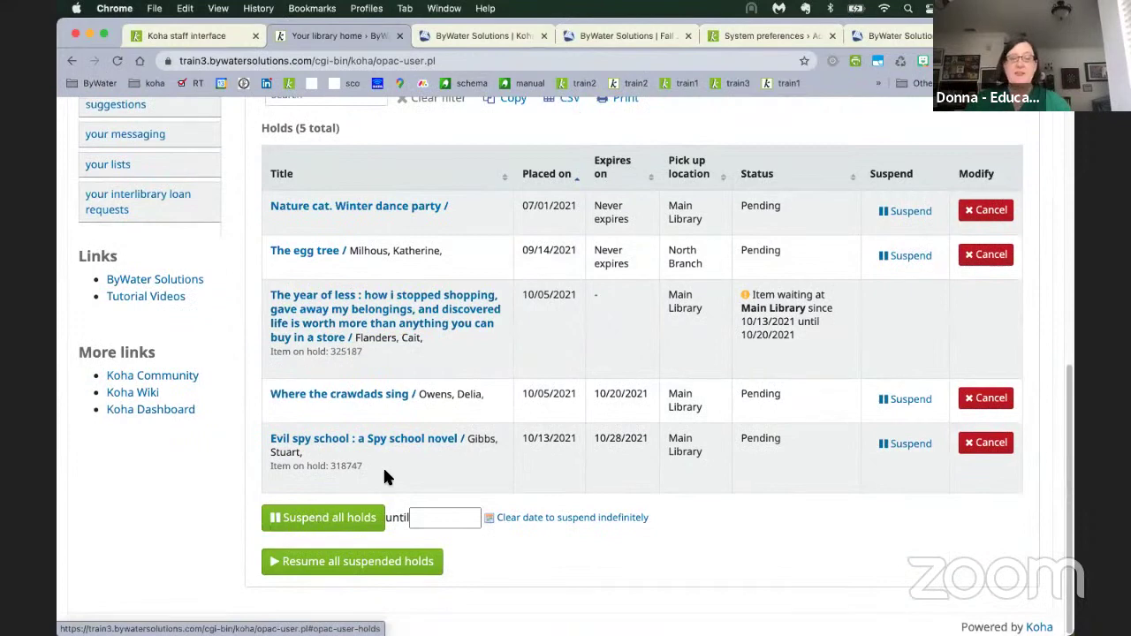
- Enlarge the page to 125% and highlight the "Item on hold" line under Evil spy school
{"action": "key", "text": "super+equal"}
{"action": "key", "text": "super+equal"}
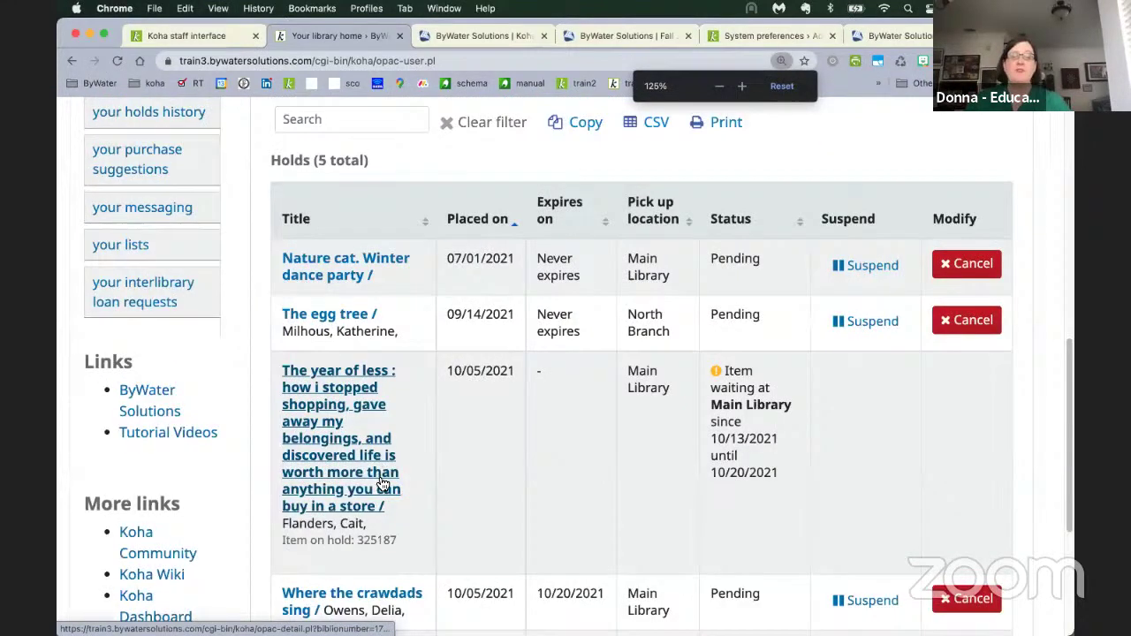
{"action": "scroll", "coordinate": [388, 477], "scroll_direction": "down", "scroll_amount": 3}
{"action": "left_click_drag", "start_coordinate": [403, 426], "coordinate": [286, 428]}
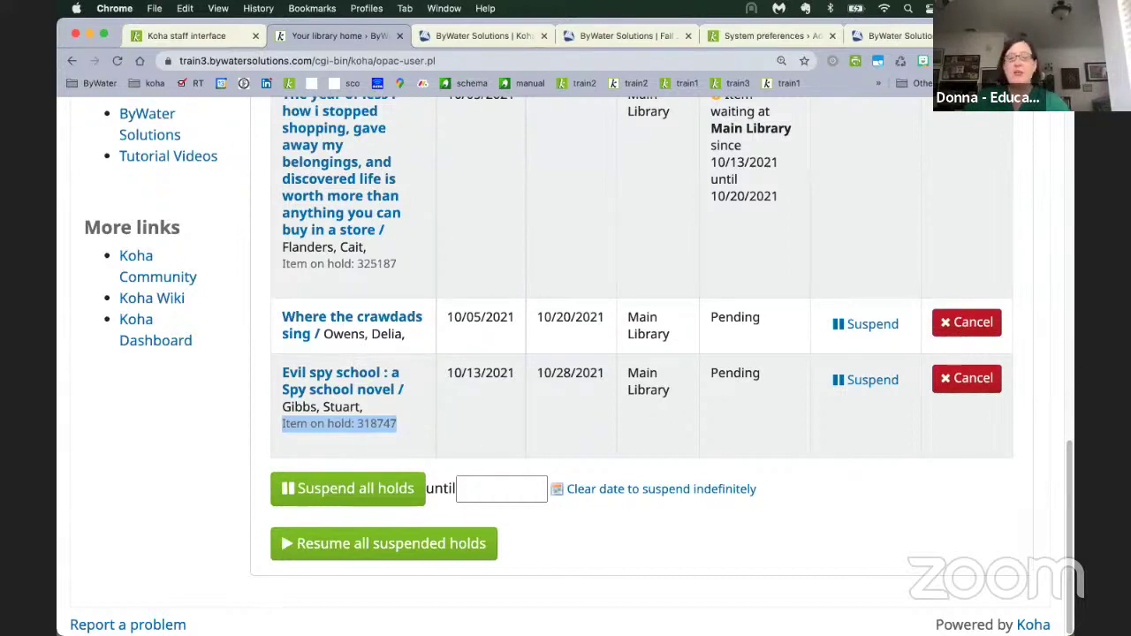
- Return to the patron's checked-out items and sort them by title in ascending order
{"action": "scroll", "coordinate": [684, 423], "scroll_direction": "up", "scroll_amount": 5}
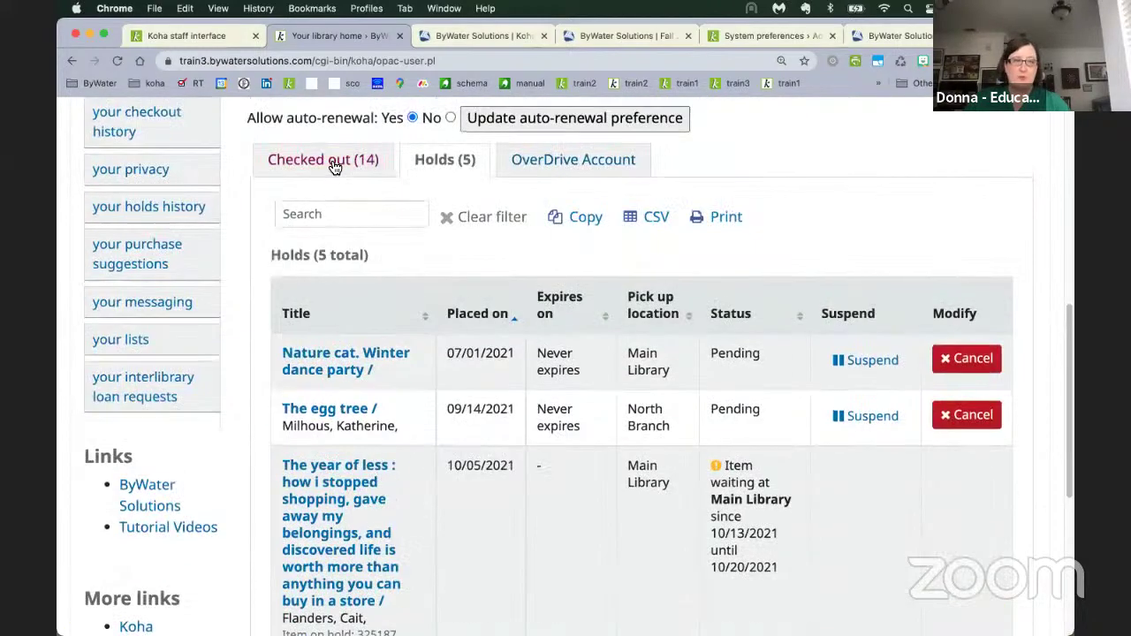
{"action": "left_click", "coordinate": [330, 161]}
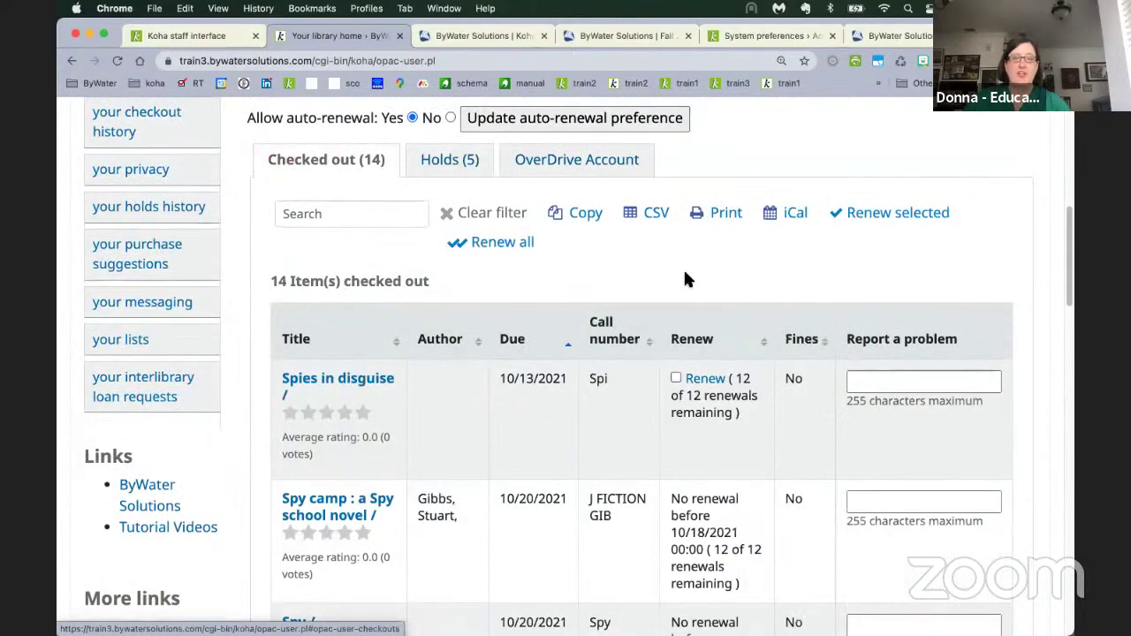
{"action": "left_click", "coordinate": [471, 343]}
{"action": "left_click", "coordinate": [395, 344]}
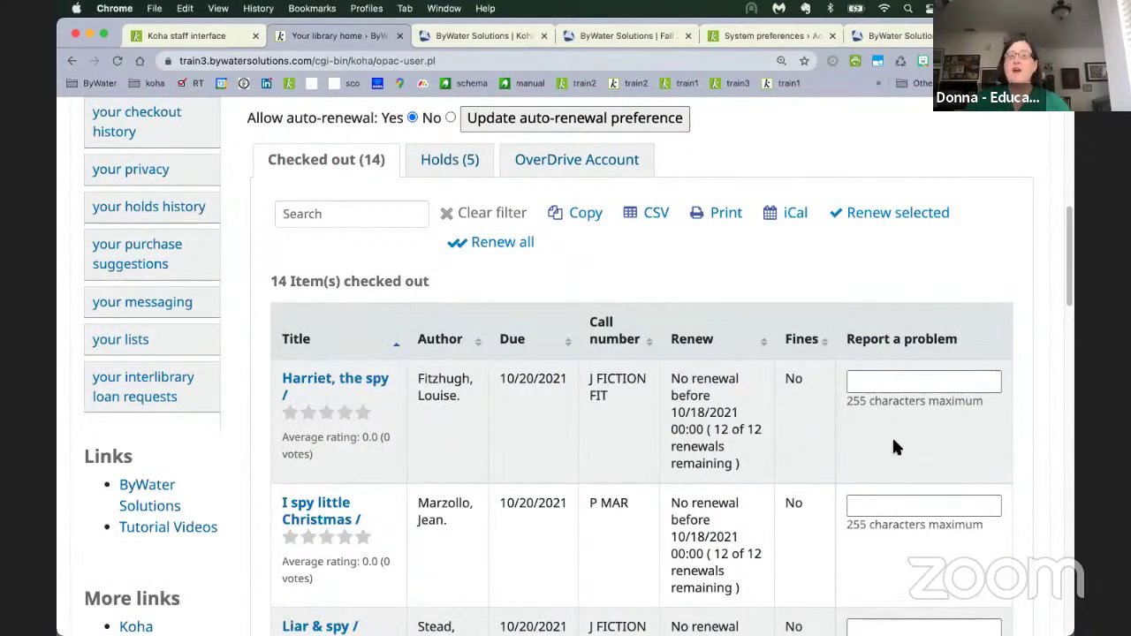
- Try filtering the checked-out items with "spu", and clear the filter
{"action": "left_click", "coordinate": [329, 219]}
{"action": "type", "text": "spu"}
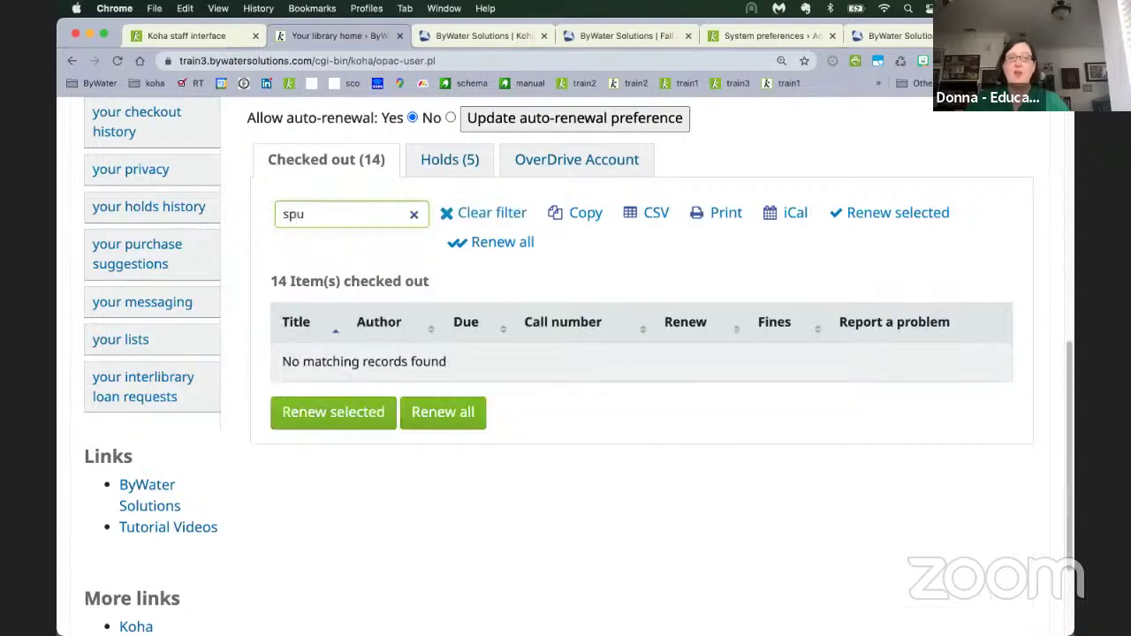
{"action": "key", "text": "BackSpace"}
{"action": "left_click", "coordinate": [414, 215]}
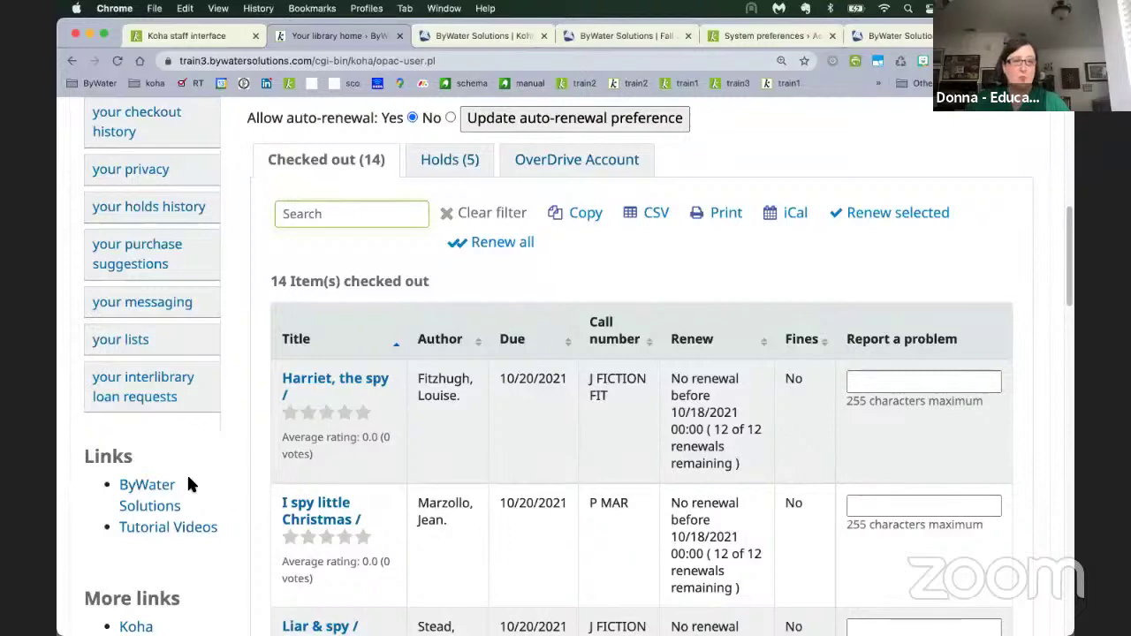
- Open the patron's search history and review the catalog searches from the current and previous sessions
{"action": "scroll", "coordinate": [187, 478], "scroll_direction": "up", "scroll_amount": 3}
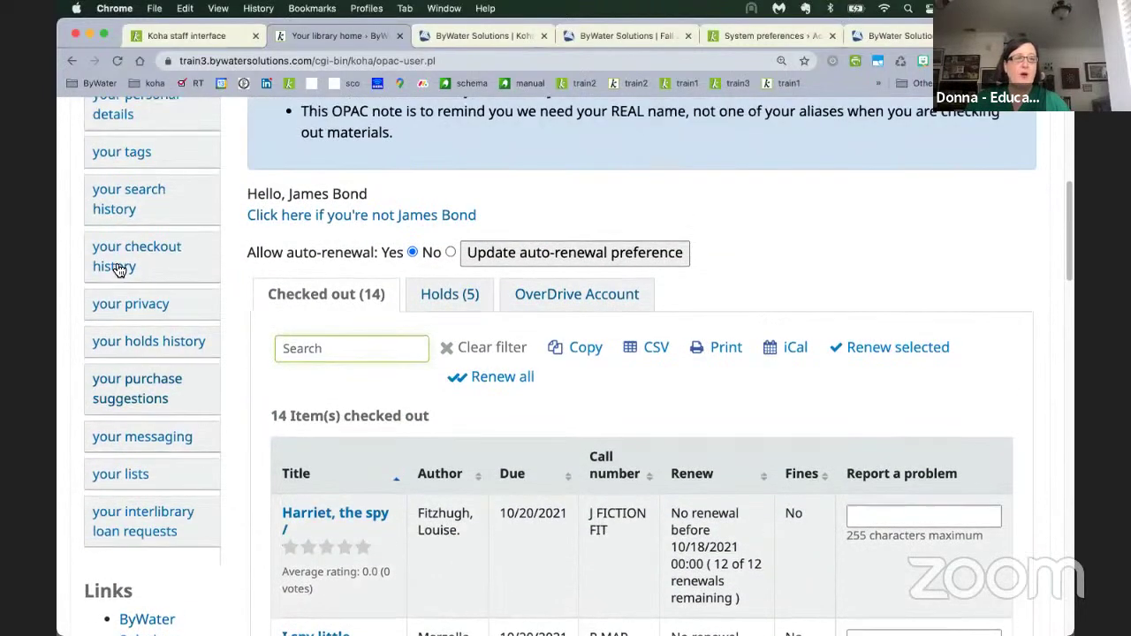
{"action": "left_click", "coordinate": [128, 199]}
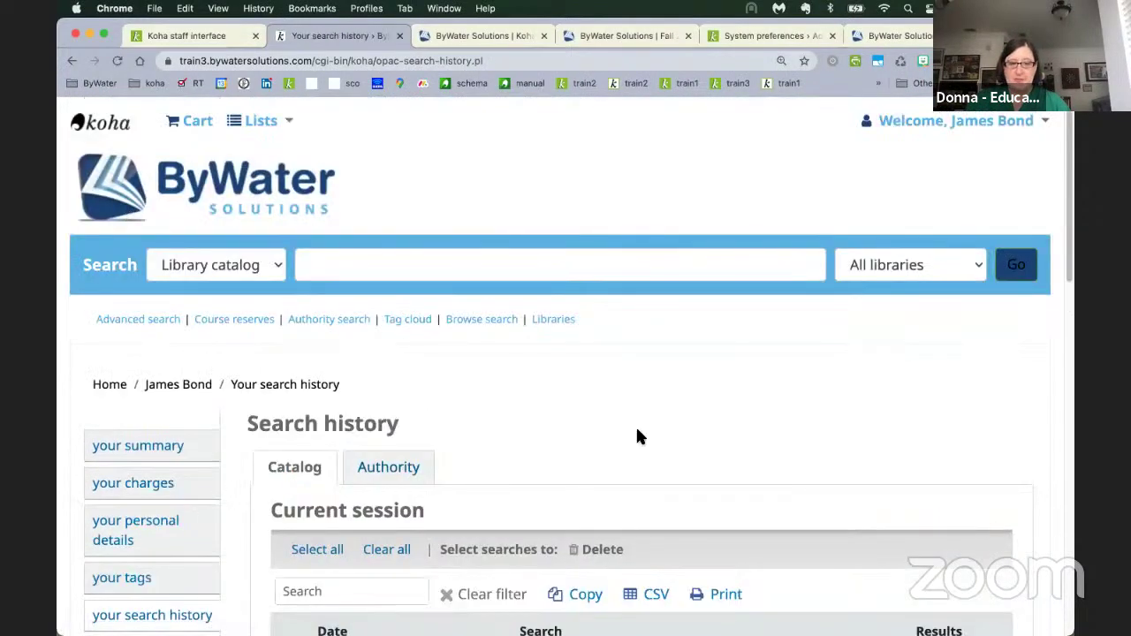
{"action": "scroll", "coordinate": [637, 431], "scroll_direction": "down", "scroll_amount": 5}
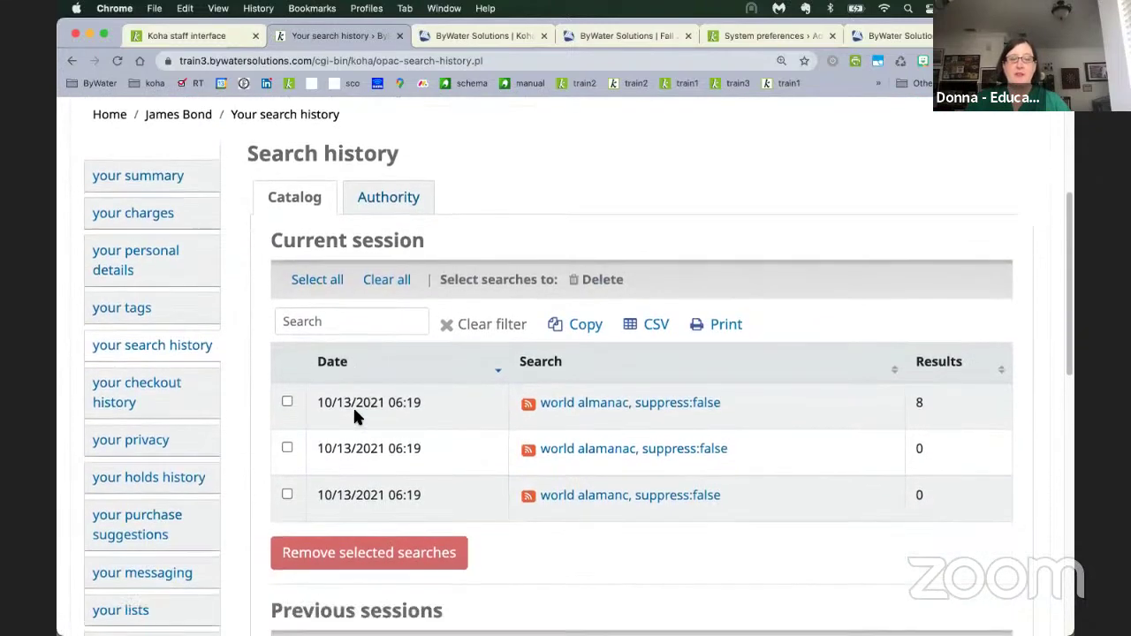
{"action": "scroll", "coordinate": [354, 412], "scroll_direction": "down", "scroll_amount": 1}
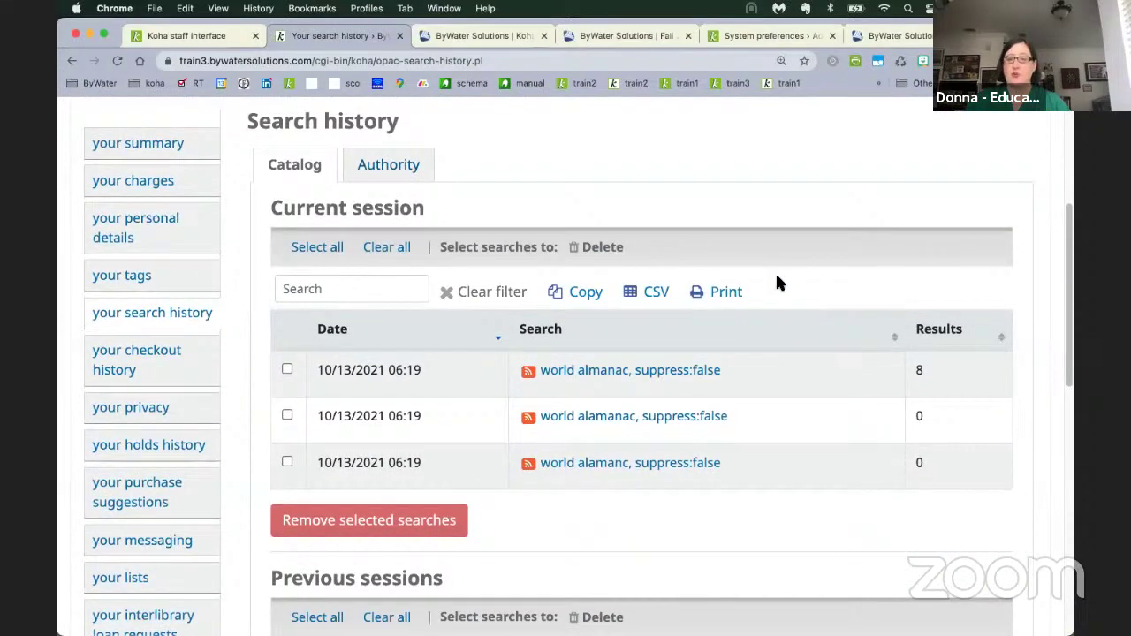
{"action": "scroll", "coordinate": [651, 324], "scroll_direction": "down", "scroll_amount": 4}
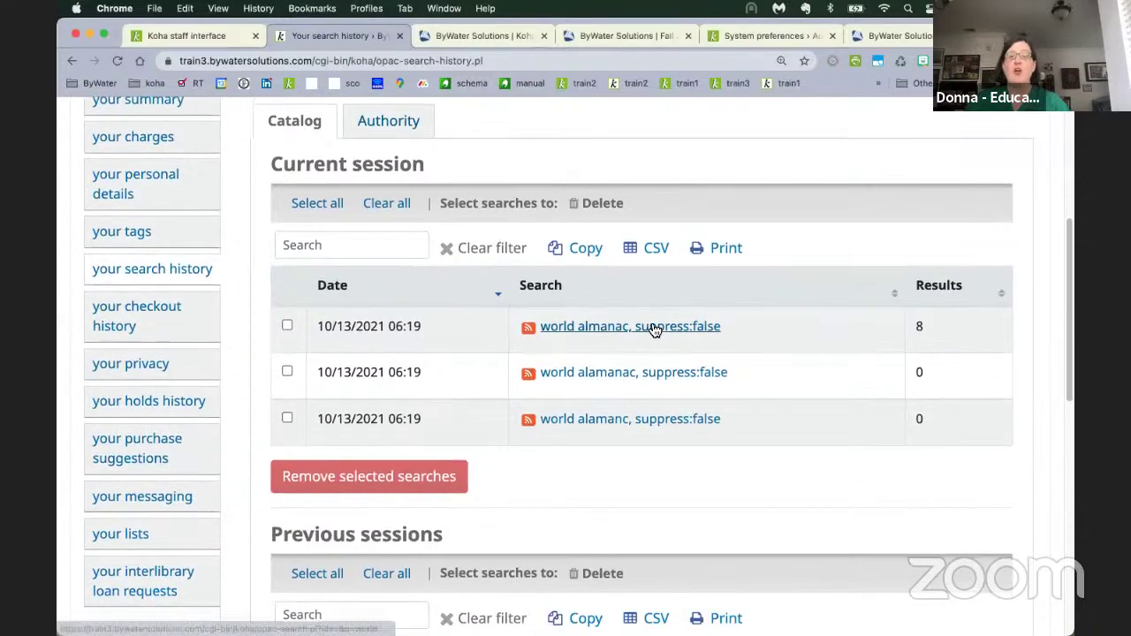
{"action": "scroll", "coordinate": [658, 322], "scroll_direction": "up", "scroll_amount": 1}
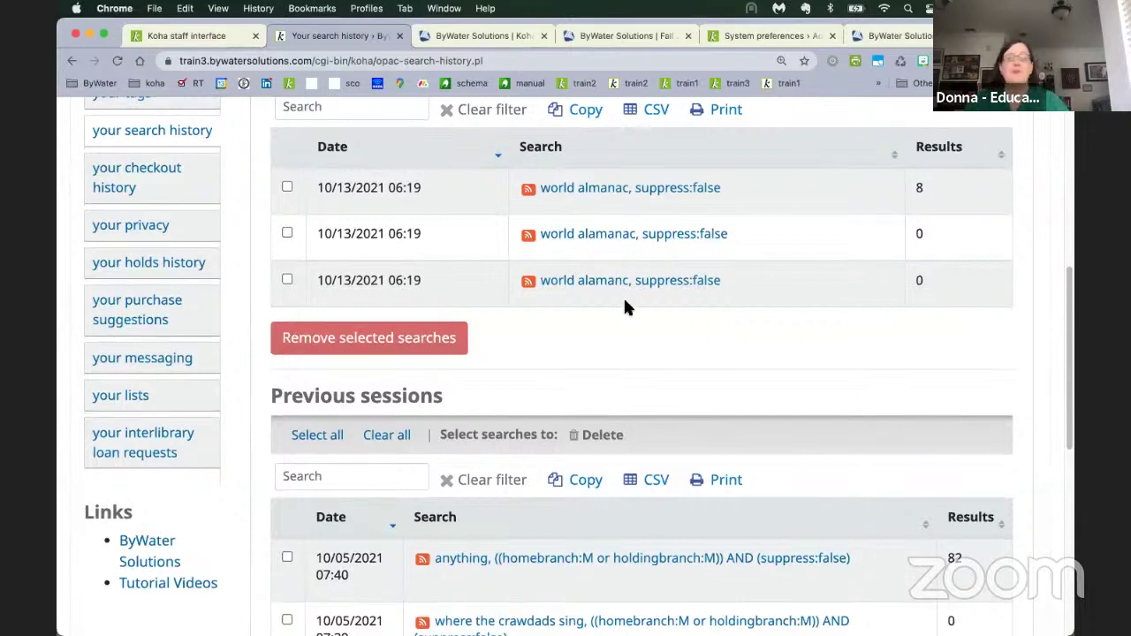
{"action": "scroll", "coordinate": [498, 315], "scroll_direction": "down", "scroll_amount": 6}
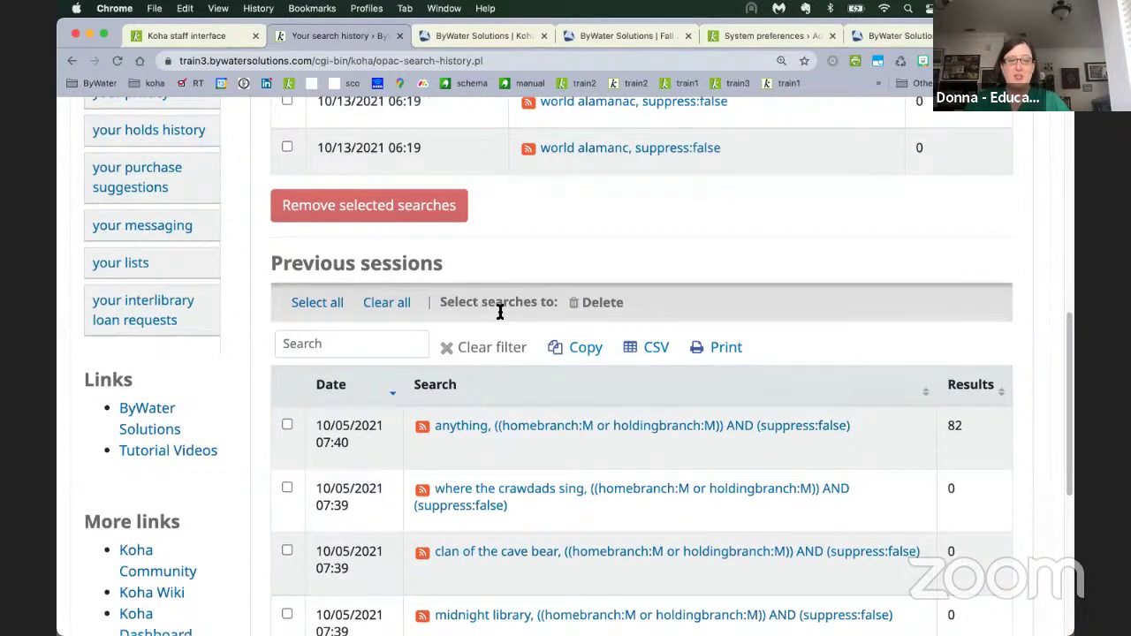
{"action": "scroll", "coordinate": [497, 315], "scroll_direction": "down", "scroll_amount": 3}
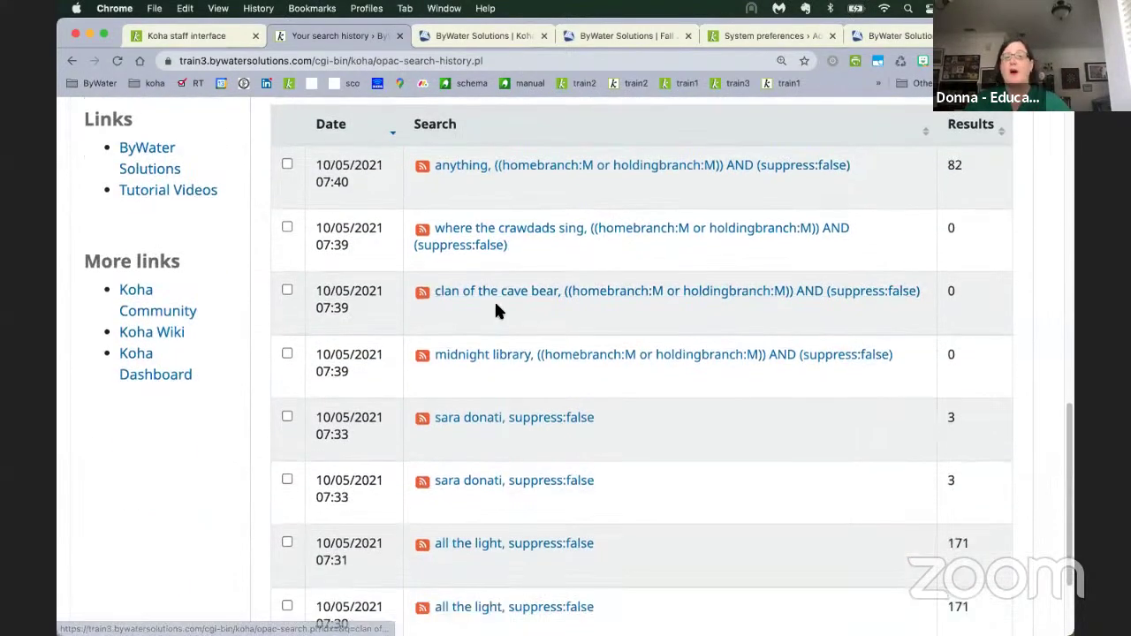
{"action": "scroll", "coordinate": [494, 310], "scroll_direction": "down", "scroll_amount": 2}
{"action": "scroll", "coordinate": [496, 309], "scroll_direction": "down", "scroll_amount": 2}
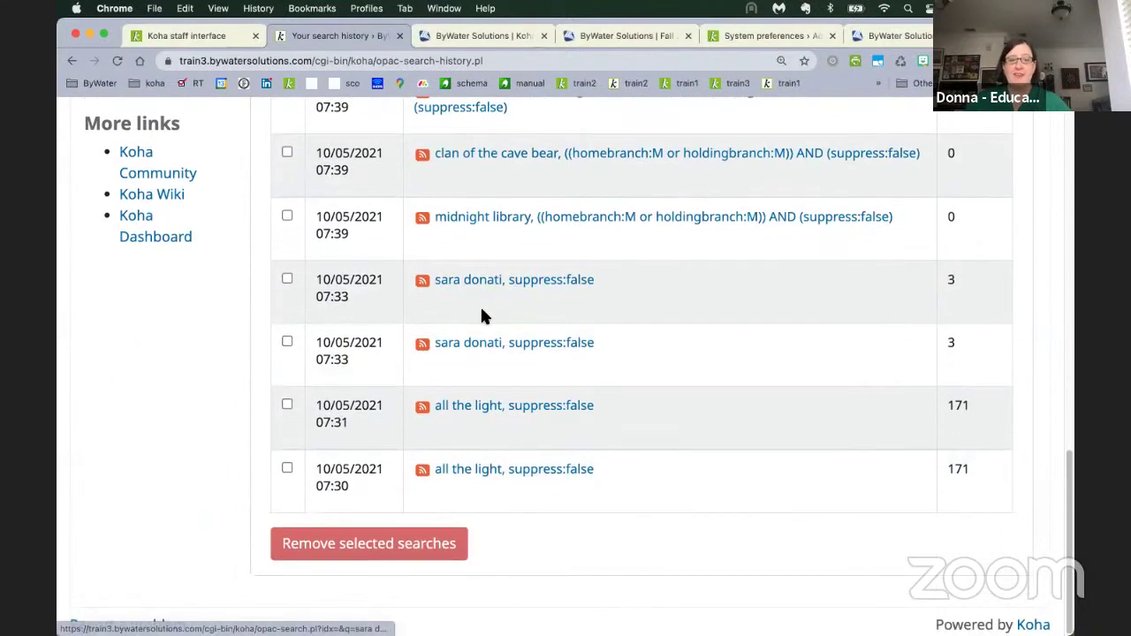
- Filter the current session's catalog searches by "sp"
{"action": "scroll", "coordinate": [480, 309], "scroll_direction": "up", "scroll_amount": 15}
{"action": "left_click", "coordinate": [313, 398]}
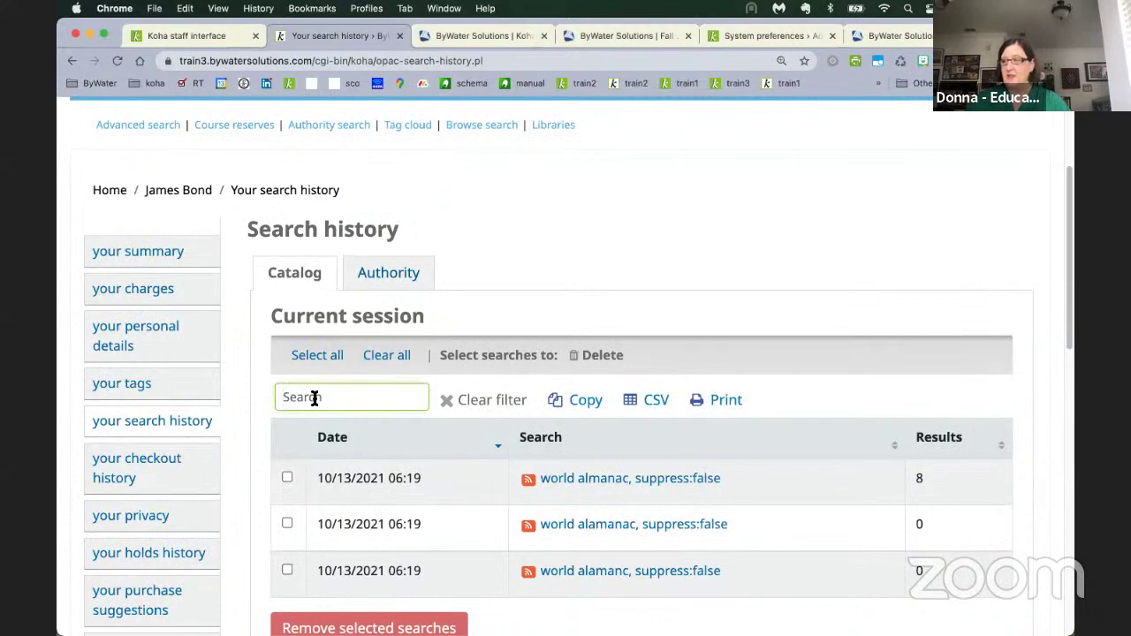
{"action": "type", "text": "sp"}
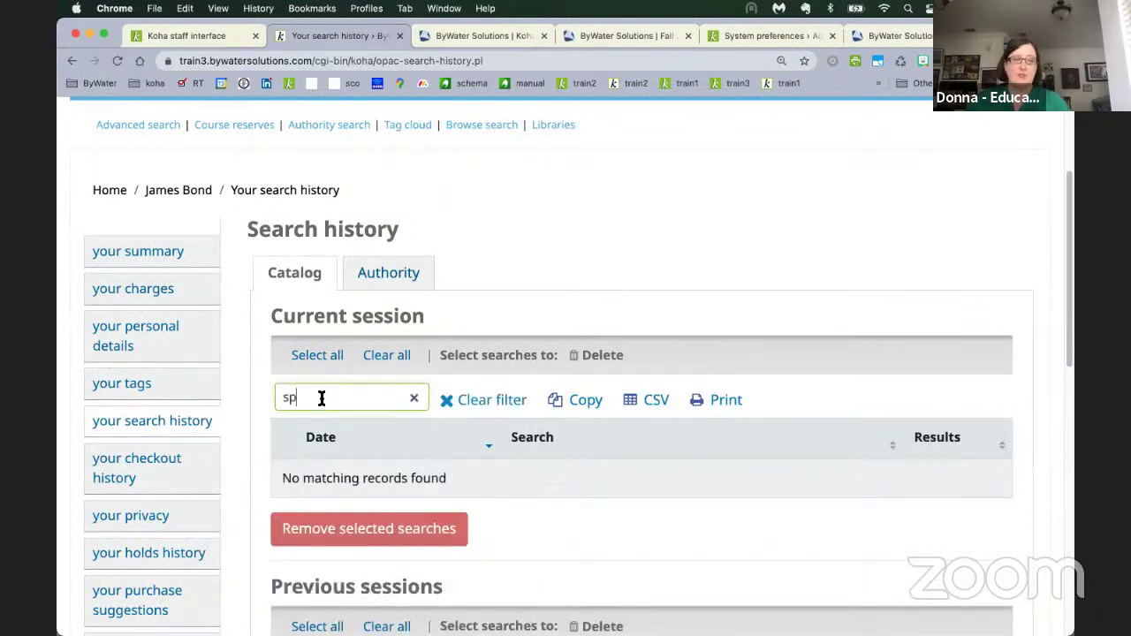
{"action": "scroll", "coordinate": [522, 454], "scroll_direction": "down", "scroll_amount": 3}
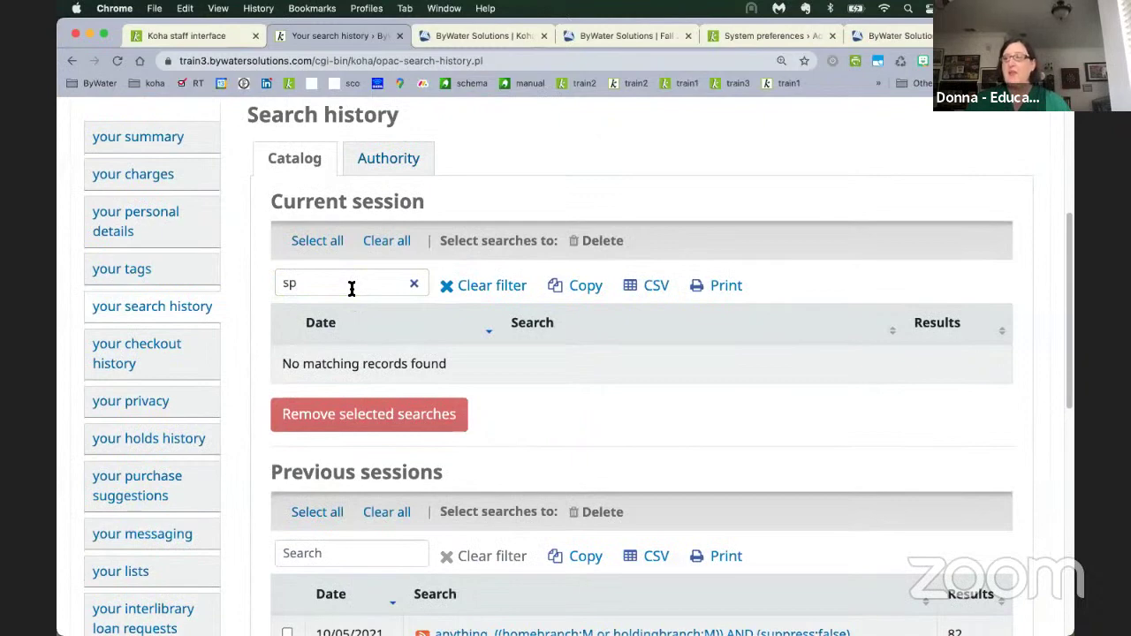
- Log out of the current patron account and log in to the other account with its username and password
{"action": "scroll", "coordinate": [534, 339], "scroll_direction": "up", "scroll_amount": 5}
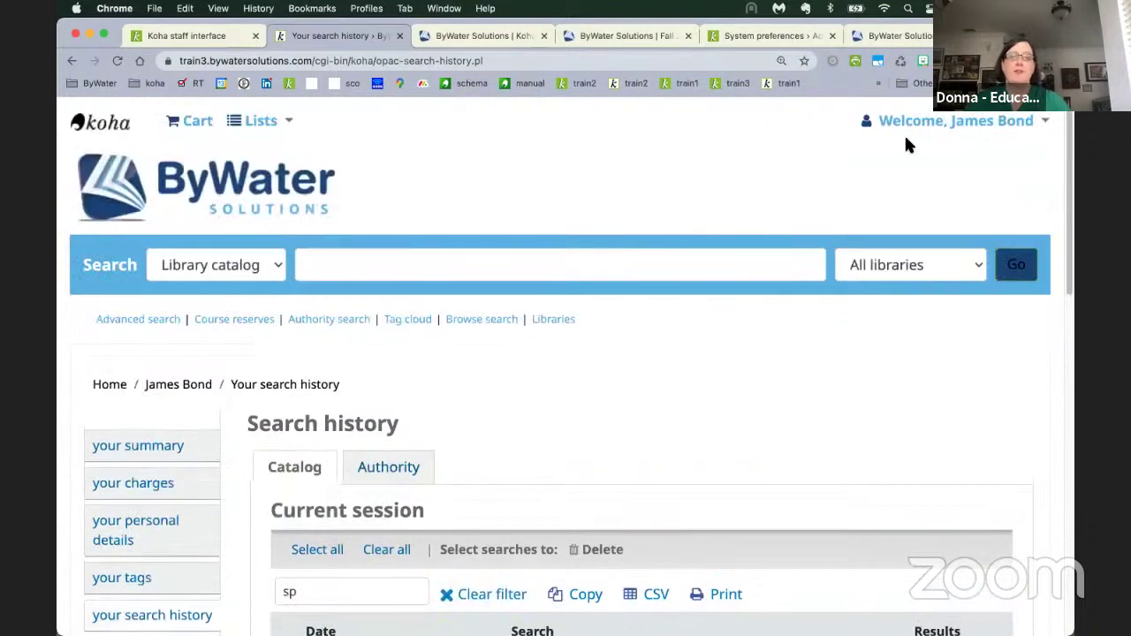
{"action": "left_click", "coordinate": [987, 123]}
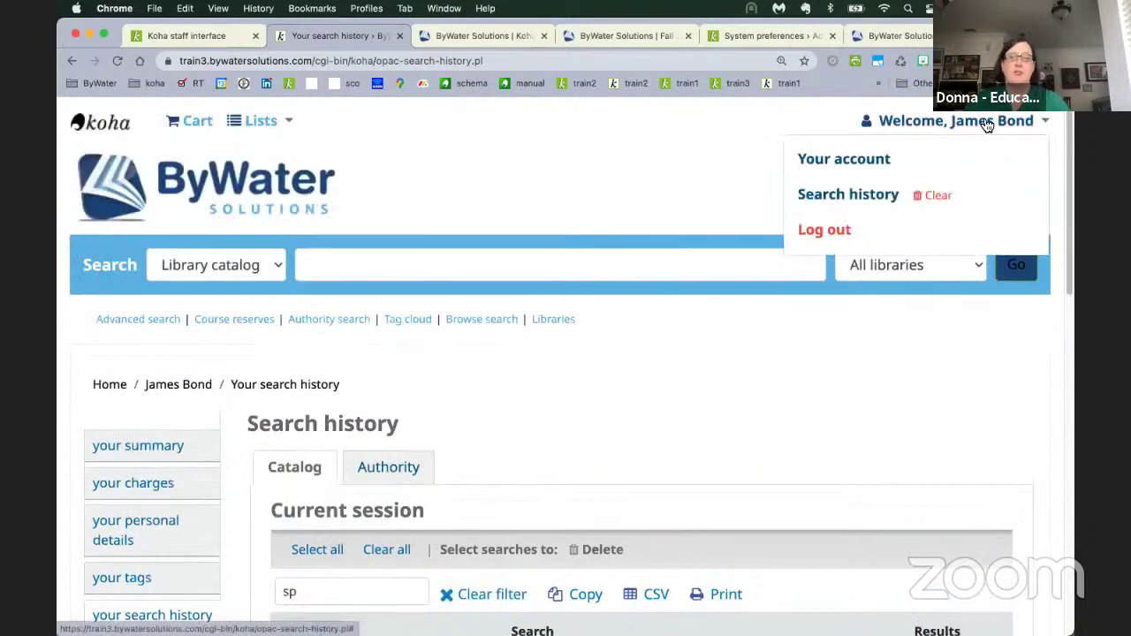
{"action": "left_click", "coordinate": [815, 231]}
{"action": "left_click", "coordinate": [868, 432]}
{"action": "type", "text": "donnab"}
{"action": "key", "text": "Tab"}
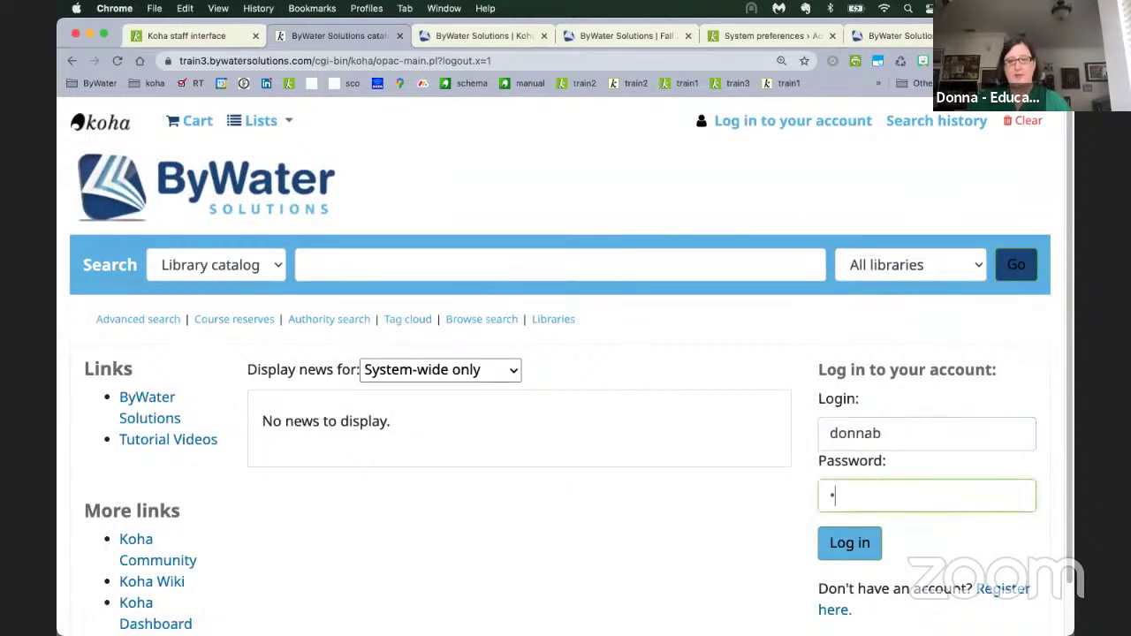
{"action": "type", "text": "*******"}
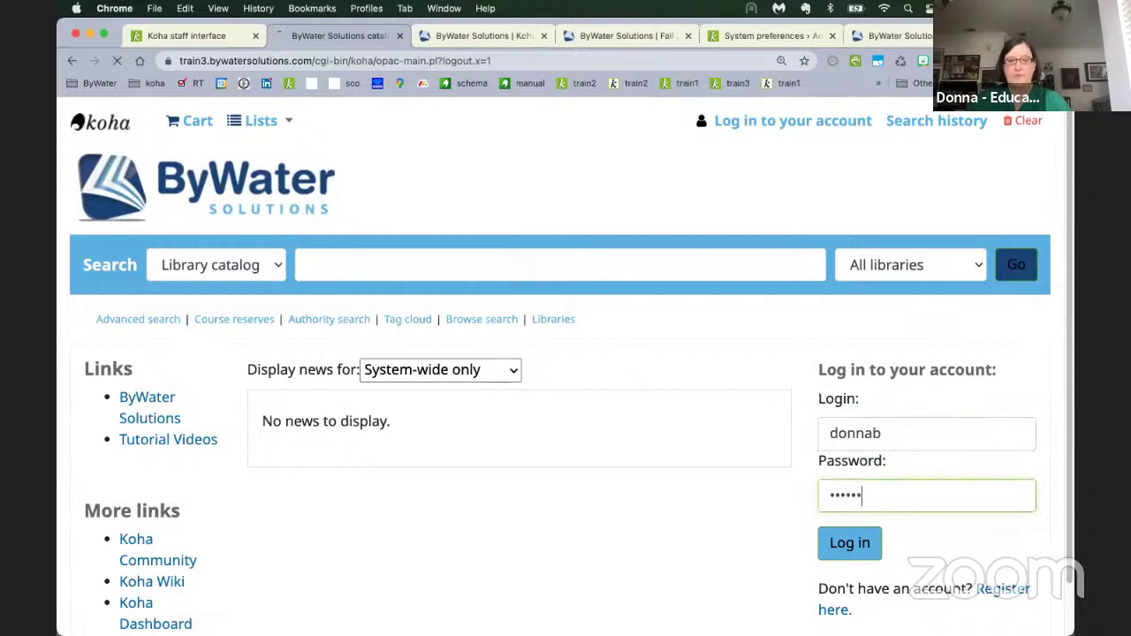
{"action": "key", "text": "Return"}
- Open this account's search history and look through its catalog searches from previous sessions
{"action": "scroll", "coordinate": [830, 424], "scroll_direction": "down", "scroll_amount": 5}
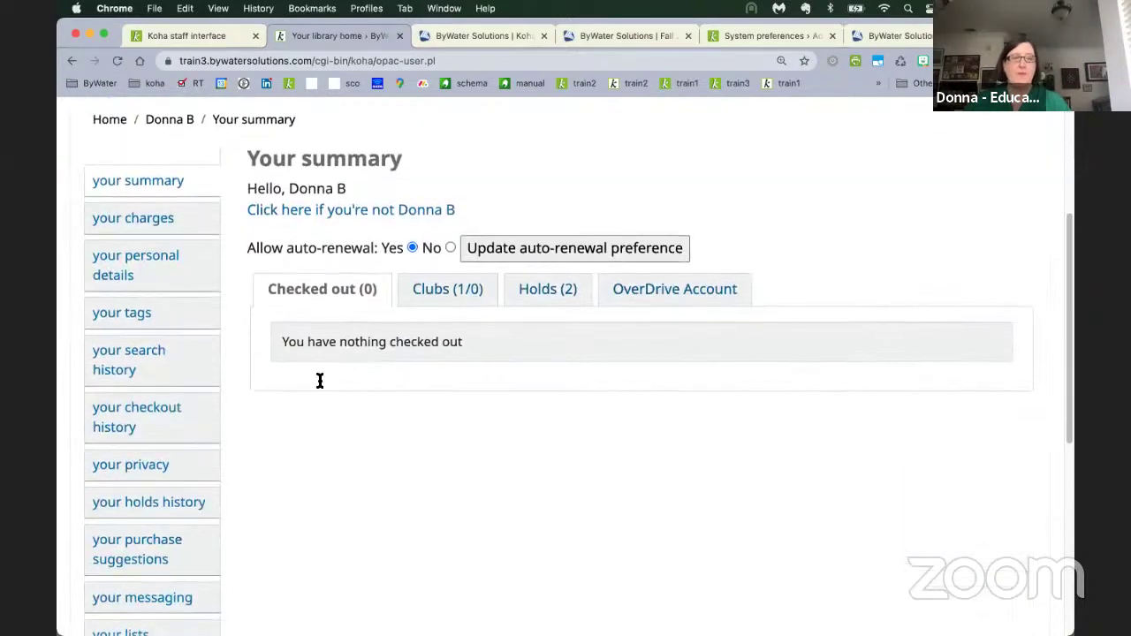
{"action": "left_click", "coordinate": [145, 373]}
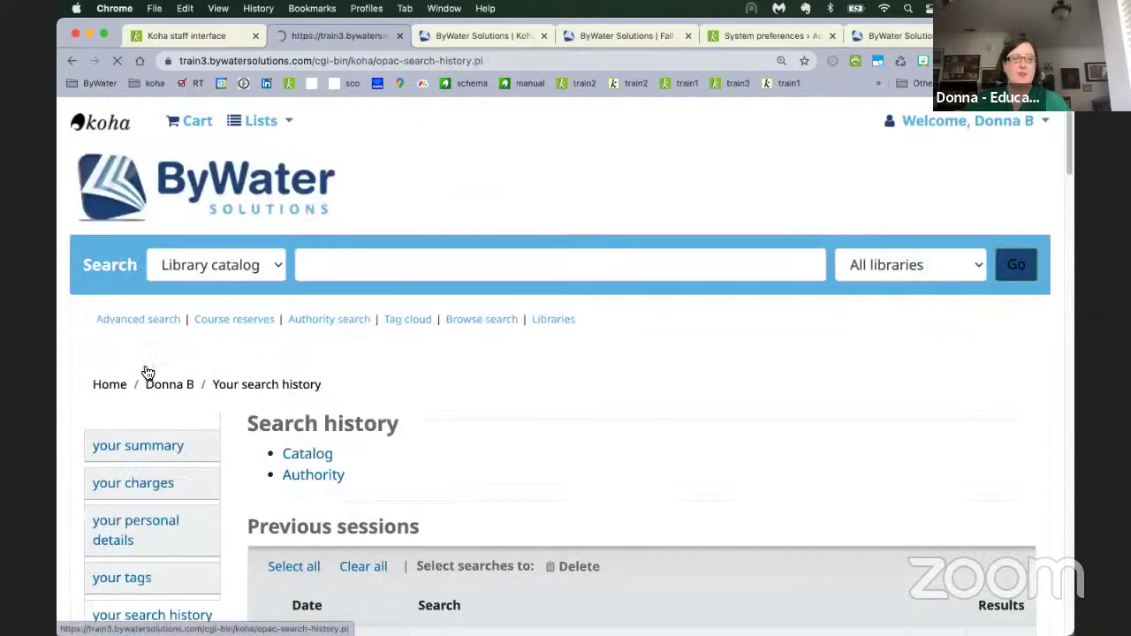
{"action": "scroll", "coordinate": [495, 424], "scroll_direction": "down", "scroll_amount": 5}
{"action": "scroll", "coordinate": [511, 379], "scroll_direction": "down", "scroll_amount": 10}
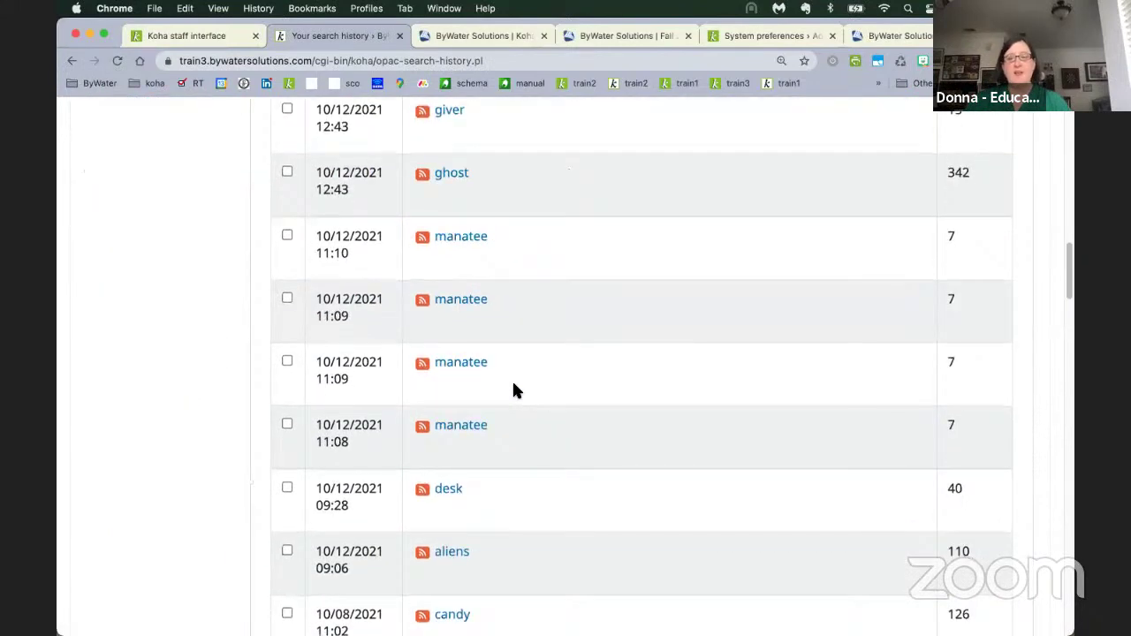
{"action": "scroll", "coordinate": [511, 384], "scroll_direction": "up", "scroll_amount": 12}
{"action": "scroll", "coordinate": [415, 504], "scroll_direction": "up", "scroll_amount": 7}
{"action": "scroll", "coordinate": [345, 535], "scroll_direction": "down", "scroll_amount": 5}
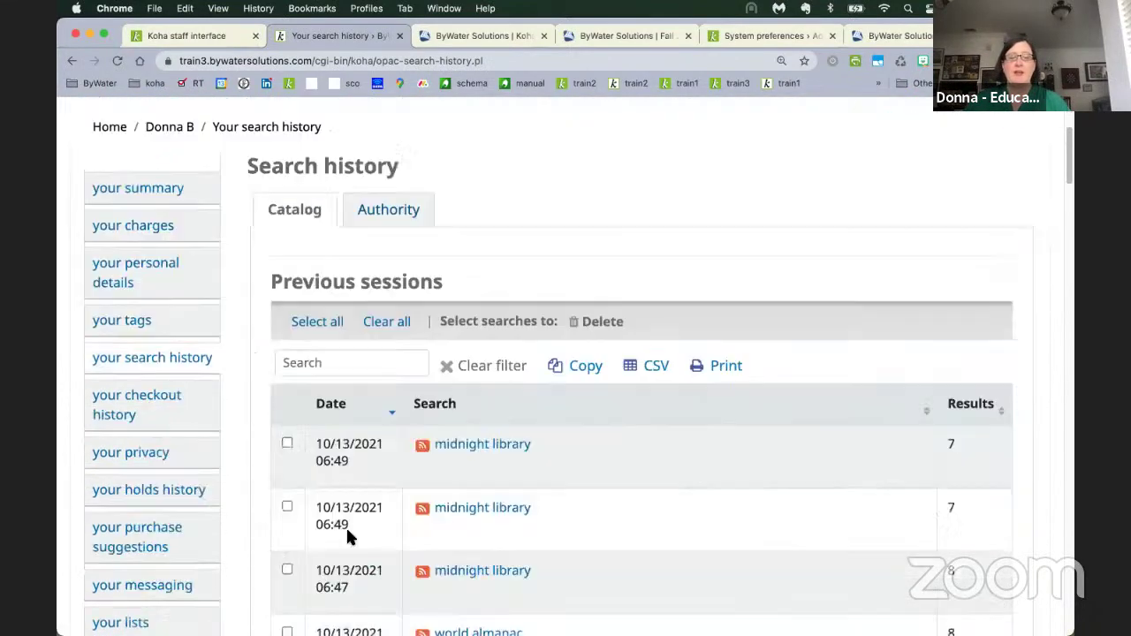
- Filter the previous sessions' catalog searches by "sp" and examine the matching entries
{"action": "left_click", "coordinate": [320, 360]}
{"action": "type", "text": "sp"}
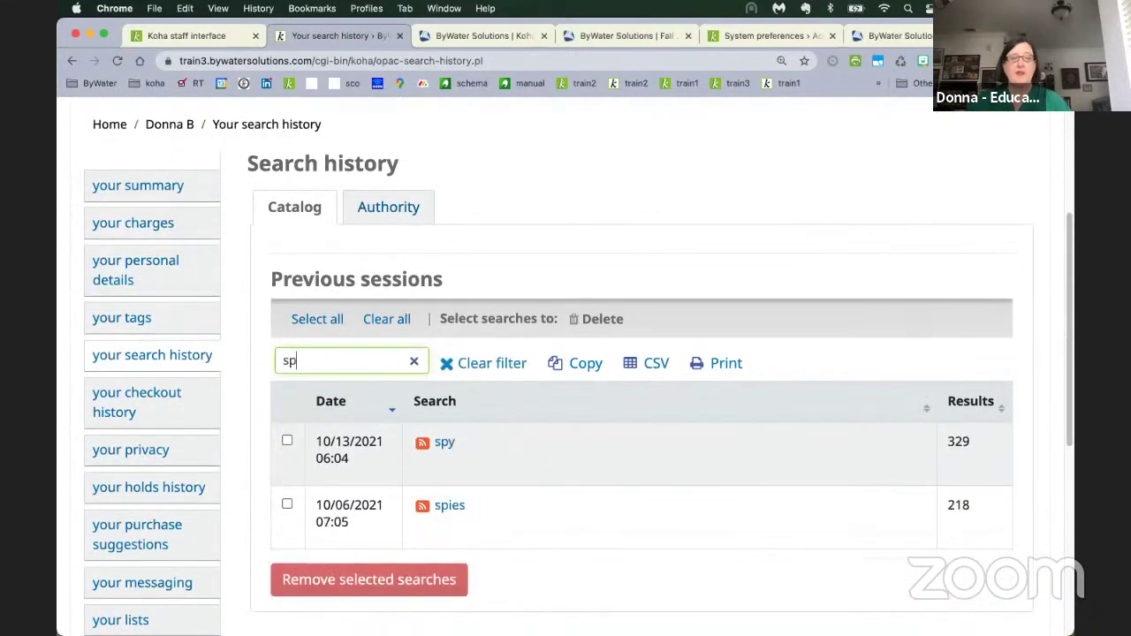
{"action": "scroll", "coordinate": [589, 378], "scroll_direction": "down", "scroll_amount": 3}
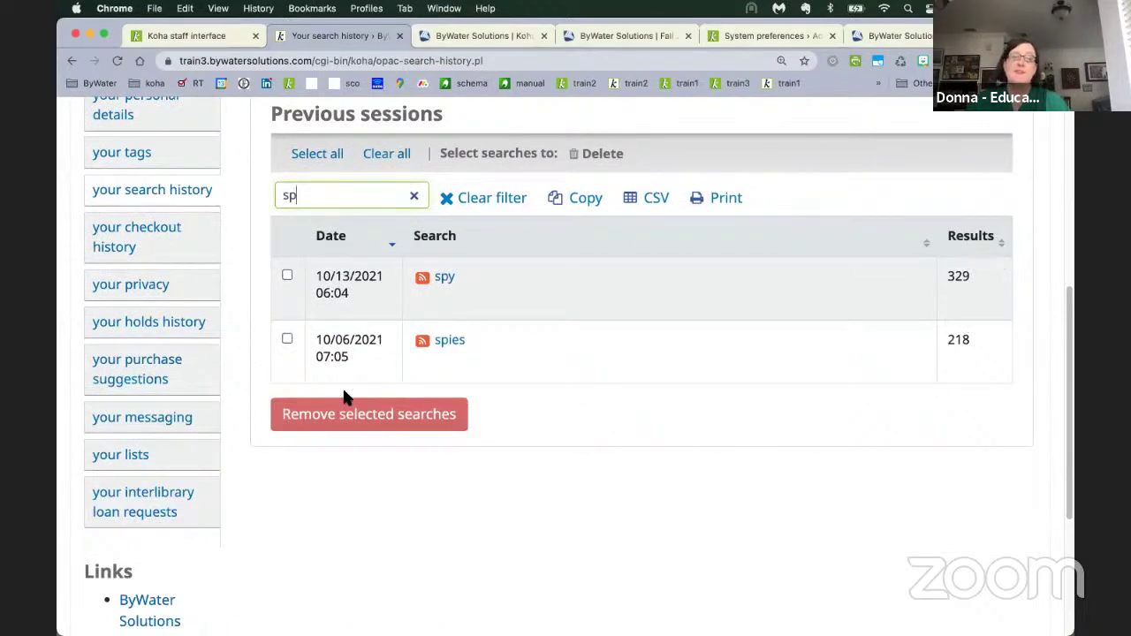
{"action": "left_click", "coordinate": [1022, 411]}
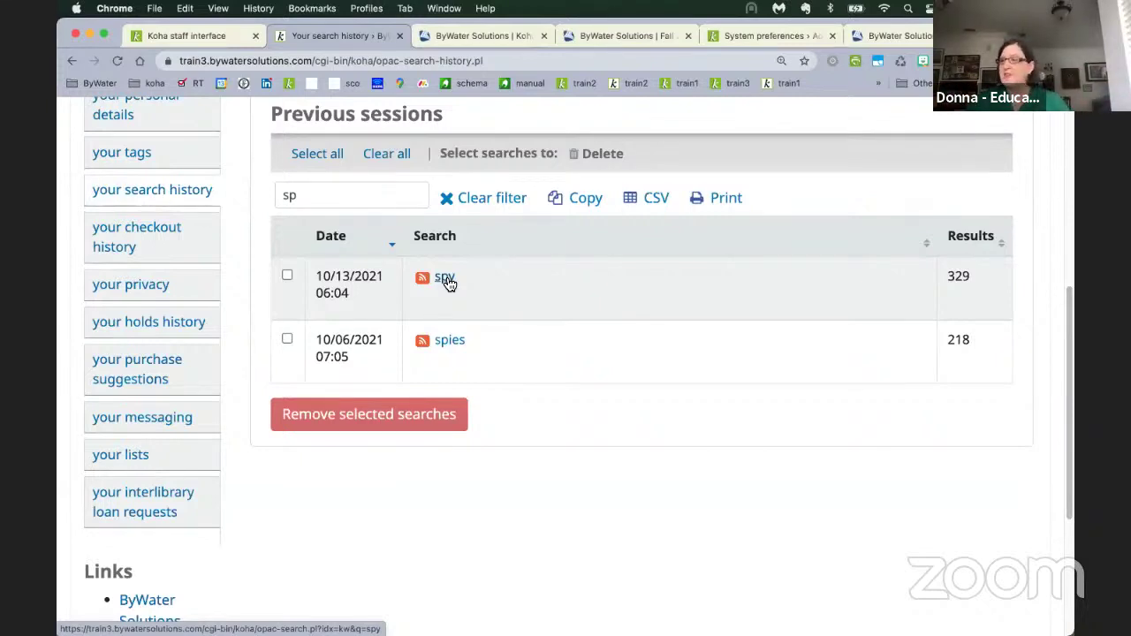
- Clear the filter text from the previous sessions' catalog searches
{"action": "left_click_drag", "start_coordinate": [313, 186], "coordinate": [269, 183]}
{"action": "key", "text": "BackSpace"}
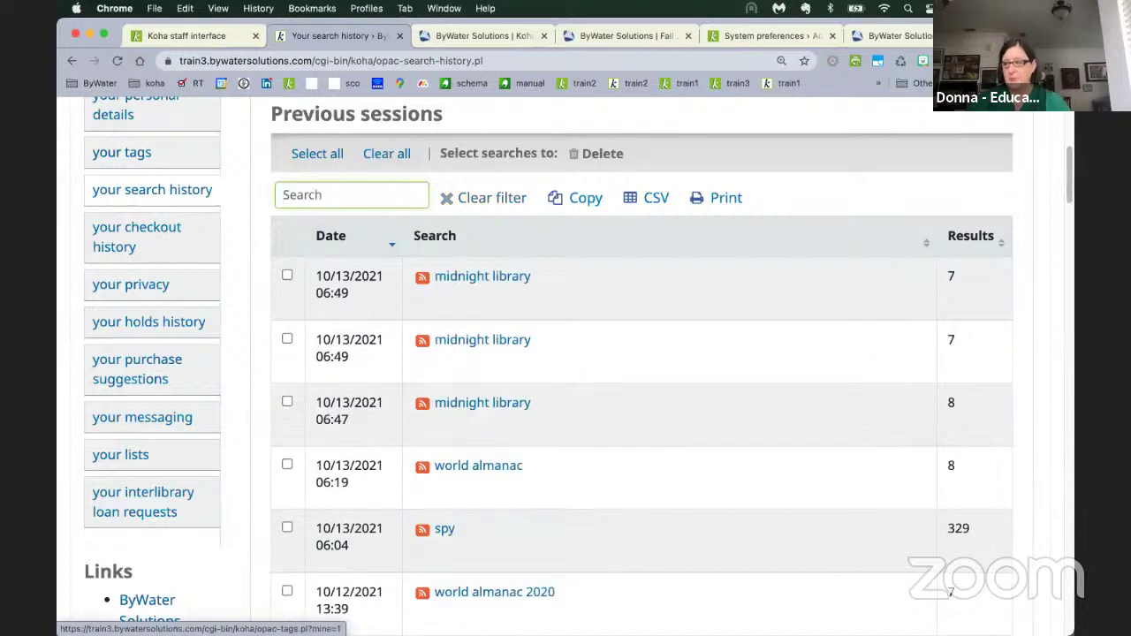
- In the staff interface administration, search the global system preferences for "reference not for loan"
{"action": "left_click", "coordinate": [187, 37]}
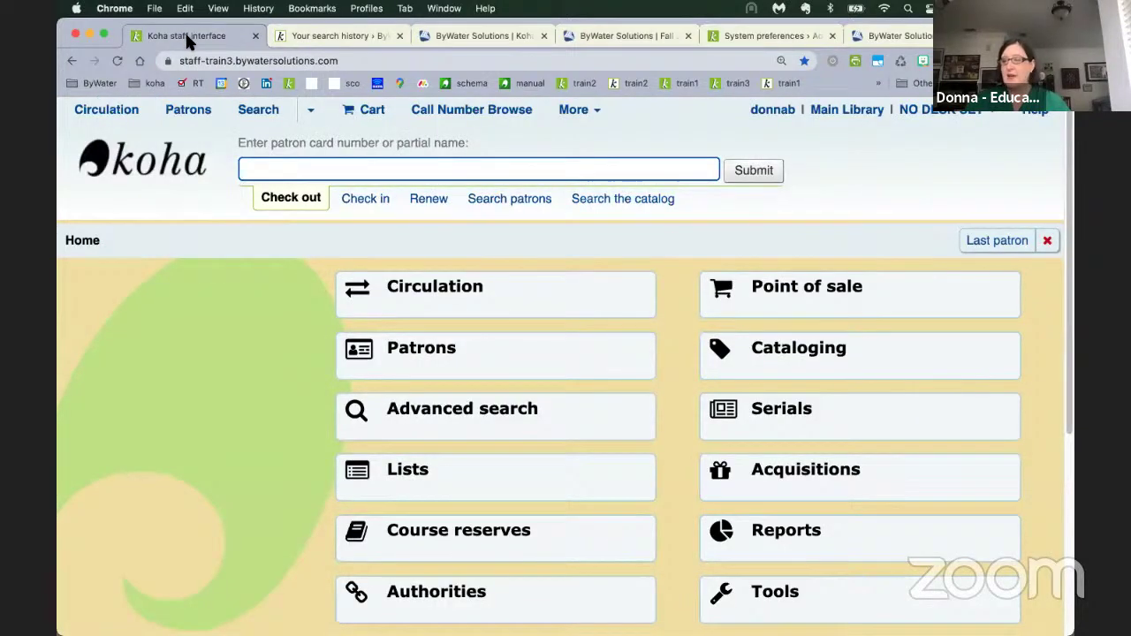
{"action": "scroll", "coordinate": [719, 519], "scroll_direction": "down", "scroll_amount": 1}
{"action": "scroll", "coordinate": [718, 519], "scroll_direction": "down", "scroll_amount": 5}
{"action": "left_click", "coordinate": [790, 415]}
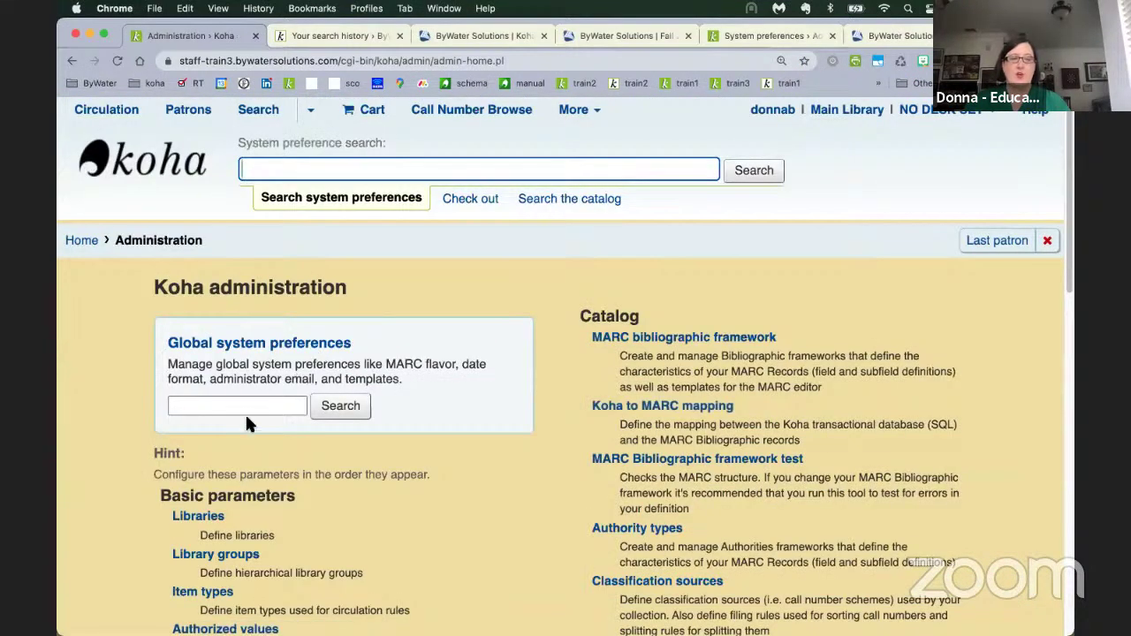
{"action": "left_click", "coordinate": [251, 404]}
{"action": "type", "text": "reference not for loan"}
{"action": "key", "text": "Return"}
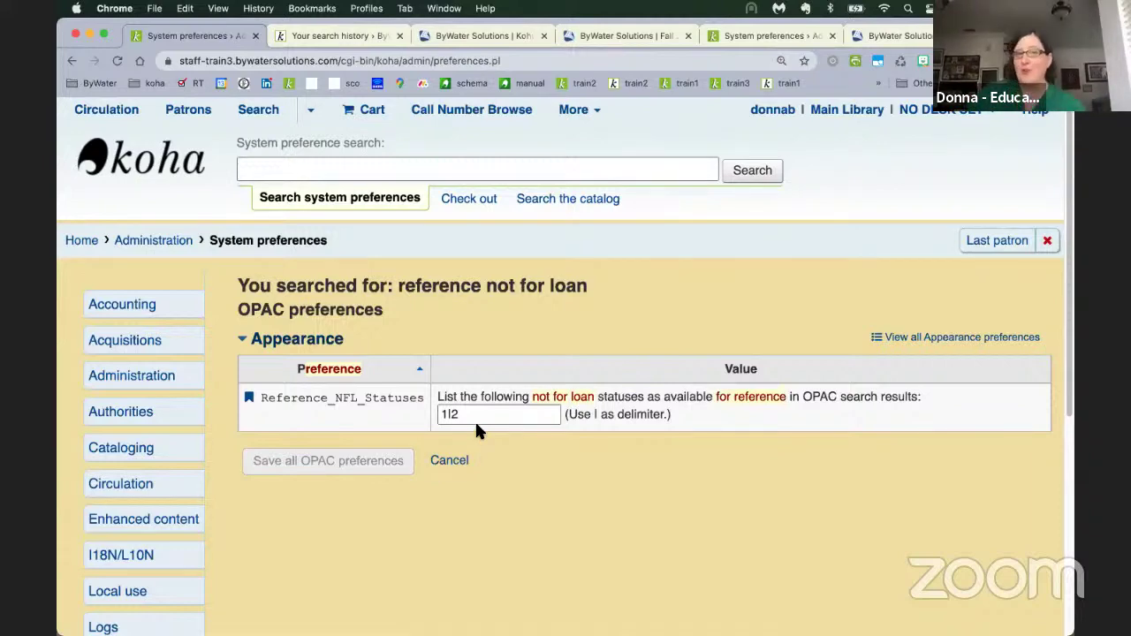
- Return to the OPAC and search the library catalog for "world almanac"
{"action": "left_click", "coordinate": [352, 35]}
{"action": "scroll", "coordinate": [376, 265], "scroll_direction": "up", "scroll_amount": 5}
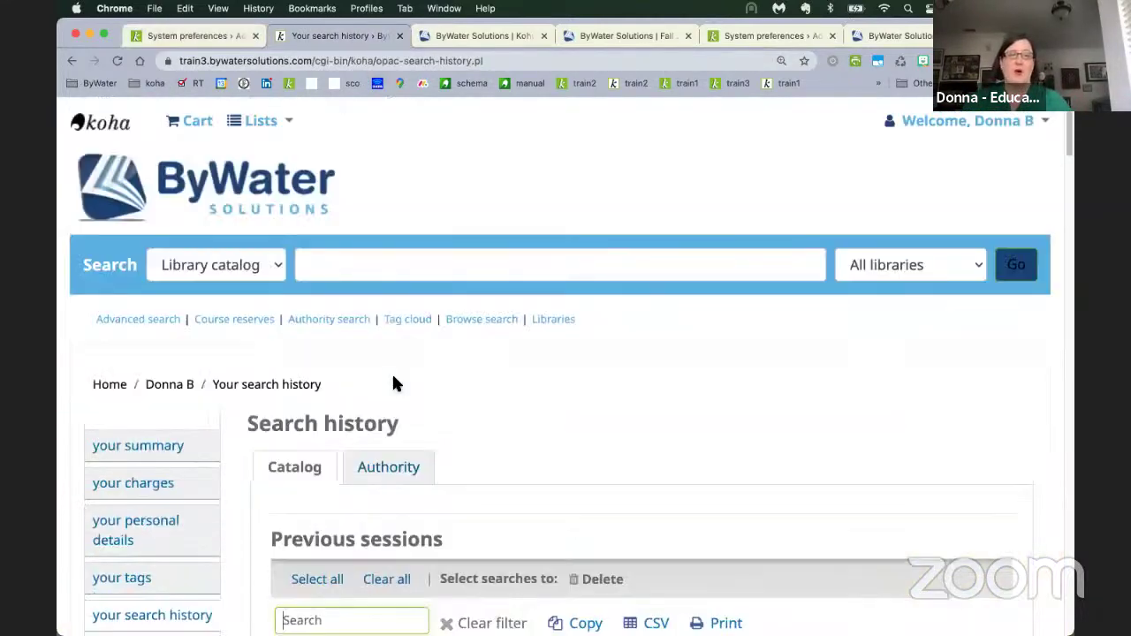
{"action": "left_click", "coordinate": [343, 273]}
{"action": "type", "text": "world"}
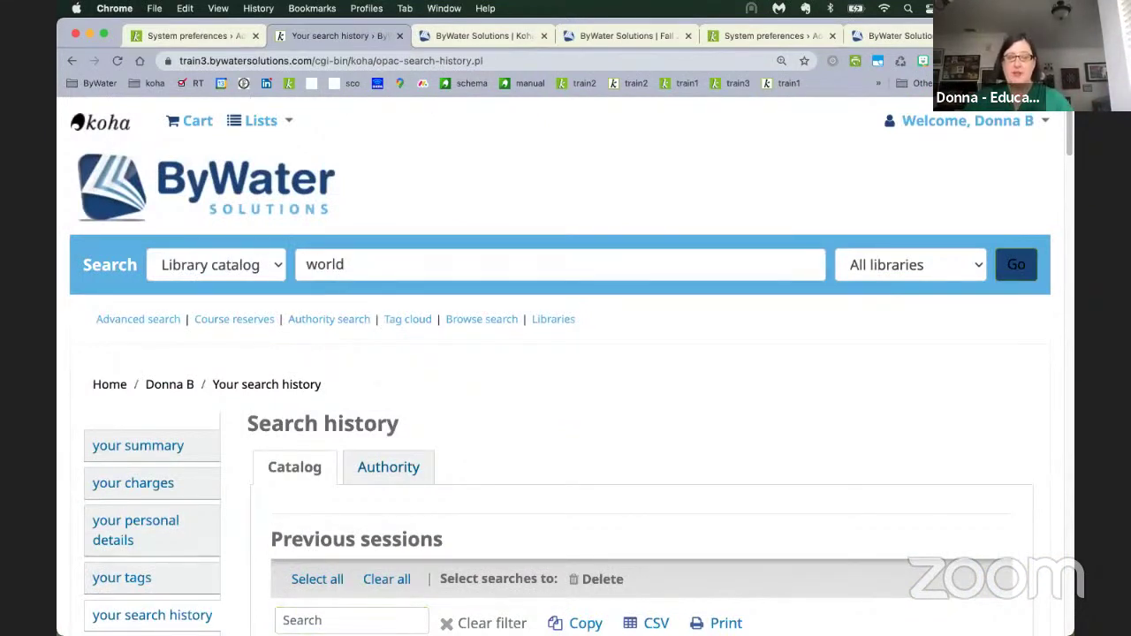
{"action": "type", "text": " almanac"}
{"action": "key", "text": "Return"}
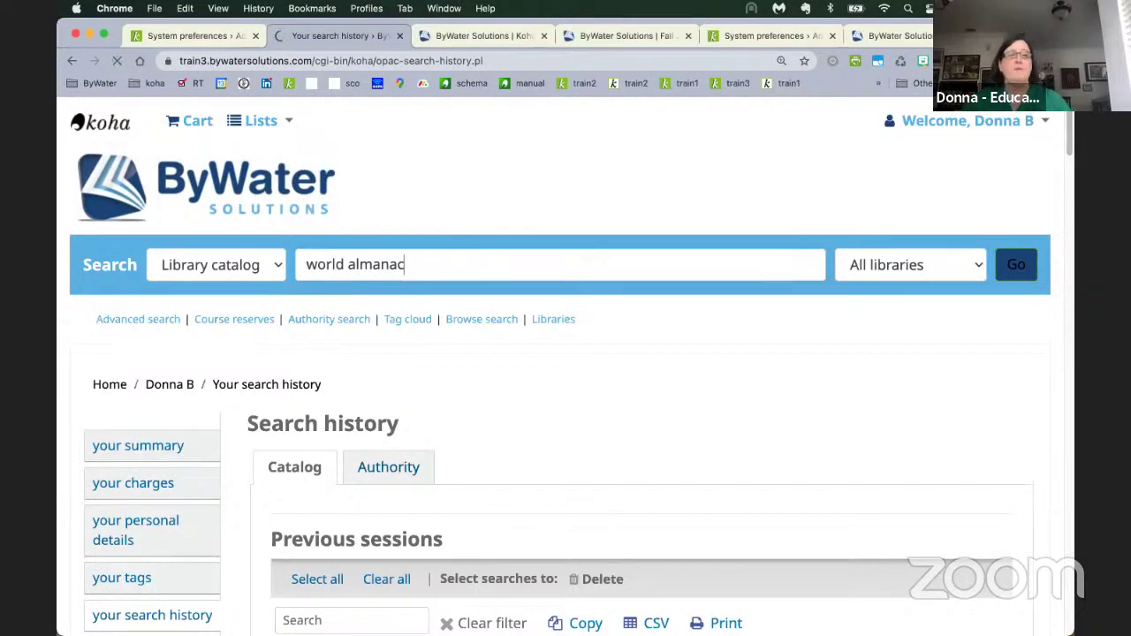
- Enlarge the search results and highlight the items available for reference in the first World almanac record's availability line
{"action": "scroll", "coordinate": [325, 289], "scroll_direction": "down", "scroll_amount": 1}
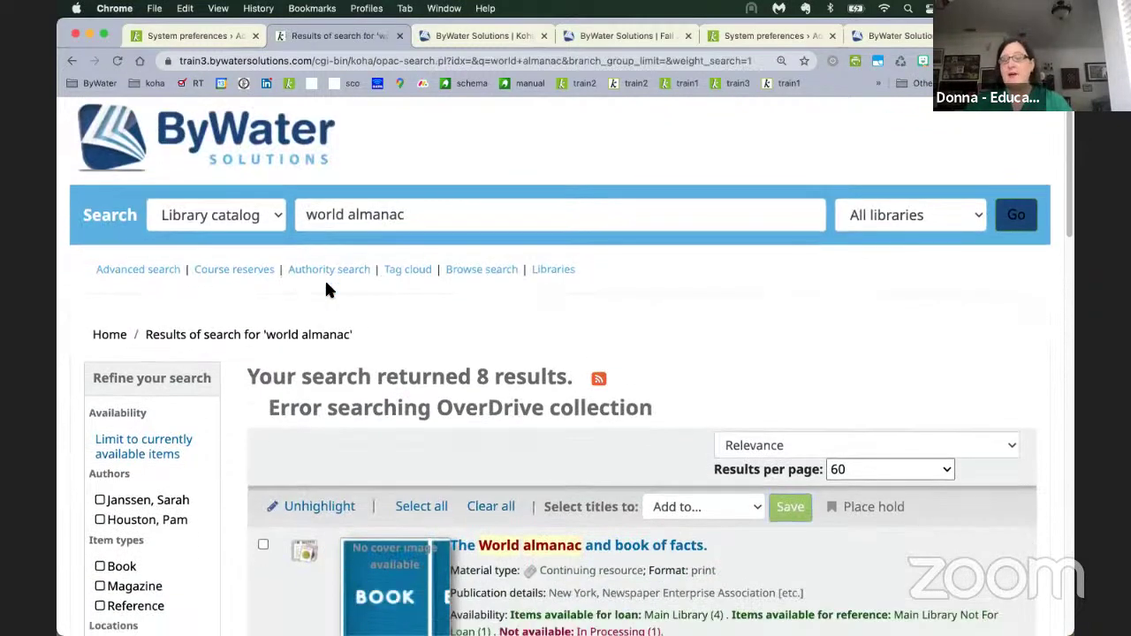
{"action": "scroll", "coordinate": [325, 289], "scroll_direction": "down", "scroll_amount": 4}
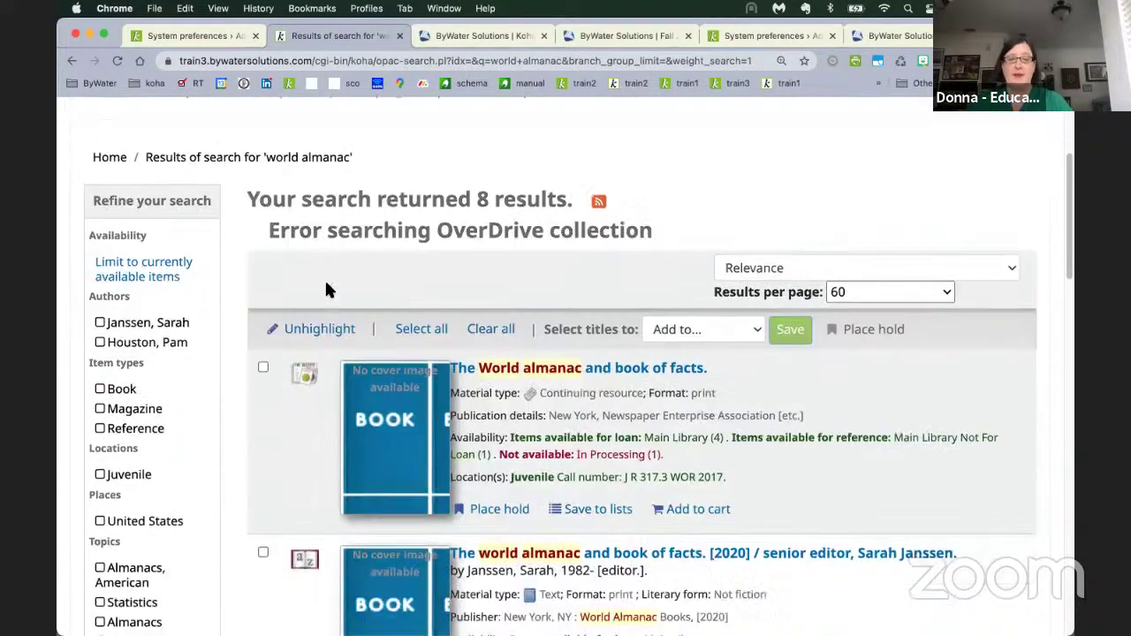
{"action": "scroll", "coordinate": [325, 289], "scroll_direction": "down", "scroll_amount": 1}
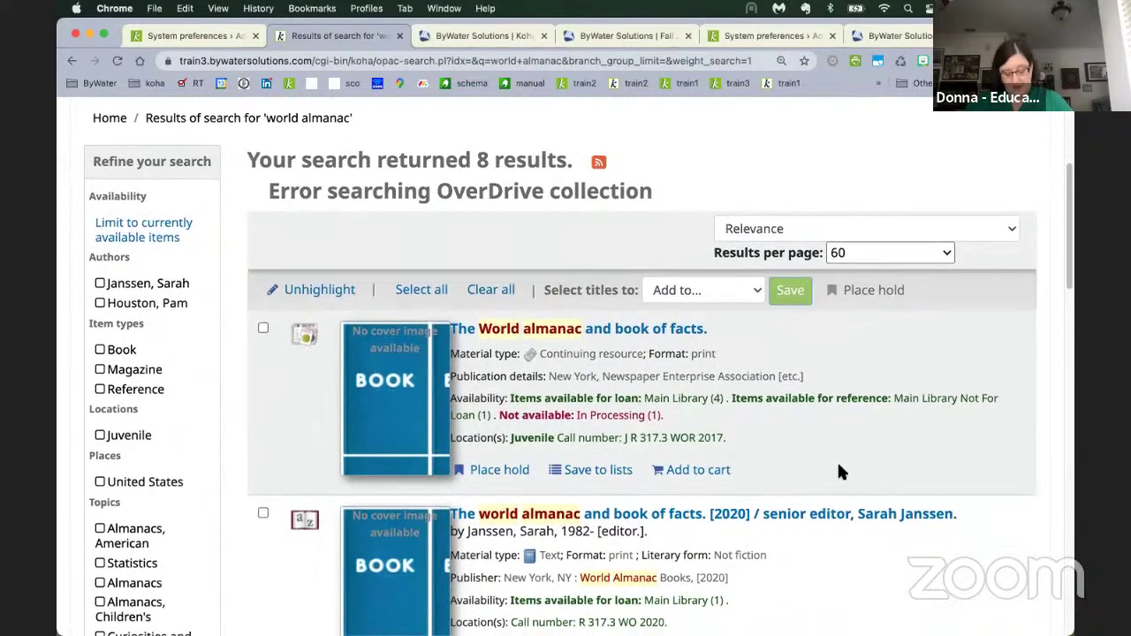
{"action": "key", "text": "super+equal"}
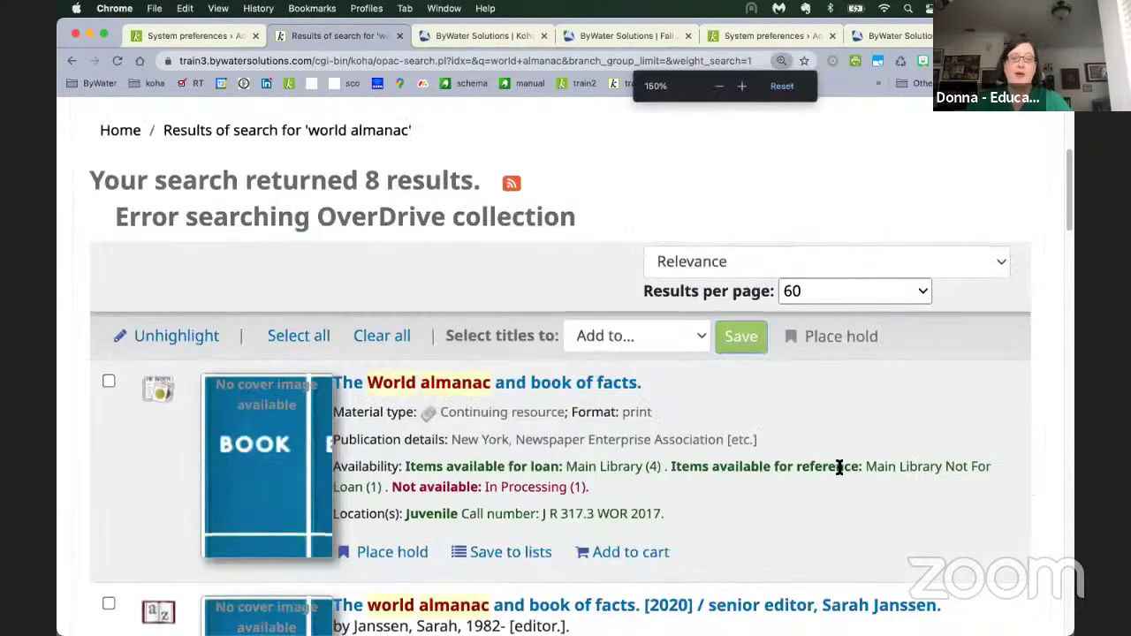
{"action": "scroll", "coordinate": [839, 467], "scroll_direction": "down", "scroll_amount": 3}
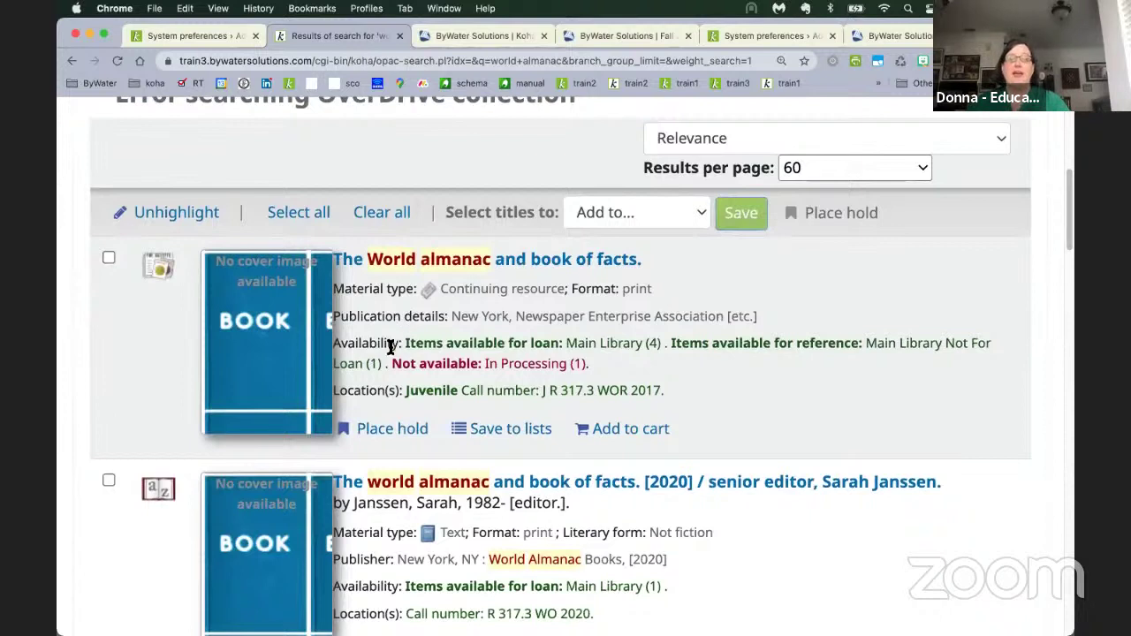
{"action": "left_click_drag", "start_coordinate": [404, 342], "coordinate": [385, 366]}
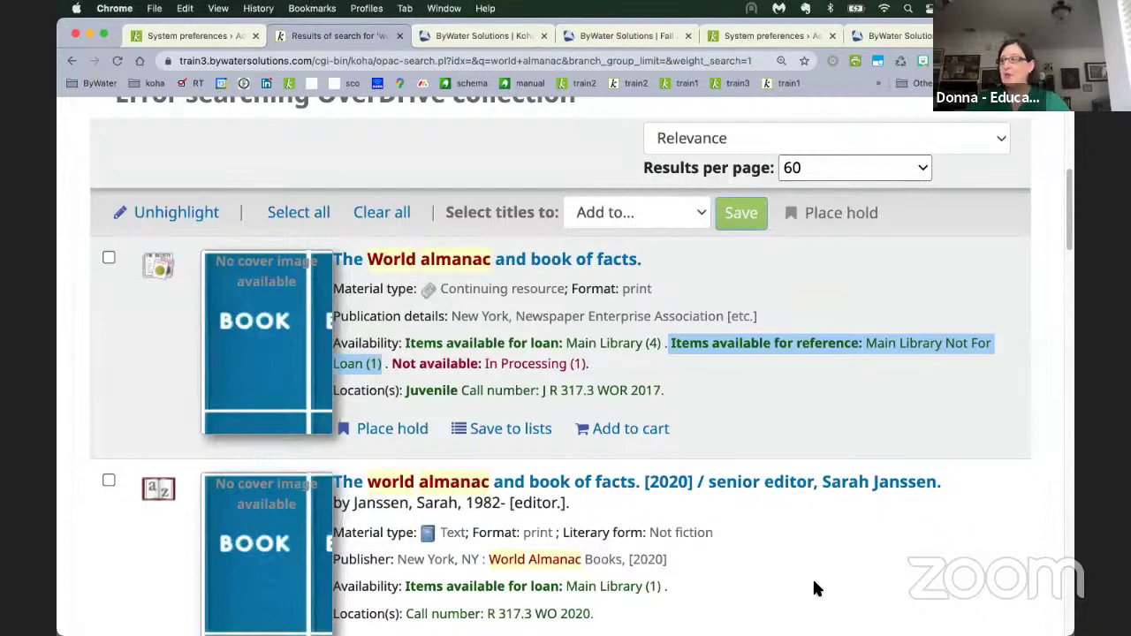
{"action": "scroll", "coordinate": [185, 407], "scroll_direction": "up", "scroll_amount": 5}
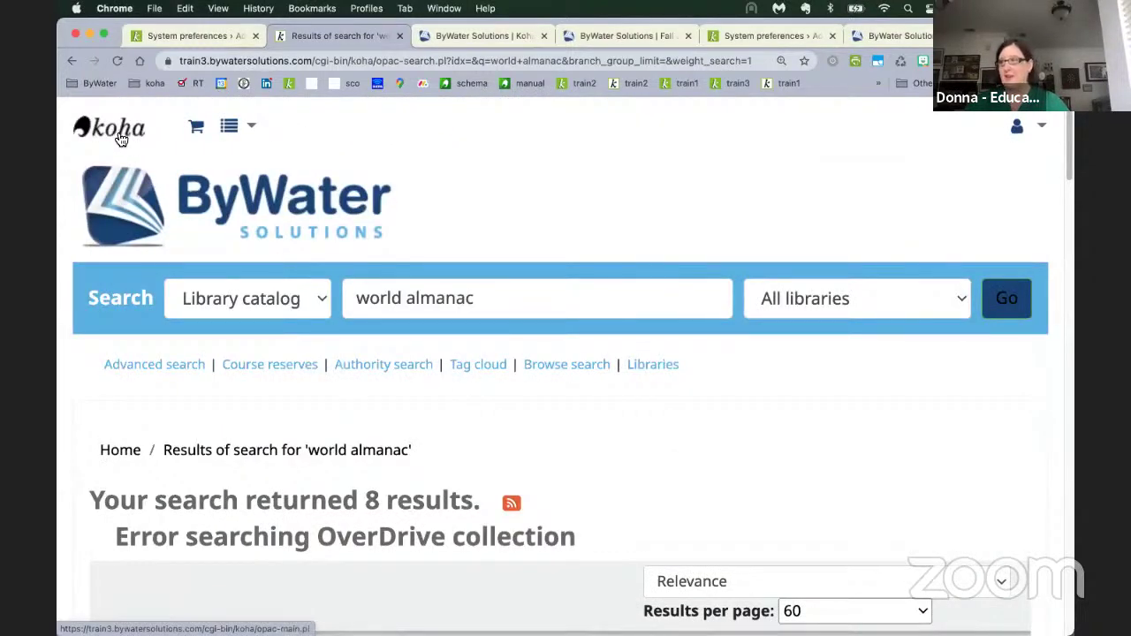
- Go back to the staff interface and open the Notices & slips tool
{"action": "left_click", "coordinate": [204, 35]}
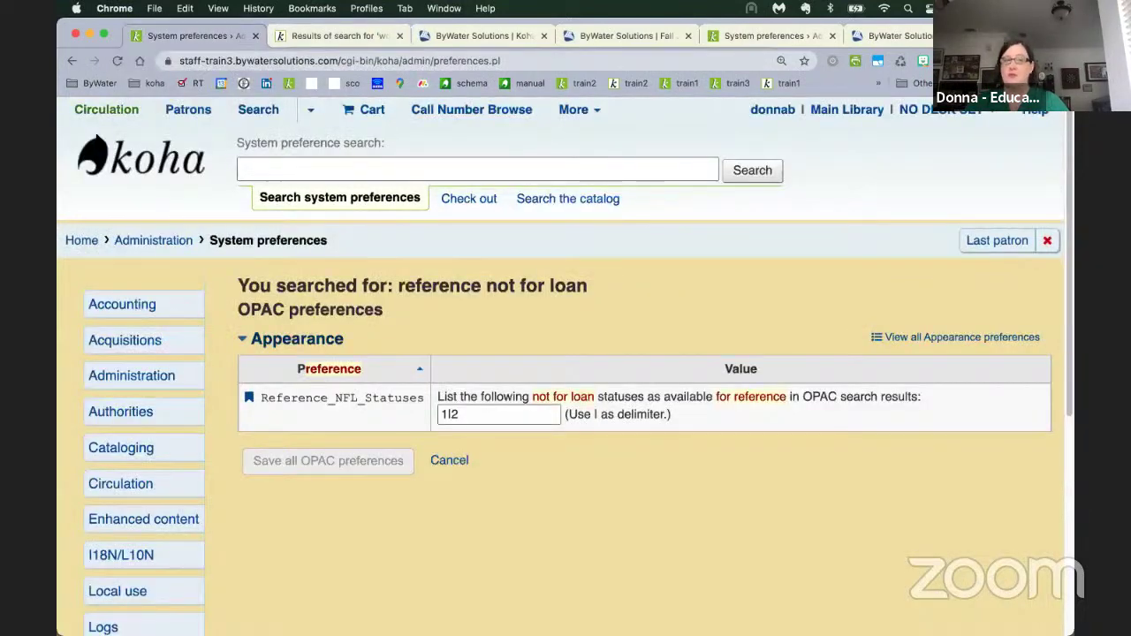
{"action": "left_click", "coordinate": [86, 246]}
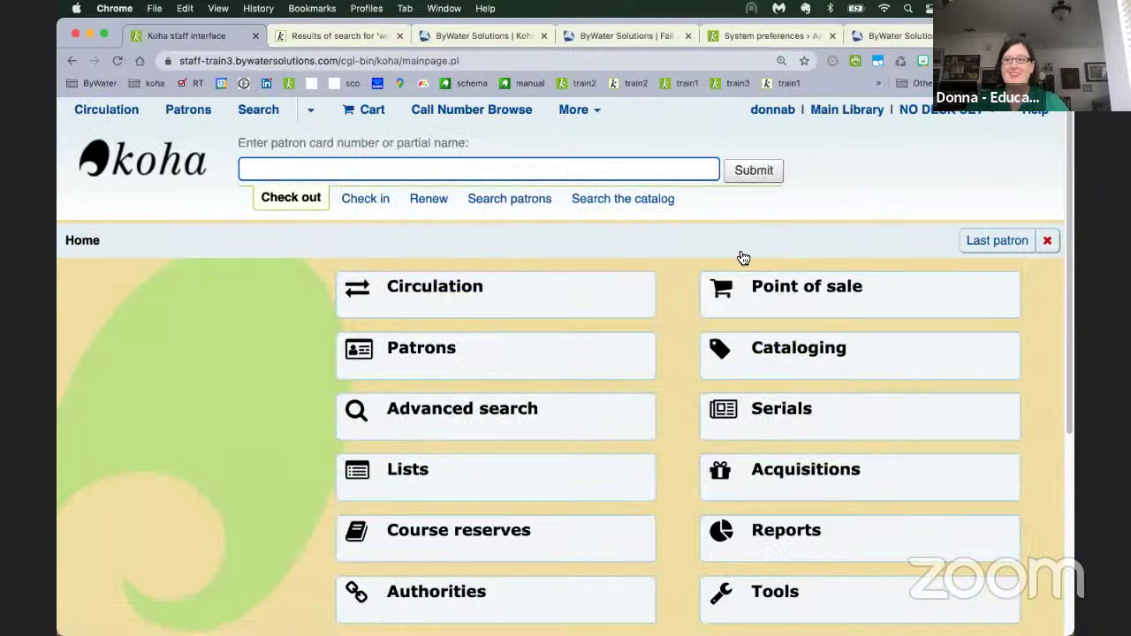
{"action": "left_click", "coordinate": [763, 592]}
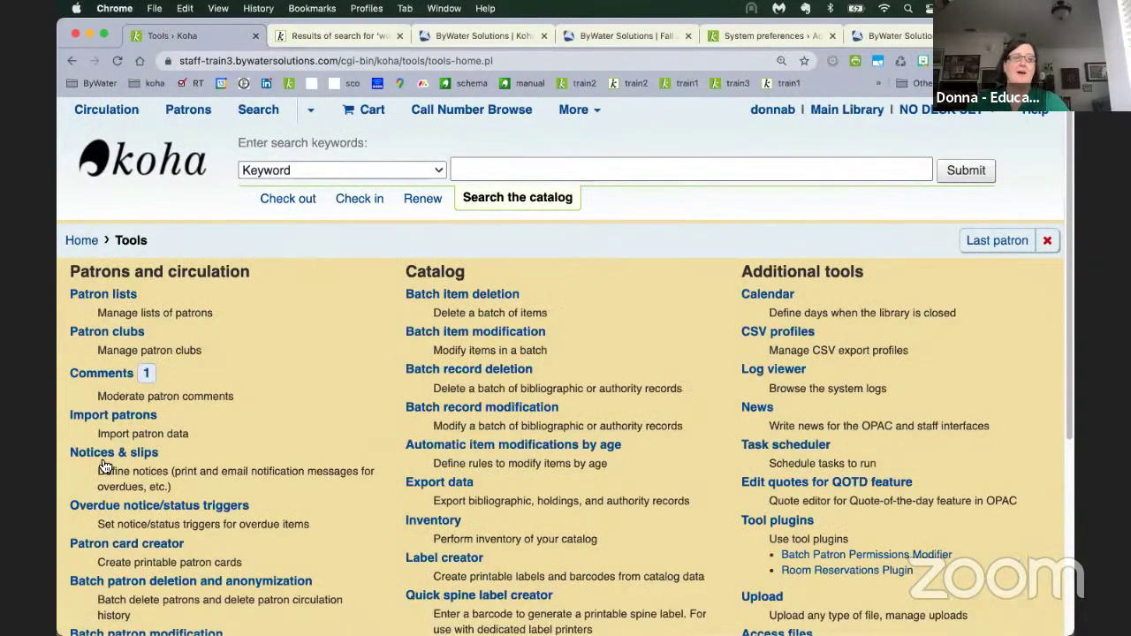
{"action": "left_click", "coordinate": [109, 453]}
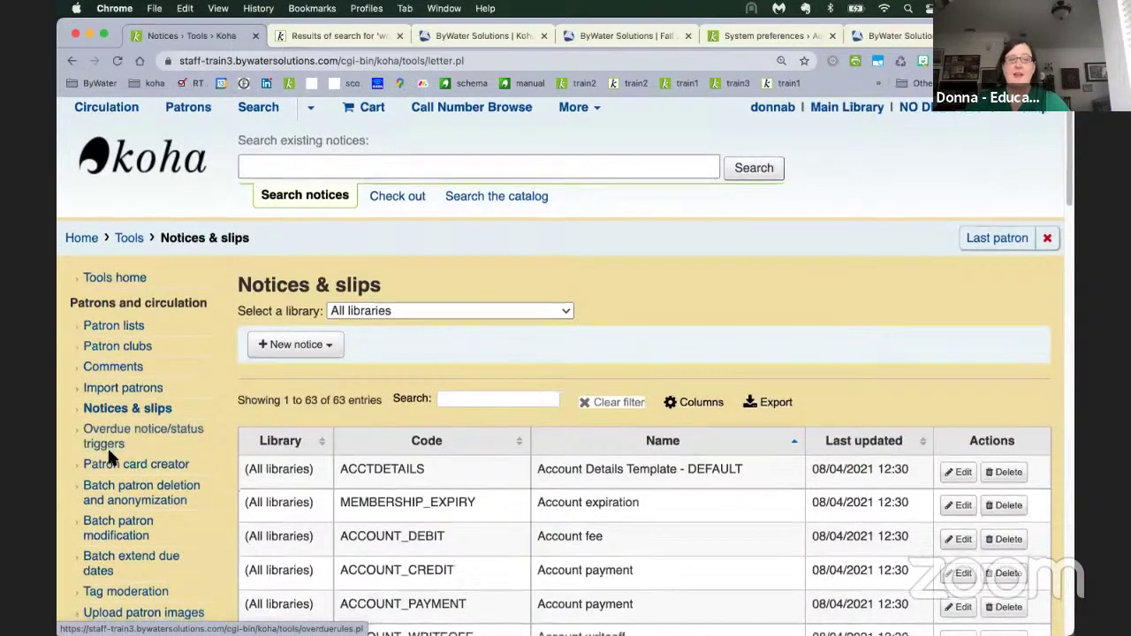
- Find the Waiting hold reminder notice (HOLD_REMINDER) in the notices table and open it for editing
{"action": "scroll", "coordinate": [109, 457], "scroll_direction": "down", "scroll_amount": 3}
{"action": "scroll", "coordinate": [107, 446], "scroll_direction": "down", "scroll_amount": 7}
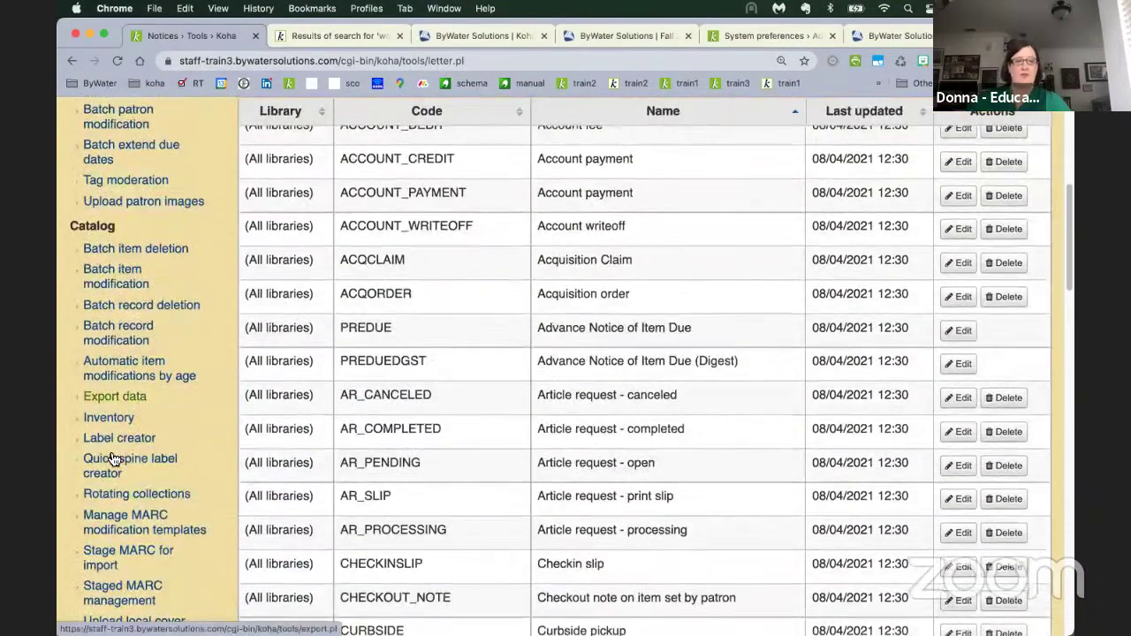
{"action": "scroll", "coordinate": [113, 459], "scroll_direction": "down", "scroll_amount": 7}
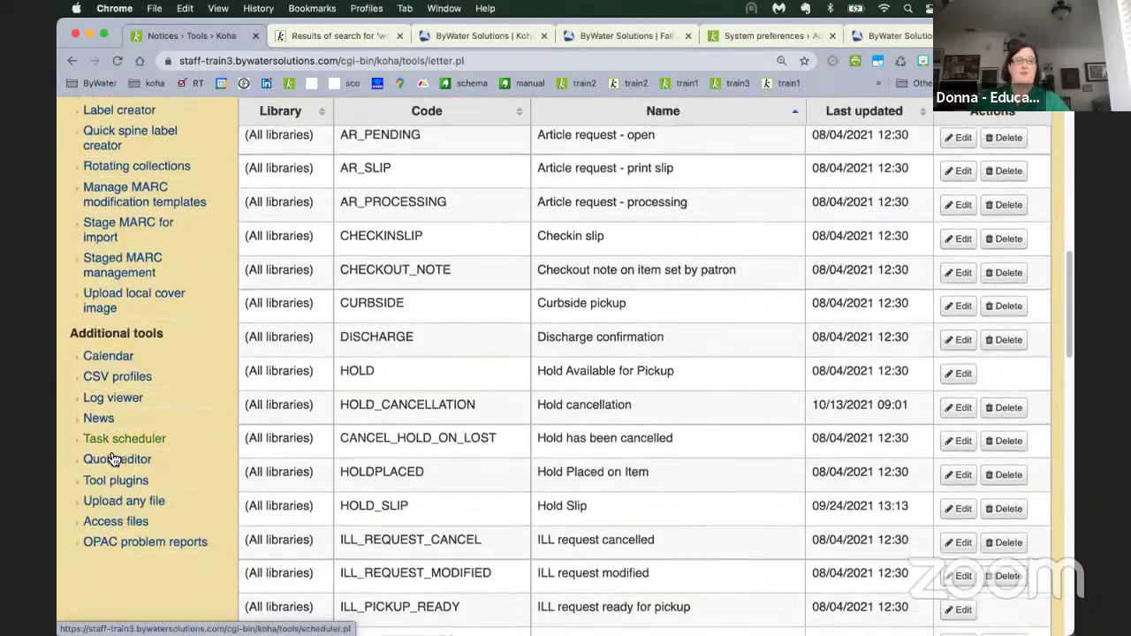
{"action": "scroll", "coordinate": [113, 459], "scroll_direction": "down", "scroll_amount": 4}
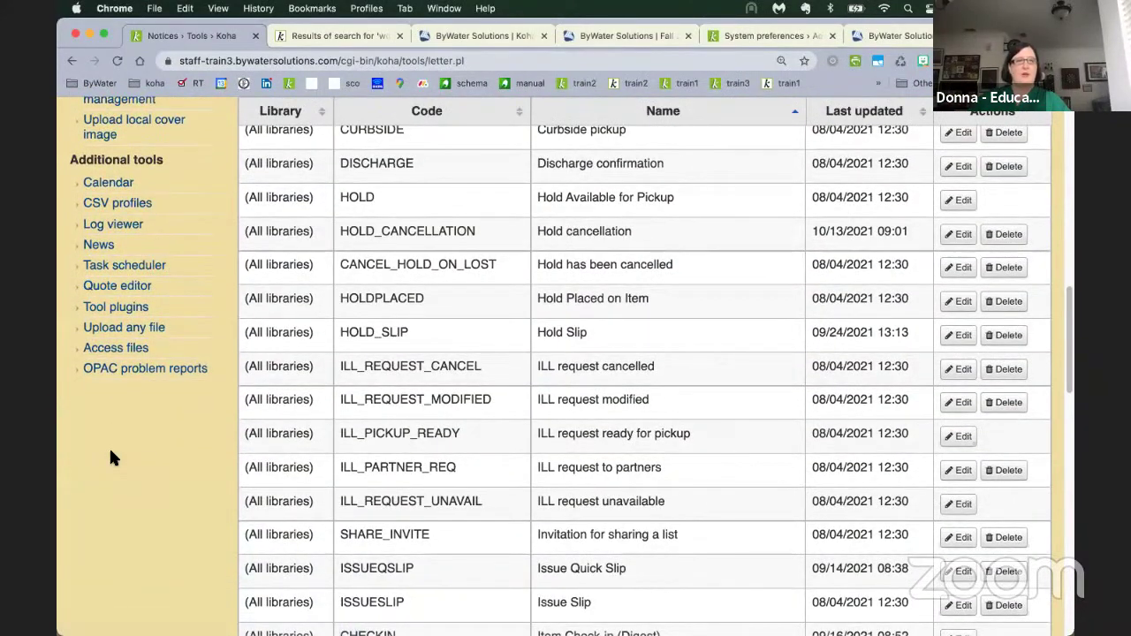
{"action": "scroll", "coordinate": [111, 456], "scroll_direction": "down", "scroll_amount": 2}
{"action": "scroll", "coordinate": [111, 457], "scroll_direction": "down", "scroll_amount": 15}
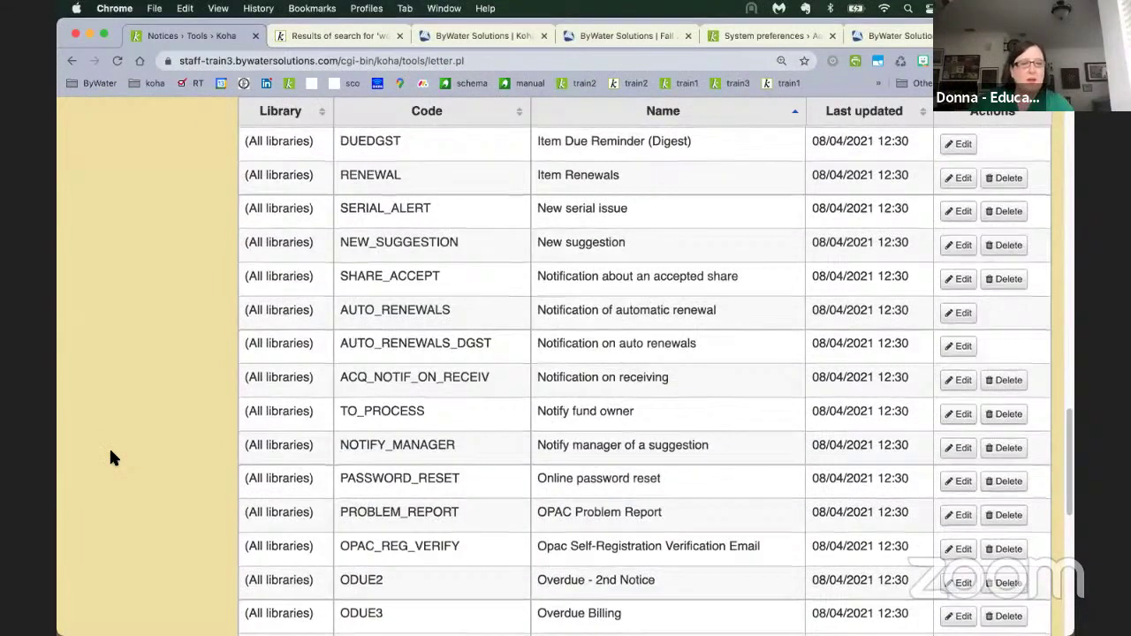
{"action": "scroll", "coordinate": [111, 458], "scroll_direction": "down", "scroll_amount": 9}
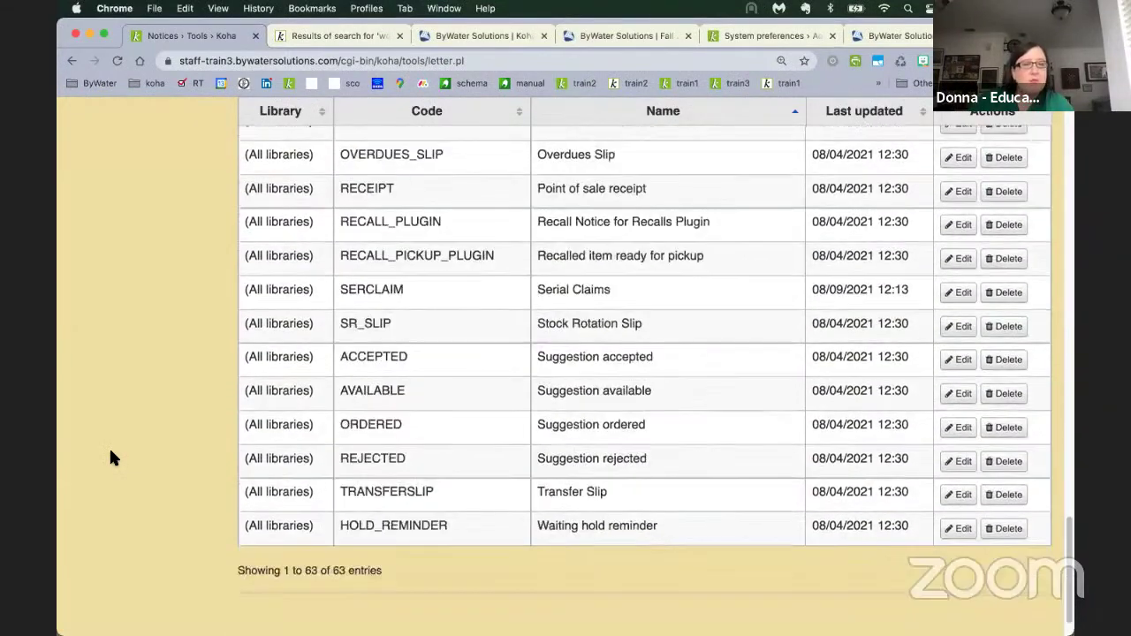
{"action": "left_click", "coordinate": [961, 529]}
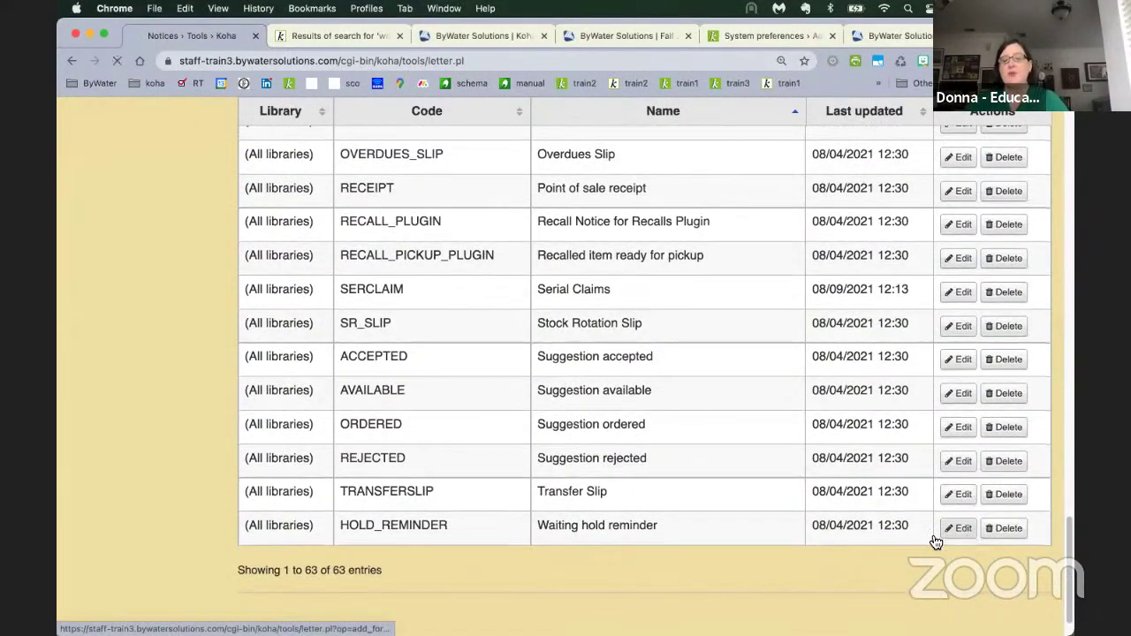
- Expand the notice's default email template and examine the full message body
{"action": "scroll", "coordinate": [452, 503], "scroll_direction": "down", "scroll_amount": 2}
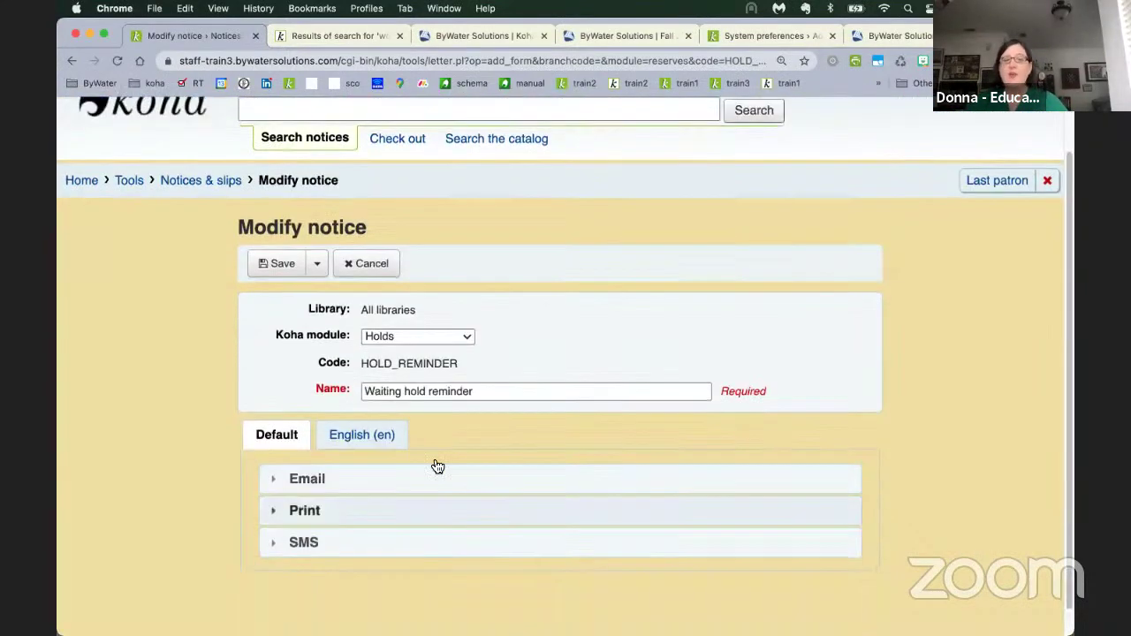
{"action": "left_click", "coordinate": [427, 463]}
{"action": "scroll", "coordinate": [619, 442], "scroll_direction": "down", "scroll_amount": 5}
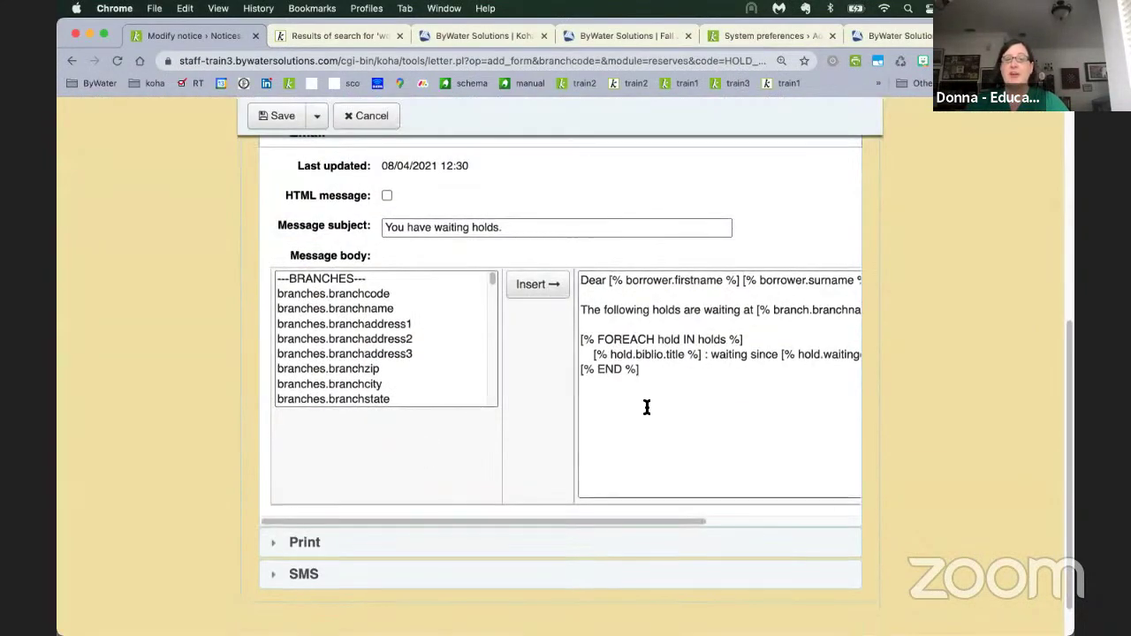
{"action": "left_click_drag", "start_coordinate": [610, 521], "coordinate": [748, 542]}
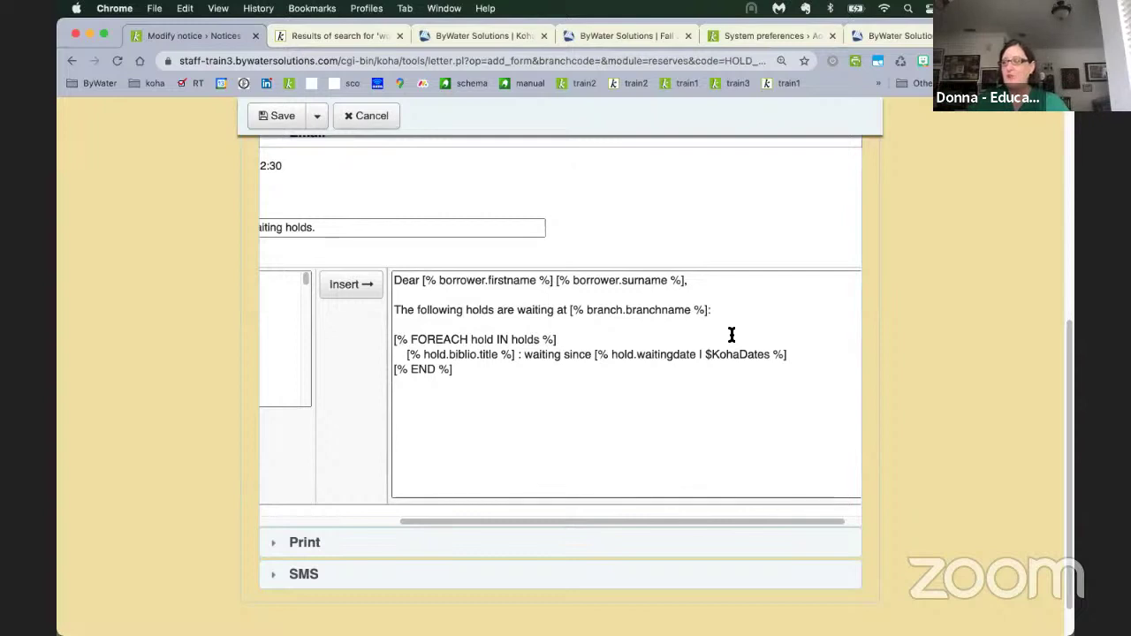
{"action": "left_click", "coordinate": [595, 32]}
{"action": "left_click", "coordinate": [501, 34]}
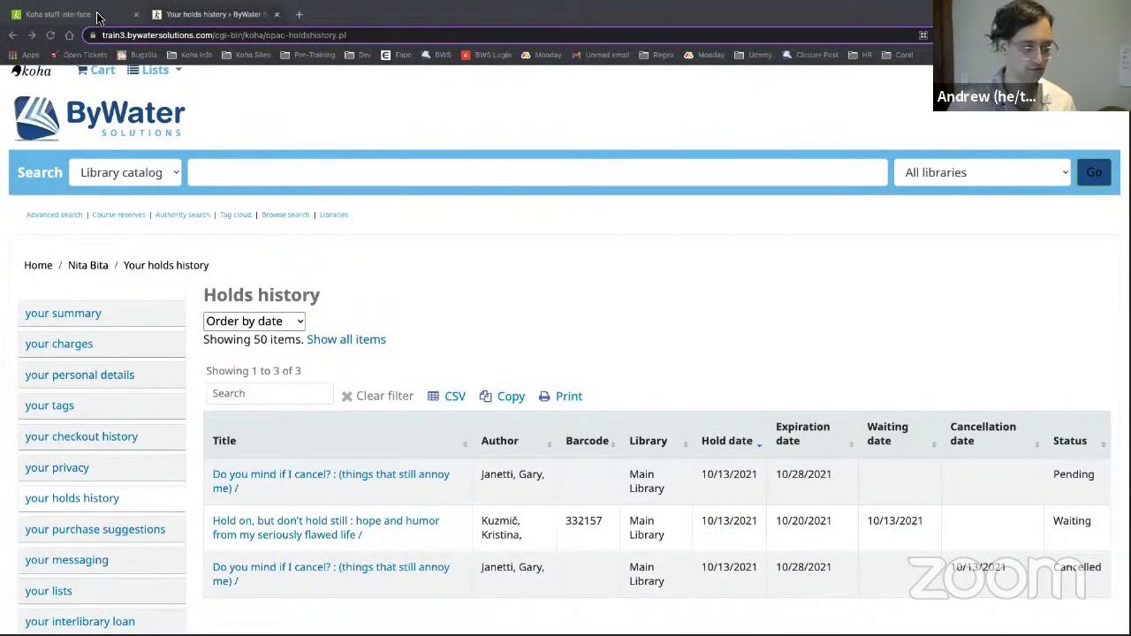
- Open the Holds awaiting pickup report from Circulation in the staff interface and look through the waiting holds and their actions
{"action": "left_click", "coordinate": [99, 15]}
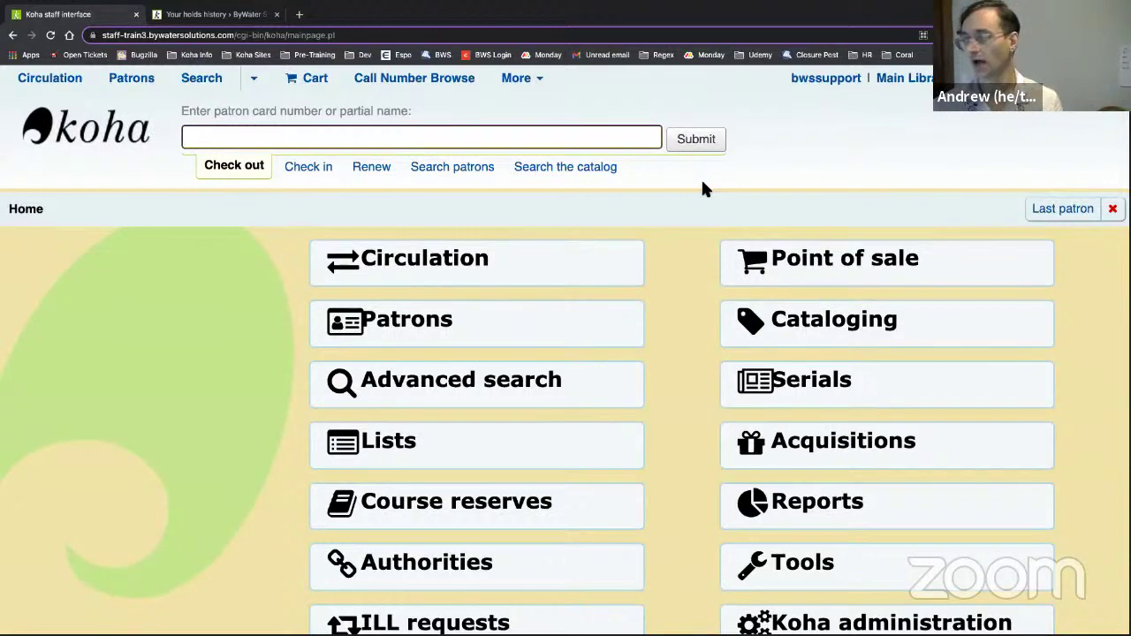
{"action": "left_click", "coordinate": [449, 268]}
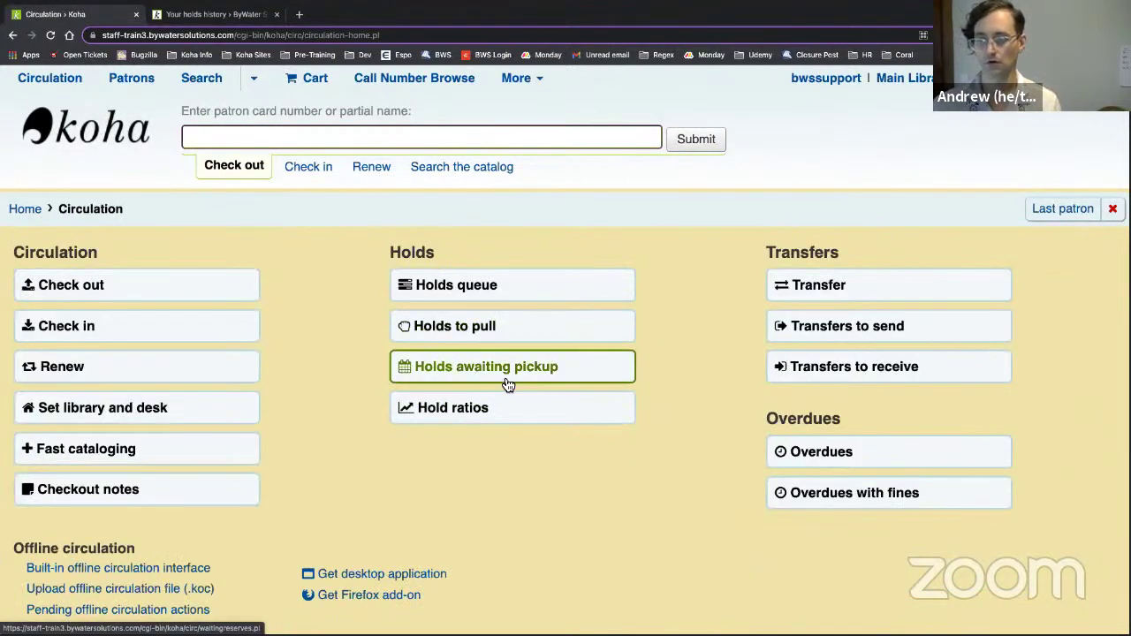
{"action": "left_click", "coordinate": [509, 380]}
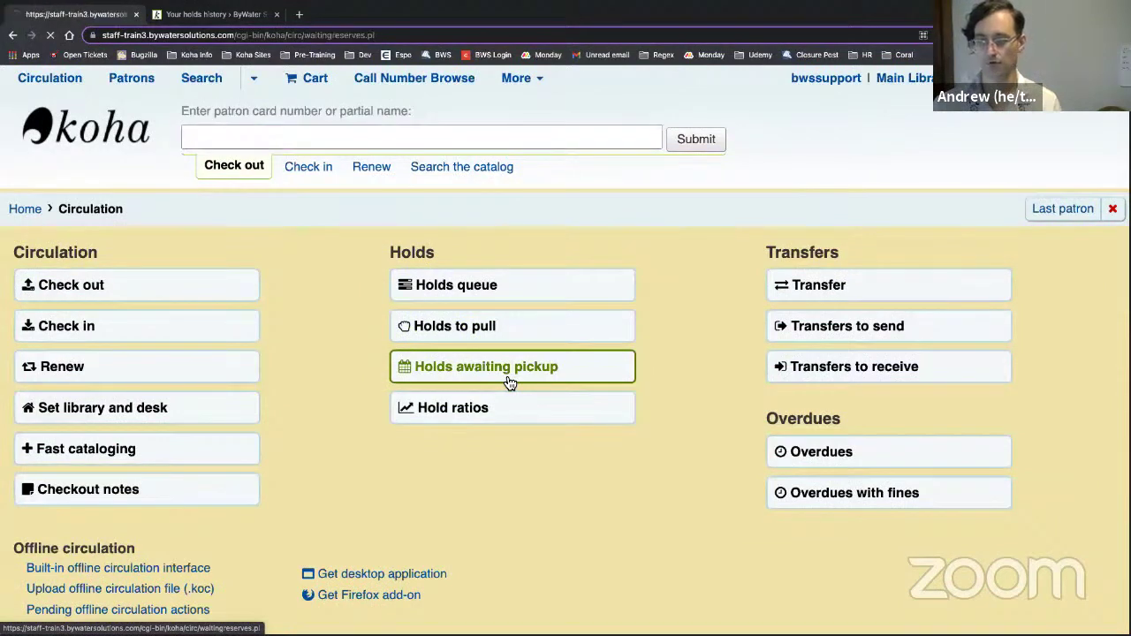
{"action": "scroll", "coordinate": [517, 374], "scroll_direction": "down", "scroll_amount": 5}
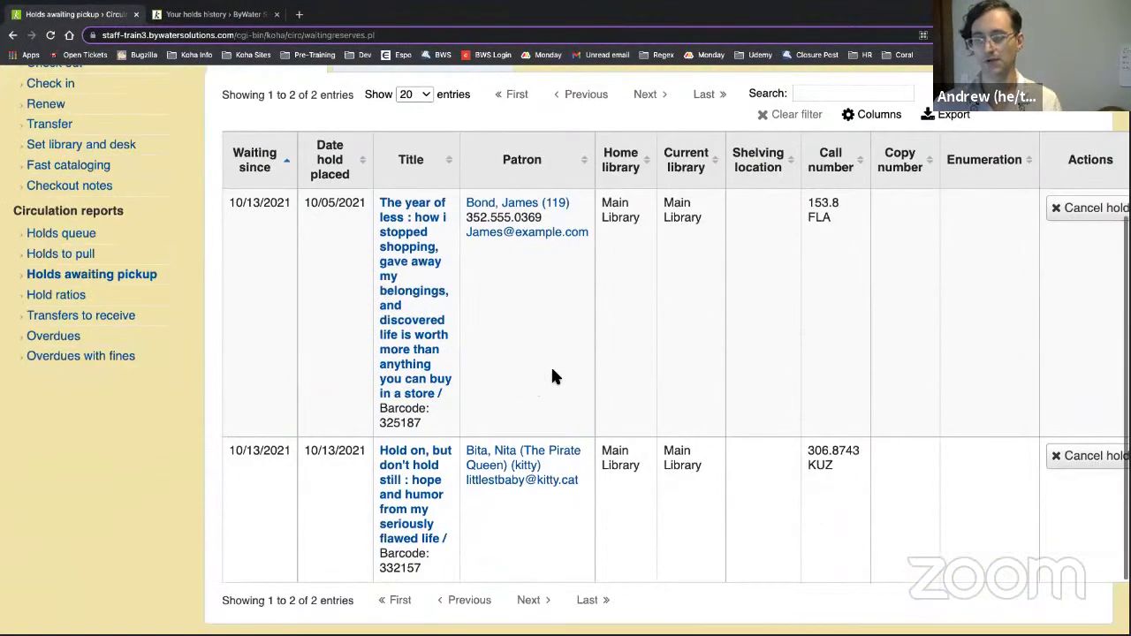
{"action": "scroll", "coordinate": [396, 439], "scroll_direction": "right", "scroll_amount": 1}
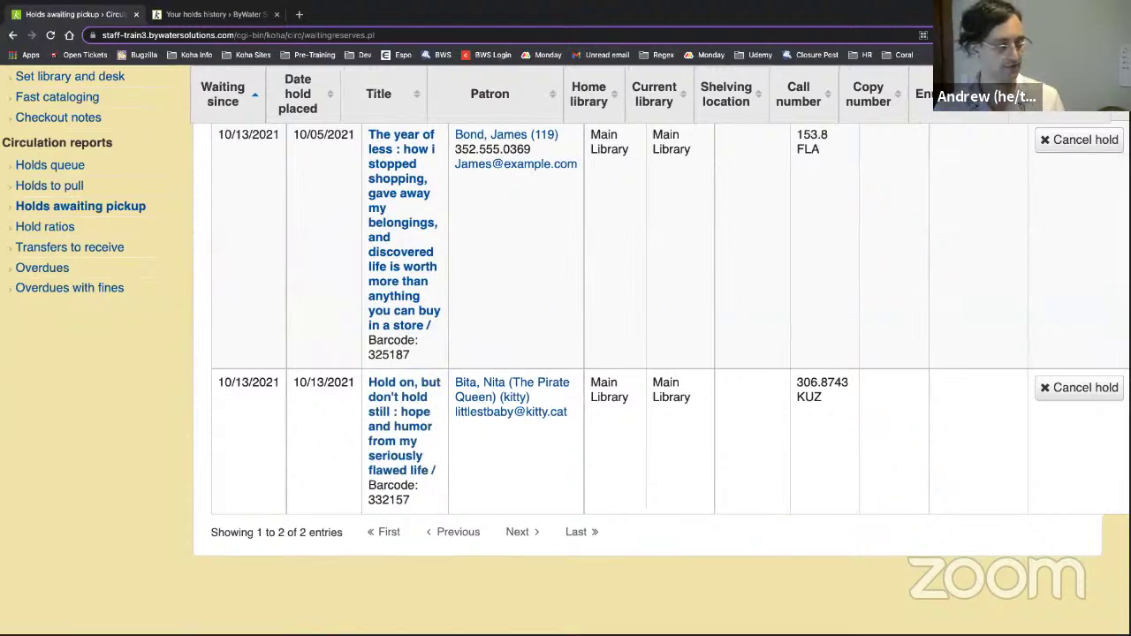
- Search the staff catalog for "cancel"
{"action": "scroll", "coordinate": [291, 253], "scroll_direction": "up", "scroll_amount": 6}
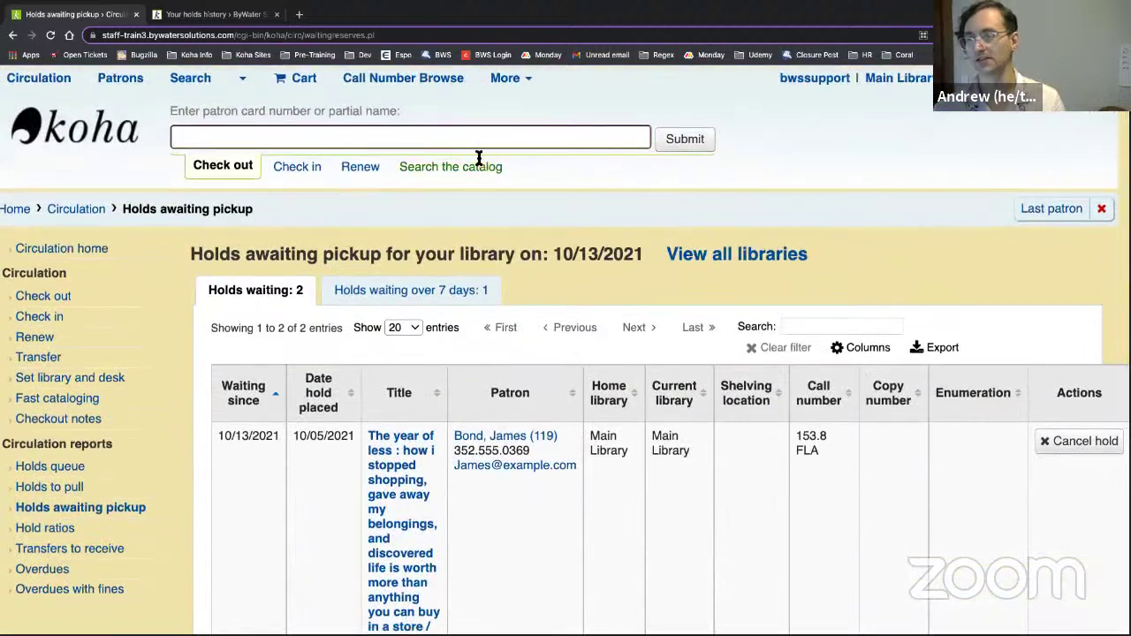
{"action": "left_click", "coordinate": [478, 159]}
{"action": "type", "text": "cancel"}
{"action": "key", "text": "Return"}
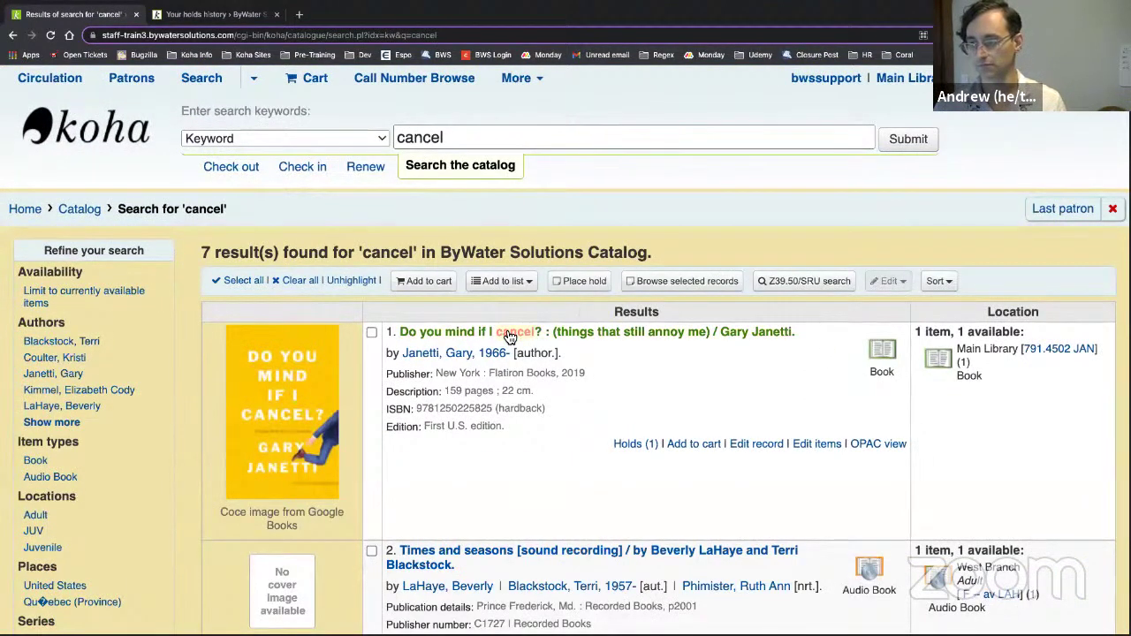
- Open the catalog record "Do you mind if I cancel?" from the results and go to its holds
{"action": "left_click", "coordinate": [510, 338]}
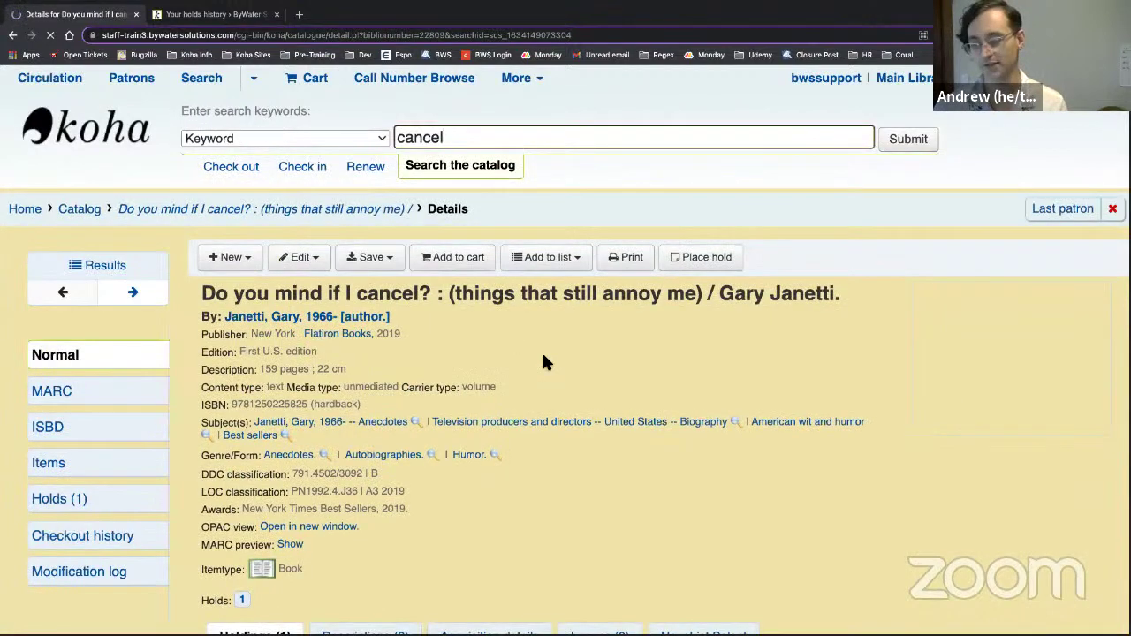
{"action": "scroll", "coordinate": [541, 351], "scroll_direction": "down", "scroll_amount": 4}
{"action": "left_click", "coordinate": [69, 194]}
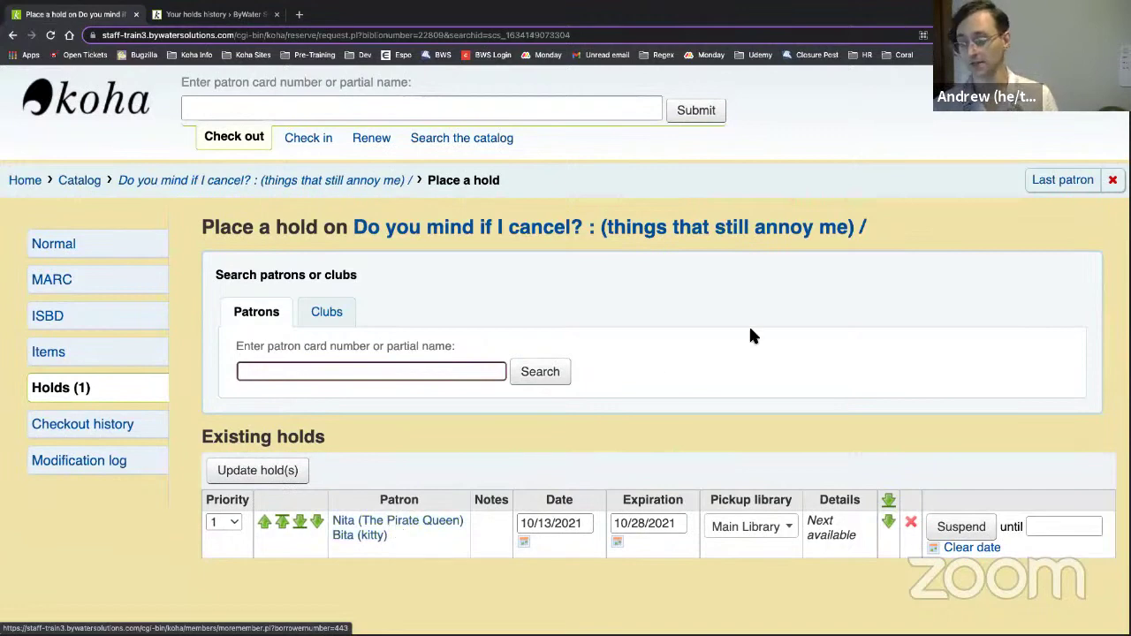
- Cancel the existing hold on this title with the cancellation reason "I prefer not to"
{"action": "left_click", "coordinate": [911, 525]}
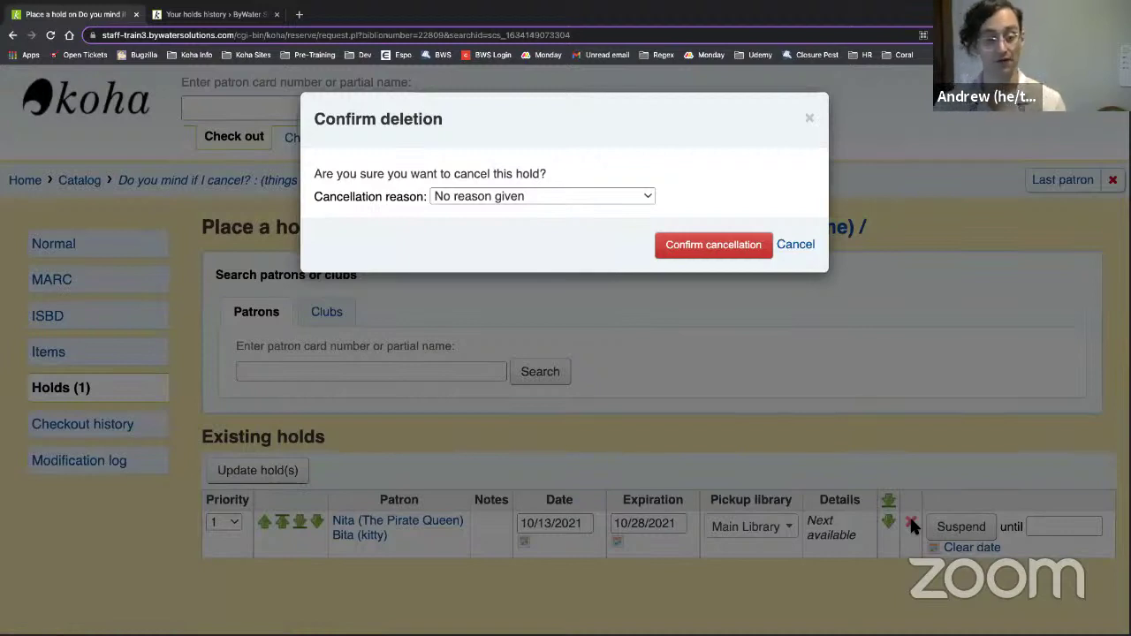
{"action": "left_click", "coordinate": [618, 195]}
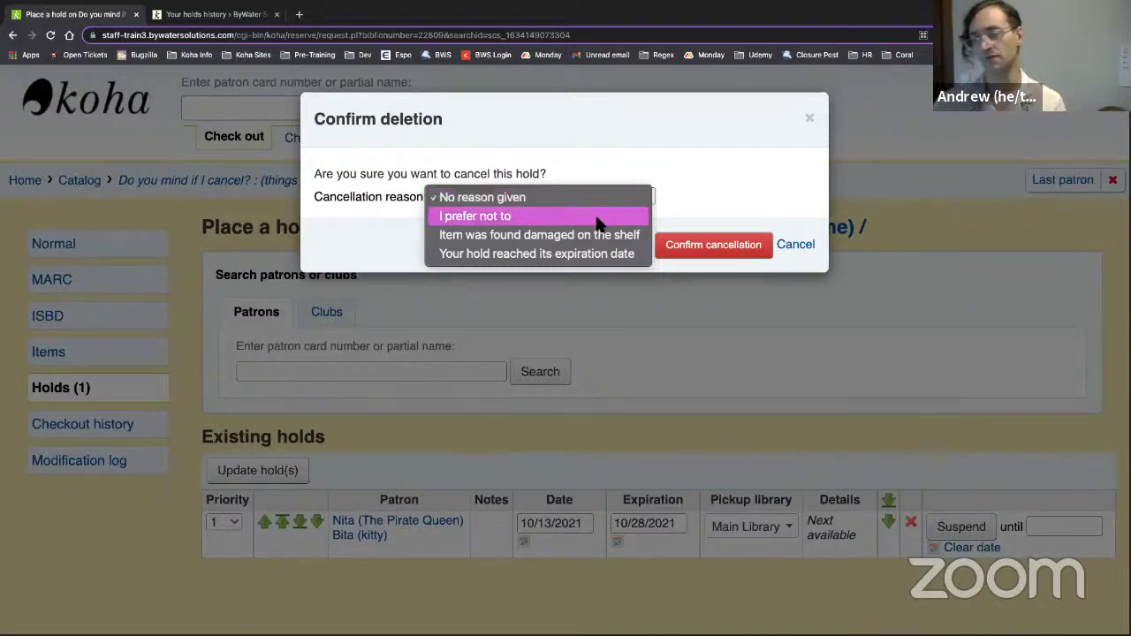
{"action": "left_click", "coordinate": [597, 218]}
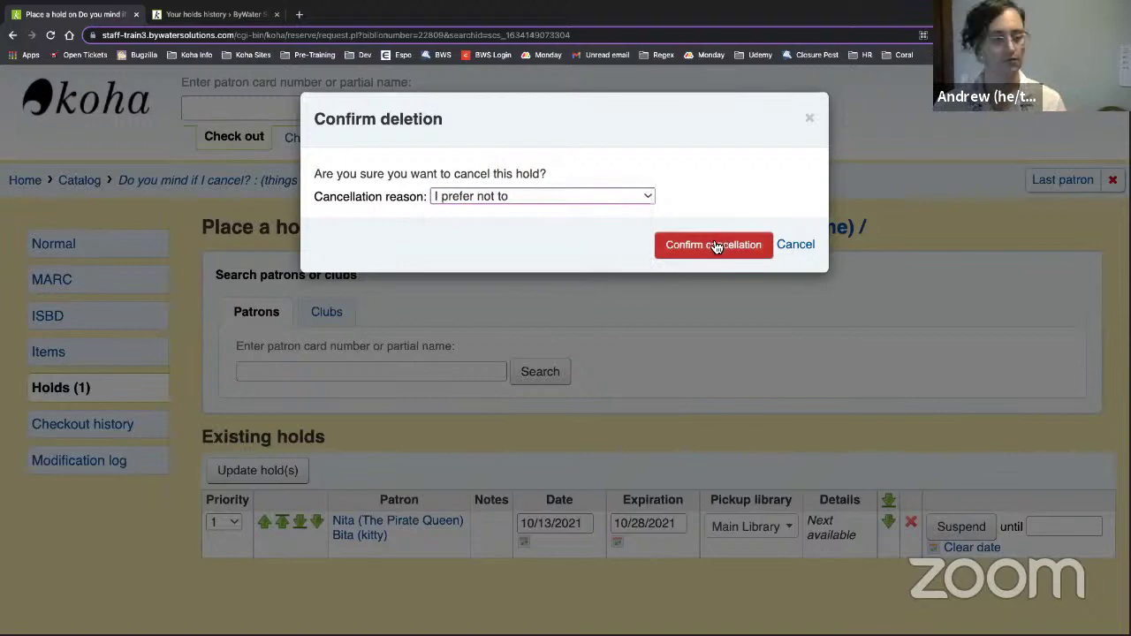
{"action": "left_click", "coordinate": [714, 246]}
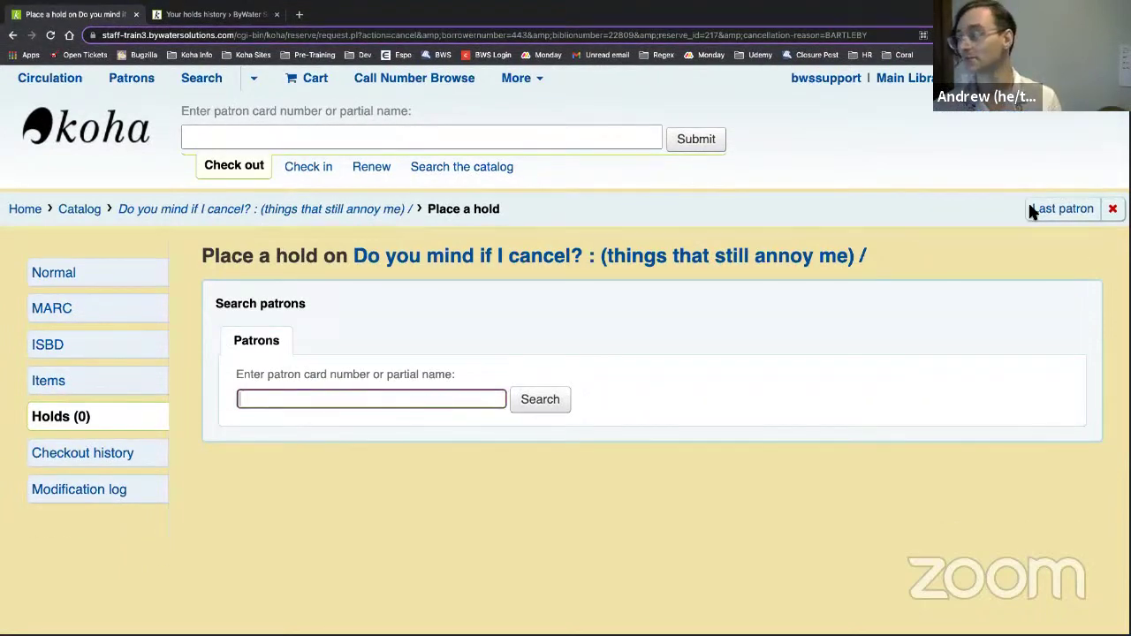
- Go to the last patron's sent notices and read the newest Cancelled hold notice
{"action": "left_click", "coordinate": [1068, 210]}
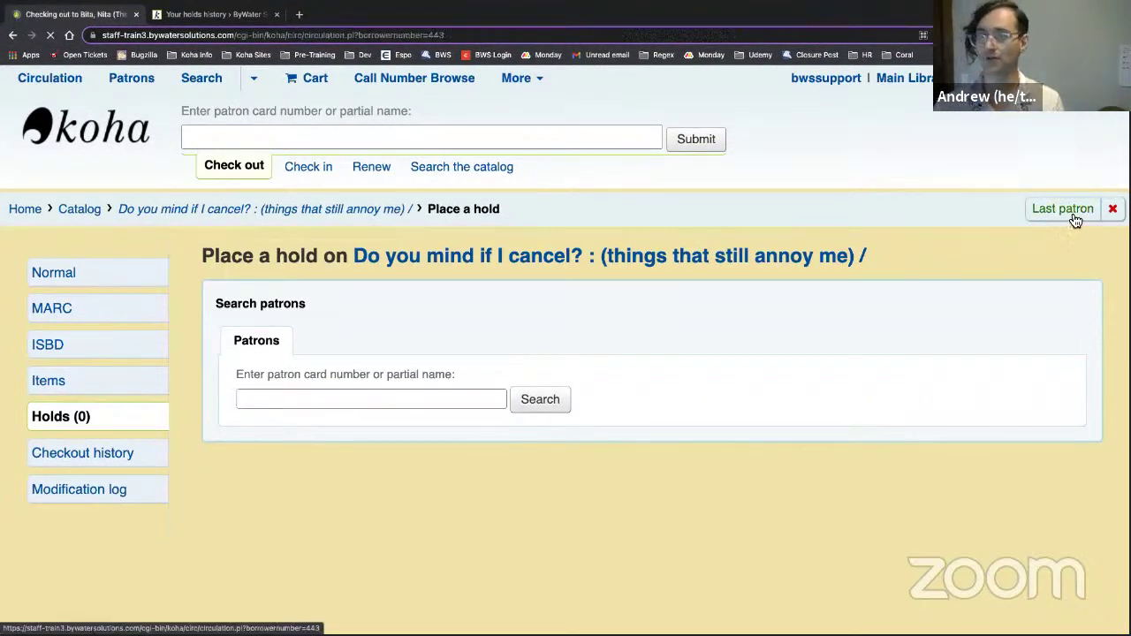
{"action": "scroll", "coordinate": [732, 296], "scroll_direction": "down", "scroll_amount": 2}
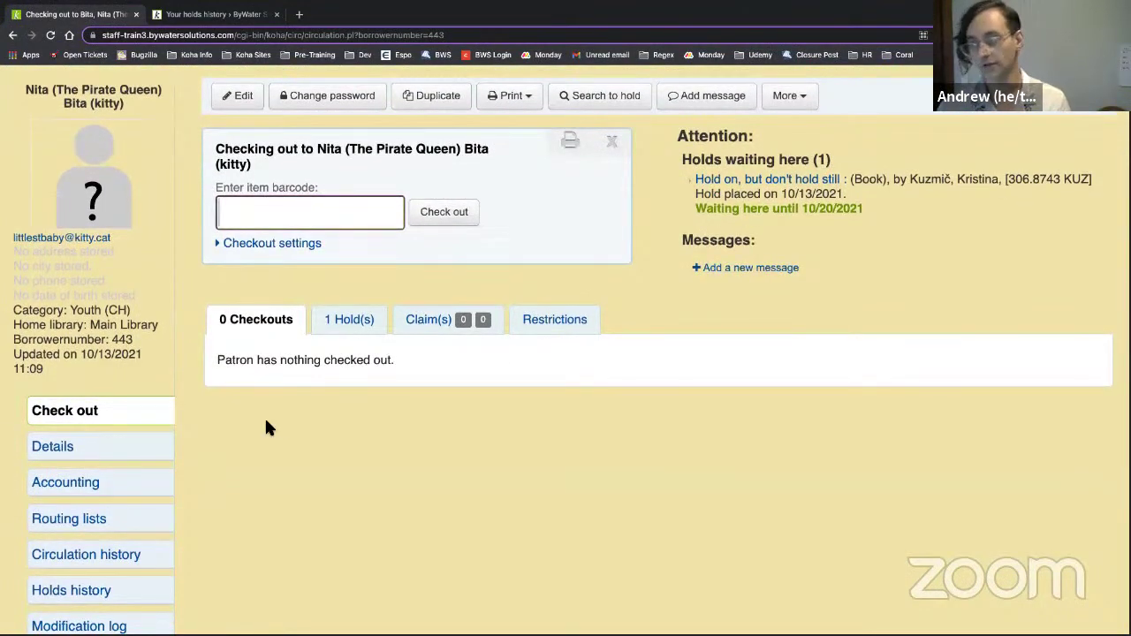
{"action": "scroll", "coordinate": [273, 420], "scroll_direction": "down", "scroll_amount": 1}
{"action": "scroll", "coordinate": [270, 427], "scroll_direction": "down", "scroll_amount": 1}
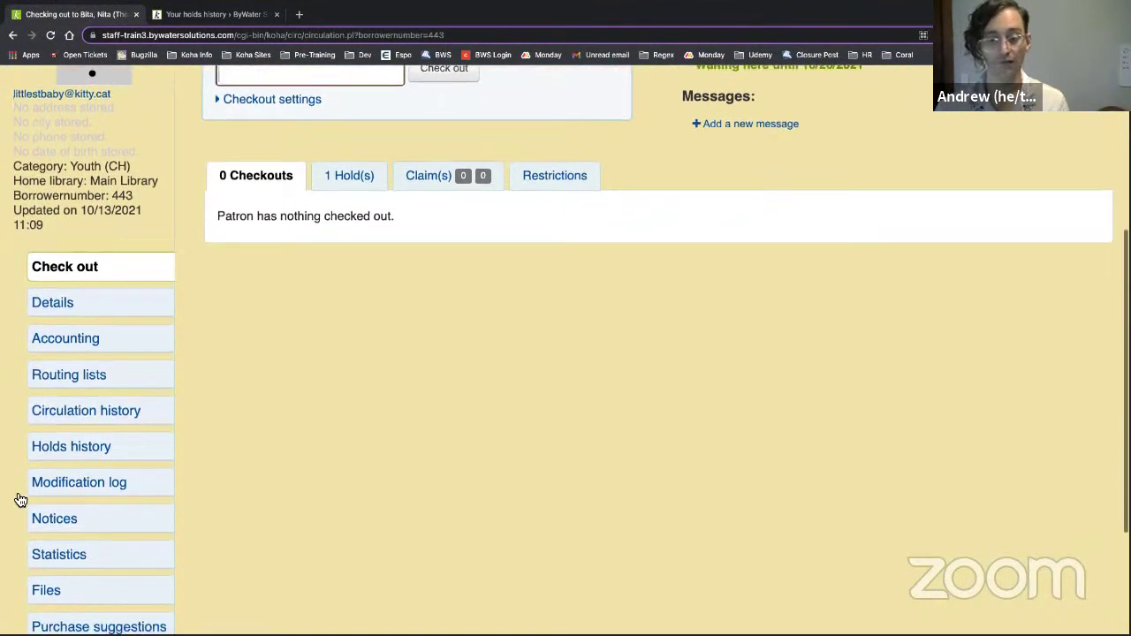
{"action": "left_click", "coordinate": [62, 527]}
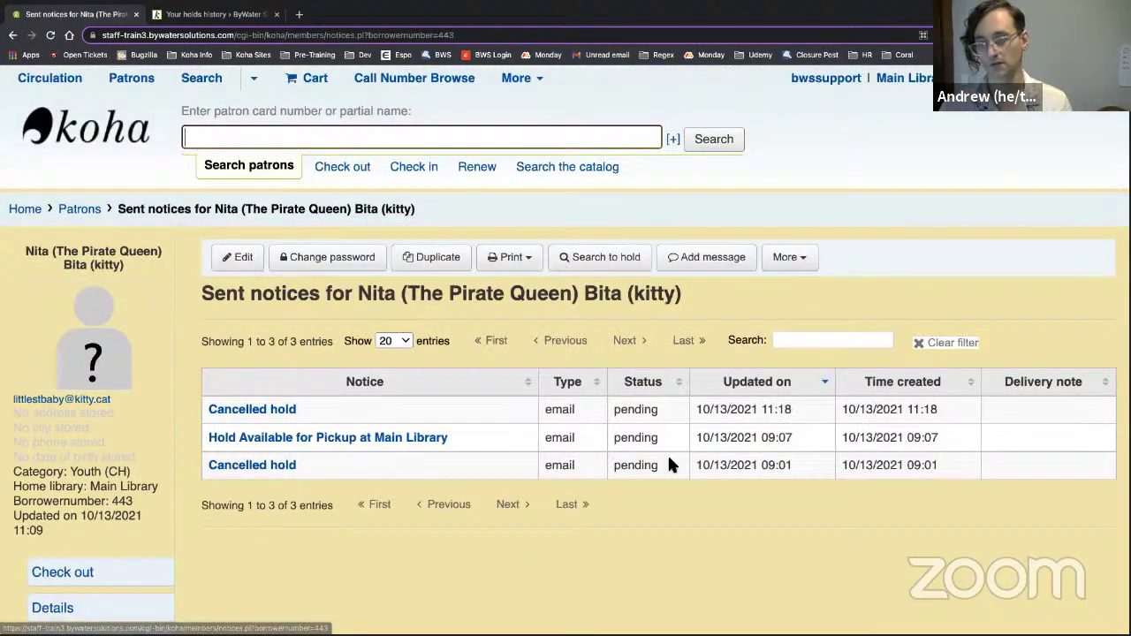
{"action": "scroll", "coordinate": [566, 460], "scroll_direction": "down", "scroll_amount": 1}
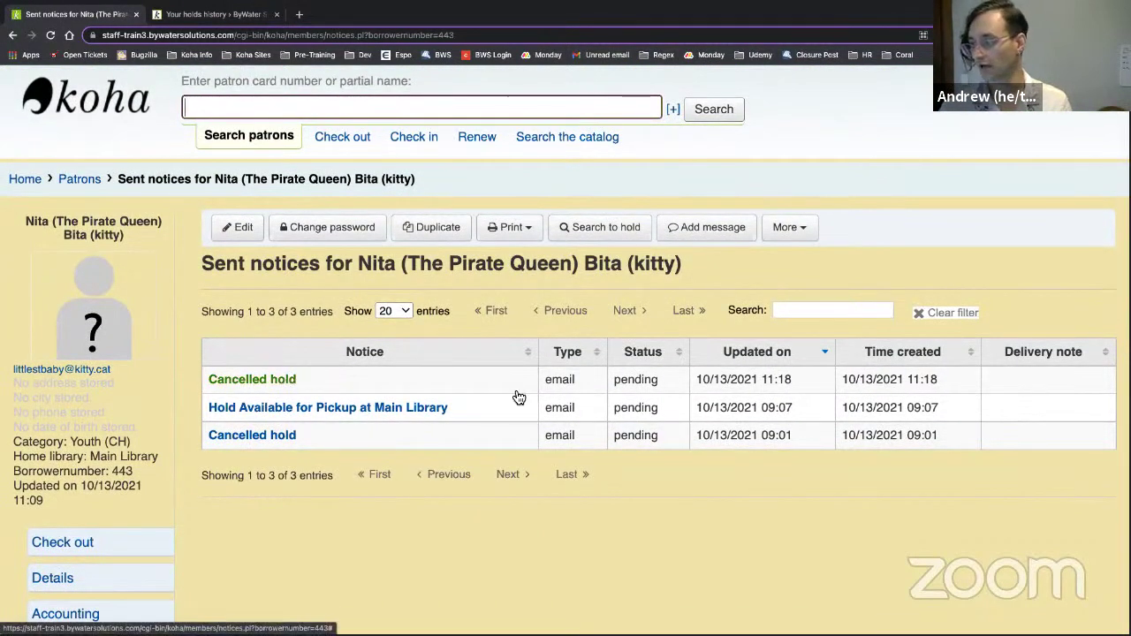
{"action": "left_click", "coordinate": [247, 382]}
{"action": "scroll", "coordinate": [311, 469], "scroll_direction": "down", "scroll_amount": 2}
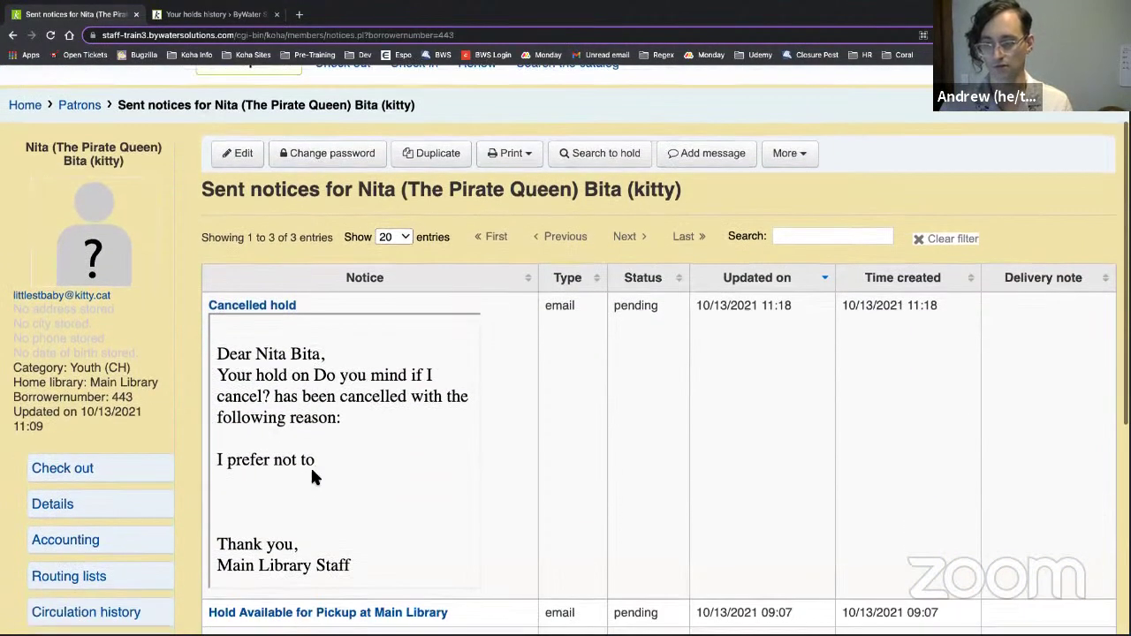
{"action": "scroll", "coordinate": [265, 472], "scroll_direction": "up", "scroll_amount": 3}
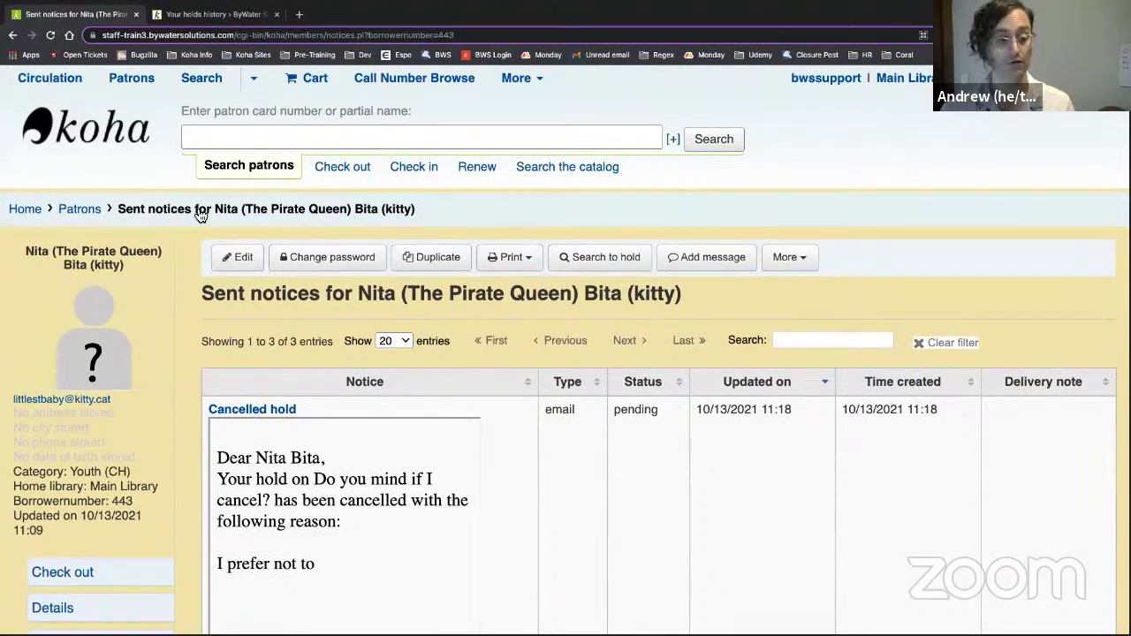
- Open the Authorized values page in Koha administration
{"action": "left_click", "coordinate": [83, 137]}
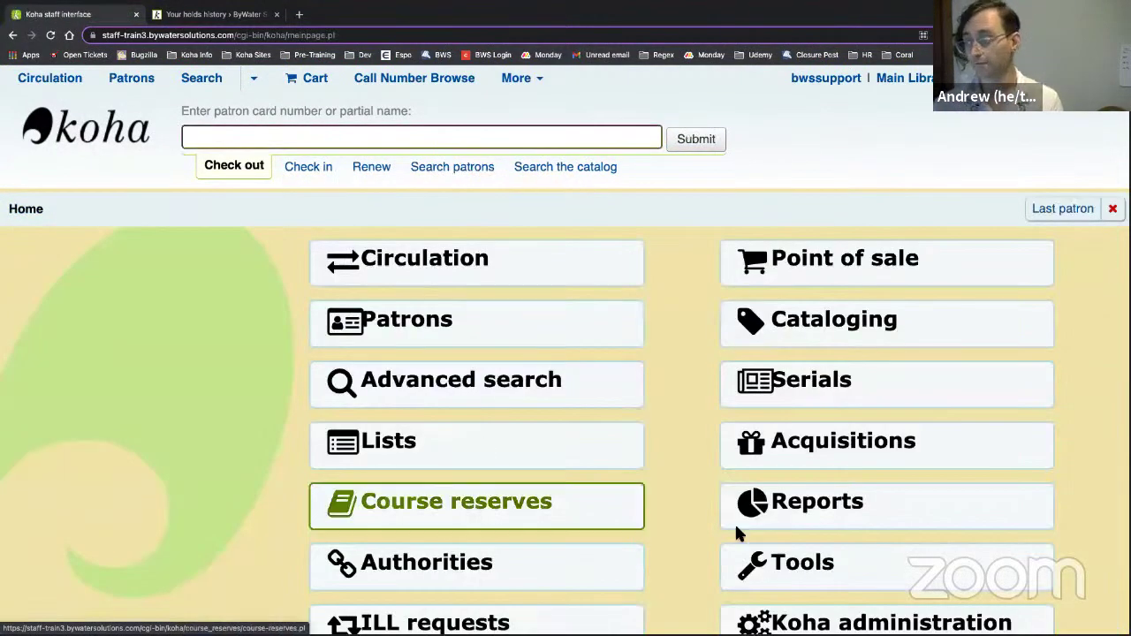
{"action": "scroll", "coordinate": [747, 544], "scroll_direction": "down", "scroll_amount": 1}
{"action": "scroll", "coordinate": [749, 548], "scroll_direction": "down", "scroll_amount": 1}
{"action": "left_click", "coordinate": [774, 560]}
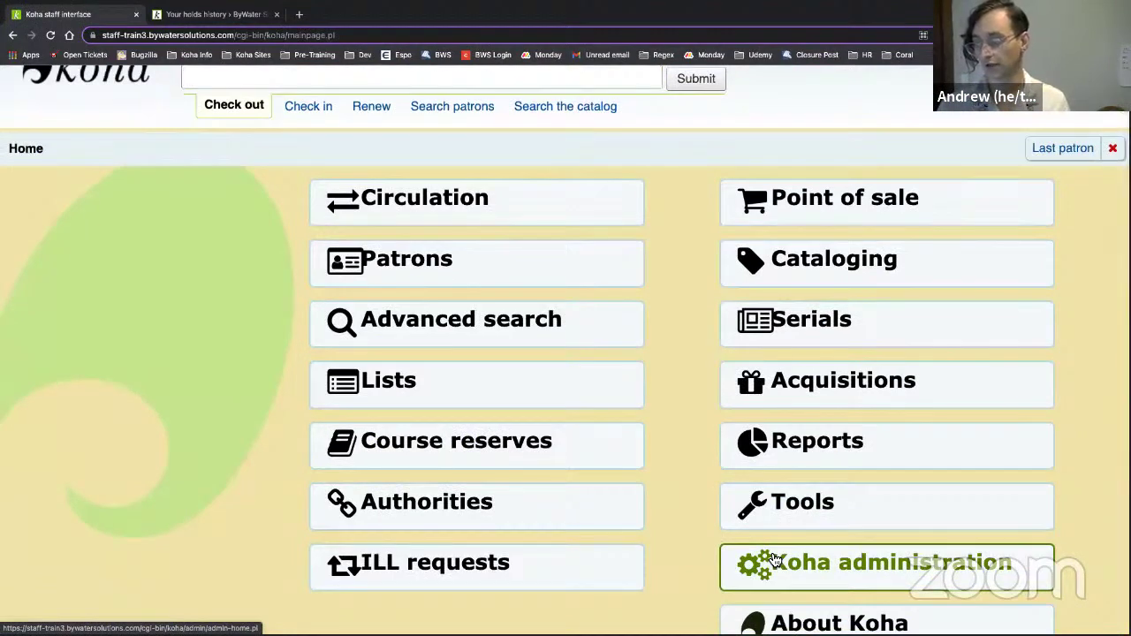
{"action": "scroll", "coordinate": [291, 552], "scroll_direction": "down", "scroll_amount": 1}
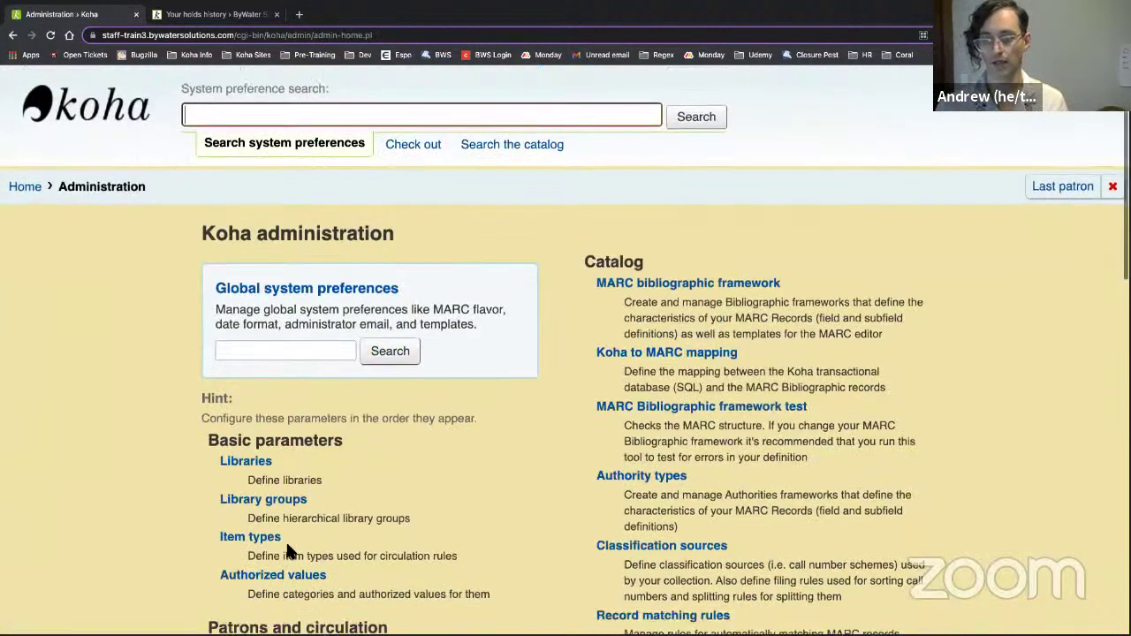
{"action": "left_click", "coordinate": [287, 559]}
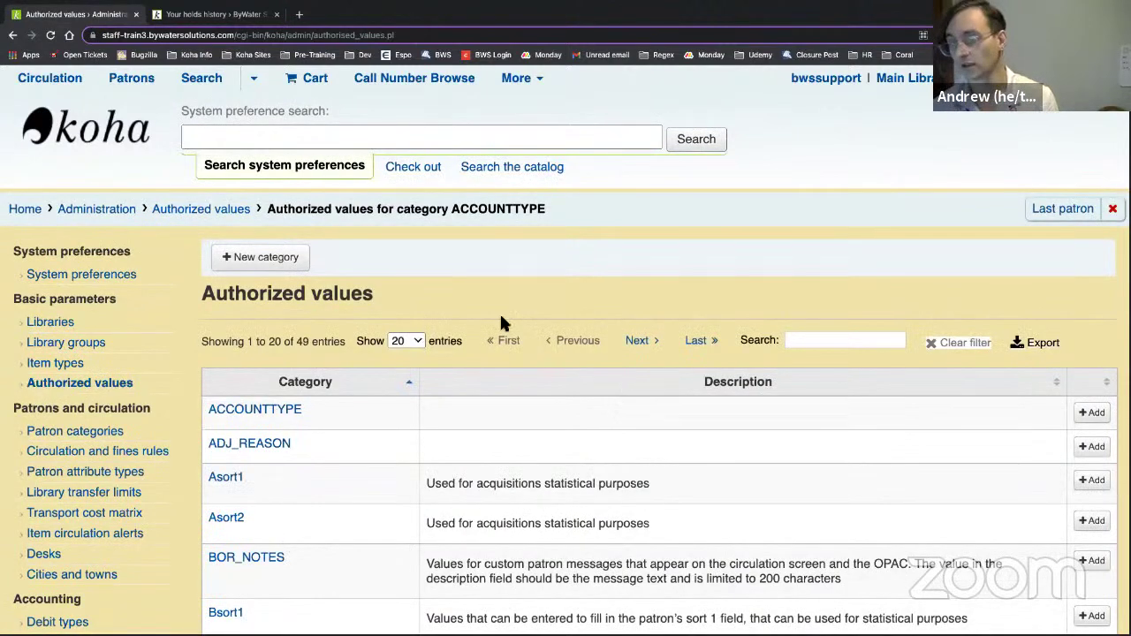
- Filter the authorized value categories by "hol" and open HOLD_CANCELLATION to review its cancellation reasons
{"action": "scroll", "coordinate": [522, 317], "scroll_direction": "down", "scroll_amount": 1}
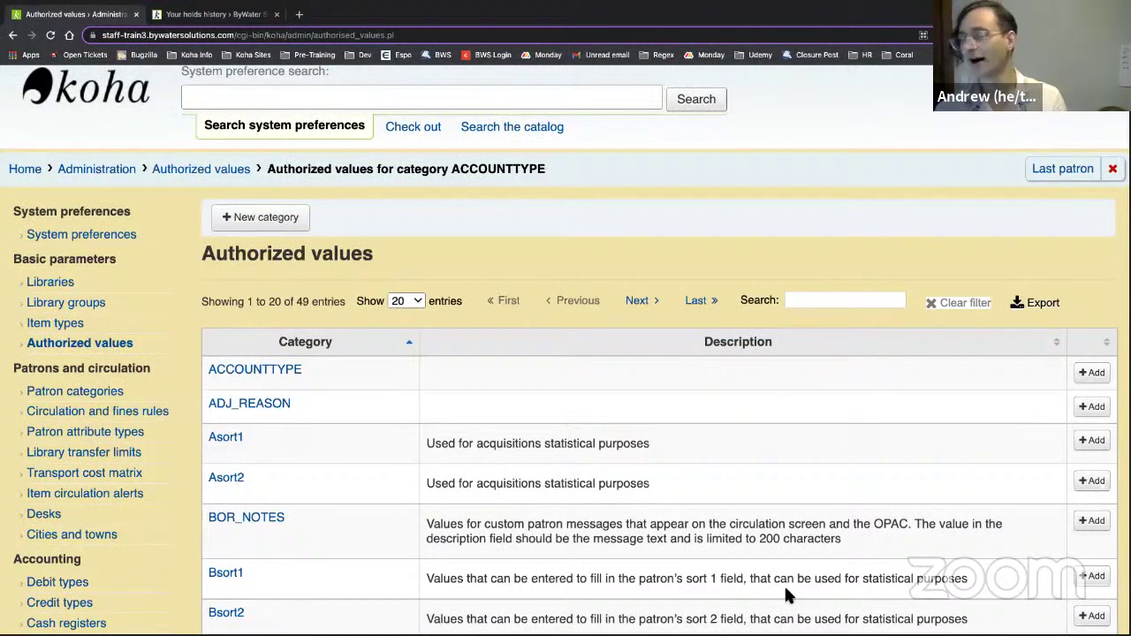
{"action": "scroll", "coordinate": [997, 288], "scroll_direction": "down", "scroll_amount": 1}
{"action": "left_click", "coordinate": [877, 267]}
{"action": "type", "text": "hol"}
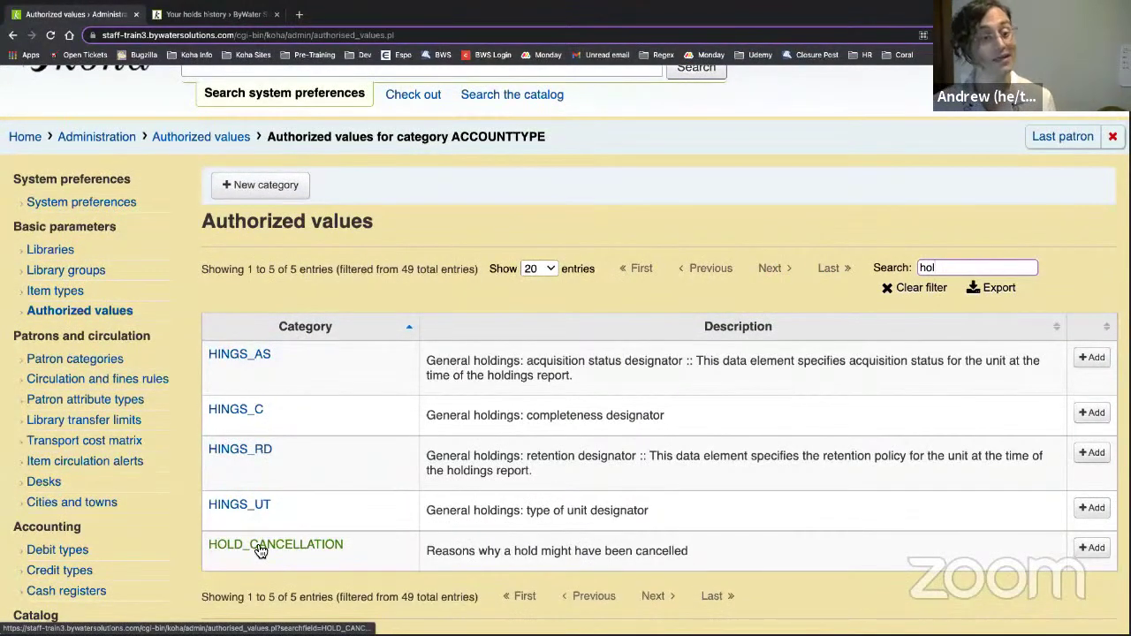
{"action": "left_click_drag", "start_coordinate": [469, 550], "coordinate": [705, 553]}
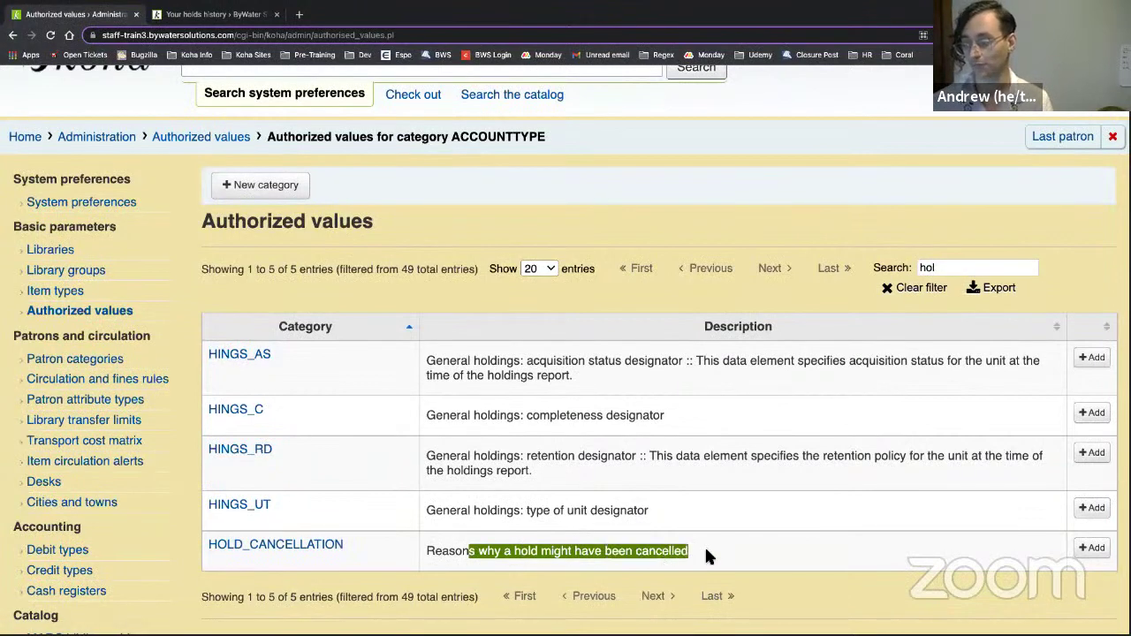
{"action": "left_click", "coordinate": [307, 547]}
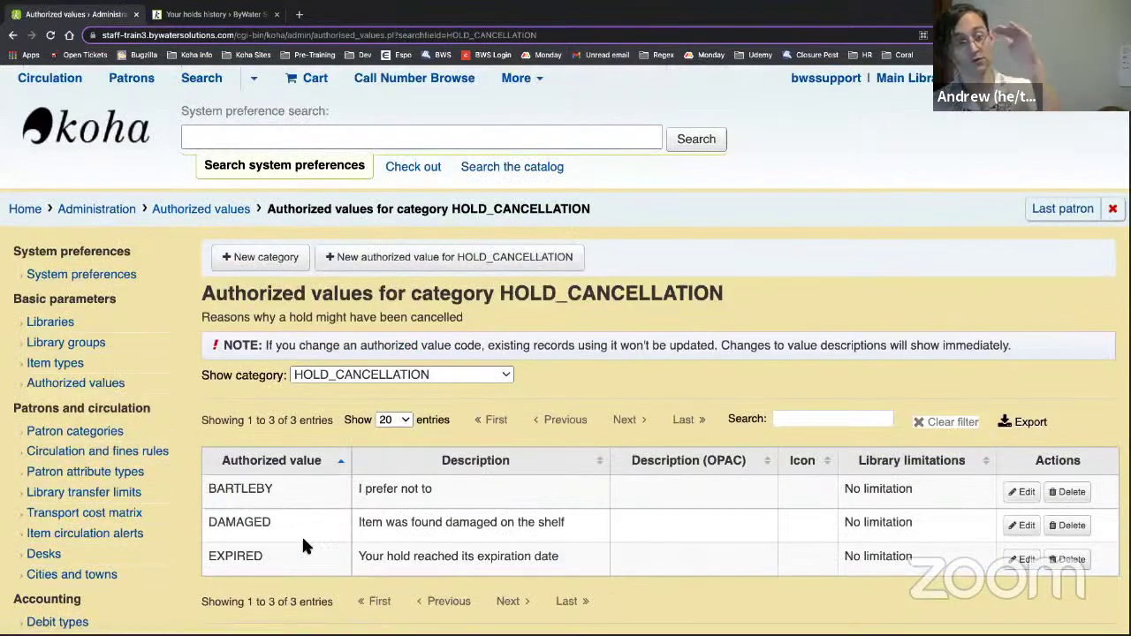
{"action": "scroll", "coordinate": [513, 553], "scroll_direction": "down", "scroll_amount": 2}
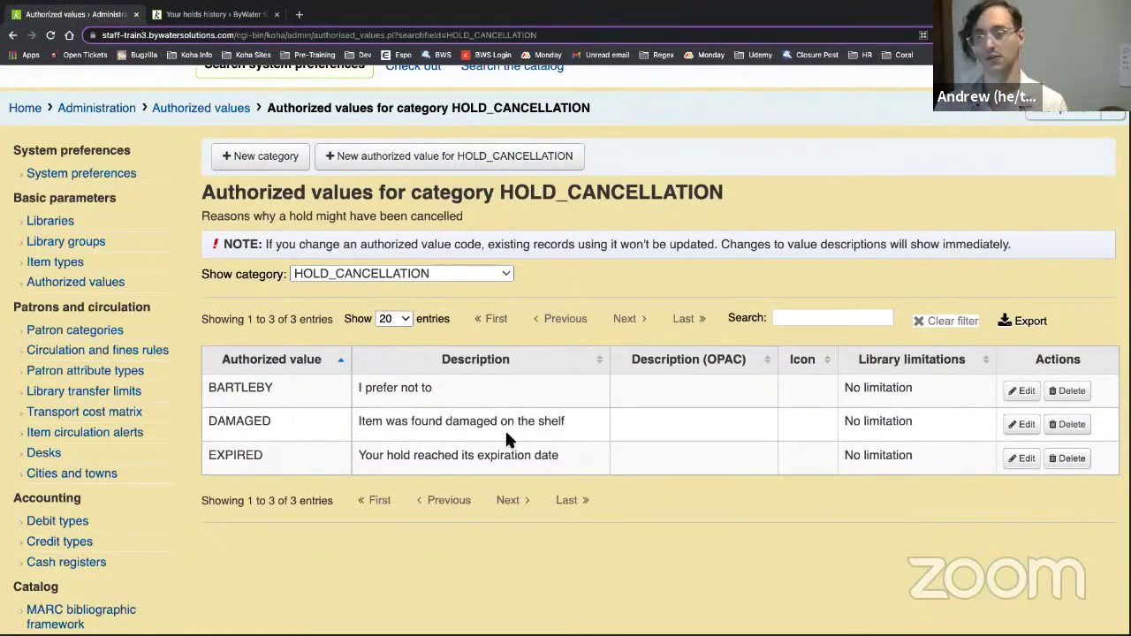
{"action": "scroll", "coordinate": [359, 380], "scroll_direction": "up", "scroll_amount": 2}
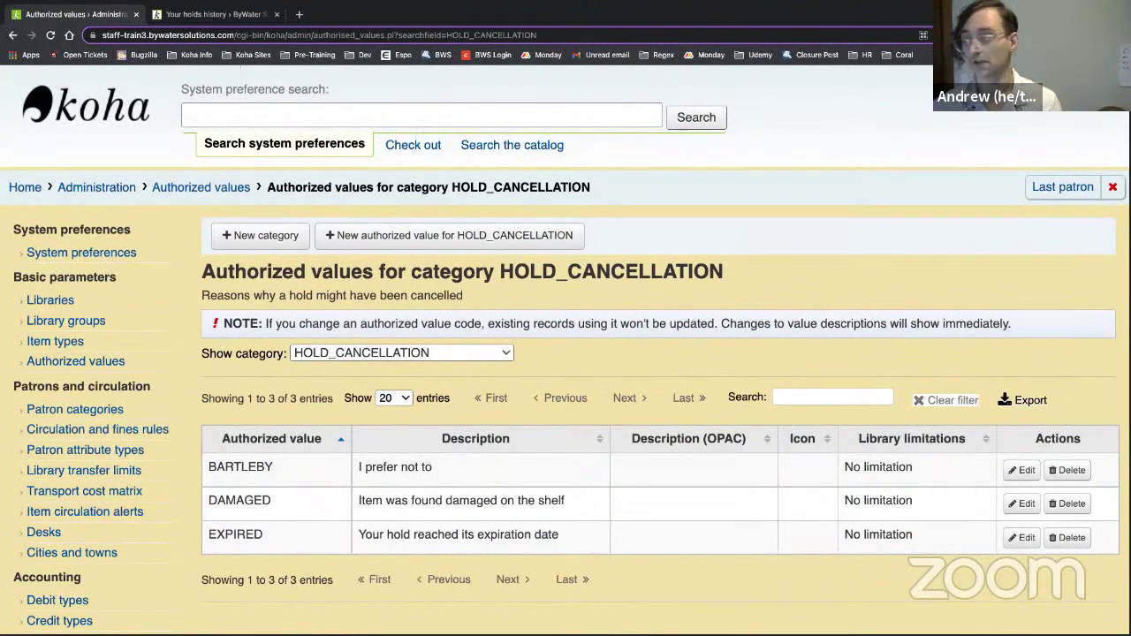
- Return to the last patron's holds and view the cancellation reasons available for marked holds, leaving the choice unchanged
{"action": "left_click", "coordinate": [1052, 189]}
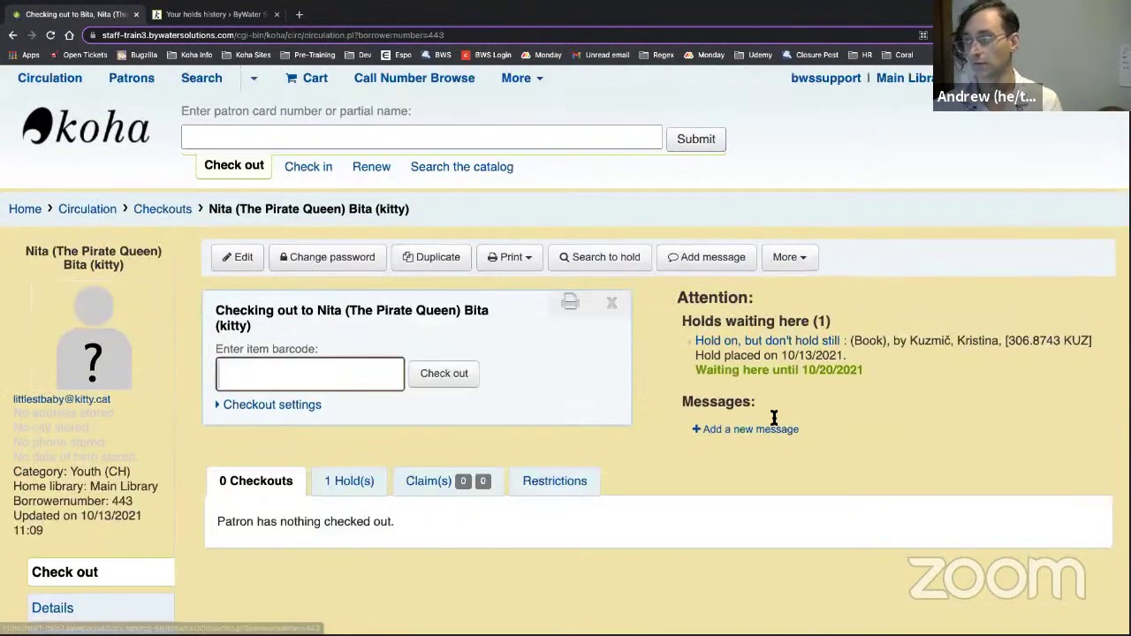
{"action": "left_click", "coordinate": [358, 481]}
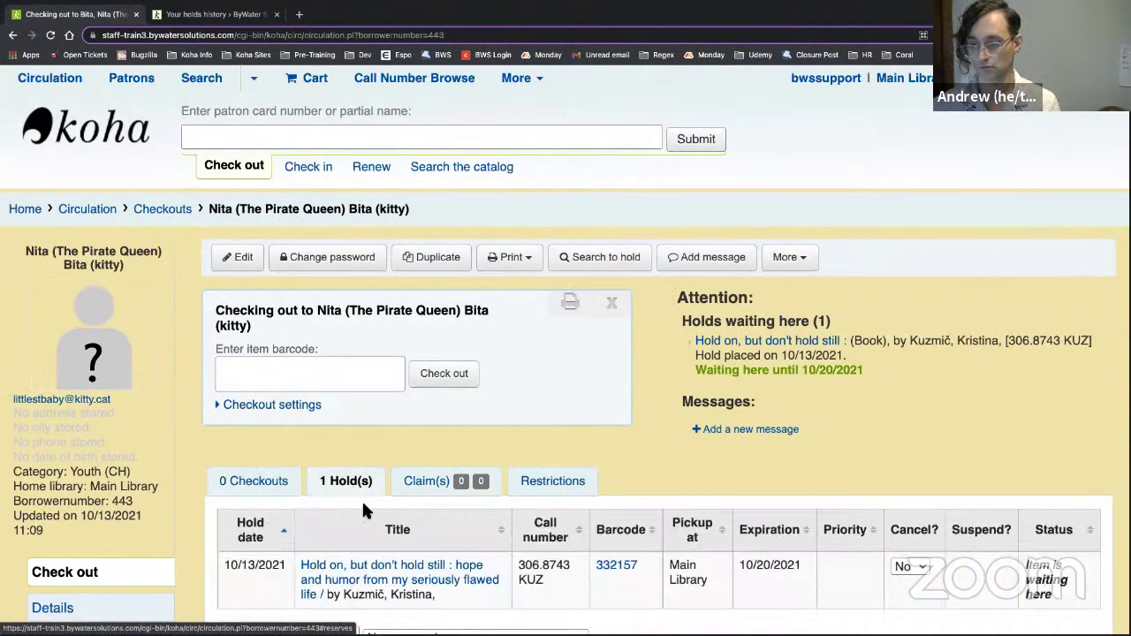
{"action": "scroll", "coordinate": [362, 504], "scroll_direction": "down", "scroll_amount": 2}
{"action": "scroll", "coordinate": [364, 504], "scroll_direction": "down", "scroll_amount": 3}
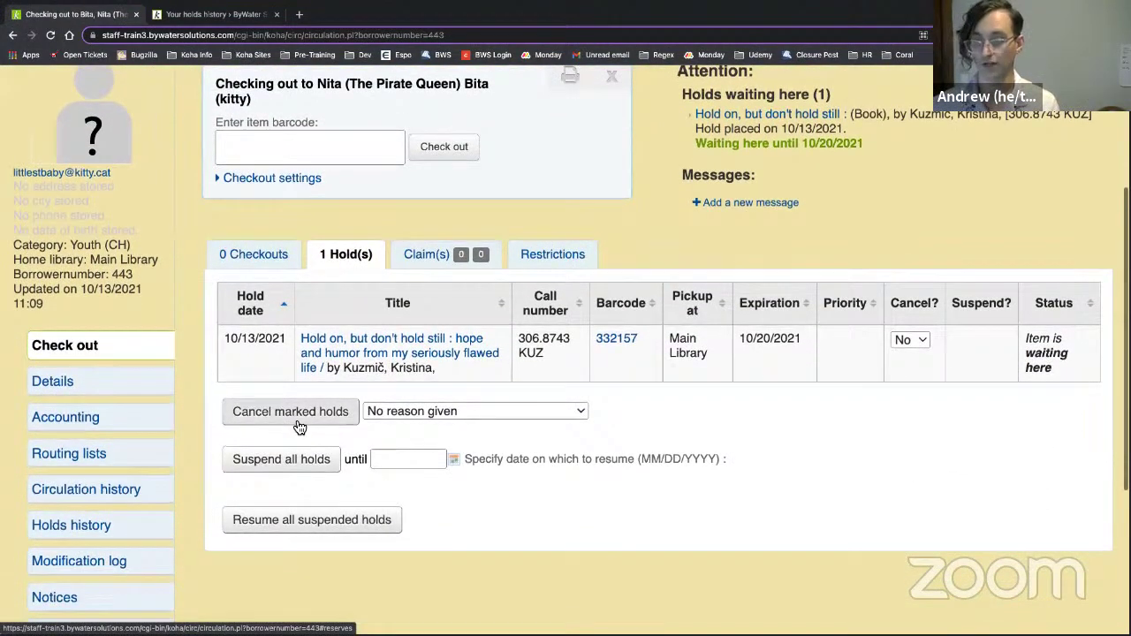
{"action": "left_click", "coordinate": [505, 411]}
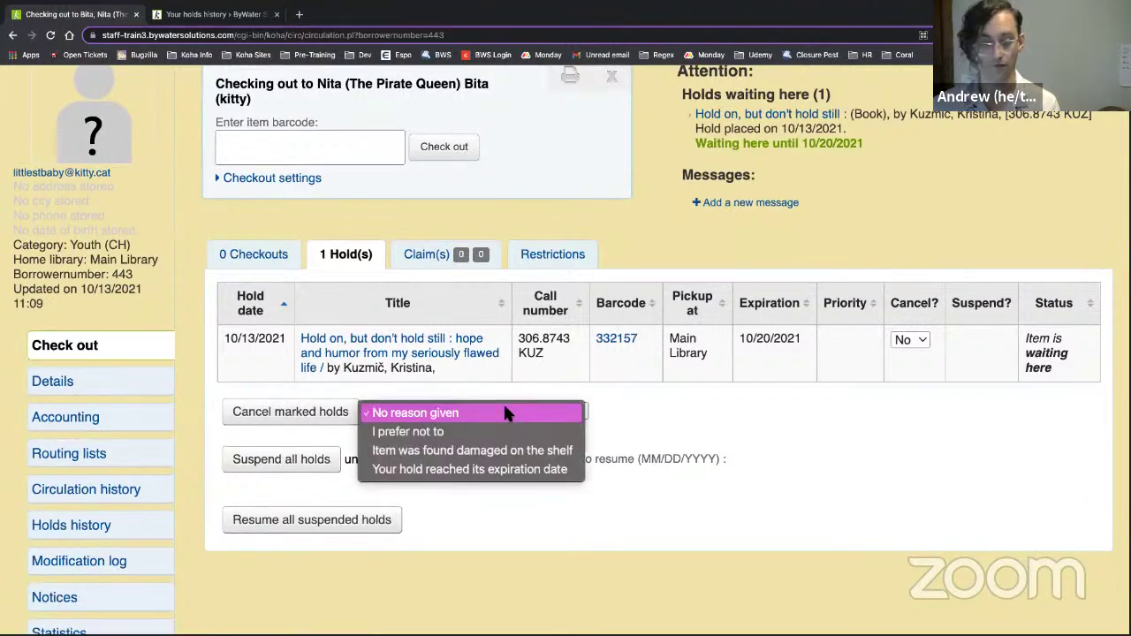
{"action": "left_click", "coordinate": [928, 433]}
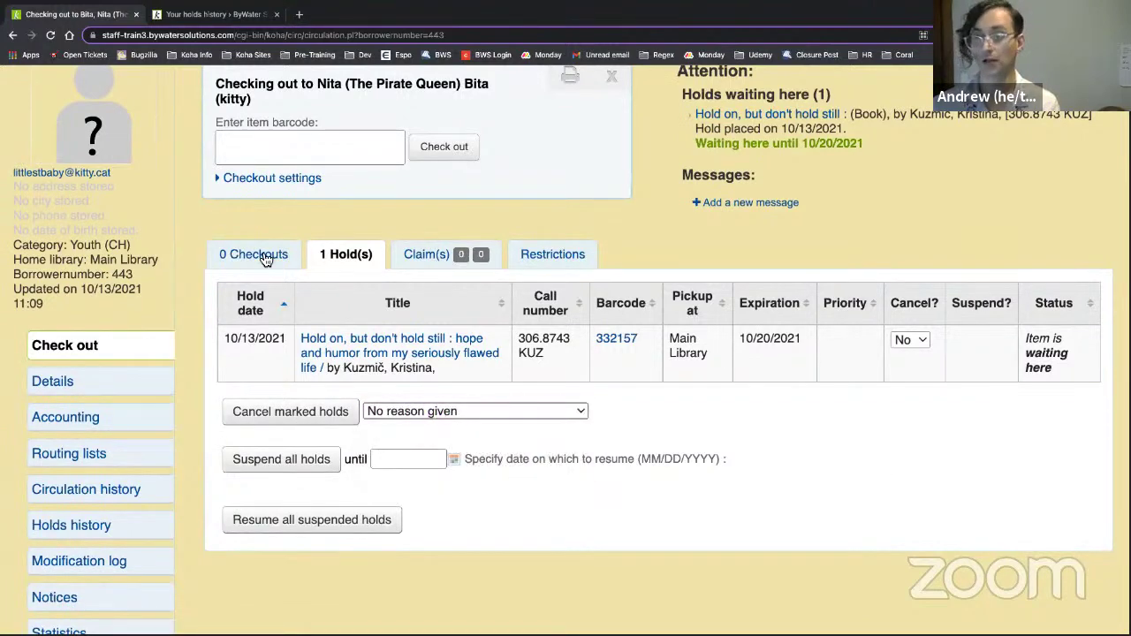
- Open the Holds to pull report from Circulation and examine the cancellation options in its actions column
{"action": "scroll", "coordinate": [158, 228], "scroll_direction": "up", "scroll_amount": 3}
{"action": "left_click", "coordinate": [83, 216]}
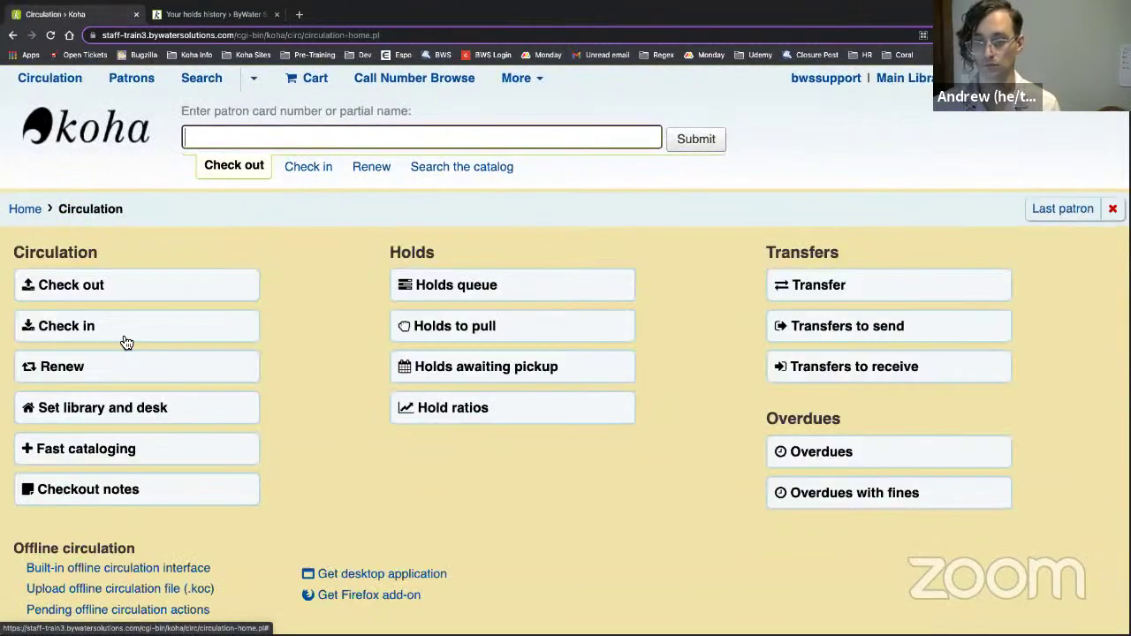
{"action": "left_click", "coordinate": [442, 326]}
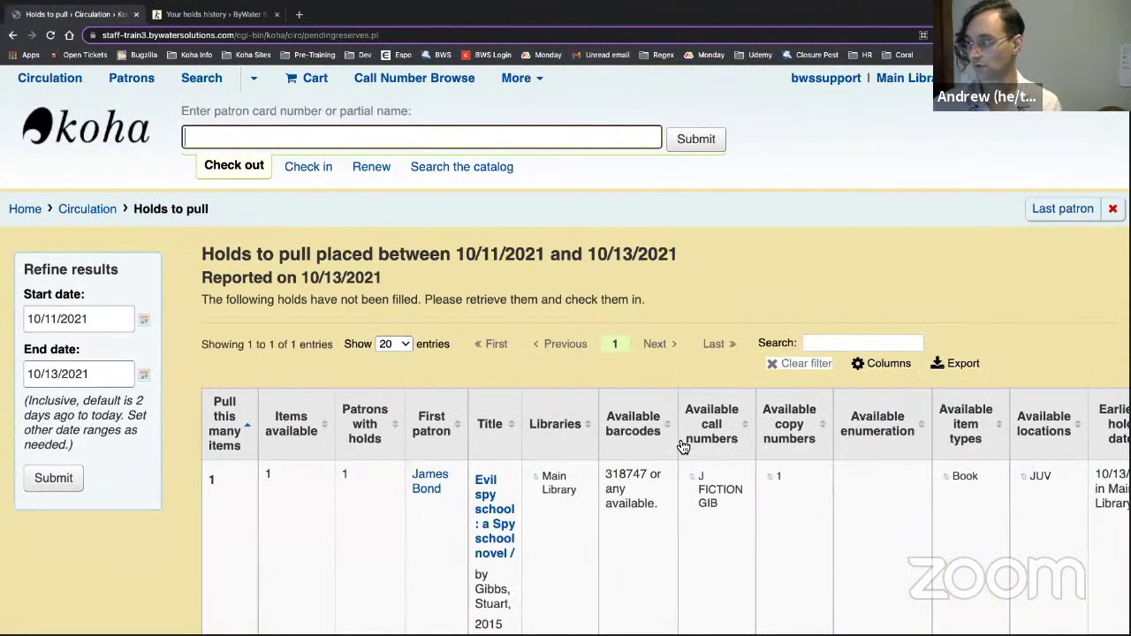
{"action": "scroll", "coordinate": [678, 438], "scroll_direction": "right", "scroll_amount": 5}
{"action": "scroll", "coordinate": [676, 432], "scroll_direction": "down", "scroll_amount": 3}
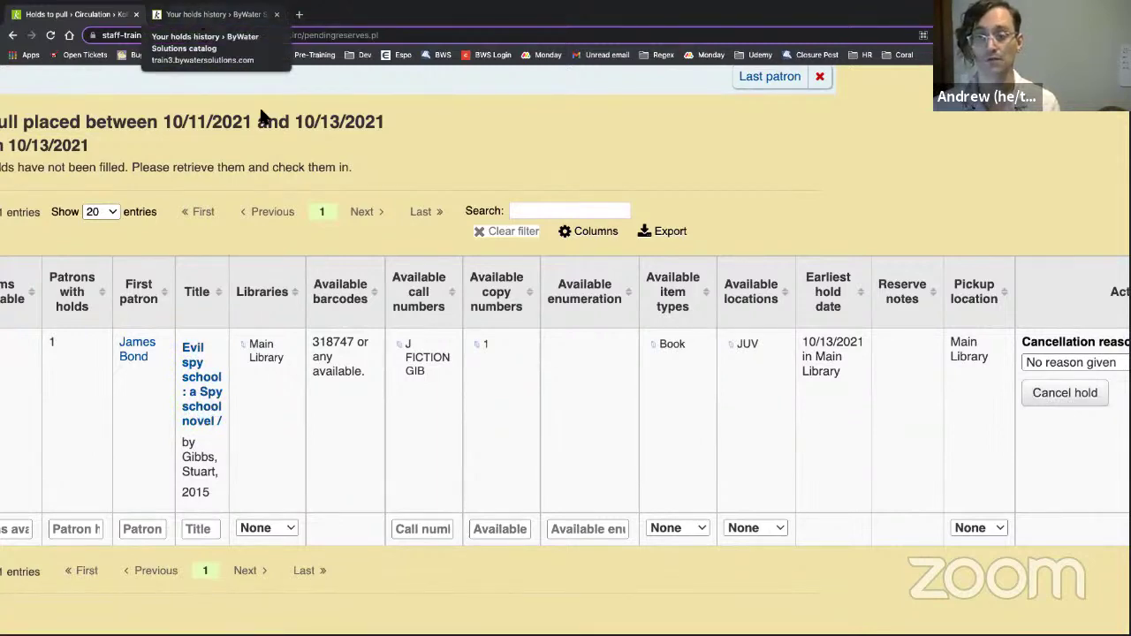
- Switch to the OPAC and open the logged-in patron's account to view their current holds
{"action": "left_click", "coordinate": [198, 15]}
{"action": "left_click", "coordinate": [33, 91]}
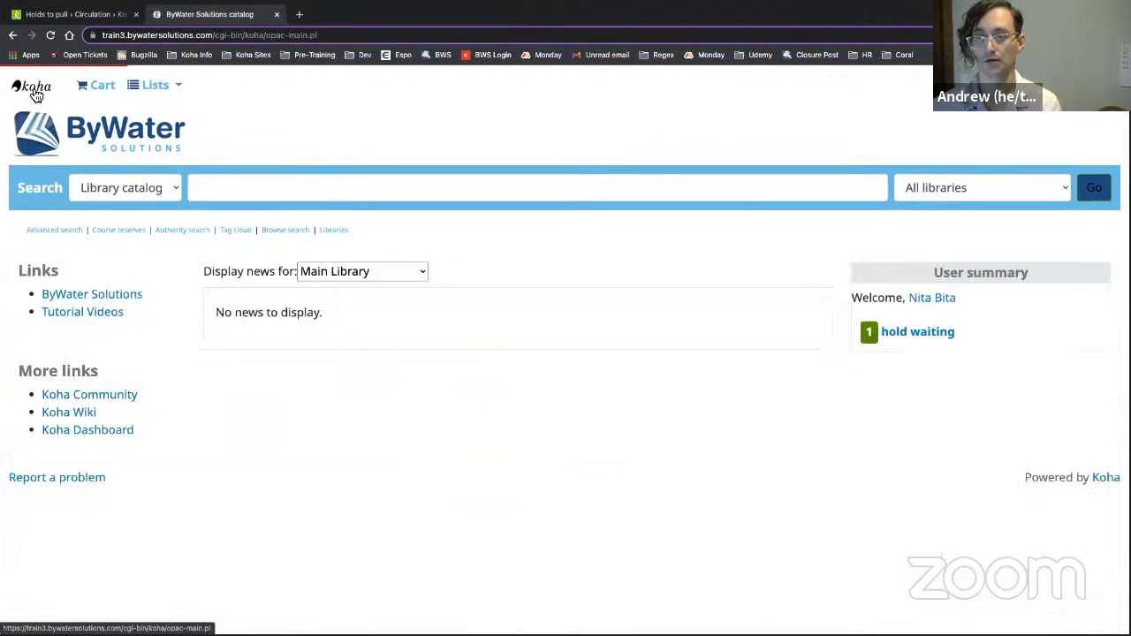
{"action": "left_click", "coordinate": [1060, 85]}
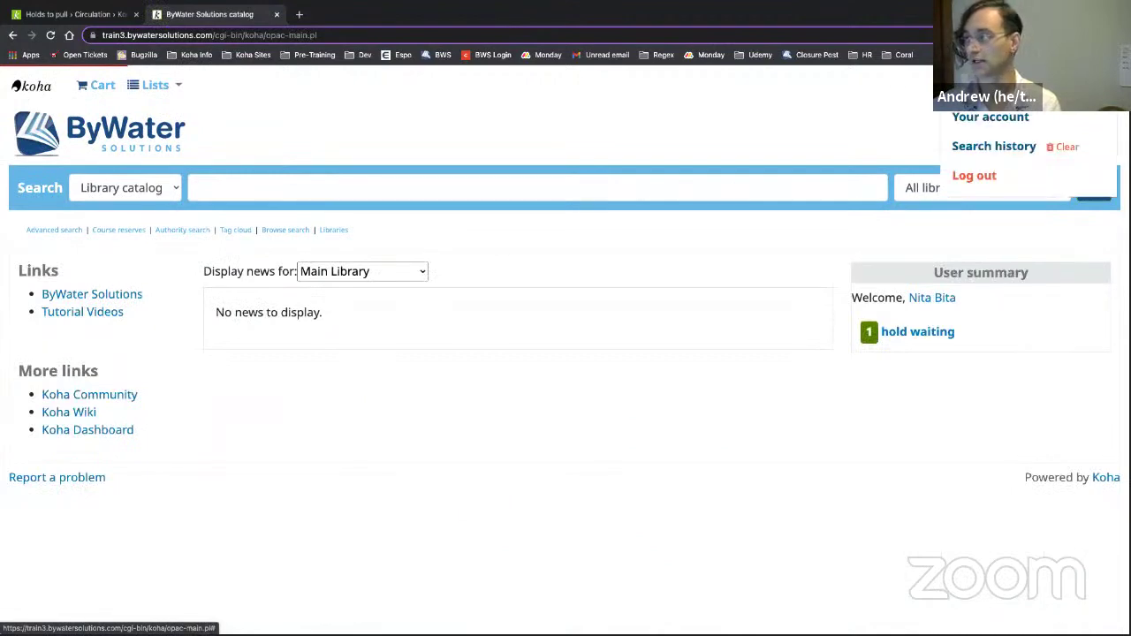
{"action": "left_click", "coordinate": [999, 118]}
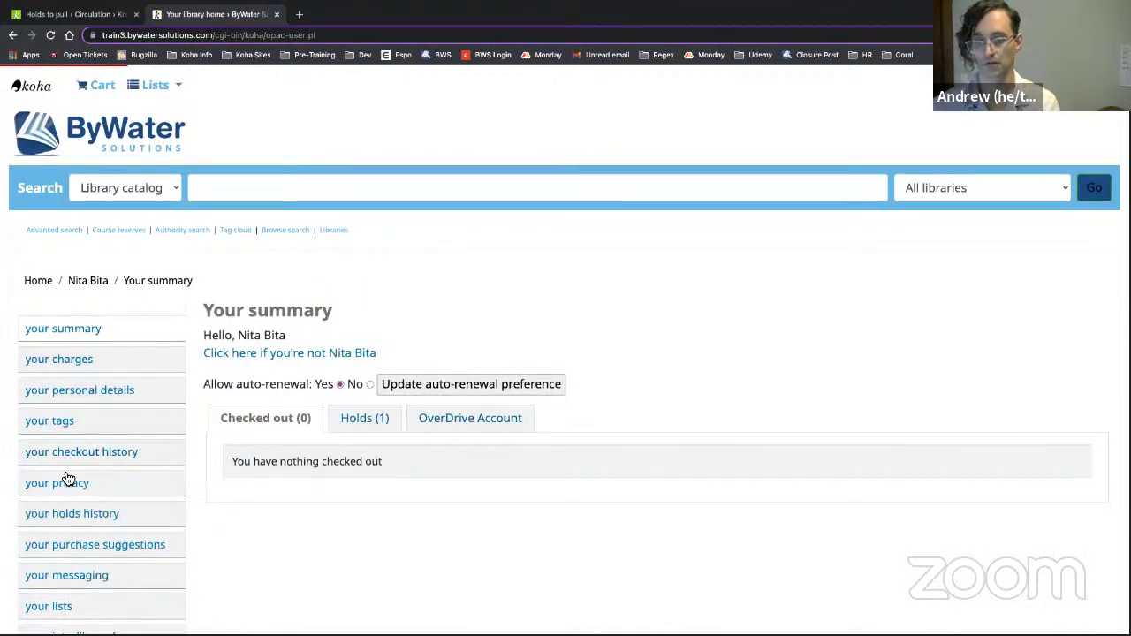
{"action": "scroll", "coordinate": [68, 473], "scroll_direction": "down", "scroll_amount": 1}
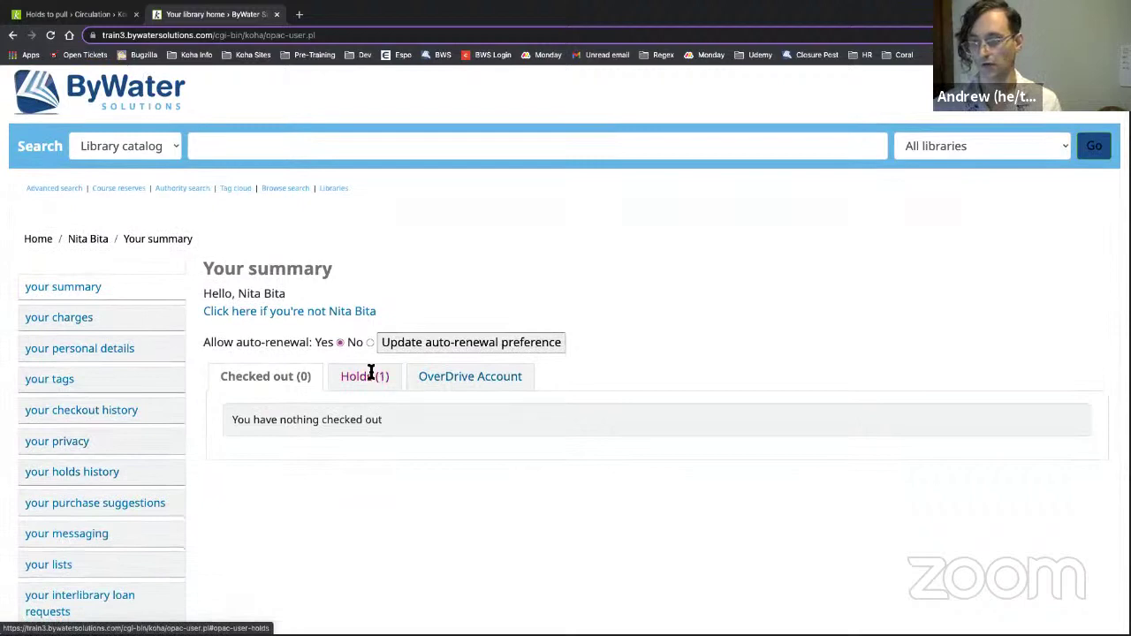
{"action": "left_click", "coordinate": [370, 370]}
{"action": "scroll", "coordinate": [495, 416], "scroll_direction": "down", "scroll_amount": 2}
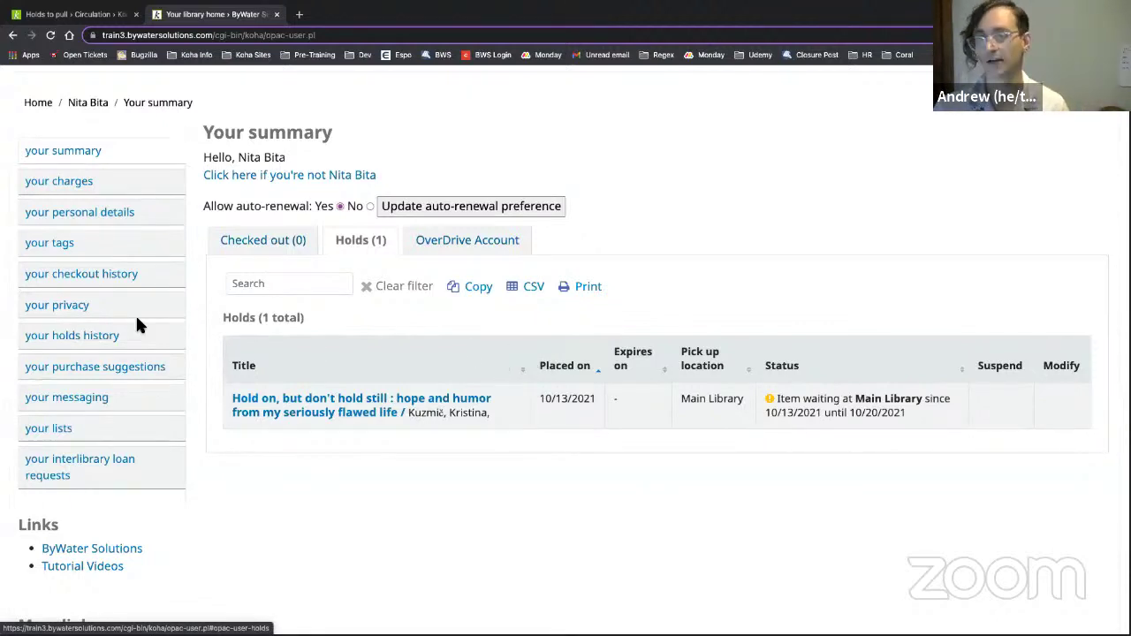
- Open the patron's holds history in the OPAC account to review past and cancelled holds
{"action": "scroll", "coordinate": [102, 205], "scroll_direction": "up", "scroll_amount": 1}
{"action": "scroll", "coordinate": [101, 205], "scroll_direction": "up", "scroll_amount": 1}
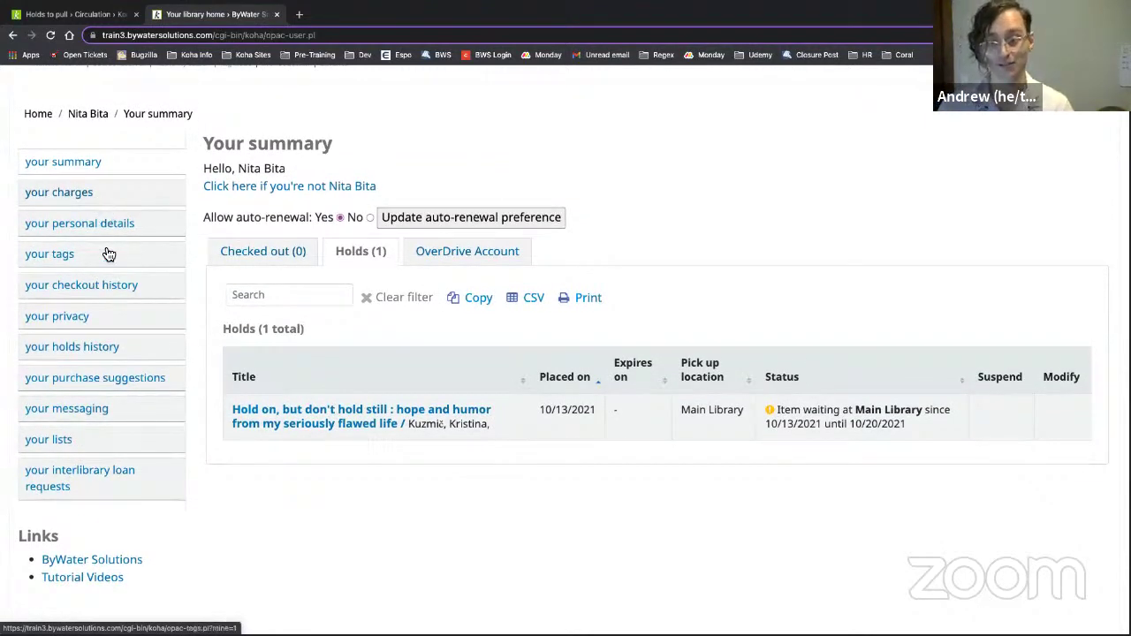
{"action": "left_click", "coordinate": [88, 349]}
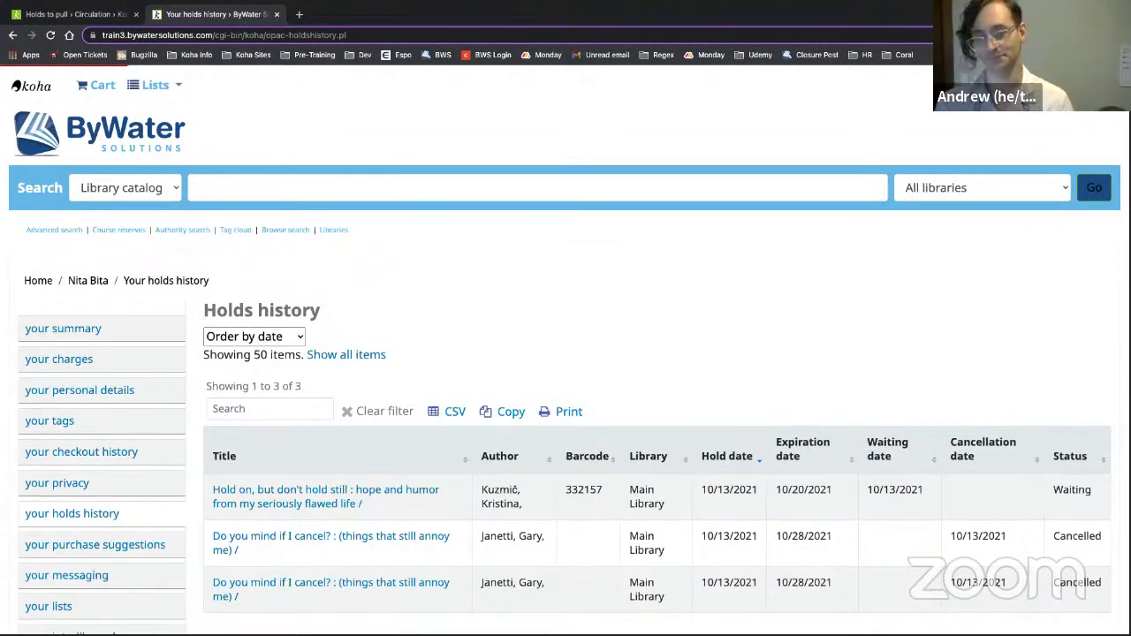
- Return to the staff interface's Holds to pull report and go from there to the Authorized values page in Koha administration
{"action": "left_click", "coordinate": [78, 14]}
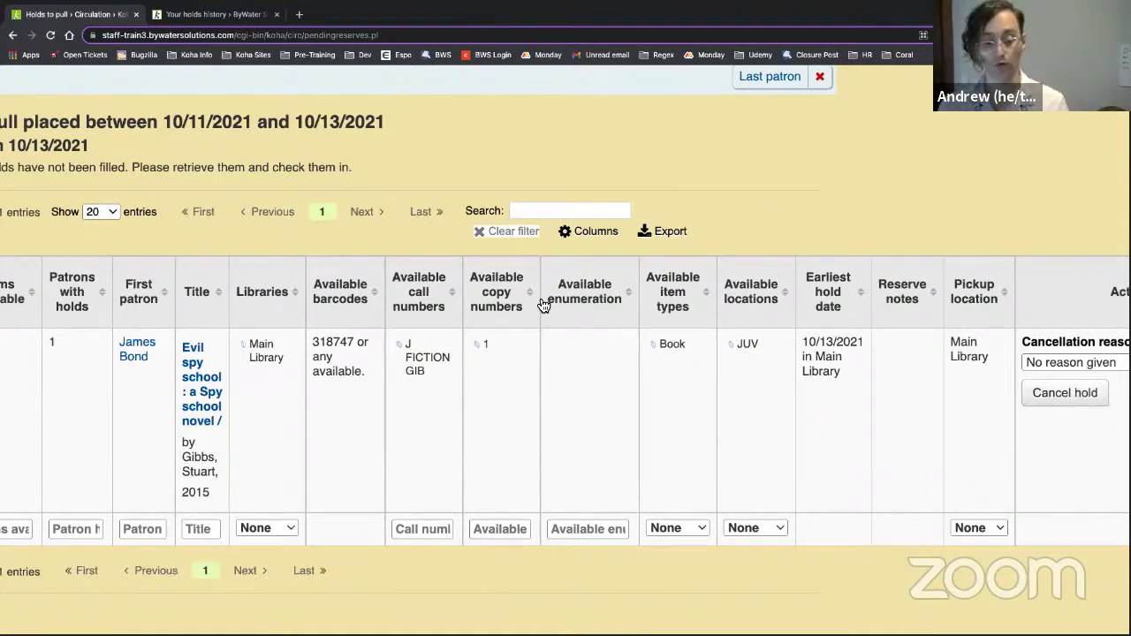
{"action": "scroll", "coordinate": [606, 392], "scroll_direction": "left", "scroll_amount": 3}
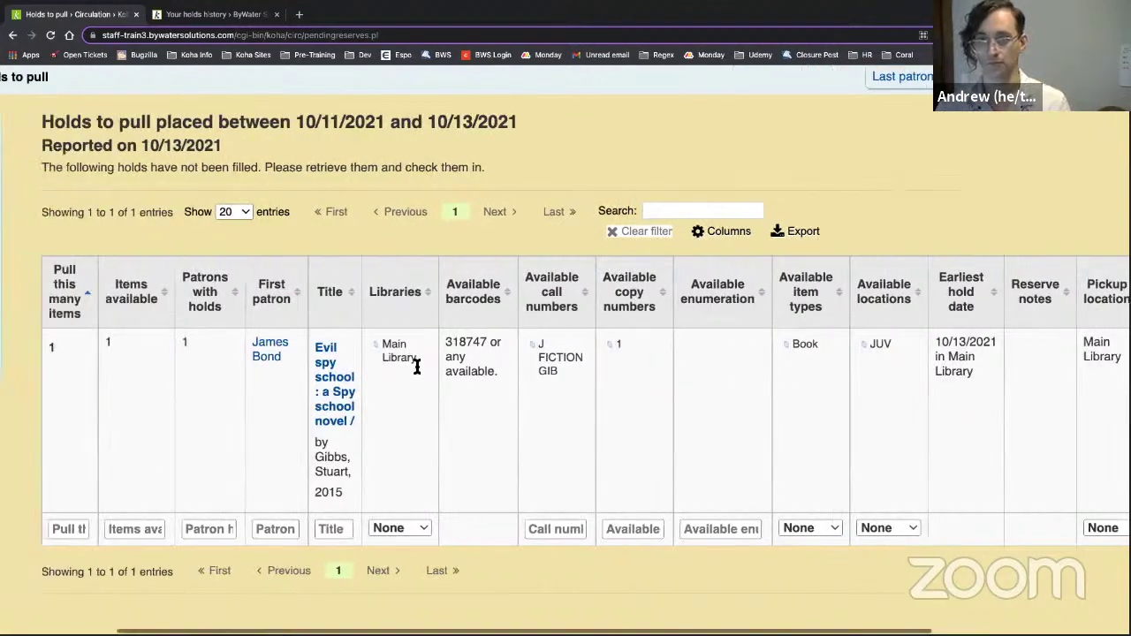
{"action": "scroll", "coordinate": [441, 354], "scroll_direction": "up", "scroll_amount": 1}
{"action": "scroll", "coordinate": [420, 372], "scroll_direction": "up", "scroll_amount": 1}
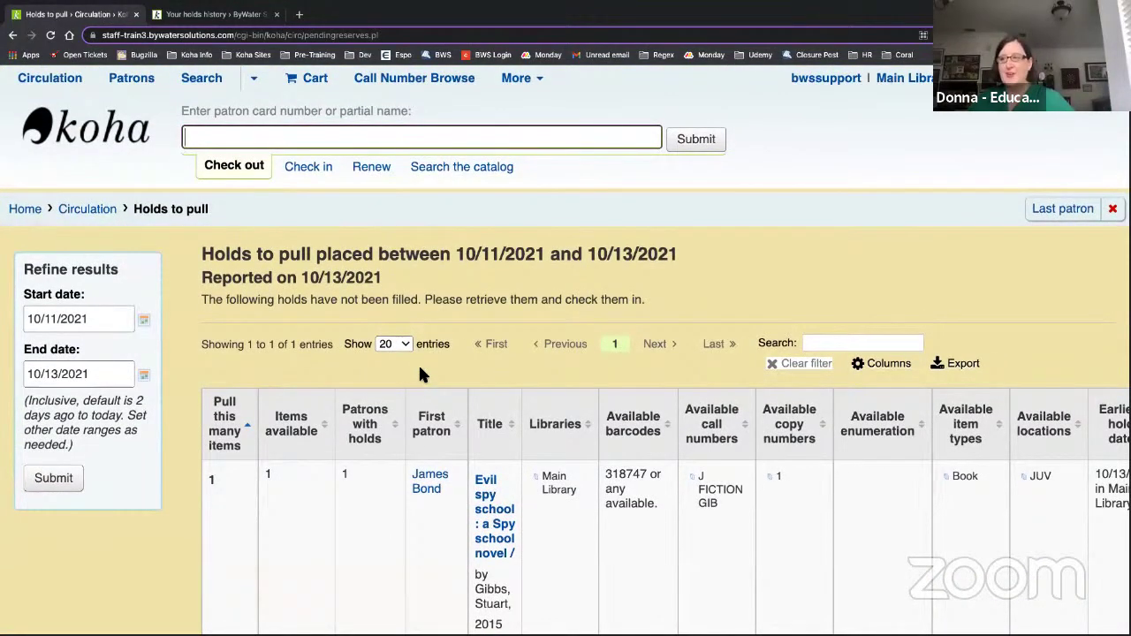
{"action": "left_click", "coordinate": [514, 79]}
{"action": "left_click", "coordinate": [501, 369]}
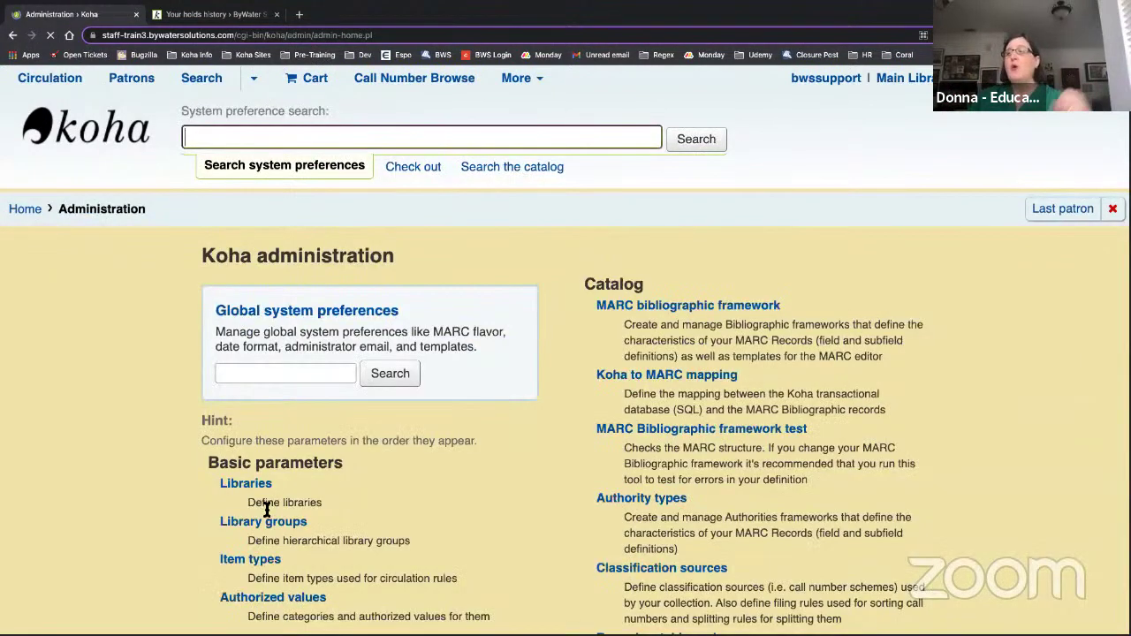
{"action": "scroll", "coordinate": [267, 511], "scroll_direction": "down", "scroll_amount": 1}
{"action": "left_click", "coordinate": [280, 521]}
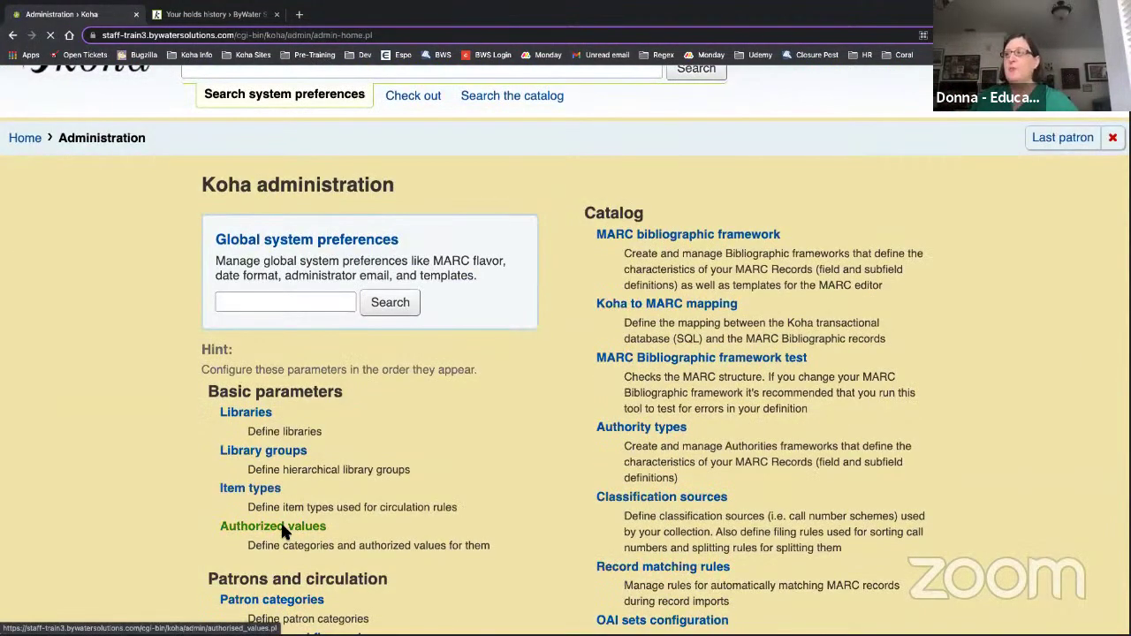
- Search the authorized value categories for "hol" and open HOLD_CANCELLATION to show its list of reasons
{"action": "scroll", "coordinate": [416, 511], "scroll_direction": "down", "scroll_amount": 10}
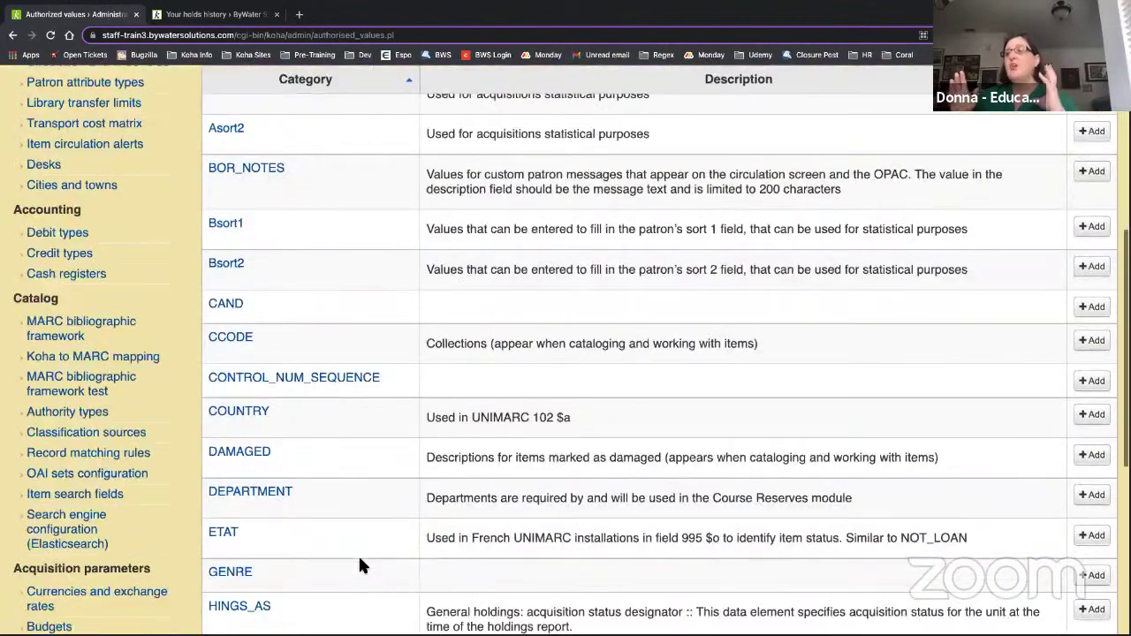
{"action": "scroll", "coordinate": [795, 345], "scroll_direction": "up", "scroll_amount": 10}
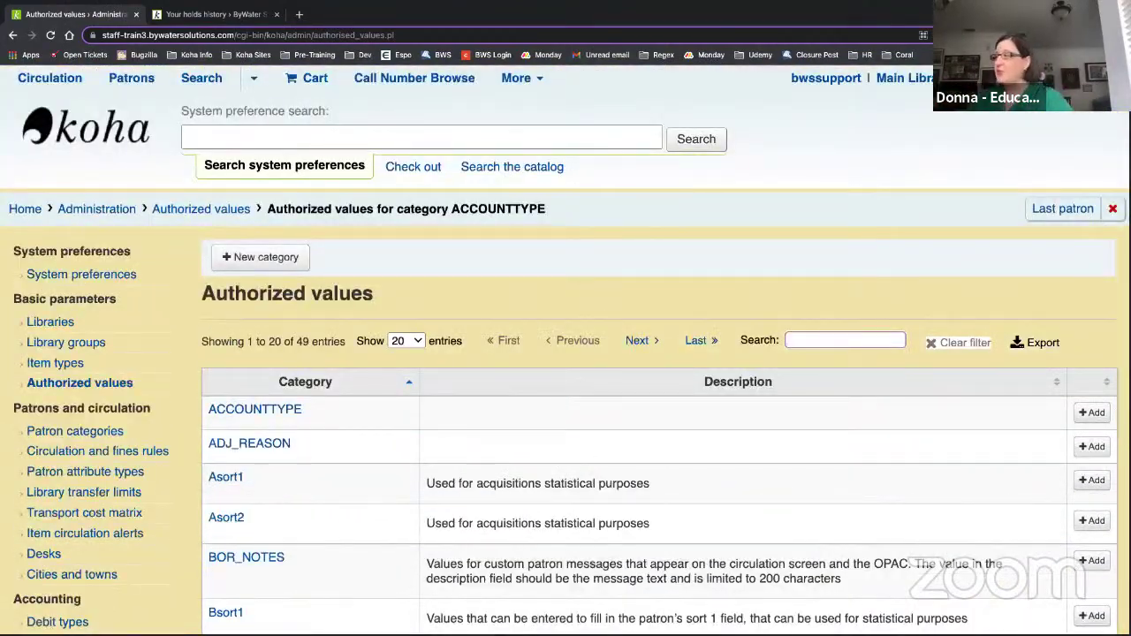
{"action": "left_click", "coordinate": [795, 341]}
{"action": "type", "text": "hol"}
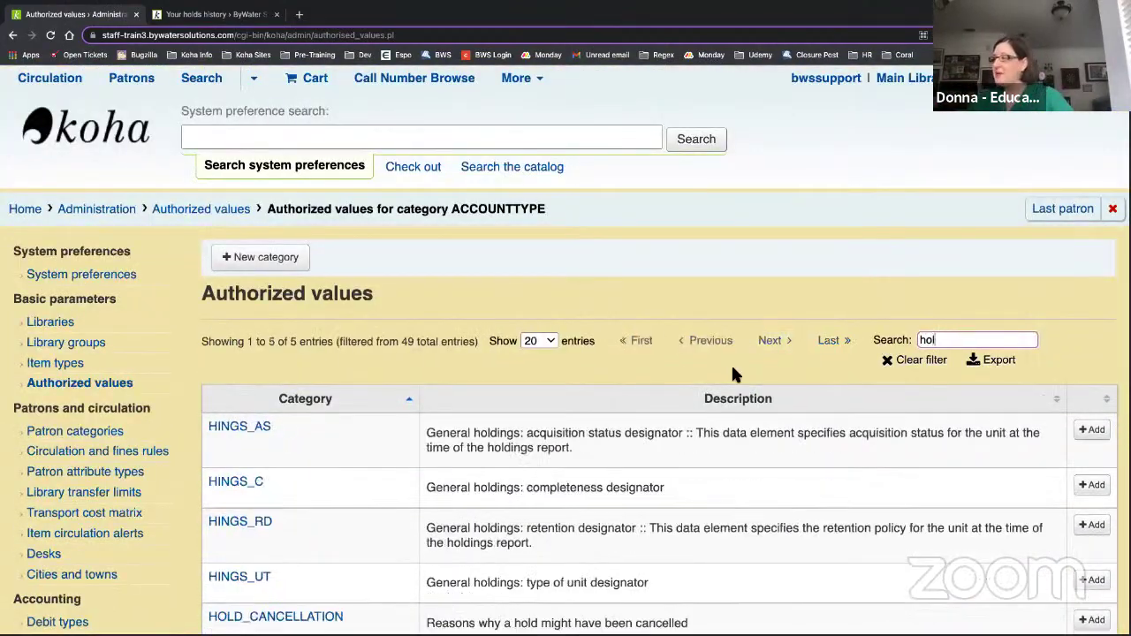
{"action": "left_click", "coordinate": [310, 615]}
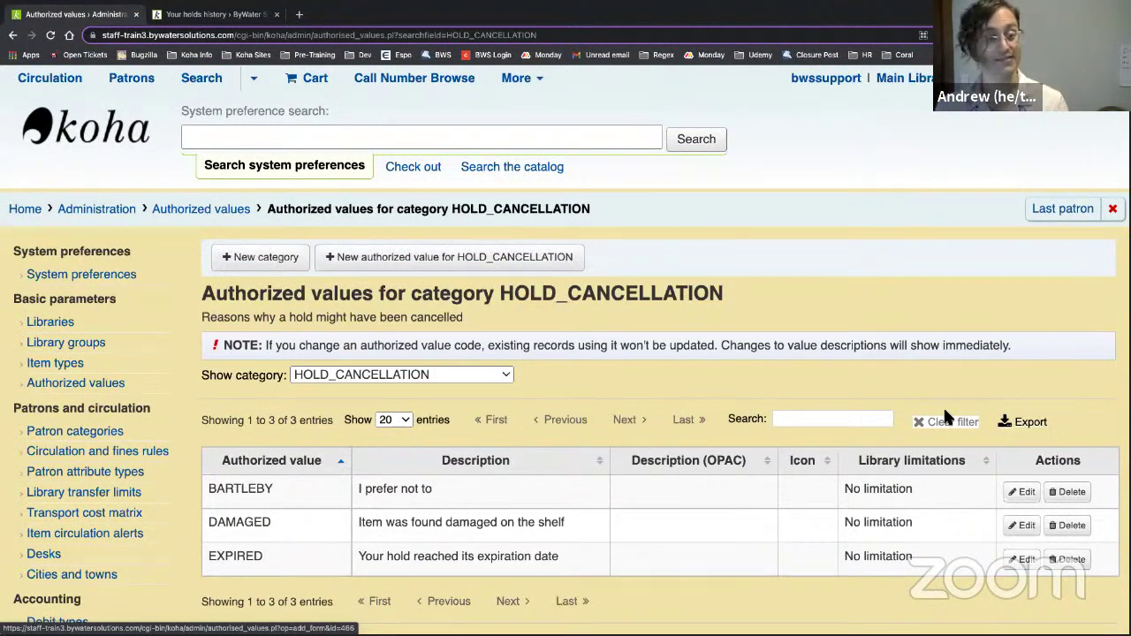
- Open Notices & slips from Tools and filter the notices by "hold" to locate the HOLD_CANCELLATION notice
{"action": "left_click", "coordinate": [530, 79]}
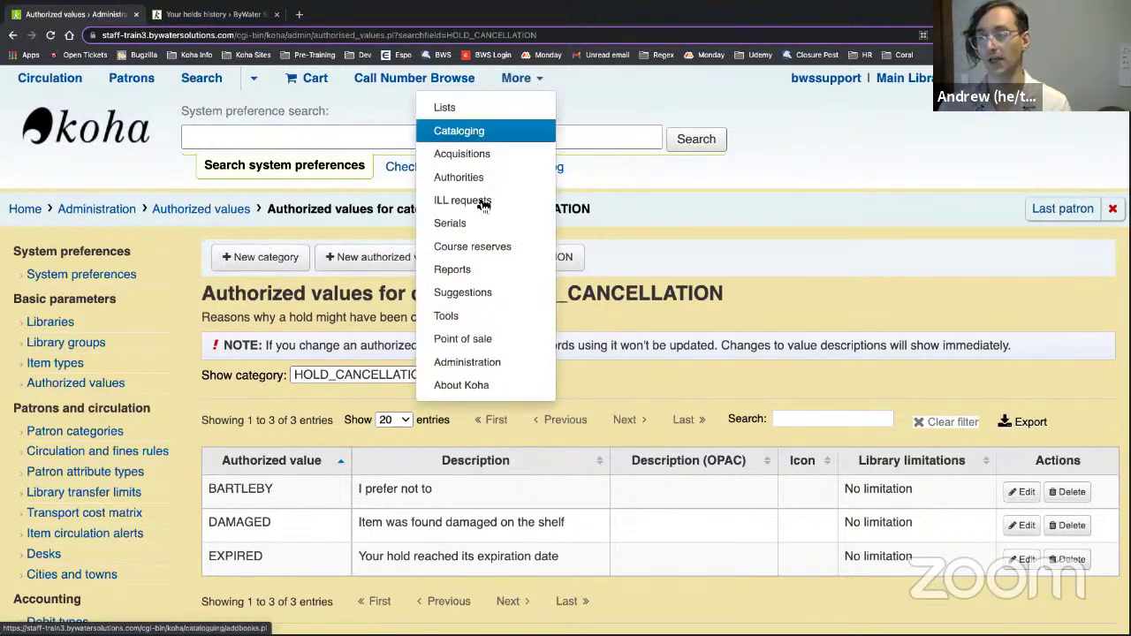
{"action": "left_click", "coordinate": [432, 319]}
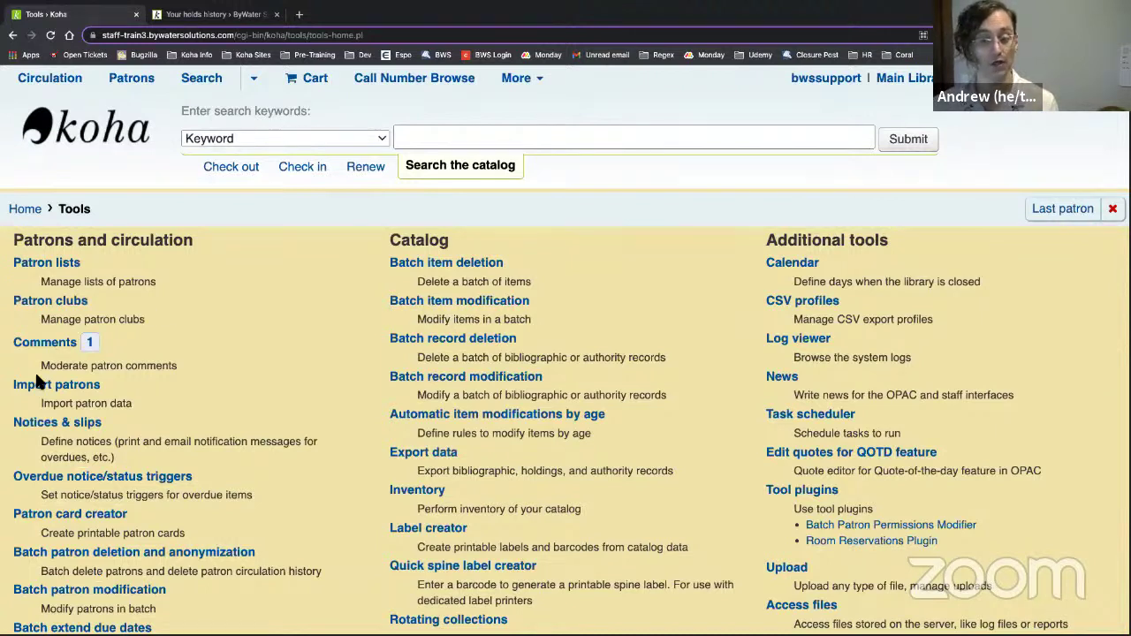
{"action": "left_click", "coordinate": [64, 428]}
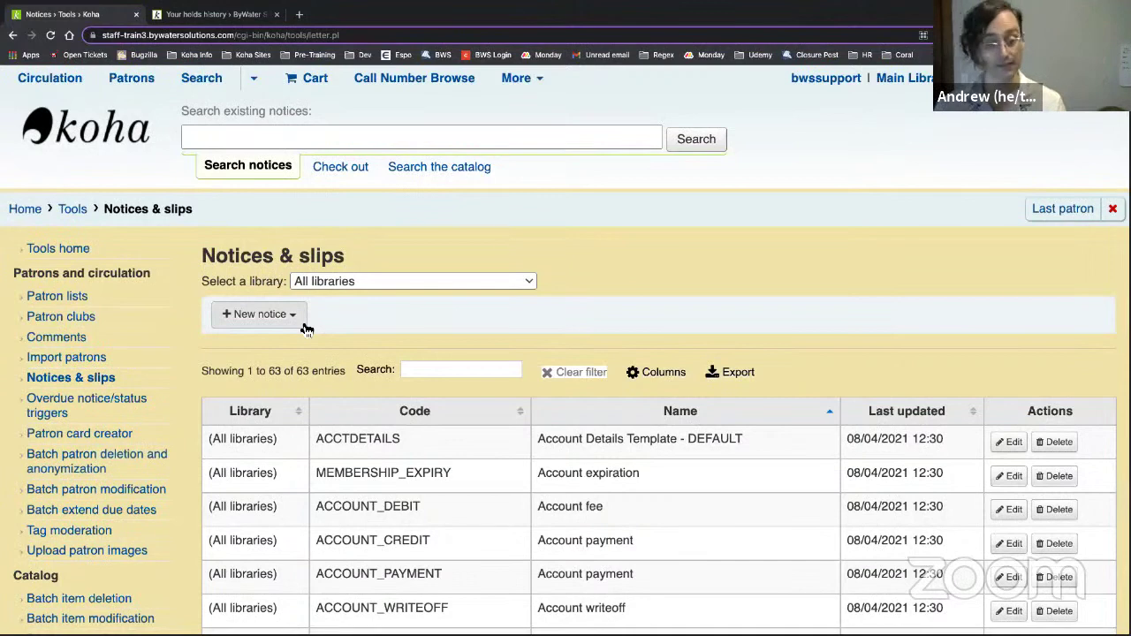
{"action": "left_click", "coordinate": [411, 370]}
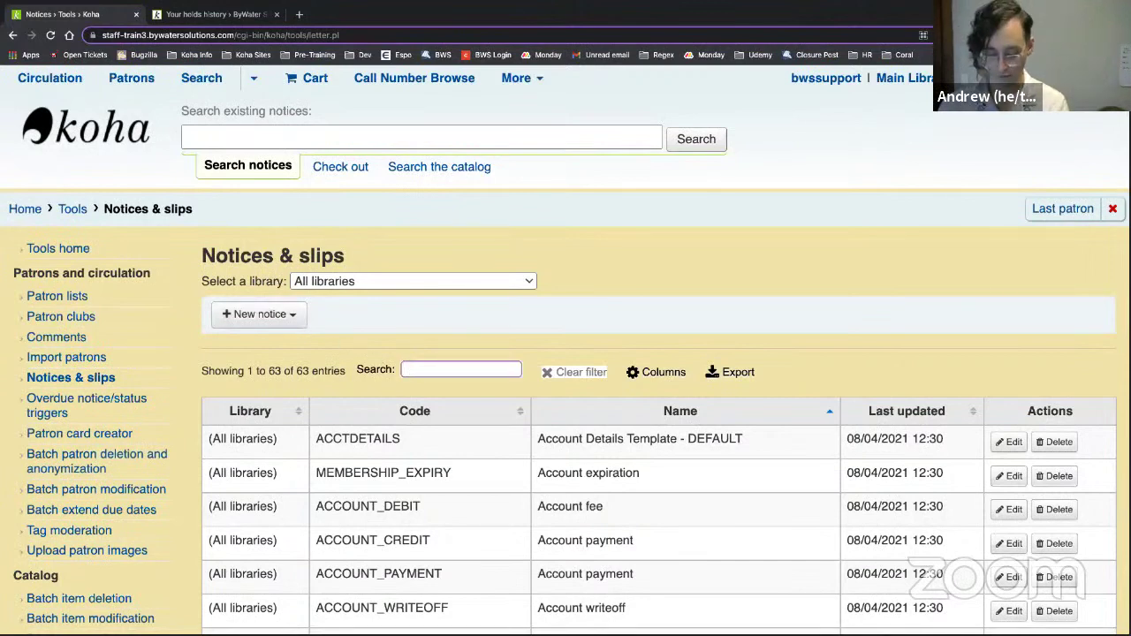
{"action": "type", "text": "hold"}
{"action": "scroll", "coordinate": [403, 357], "scroll_direction": "down", "scroll_amount": 2}
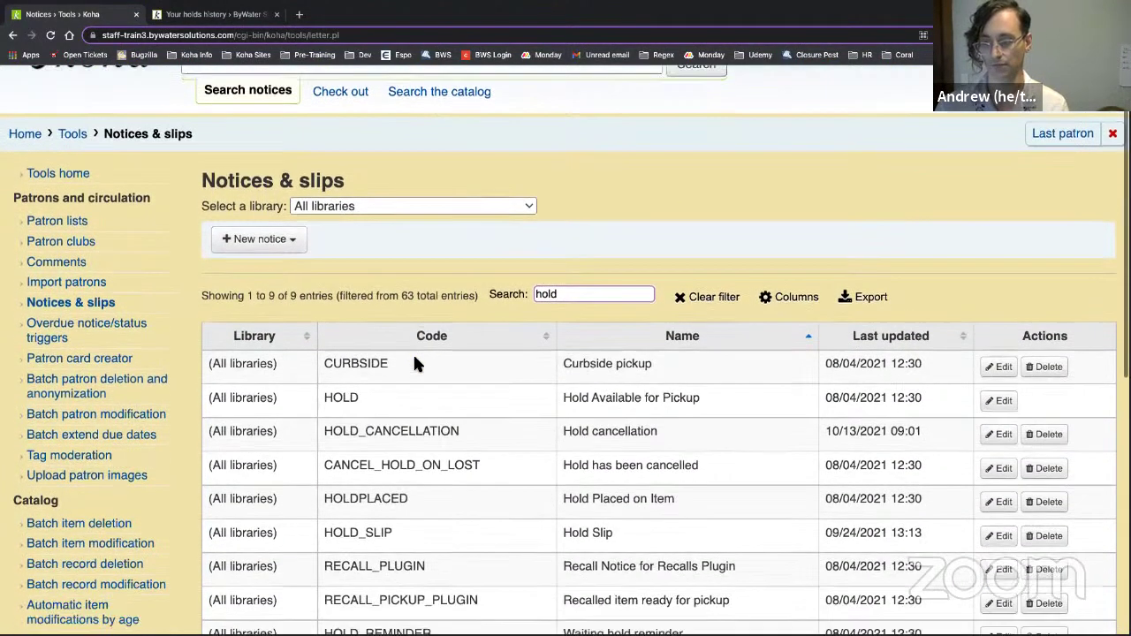
{"action": "left_click_drag", "start_coordinate": [325, 351], "coordinate": [452, 351]}
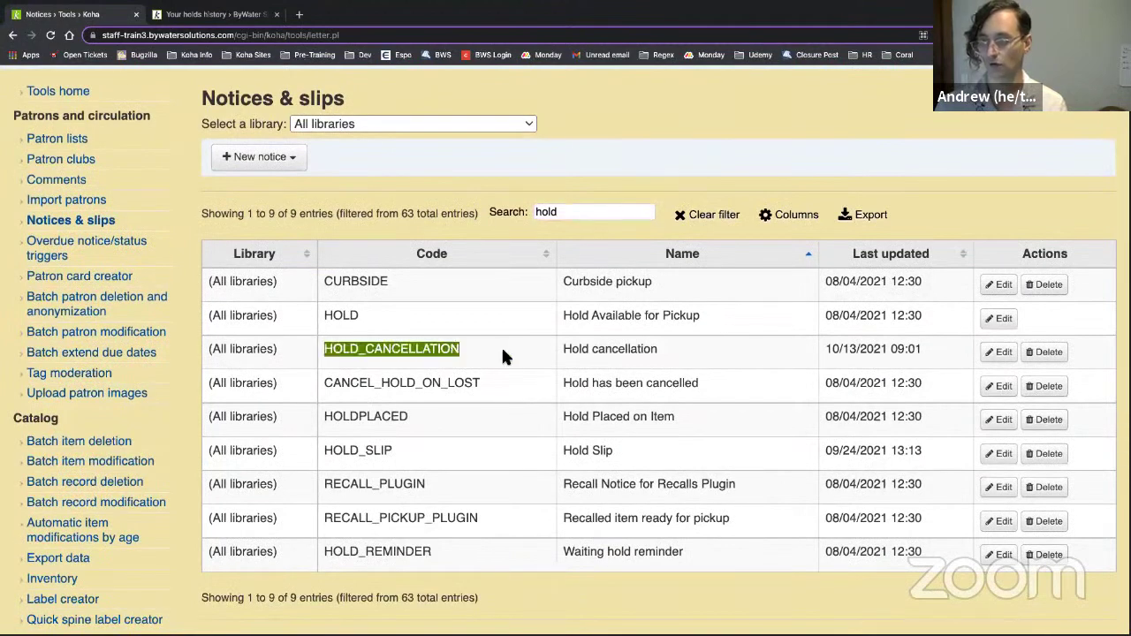
- Open the HOLD_CANCELLATION notice for editing and expand its email template to show the full message body
{"action": "left_click", "coordinate": [1007, 352]}
{"action": "scroll", "coordinate": [707, 389], "scroll_direction": "down", "scroll_amount": 1}
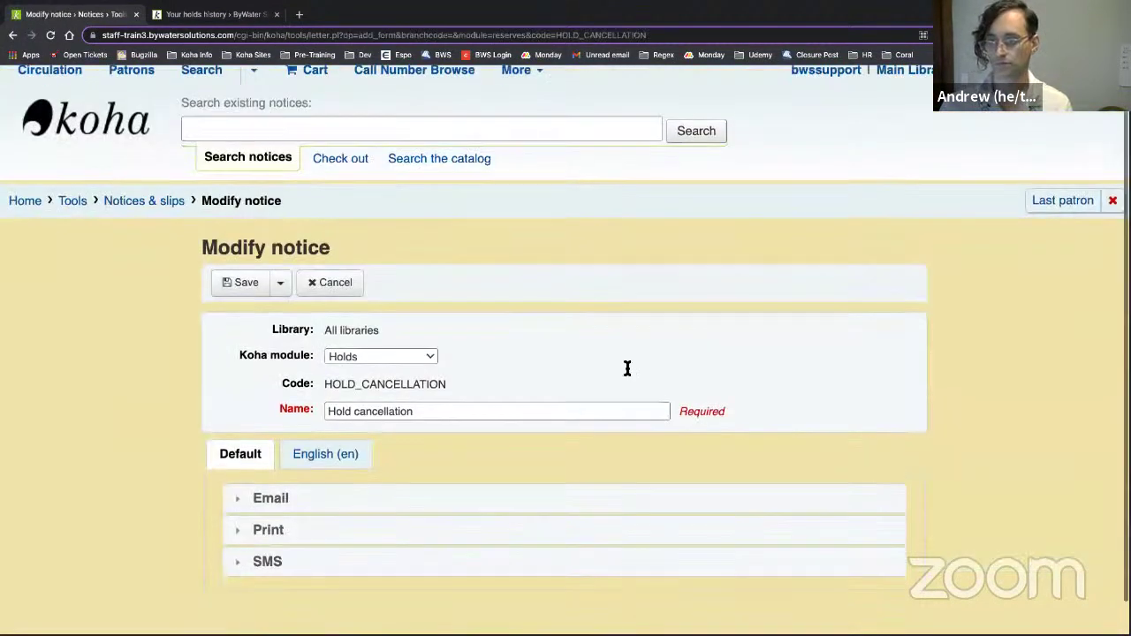
{"action": "left_click", "coordinate": [502, 466]}
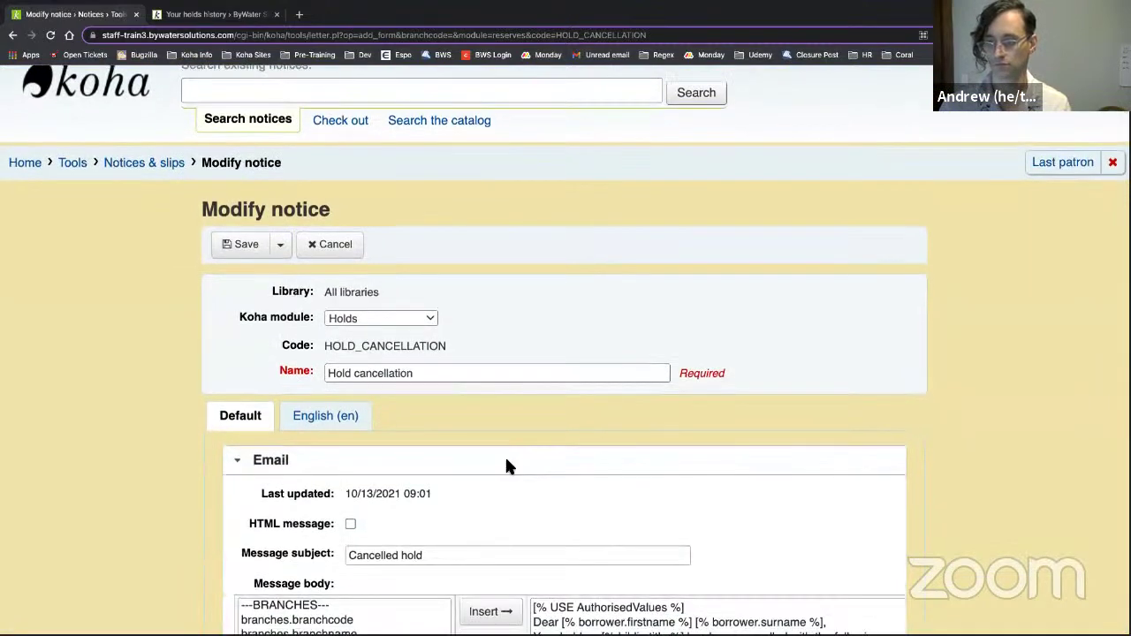
{"action": "scroll", "coordinate": [504, 466], "scroll_direction": "down", "scroll_amount": 3}
{"action": "scroll", "coordinate": [455, 472], "scroll_direction": "down", "scroll_amount": 2}
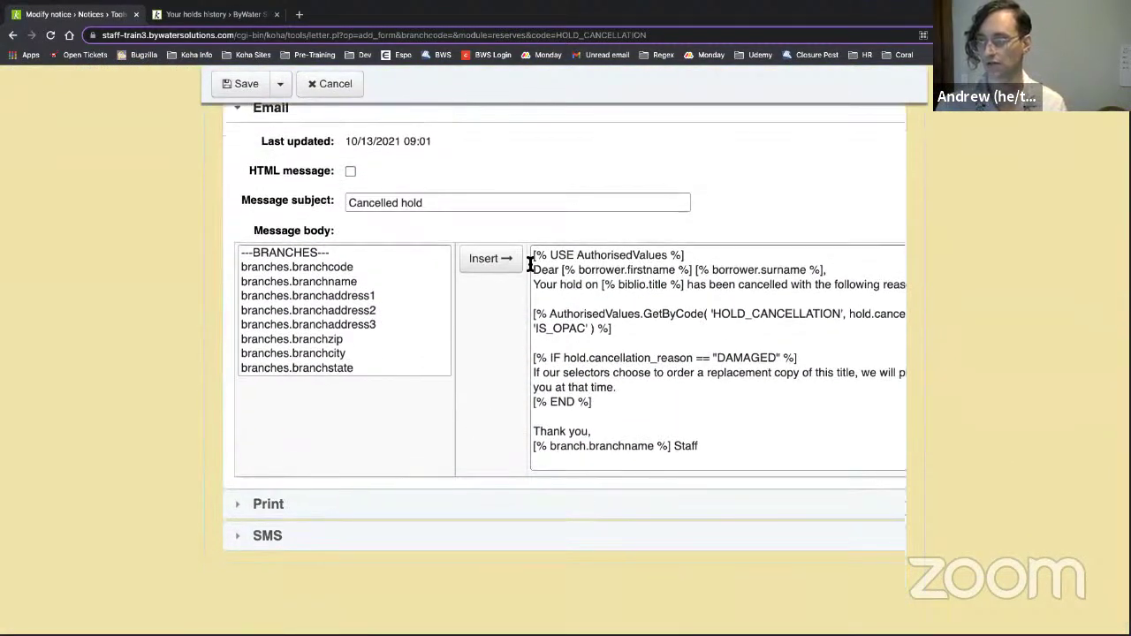
{"action": "scroll", "coordinate": [707, 312], "scroll_direction": "right", "scroll_amount": 3}
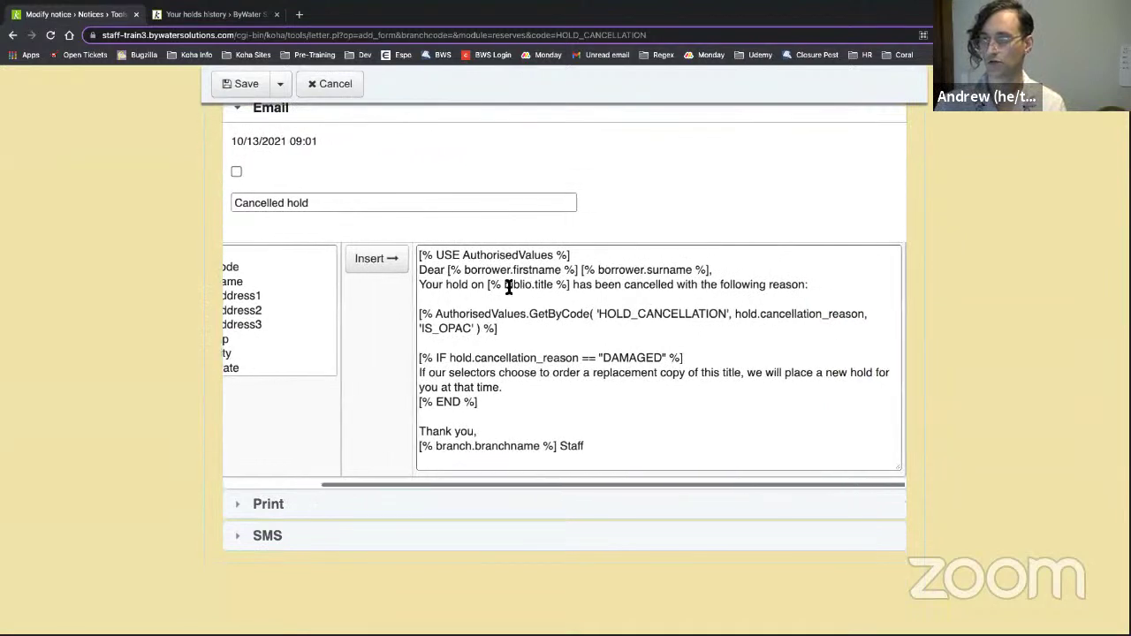
- Highlight the cancellation reason line and the conditional DAMAGED text in the message body, then leave the notice without saving
{"action": "triple_click", "coordinate": [419, 320]}
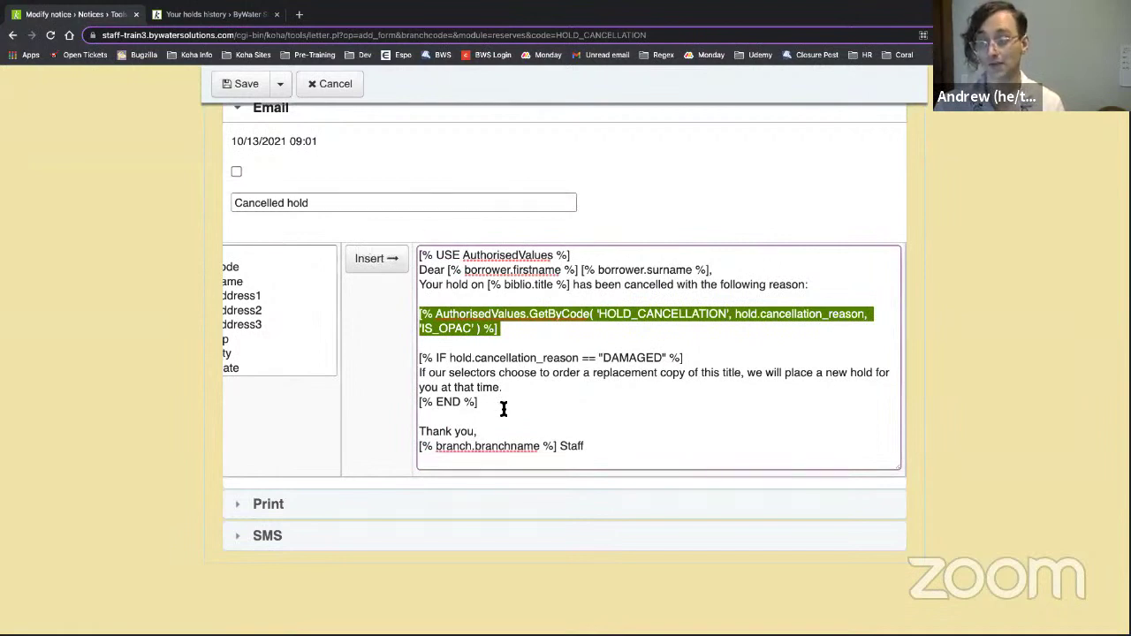
{"action": "left_click_drag", "start_coordinate": [496, 404], "coordinate": [360, 347]}
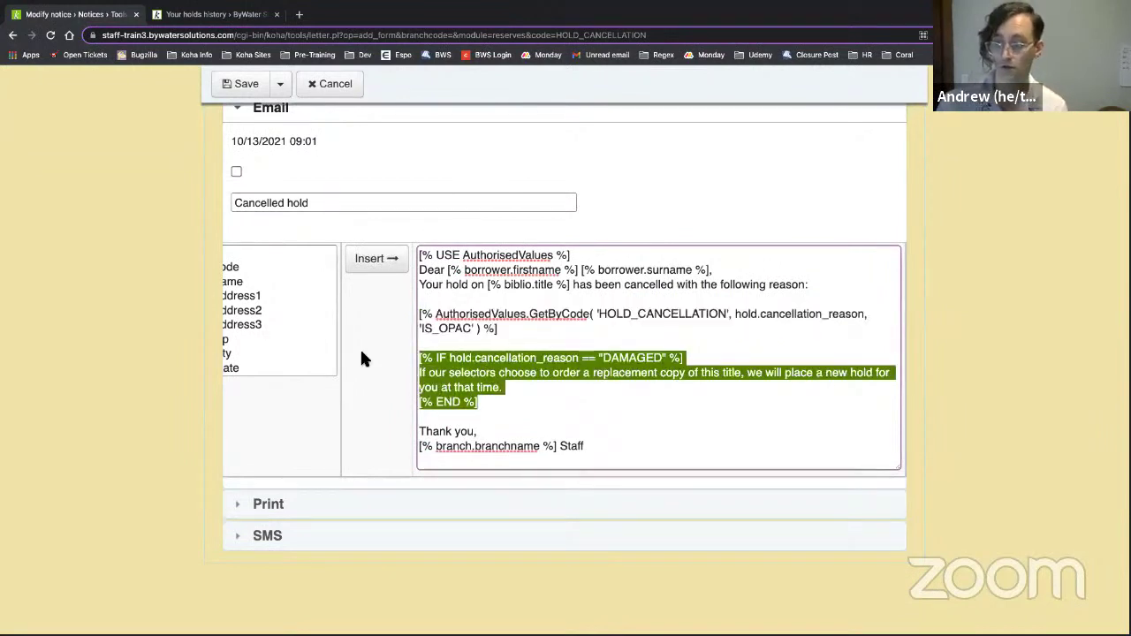
{"action": "left_click", "coordinate": [560, 422]}
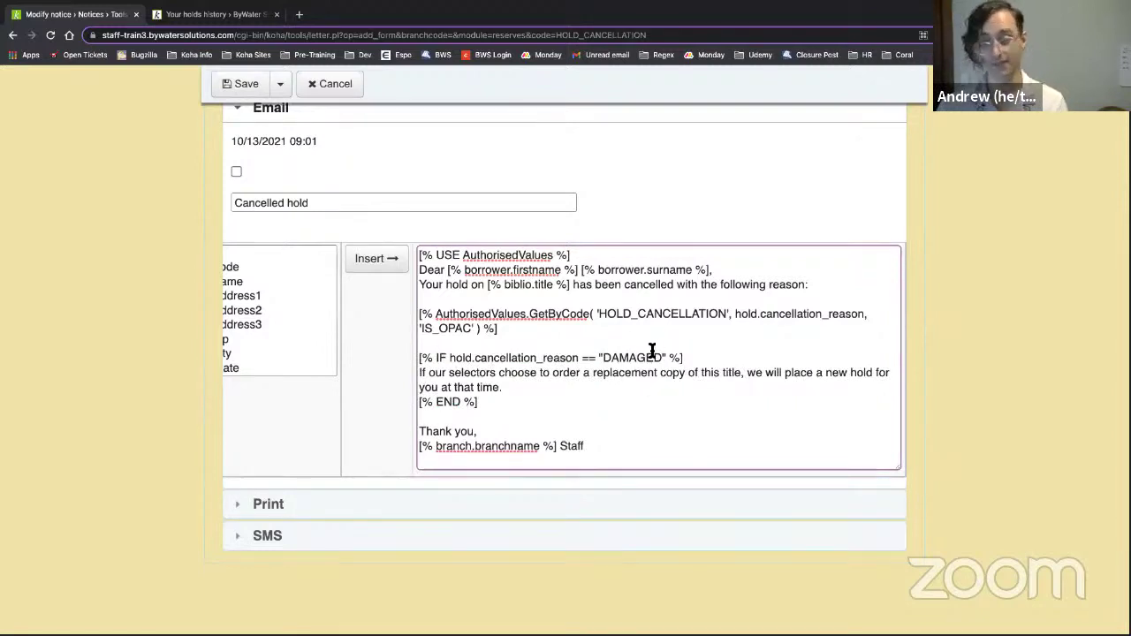
{"action": "left_click_drag", "start_coordinate": [504, 389], "coordinate": [398, 371]}
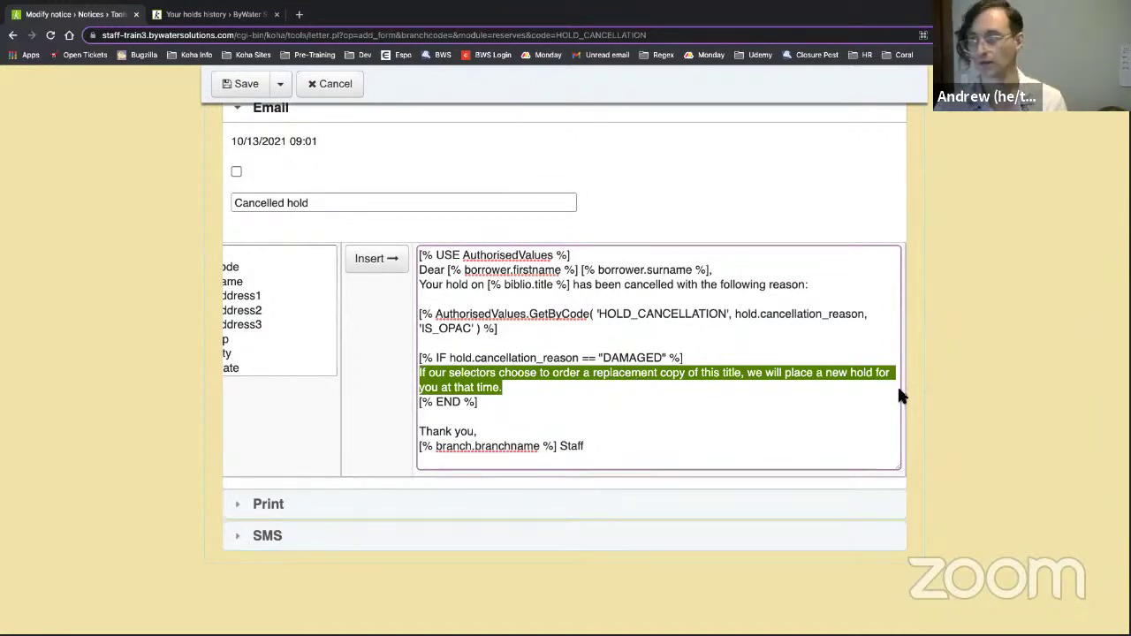
{"action": "left_click", "coordinate": [348, 87]}
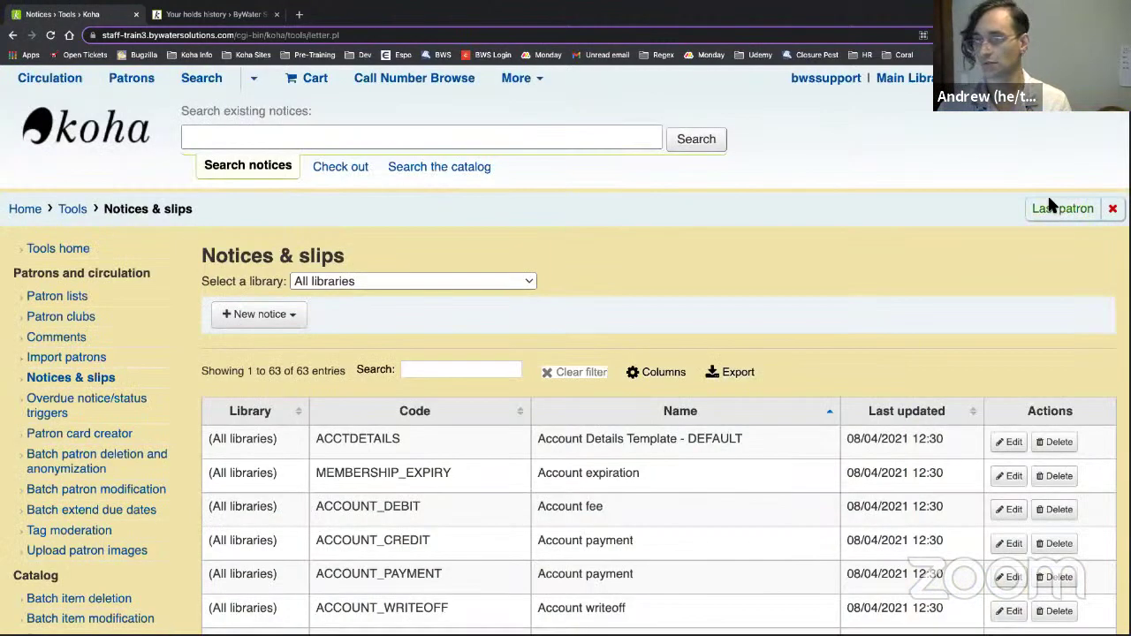
- Open the last patron's sent notices and read the Cancelled hold notice created 10/13/2021 09:01
{"action": "left_click", "coordinate": [1048, 207]}
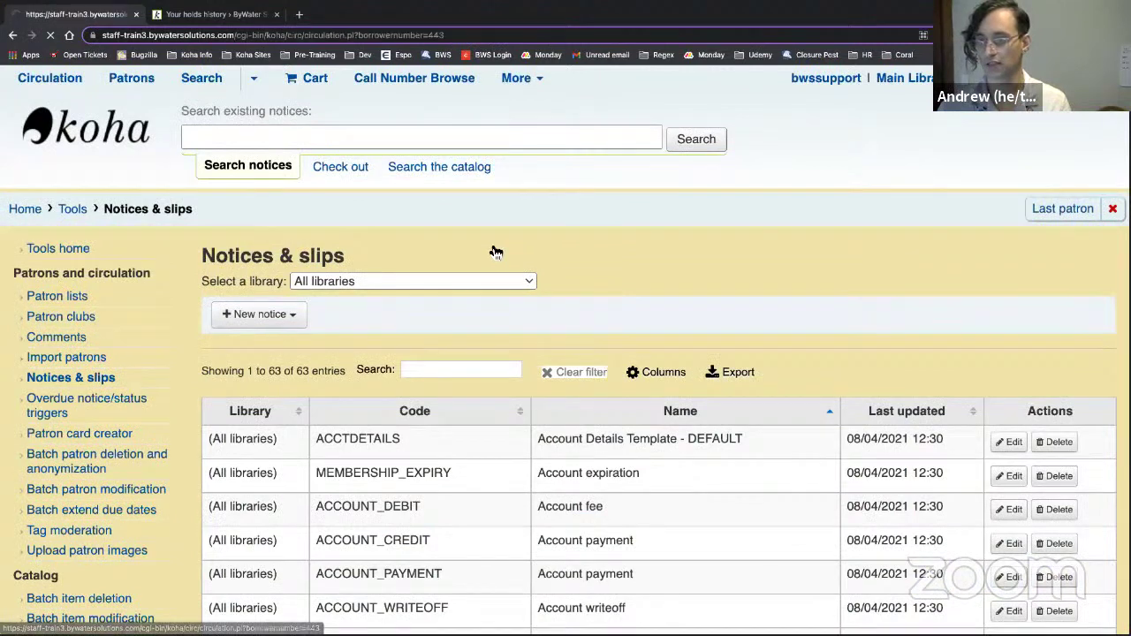
{"action": "scroll", "coordinate": [70, 583], "scroll_direction": "down", "scroll_amount": 5}
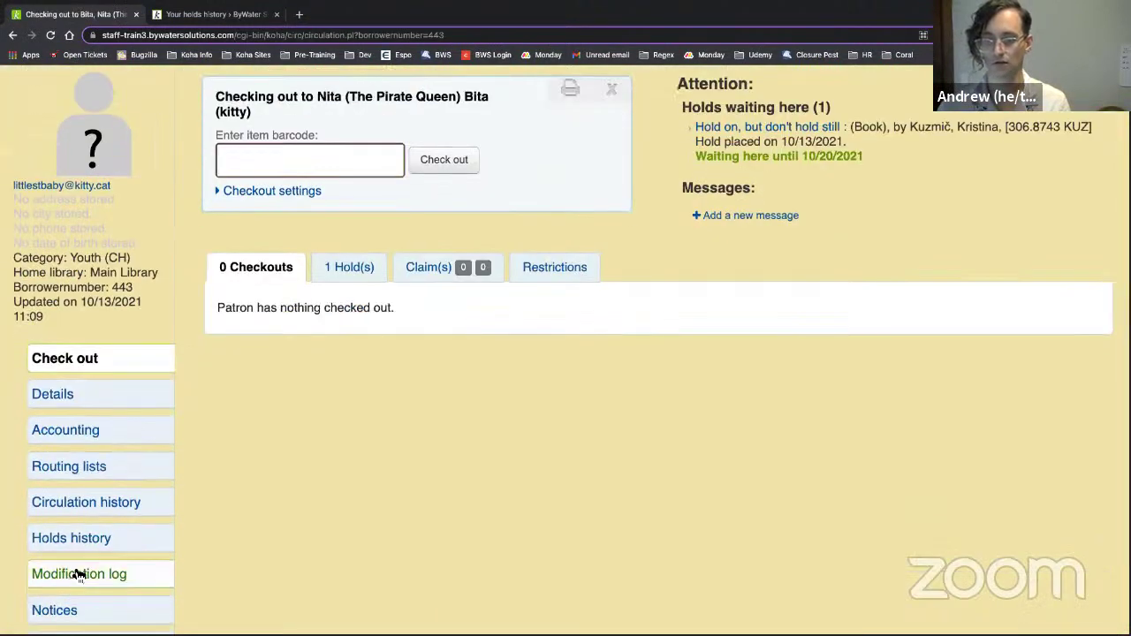
{"action": "left_click", "coordinate": [74, 382]}
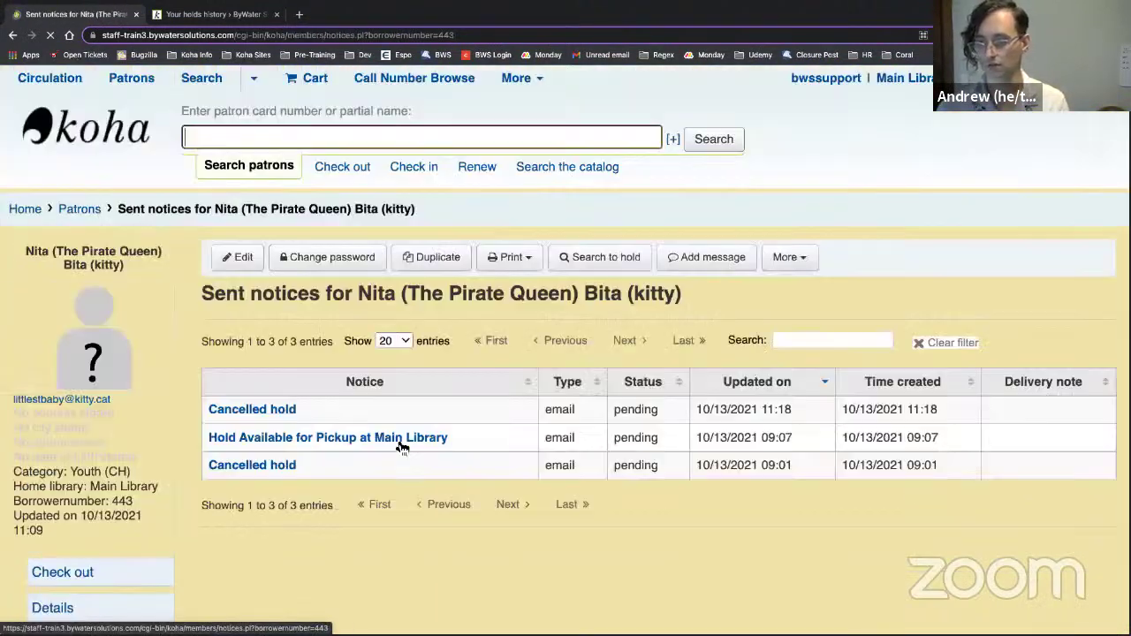
{"action": "left_click", "coordinate": [255, 465]}
{"action": "scroll", "coordinate": [274, 477], "scroll_direction": "down", "scroll_amount": 3}
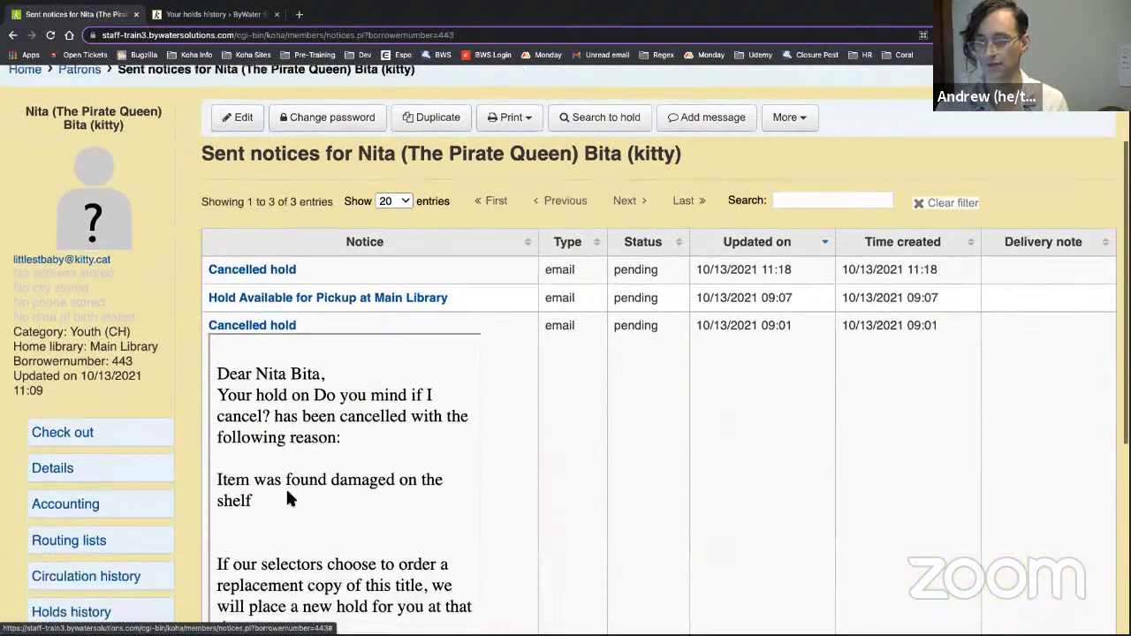
- Highlight the damaged-item cancellation reason and the replacement-copy paragraph in the opened Cancelled hold notice
{"action": "scroll", "coordinate": [283, 441], "scroll_direction": "down", "scroll_amount": 1}
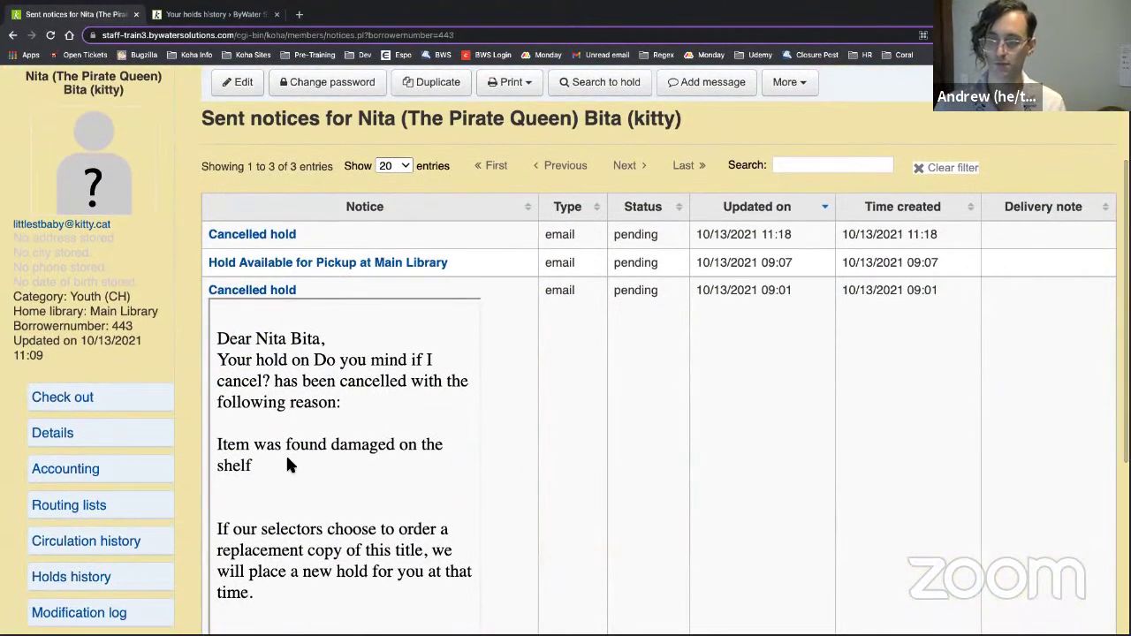
{"action": "left_click_drag", "start_coordinate": [265, 468], "coordinate": [160, 455]}
{"action": "scroll", "coordinate": [247, 477], "scroll_direction": "down", "scroll_amount": 3}
{"action": "left_click_drag", "start_coordinate": [254, 446], "coordinate": [215, 370]}
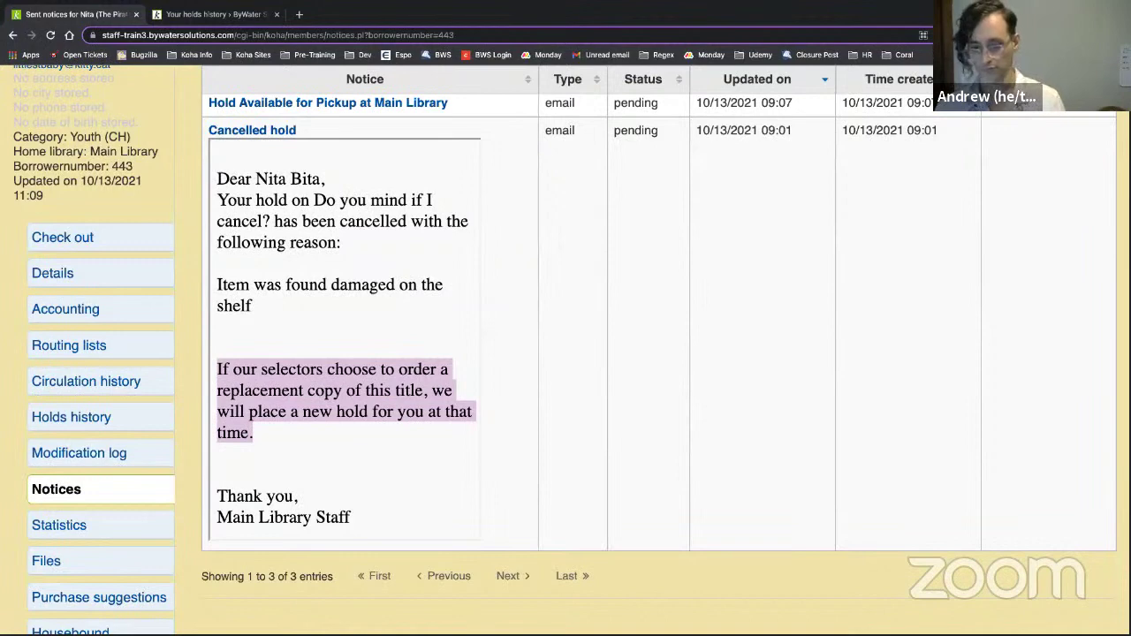
- Open Koha administration from the staff home page and search the system preferences for "highhold"
{"action": "scroll", "coordinate": [621, 227], "scroll_direction": "up", "scroll_amount": 4}
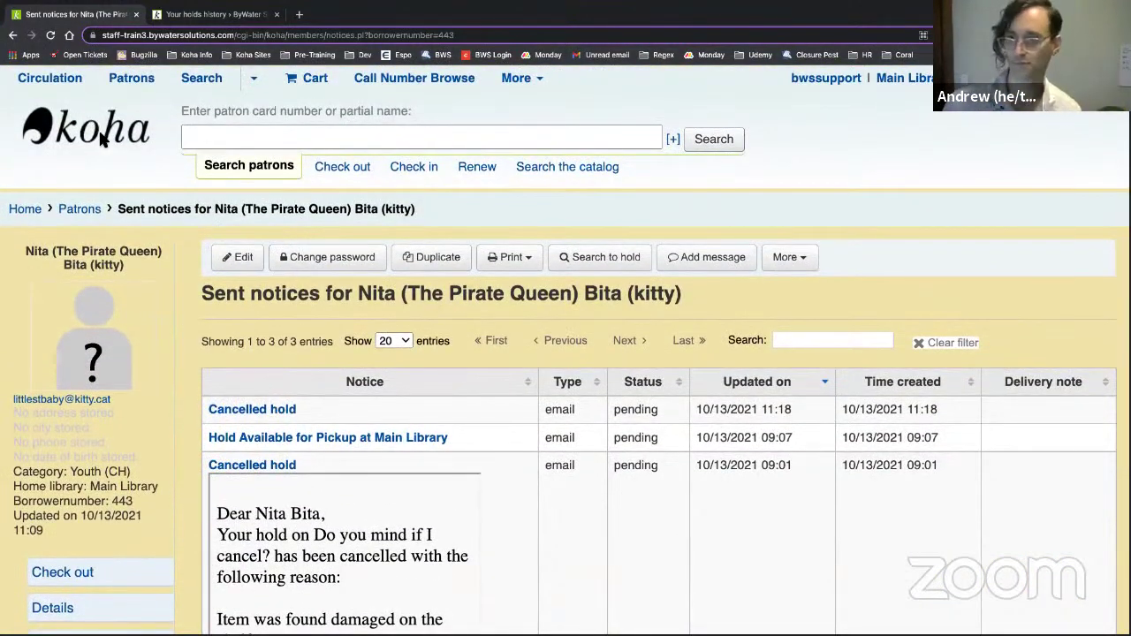
{"action": "left_click", "coordinate": [101, 137]}
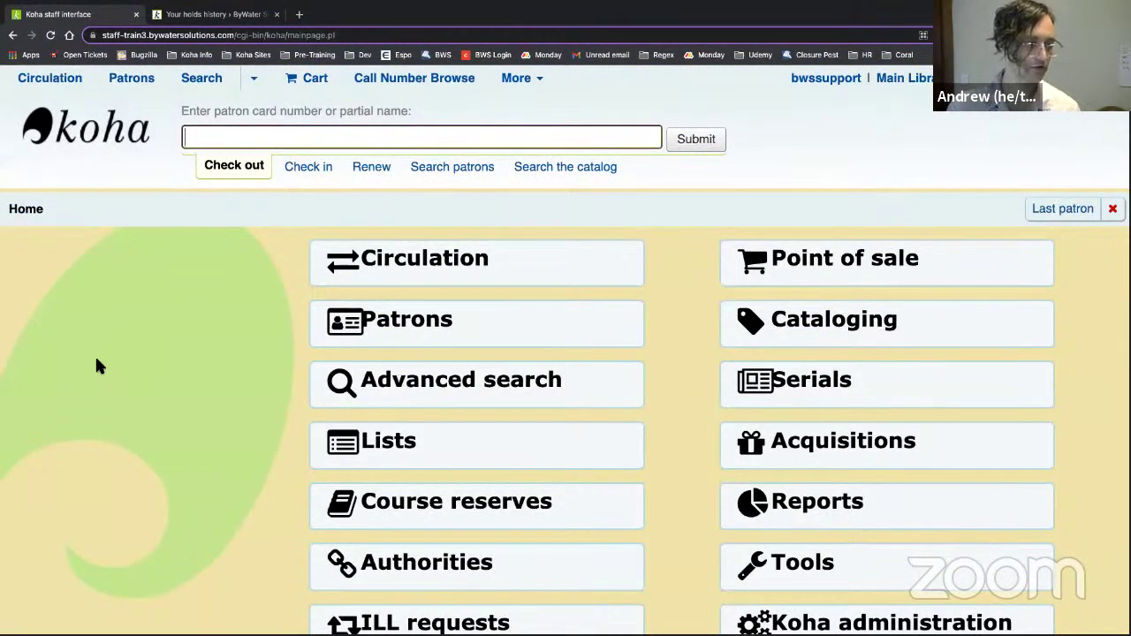
{"action": "scroll", "coordinate": [174, 358], "scroll_direction": "down", "scroll_amount": 3}
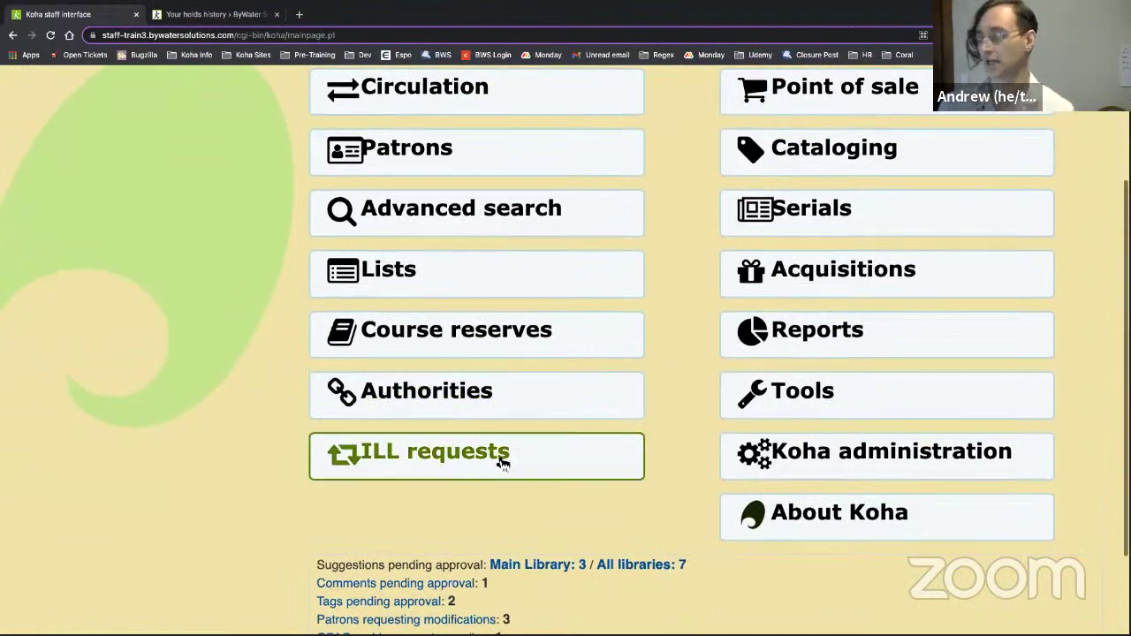
{"action": "left_click", "coordinate": [720, 473]}
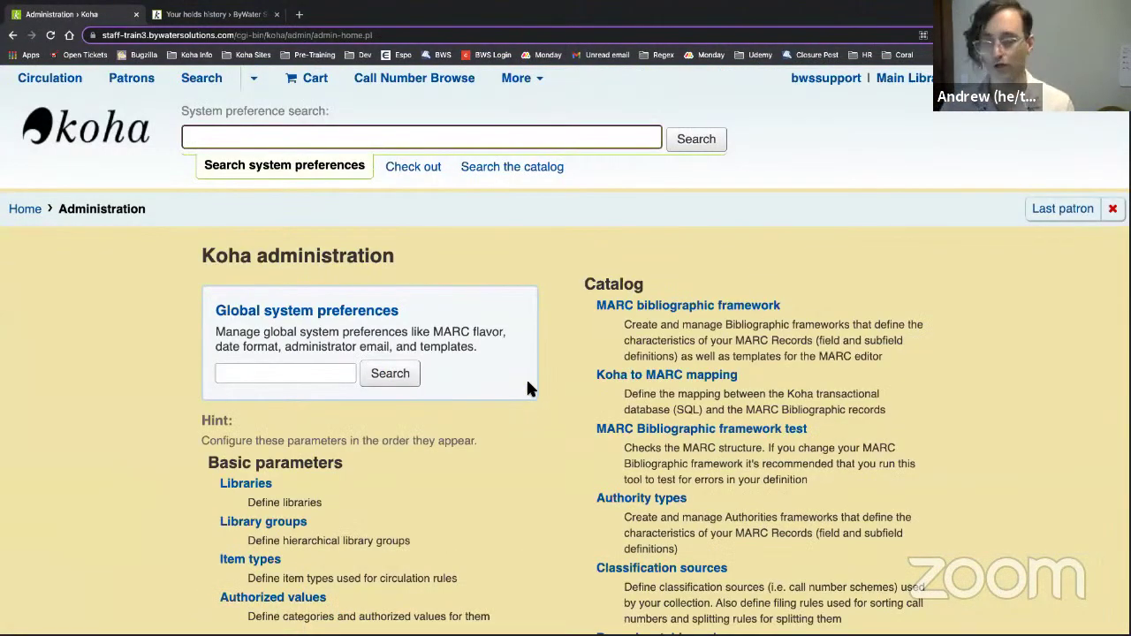
{"action": "type", "text": "highhold"}
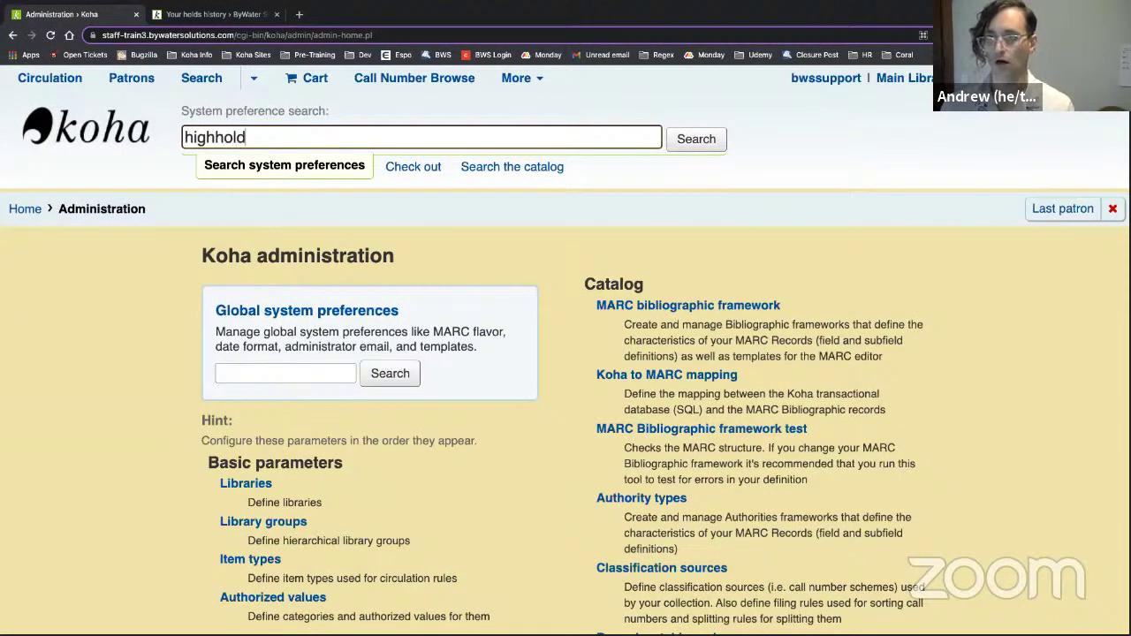
{"action": "key", "text": "Return"}
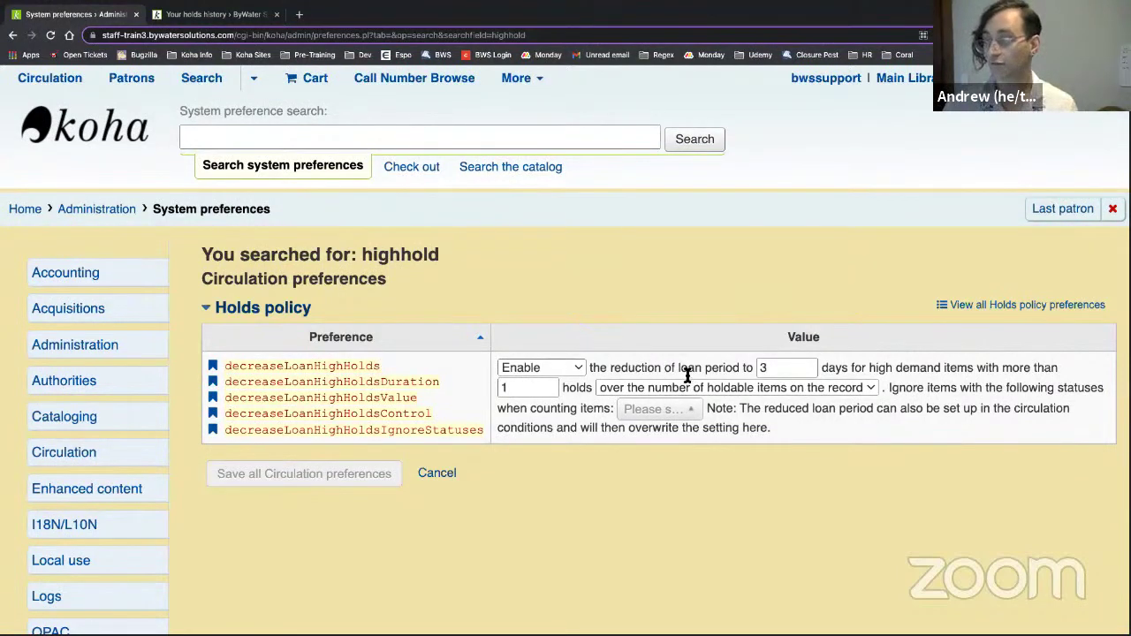
- Examine the decreaseLoanHighHolds settings: the holds threshold, the options for how holds are counted, and the reduced loan period
{"action": "left_click_drag", "start_coordinate": [525, 394], "coordinate": [490, 398]}
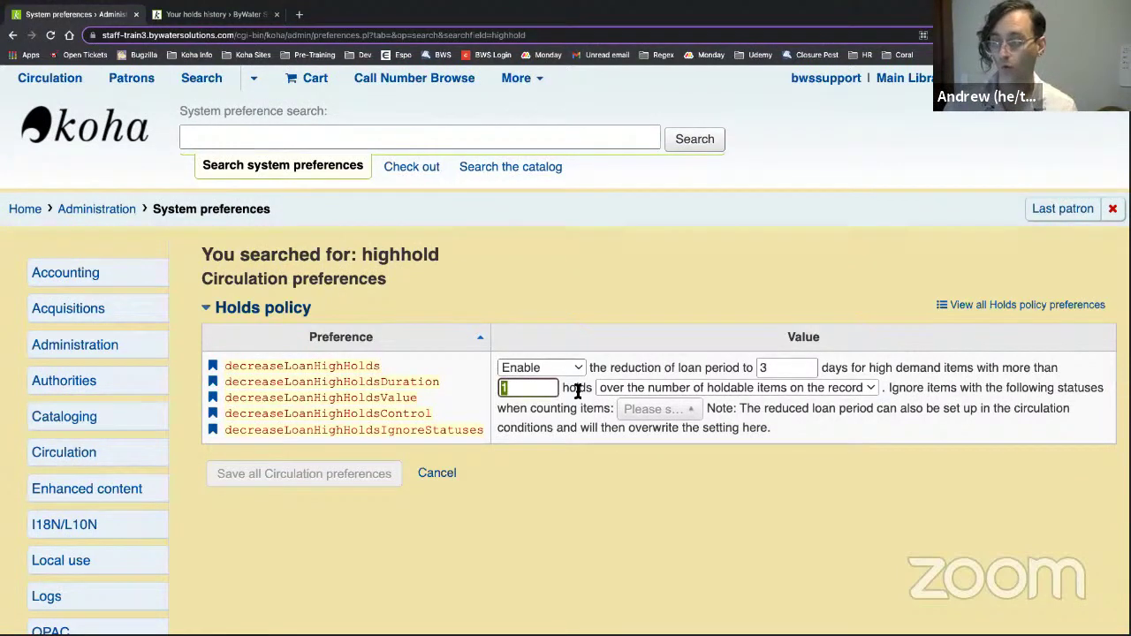
{"action": "left_click", "coordinate": [755, 393]}
{"action": "left_click", "coordinate": [755, 393]}
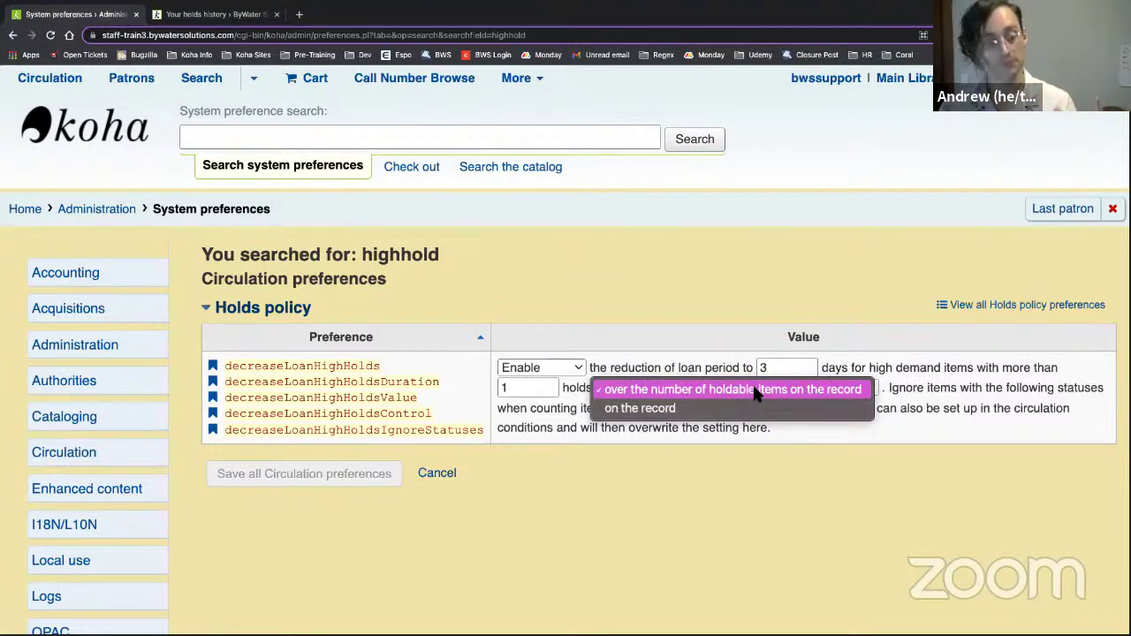
{"action": "left_click", "coordinate": [755, 252]}
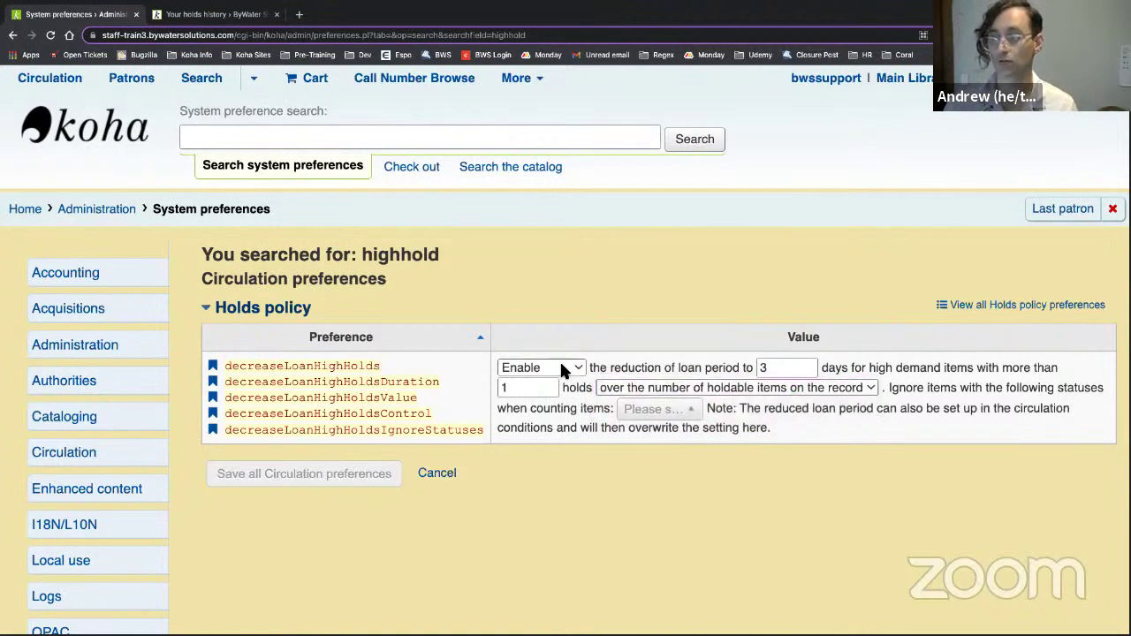
{"action": "left_click_drag", "start_coordinate": [770, 368], "coordinate": [740, 366]}
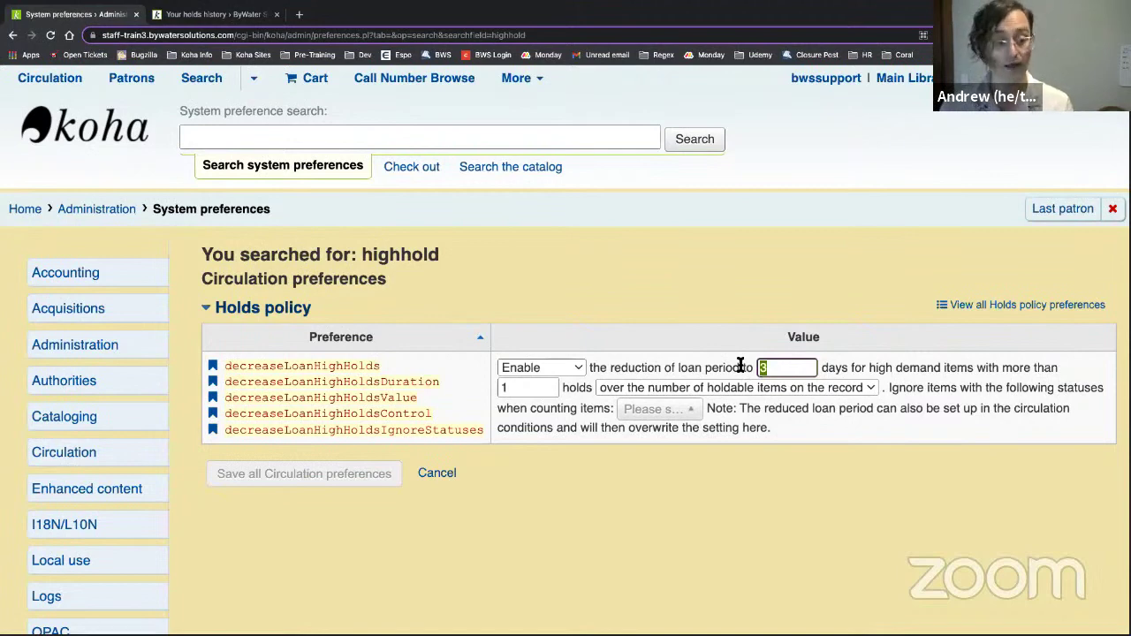
- Open Circulation and fines rules from Administration and locate the Decreased loan period for high holds column
{"action": "left_click", "coordinate": [100, 210]}
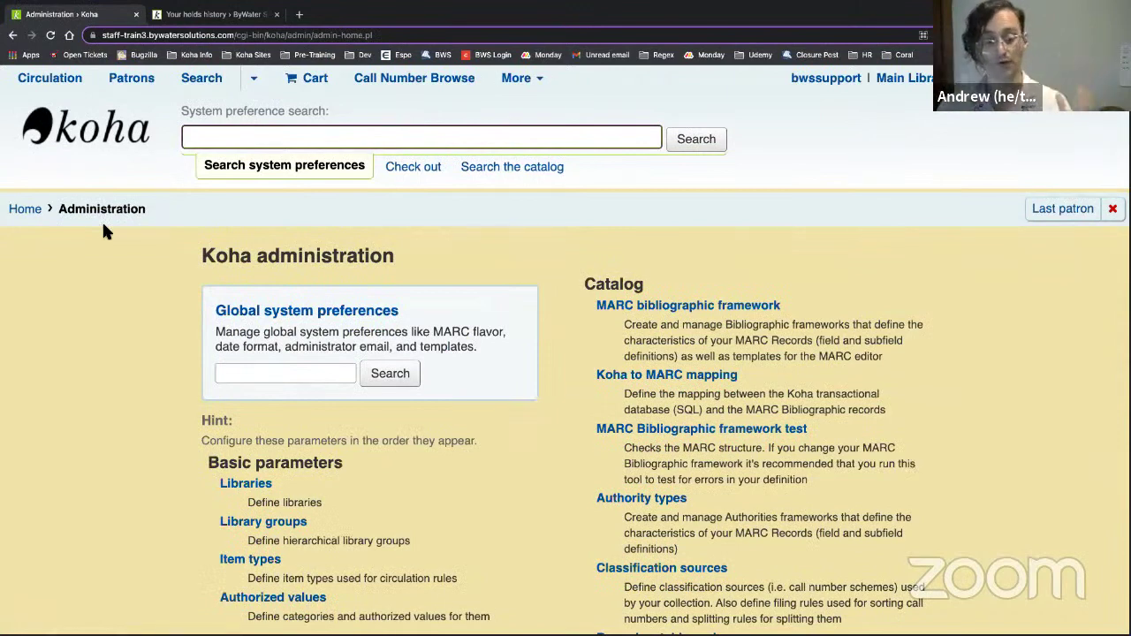
{"action": "scroll", "coordinate": [218, 446], "scroll_direction": "down", "scroll_amount": 5}
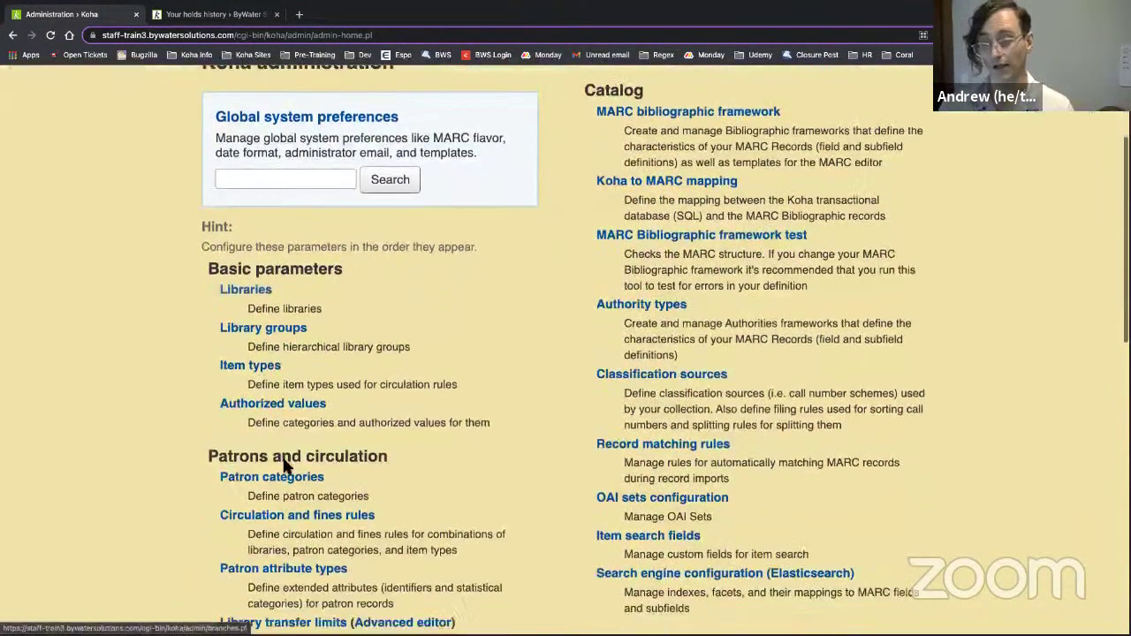
{"action": "left_click", "coordinate": [294, 487]}
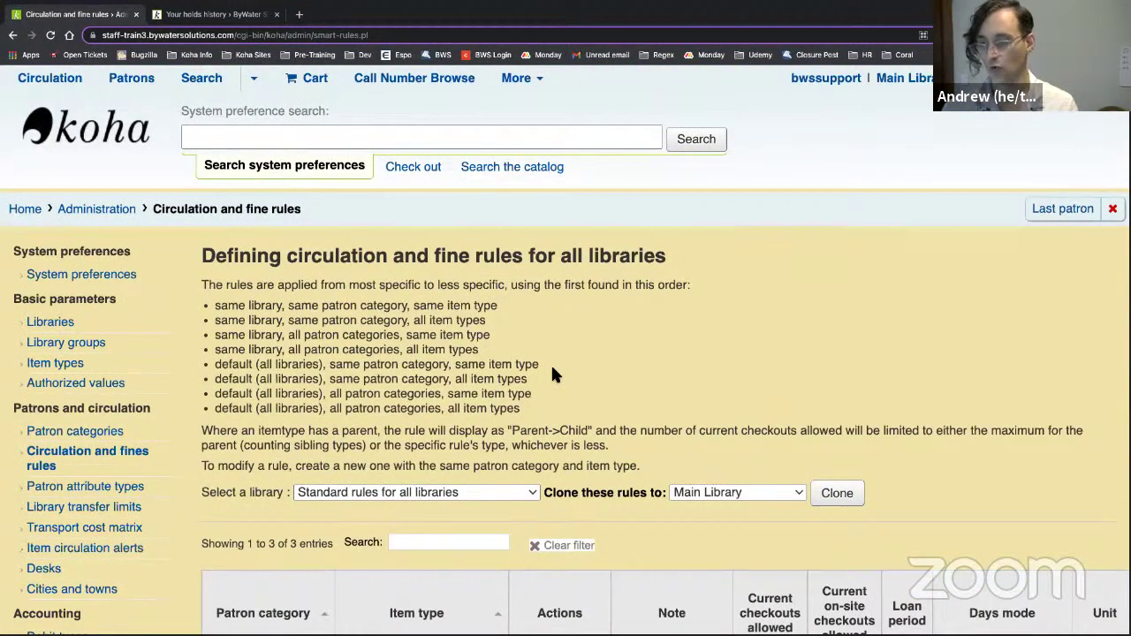
{"action": "scroll", "coordinate": [548, 371], "scroll_direction": "down", "scroll_amount": 3}
{"action": "scroll", "coordinate": [545, 376], "scroll_direction": "down", "scroll_amount": 1}
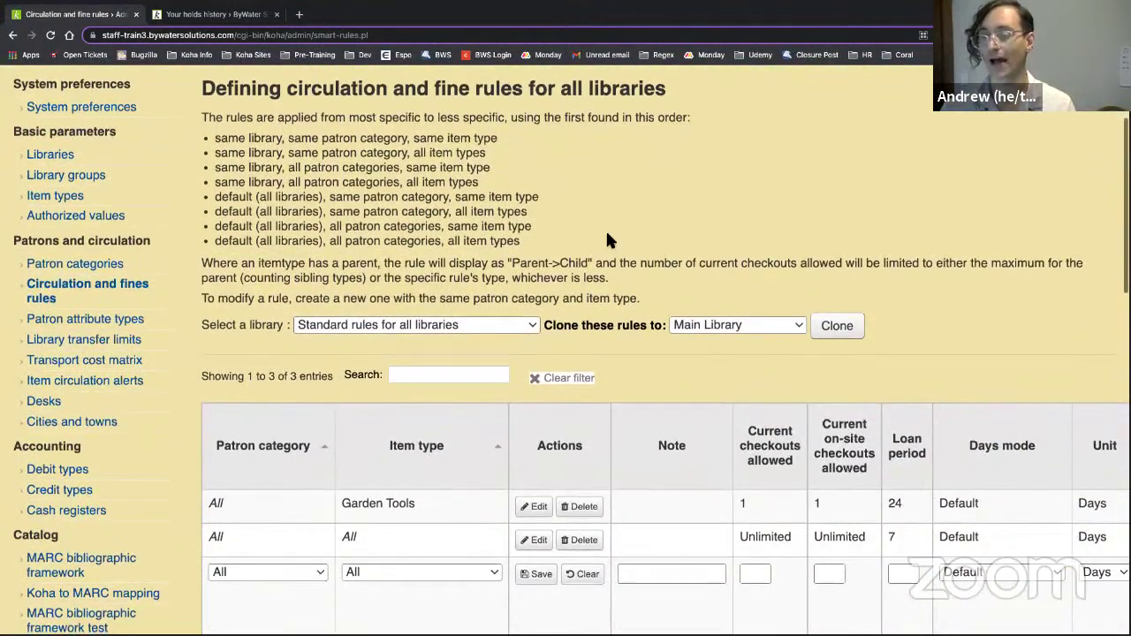
{"action": "scroll", "coordinate": [623, 239], "scroll_direction": "down", "scroll_amount": 4}
{"action": "scroll", "coordinate": [515, 399], "scroll_direction": "down", "scroll_amount": 1}
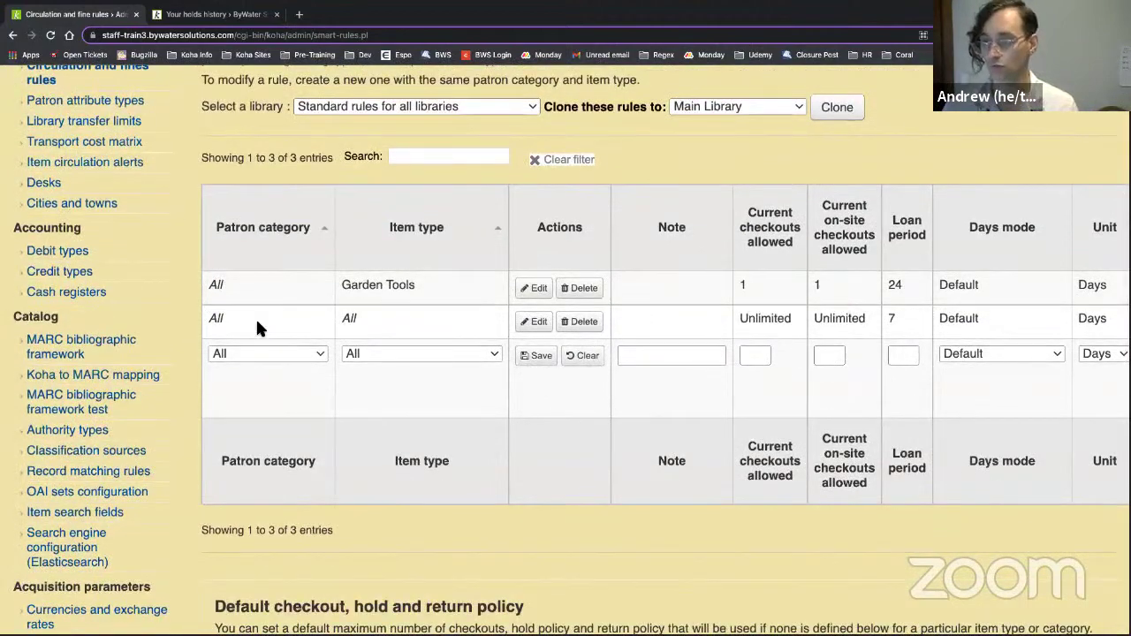
{"action": "scroll", "coordinate": [466, 303], "scroll_direction": "right", "scroll_amount": 5}
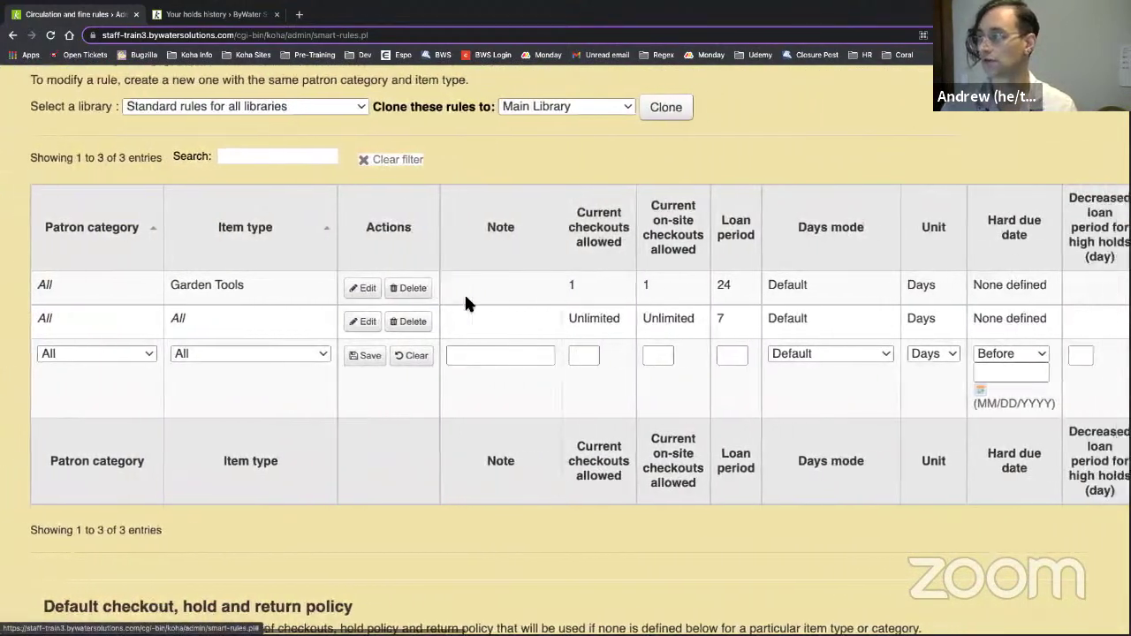
{"action": "scroll", "coordinate": [466, 303], "scroll_direction": "right", "scroll_amount": 5}
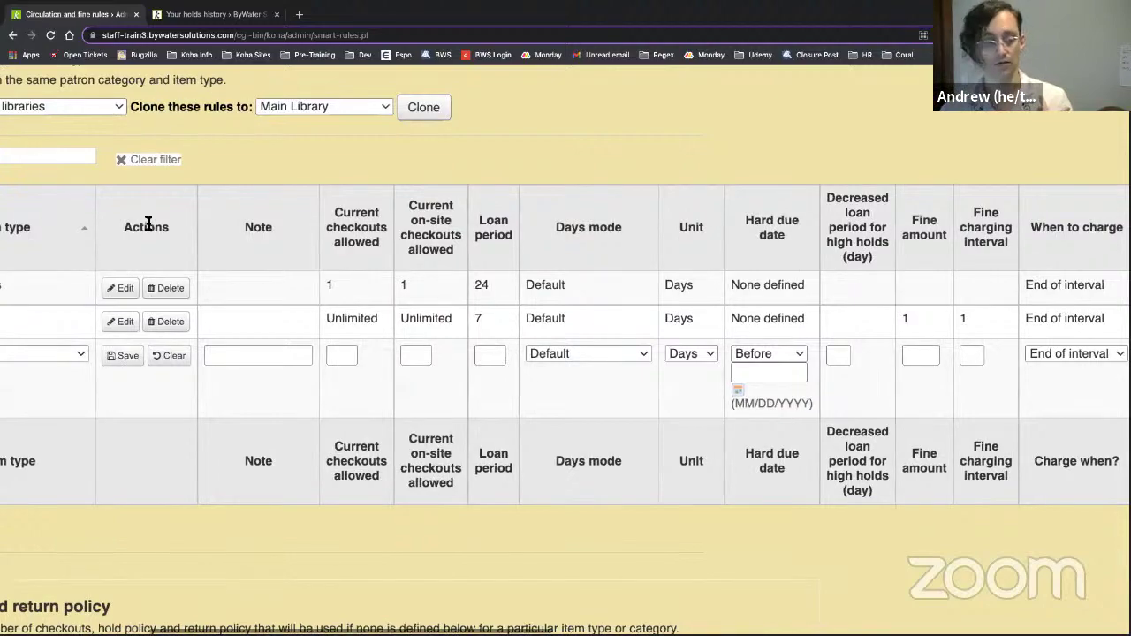
- Open System preferences in a new browser tab, search for "highhold", and highlight the holds threshold value
{"action": "scroll", "coordinate": [149, 222], "scroll_direction": "up", "scroll_amount": 3}
{"action": "scroll", "coordinate": [134, 194], "scroll_direction": "left", "scroll_amount": 1}
{"action": "scroll", "coordinate": [124, 208], "scroll_direction": "left", "scroll_amount": 3}
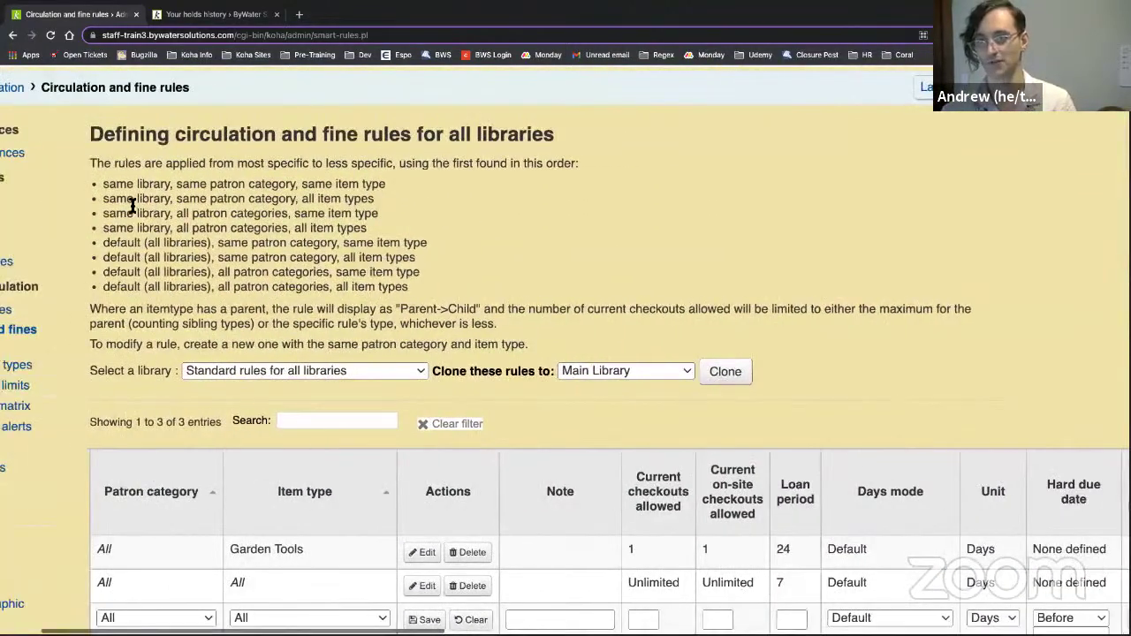
{"action": "scroll", "coordinate": [123, 201], "scroll_direction": "up", "scroll_amount": 3}
{"action": "scroll", "coordinate": [115, 186], "scroll_direction": "left", "scroll_amount": 1}
{"action": "scroll", "coordinate": [115, 185], "scroll_direction": "down", "scroll_amount": 1}
{"action": "right_click", "coordinate": [119, 184]}
{"action": "left_click", "coordinate": [157, 191]}
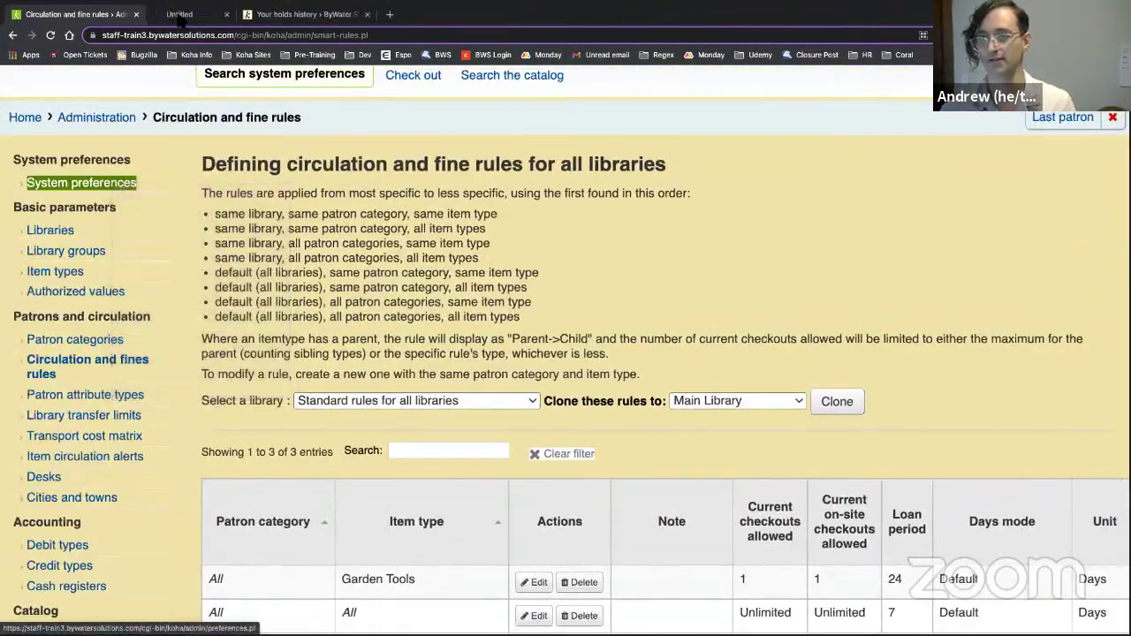
{"action": "left_click", "coordinate": [212, 14]}
{"action": "type", "text": "highholds"}
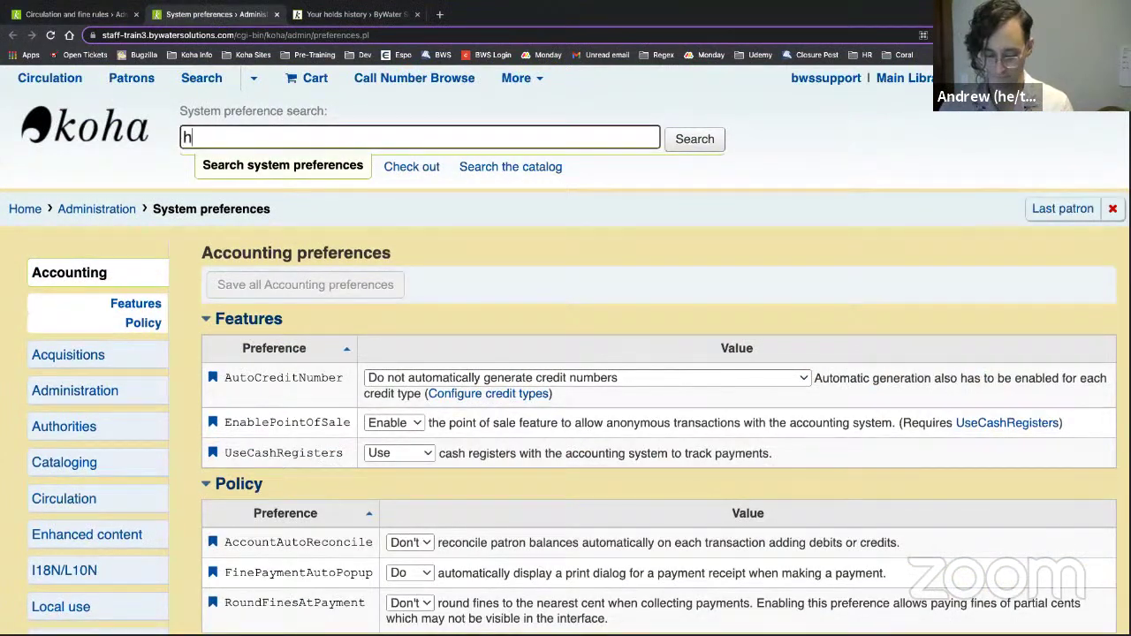
{"action": "key", "text": "BackSpace"}
{"action": "key", "text": "BackSpace"}
{"action": "type", "text": "d"}
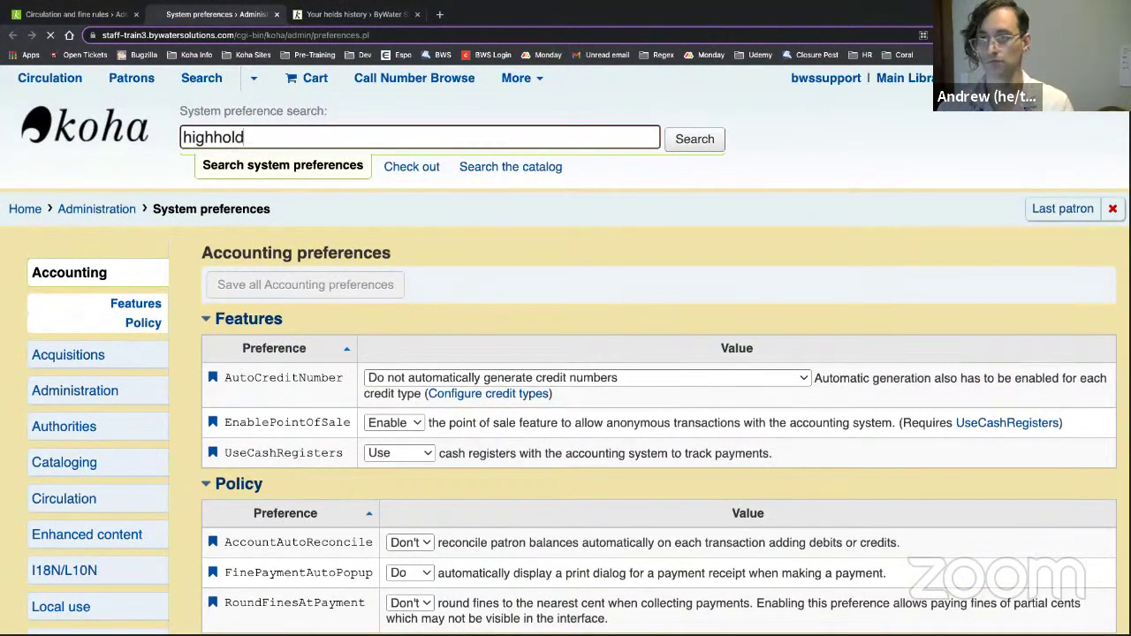
{"action": "key", "text": "Return"}
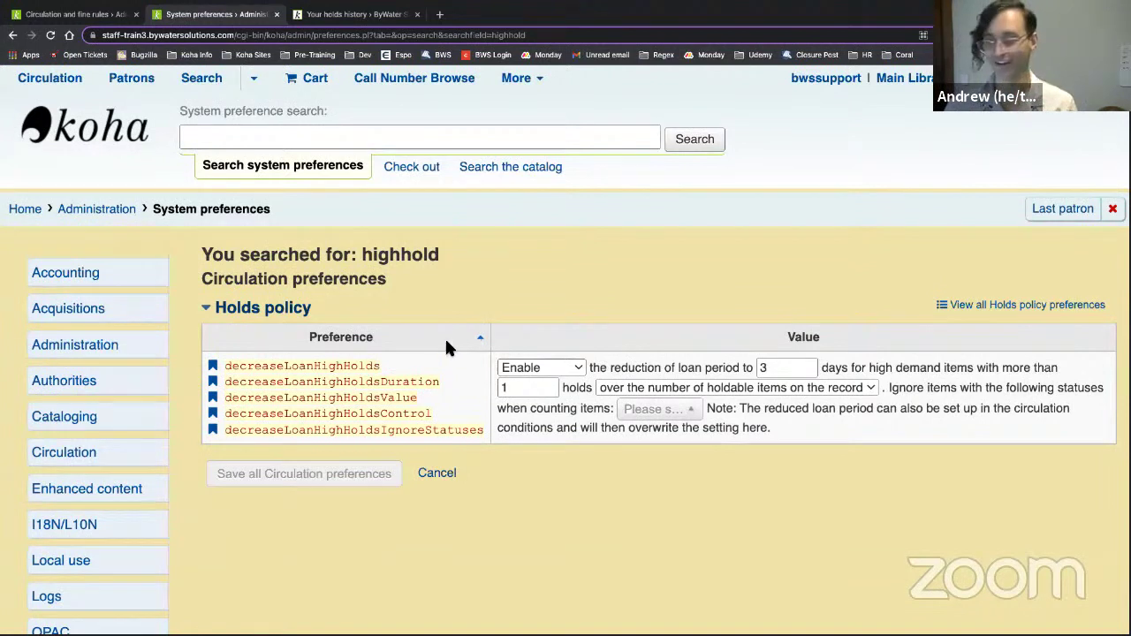
{"action": "double_click", "coordinate": [537, 392]}
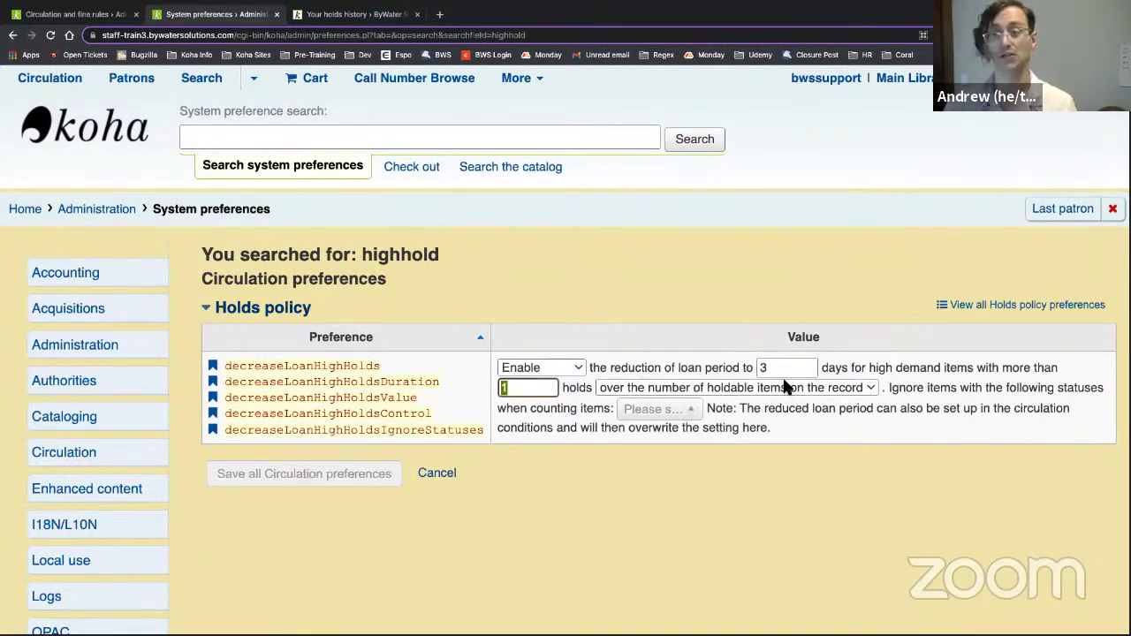
- Return to the circulation rules and examine the Decreased loan period for high holds column for the existing rules
{"action": "left_click", "coordinate": [45, 26]}
{"action": "scroll", "coordinate": [448, 381], "scroll_direction": "down", "scroll_amount": 3}
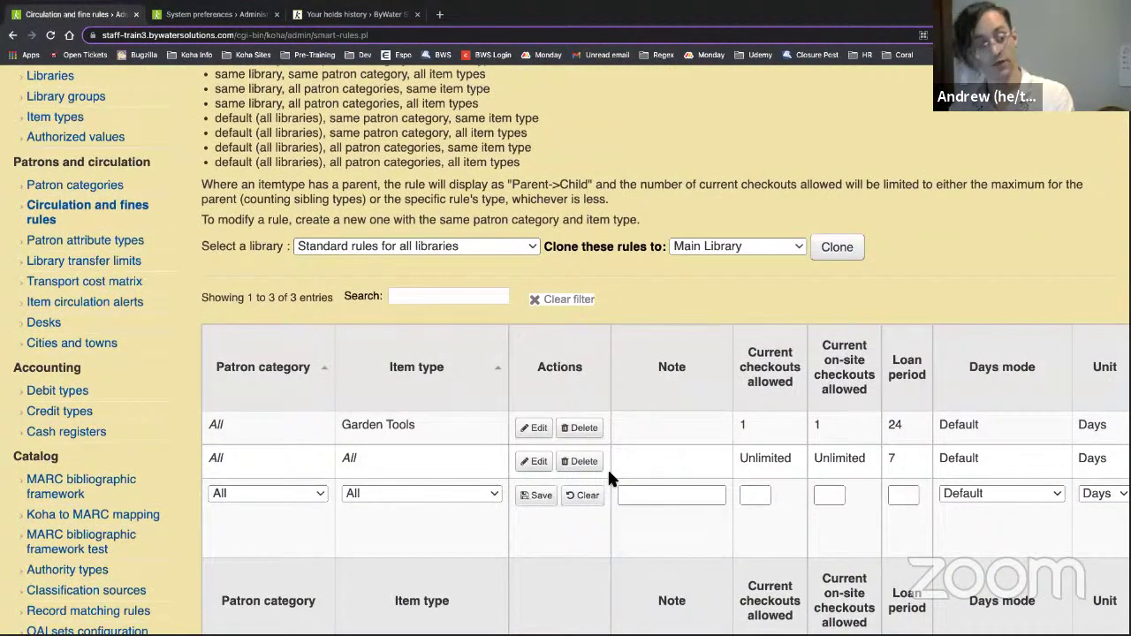
{"action": "scroll", "coordinate": [686, 502], "scroll_direction": "right", "scroll_amount": 3}
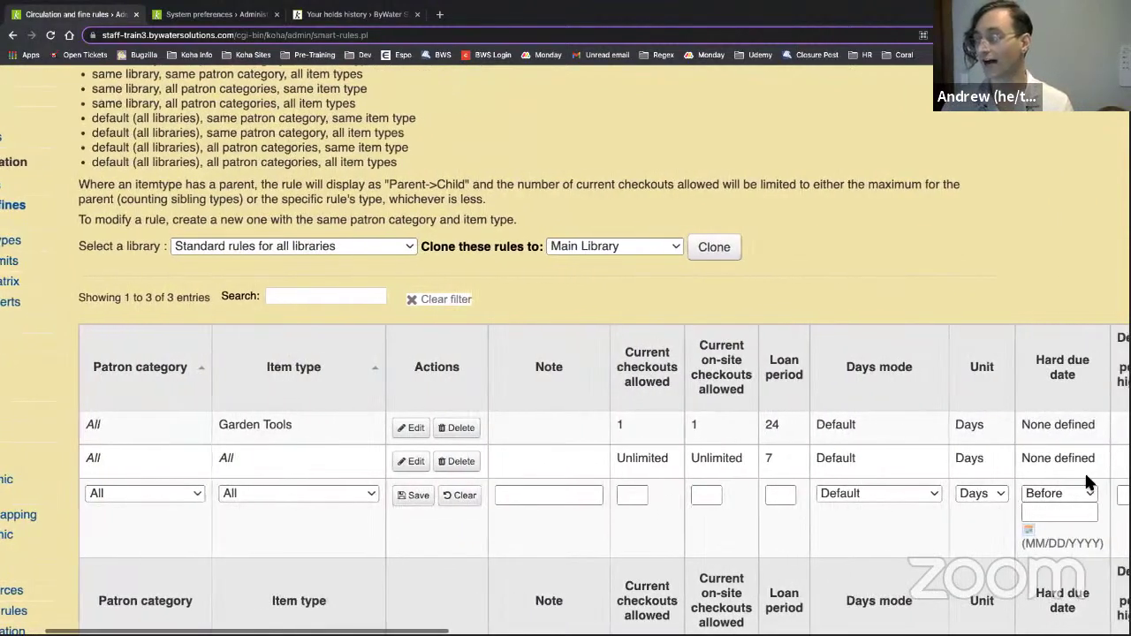
{"action": "scroll", "coordinate": [1093, 482], "scroll_direction": "right", "scroll_amount": 6}
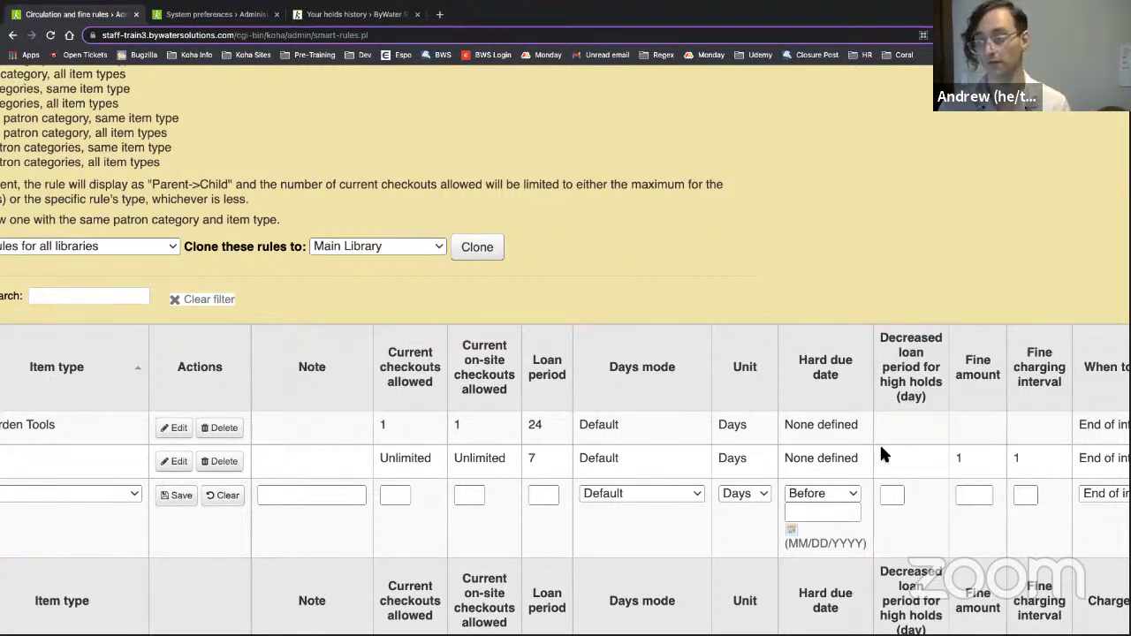
- Load the all-categories, all-item-types rule for editing and set the patron category to Youth and the item type to Book
{"action": "scroll", "coordinate": [512, 430], "scroll_direction": "left", "scroll_amount": 6}
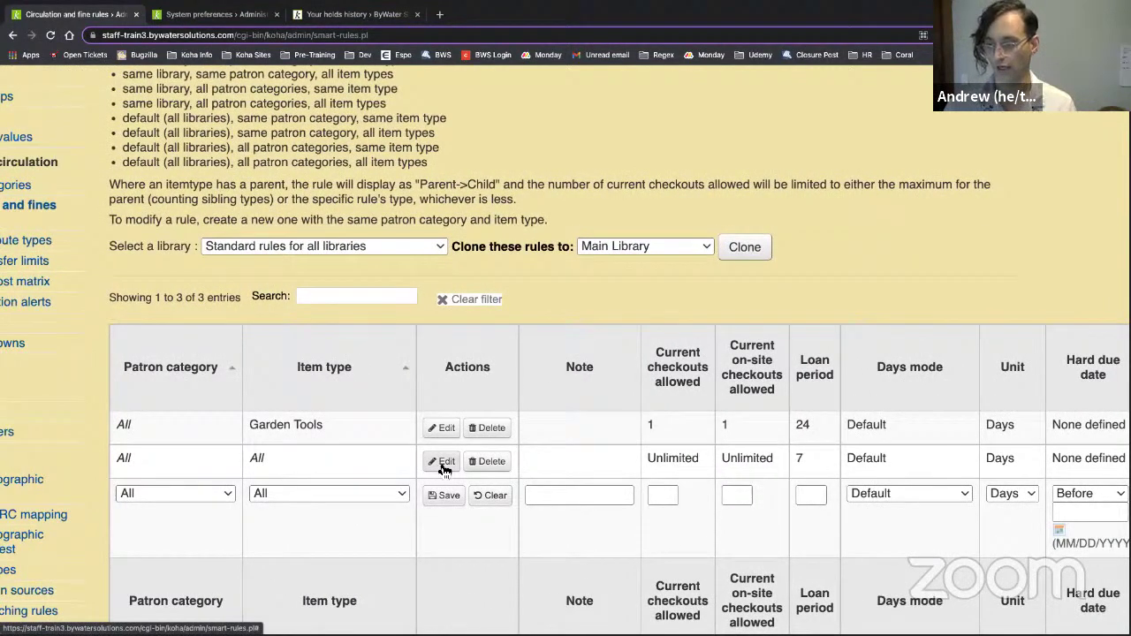
{"action": "left_click", "coordinate": [442, 461]}
{"action": "left_click", "coordinate": [206, 492]}
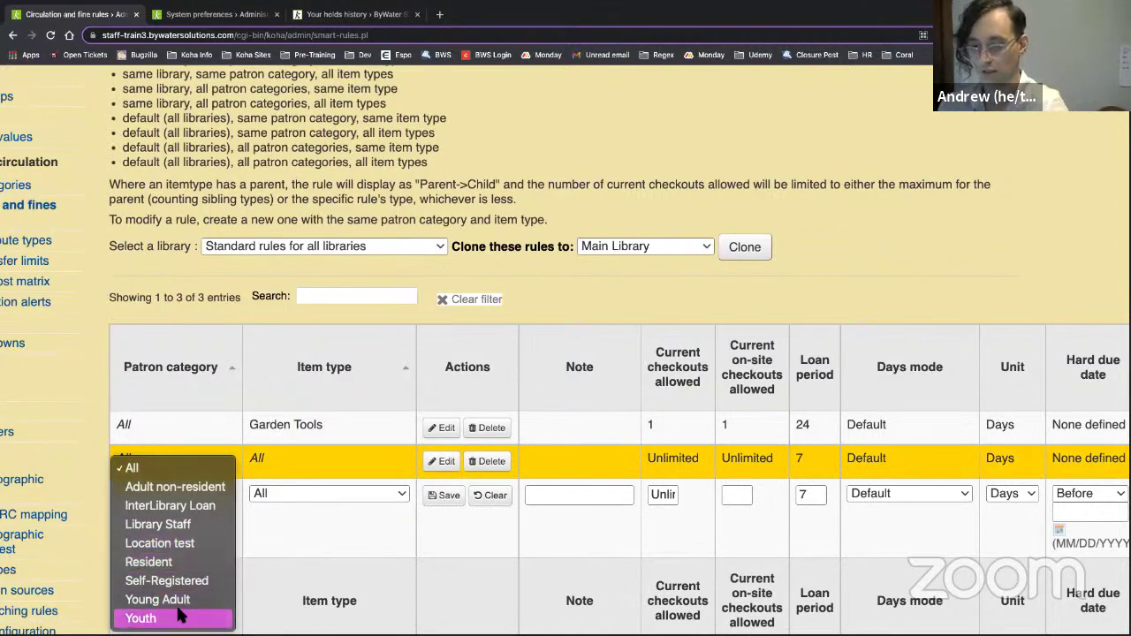
{"action": "left_click", "coordinate": [146, 618]}
{"action": "left_click", "coordinate": [278, 483]}
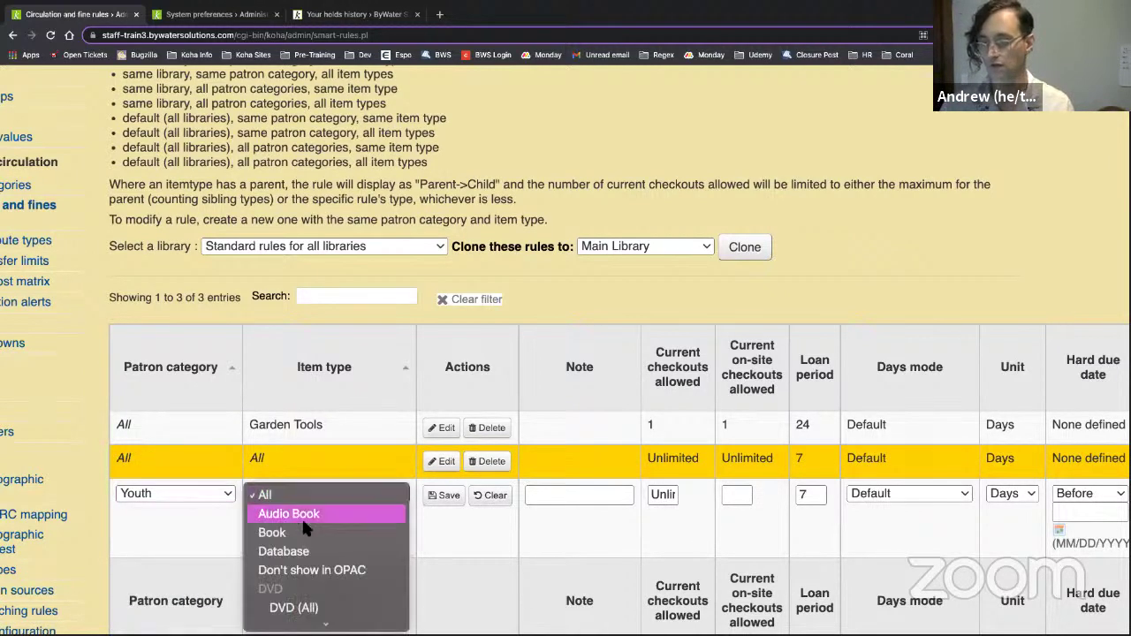
{"action": "key", "text": "Escape"}
{"action": "left_click", "coordinate": [339, 528]}
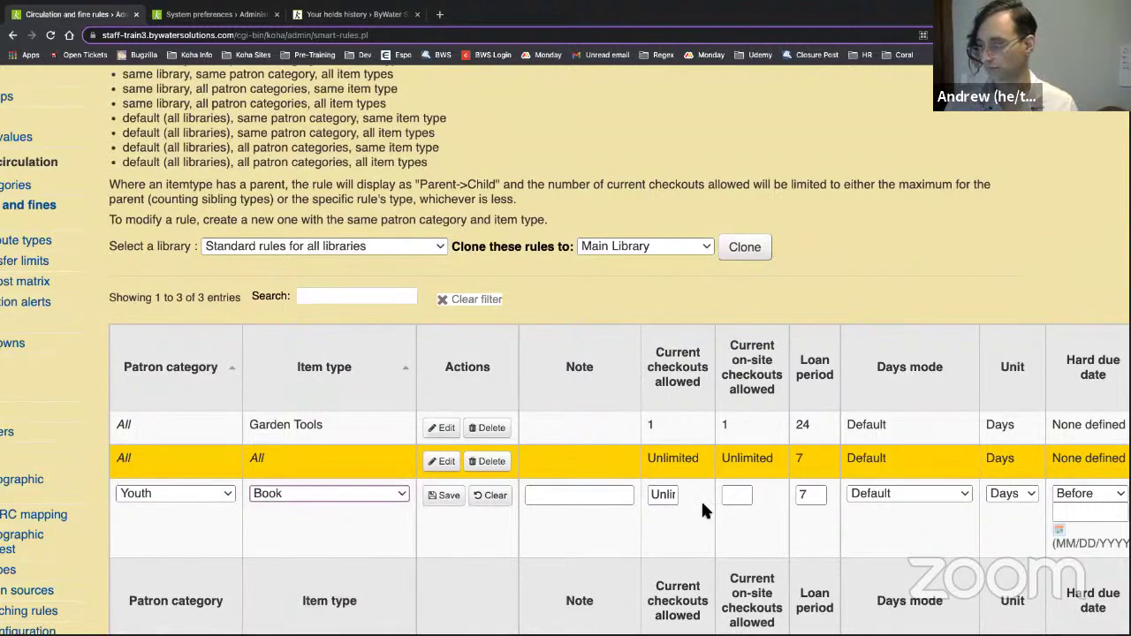
- Set the Youth Book rule's decreased loan period for high holds to 2 days and save the rule
{"action": "scroll", "coordinate": [715, 506], "scroll_direction": "right", "scroll_amount": 1}
{"action": "scroll", "coordinate": [496, 513], "scroll_direction": "right", "scroll_amount": 6}
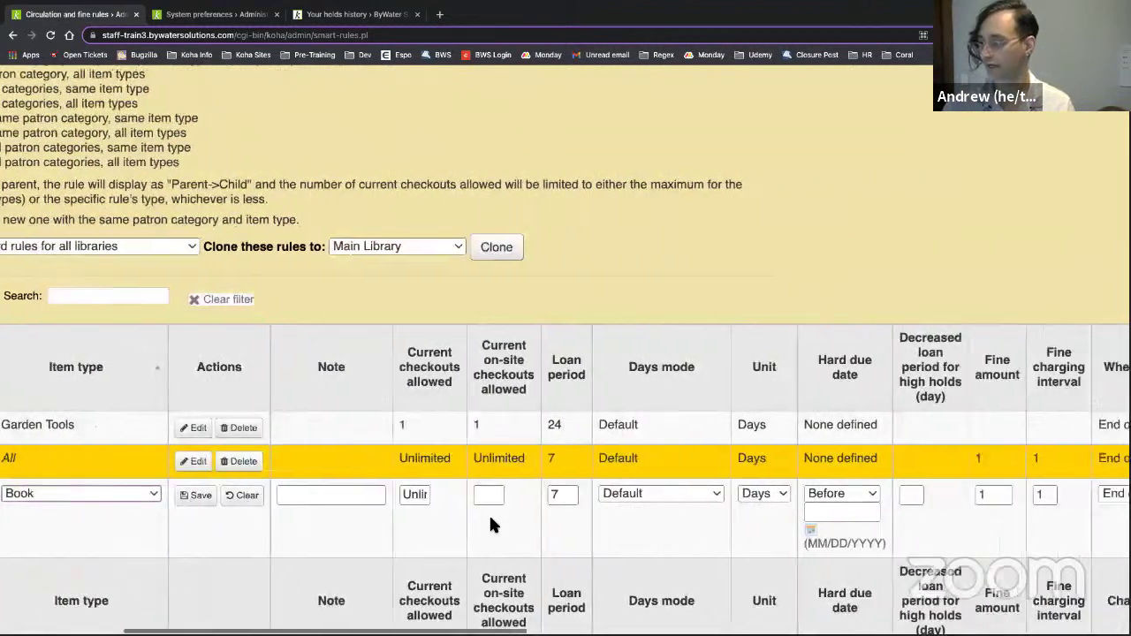
{"action": "left_click", "coordinate": [785, 496]}
{"action": "type", "text": "2"}
{"action": "scroll", "coordinate": [524, 517], "scroll_direction": "left", "scroll_amount": 5}
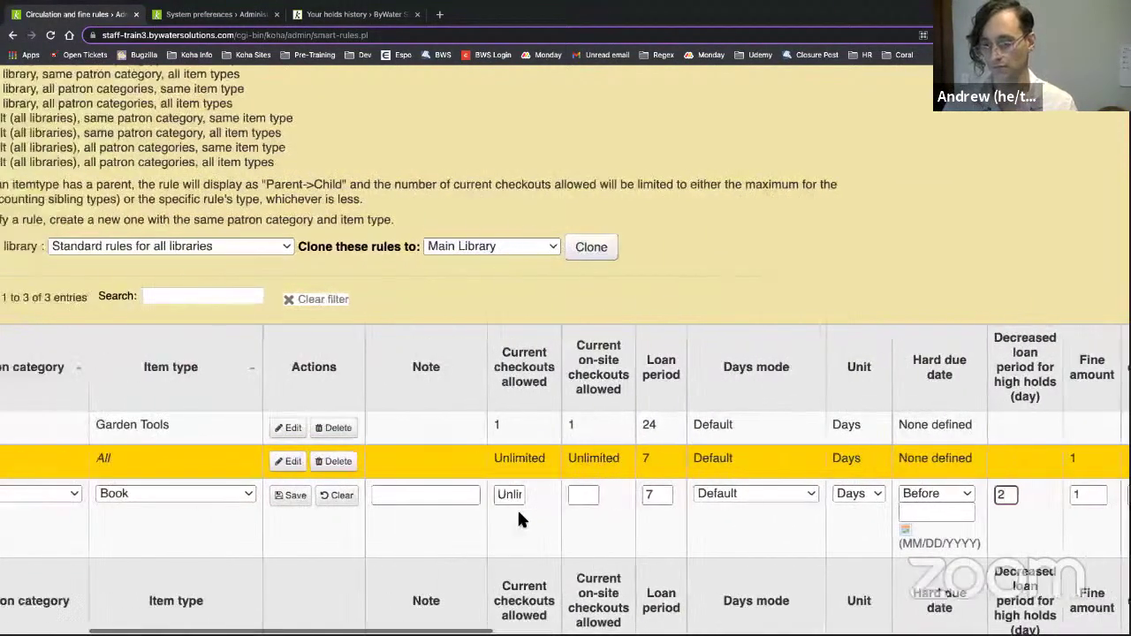
{"action": "left_click", "coordinate": [398, 498]}
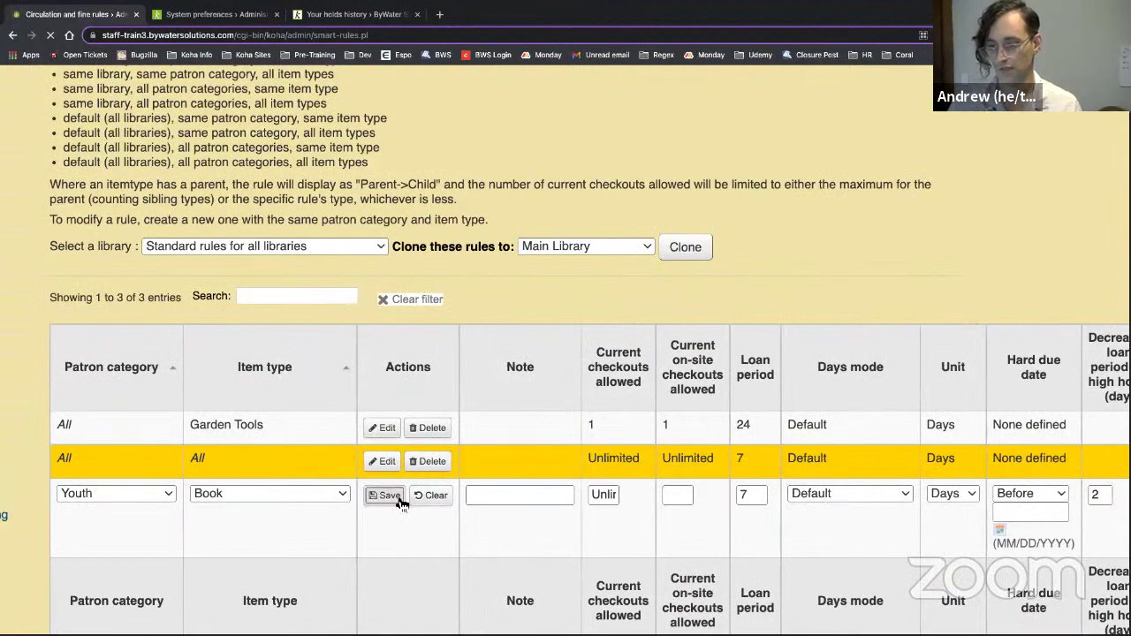
- Check the saved Youth Book rule's decreased loan period for high holds and return to the last patron's checkout page
{"action": "scroll", "coordinate": [421, 494], "scroll_direction": "down", "scroll_amount": 4}
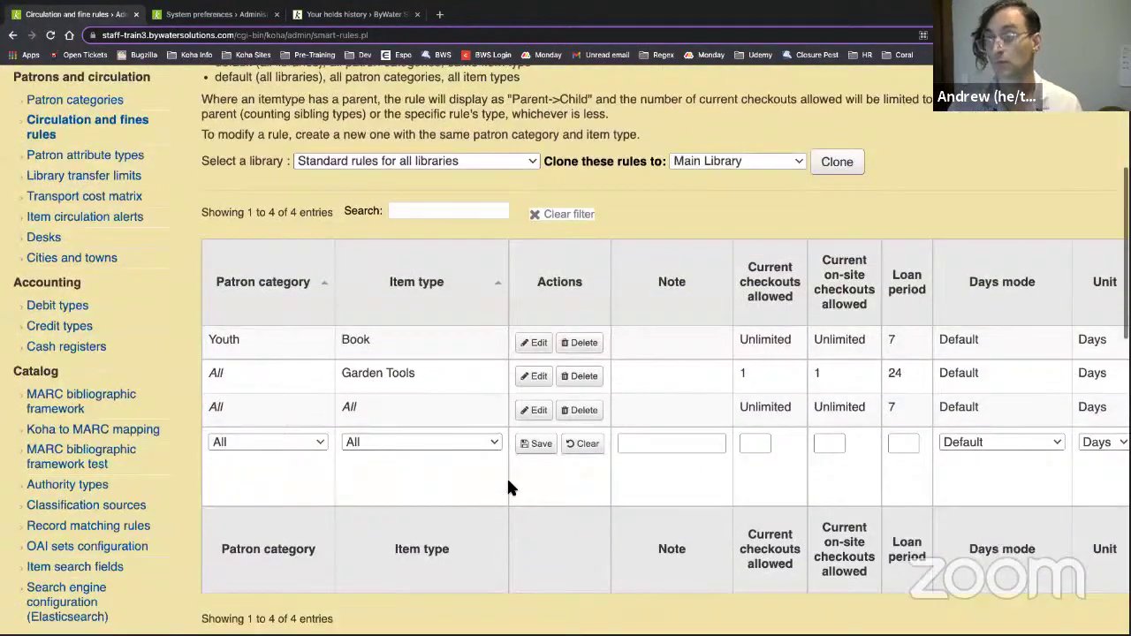
{"action": "scroll", "coordinate": [591, 422], "scroll_direction": "right", "scroll_amount": 3}
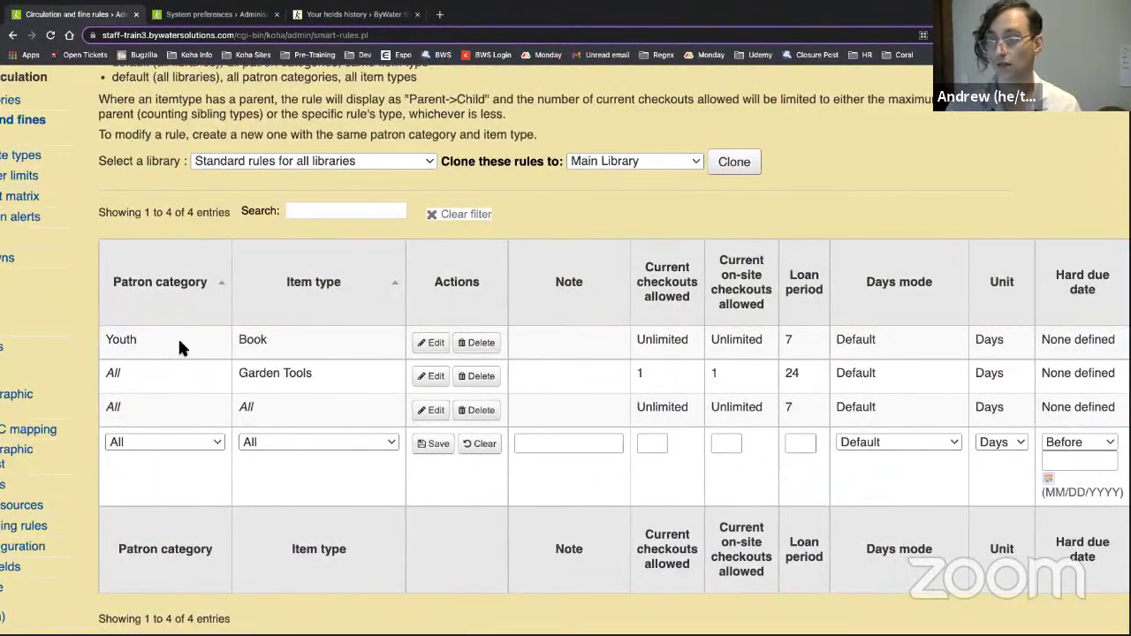
{"action": "scroll", "coordinate": [939, 375], "scroll_direction": "right", "scroll_amount": 5}
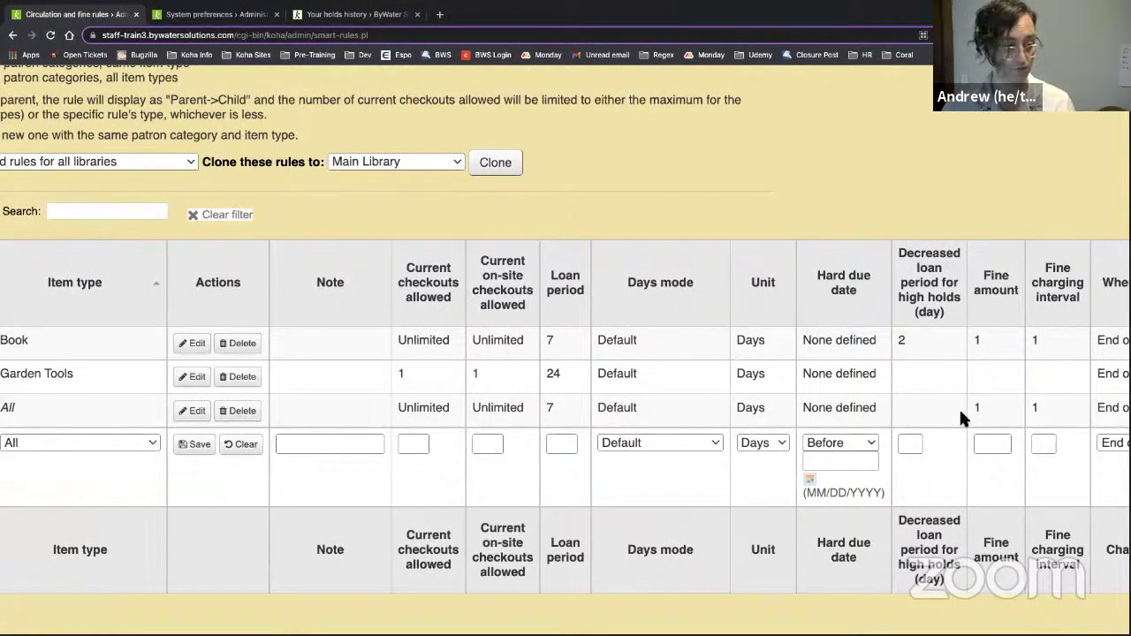
{"action": "scroll", "coordinate": [552, 422], "scroll_direction": "up", "scroll_amount": 4}
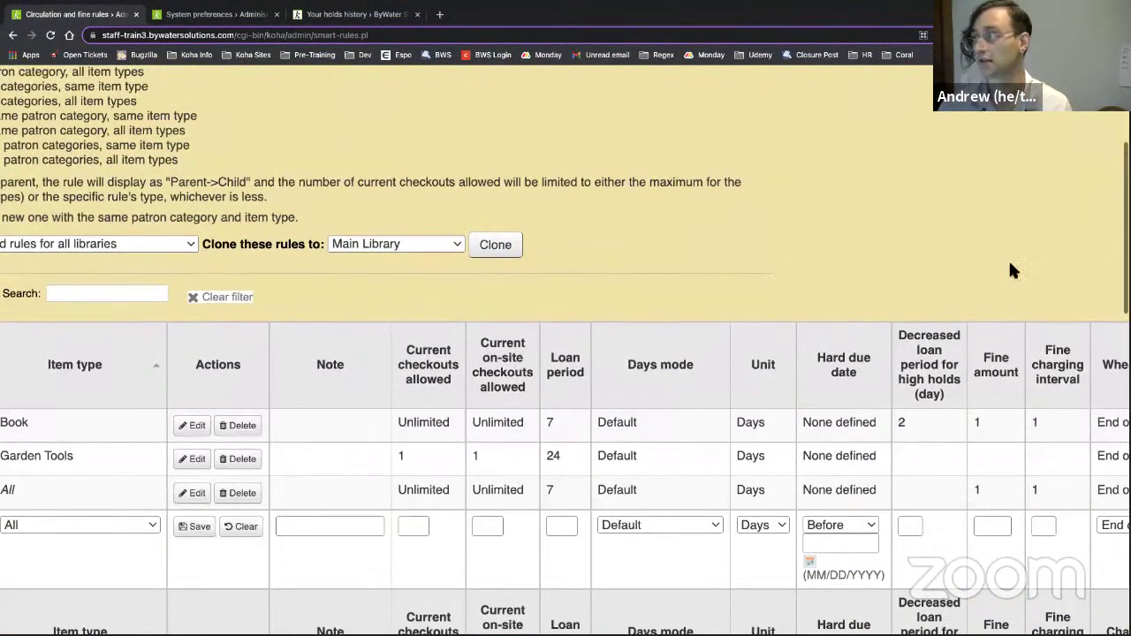
{"action": "left_click", "coordinate": [707, 177]}
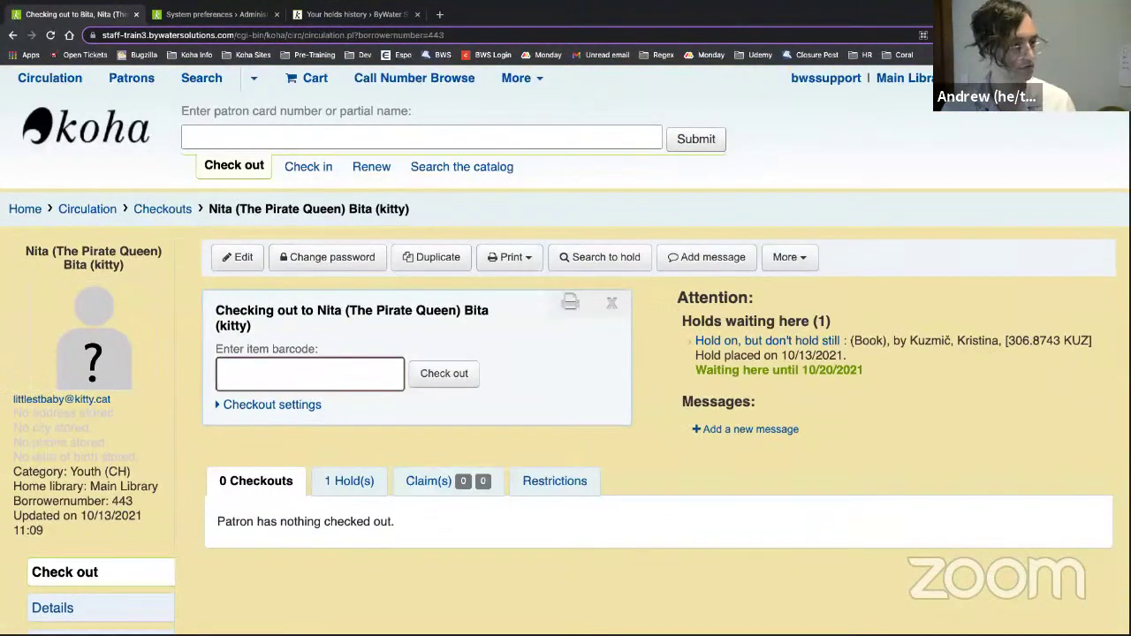
- Submit item barcode 332157 for checkout to the patron and highlight the high-demand message in the confirmation
{"action": "key", "text": "alt+Tab"}
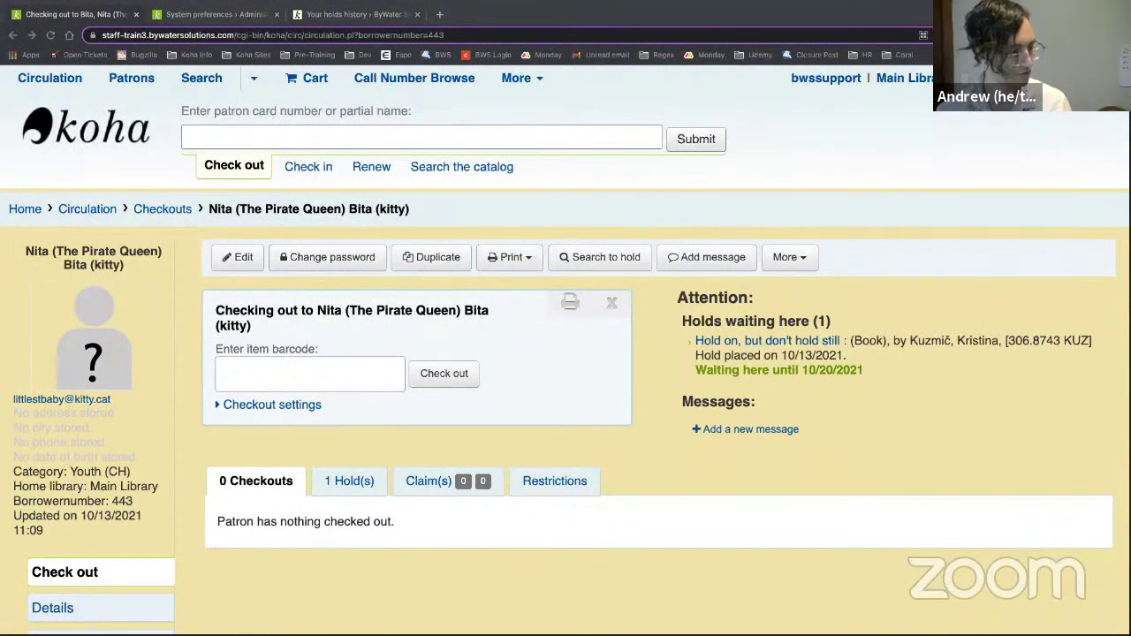
{"action": "left_click", "coordinate": [282, 378]}
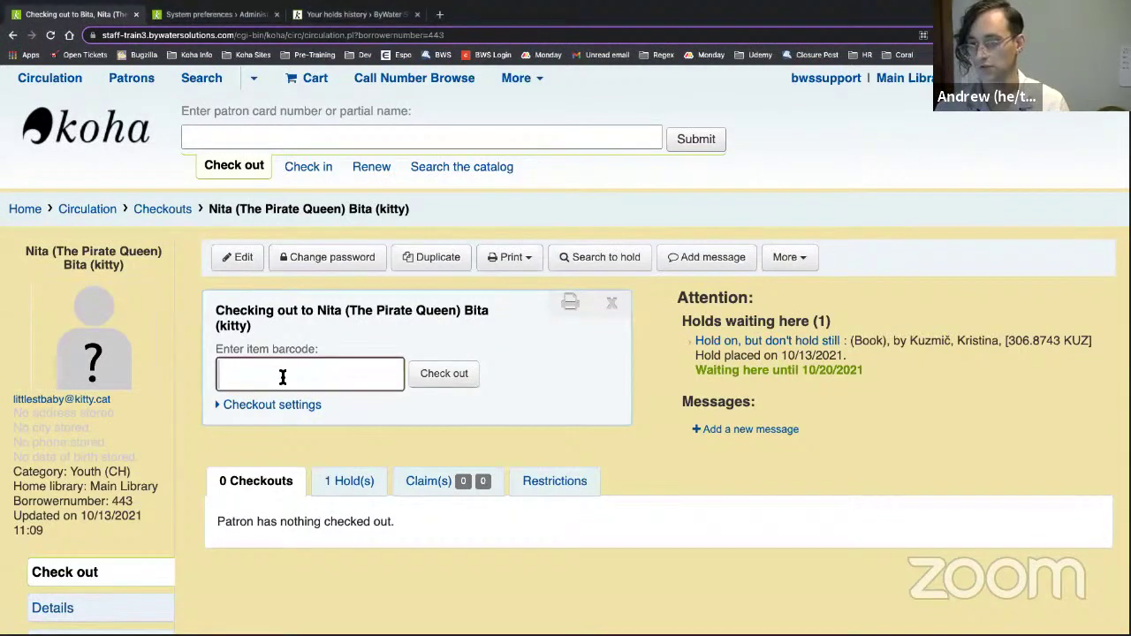
{"action": "type", "text": "332157"}
{"action": "left_click", "coordinate": [475, 373]}
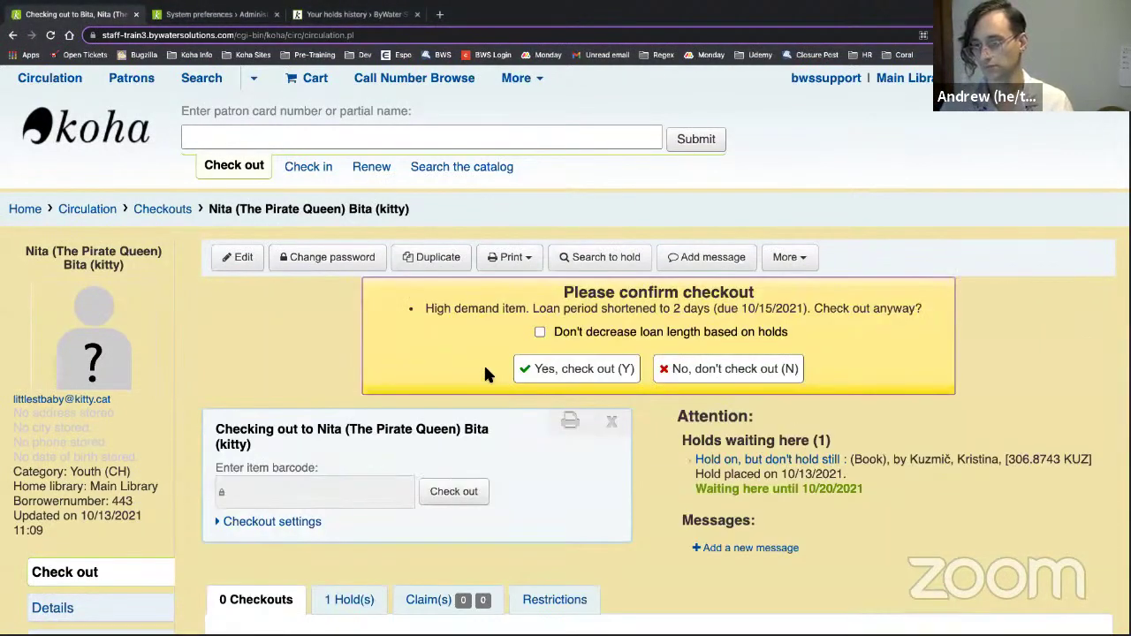
{"action": "left_click_drag", "start_coordinate": [428, 305], "coordinate": [935, 309]}
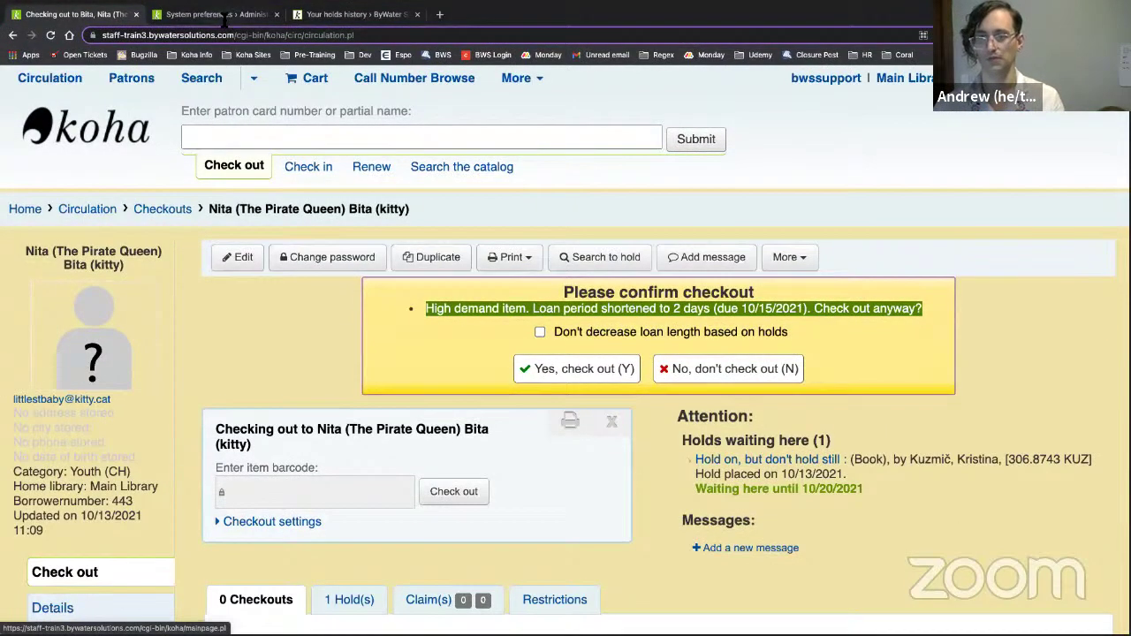
- Open the circulation and fine rules in the second browser tab and choose Hours as the unit in the new-rule row
{"action": "left_click", "coordinate": [227, 15]}
{"action": "left_click", "coordinate": [95, 207]}
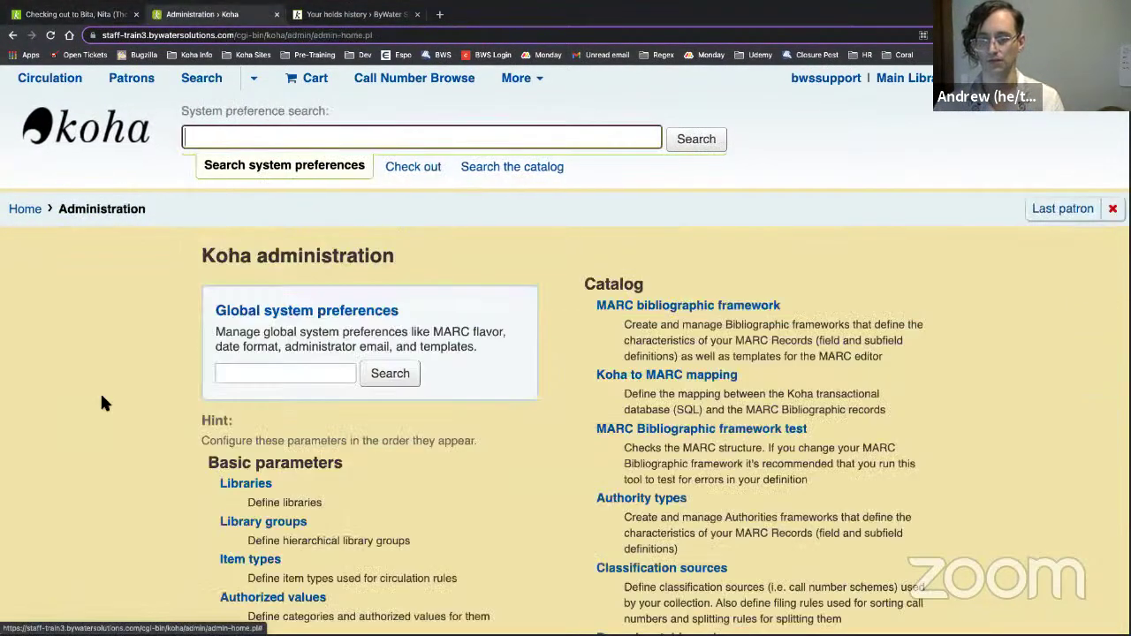
{"action": "scroll", "coordinate": [171, 403], "scroll_direction": "down", "scroll_amount": 3}
{"action": "left_click", "coordinate": [246, 418]}
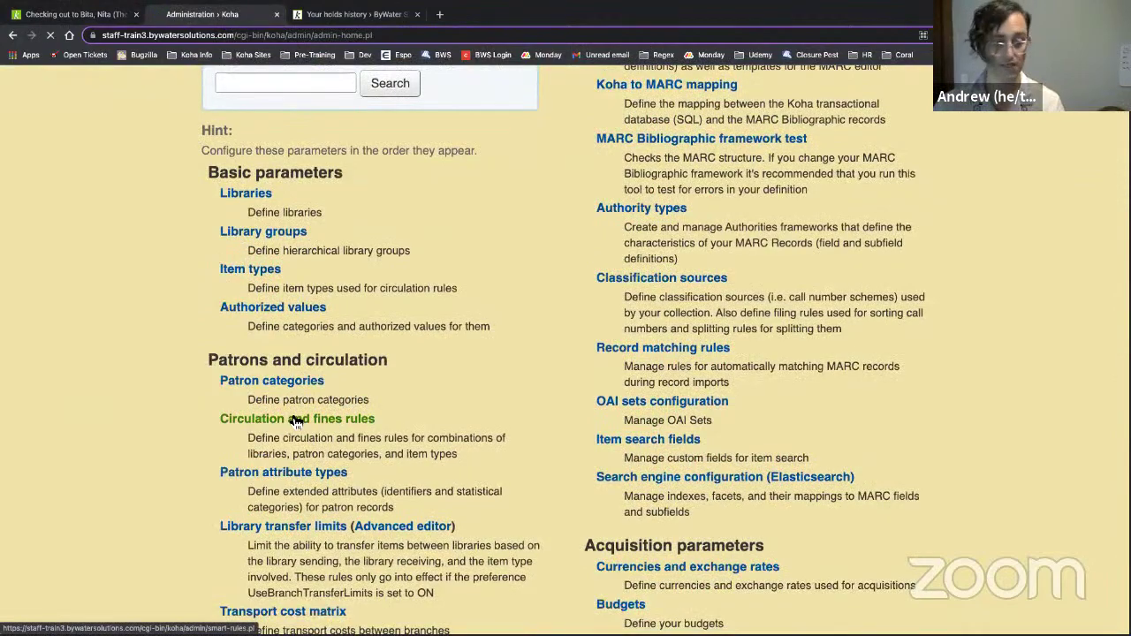
{"action": "scroll", "coordinate": [301, 429], "scroll_direction": "down", "scroll_amount": 5}
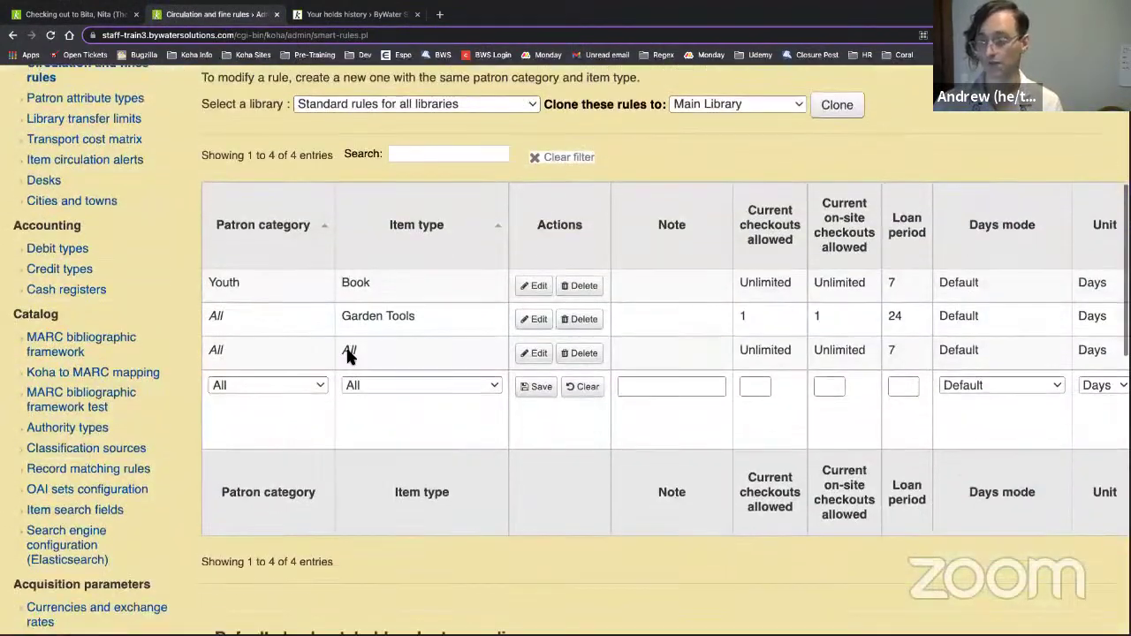
{"action": "scroll", "coordinate": [676, 353], "scroll_direction": "right", "scroll_amount": 2}
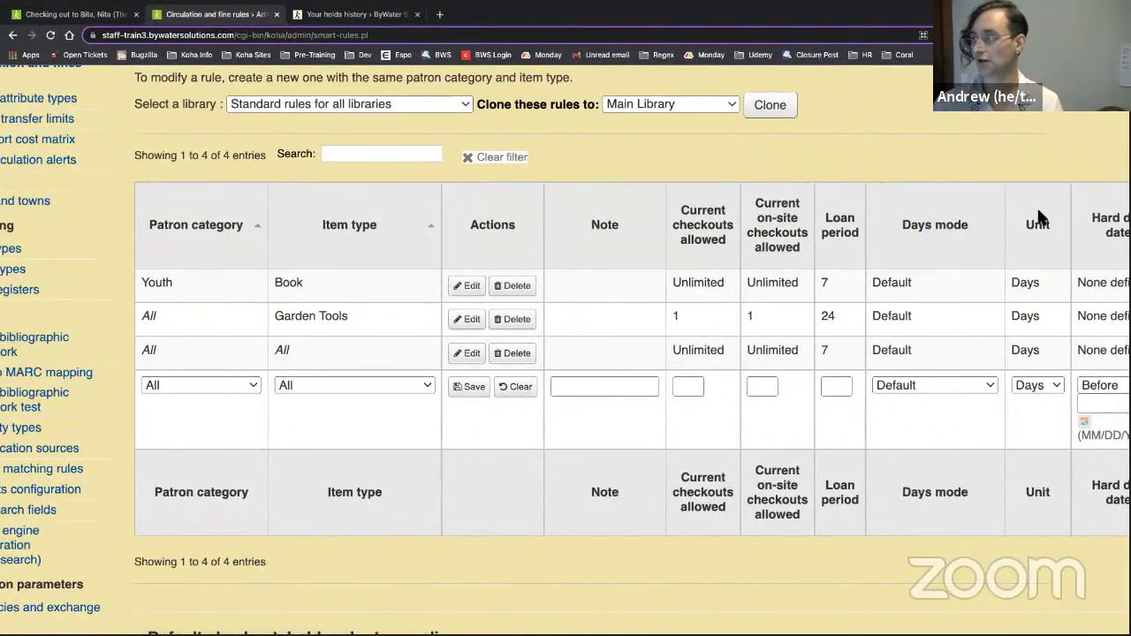
{"action": "left_click", "coordinate": [1034, 386]}
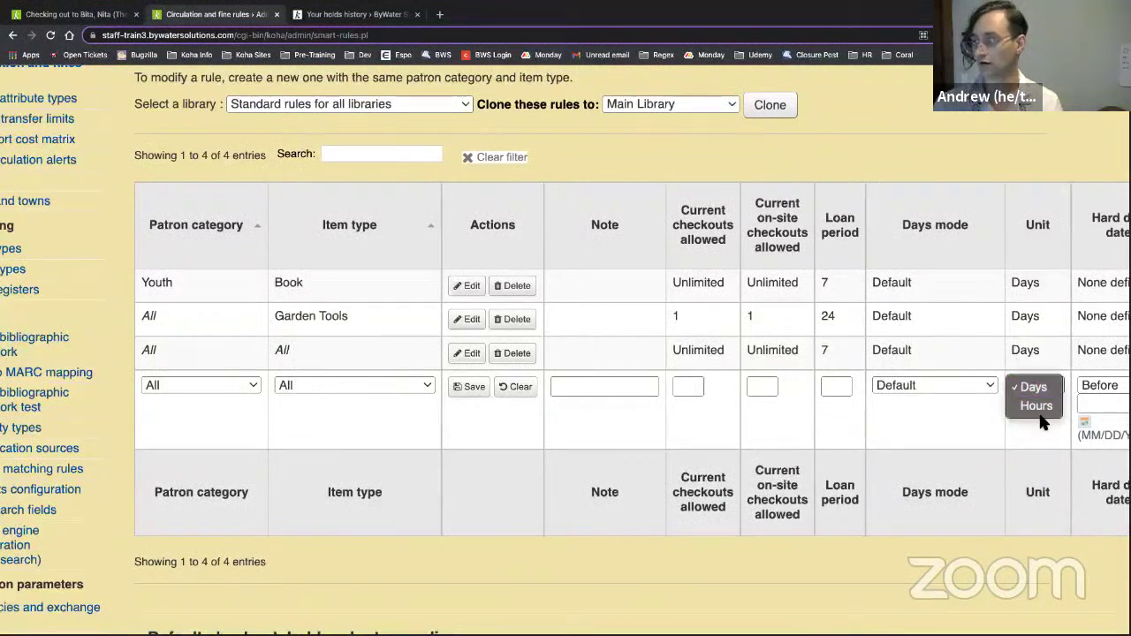
{"action": "left_click", "coordinate": [1041, 407]}
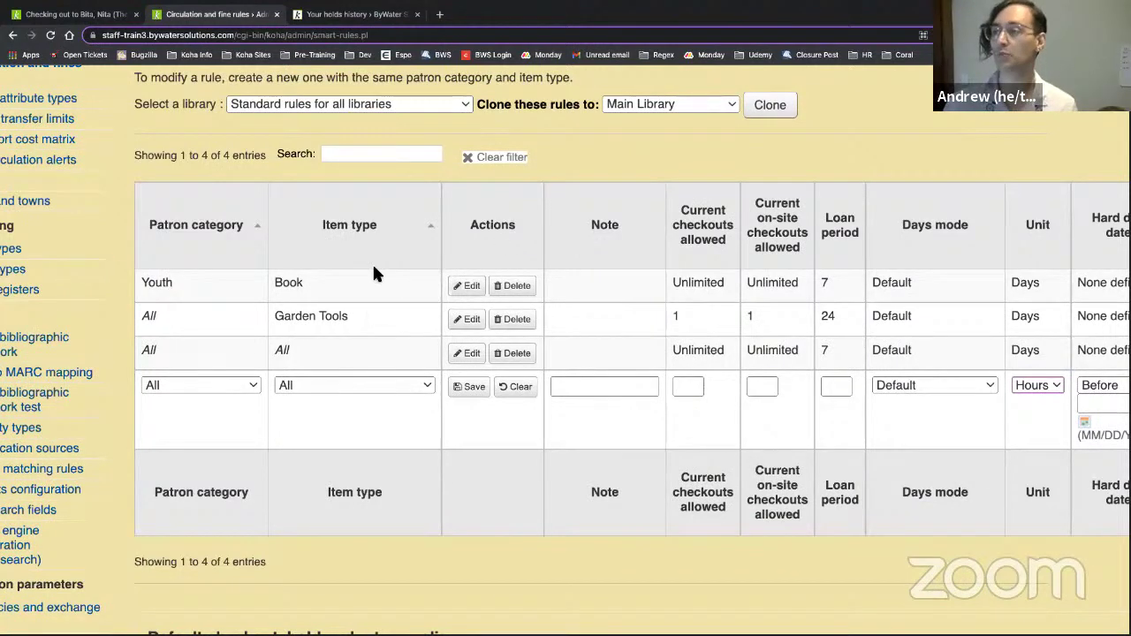
{"action": "scroll", "coordinate": [370, 265], "scroll_direction": "up", "scroll_amount": 4}
{"action": "scroll", "coordinate": [273, 254], "scroll_direction": "up", "scroll_amount": 1}
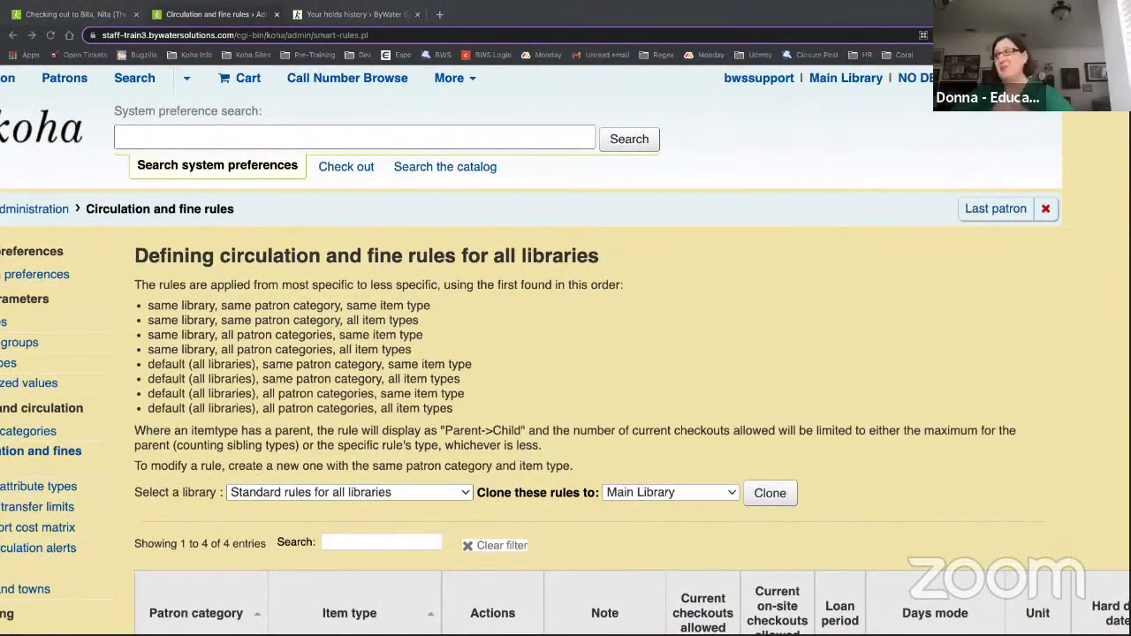
{"action": "left_click", "coordinate": [348, 174]}
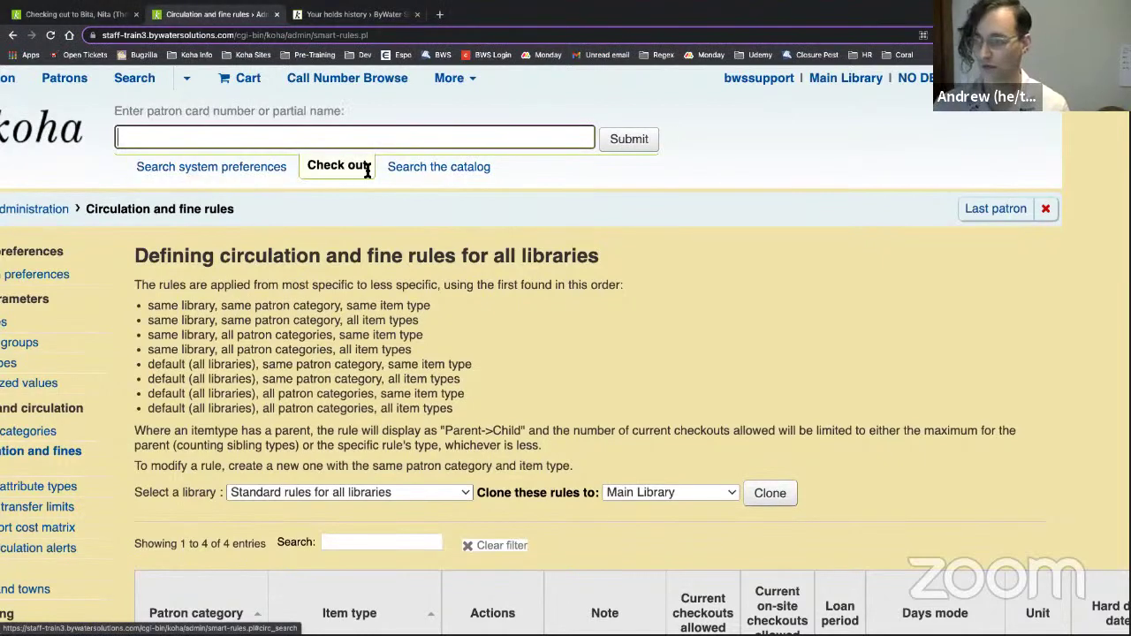
{"action": "left_click", "coordinate": [410, 170]}
{"action": "type", "text": "hold"}
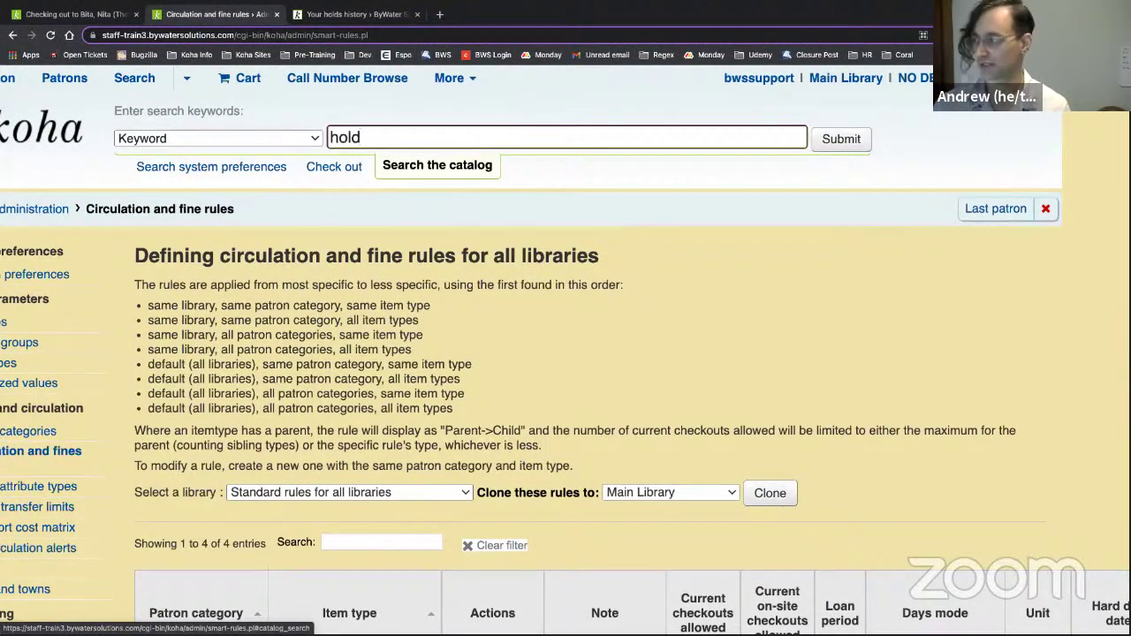
- Open the last patron's checkout page and bring up the waiting title's holds page in a new browser tab
{"action": "left_click", "coordinate": [976, 209]}
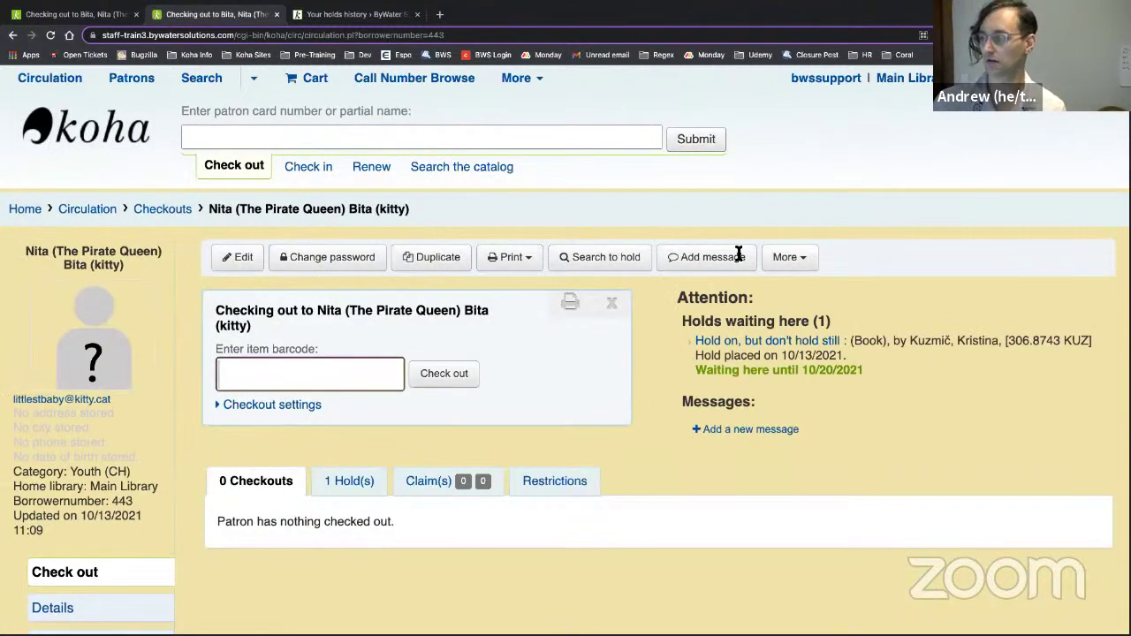
{"action": "right_click", "coordinate": [788, 341]}
{"action": "left_click", "coordinate": [800, 345]}
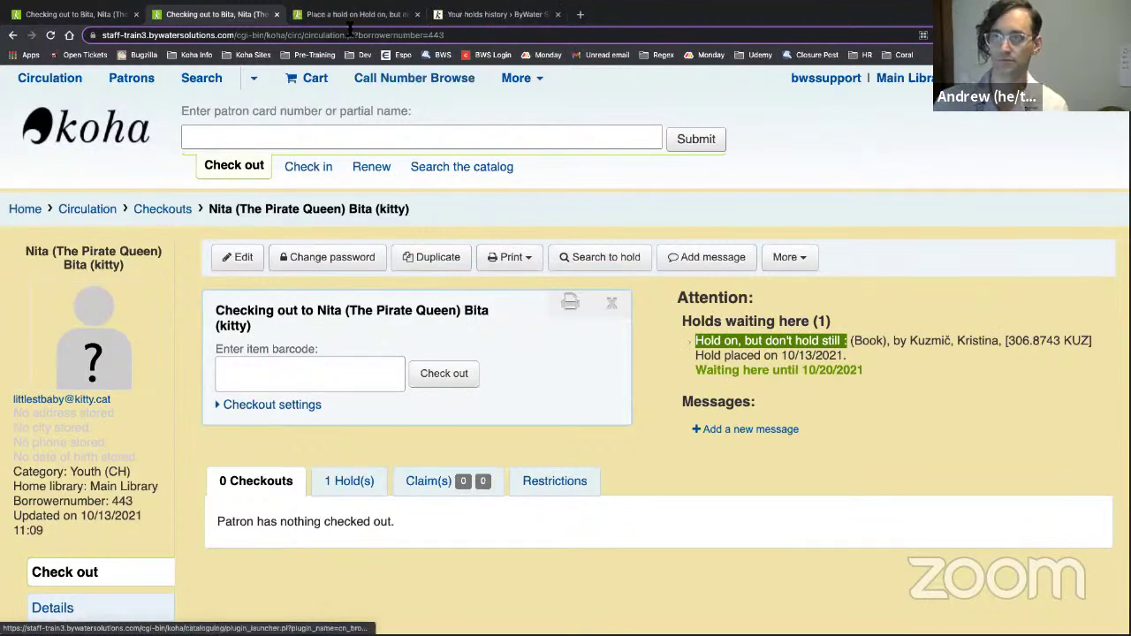
{"action": "left_click", "coordinate": [353, 17]}
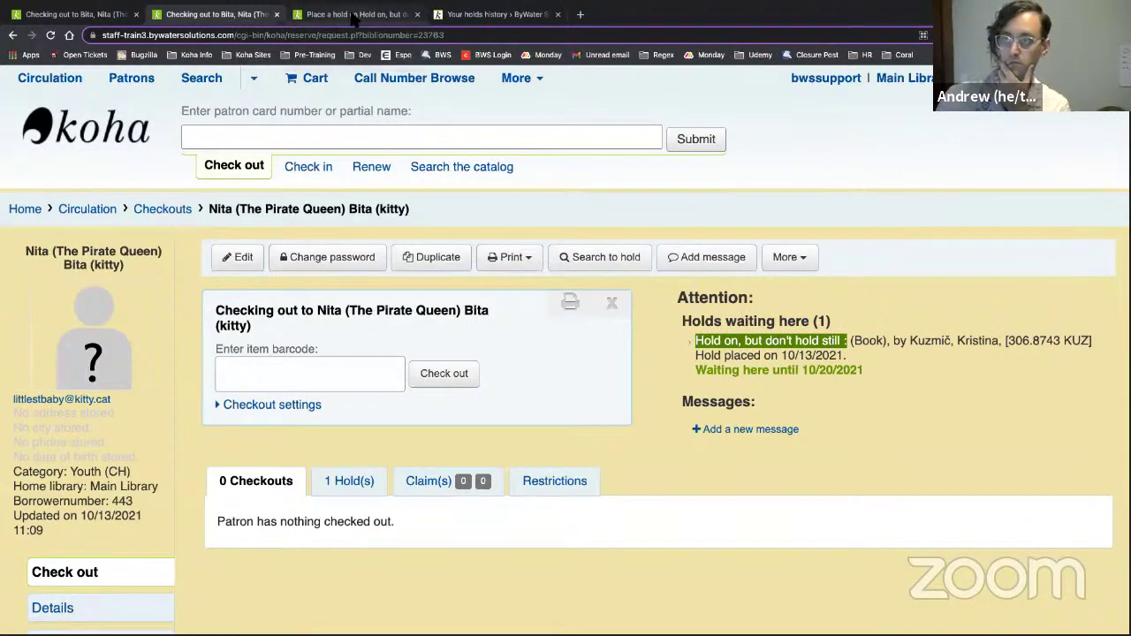
- Examine the title's existing holds, highlighting the non-priority hold note and the waiting item's barcode
{"action": "scroll", "coordinate": [529, 393], "scroll_direction": "down", "scroll_amount": 2}
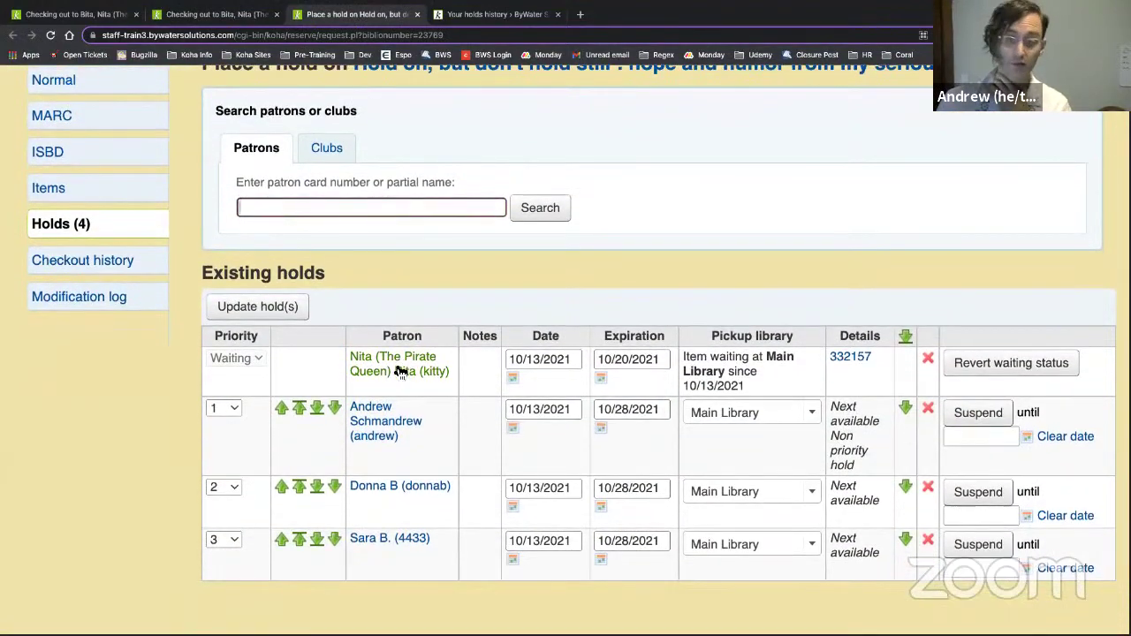
{"action": "scroll", "coordinate": [403, 371], "scroll_direction": "down", "scroll_amount": 1}
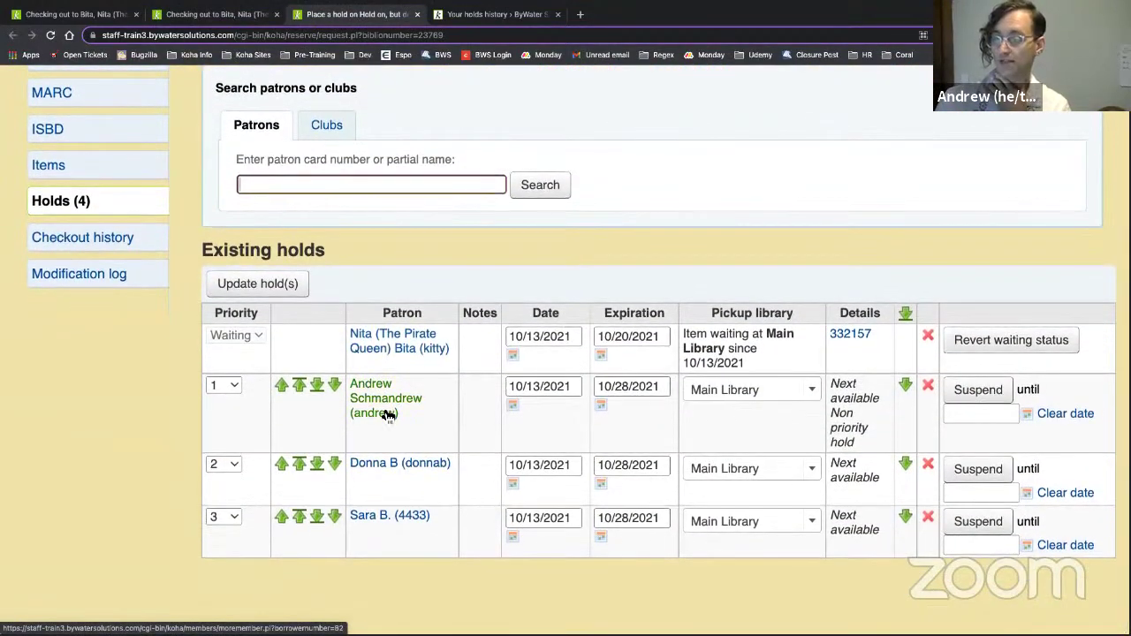
{"action": "left_click_drag", "start_coordinate": [832, 412], "coordinate": [861, 440]}
{"action": "left_click_drag", "start_coordinate": [871, 336], "coordinate": [828, 339]}
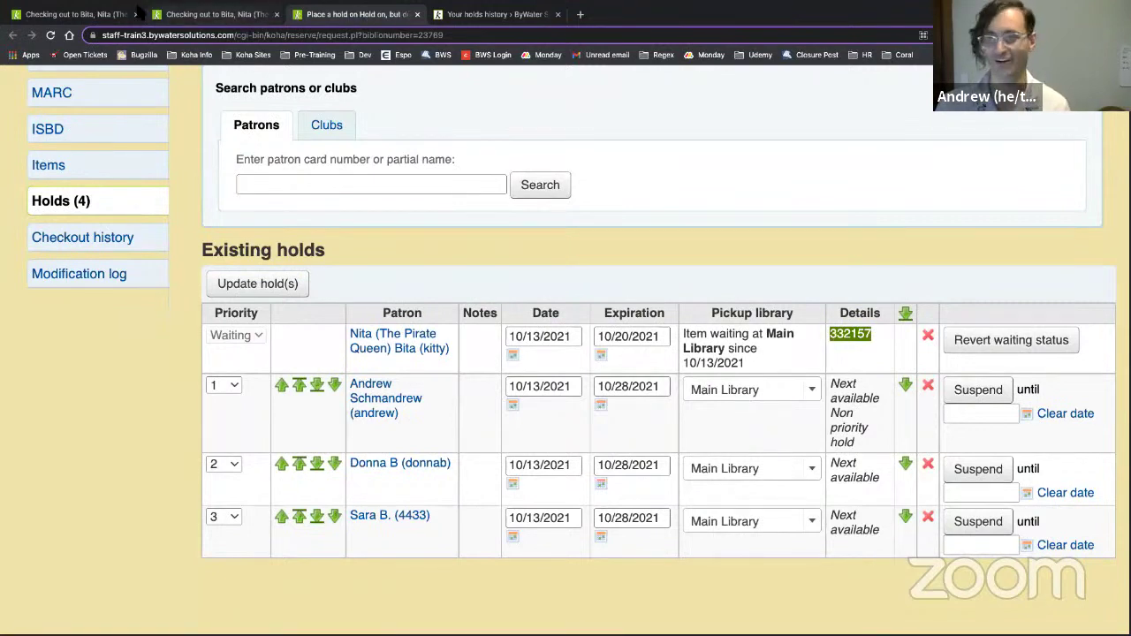
- Decline the pending checkout in the first tab, then resubmit item barcode 332157 and confirm the high-demand checkout
{"action": "left_click", "coordinate": [75, 14]}
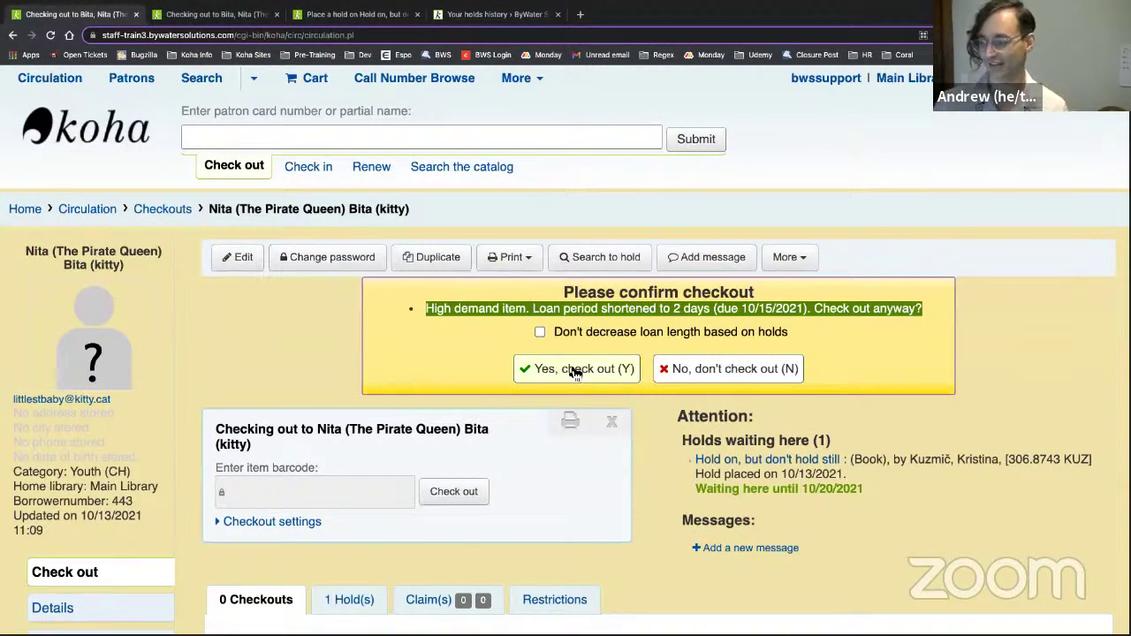
{"action": "left_click", "coordinate": [727, 370]}
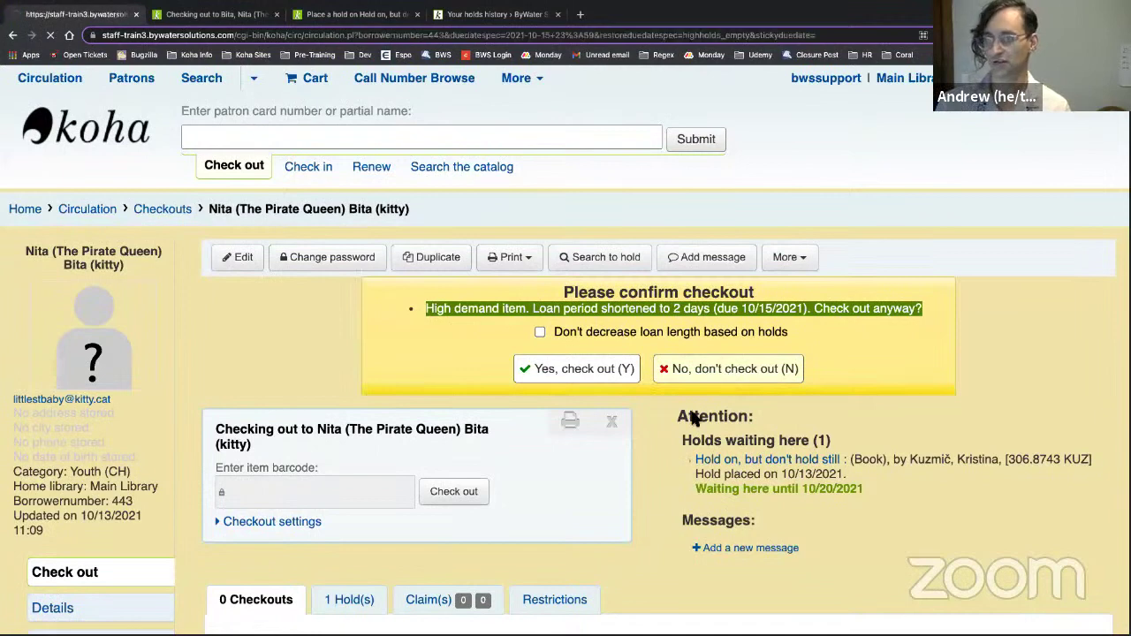
{"action": "scroll", "coordinate": [306, 97], "scroll_direction": "down", "scroll_amount": 3}
{"action": "type", "text": "332157"}
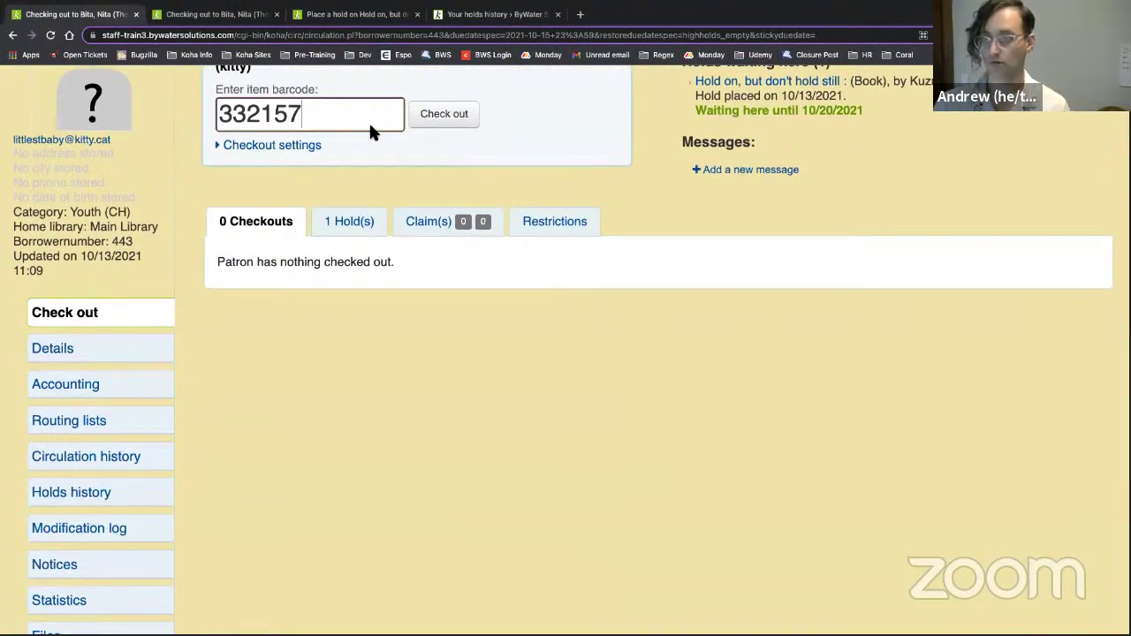
{"action": "left_click", "coordinate": [461, 120]}
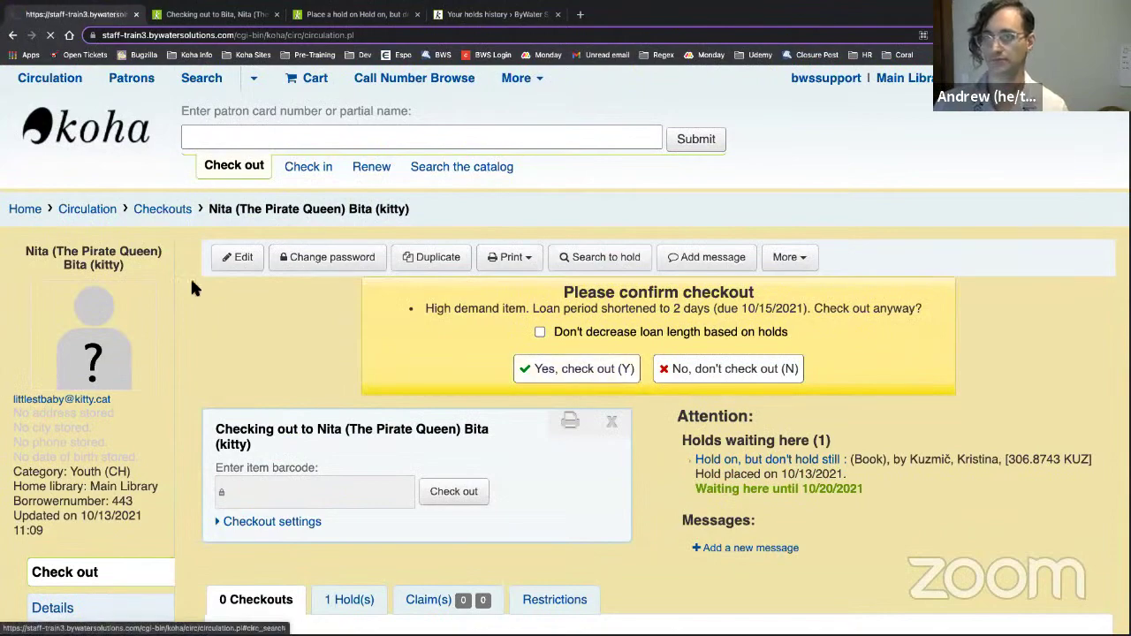
{"action": "key", "text": "y"}
- Examine the due date, renewal and check-in columns for the book in the patron's checkouts table
{"action": "scroll", "coordinate": [450, 481], "scroll_direction": "down", "scroll_amount": 1}
{"action": "scroll", "coordinate": [452, 481], "scroll_direction": "down", "scroll_amount": 2}
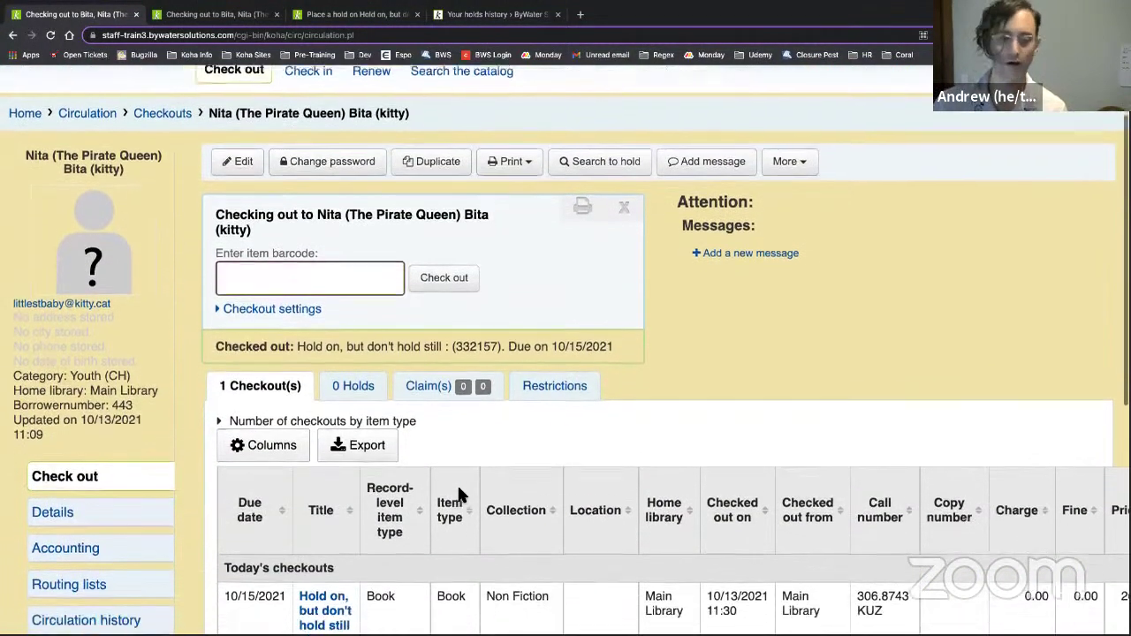
{"action": "scroll", "coordinate": [405, 417], "scroll_direction": "down", "scroll_amount": 3}
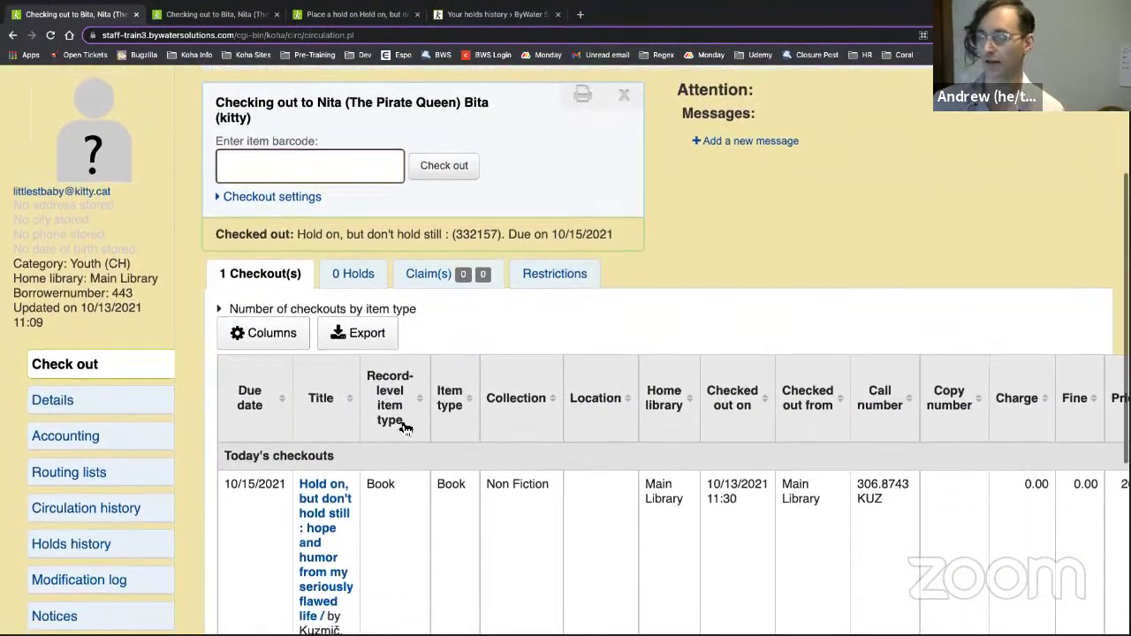
{"action": "scroll", "coordinate": [434, 408], "scroll_direction": "right", "scroll_amount": 4}
{"action": "scroll", "coordinate": [379, 444], "scroll_direction": "left", "scroll_amount": 1}
{"action": "scroll", "coordinate": [202, 402], "scroll_direction": "down", "scroll_amount": 2}
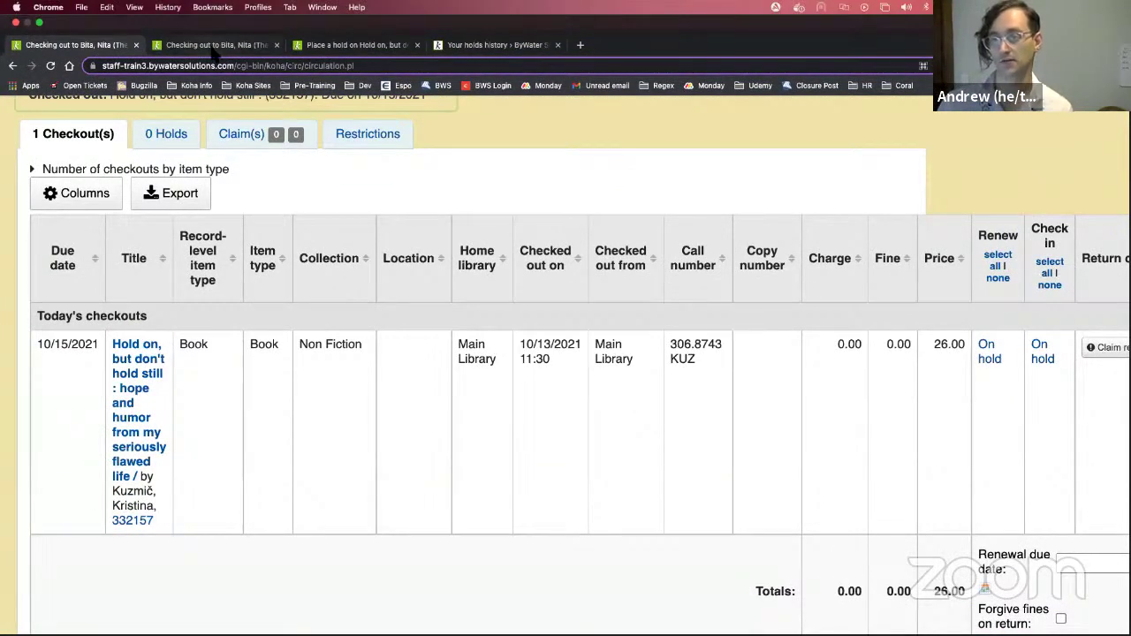
- Return to the title's holds page and cancel the priority 2 hold with No reason given
{"action": "left_click", "coordinate": [212, 44]}
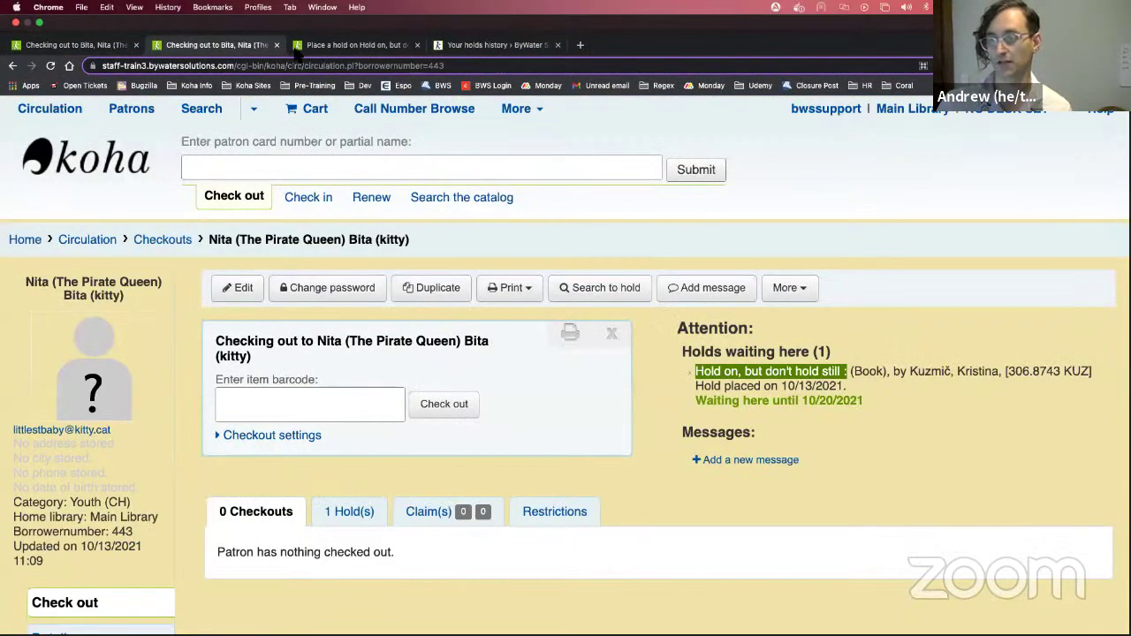
{"action": "left_click", "coordinate": [354, 44]}
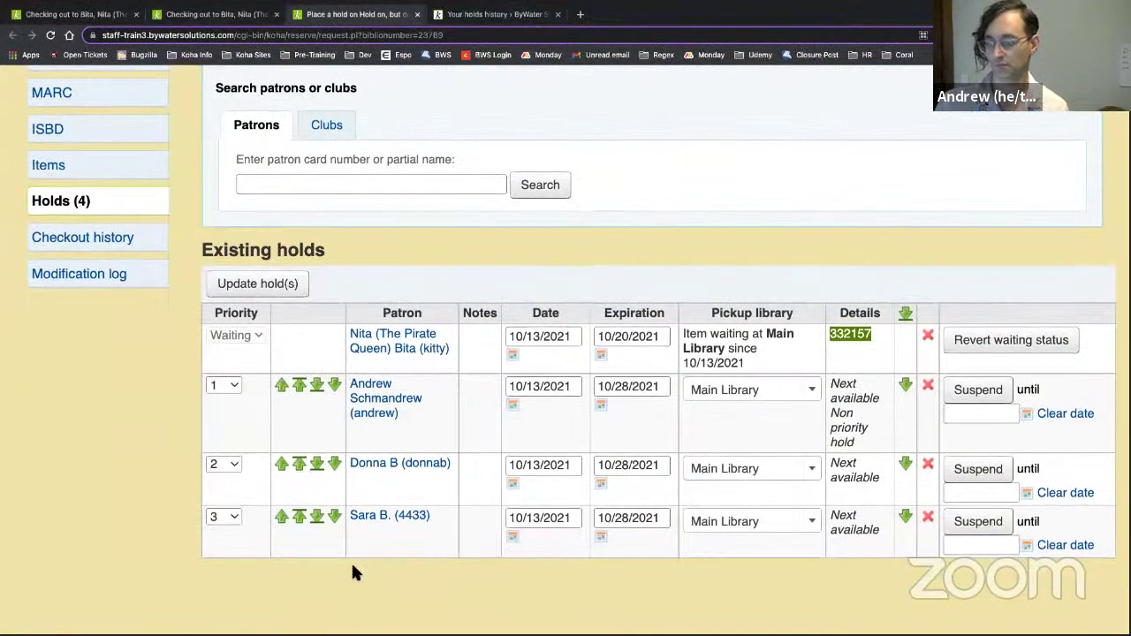
{"action": "left_click", "coordinate": [932, 468]}
{"action": "left_click", "coordinate": [729, 253]}
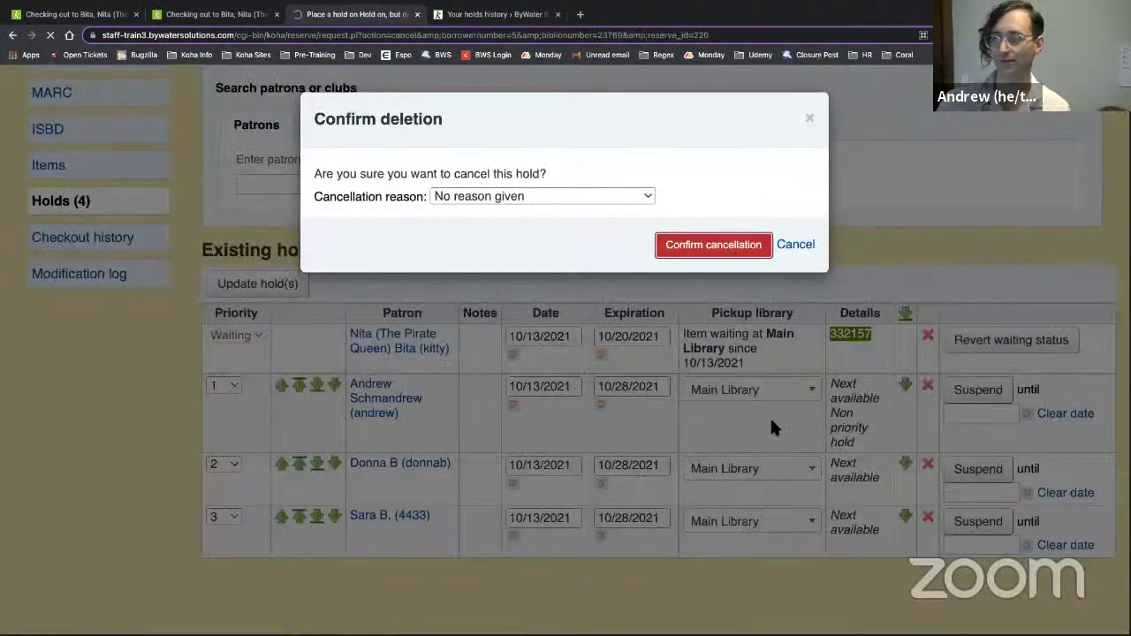
{"action": "scroll", "coordinate": [919, 528], "scroll_direction": "down", "scroll_amount": 1}
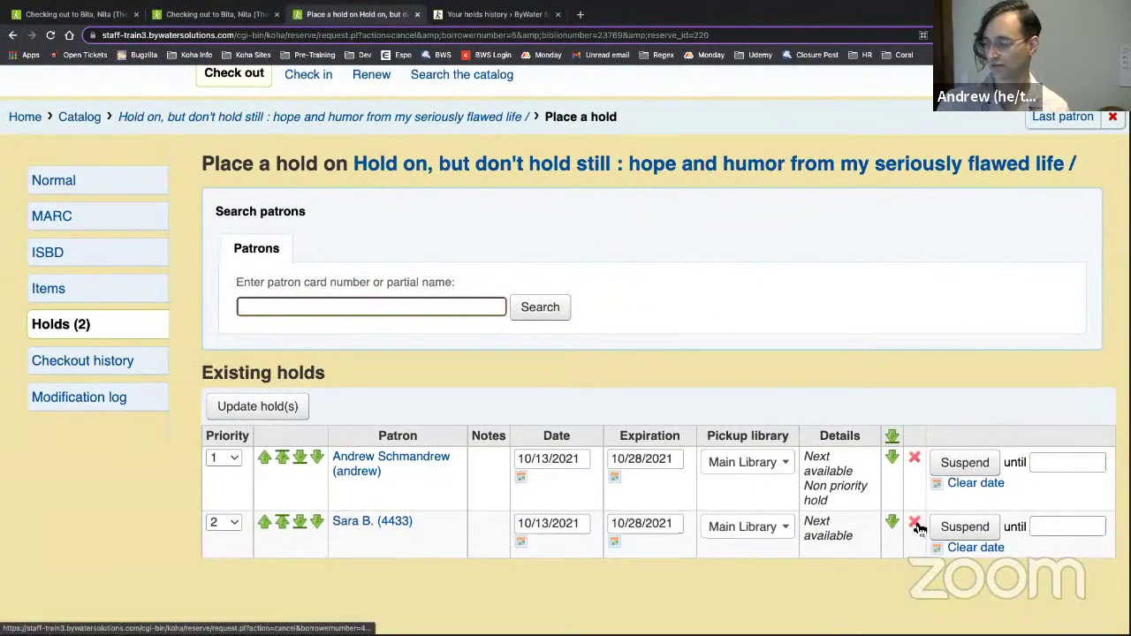
- Cancel the last regular hold at priority 2 and highlight the non-priority note on the remaining hold
{"action": "left_click", "coordinate": [915, 525]}
{"action": "left_click", "coordinate": [691, 248]}
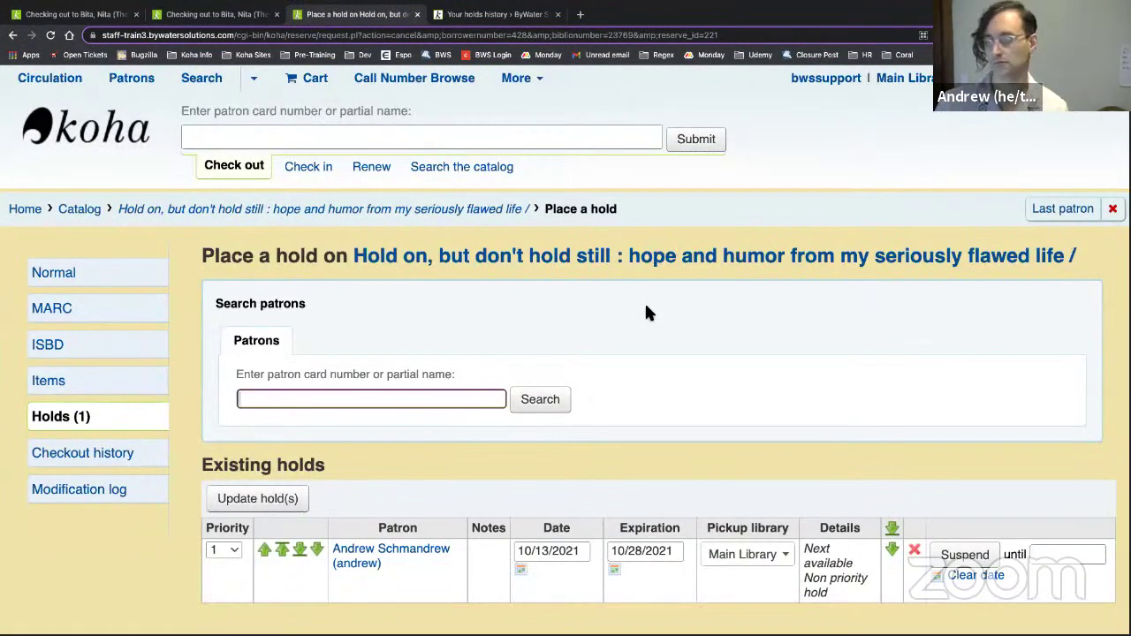
{"action": "scroll", "coordinate": [442, 479], "scroll_direction": "down", "scroll_amount": 1}
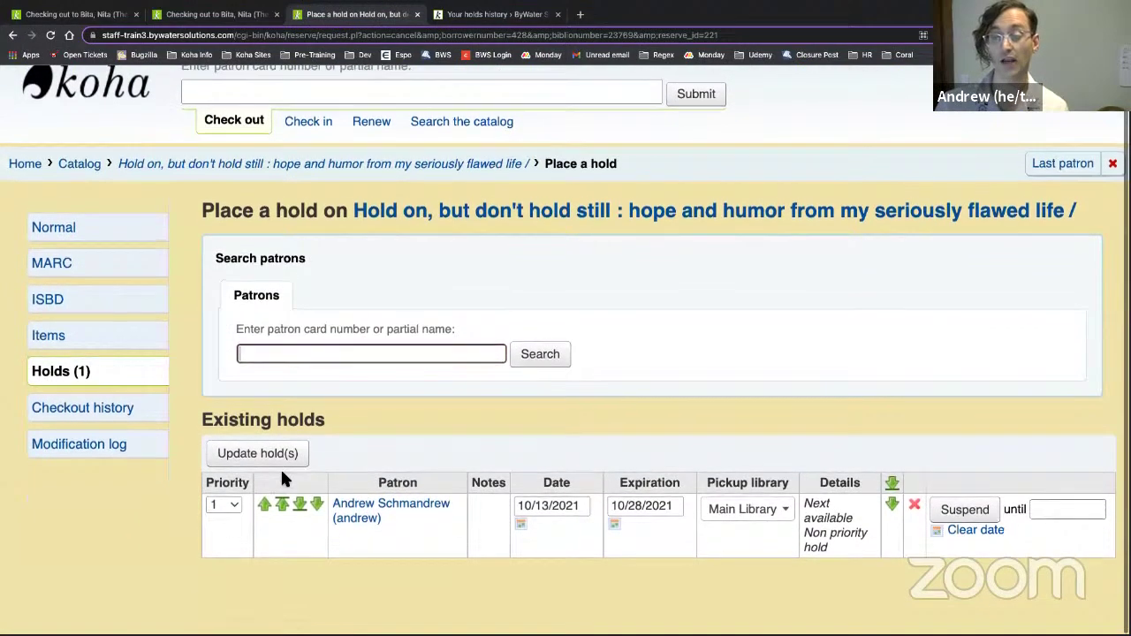
{"action": "left_click_drag", "start_coordinate": [856, 546], "coordinate": [802, 533]}
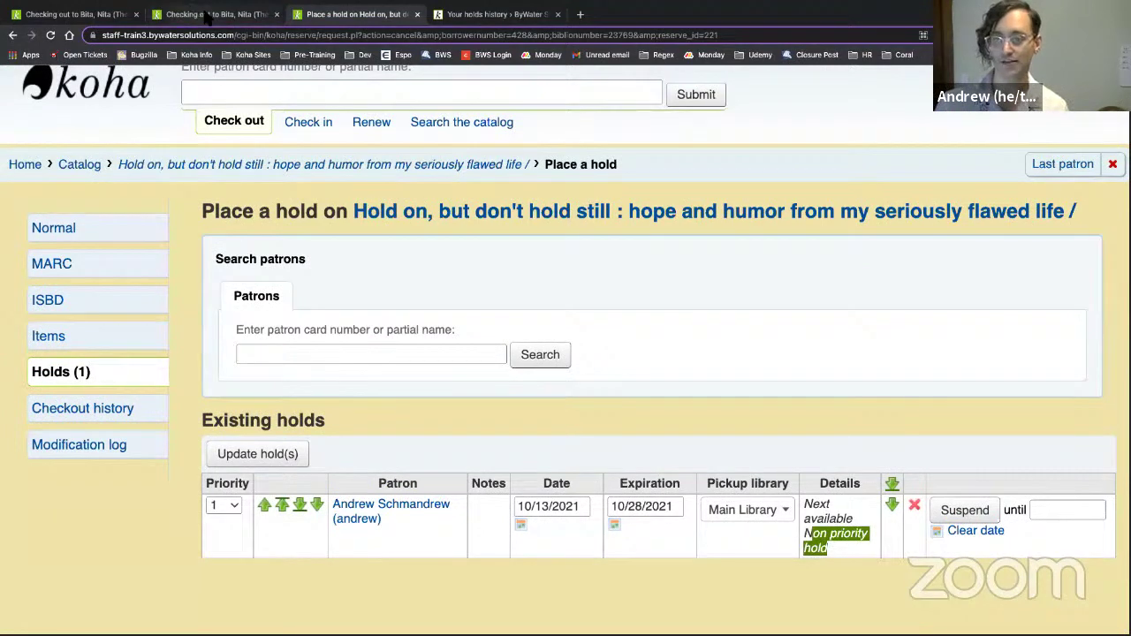
- Close the duplicate checkout tab and reload the patron's checkout page in the first tab
{"action": "left_click", "coordinate": [193, 17]}
{"action": "left_click", "coordinate": [277, 14]}
{"action": "left_click", "coordinate": [100, 16]}
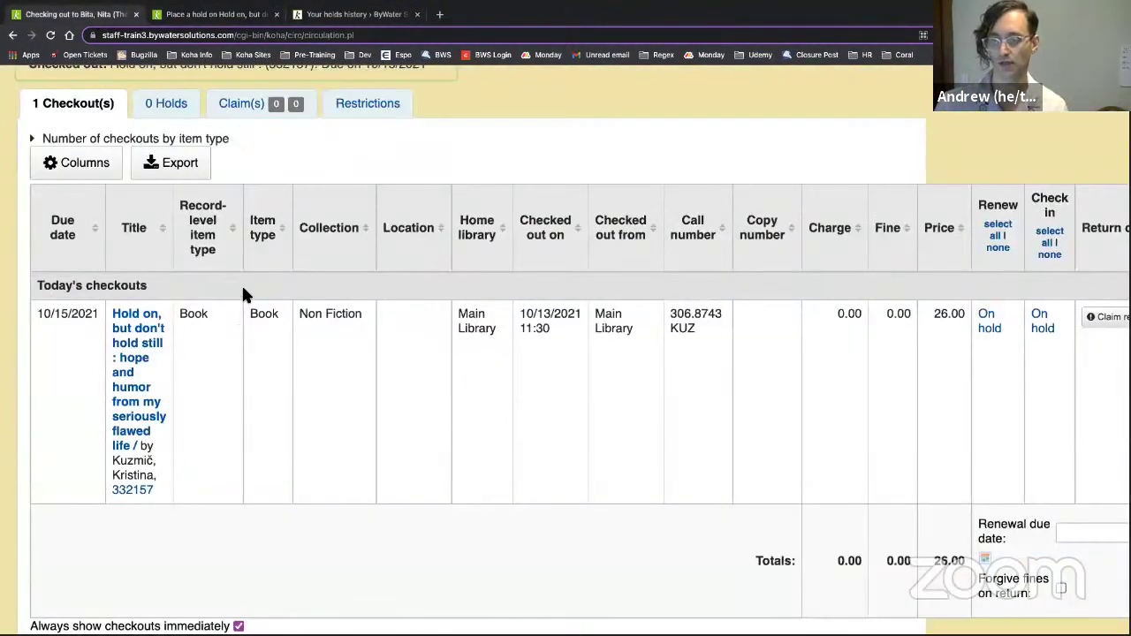
{"action": "left_click", "coordinate": [252, 35]}
{"action": "key", "text": "Return"}
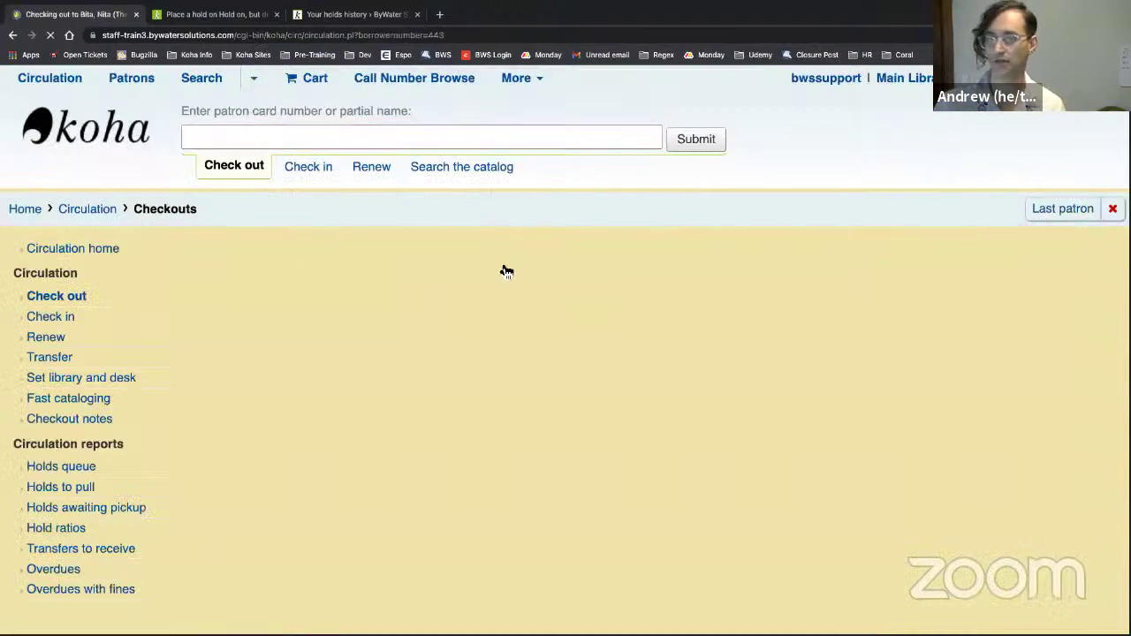
- Examine the renewals remaining for the book in the Renew column of the patron's checkouts table
{"action": "scroll", "coordinate": [484, 320], "scroll_direction": "down", "scroll_amount": 4}
{"action": "scroll", "coordinate": [643, 375], "scroll_direction": "down", "scroll_amount": 1}
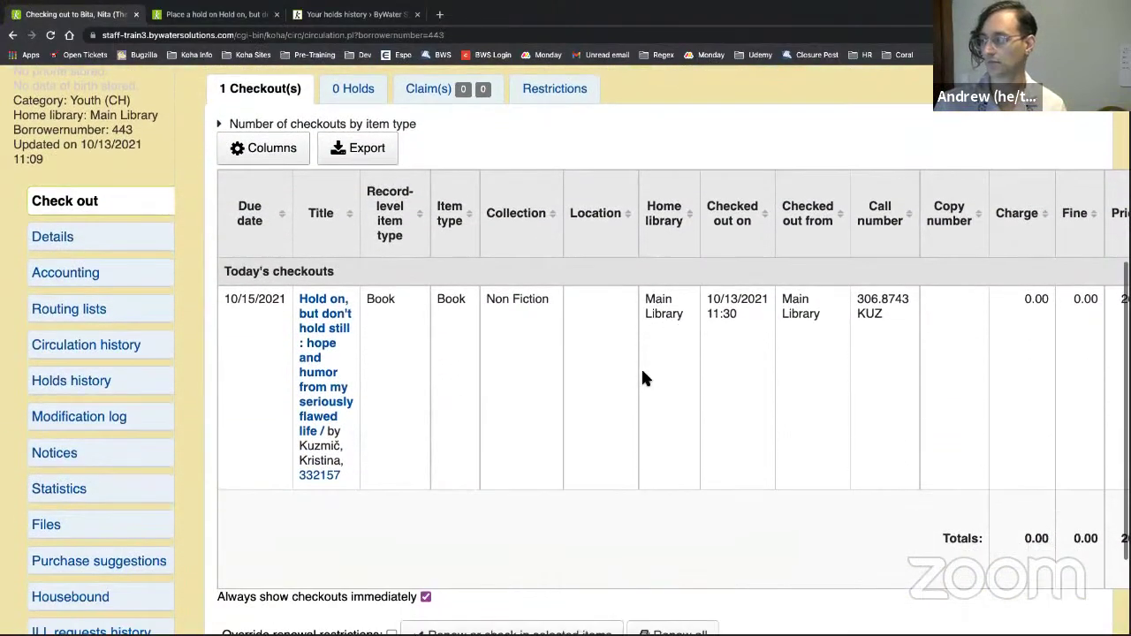
{"action": "scroll", "coordinate": [644, 375], "scroll_direction": "right", "scroll_amount": 3}
{"action": "left_click_drag", "start_coordinate": [967, 341], "coordinate": [884, 311]}
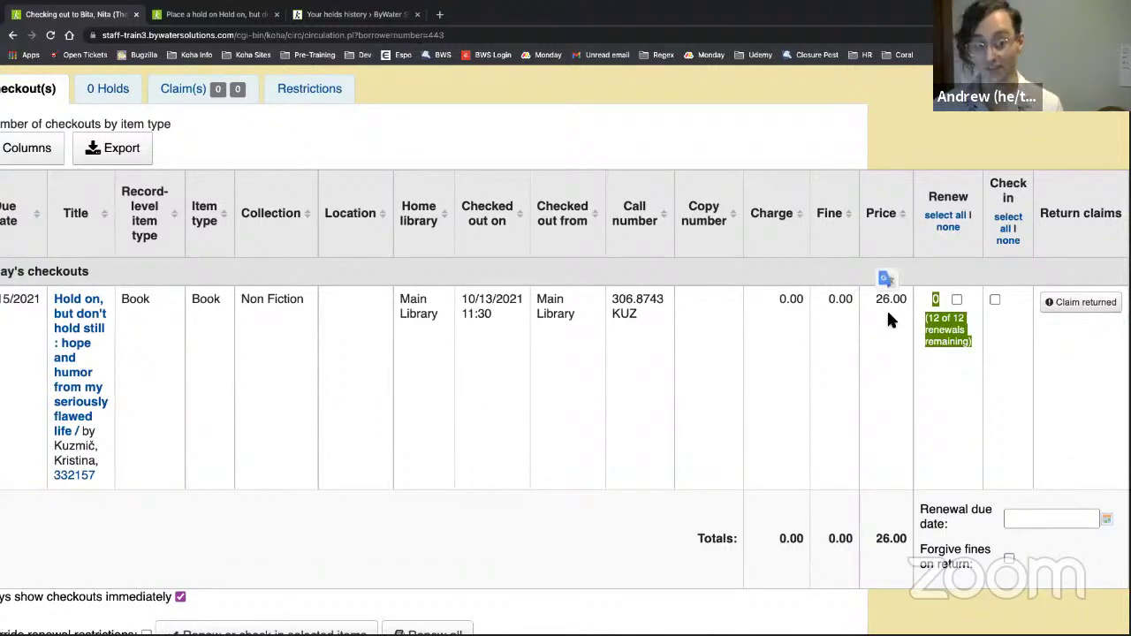
- On the title's holds page, look up another patron by card number and place a non-priority hold for the next available item
{"action": "left_click", "coordinate": [231, 15]}
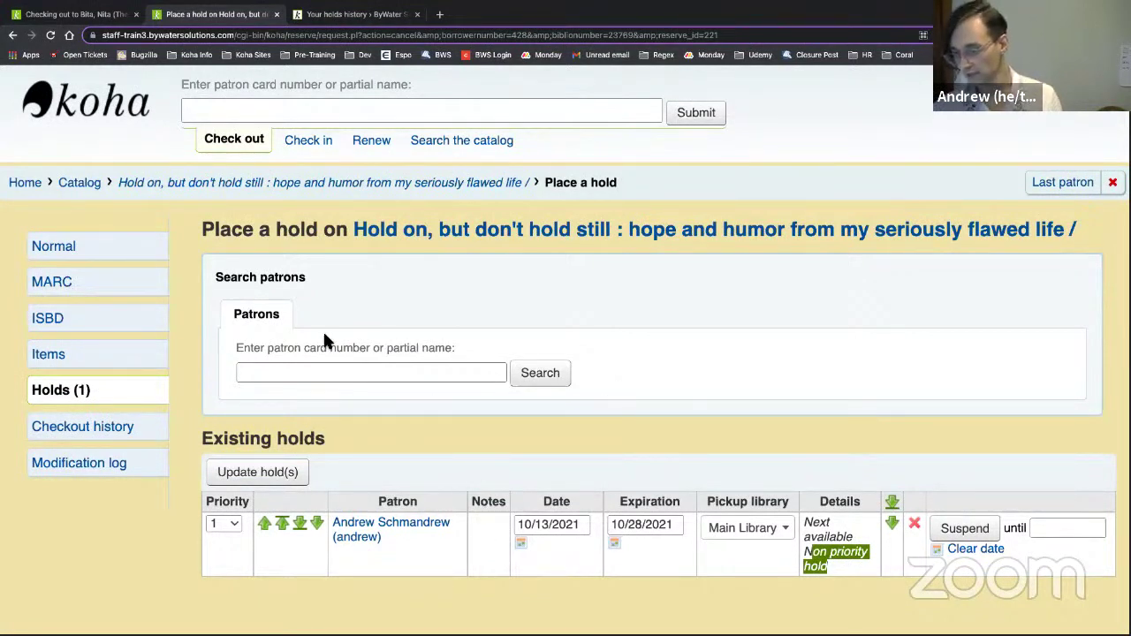
{"action": "left_click", "coordinate": [314, 369]}
{"action": "type", "text": "donnab"}
{"action": "key", "text": "Return"}
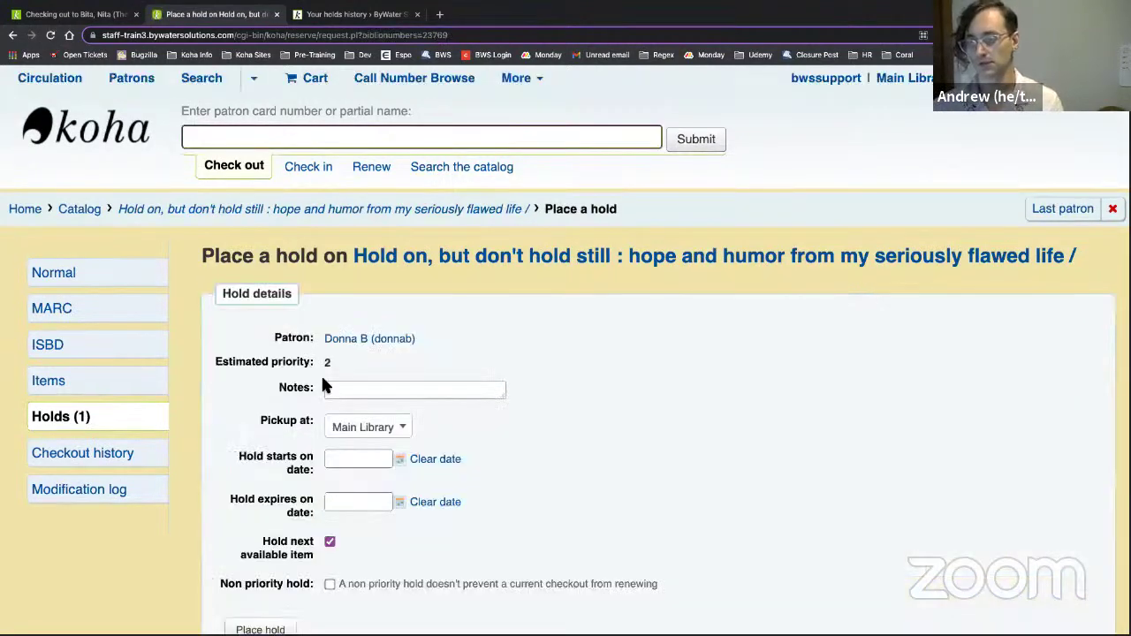
{"action": "scroll", "coordinate": [433, 477], "scroll_direction": "down", "scroll_amount": 2}
{"action": "scroll", "coordinate": [433, 477], "scroll_direction": "down", "scroll_amount": 1}
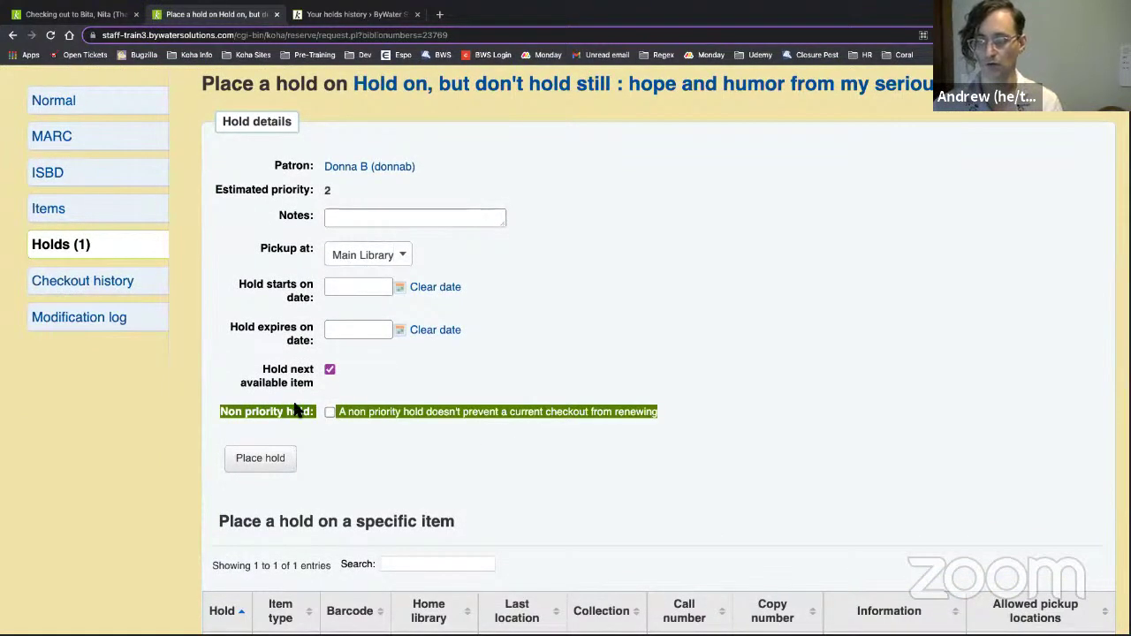
{"action": "left_click", "coordinate": [329, 413]}
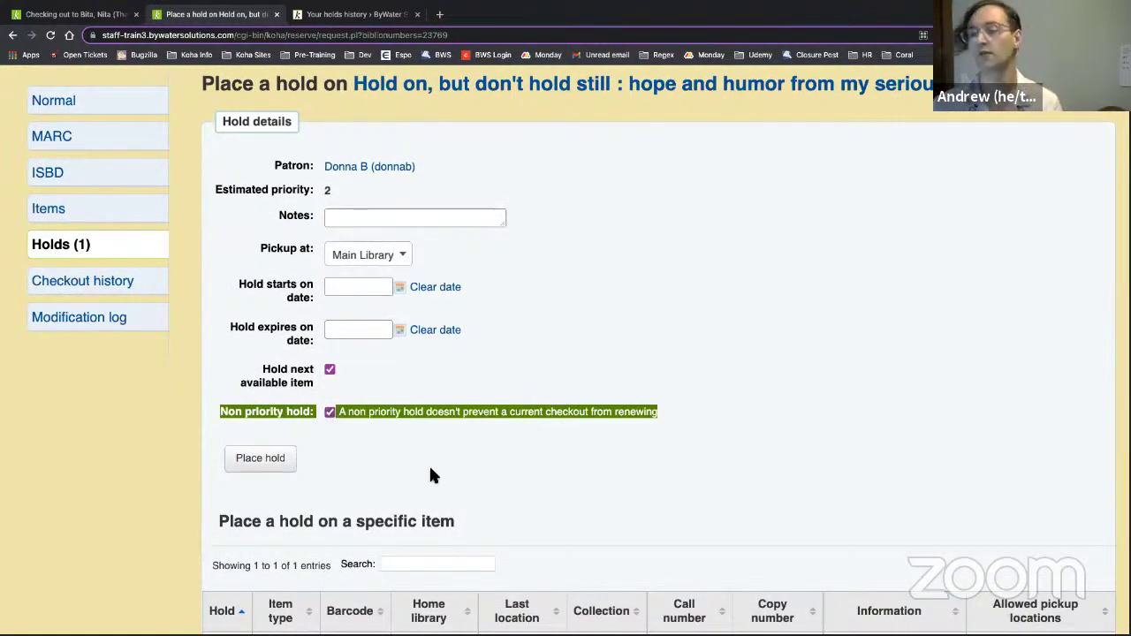
{"action": "left_click", "coordinate": [251, 460]}
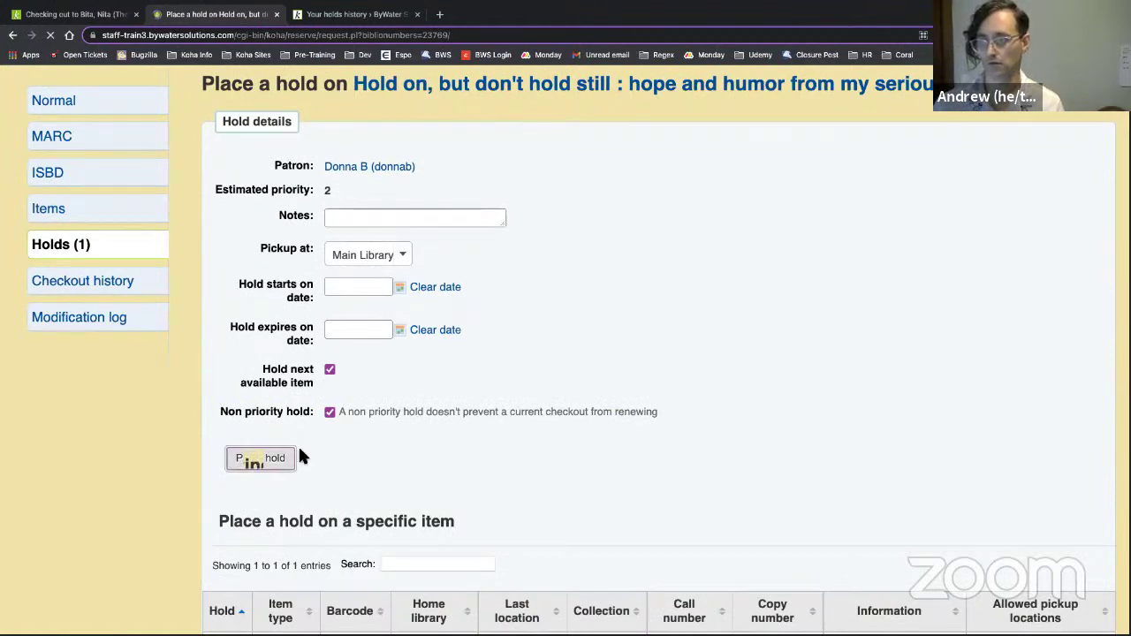
- Examine the existing holds, highlighting the non-priority note on the newly placed hold
{"action": "scroll", "coordinate": [618, 555], "scroll_direction": "down", "scroll_amount": 1}
{"action": "scroll", "coordinate": [619, 555], "scroll_direction": "down", "scroll_amount": 1}
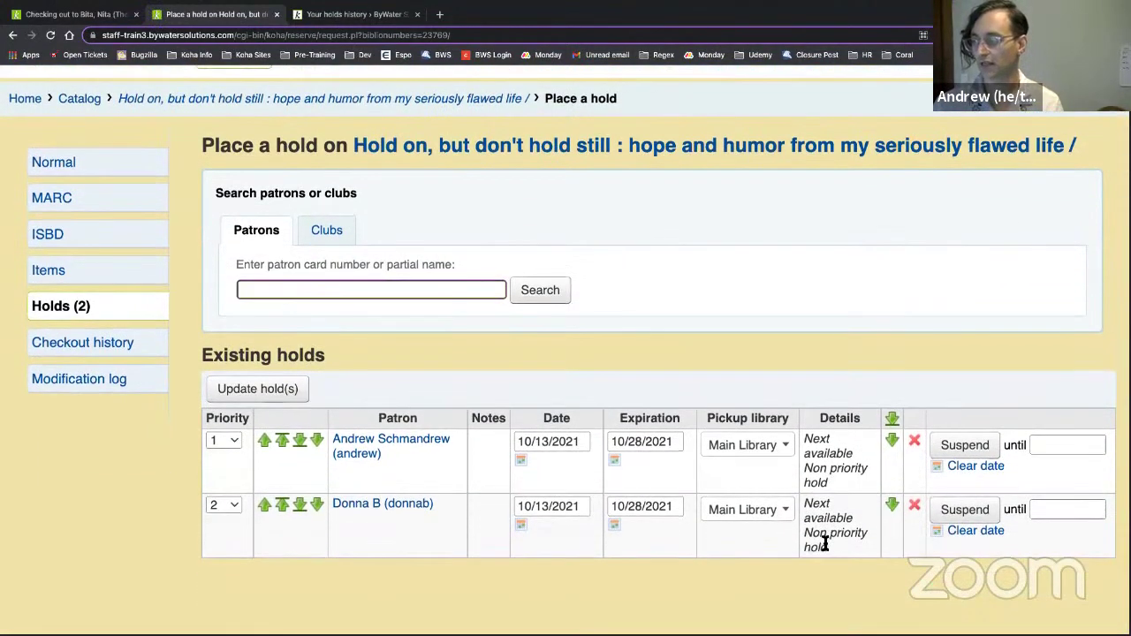
{"action": "left_click_drag", "start_coordinate": [827, 546], "coordinate": [800, 534]}
{"action": "left_click", "coordinate": [863, 604]}
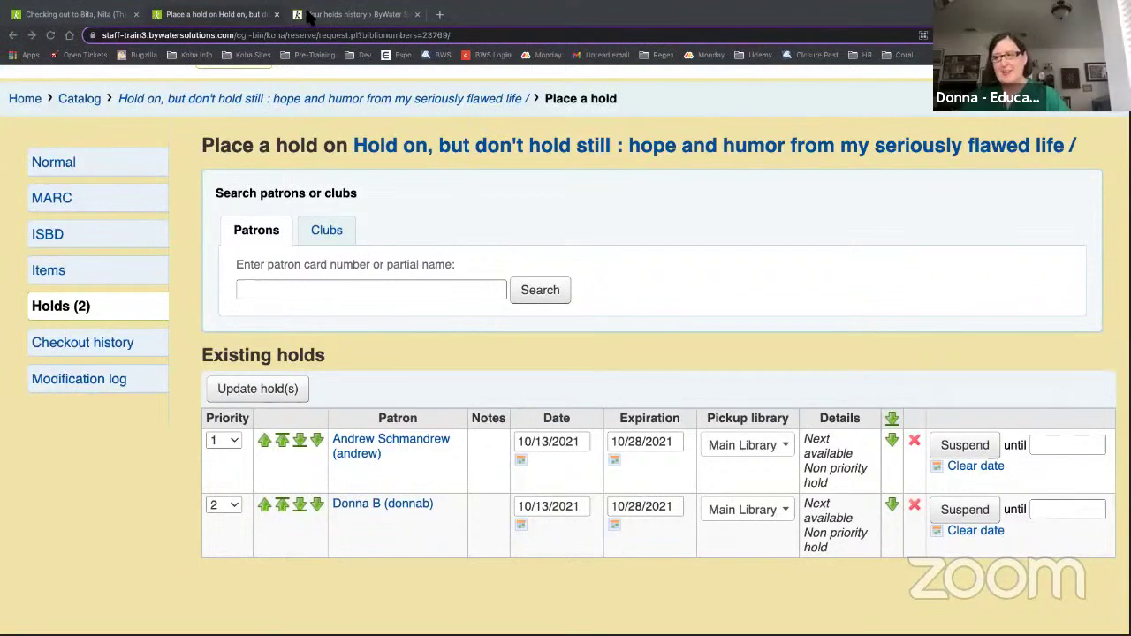
- Switch to the OPAC tab and log the current patron out
{"action": "left_click", "coordinate": [309, 15]}
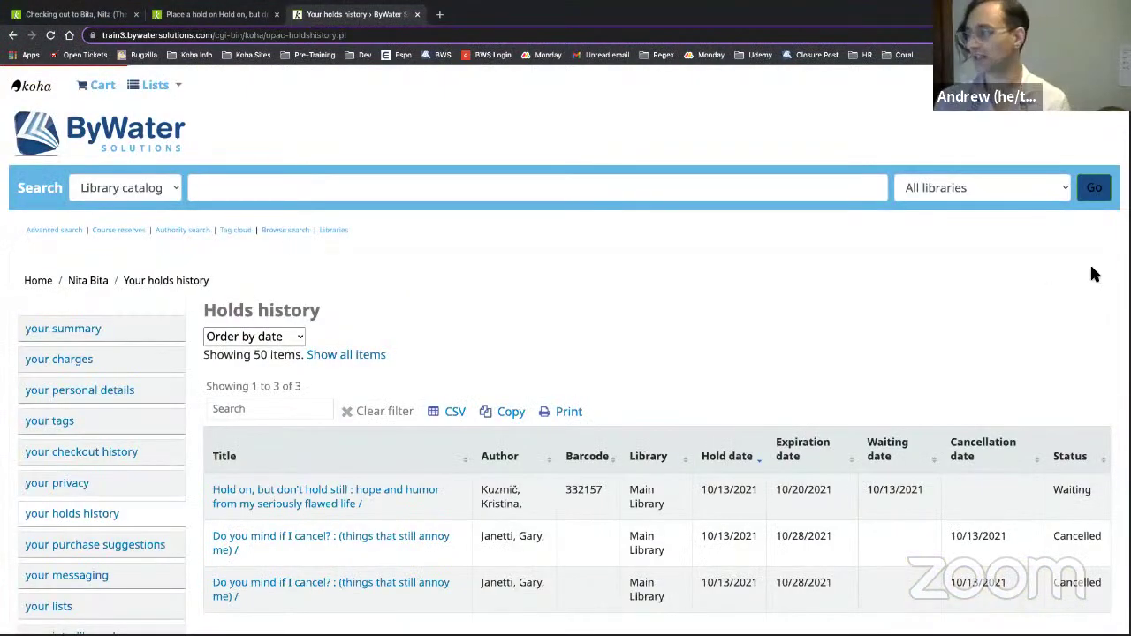
{"action": "left_click", "coordinate": [1052, 85]}
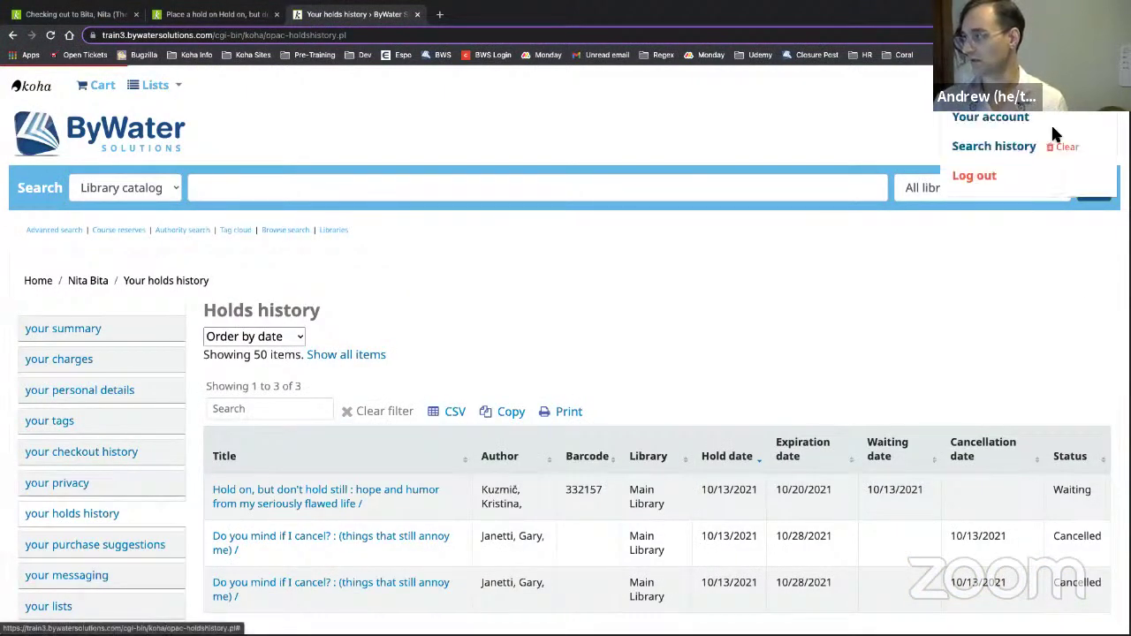
{"action": "left_click", "coordinate": [1005, 179]}
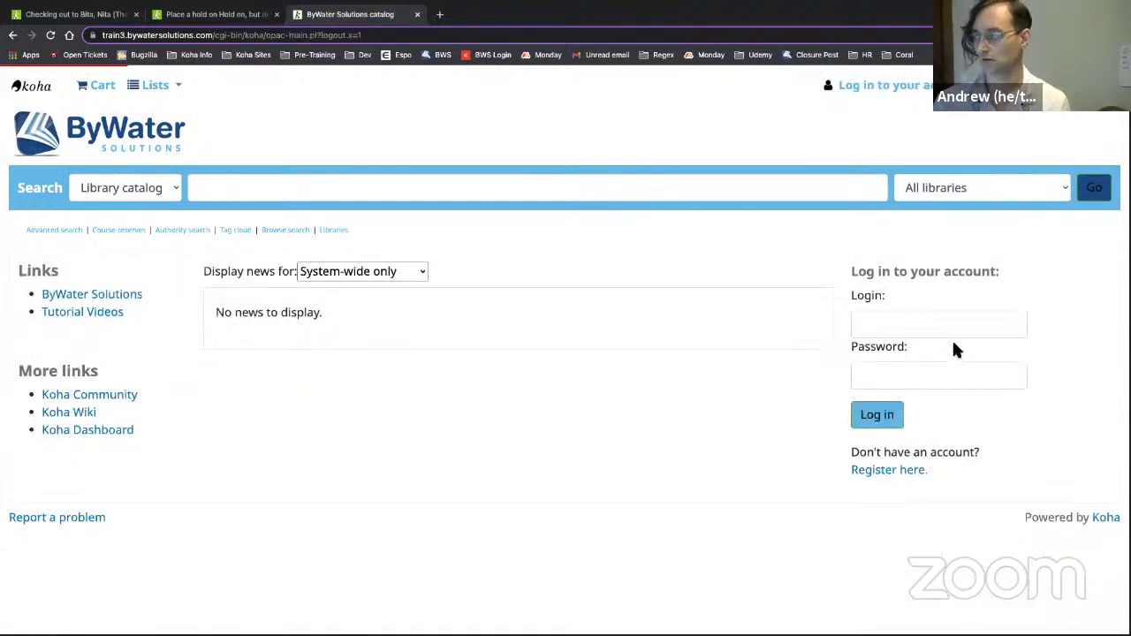
- Log in to the OPAC with another patron's username and password, dismiss the password-saving offer, and view their holds list
{"action": "left_click", "coordinate": [896, 327]}
{"action": "type", "text": "andrew"}
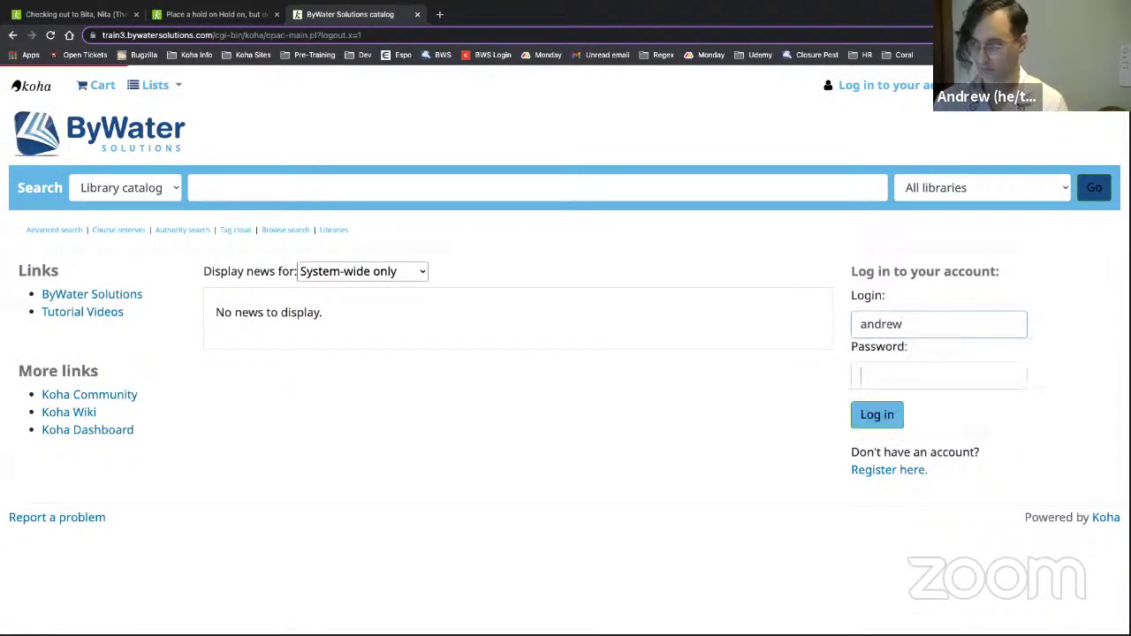
{"action": "key", "text": "Tab"}
{"action": "type", "text": "******"}
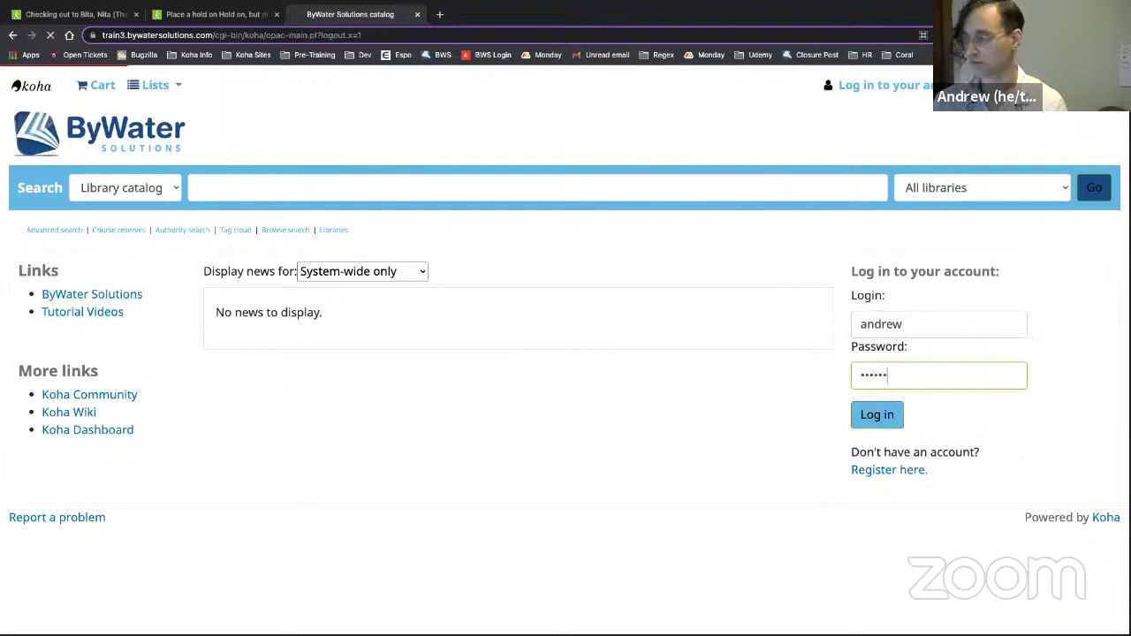
{"action": "key", "text": "Return"}
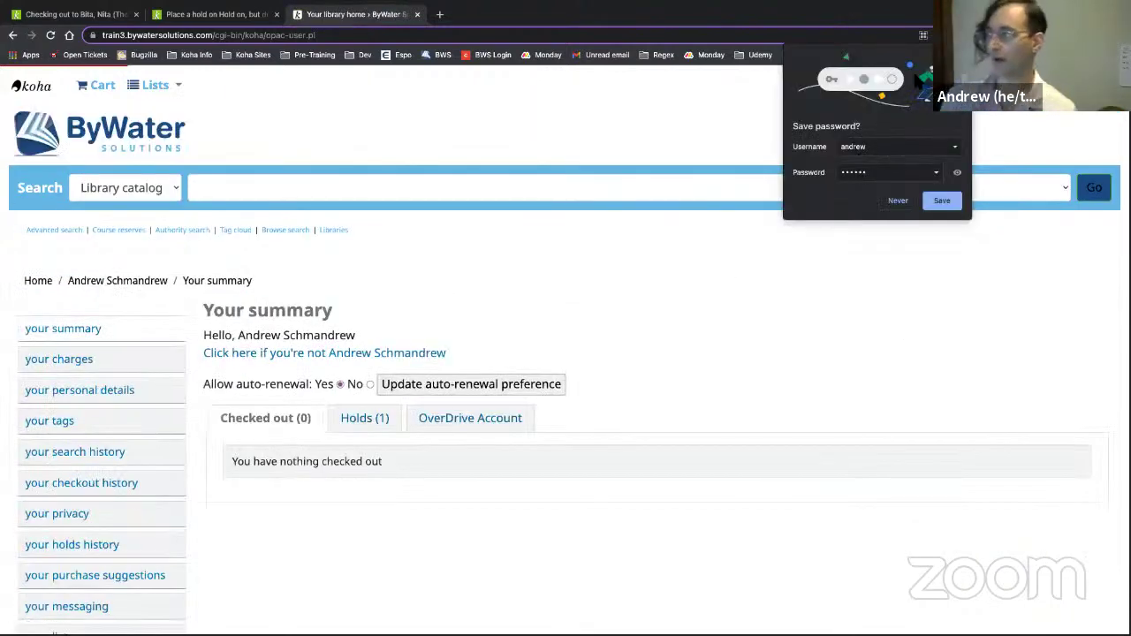
{"action": "key", "text": "Escape"}
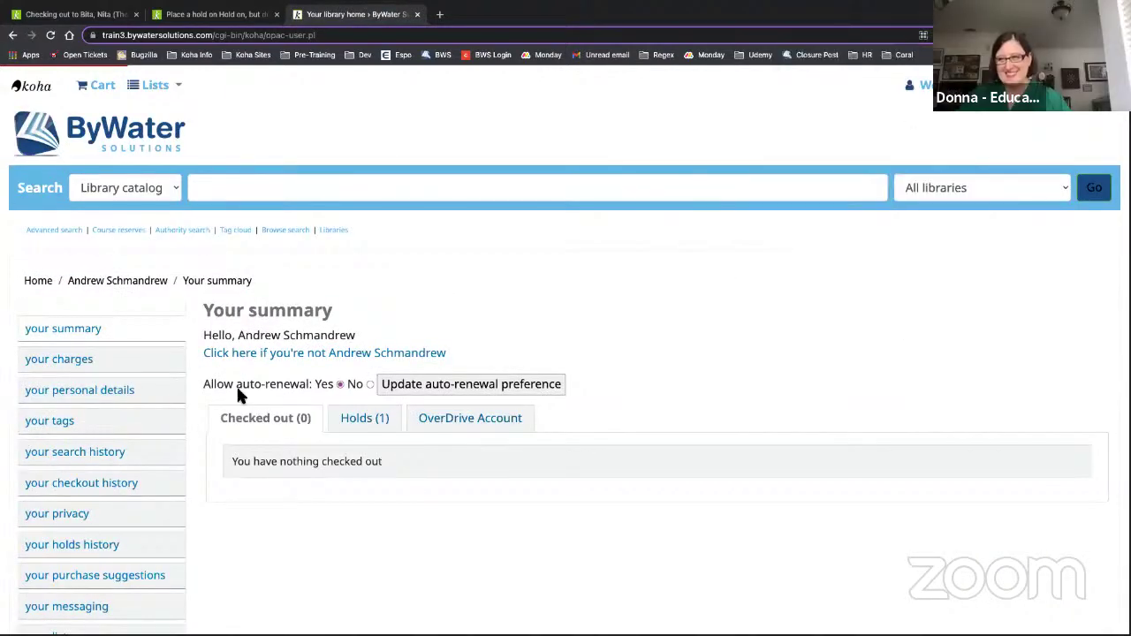
{"action": "left_click", "coordinate": [389, 422]}
{"action": "scroll", "coordinate": [743, 461], "scroll_direction": "down", "scroll_amount": 1}
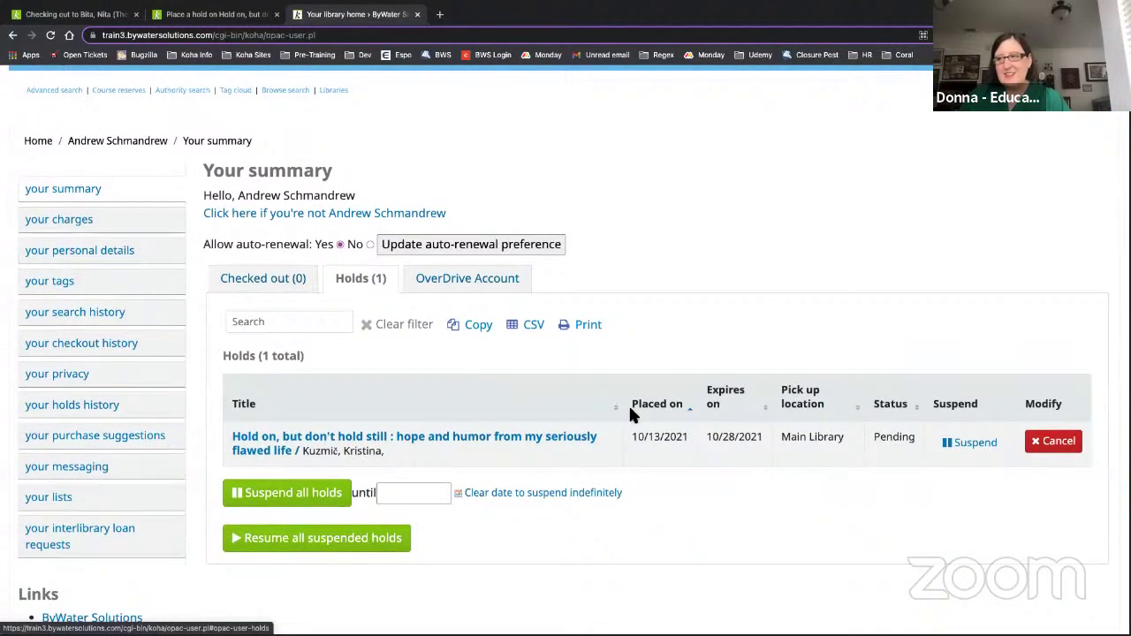
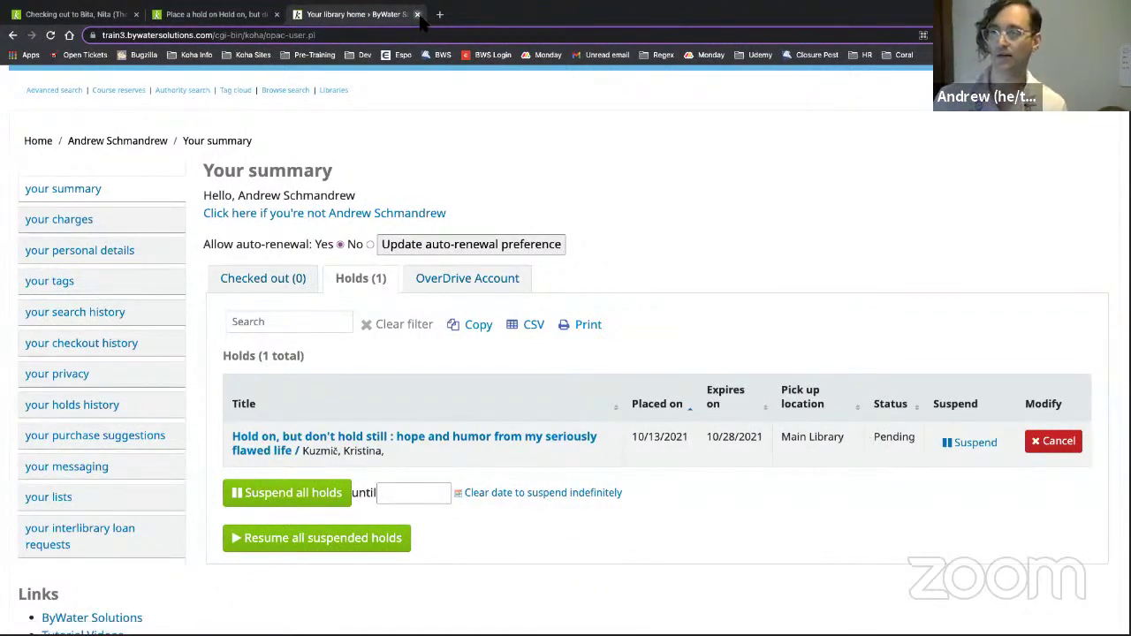
- Close the OPAC and title holds tabs and return to the start of the patron's checkout page
{"action": "left_click", "coordinate": [288, 15]}
{"action": "left_click", "coordinate": [277, 14]}
{"action": "left_click", "coordinate": [276, 14]}
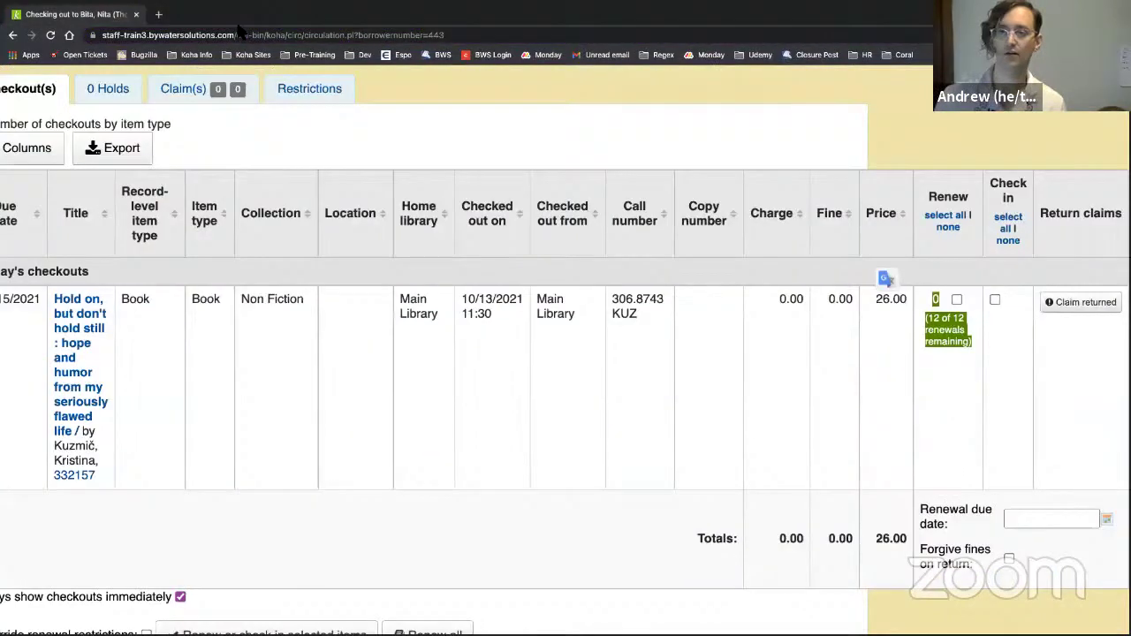
{"action": "scroll", "coordinate": [253, 227], "scroll_direction": "left", "scroll_amount": 3}
{"action": "scroll", "coordinate": [265, 247], "scroll_direction": "up", "scroll_amount": 5}
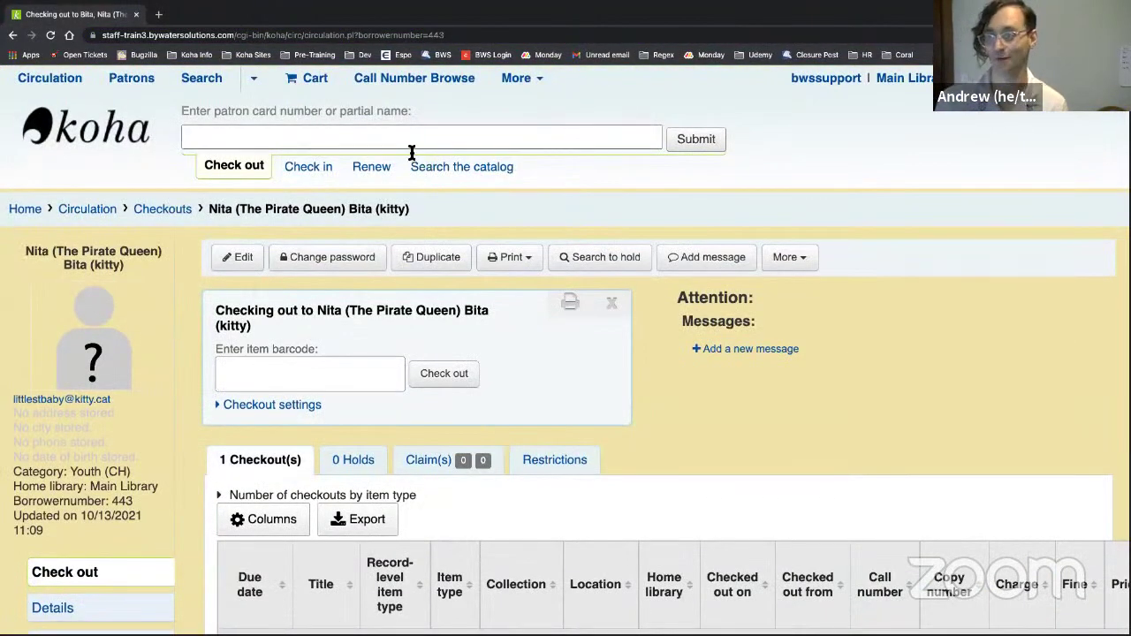
- Go to Koha administration and search the system preferences for "whenlost"
{"action": "left_click", "coordinate": [530, 92]}
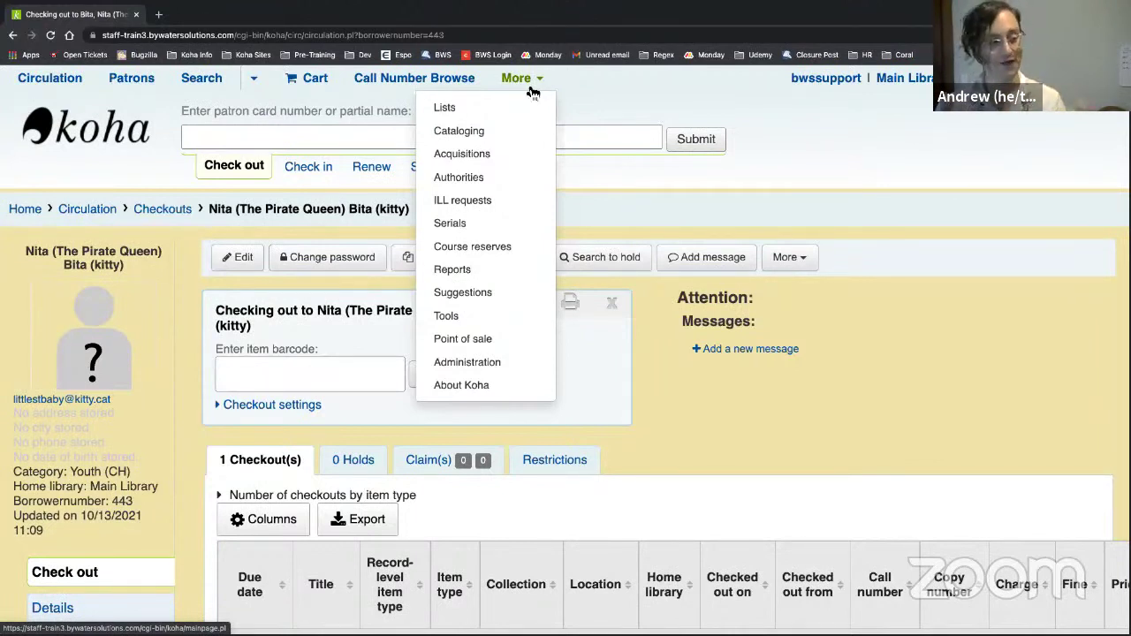
{"action": "left_click", "coordinate": [779, 402]}
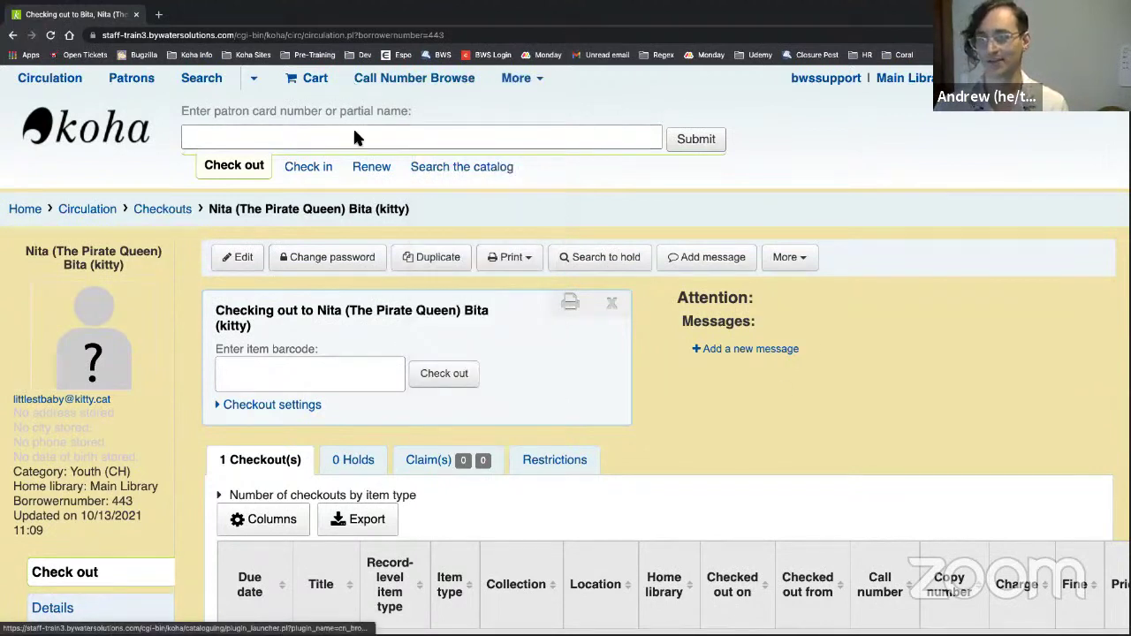
{"action": "left_click", "coordinate": [525, 78]}
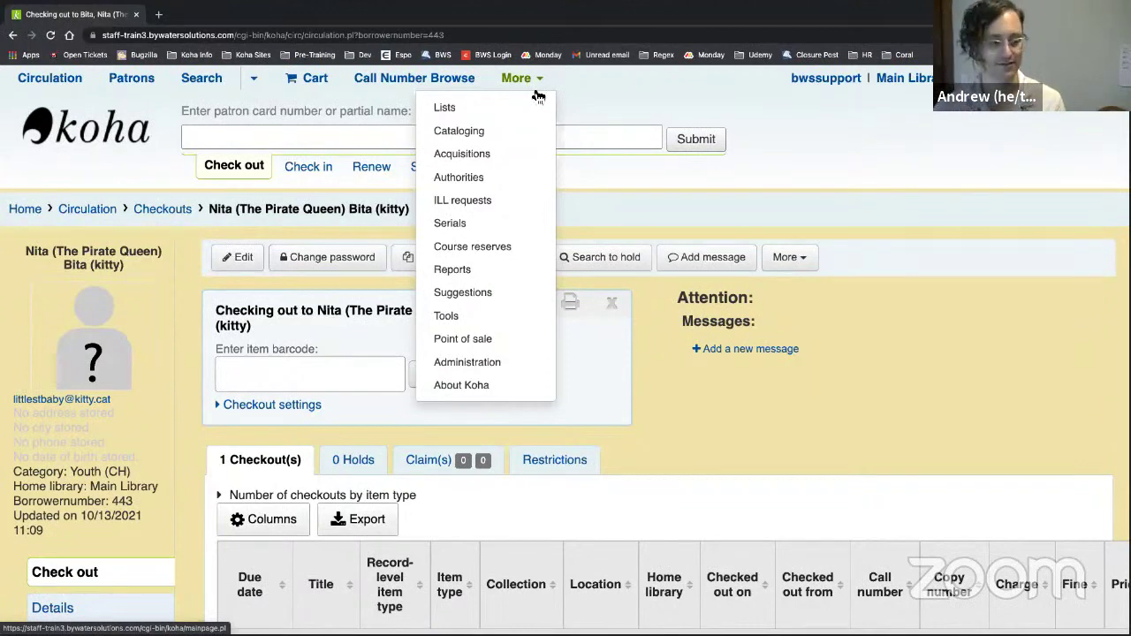
{"action": "left_click", "coordinate": [486, 363]}
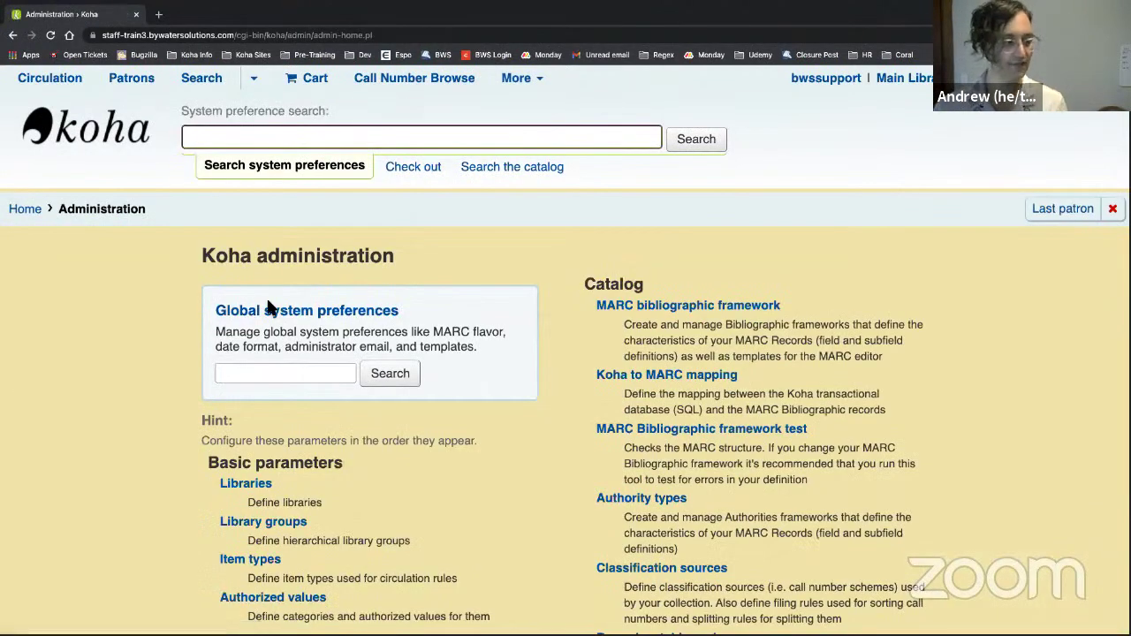
{"action": "left_click", "coordinate": [262, 144]}
{"action": "type", "text": "whenlost"}
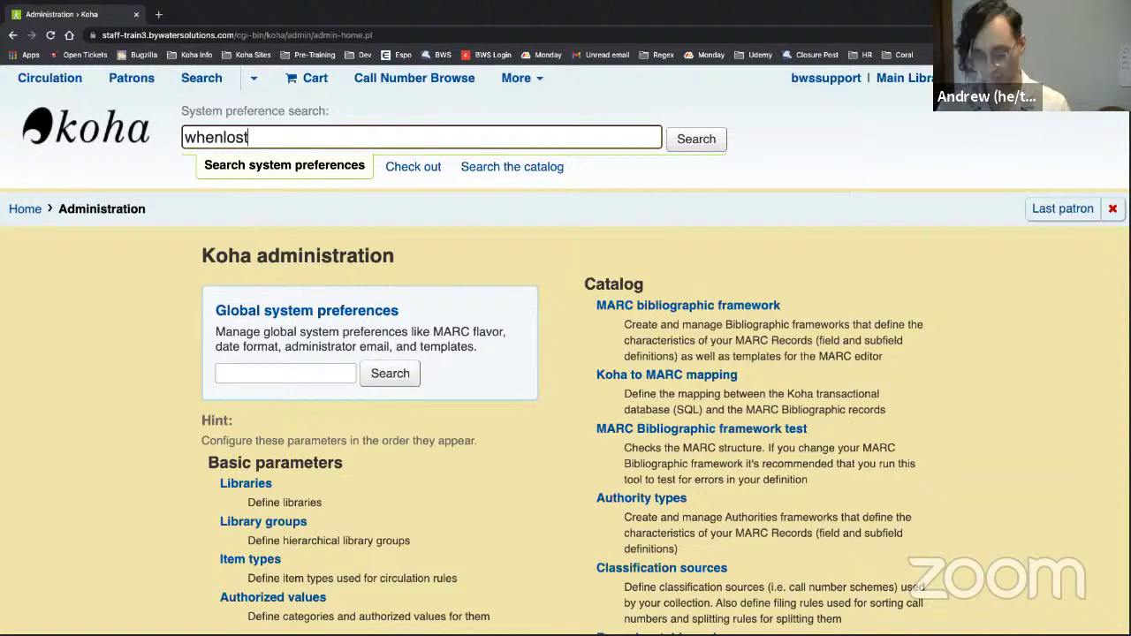
{"action": "key", "text": "Return"}
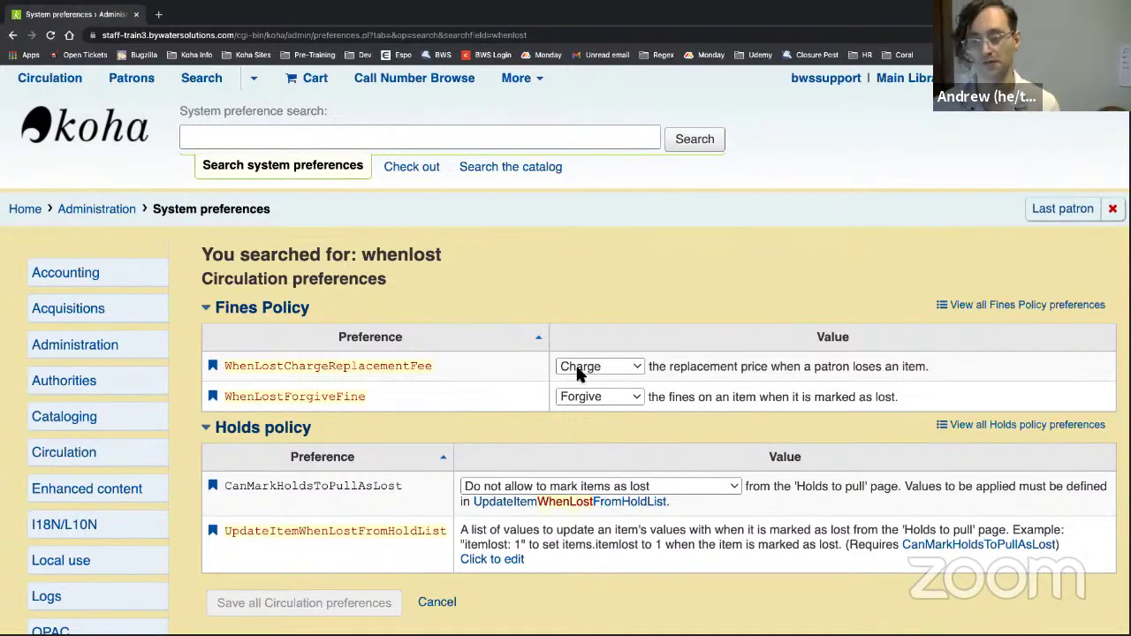
- Examine the WhenLostForgiveFine preference, highlighting the word "fines" in its description
{"action": "scroll", "coordinate": [316, 434], "scroll_direction": "down", "scroll_amount": 2}
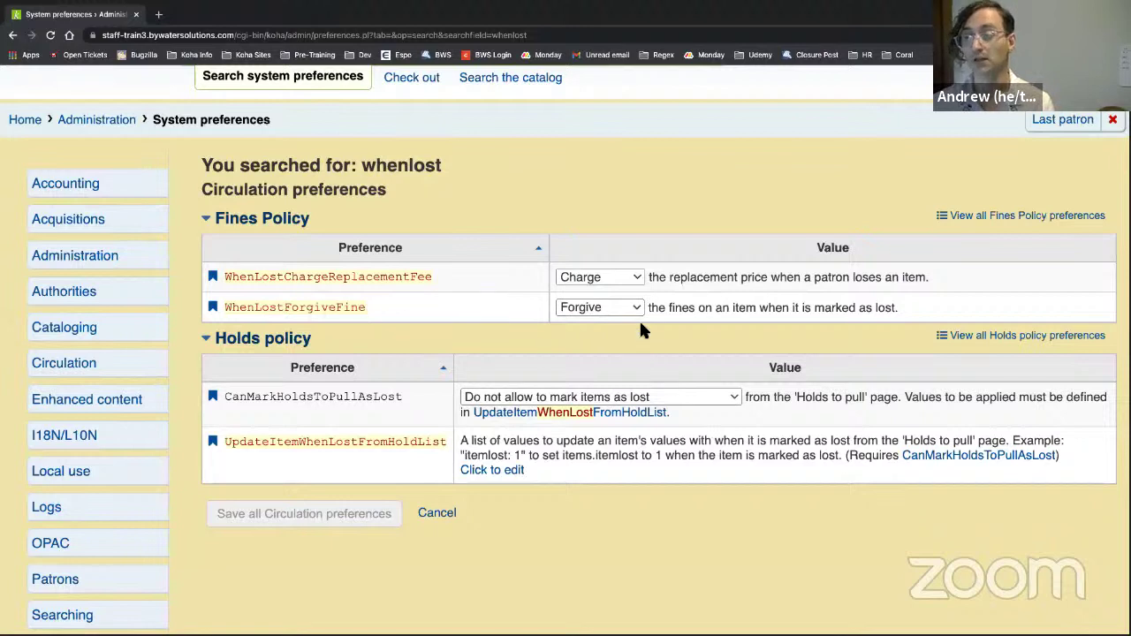
{"action": "left_click_drag", "start_coordinate": [670, 309], "coordinate": [694, 310]}
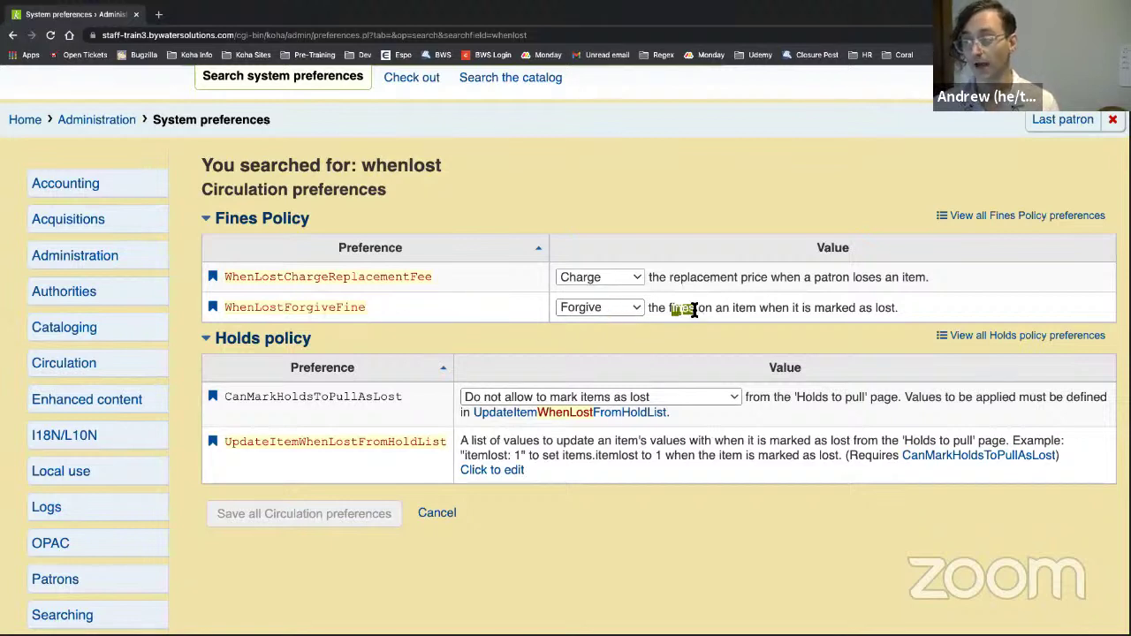
{"action": "left_click", "coordinate": [874, 308]}
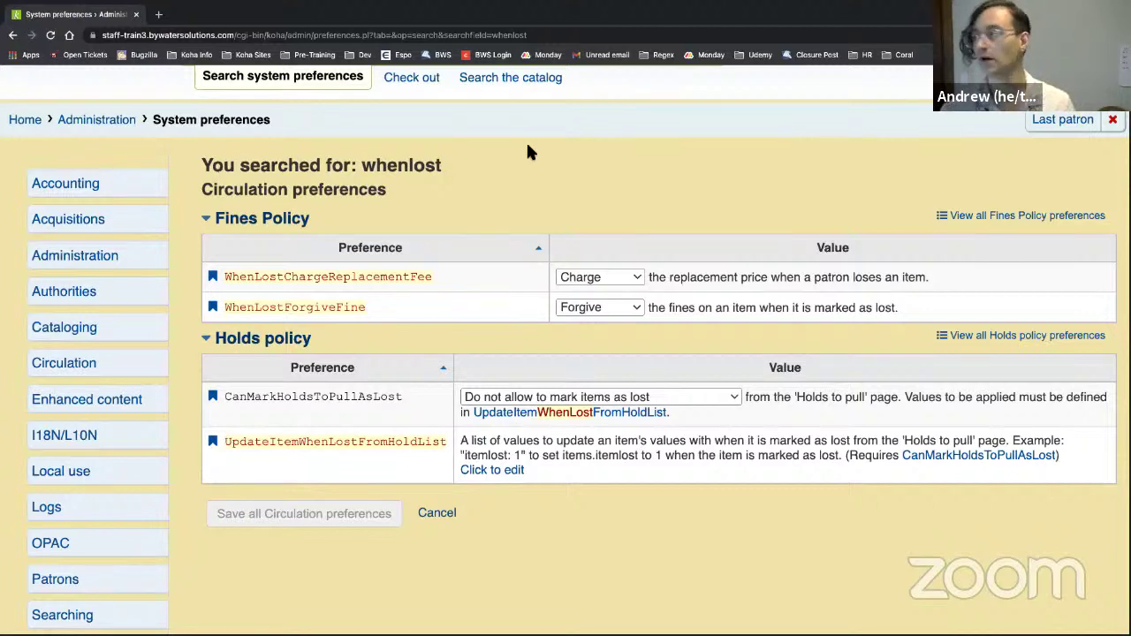
- Look up a different patron by first name in the checkout search and open their checkout page
{"action": "scroll", "coordinate": [528, 152], "scroll_direction": "up", "scroll_amount": 2}
{"action": "type", "text": "magnus"}
{"action": "key", "text": "Return"}
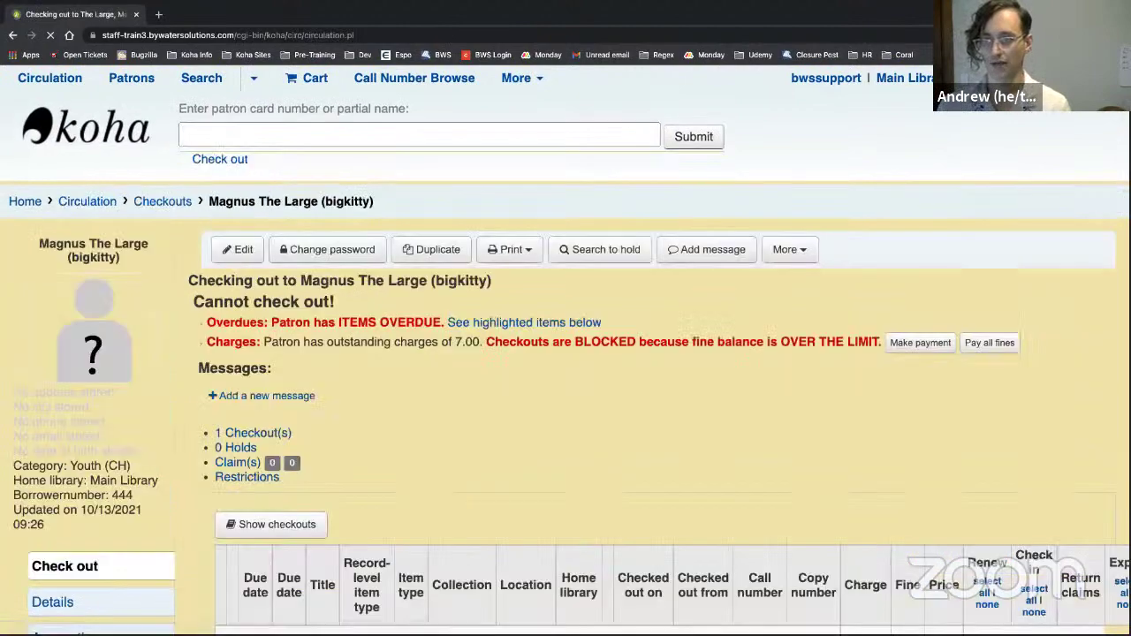
- Open the details of the patron's overdue copy of Lost in a separate tab, set its lost status to Lost, and return to the checkout page
{"action": "scroll", "coordinate": [358, 334], "scroll_direction": "down", "scroll_amount": 4}
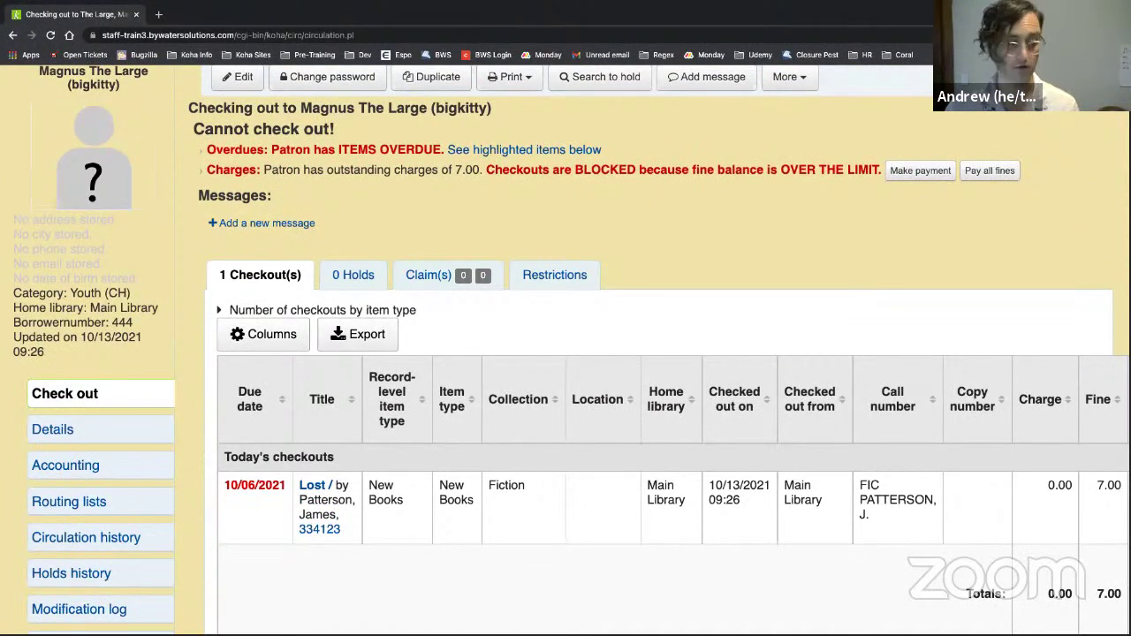
{"action": "right_click", "coordinate": [324, 528]}
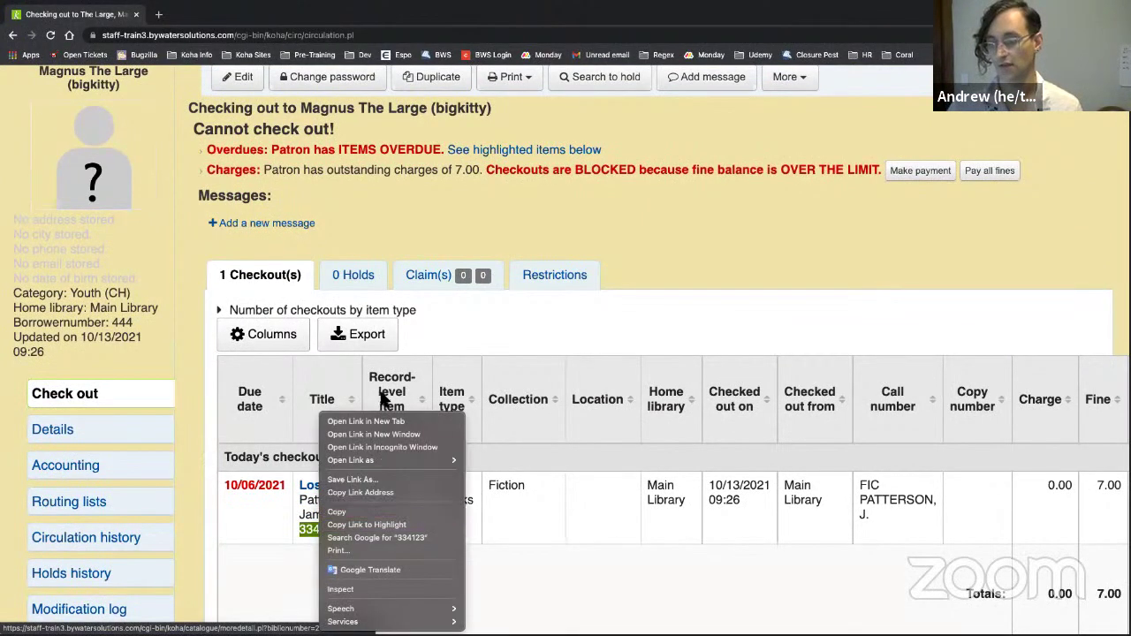
{"action": "left_click", "coordinate": [382, 422]}
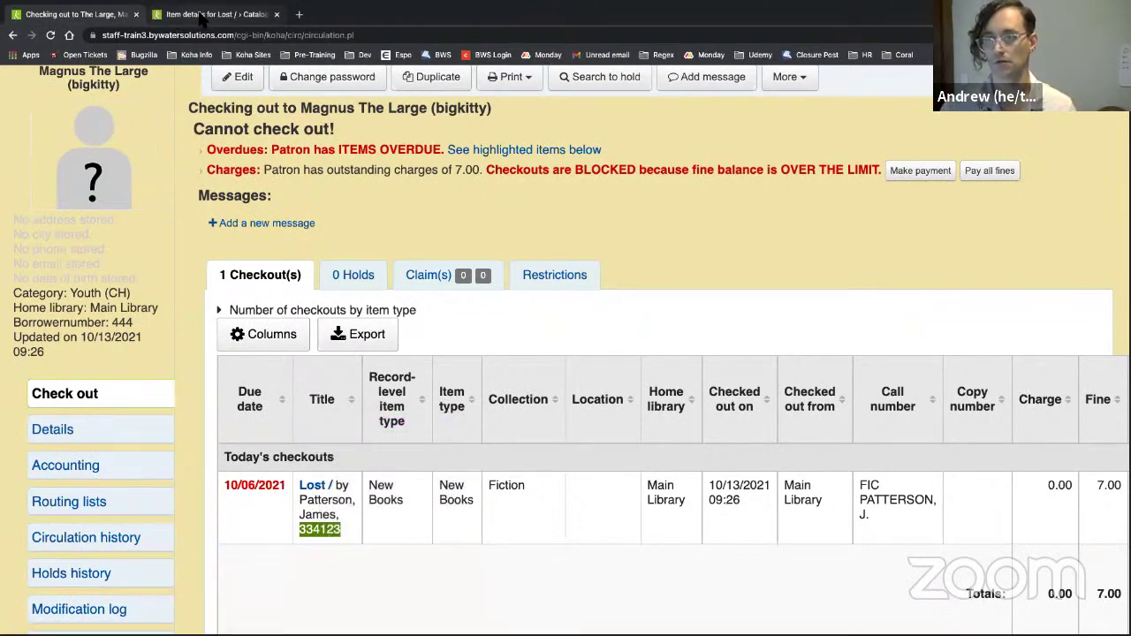
{"action": "key", "text": "ctrl+Tab"}
{"action": "scroll", "coordinate": [441, 543], "scroll_direction": "down", "scroll_amount": 8}
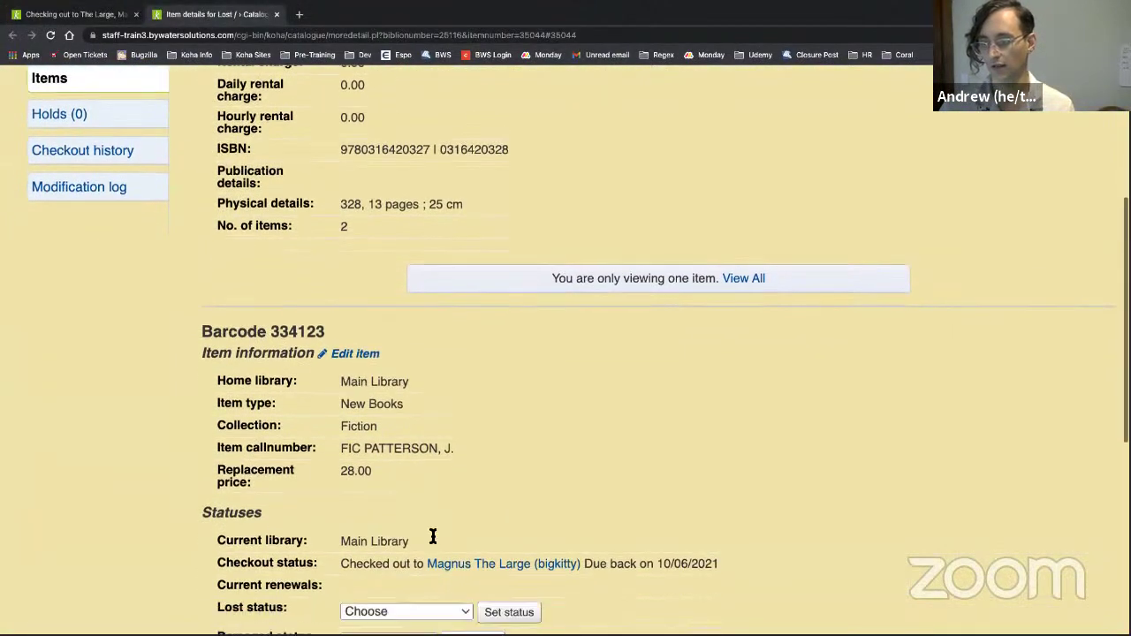
{"action": "left_click", "coordinate": [384, 190]}
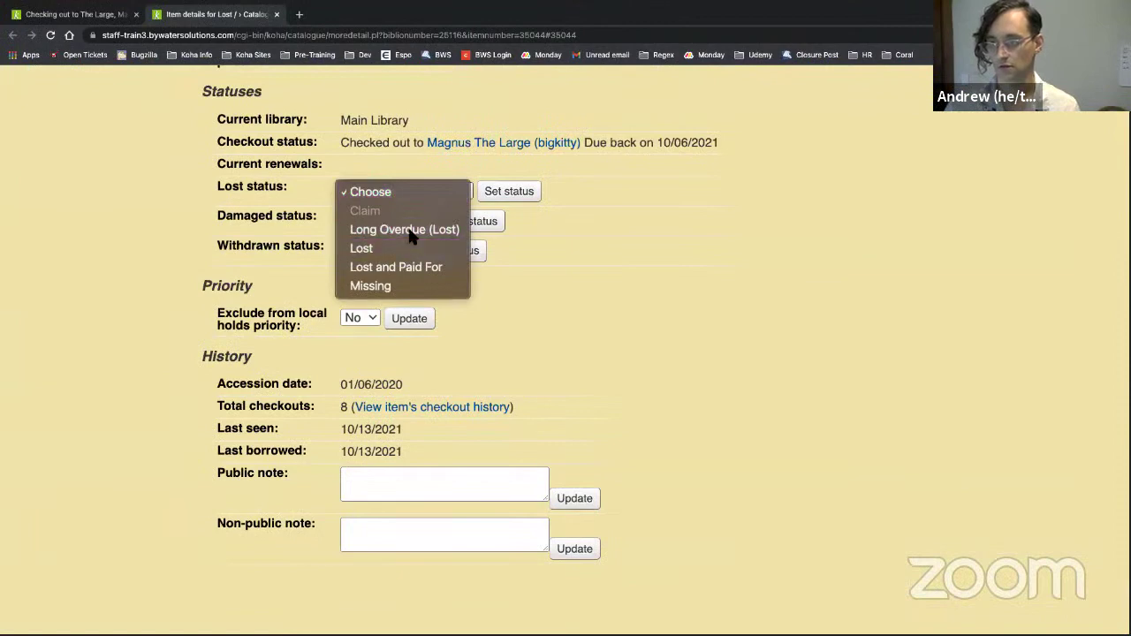
{"action": "left_click", "coordinate": [389, 244]}
{"action": "left_click", "coordinate": [523, 192]}
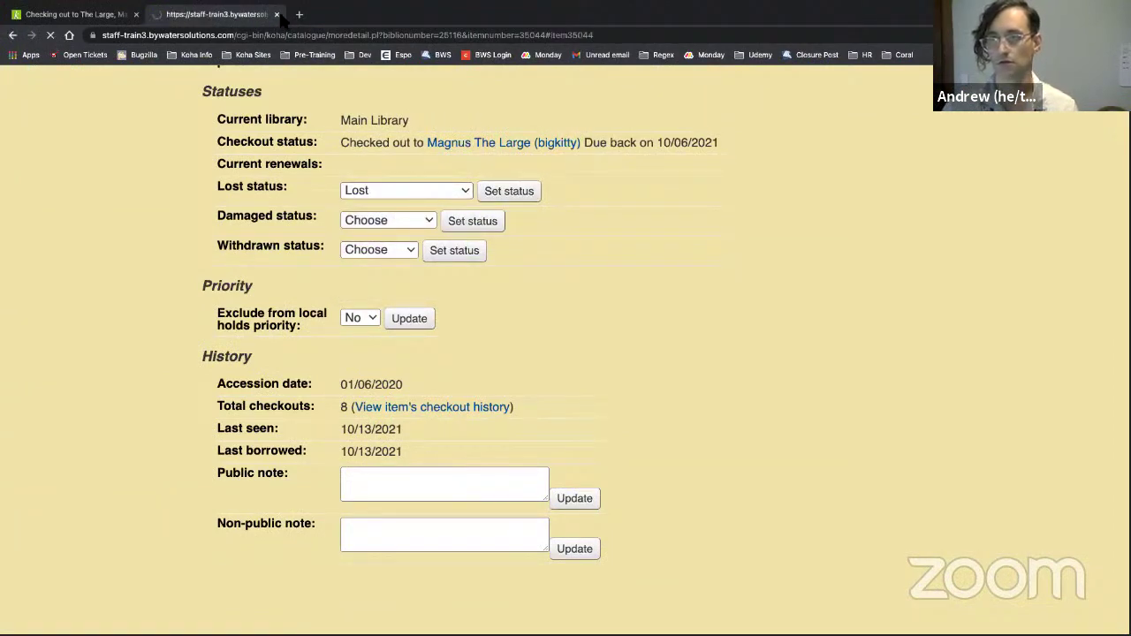
{"action": "left_click", "coordinate": [124, 15]}
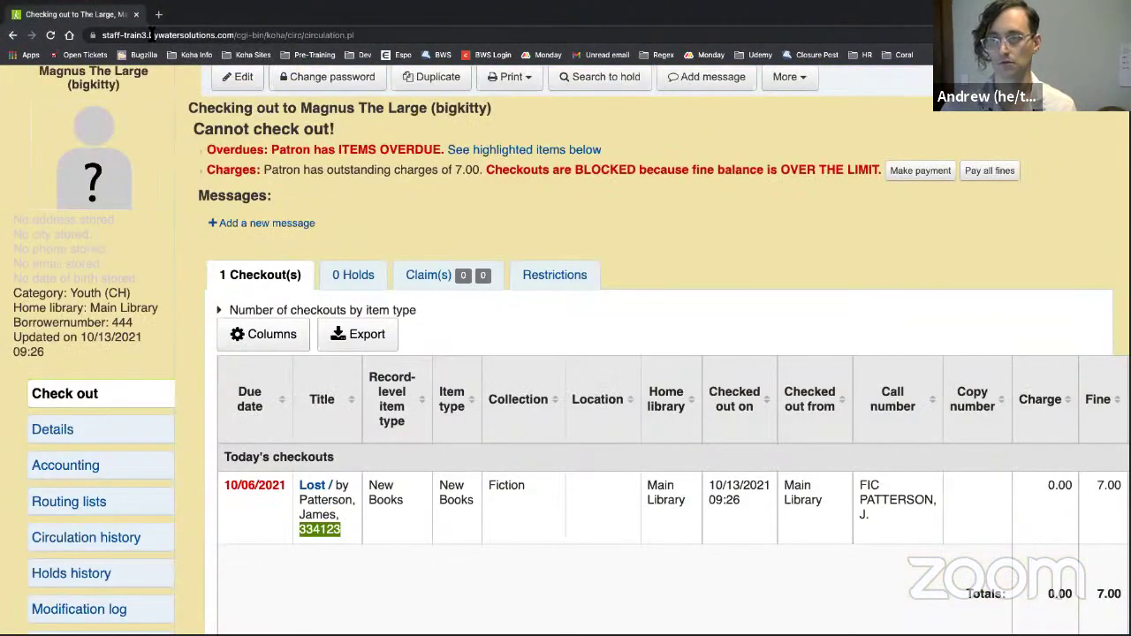
- Open the patron's accounting page and highlight the amount charged for the lost item
{"action": "left_click", "coordinate": [128, 475]}
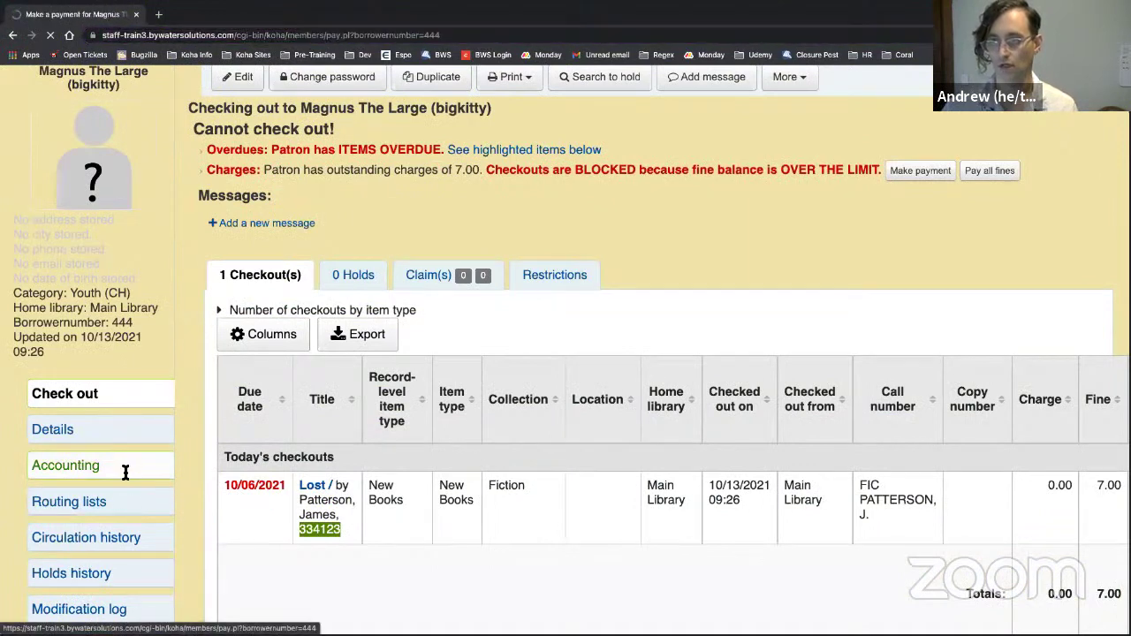
{"action": "scroll", "coordinate": [605, 459], "scroll_direction": "down", "scroll_amount": 1}
{"action": "scroll", "coordinate": [598, 446], "scroll_direction": "down", "scroll_amount": 1}
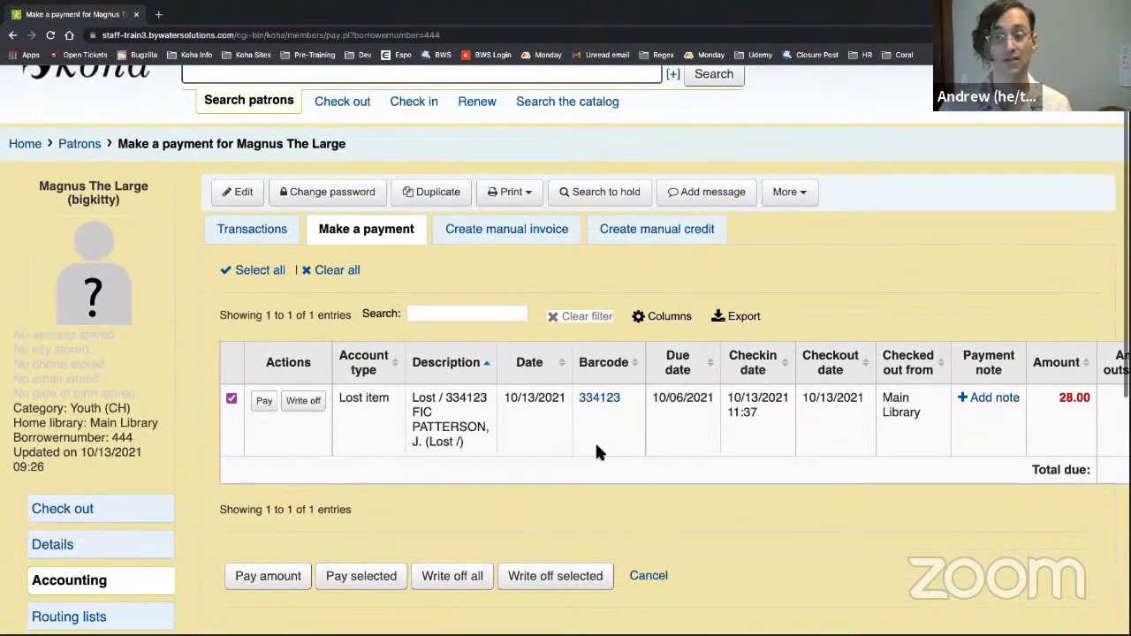
{"action": "left_click_drag", "start_coordinate": [1092, 399], "coordinate": [1063, 402]}
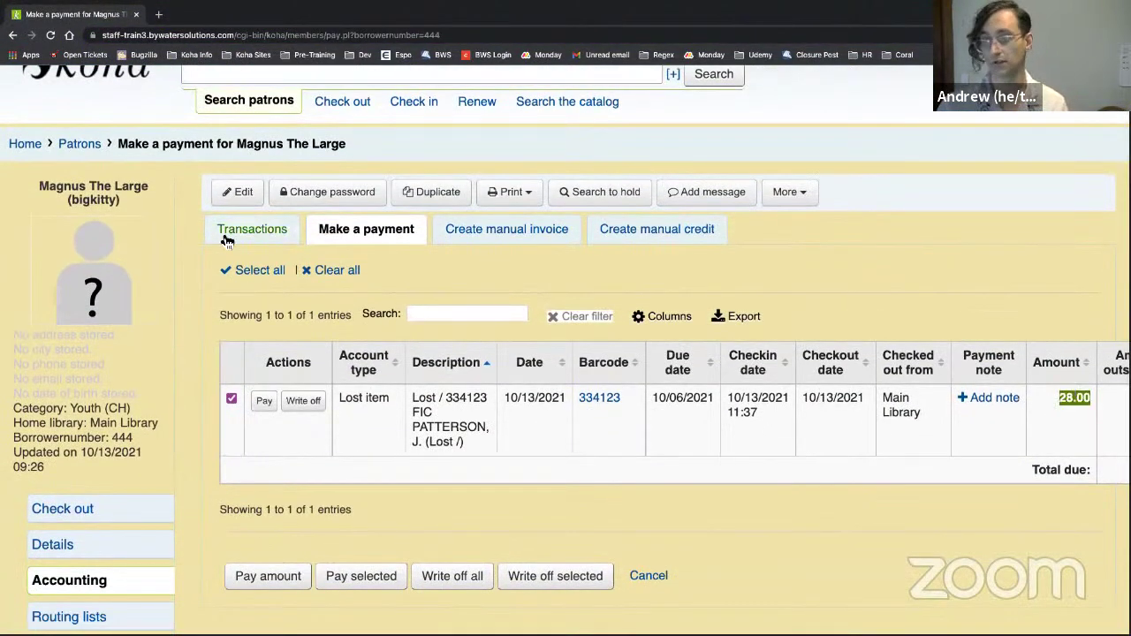
- Examine the patron's account transactions, highlighting the amounts of the forgiven fine and the lost item charge
{"action": "left_click", "coordinate": [252, 229]}
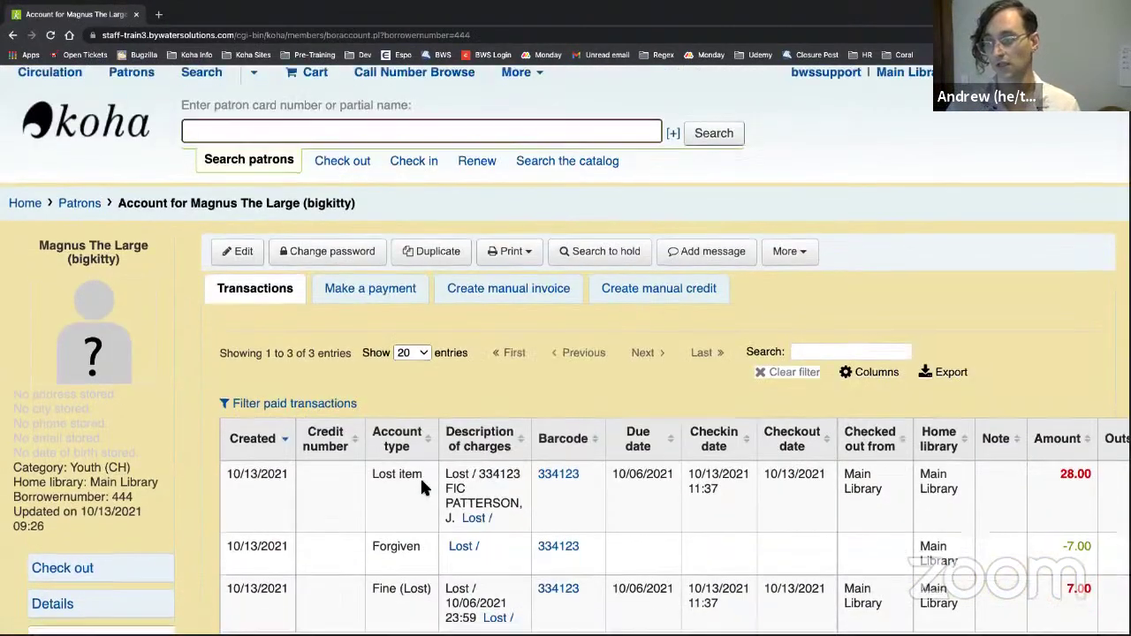
{"action": "scroll", "coordinate": [420, 476], "scroll_direction": "down", "scroll_amount": 3}
{"action": "scroll", "coordinate": [911, 447], "scroll_direction": "right", "scroll_amount": 4}
{"action": "left_click_drag", "start_coordinate": [866, 461], "coordinate": [924, 464]}
{"action": "left_click_drag", "start_coordinate": [868, 383], "coordinate": [928, 390]}
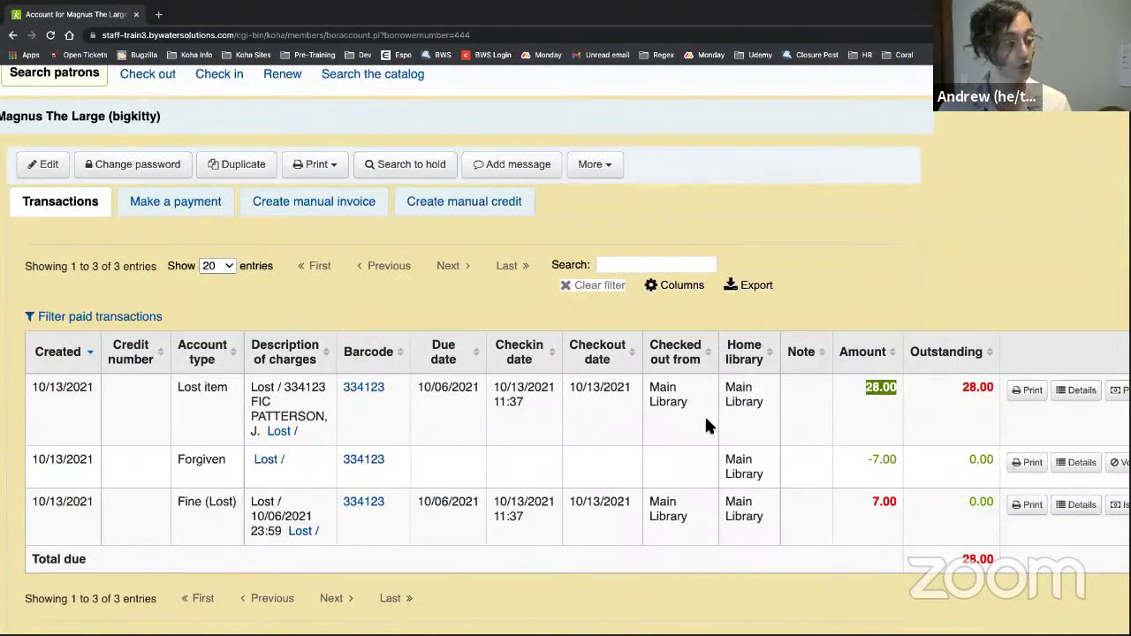
{"action": "scroll", "coordinate": [148, 121], "scroll_direction": "up", "scroll_amount": 3}
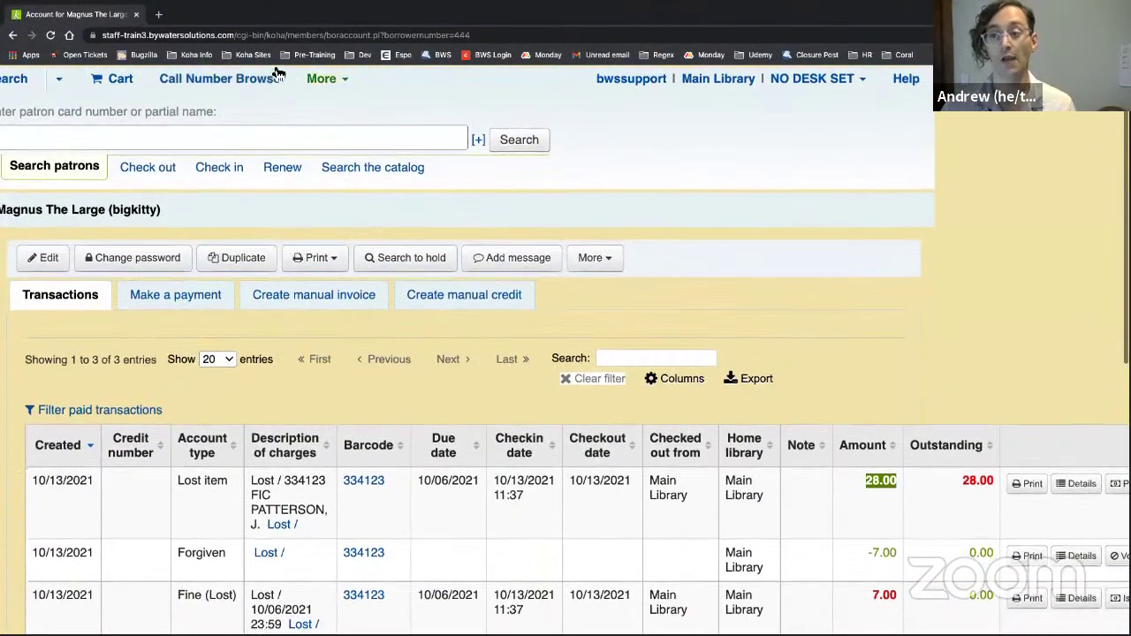
- Open Koha administration in a separate tab and find the default lost item fee refund on return policy in the circulation and fines rules
{"action": "left_click", "coordinate": [322, 78]}
{"action": "right_click", "coordinate": [293, 362]}
{"action": "left_click", "coordinate": [297, 363]}
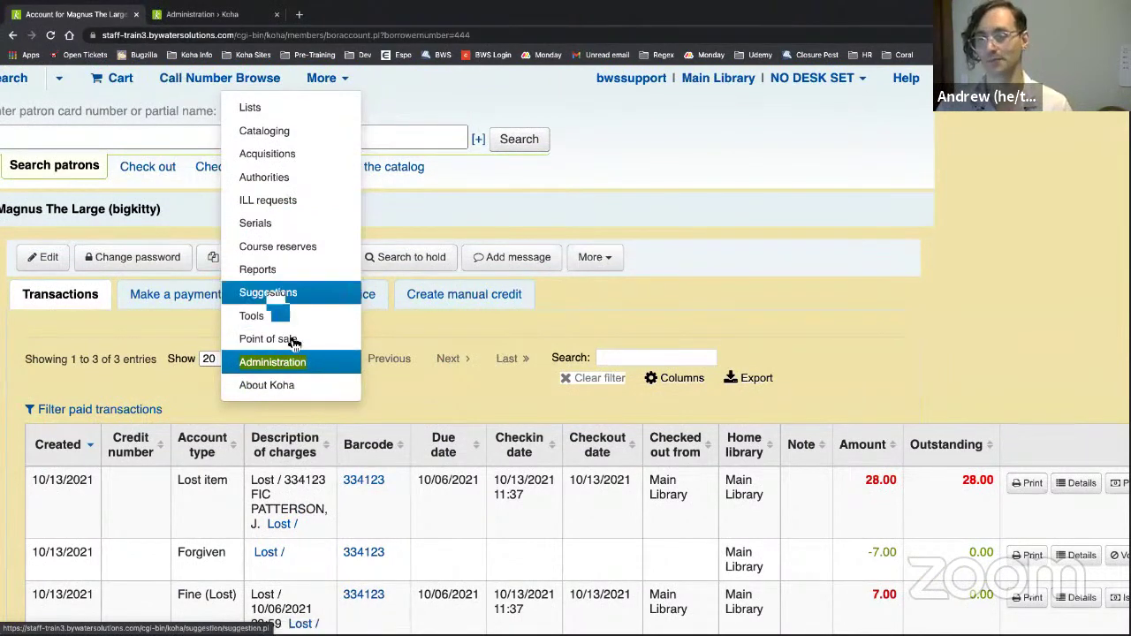
{"action": "key", "text": "ctrl+Tab"}
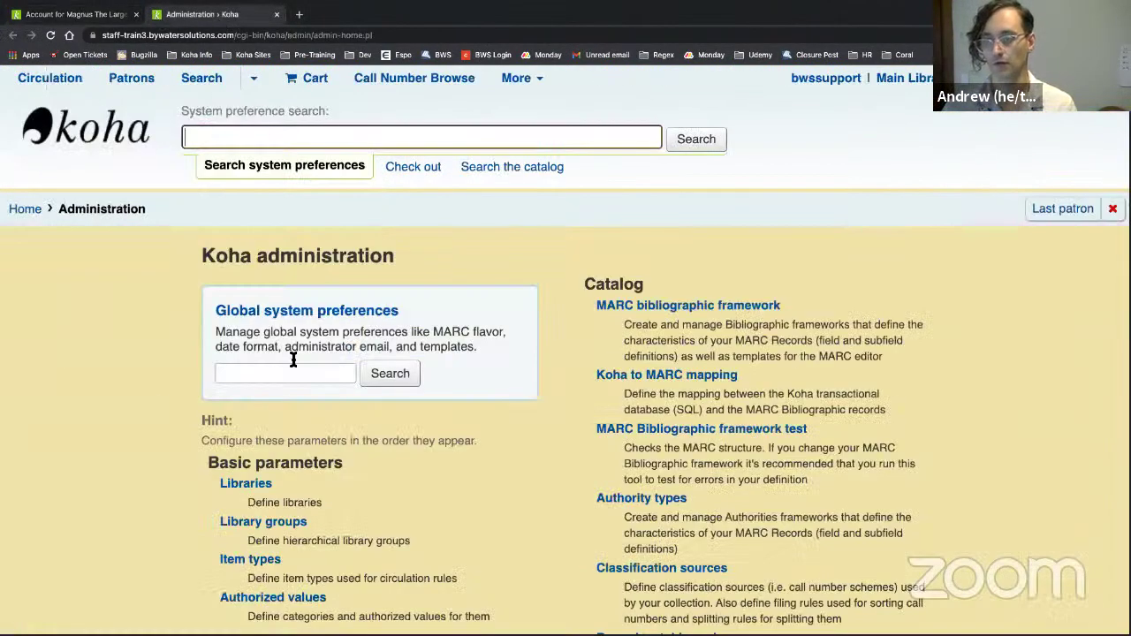
{"action": "scroll", "coordinate": [303, 407], "scroll_direction": "down", "scroll_amount": 3}
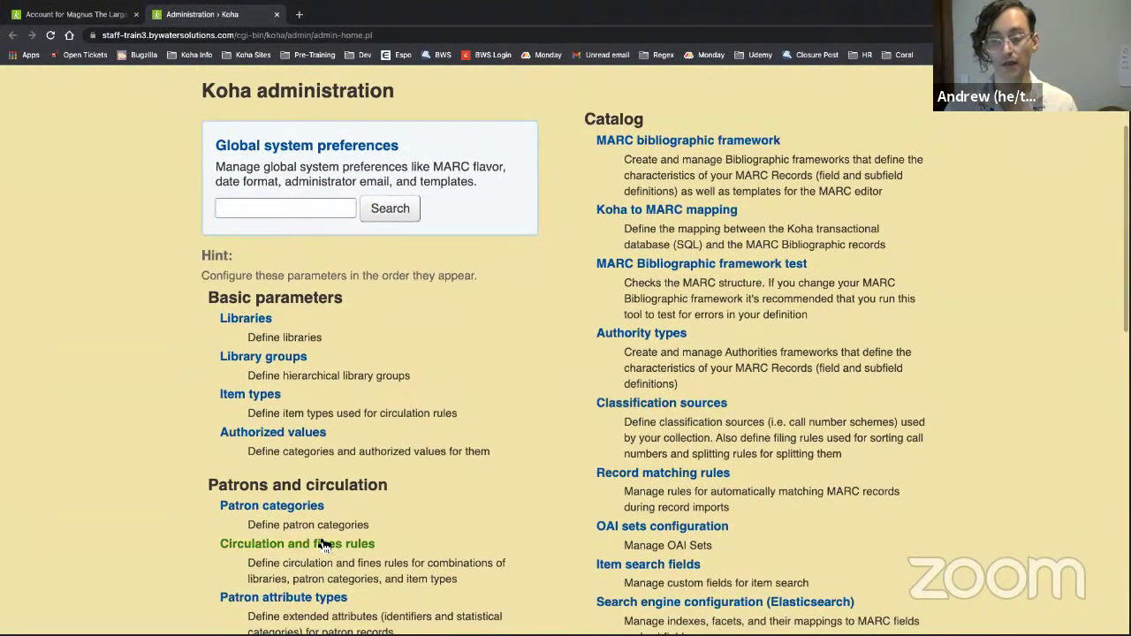
{"action": "left_click", "coordinate": [326, 544]}
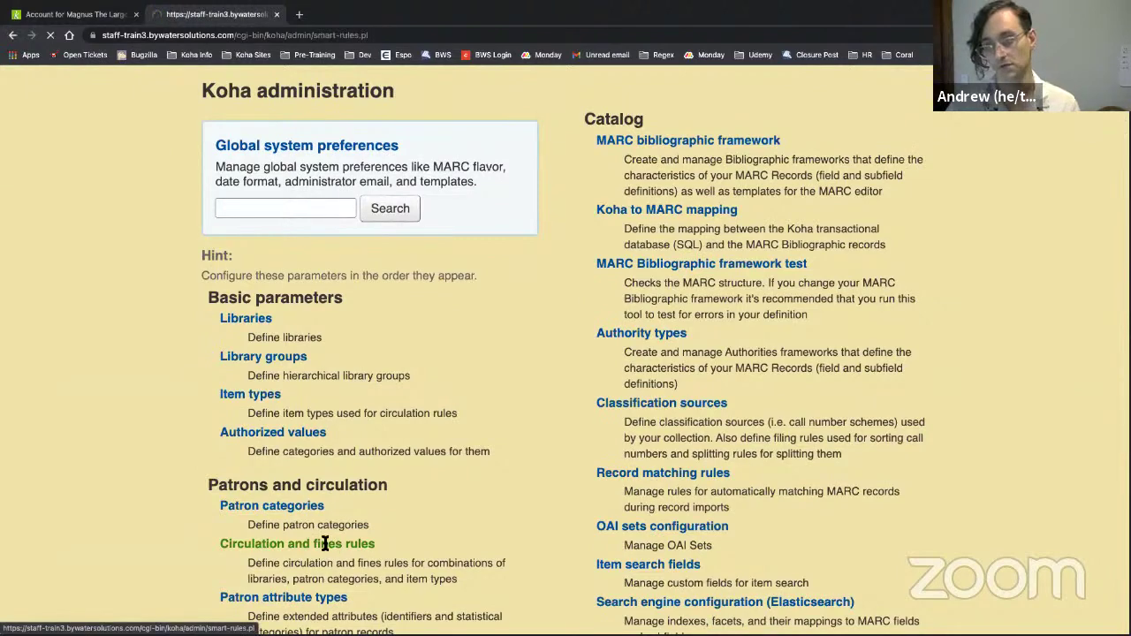
{"action": "scroll", "coordinate": [469, 407], "scroll_direction": "down", "scroll_amount": 1}
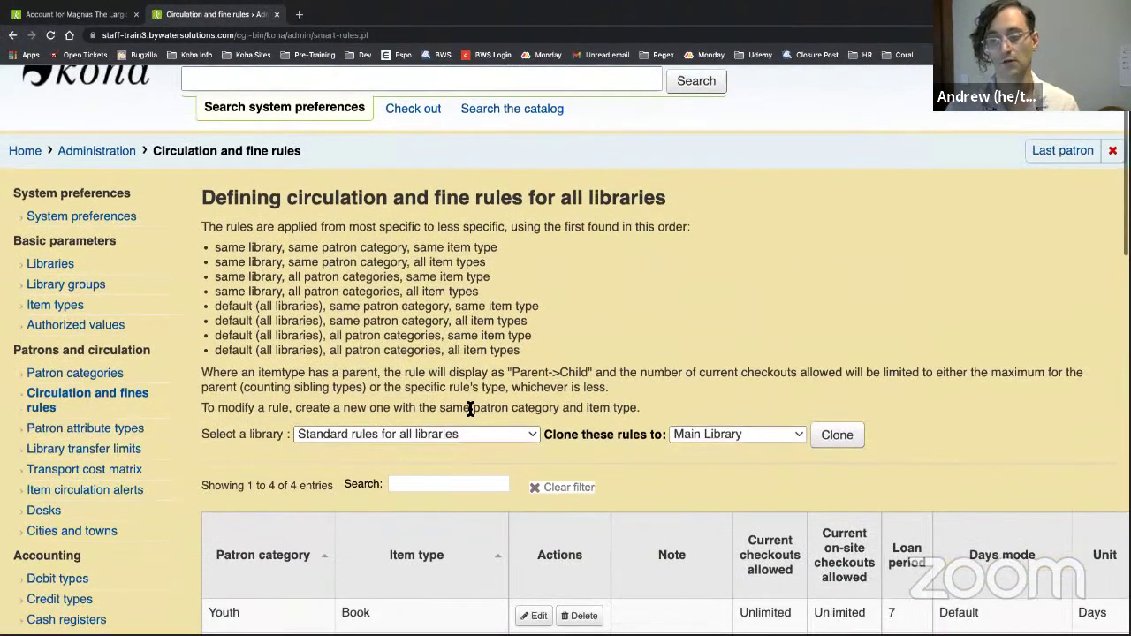
{"action": "scroll", "coordinate": [469, 407], "scroll_direction": "down", "scroll_amount": 8}
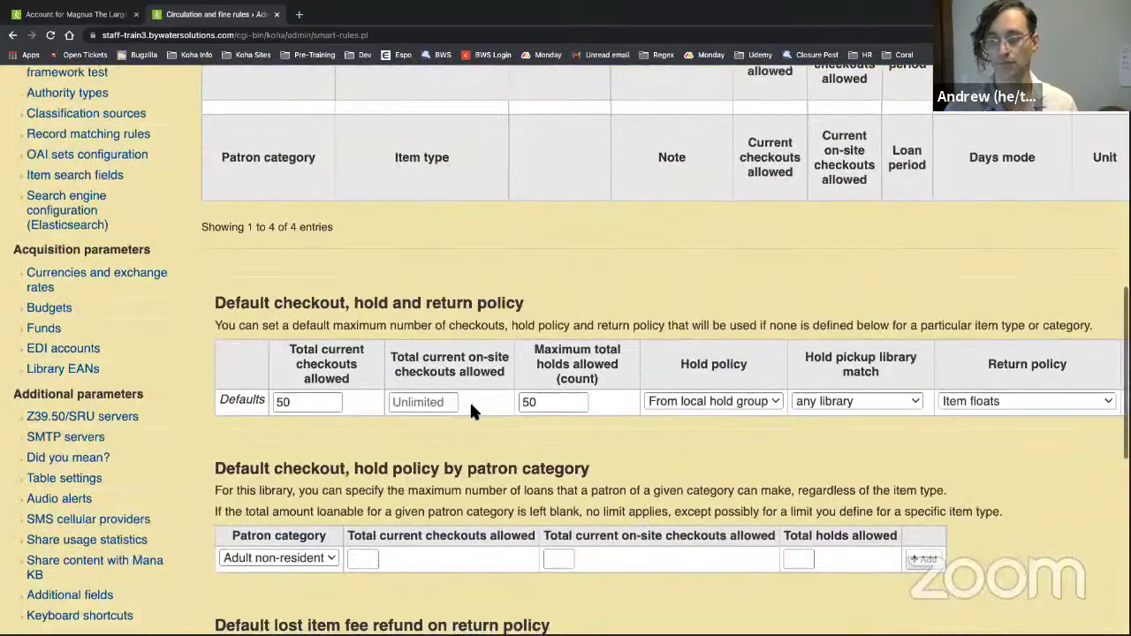
{"action": "scroll", "coordinate": [469, 410], "scroll_direction": "down", "scroll_amount": 3}
{"action": "scroll", "coordinate": [207, 295], "scroll_direction": "down", "scroll_amount": 5}
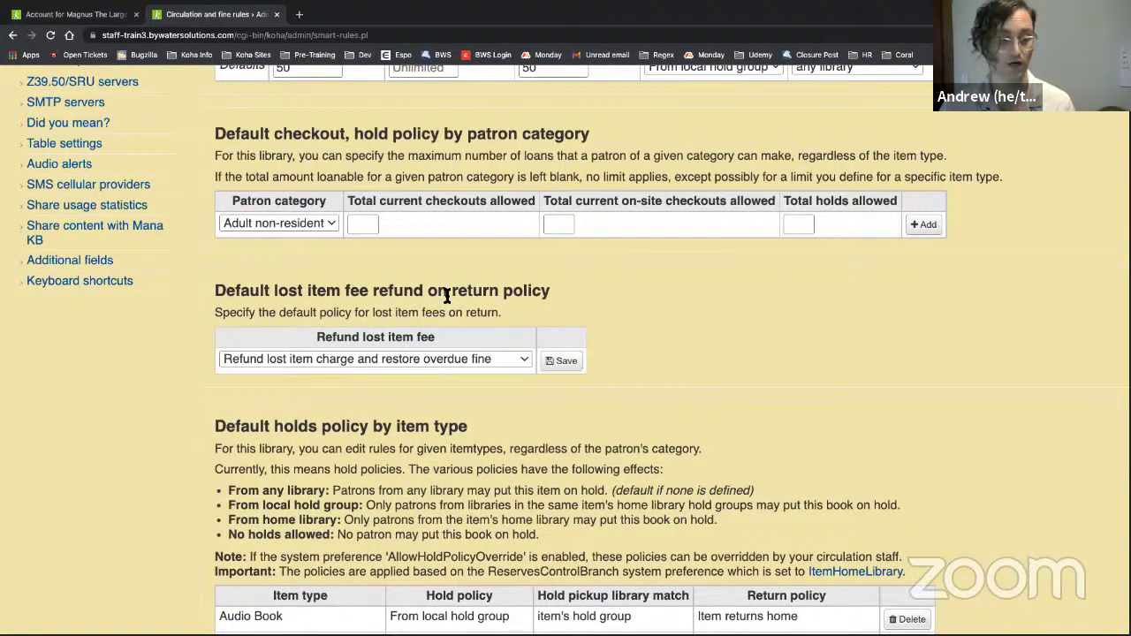
- Review the Refund lost item fee options without changing the selected policy
{"action": "left_click", "coordinate": [508, 361]}
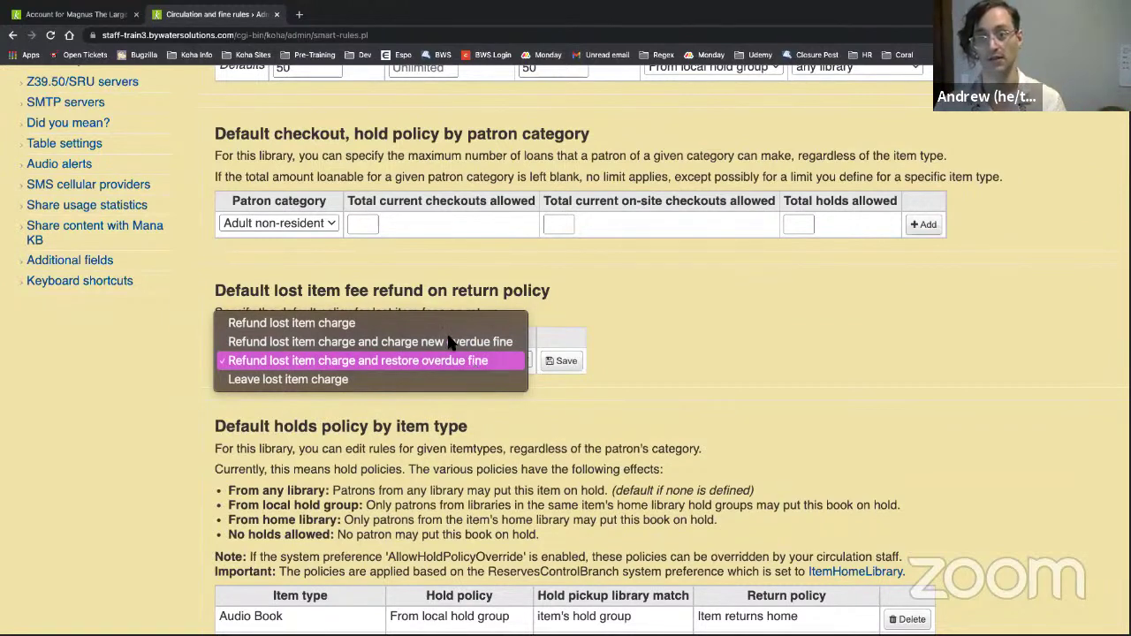
{"action": "left_click", "coordinate": [80, 13]}
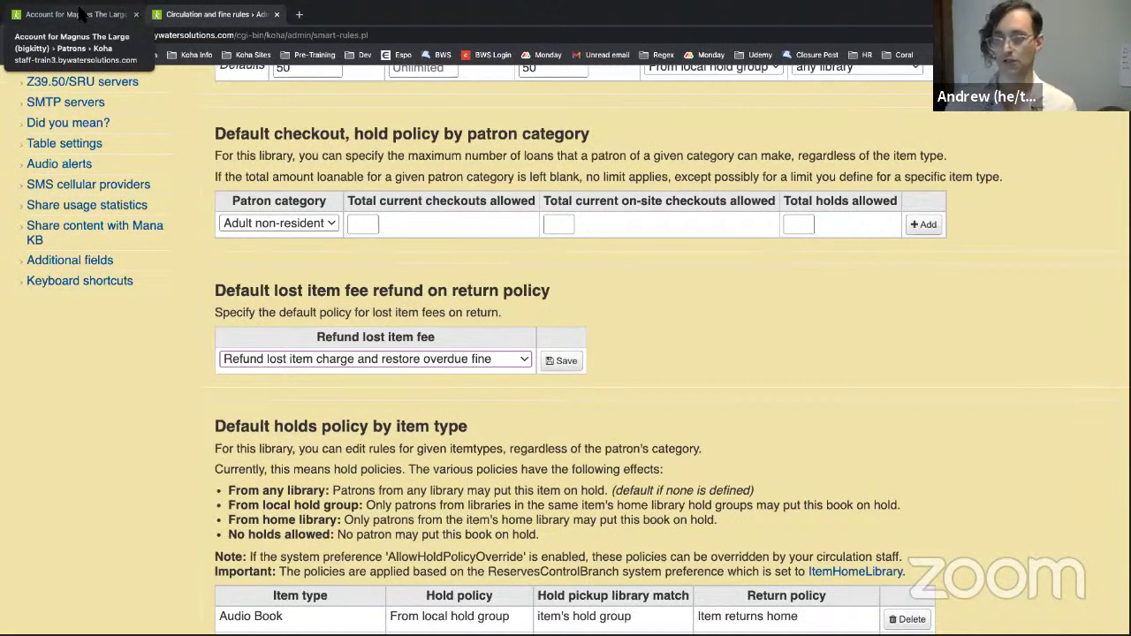
{"action": "left_click", "coordinate": [473, 357]}
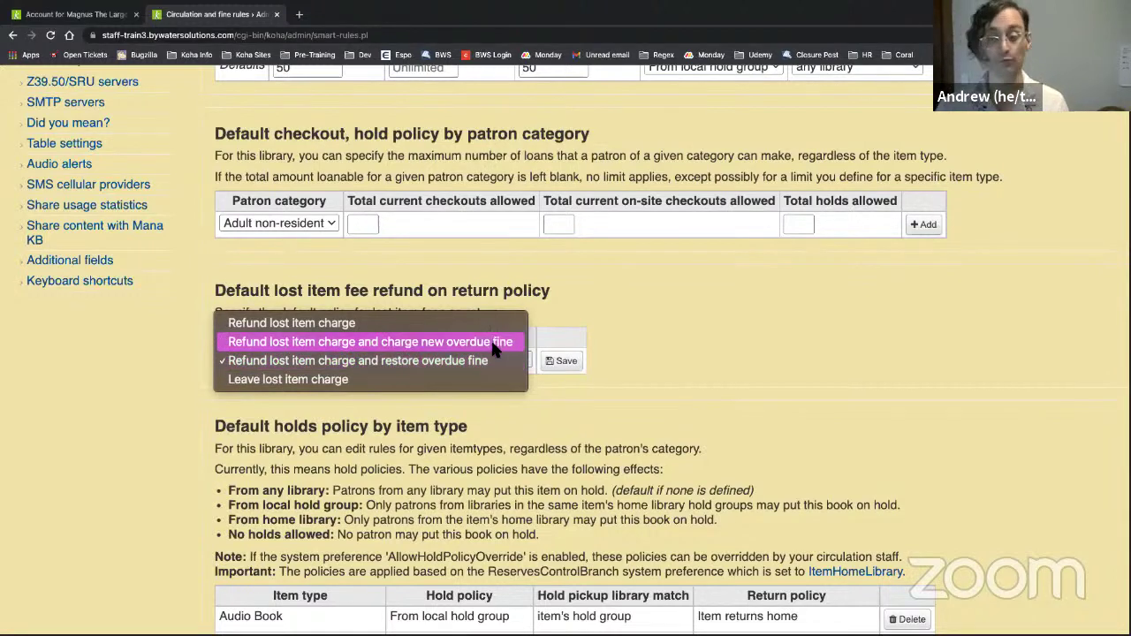
{"action": "left_click", "coordinate": [106, 453]}
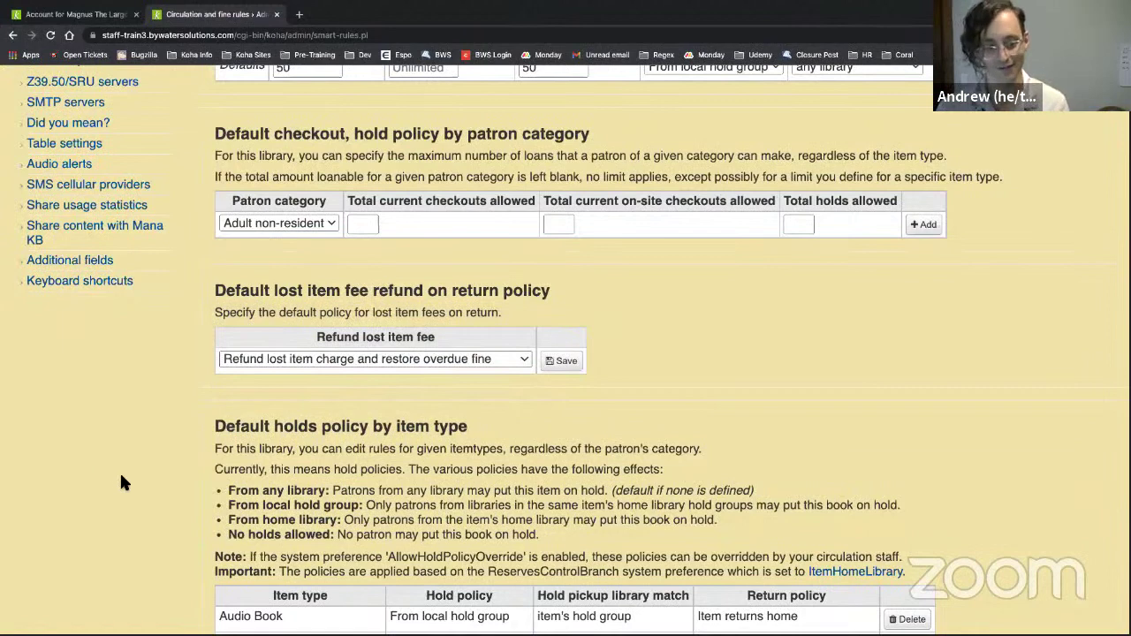
- Copy the lost item's barcode from the patron's transactions and check the item in
{"action": "left_click", "coordinate": [115, 15]}
{"action": "left_click", "coordinate": [396, 464]}
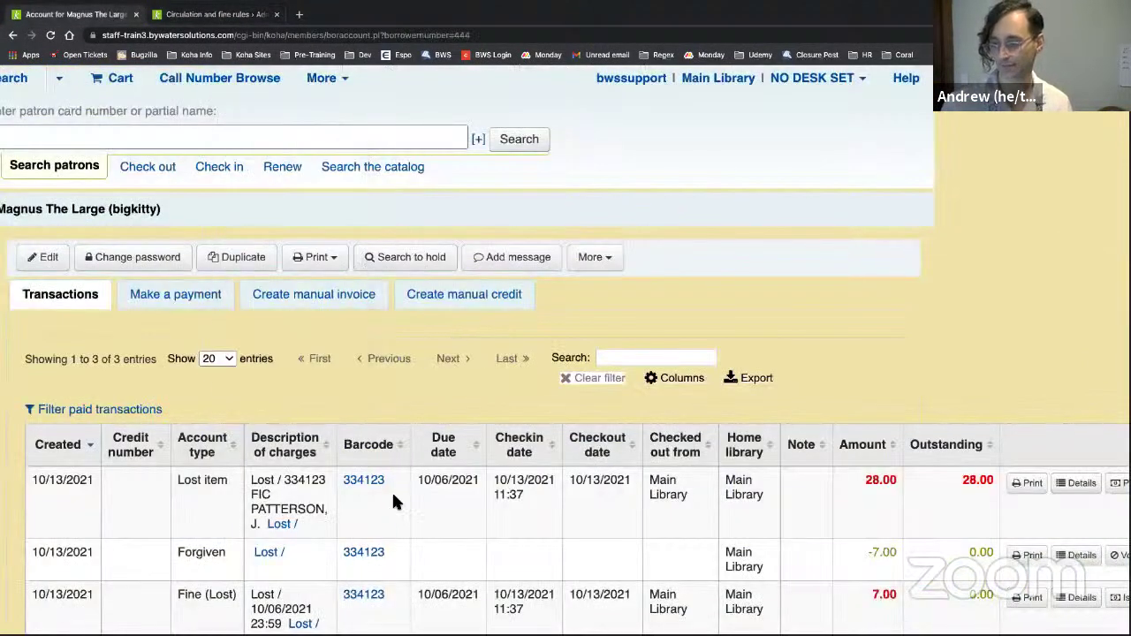
{"action": "left_click_drag", "start_coordinate": [402, 477], "coordinate": [343, 478]}
{"action": "key", "text": "ctrl+c"}
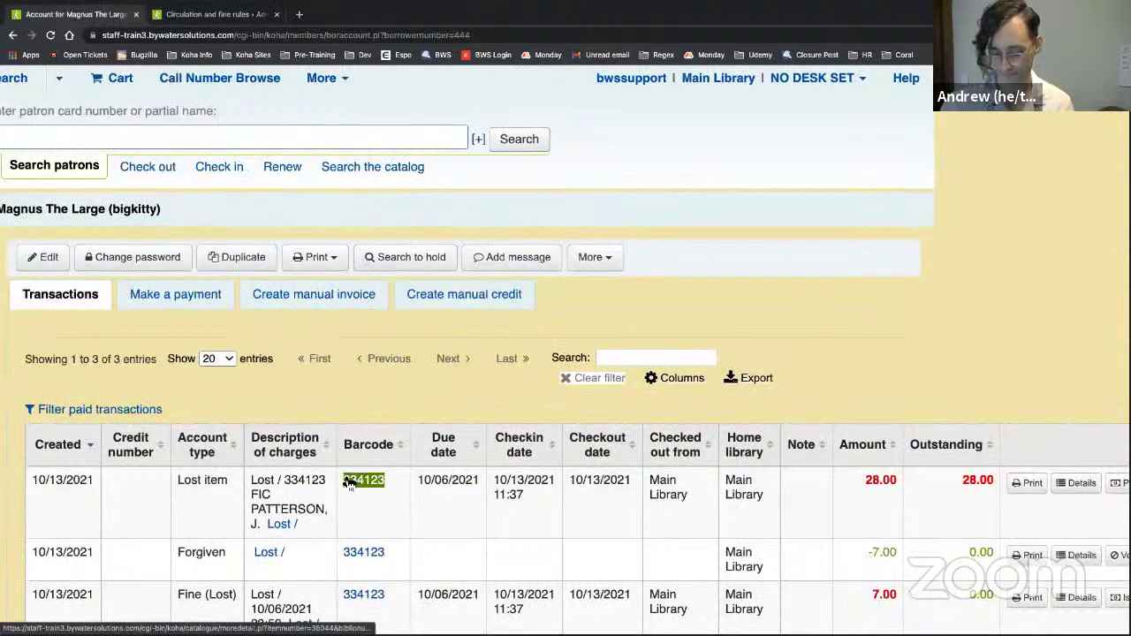
{"action": "left_click", "coordinate": [223, 167]}
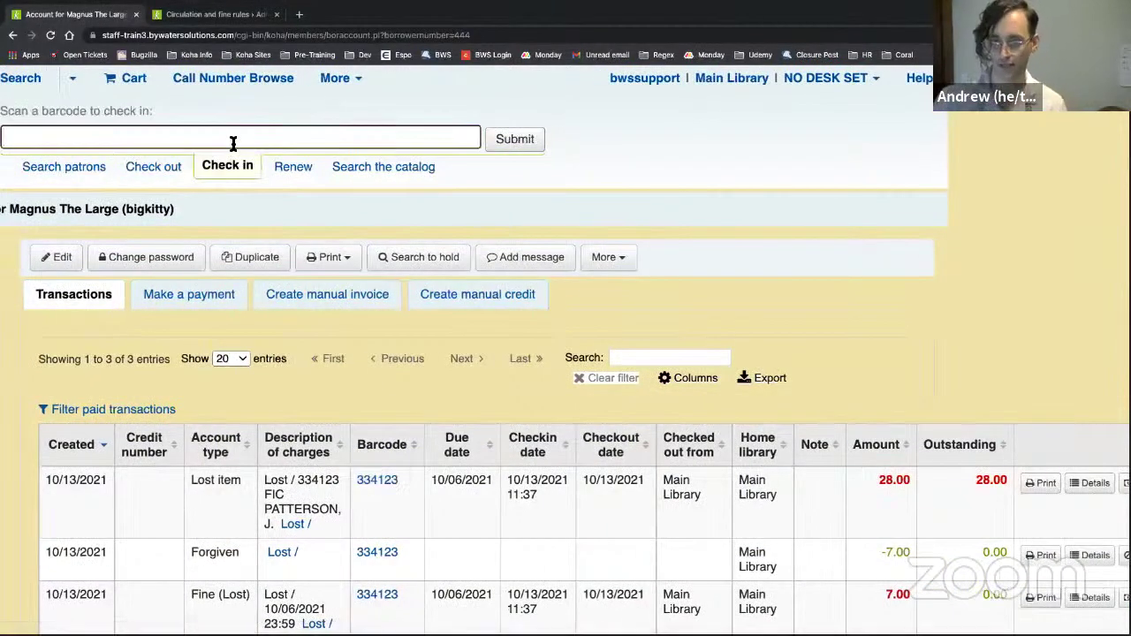
{"action": "key", "text": "ctrl+v"}
{"action": "key", "text": "Return"}
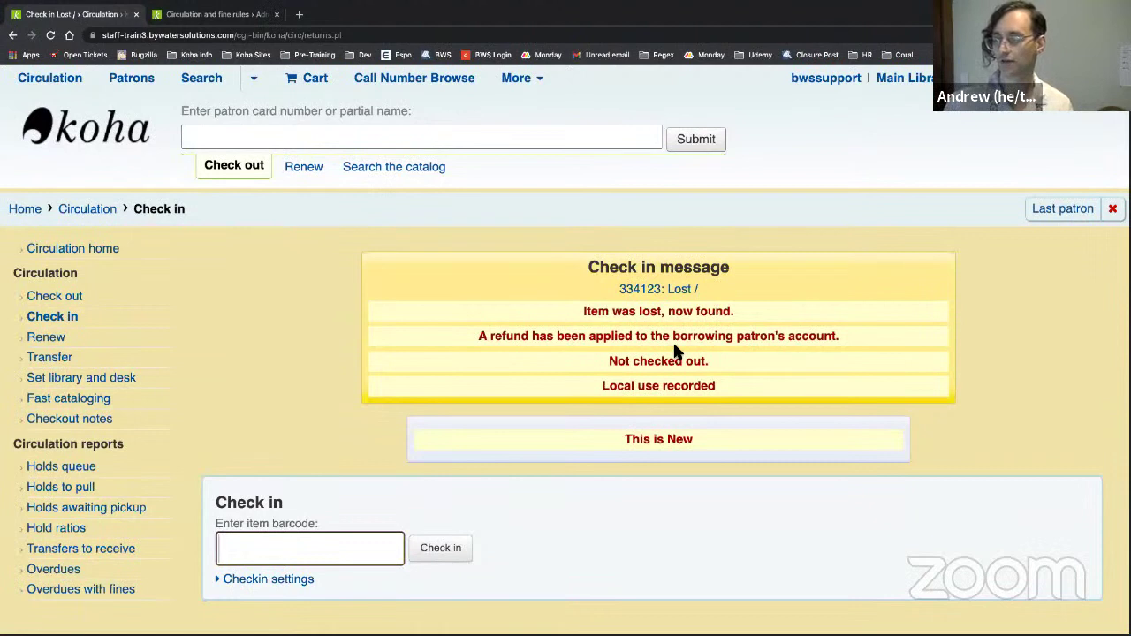
- Highlight the "This is New" check-in message and open the catalog record for Lost
{"action": "left_click", "coordinate": [699, 430]}
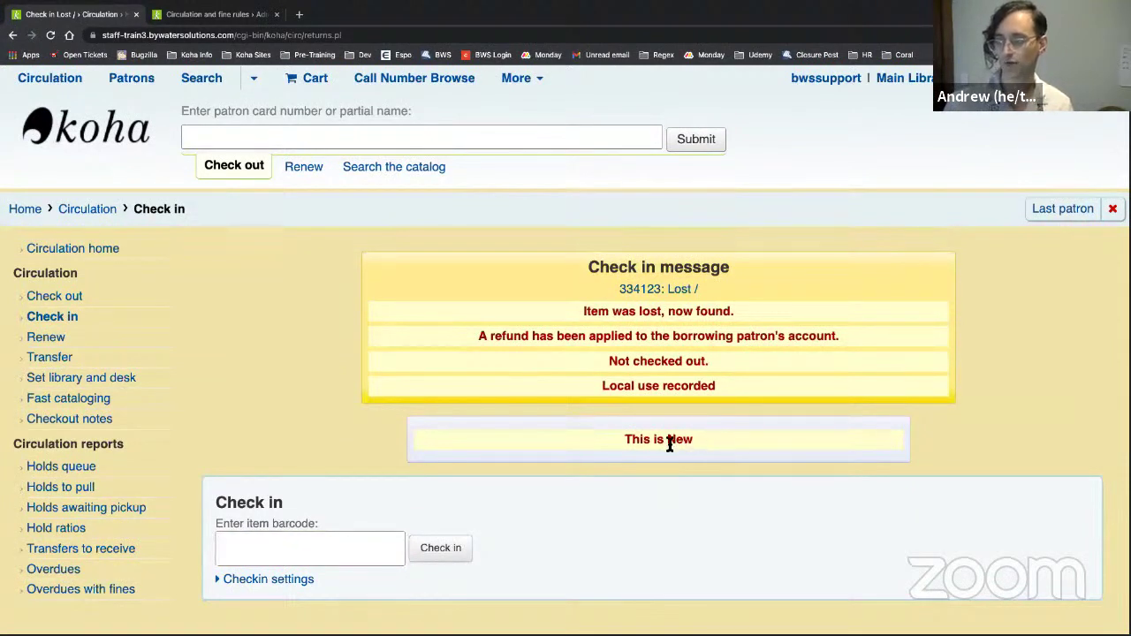
{"action": "triple_click", "coordinate": [669, 442]}
{"action": "left_click", "coordinate": [647, 291]}
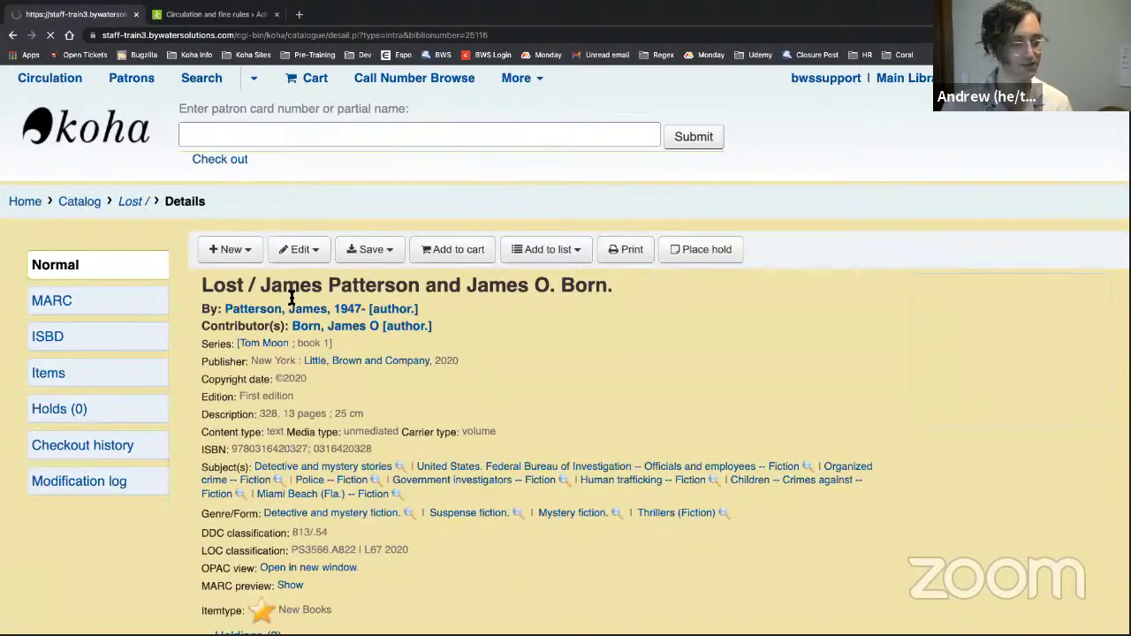
{"action": "type", "text": "cancel"}
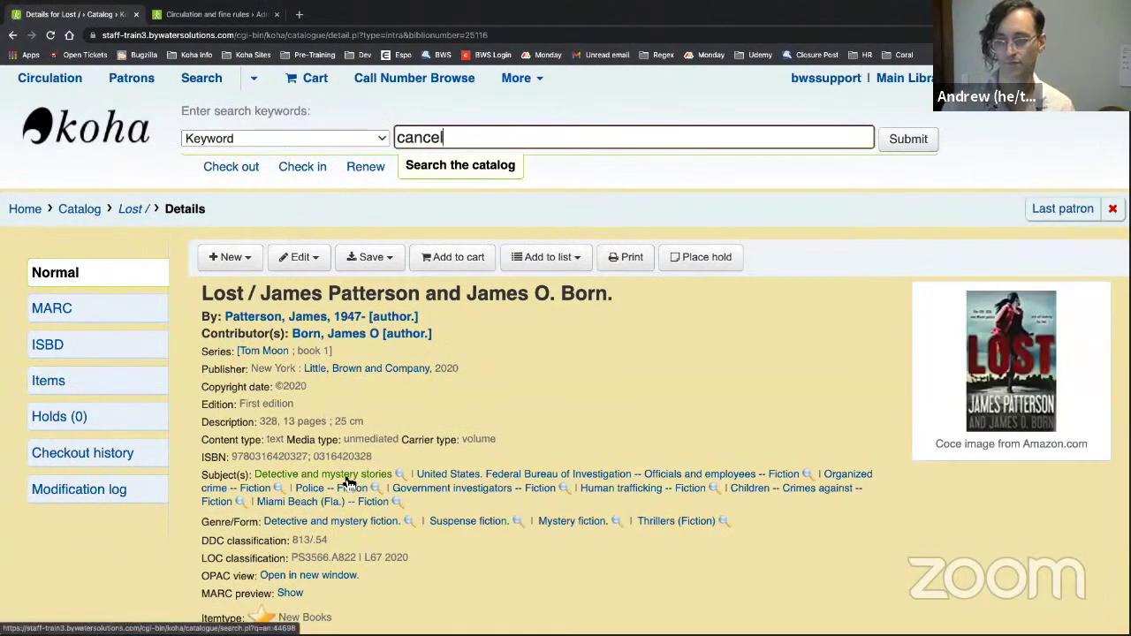
- Reopen the last patron's checkout page and highlight the outstanding charges amount
{"action": "left_click", "coordinate": [1059, 217]}
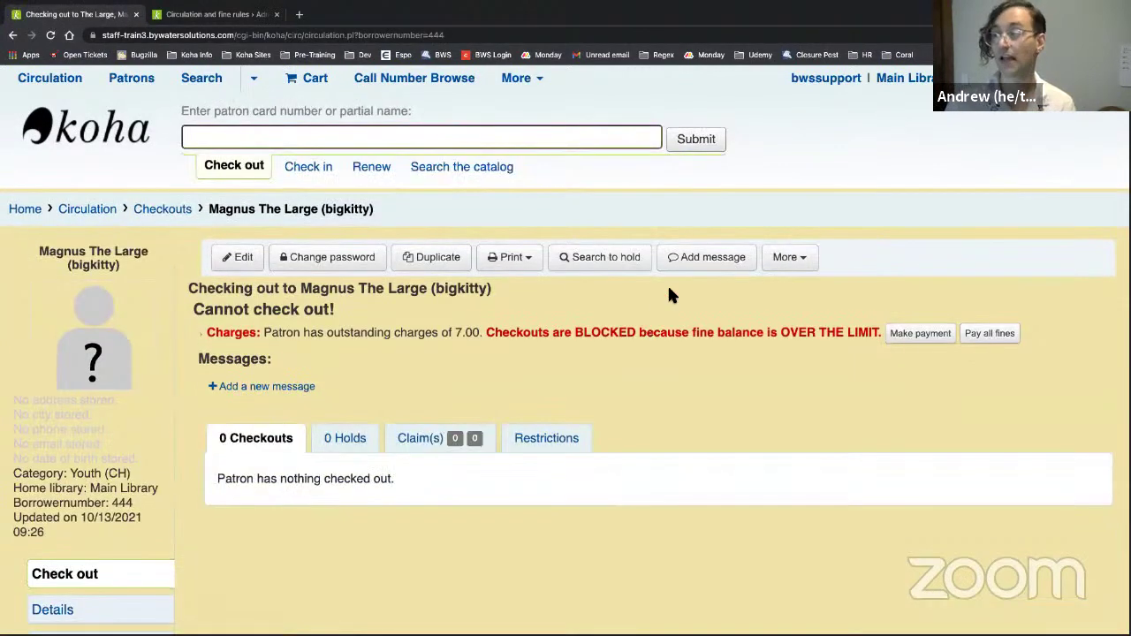
{"action": "scroll", "coordinate": [407, 242], "scroll_direction": "down", "scroll_amount": 1}
{"action": "left_click_drag", "start_coordinate": [442, 222], "coordinate": [493, 222]}
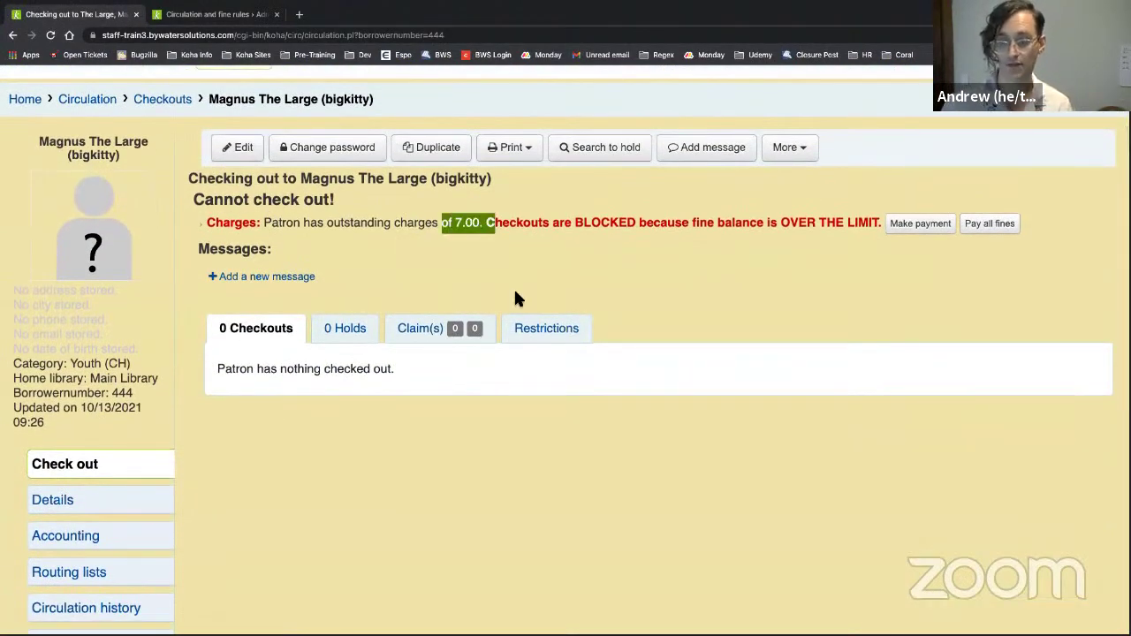
- Open the patron's accounting page to examine the fine still owed after the lost item's return
{"action": "scroll", "coordinate": [513, 287], "scroll_direction": "down", "scroll_amount": 1}
{"action": "scroll", "coordinate": [321, 378], "scroll_direction": "down", "scroll_amount": 1}
{"action": "left_click", "coordinate": [38, 369]}
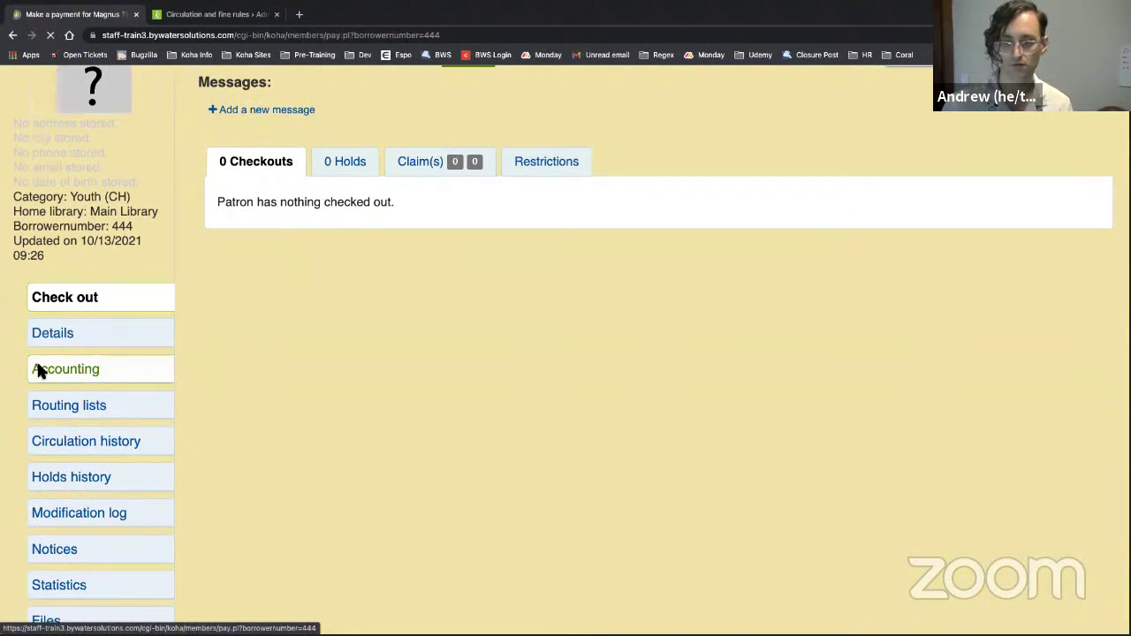
{"action": "scroll", "coordinate": [453, 461], "scroll_direction": "down", "scroll_amount": 1}
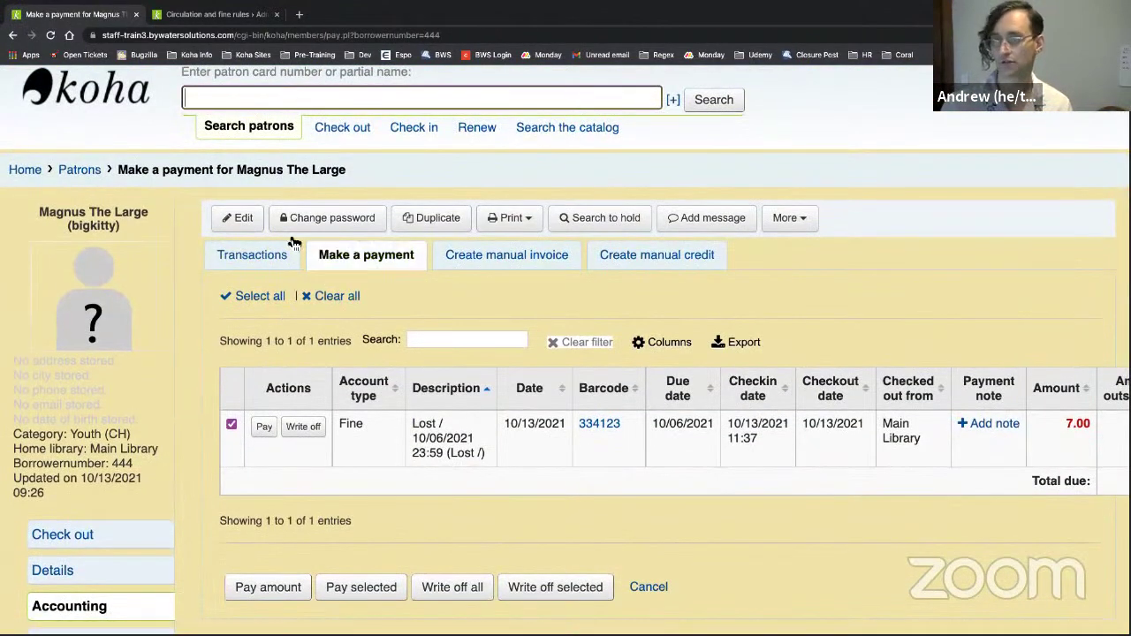
- Open the patron's transactions and highlight the lost item fee refund amount and the Forgiven (Voided) row
{"action": "left_click", "coordinate": [241, 256]}
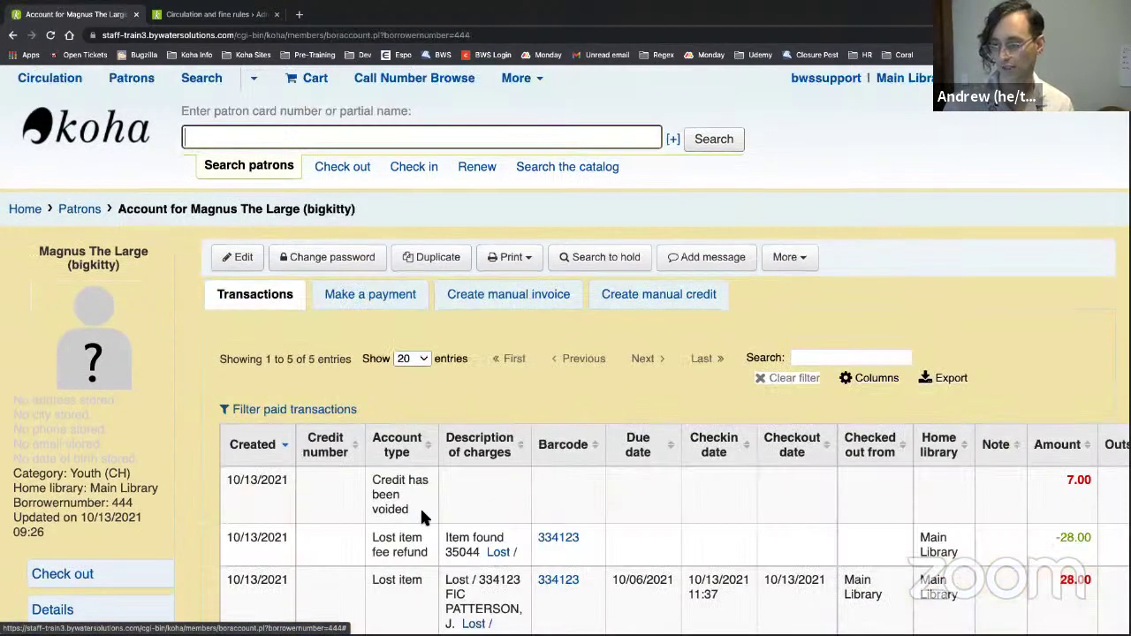
{"action": "scroll", "coordinate": [395, 376], "scroll_direction": "down", "scroll_amount": 1}
{"action": "scroll", "coordinate": [395, 376], "scroll_direction": "down", "scroll_amount": 2}
{"action": "scroll", "coordinate": [921, 400], "scroll_direction": "right", "scroll_amount": 3}
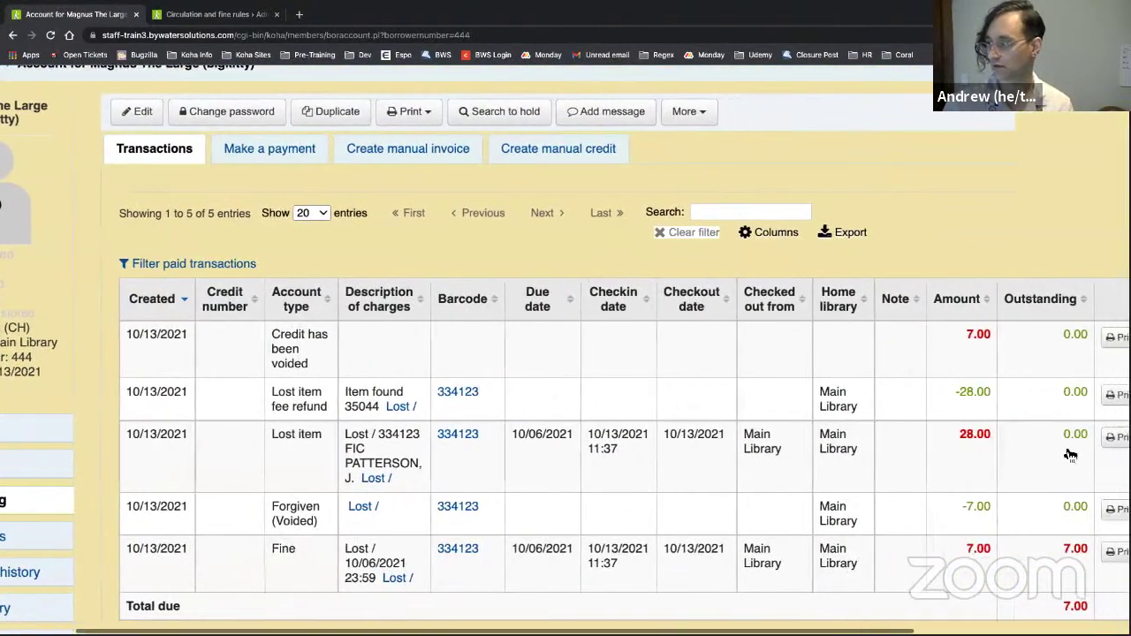
{"action": "left_click_drag", "start_coordinate": [924, 399], "coordinate": [968, 400]}
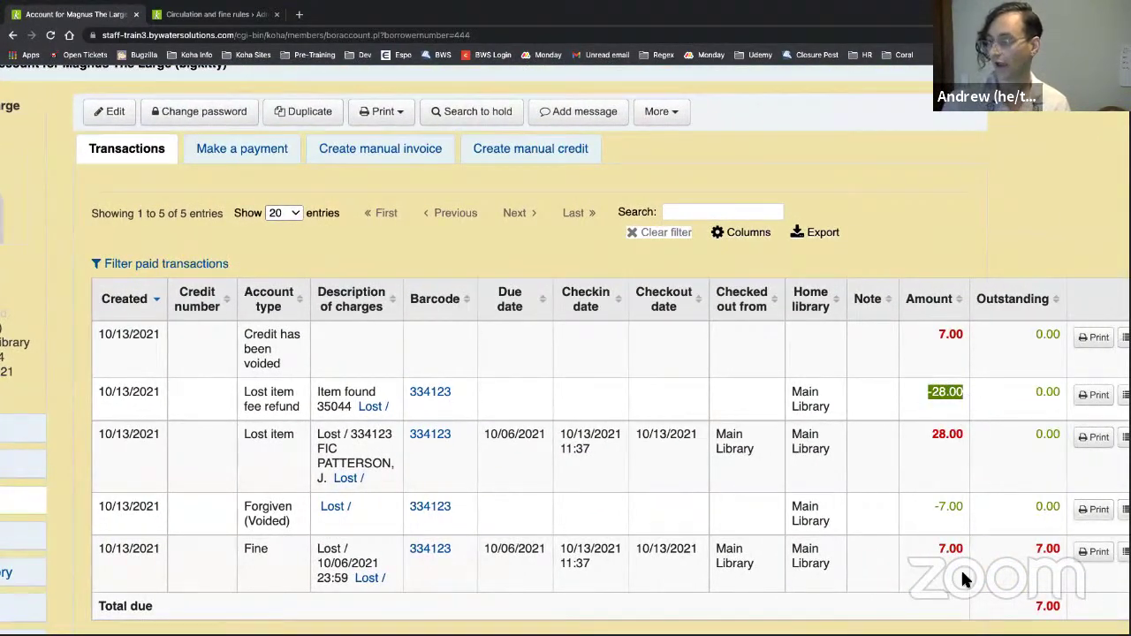
{"action": "left_click_drag", "start_coordinate": [234, 508], "coordinate": [1045, 525]}
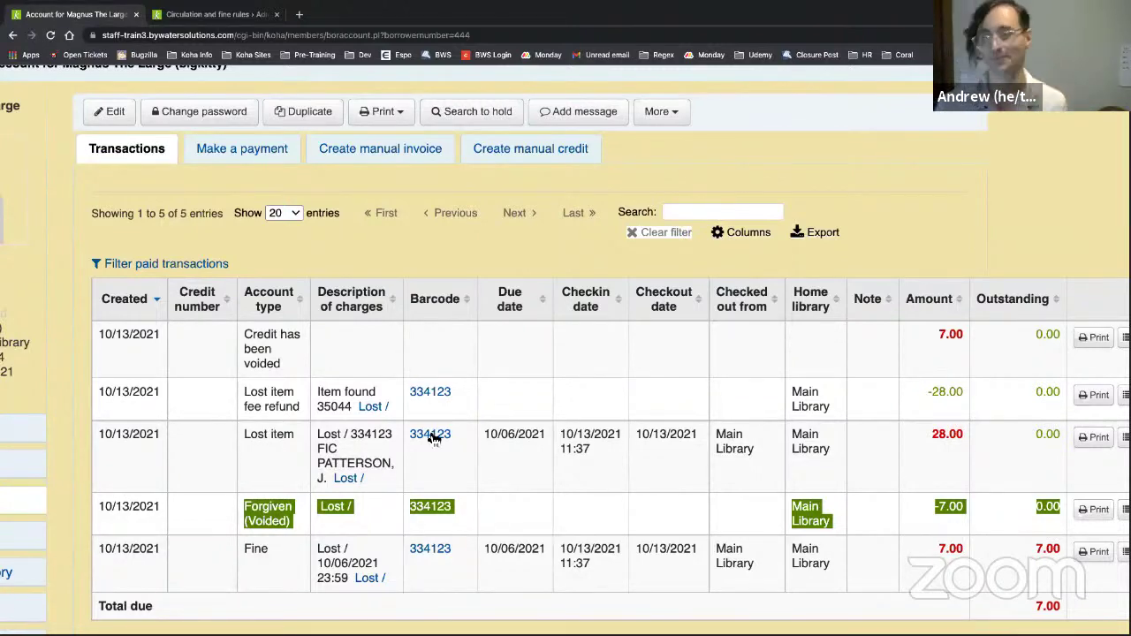
- Open this patron's circulation history from the account page
{"action": "scroll", "coordinate": [538, 366], "scroll_direction": "up", "scroll_amount": 3}
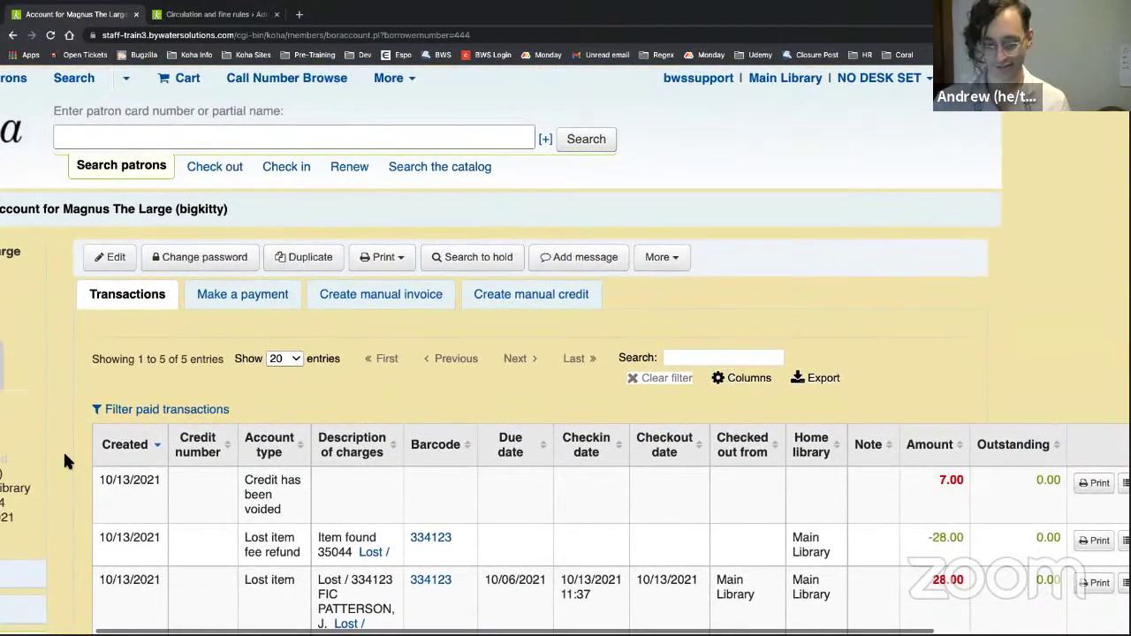
{"action": "scroll", "coordinate": [63, 453], "scroll_direction": "down", "scroll_amount": 3}
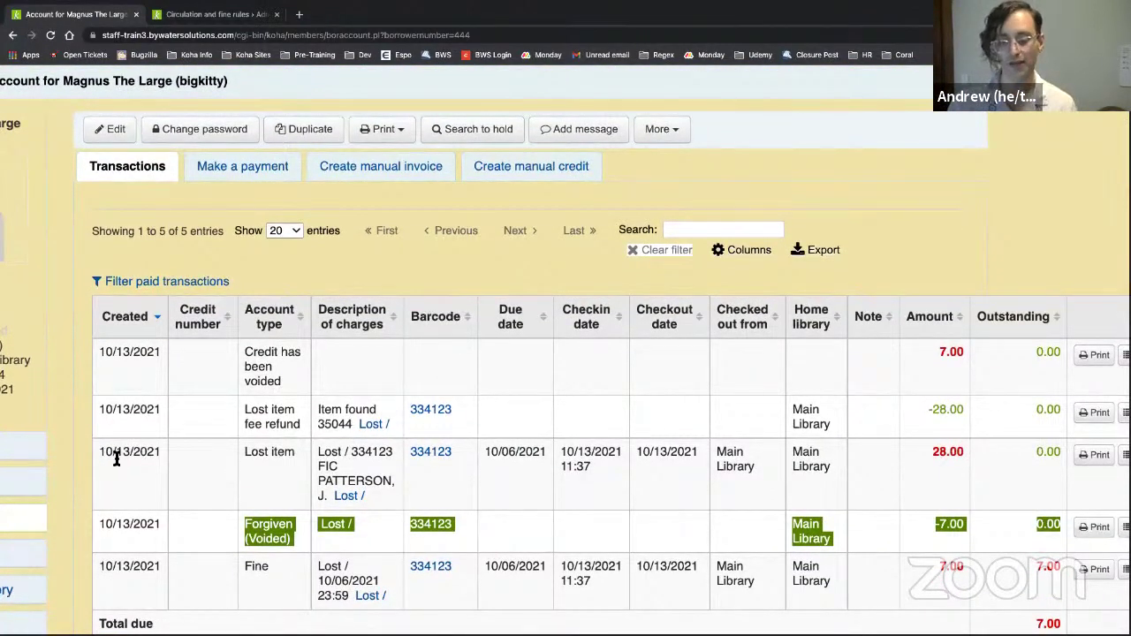
{"action": "scroll", "coordinate": [98, 476], "scroll_direction": "left", "scroll_amount": 3}
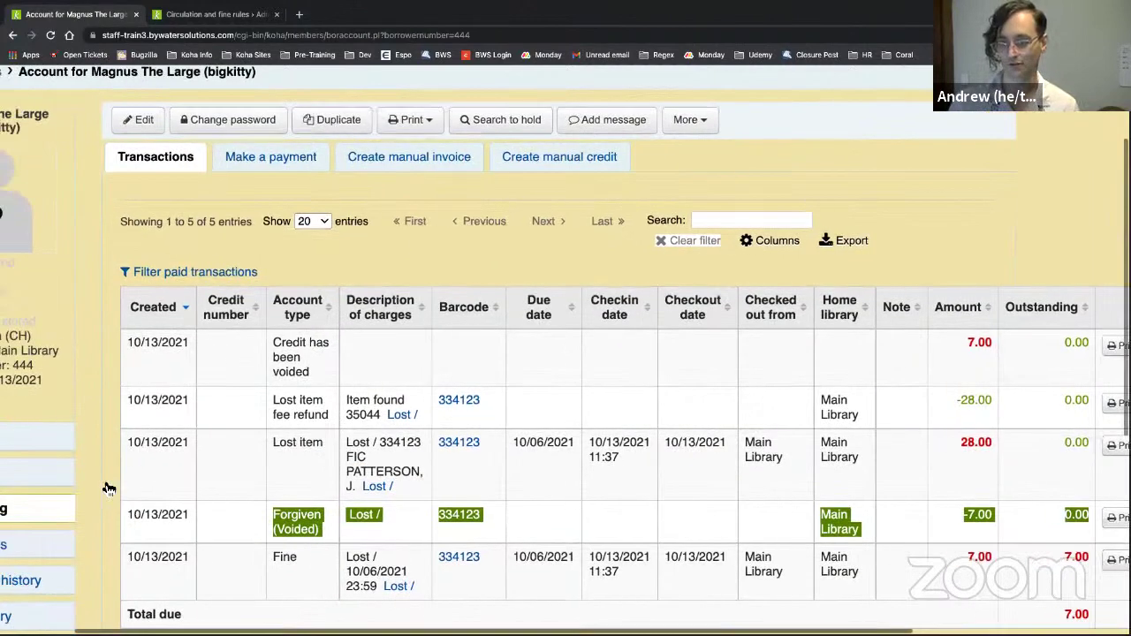
{"action": "scroll", "coordinate": [120, 494], "scroll_direction": "down", "scroll_amount": 1}
{"action": "left_click", "coordinate": [120, 444]}
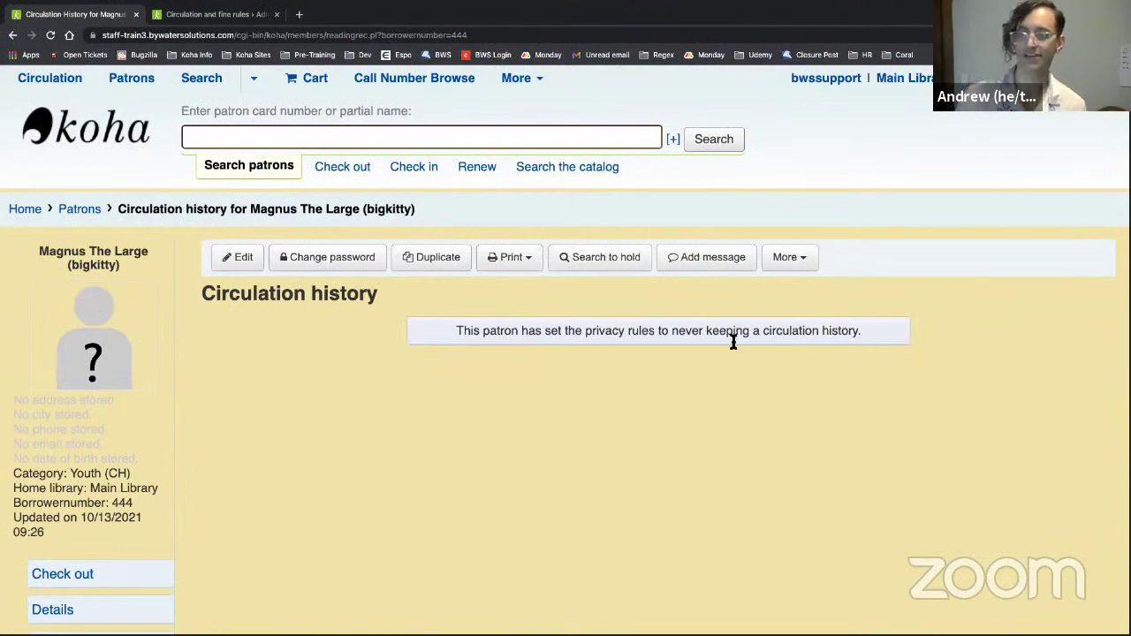
- Search for another patron by first name and open that patron's circulation history
{"action": "type", "text": "nita"}
{"action": "key", "text": "Return"}
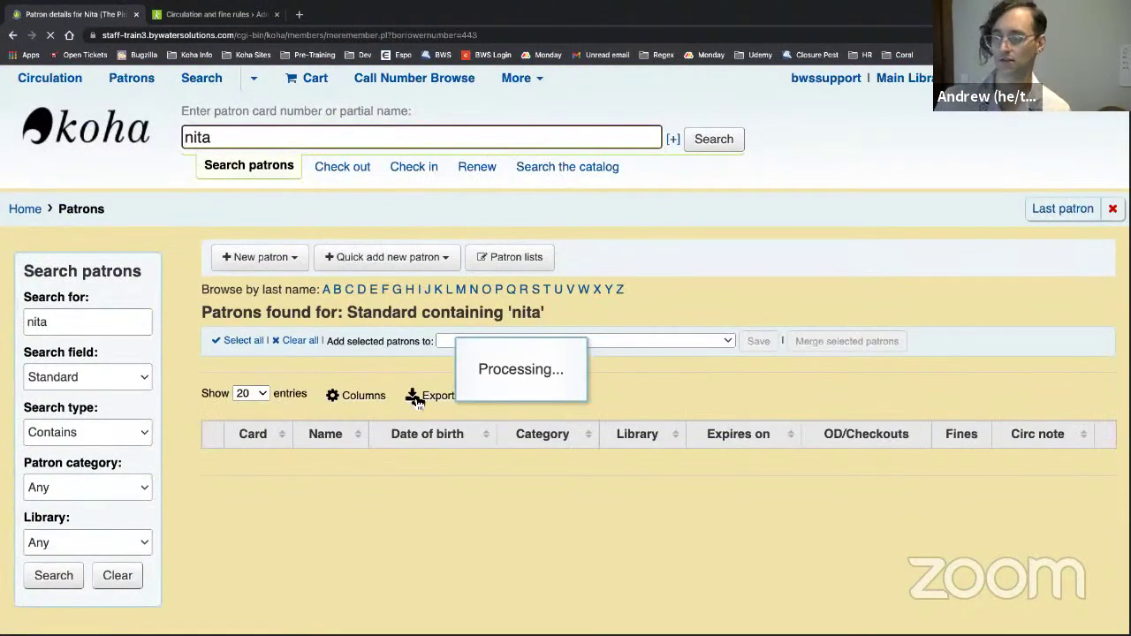
{"action": "scroll", "coordinate": [180, 326], "scroll_direction": "down", "scroll_amount": 1}
{"action": "scroll", "coordinate": [179, 334], "scroll_direction": "down", "scroll_amount": 4}
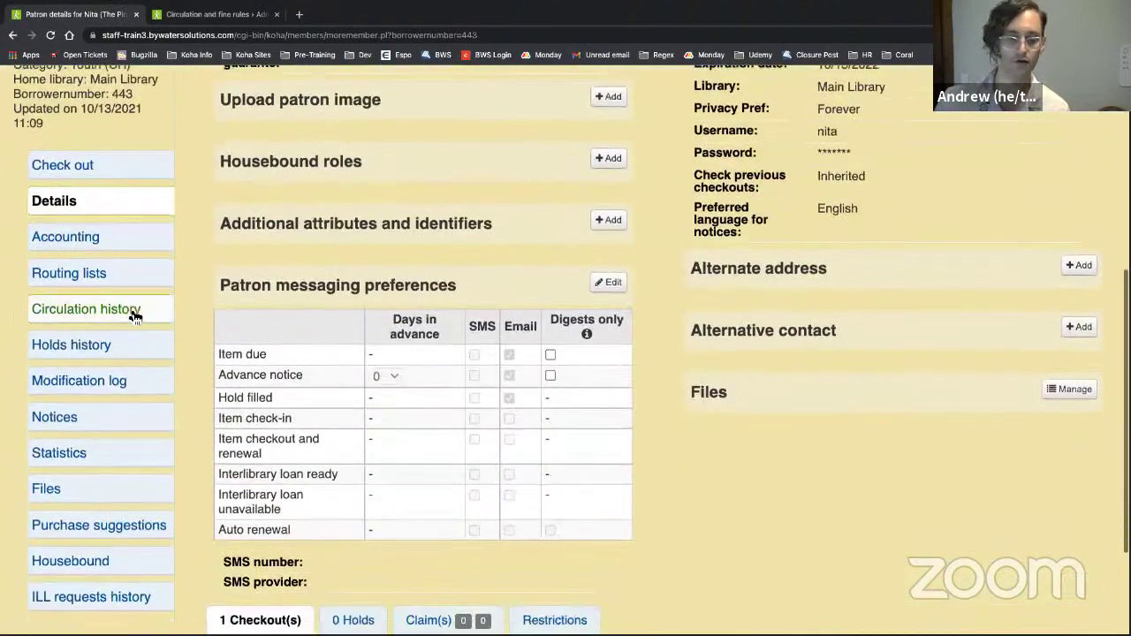
{"action": "left_click", "coordinate": [130, 309]}
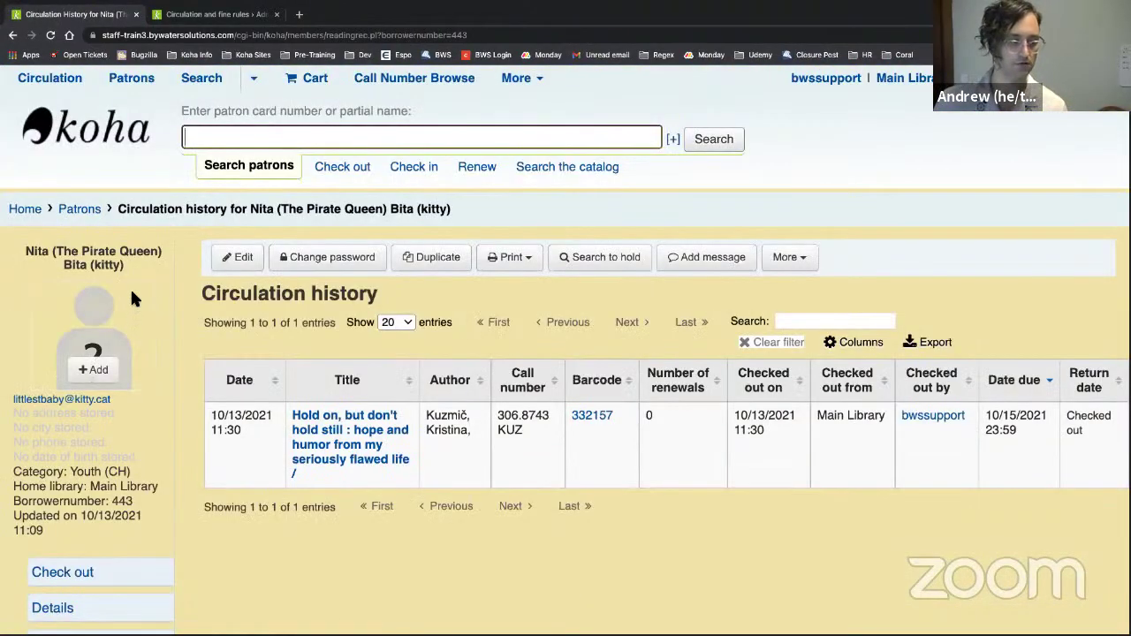
- Sort the circulation history by the Checked out by column
{"action": "scroll", "coordinate": [574, 402], "scroll_direction": "down", "scroll_amount": 1}
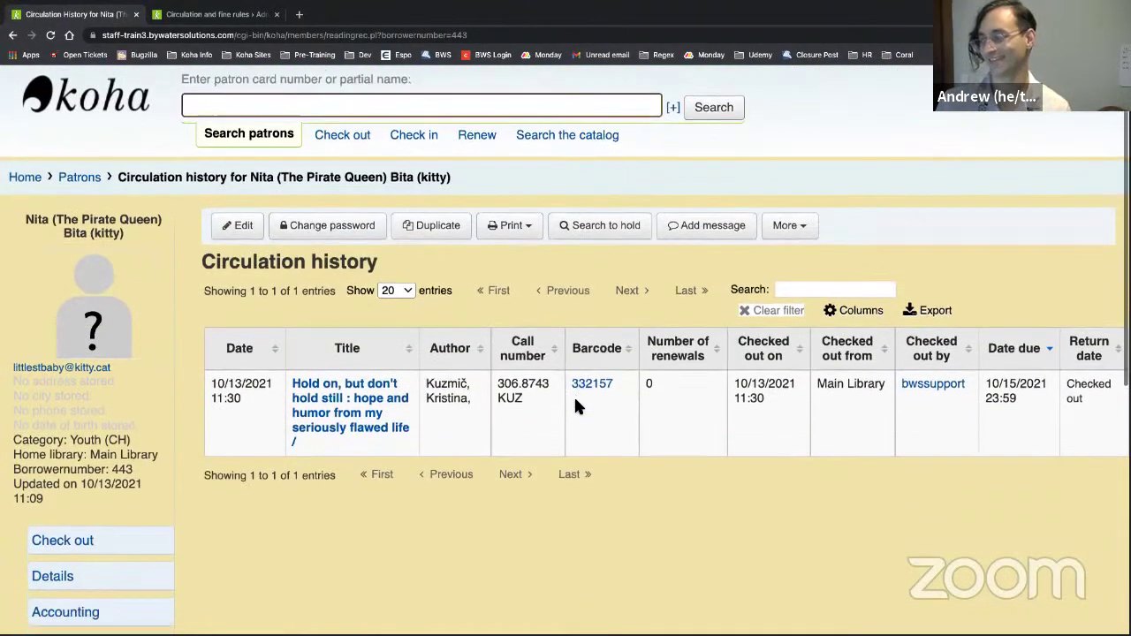
{"action": "left_click", "coordinate": [936, 340]}
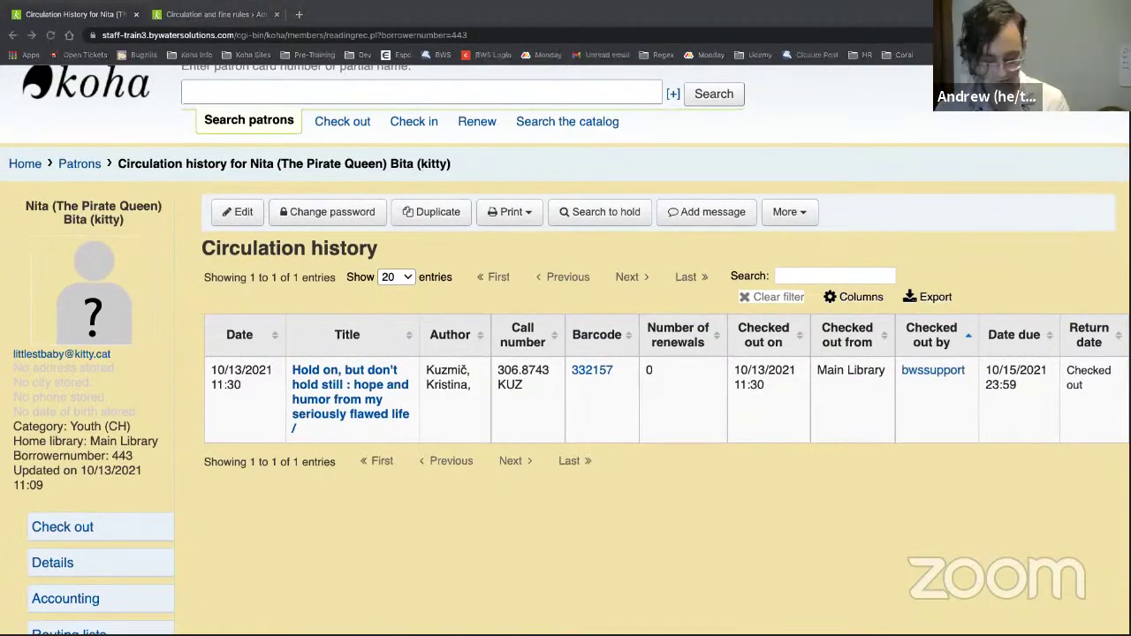
{"action": "scroll", "coordinate": [440, 130], "scroll_direction": "up", "scroll_amount": 1}
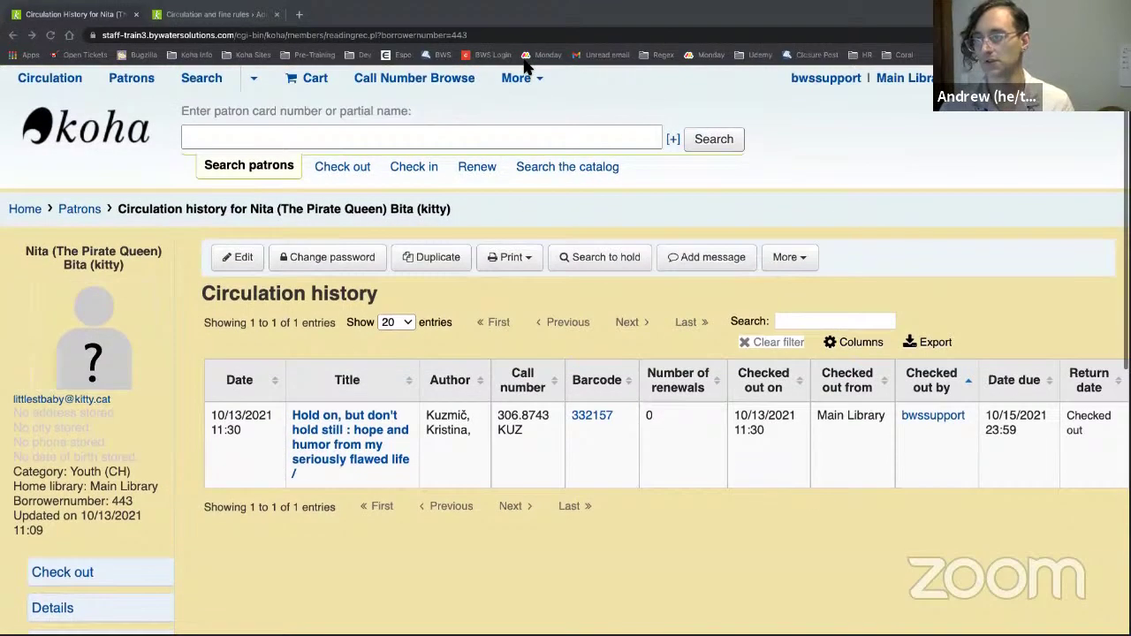
- Go to Koha administration and search the system preferences for RecordStaffUserOnCheckout
{"action": "left_click", "coordinate": [531, 78]}
{"action": "left_click", "coordinate": [517, 361]}
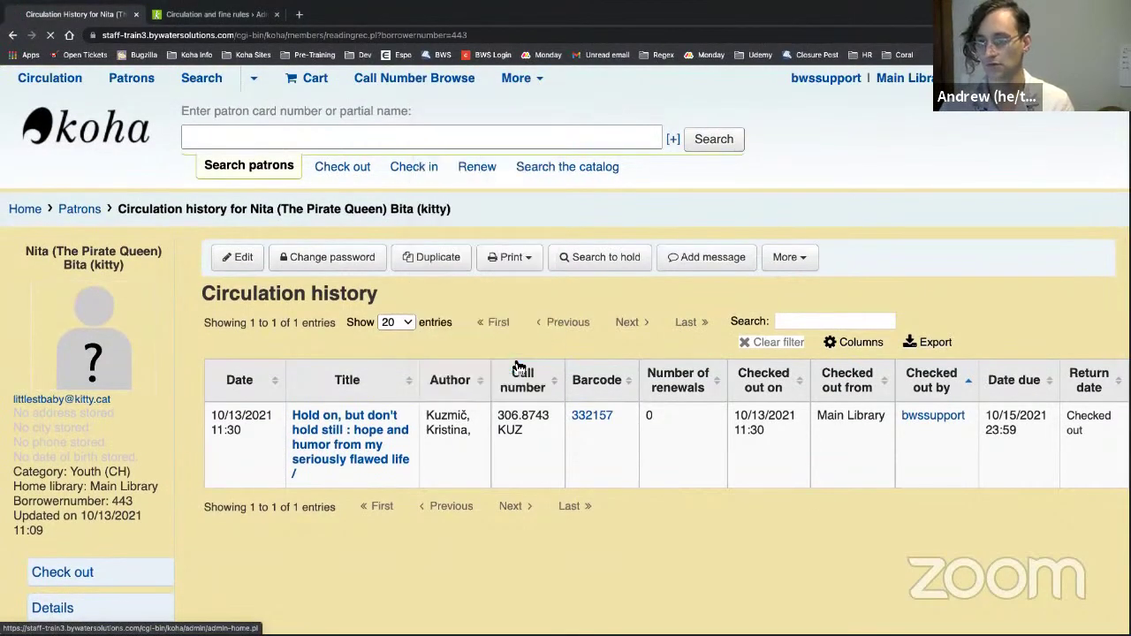
{"action": "type", "text": "RecordStaffUserOnCheckout"}
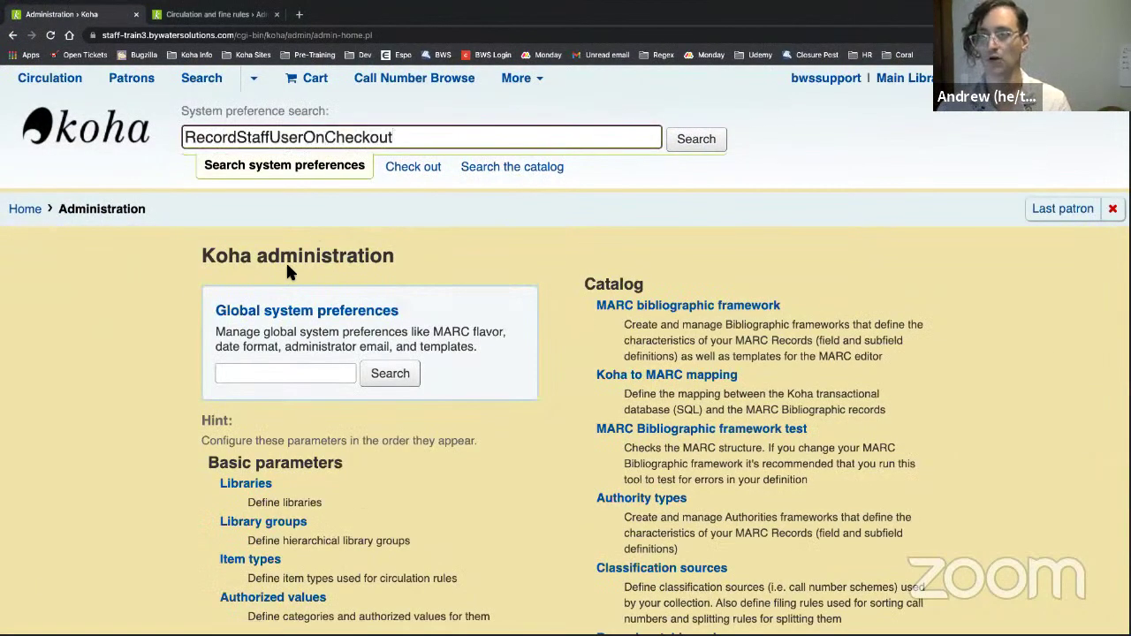
{"action": "key", "text": "Return"}
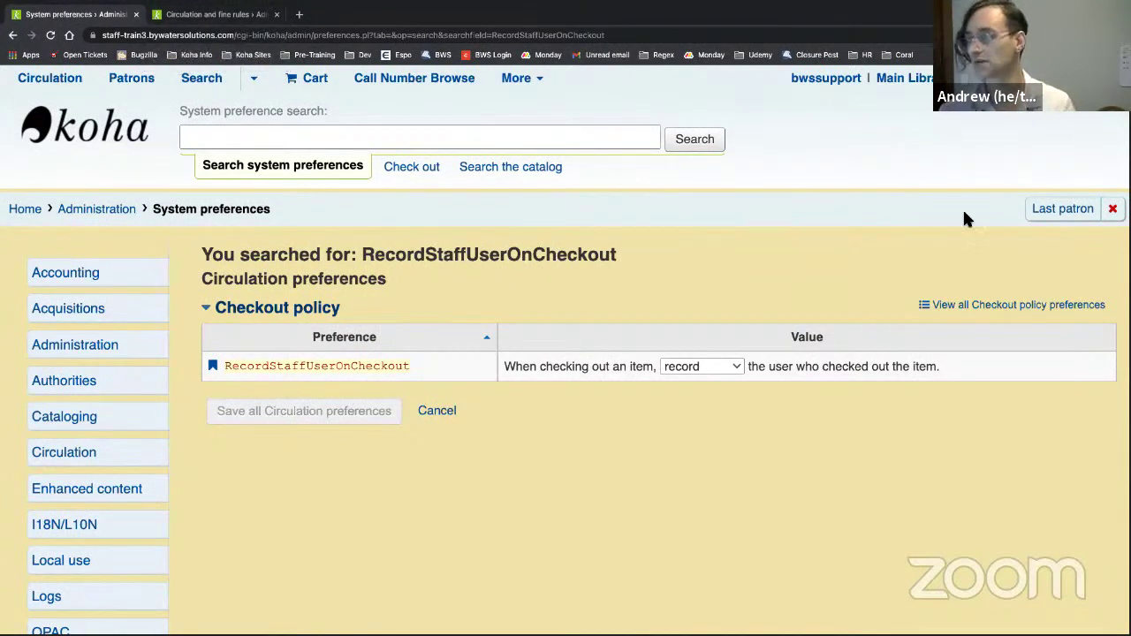
- Return to the last patron's checkout page
{"action": "left_click", "coordinate": [1061, 211]}
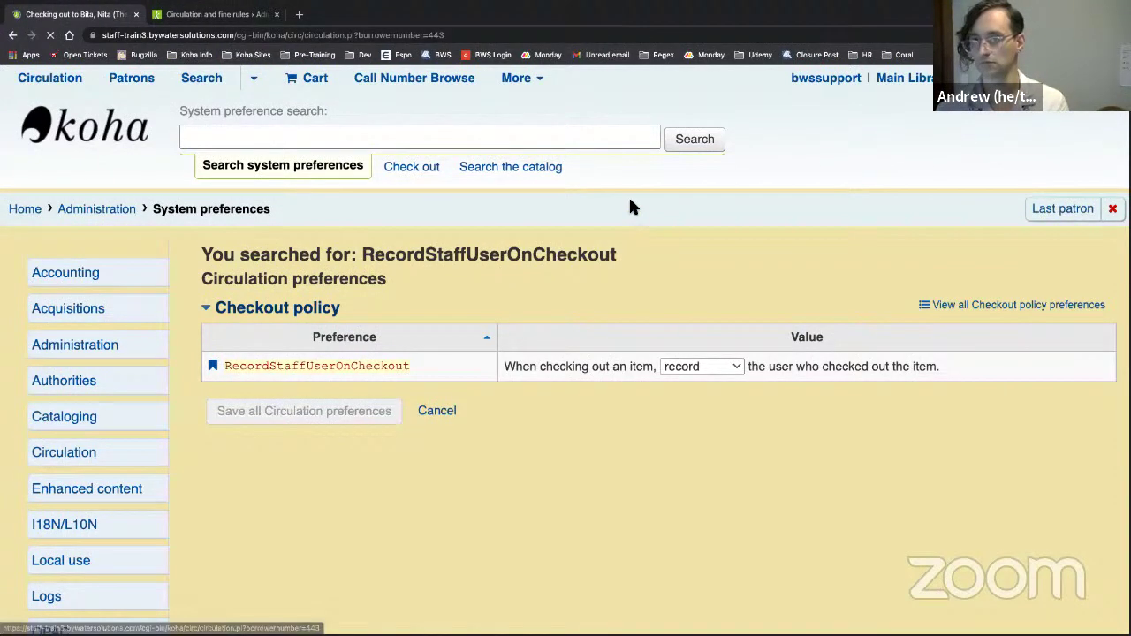
- Open the patron's checked-out title "Hold on, but don't hold still" and view its checkout history
{"action": "scroll", "coordinate": [490, 345], "scroll_direction": "down", "scroll_amount": 5}
{"action": "left_click", "coordinate": [311, 306]}
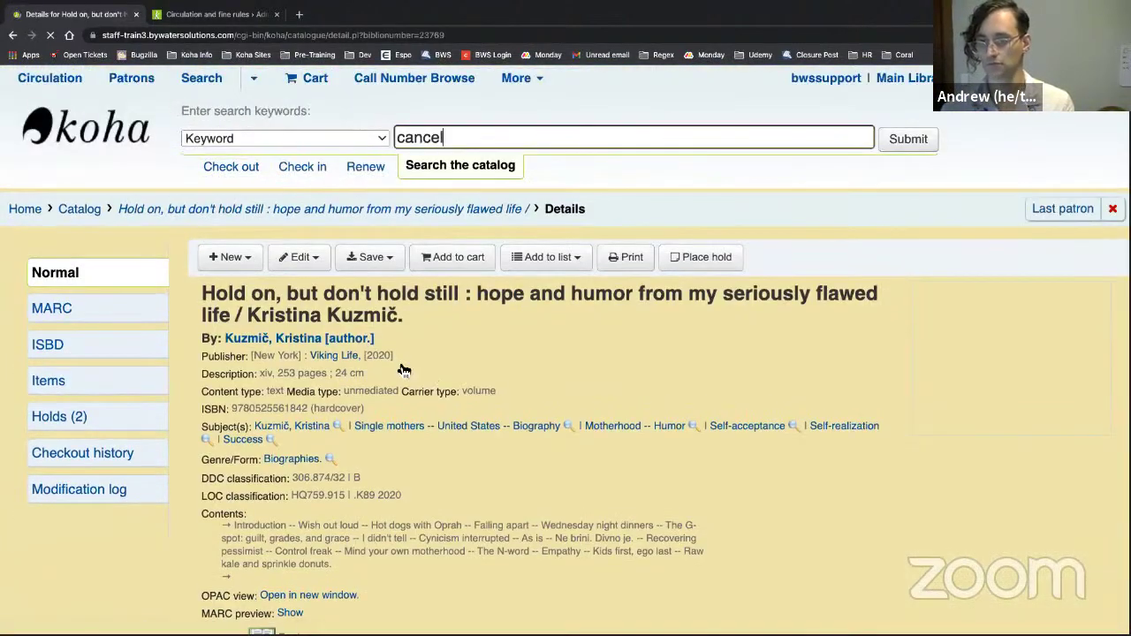
{"action": "scroll", "coordinate": [398, 361], "scroll_direction": "down", "scroll_amount": 1}
{"action": "left_click", "coordinate": [116, 360]}
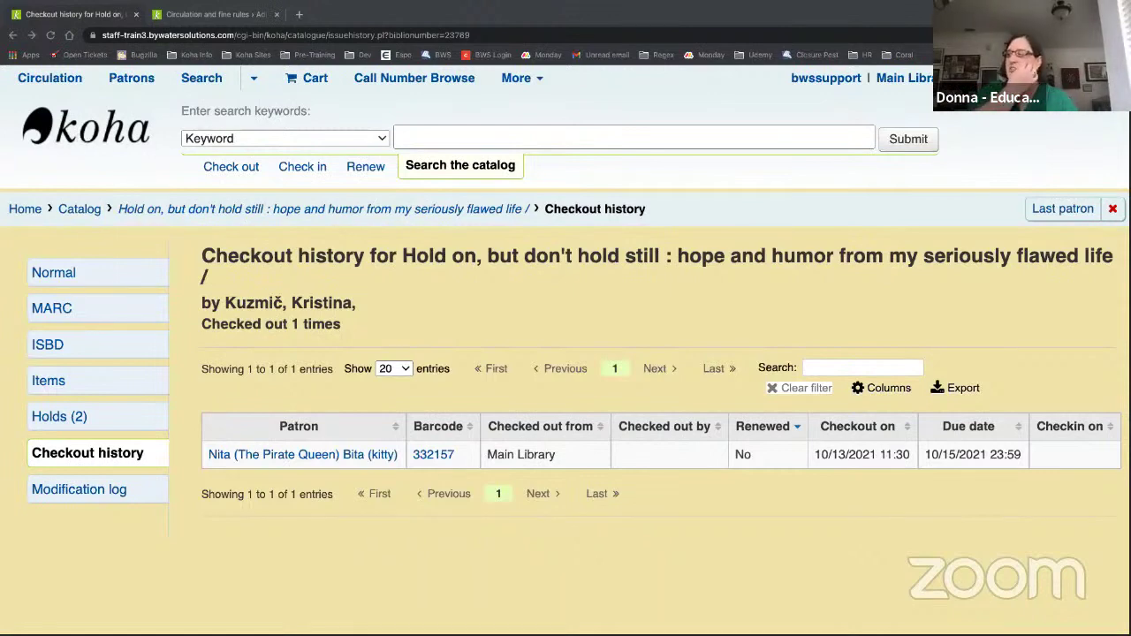
- Check out the item with barcode 314153 to the last patron, confirming that its accompanying materials are present
{"action": "left_click", "coordinate": [12, 36]}
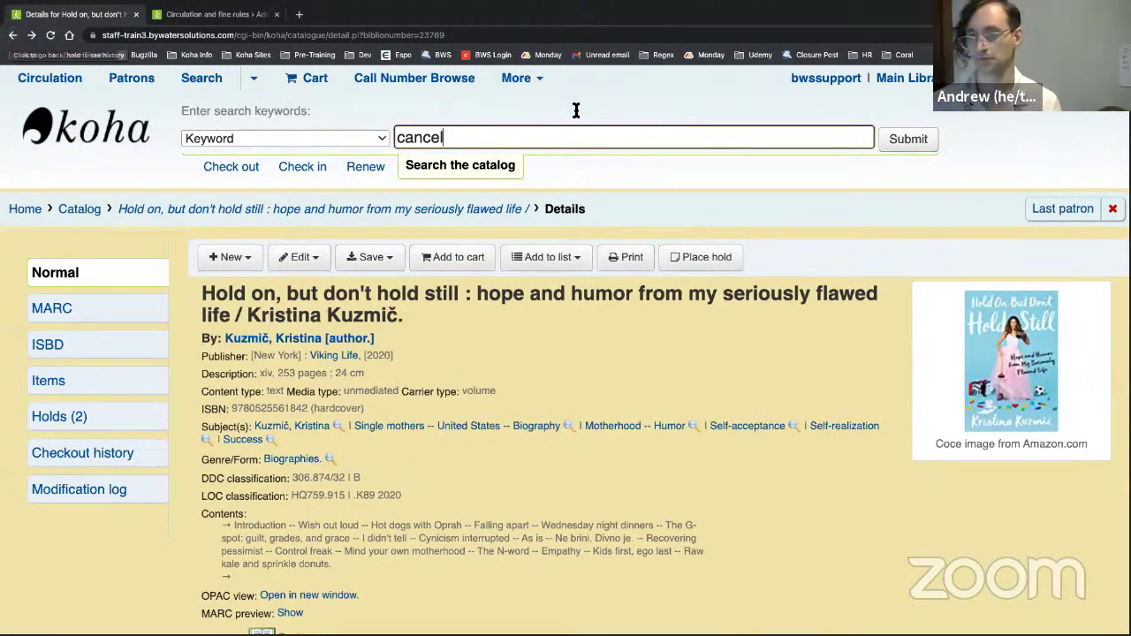
{"action": "left_click", "coordinate": [1069, 212]}
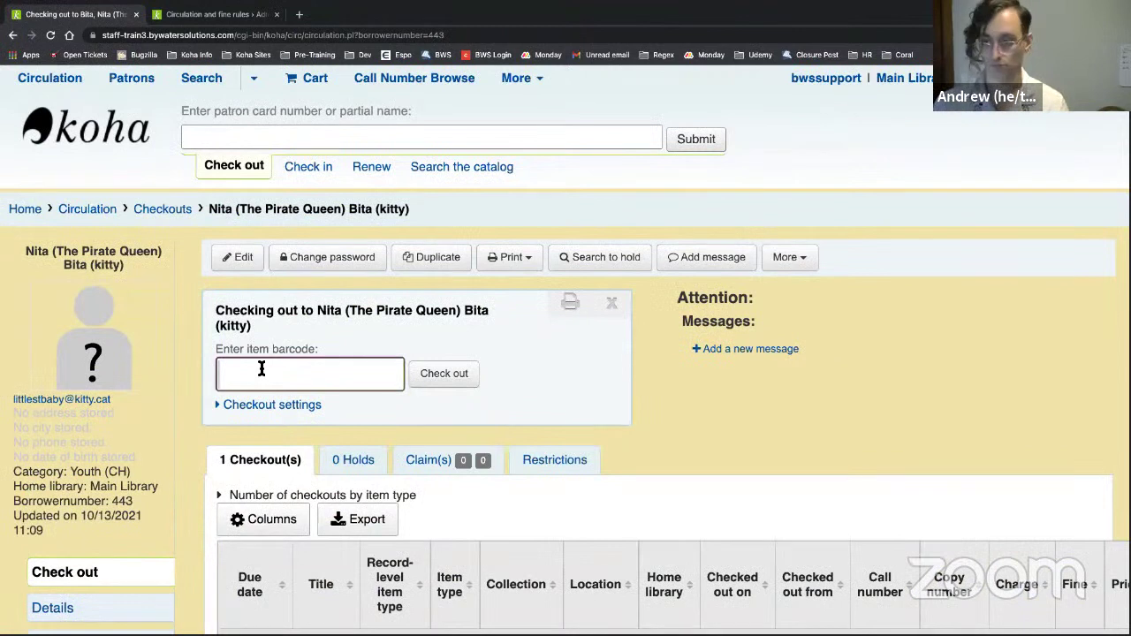
{"action": "type", "text": "314153"}
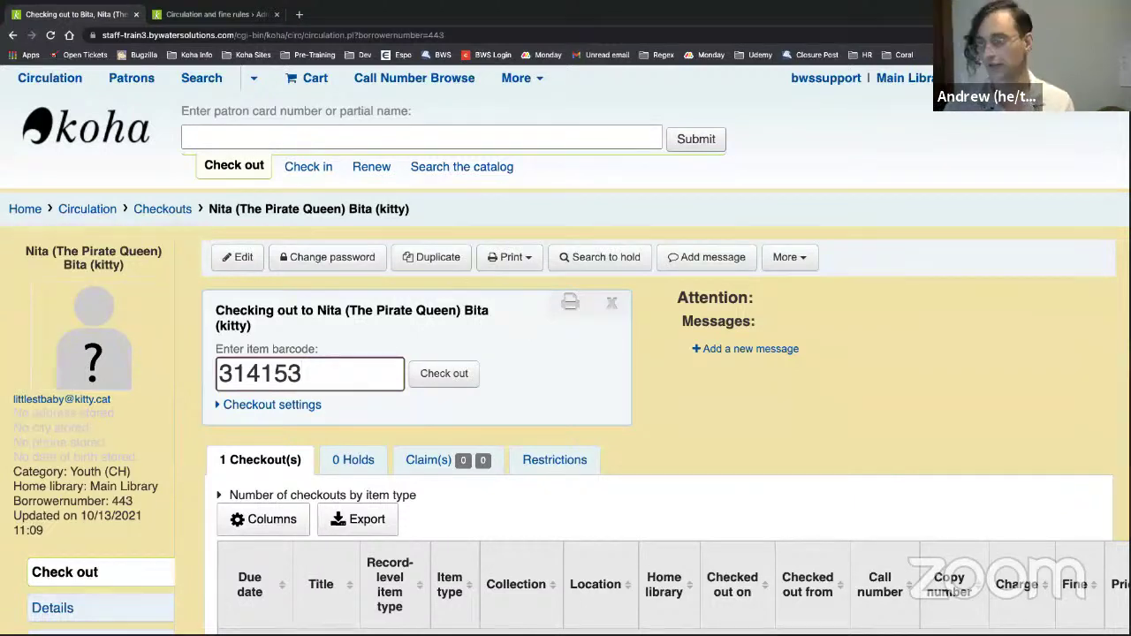
{"action": "left_click", "coordinate": [442, 375]}
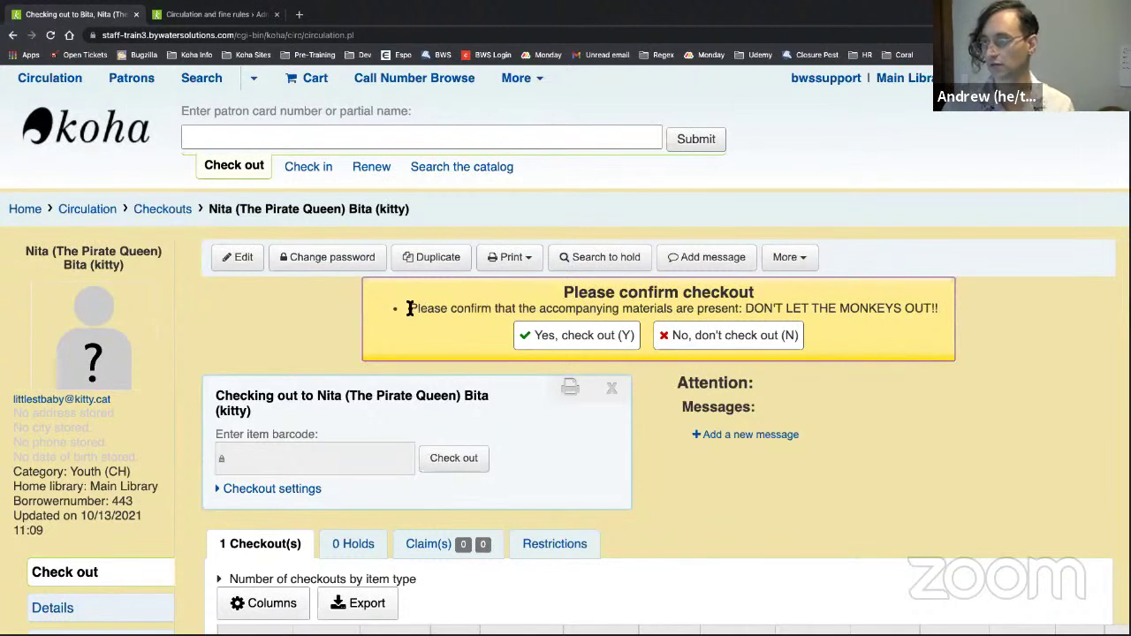
{"action": "left_click_drag", "start_coordinate": [407, 307], "coordinate": [933, 307]}
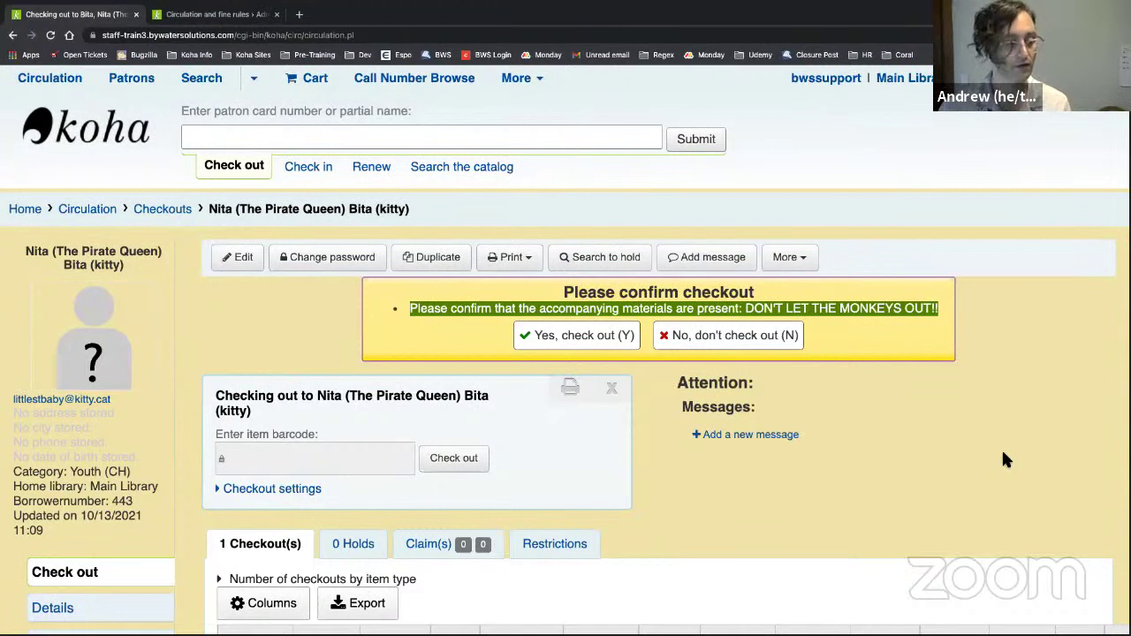
{"action": "left_click", "coordinate": [574, 306]}
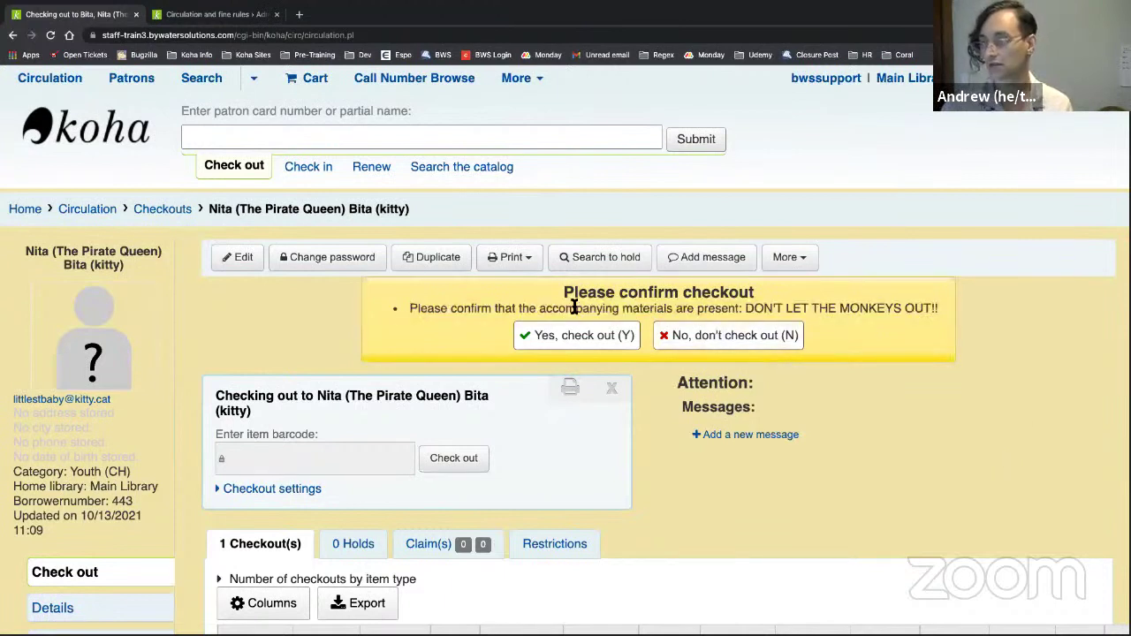
{"action": "left_click", "coordinate": [606, 341]}
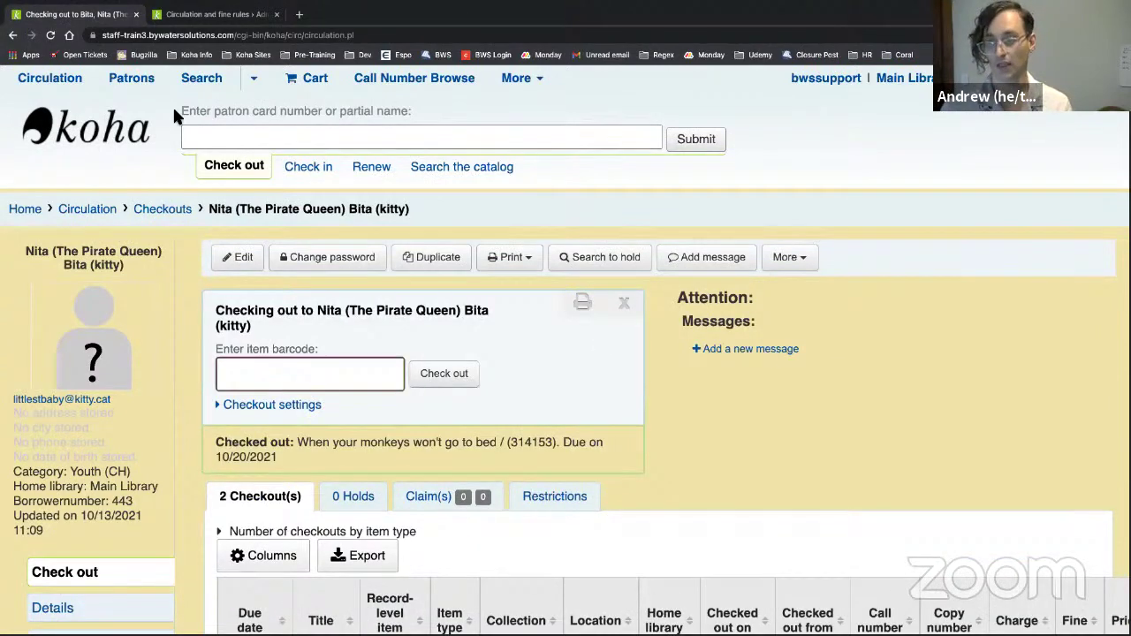
- Check in the item with barcode 314153, confirming that its accompanying materials are present
{"action": "left_click", "coordinate": [307, 165]}
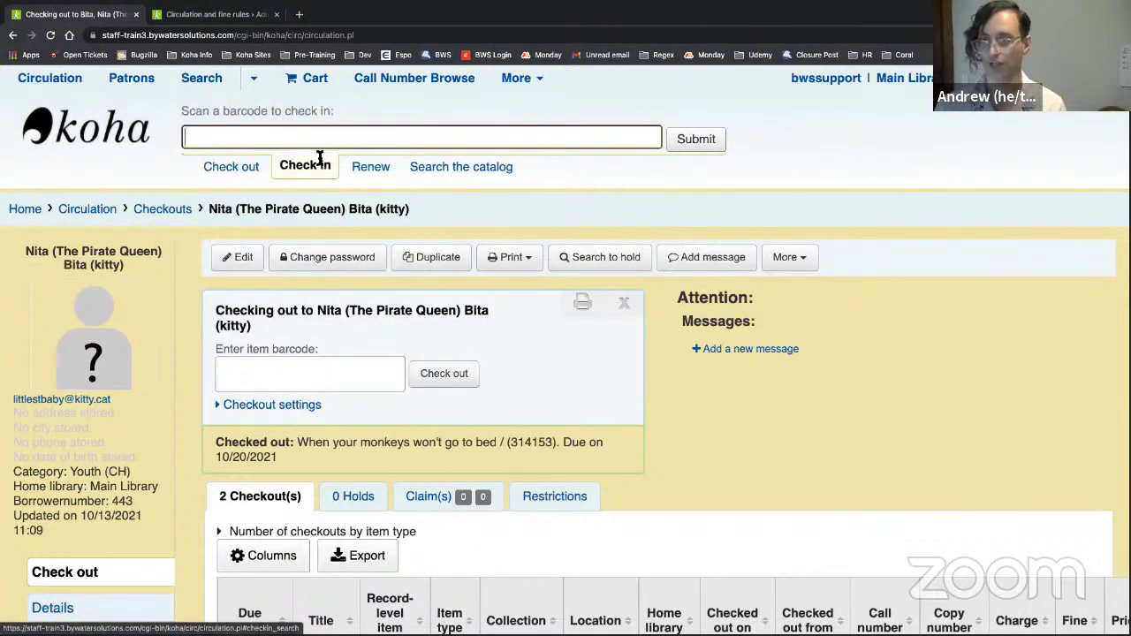
{"action": "type", "text": "314153"}
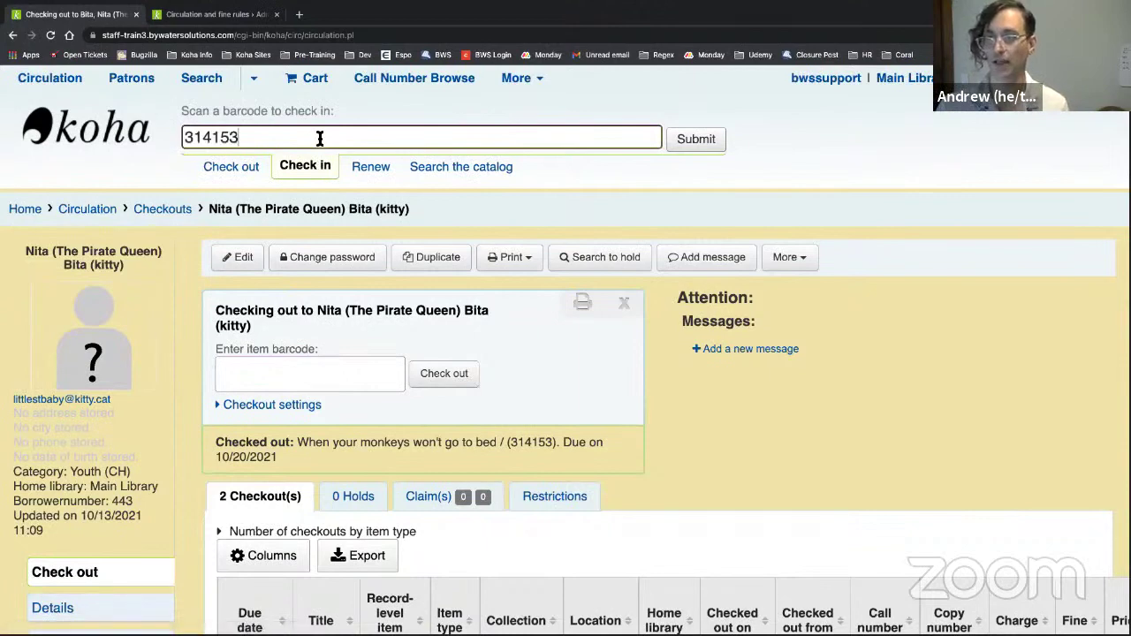
{"action": "left_click", "coordinate": [708, 148]}
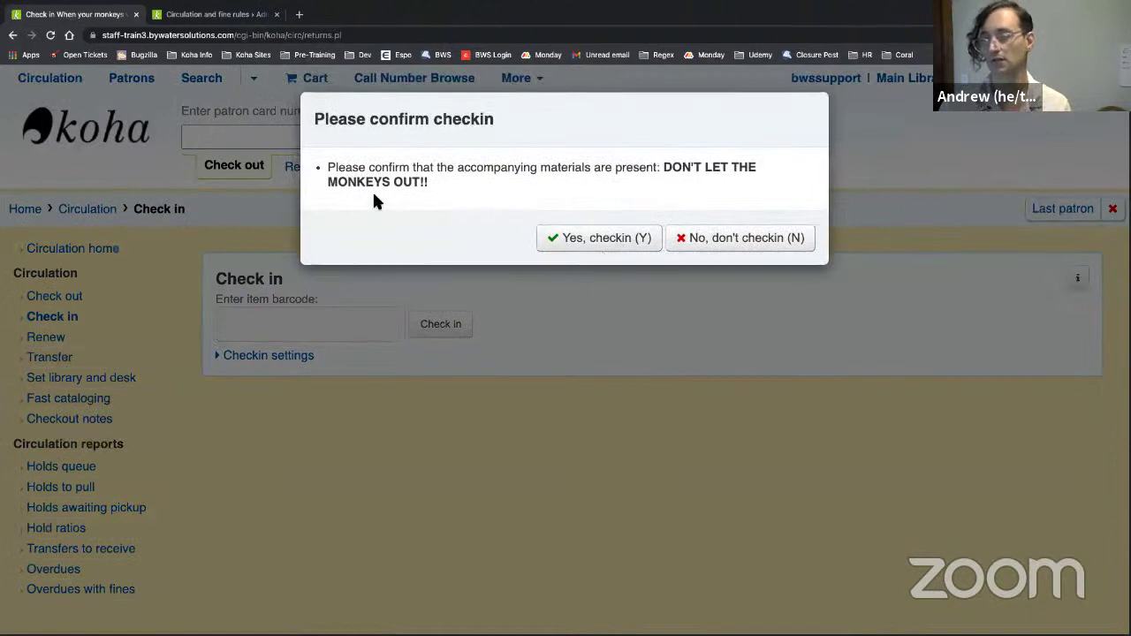
{"action": "left_click", "coordinate": [643, 240]}
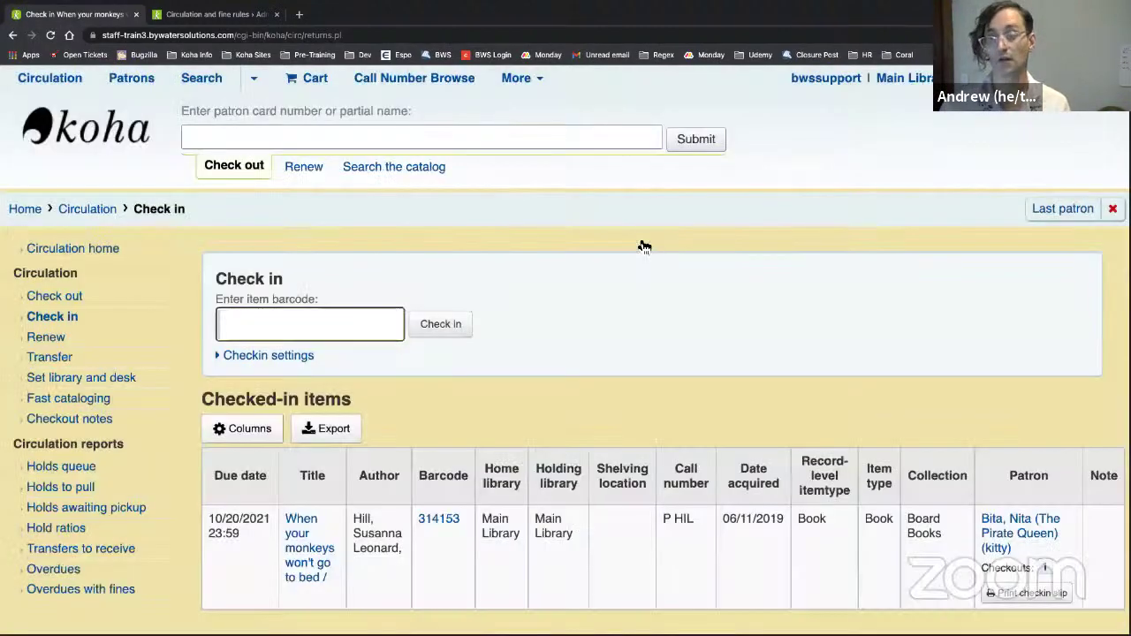
- Open the checked-in monkeys book's item record for editing and examine its Materials specified field
{"action": "left_click", "coordinate": [305, 576]}
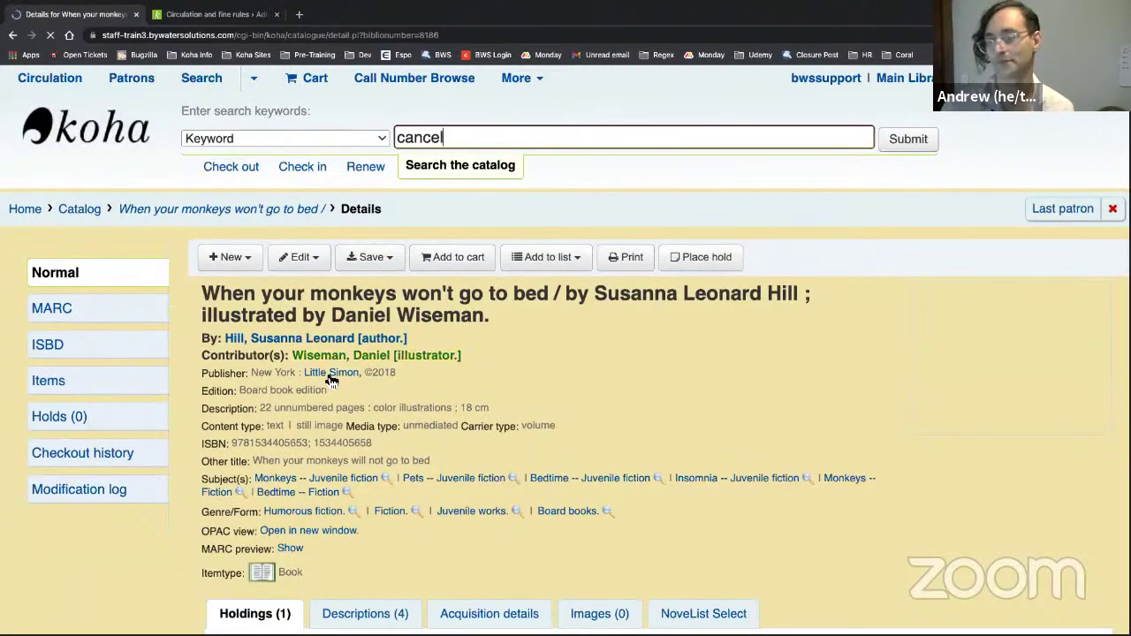
{"action": "scroll", "coordinate": [331, 378], "scroll_direction": "down", "scroll_amount": 4}
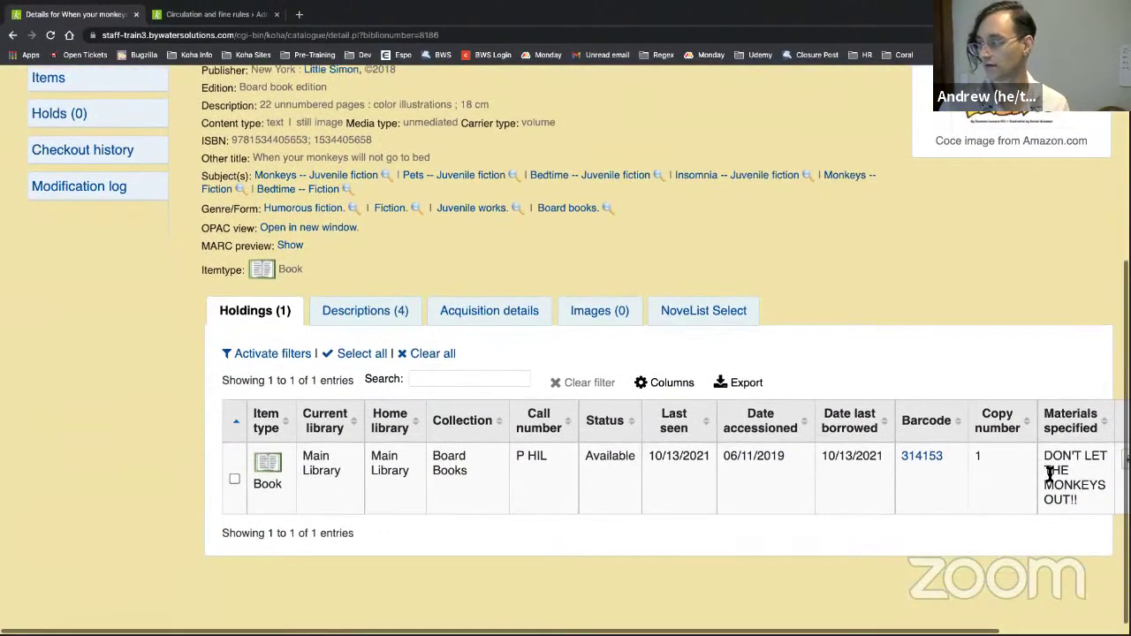
{"action": "scroll", "coordinate": [1047, 471], "scroll_direction": "right", "scroll_amount": 4}
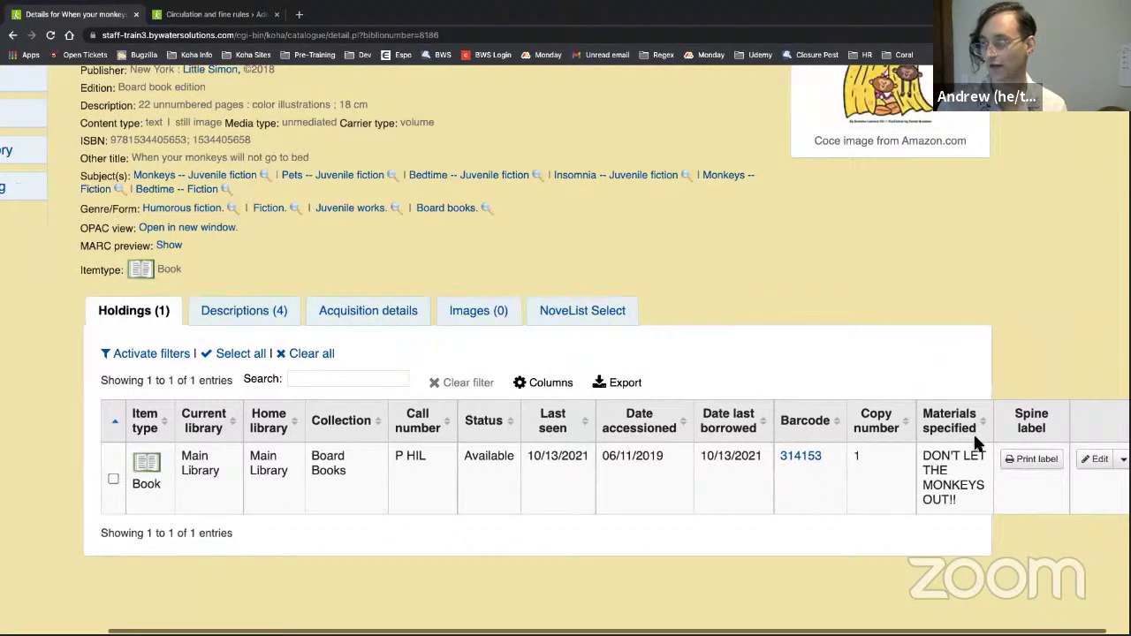
{"action": "left_click", "coordinate": [1086, 471]}
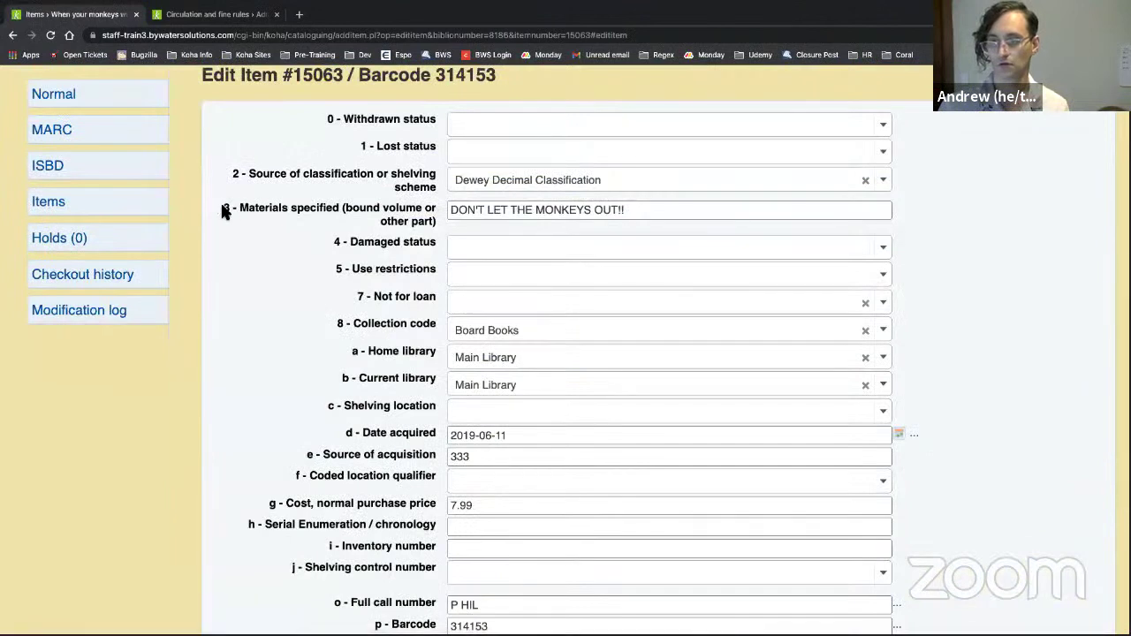
{"action": "left_click_drag", "start_coordinate": [225, 212], "coordinate": [437, 210]}
{"action": "left_click", "coordinate": [439, 213]}
{"action": "left_click_drag", "start_coordinate": [225, 212], "coordinate": [433, 223]}
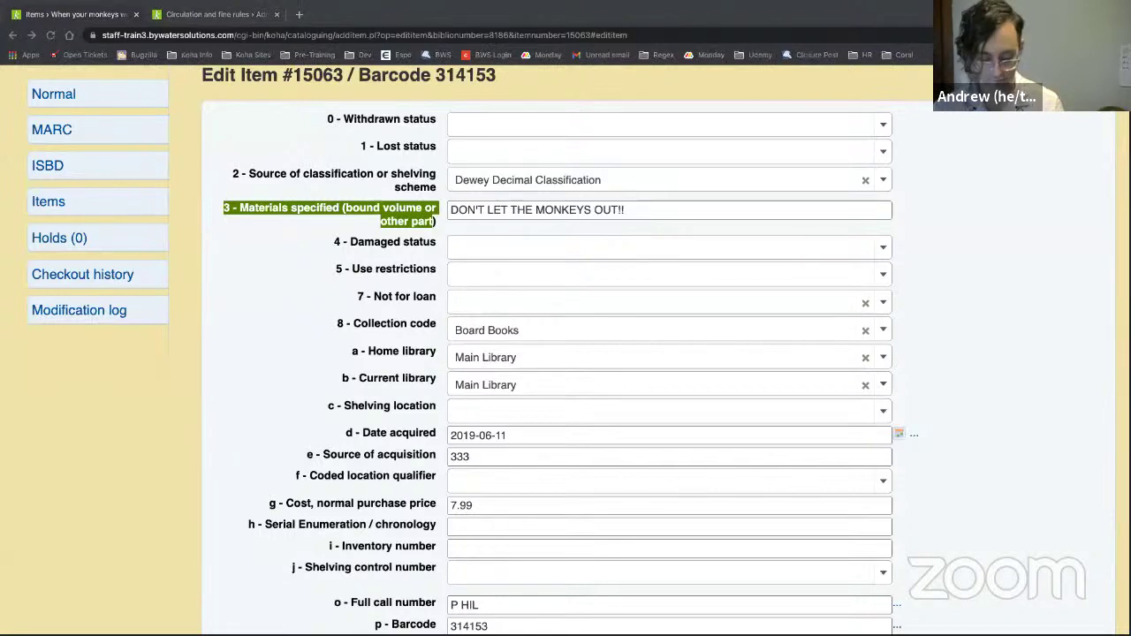
- Search the system preferences in Koha administration for CircConfirmItemParts
{"action": "scroll", "coordinate": [669, 467], "scroll_direction": "up", "scroll_amount": 5}
{"action": "scroll", "coordinate": [458, 297], "scroll_direction": "up", "scroll_amount": 1}
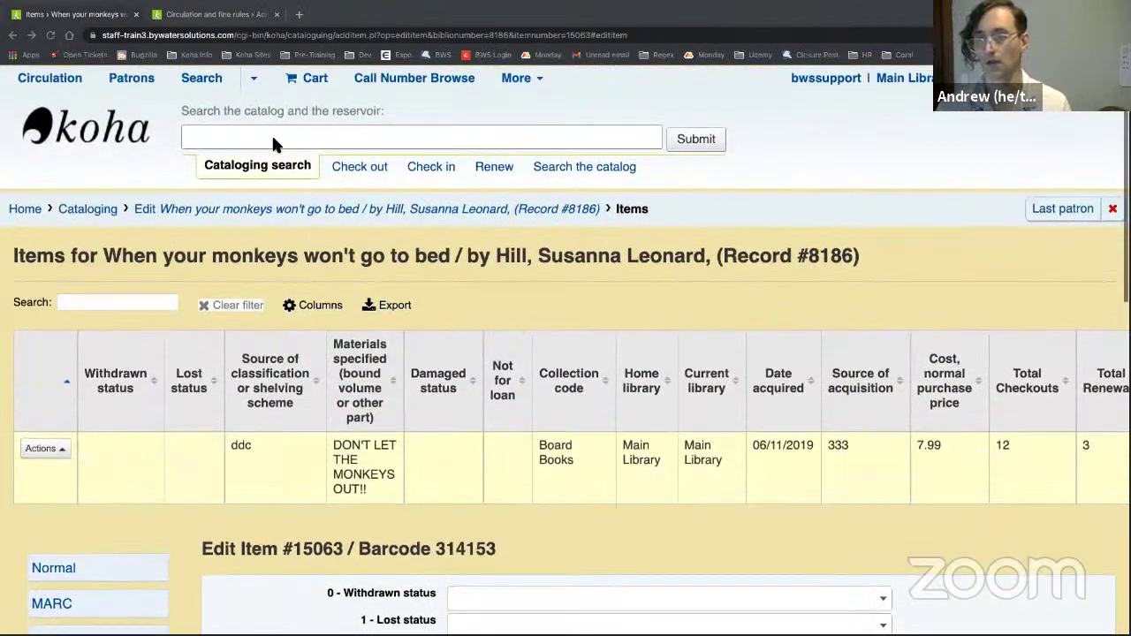
{"action": "left_click", "coordinate": [530, 79]}
{"action": "left_click", "coordinate": [513, 364]}
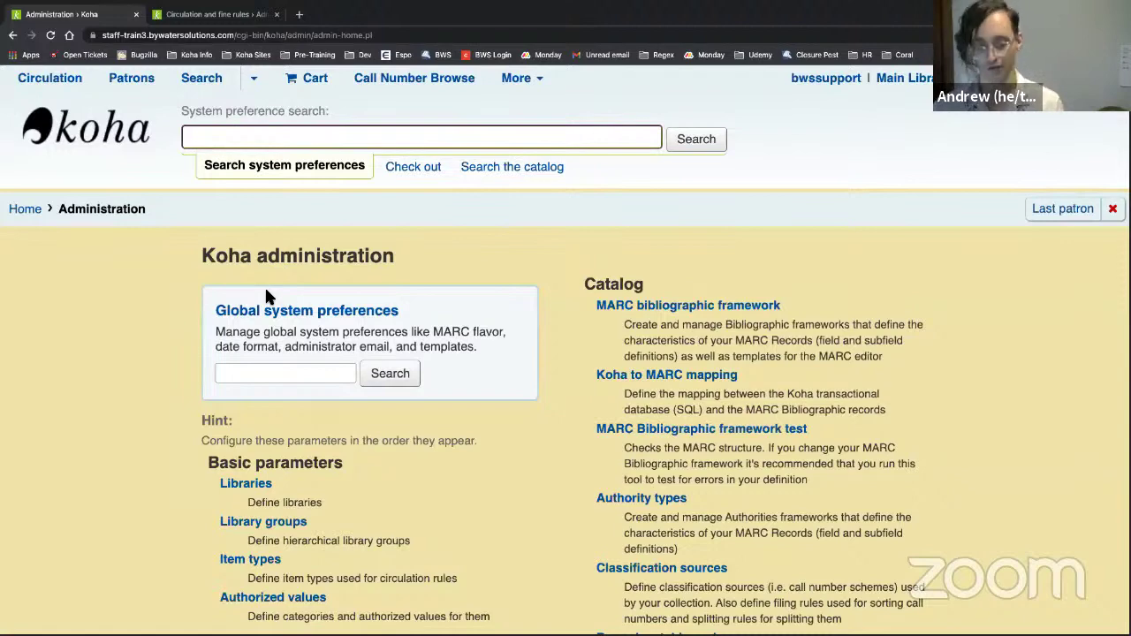
{"action": "type", "text": "CircConfirmItemParts"}
{"action": "key", "text": "Return"}
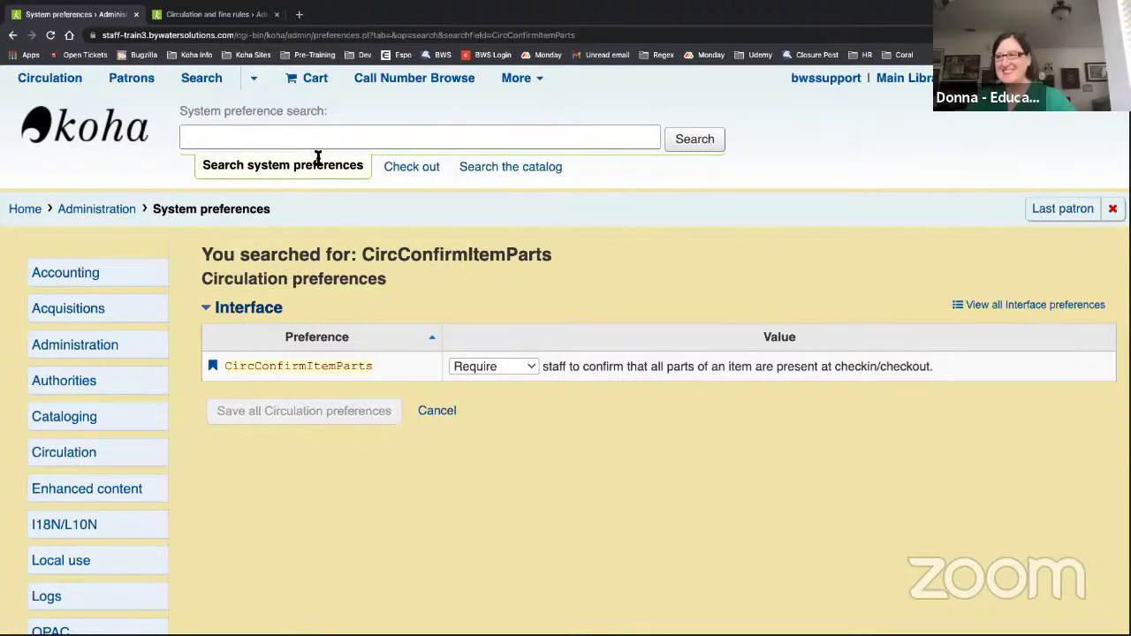
- Return to the staff interface home page
{"action": "left_click", "coordinate": [115, 131]}
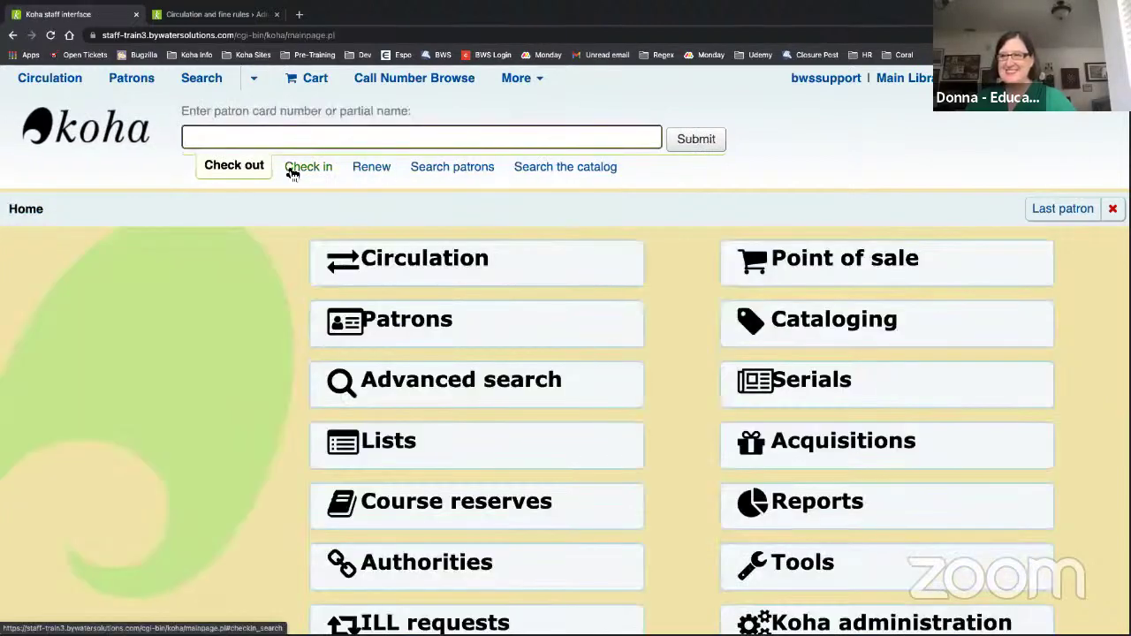
{"action": "left_click", "coordinate": [292, 172]}
{"action": "type", "text": "CircConfirmItemParts"}
{"action": "key", "text": "Return"}
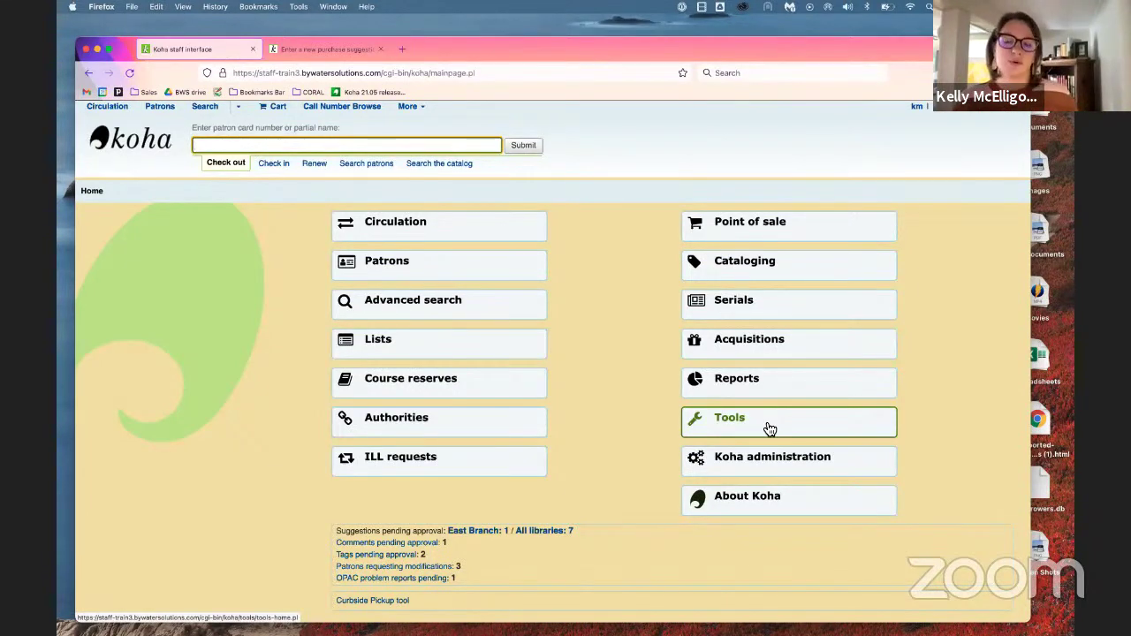
- Upload the file 17HWQ.mrc in the Stage MARC records for import tool
{"action": "left_click", "coordinate": [770, 429]}
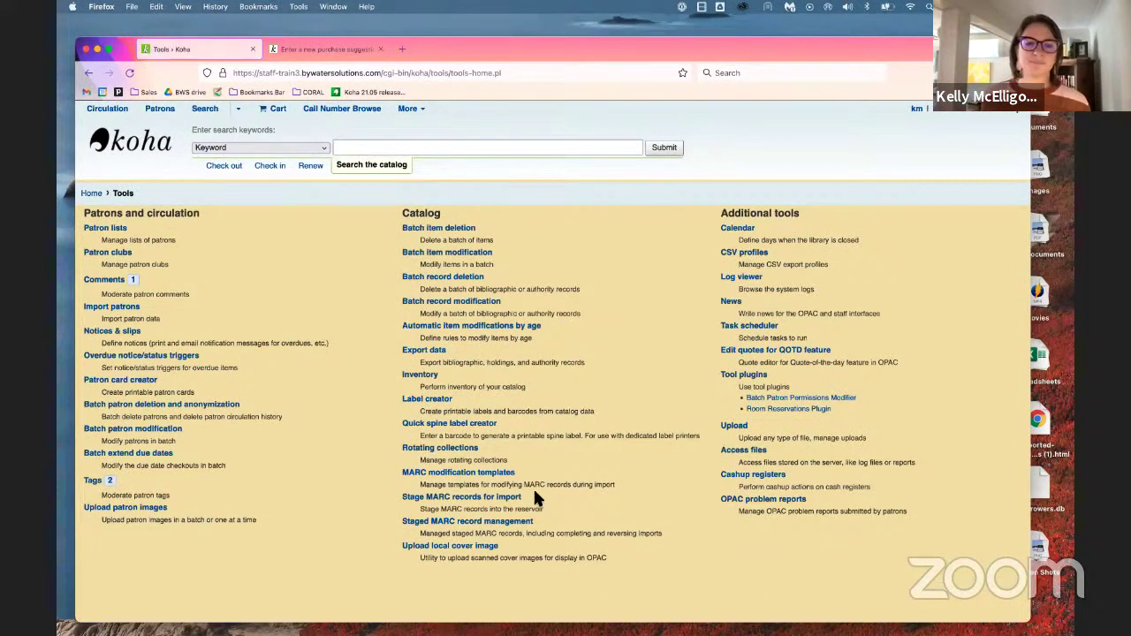
{"action": "left_click", "coordinate": [478, 500]}
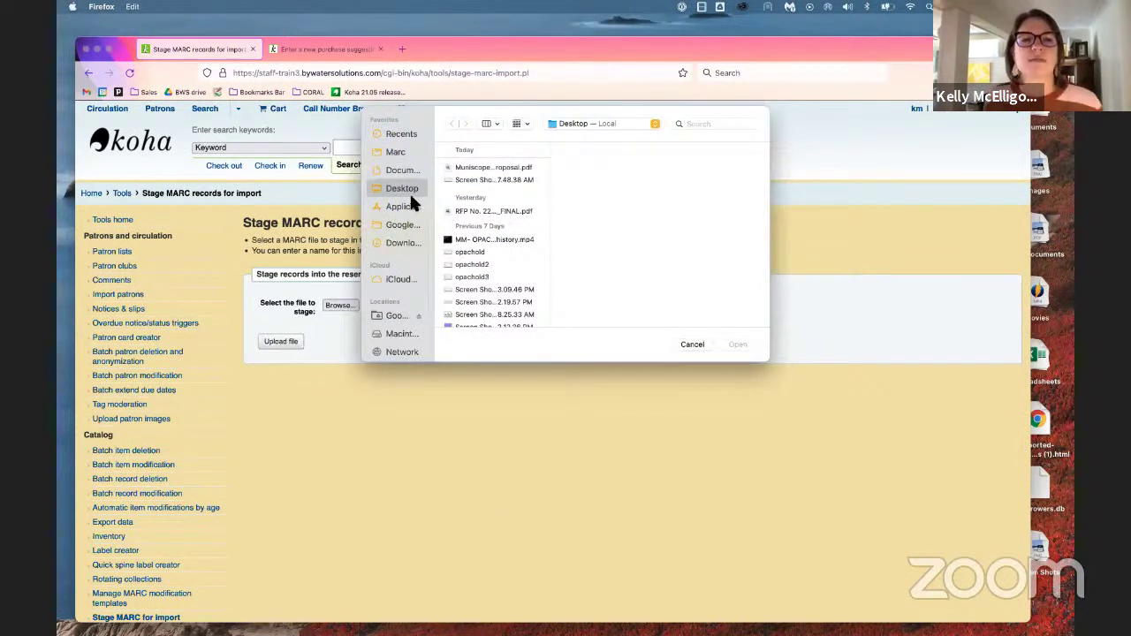
{"action": "scroll", "coordinate": [480, 278], "scroll_direction": "down", "scroll_amount": 10}
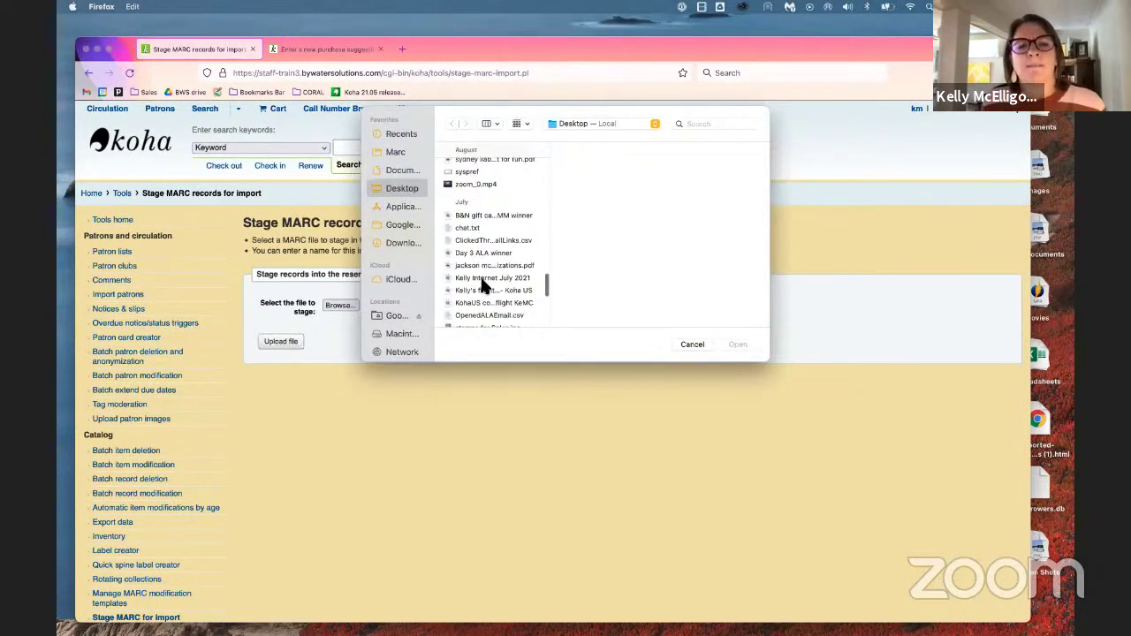
{"action": "left_click", "coordinate": [468, 173]}
{"action": "left_click", "coordinate": [597, 316]}
{"action": "left_click", "coordinate": [736, 344]}
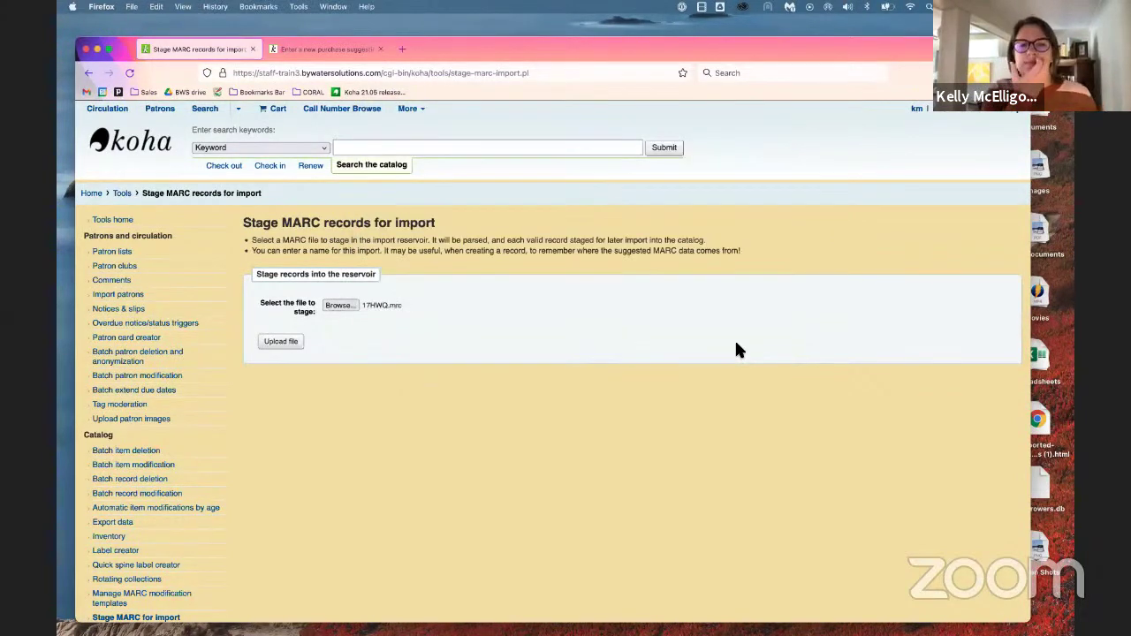
{"action": "left_click", "coordinate": [279, 341]}
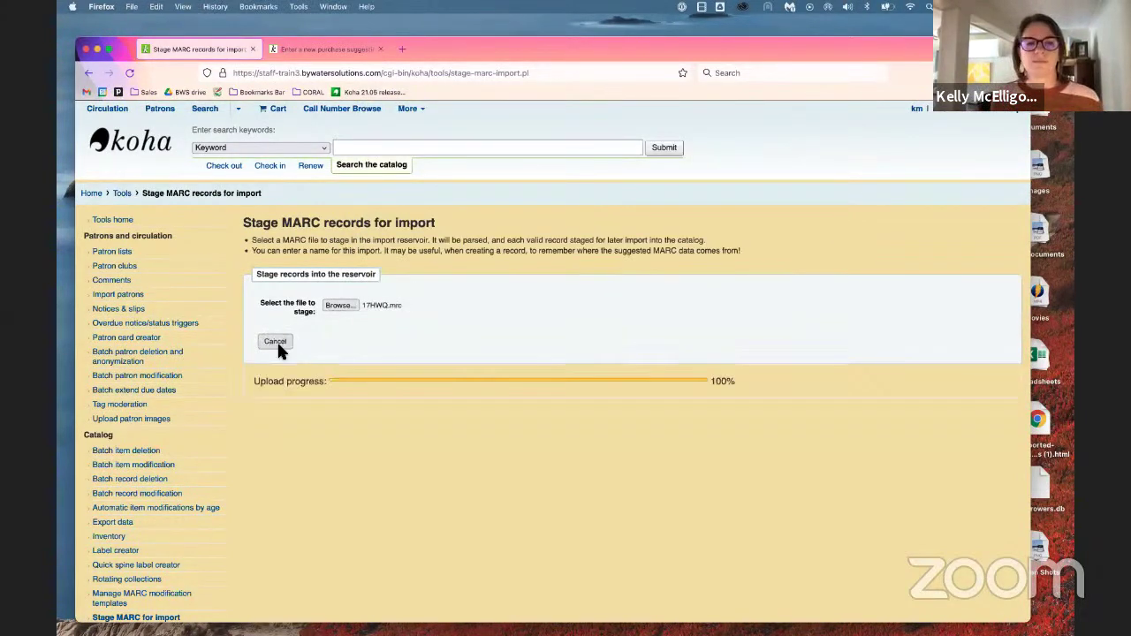
- Review the available profiles for pre-filling the import settings, leaving Do not use profile selected
{"action": "scroll", "coordinate": [252, 349], "scroll_direction": "down", "scroll_amount": 2}
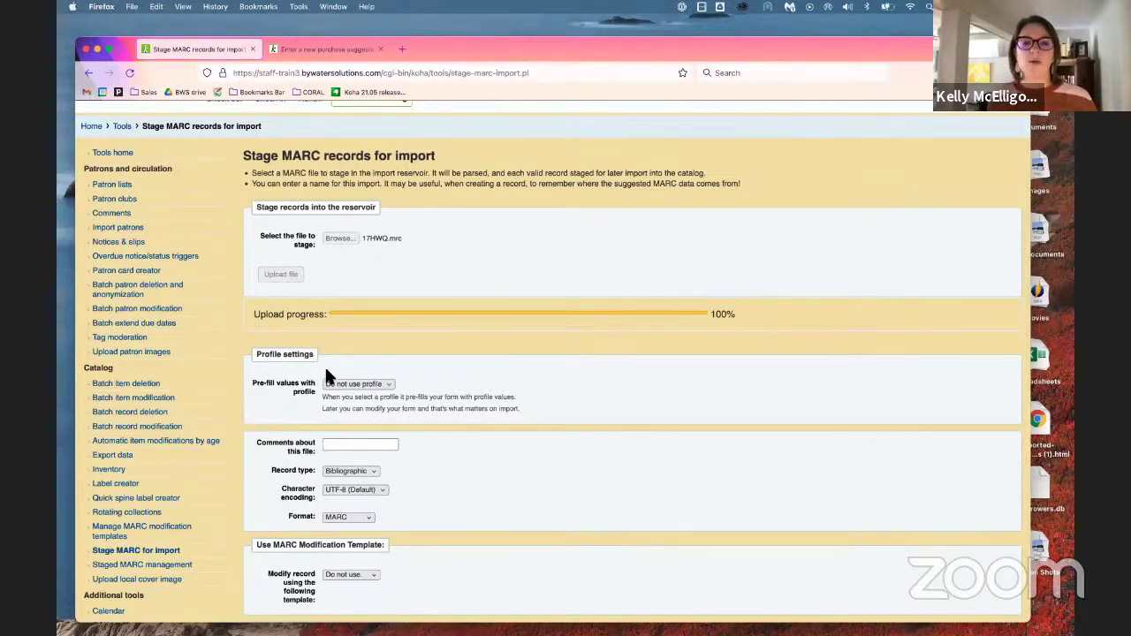
{"action": "left_click", "coordinate": [384, 387]}
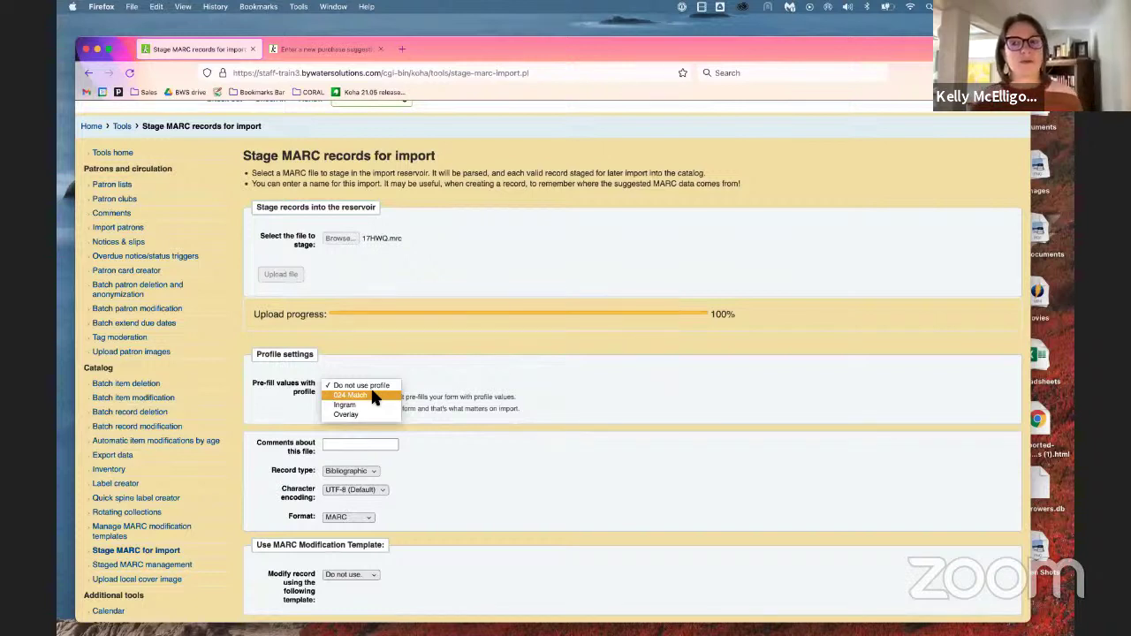
{"action": "left_click", "coordinate": [543, 386]}
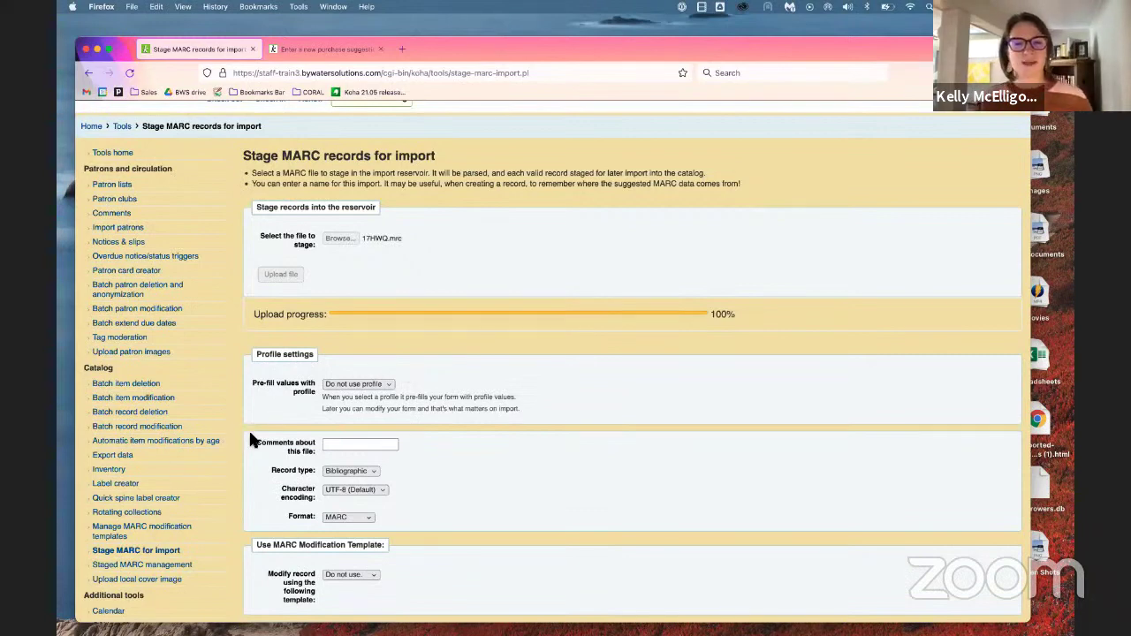
- Review the character encoding options for the uploaded MARC file and keep UTF-8 (Default)
{"action": "scroll", "coordinate": [415, 437], "scroll_direction": "down", "scroll_amount": 5}
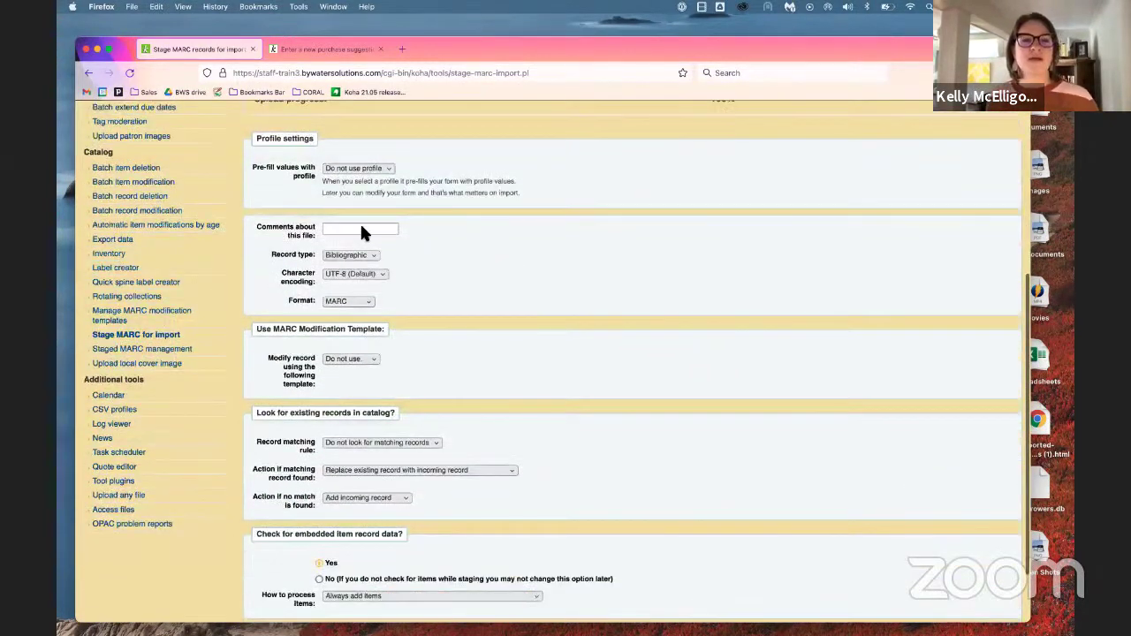
{"action": "scroll", "coordinate": [364, 269], "scroll_direction": "down", "scroll_amount": 1}
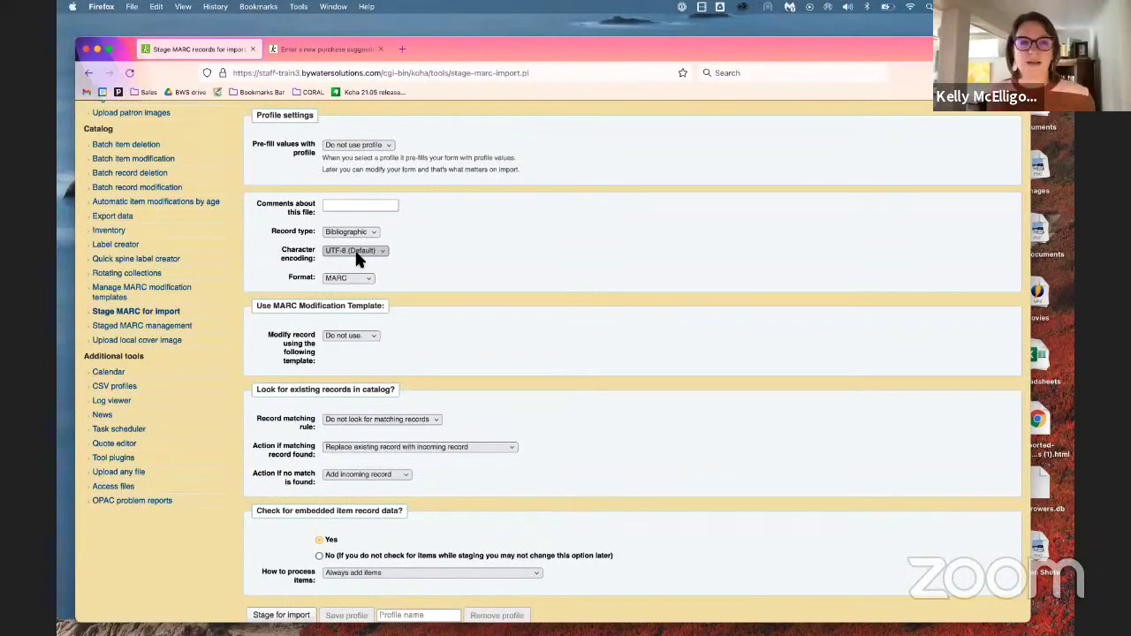
{"action": "left_click", "coordinate": [356, 252]}
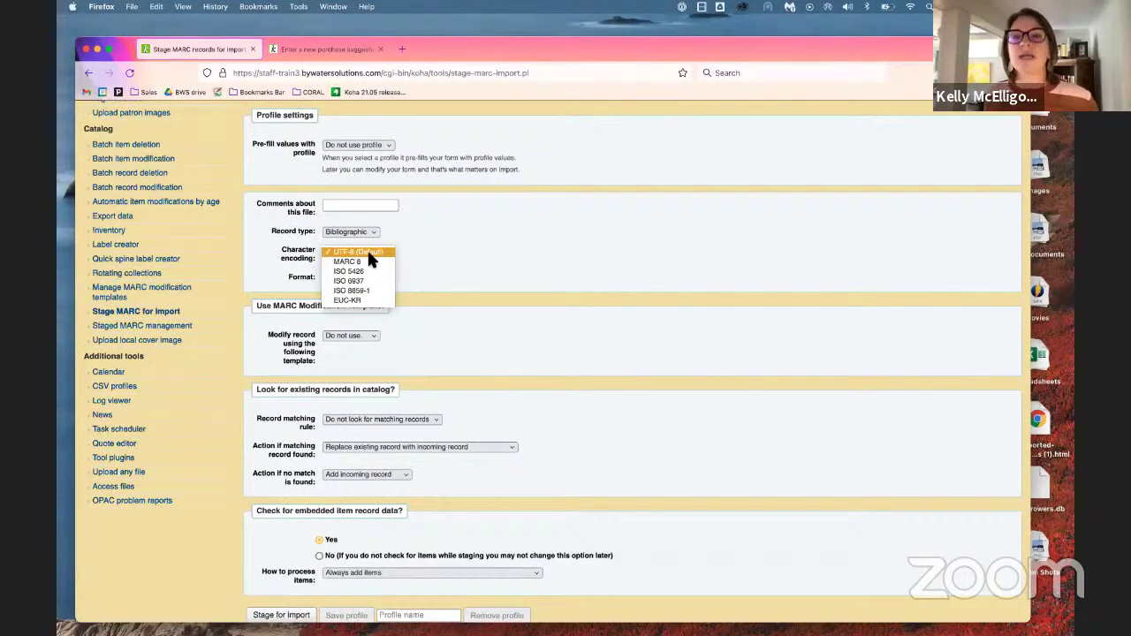
{"action": "left_click", "coordinate": [368, 253]}
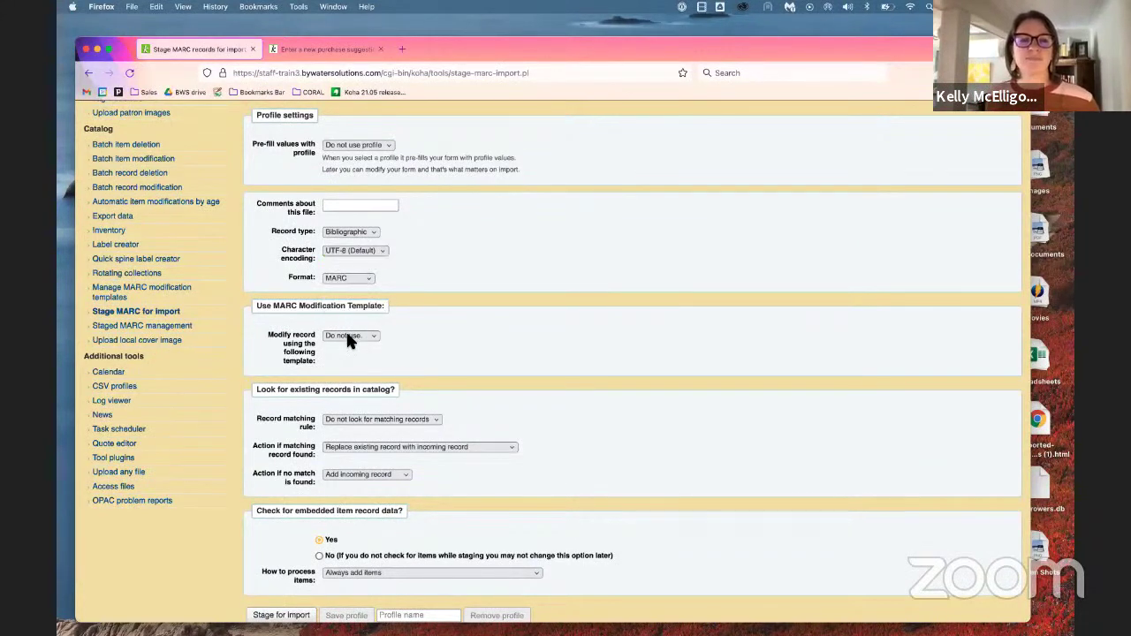
- Set the MARC modification template for the uploaded file to 720 changes
{"action": "left_click", "coordinate": [336, 342]}
{"action": "left_click", "coordinate": [337, 342]}
{"action": "left_click", "coordinate": [337, 343]}
{"action": "left_click", "coordinate": [343, 395]}
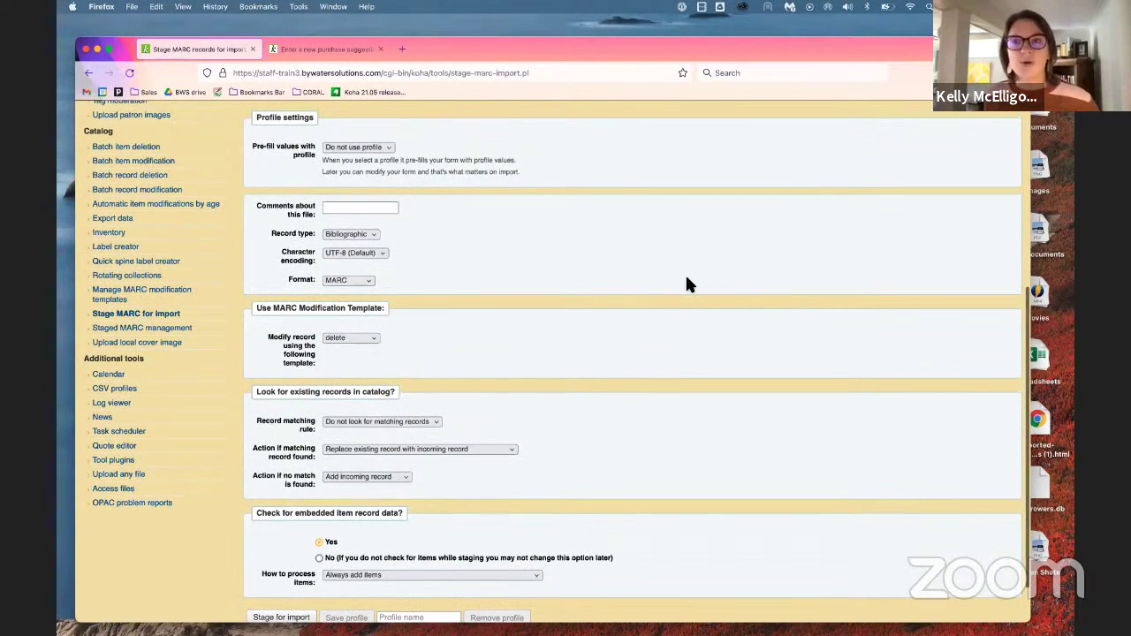
{"action": "left_click", "coordinate": [365, 330]}
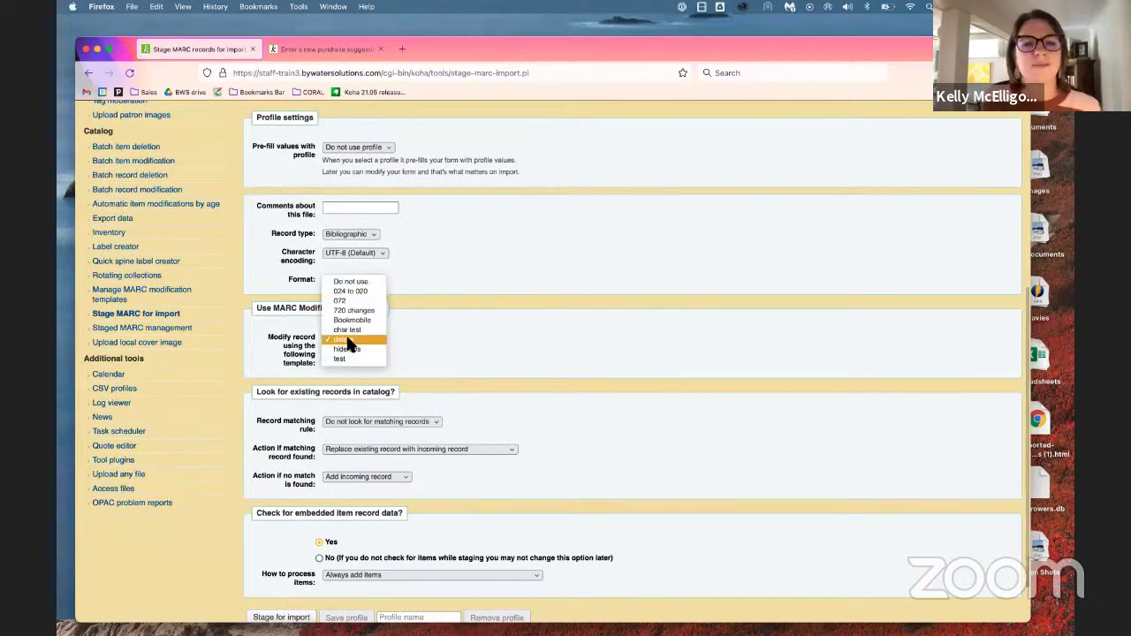
{"action": "left_click", "coordinate": [353, 310]}
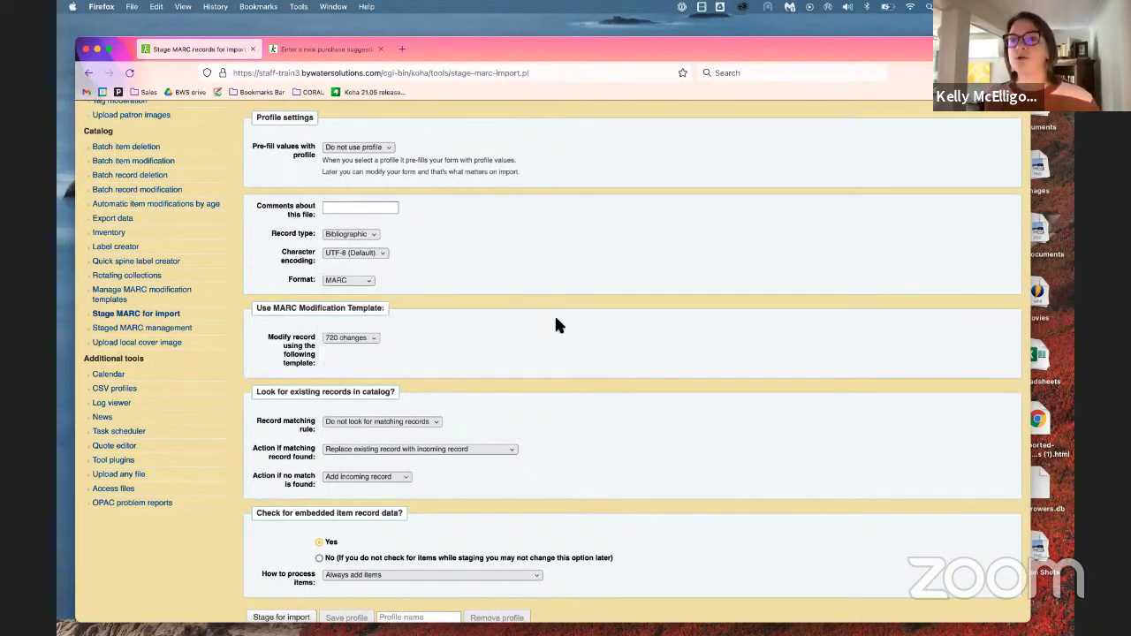
- Set the record matching rule to ISSN (022$a) and keep Replace existing record with incoming record as the match action
{"action": "scroll", "coordinate": [574, 329], "scroll_direction": "down", "scroll_amount": 2}
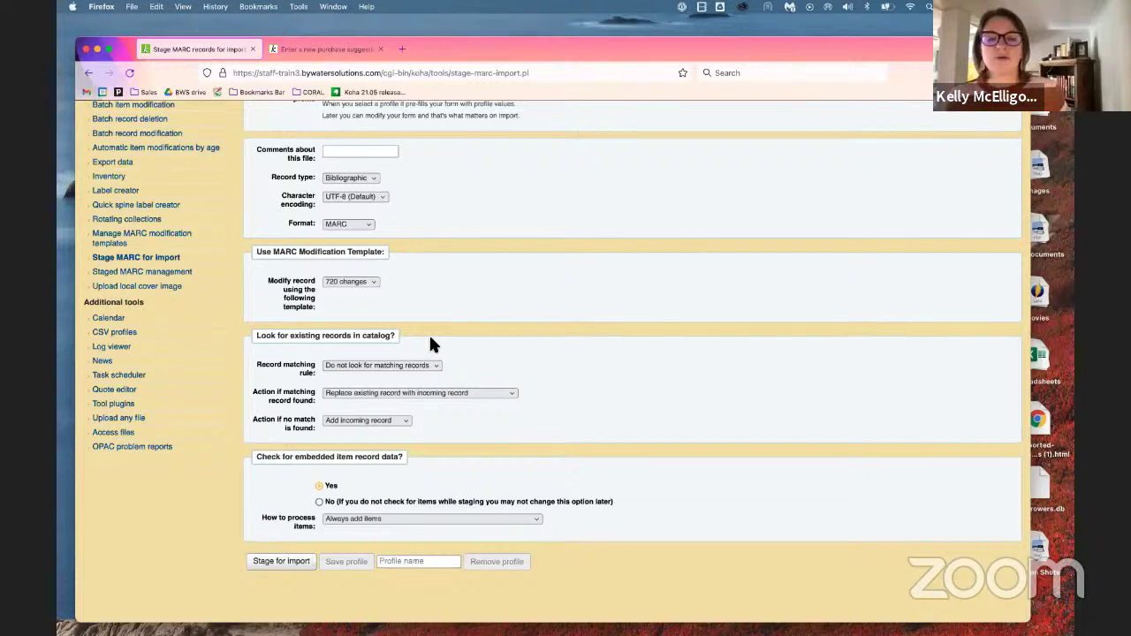
{"action": "left_click", "coordinate": [332, 365]}
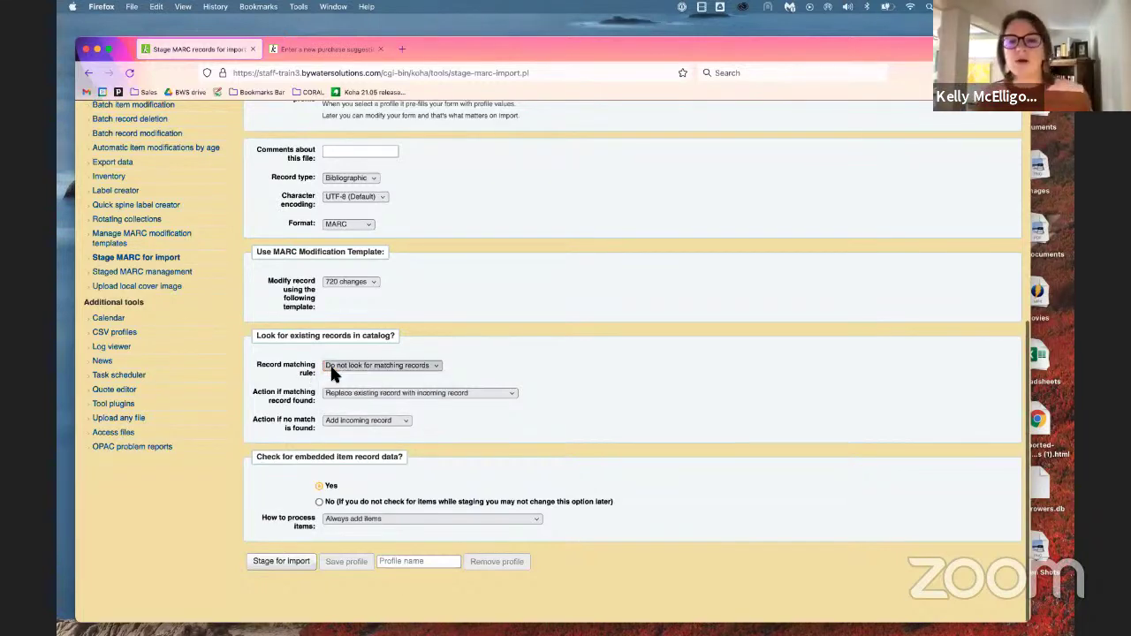
{"action": "left_click", "coordinate": [349, 386]}
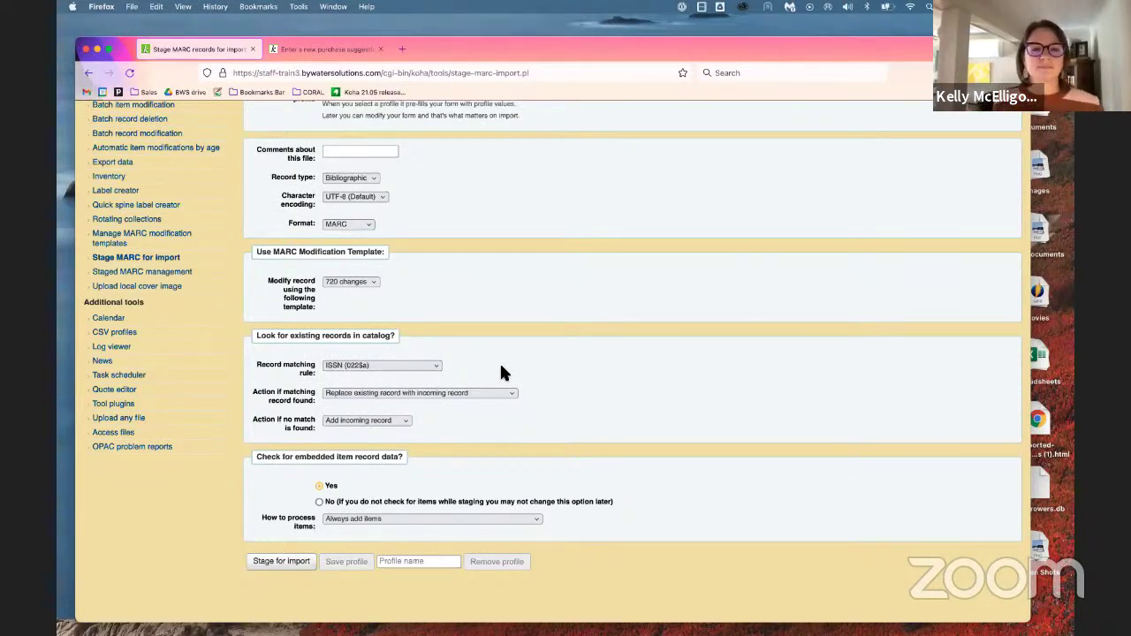
{"action": "left_click", "coordinate": [396, 394]}
{"action": "left_click", "coordinate": [396, 395]}
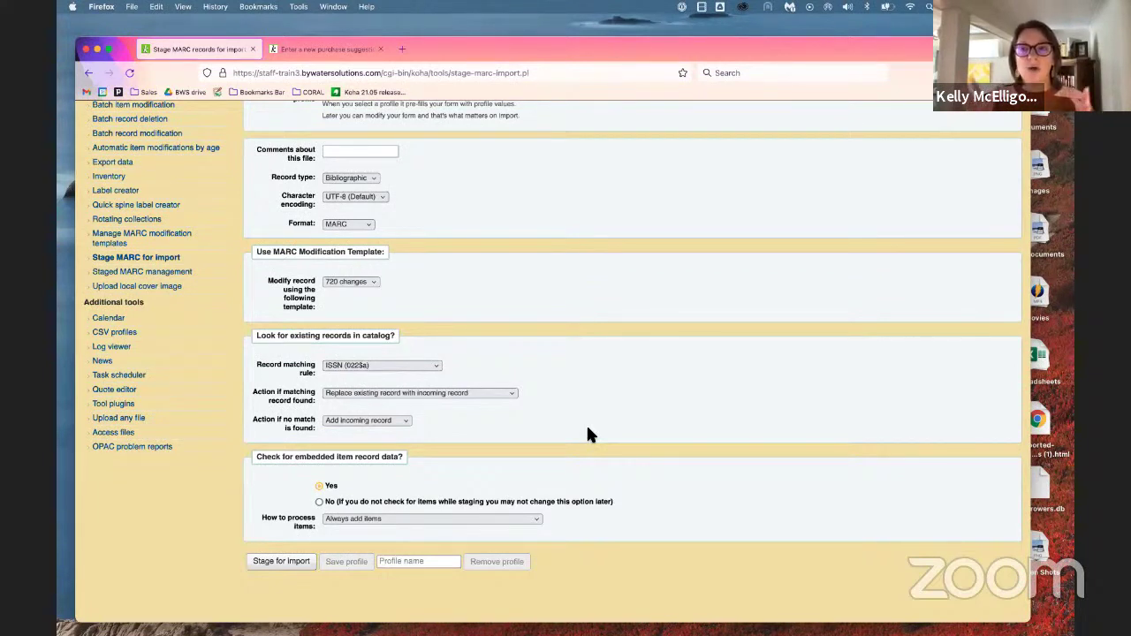
- Save the import settings as a profile named with the presenter's first name plus Import, and stage the records for import
{"action": "left_click", "coordinate": [406, 562]}
{"action": "type", "text": "Kelly"}
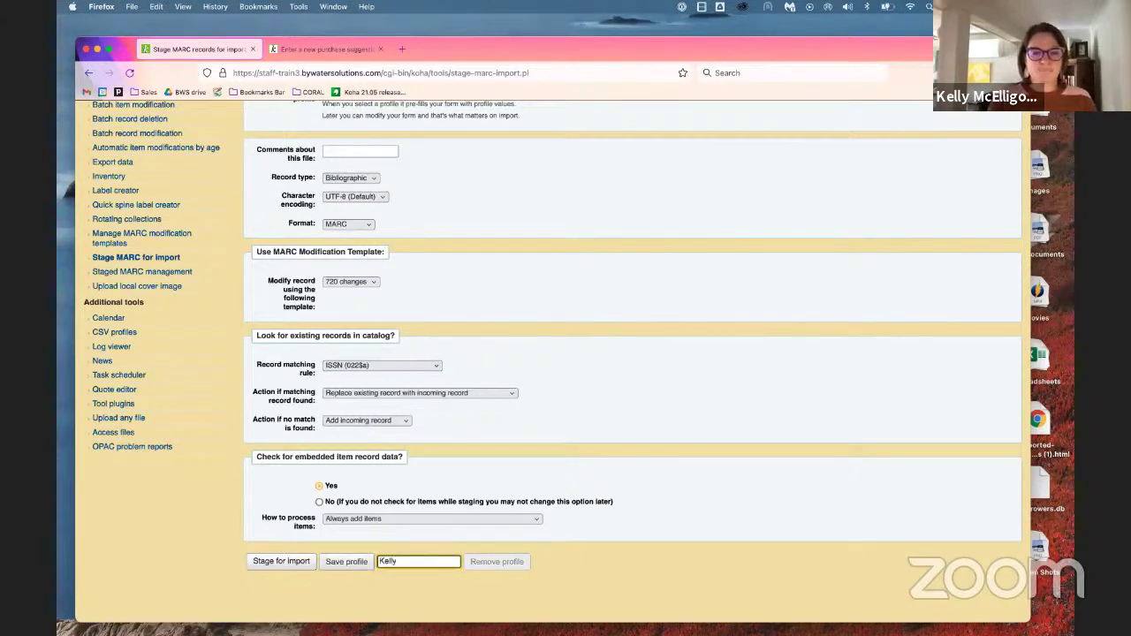
{"action": "type", "text": " Import"}
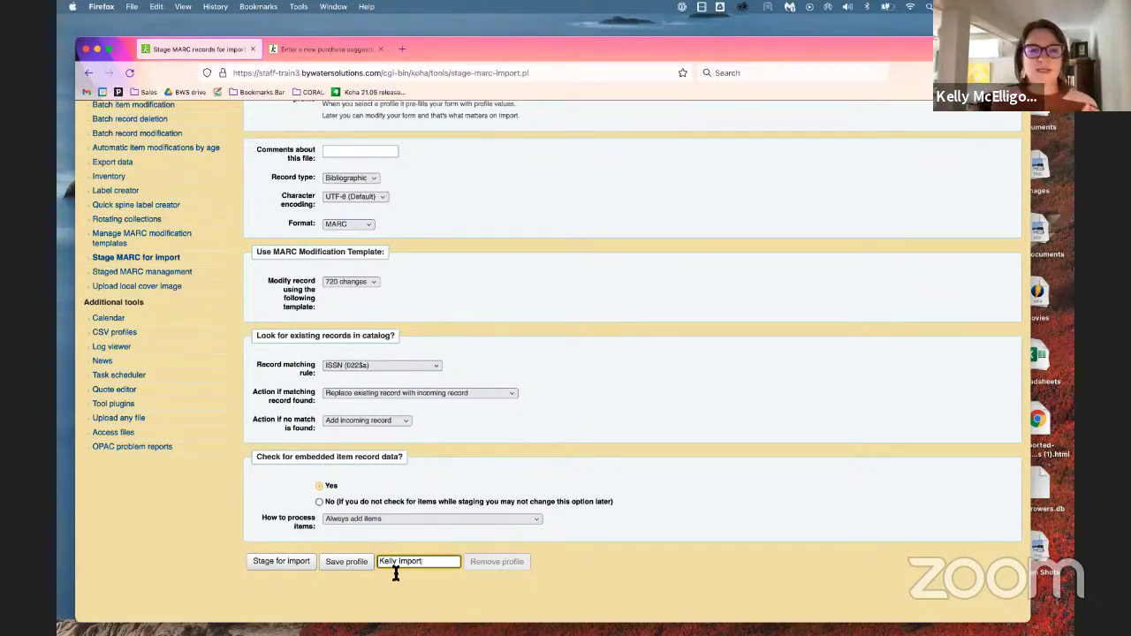
{"action": "left_click", "coordinate": [353, 563]}
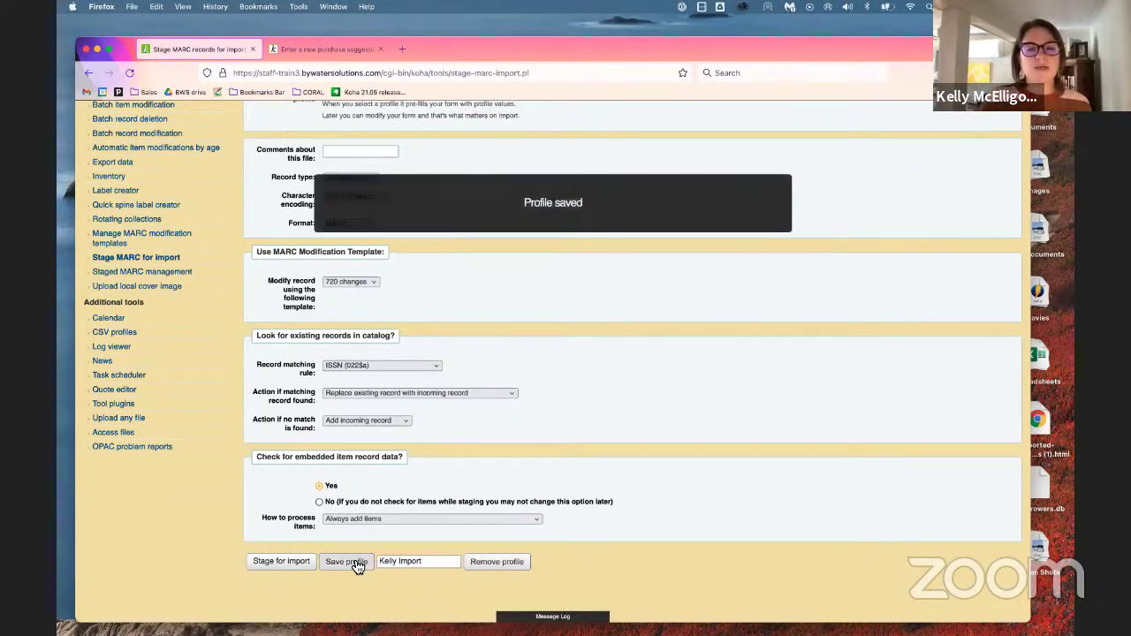
{"action": "left_click", "coordinate": [280, 565]}
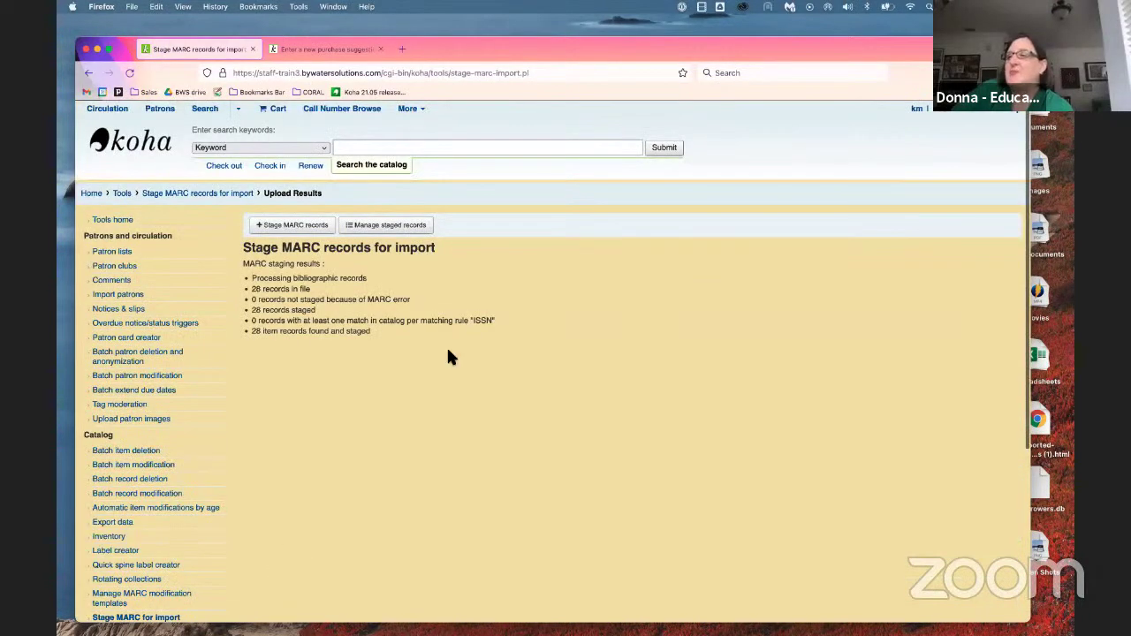
- Start staging another set of MARC records and upload the file 31GT9.mrc from the Marc folder
{"action": "left_click", "coordinate": [296, 226]}
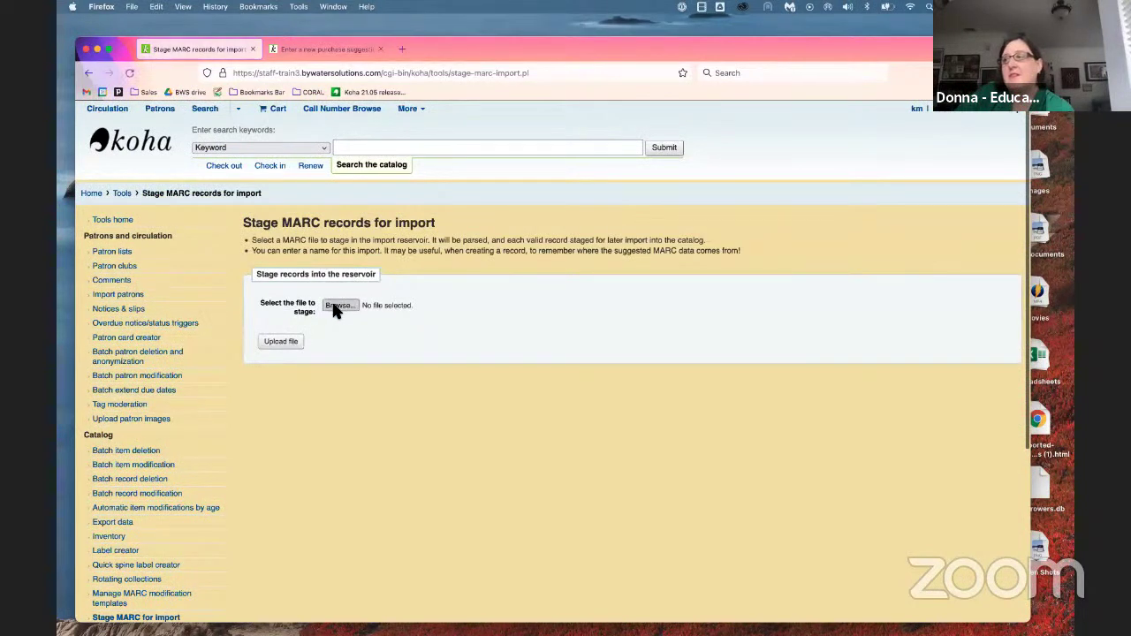
{"action": "left_click", "coordinate": [336, 306]}
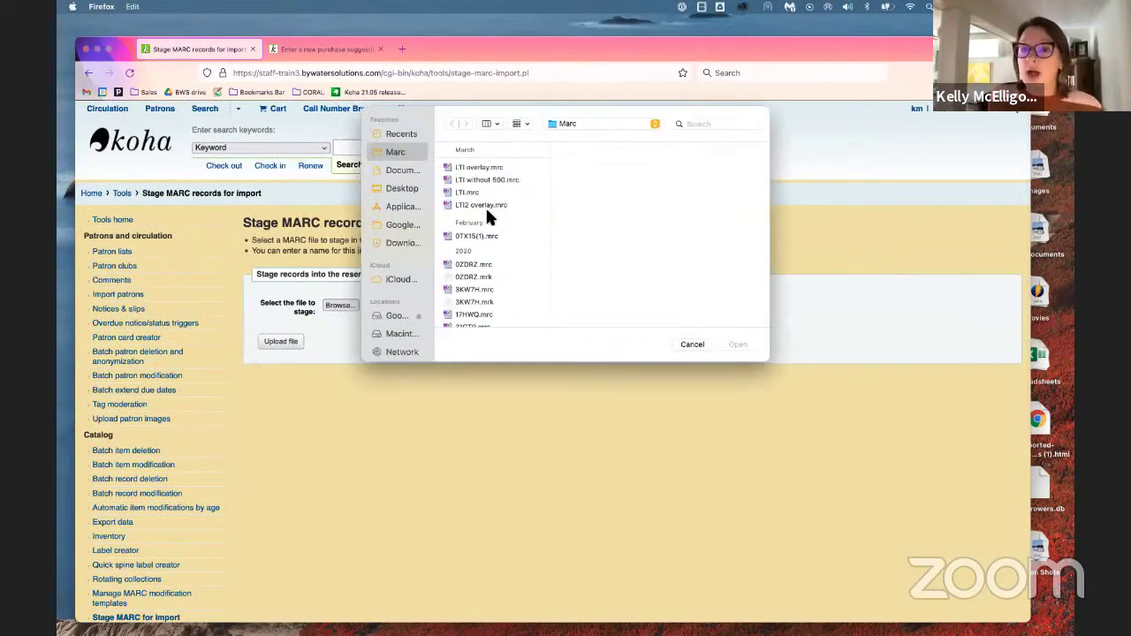
{"action": "scroll", "coordinate": [475, 265], "scroll_direction": "down", "scroll_amount": 3}
{"action": "left_click", "coordinate": [473, 266]}
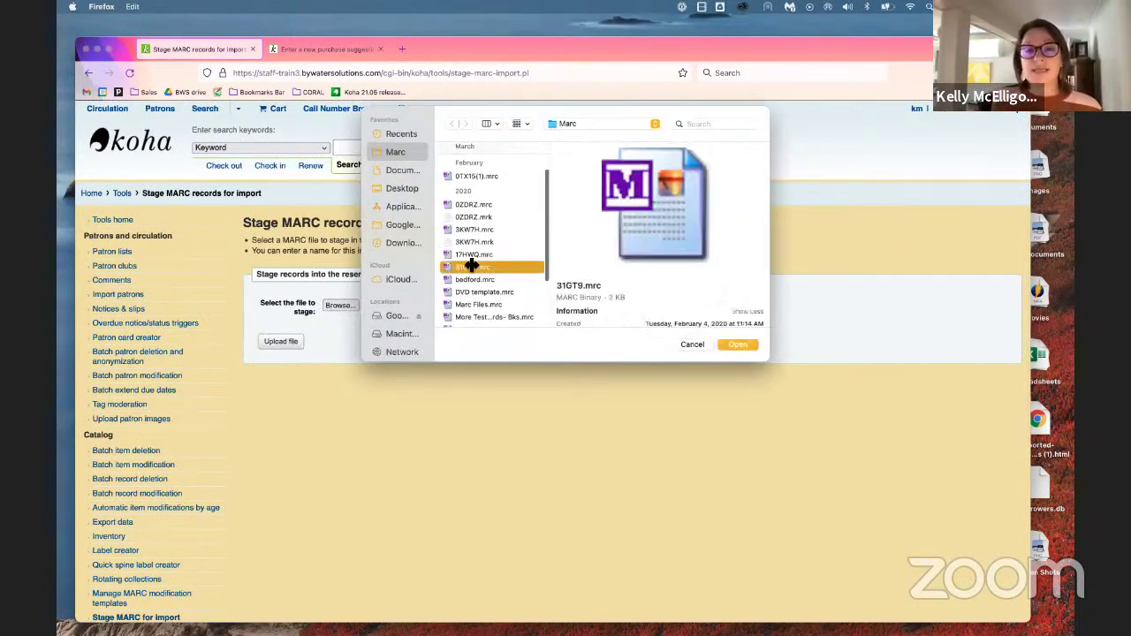
{"action": "left_click", "coordinate": [733, 344]}
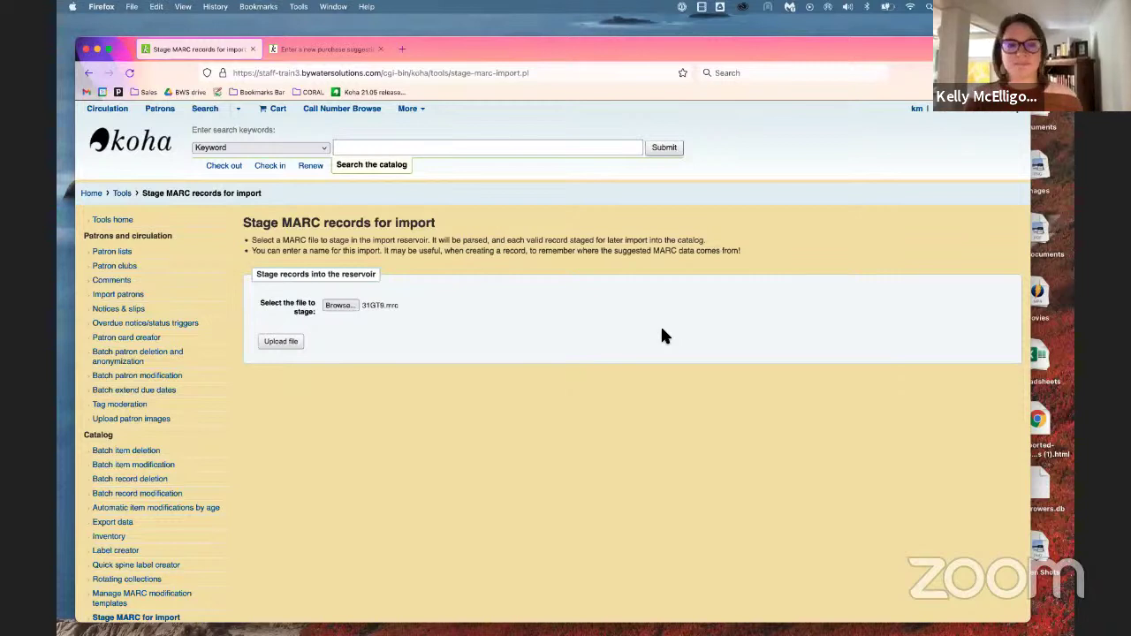
{"action": "left_click", "coordinate": [290, 343]}
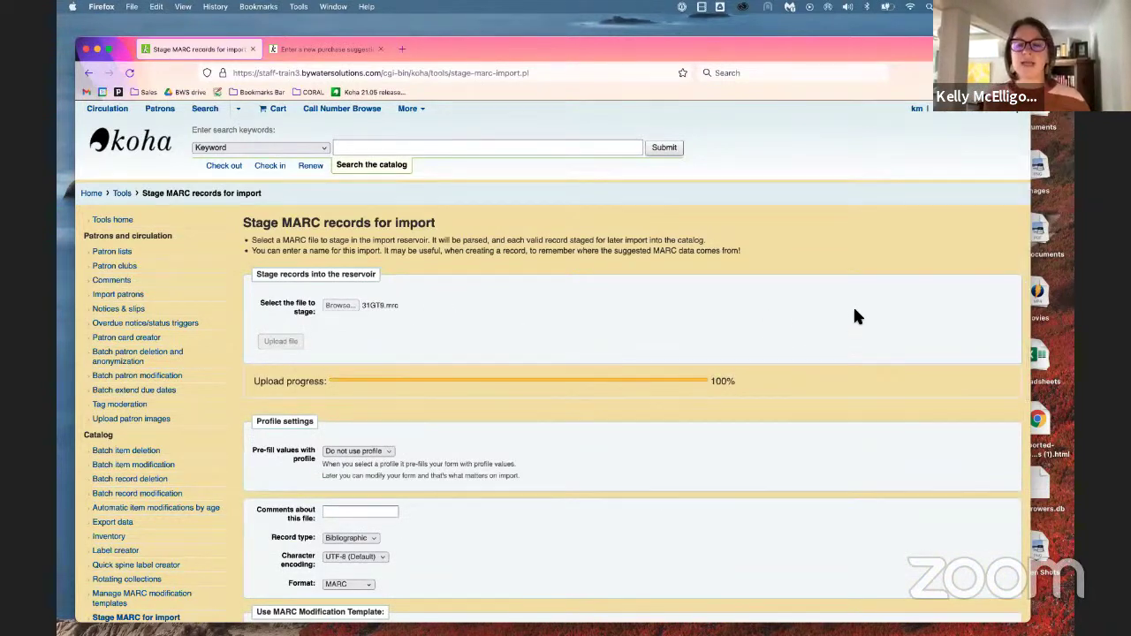
- Pre-fill the import settings with the newly saved profile and check the filled-in modification template and record matching rule
{"action": "scroll", "coordinate": [666, 393], "scroll_direction": "down", "scroll_amount": 1}
{"action": "left_click", "coordinate": [390, 407]}
{"action": "left_click", "coordinate": [380, 409]}
{"action": "left_click", "coordinate": [377, 409]}
{"action": "left_click", "coordinate": [354, 448]}
{"action": "scroll", "coordinate": [606, 453], "scroll_direction": "down", "scroll_amount": 5}
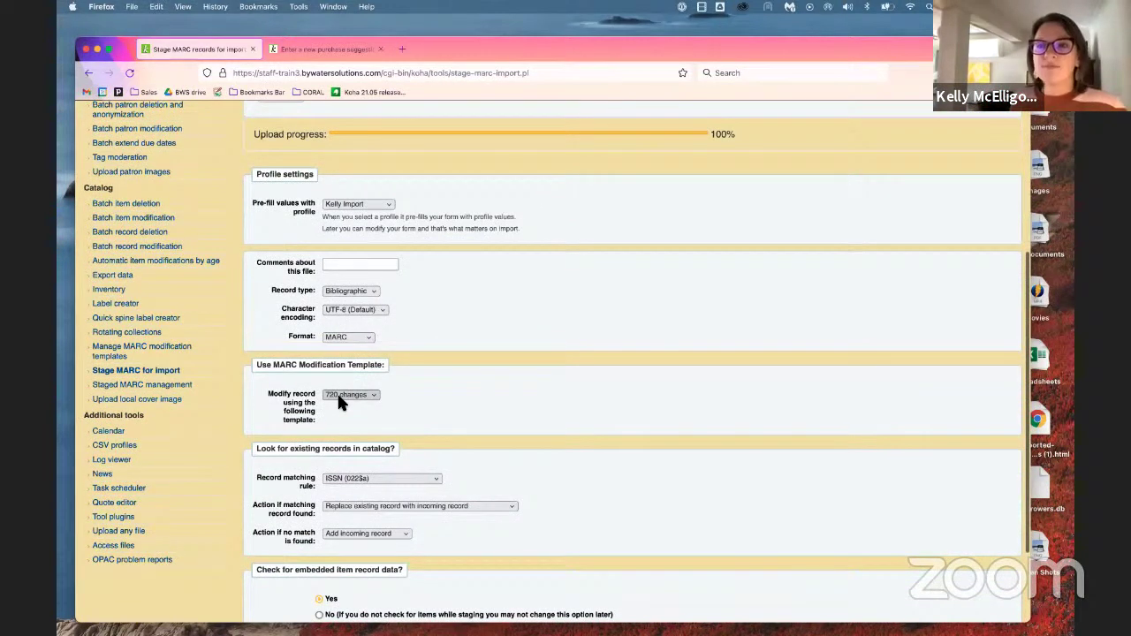
{"action": "scroll", "coordinate": [339, 402], "scroll_direction": "up", "scroll_amount": 1}
{"action": "scroll", "coordinate": [353, 441], "scroll_direction": "down", "scroll_amount": 1}
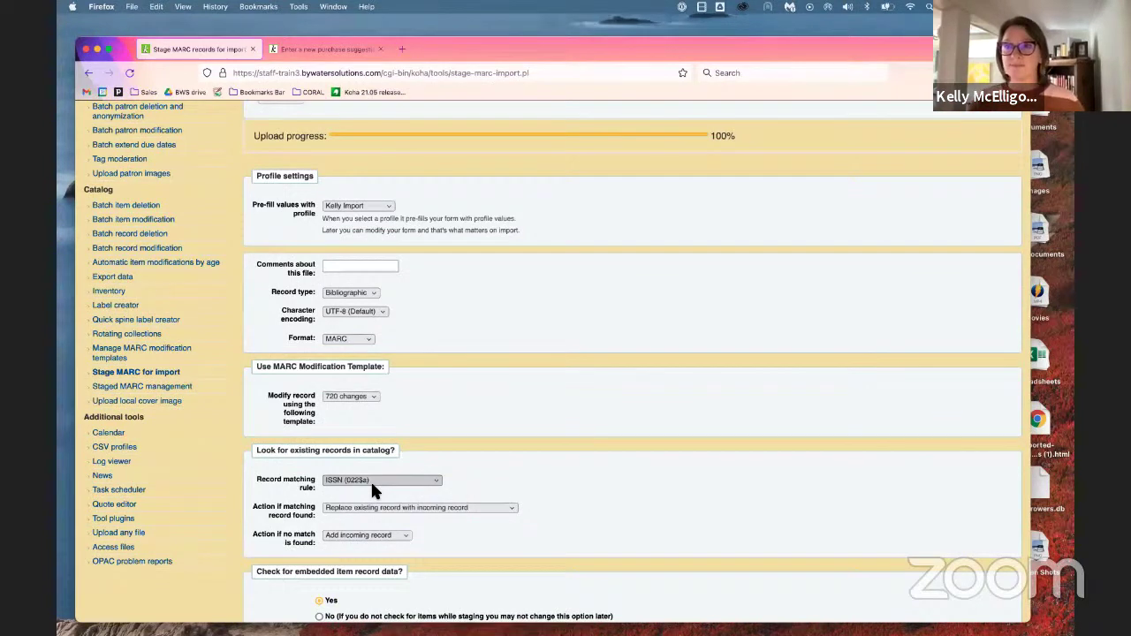
{"action": "scroll", "coordinate": [383, 480], "scroll_direction": "down", "scroll_amount": 3}
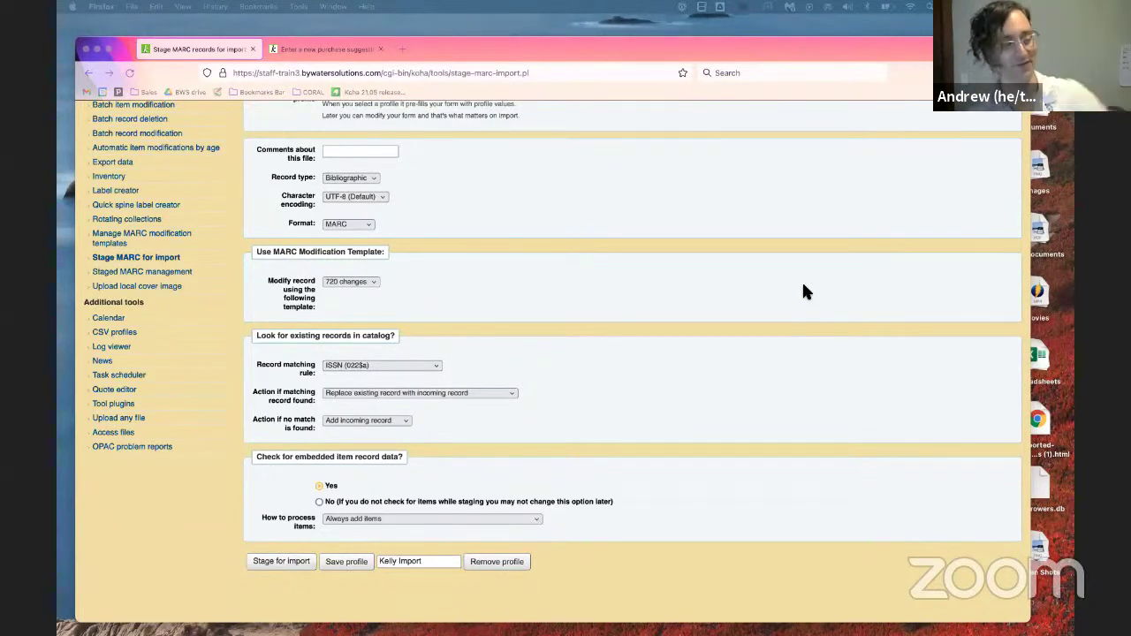
- Review the record type options, keeping Bibliographic, and look over the remaining import settings for 31GT9.mrc
{"action": "scroll", "coordinate": [366, 363], "scroll_direction": "up", "scroll_amount": 5}
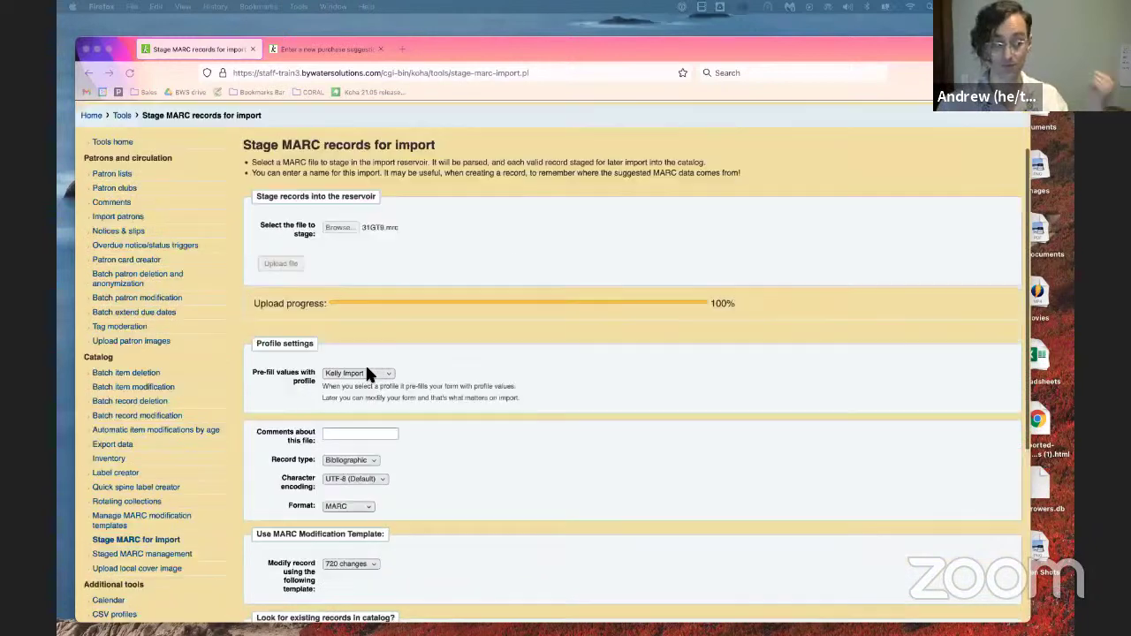
{"action": "left_click", "coordinate": [359, 459]}
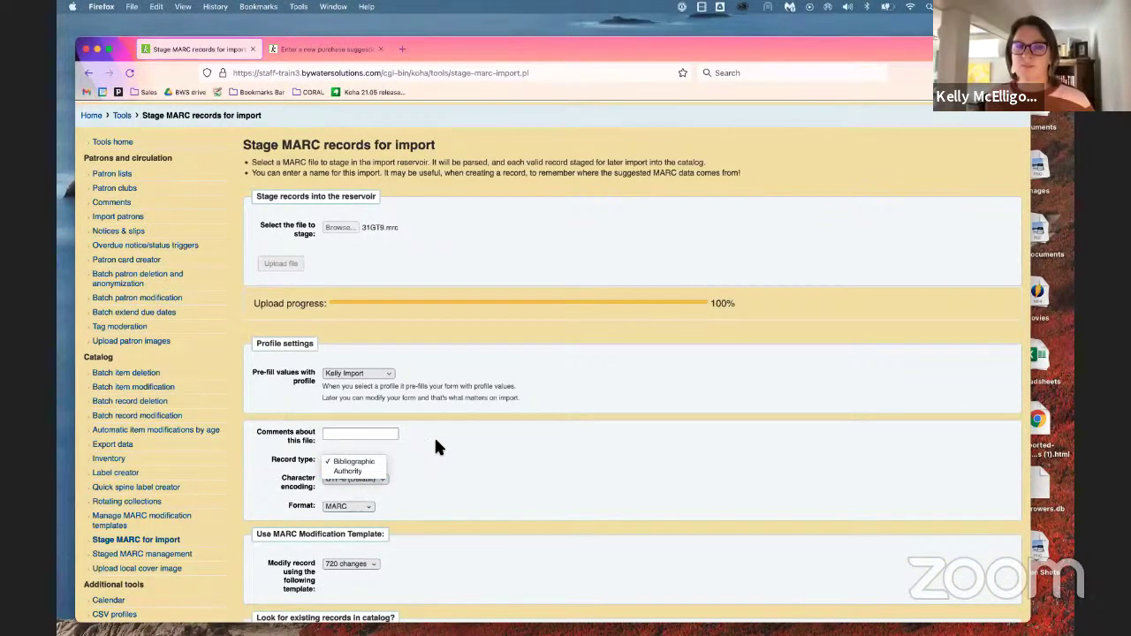
{"action": "left_click", "coordinate": [540, 452]}
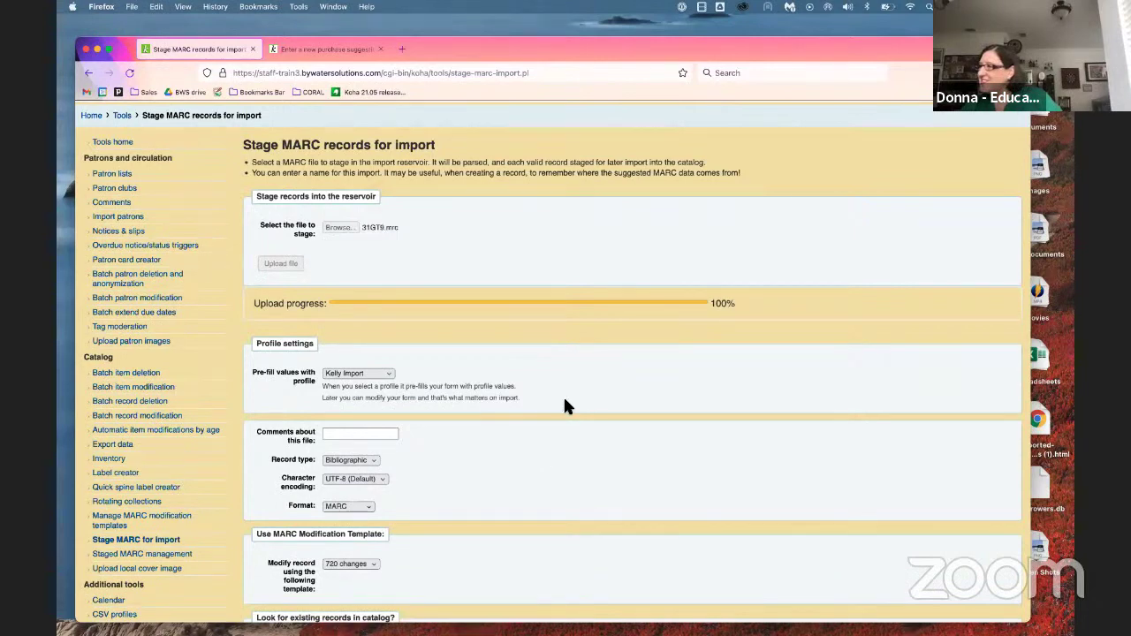
{"action": "scroll", "coordinate": [598, 352], "scroll_direction": "up", "scroll_amount": 2}
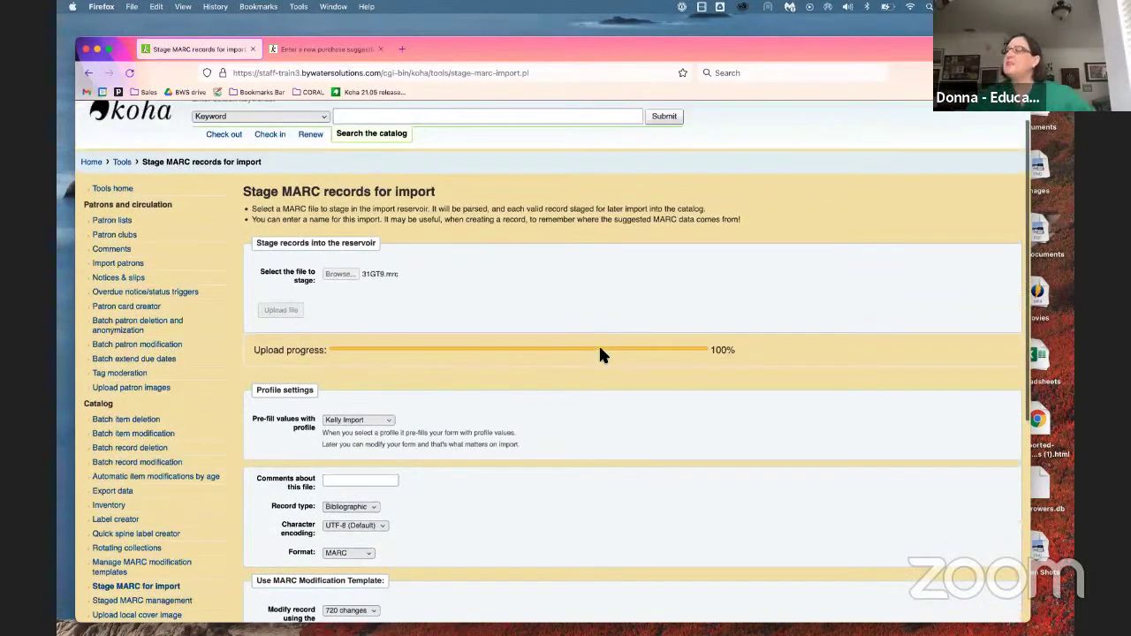
{"action": "scroll", "coordinate": [598, 354], "scroll_direction": "down", "scroll_amount": 3}
{"action": "scroll", "coordinate": [599, 355], "scroll_direction": "down", "scroll_amount": 2}
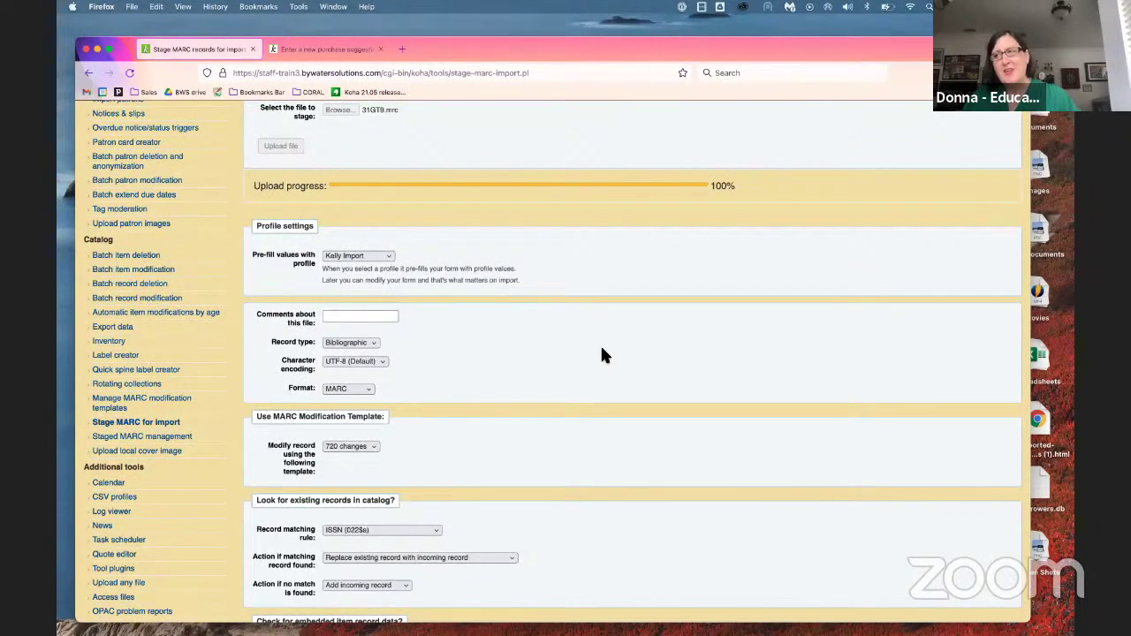
{"action": "scroll", "coordinate": [602, 354], "scroll_direction": "down", "scroll_amount": 5}
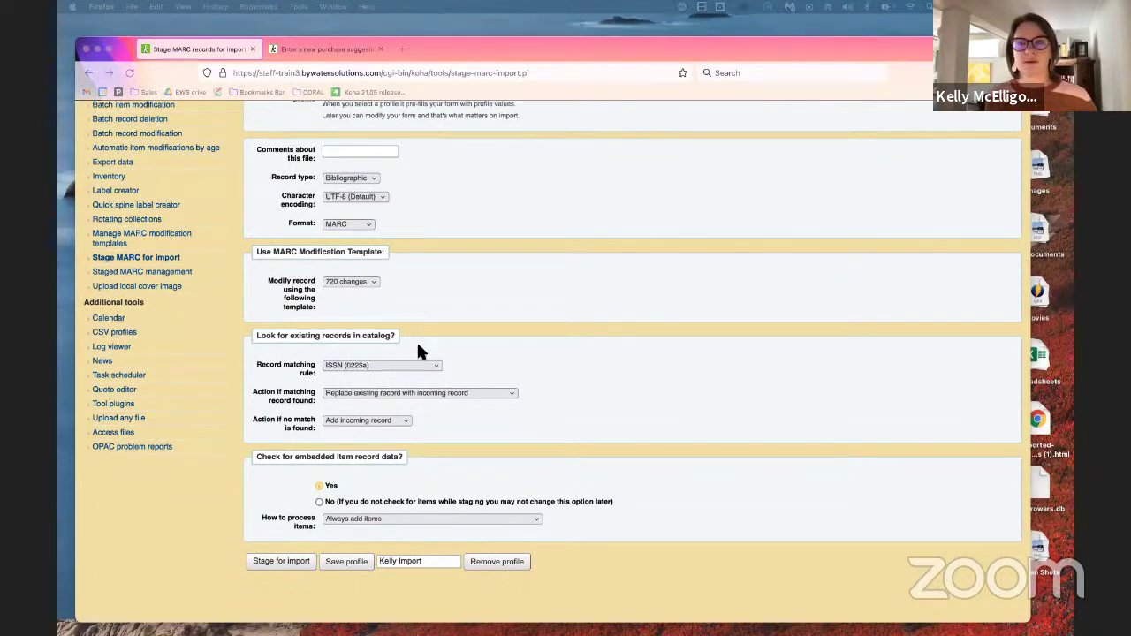
- Go to Koha administration and search the global system preferences for suggestion
{"action": "scroll", "coordinate": [420, 344], "scroll_direction": "up", "scroll_amount": 5}
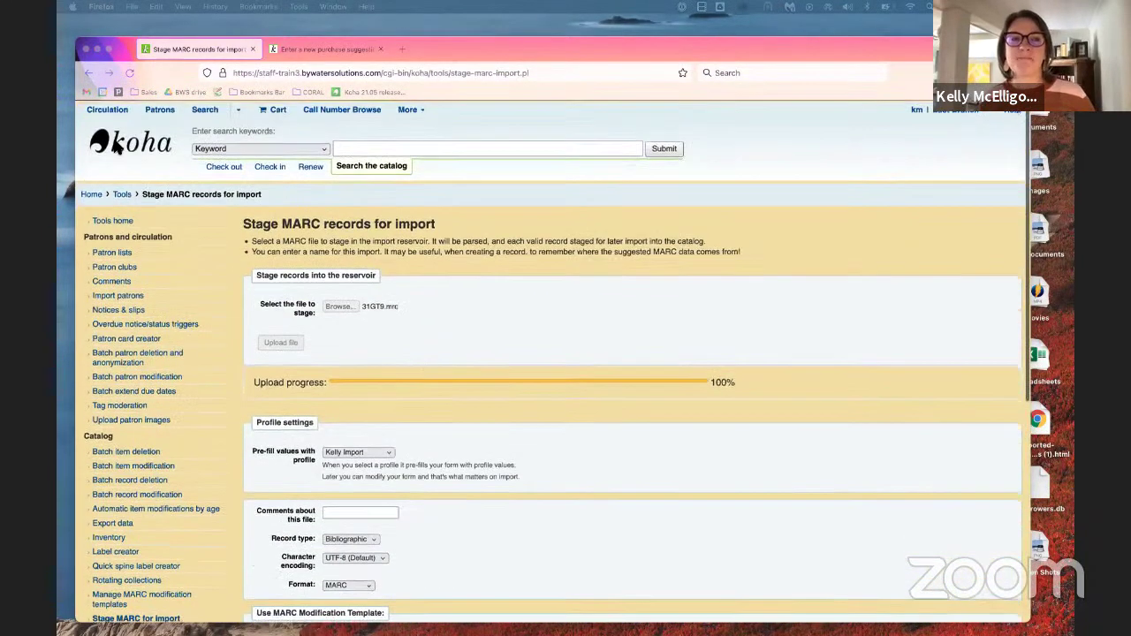
{"action": "left_click", "coordinate": [123, 148]}
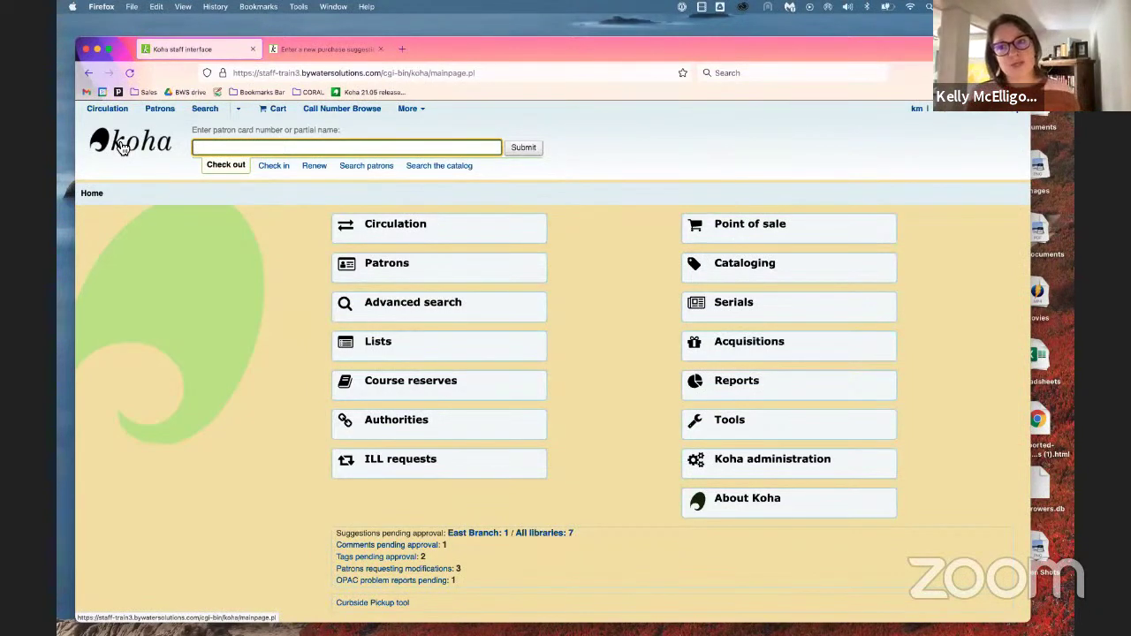
{"action": "left_click", "coordinate": [806, 478]}
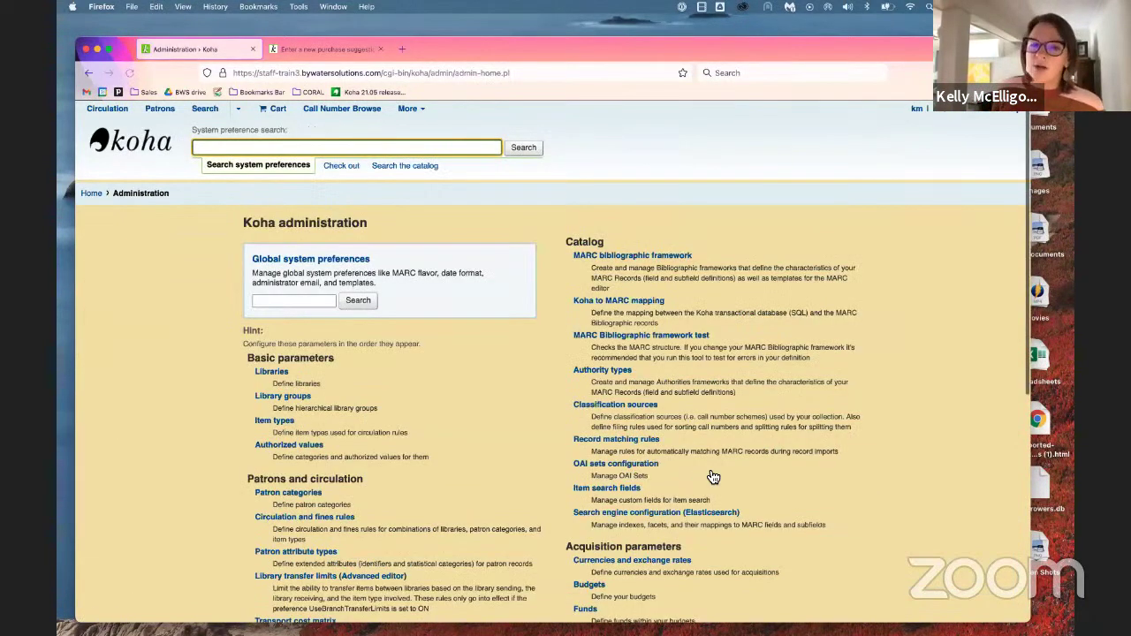
{"action": "left_click", "coordinate": [287, 301]}
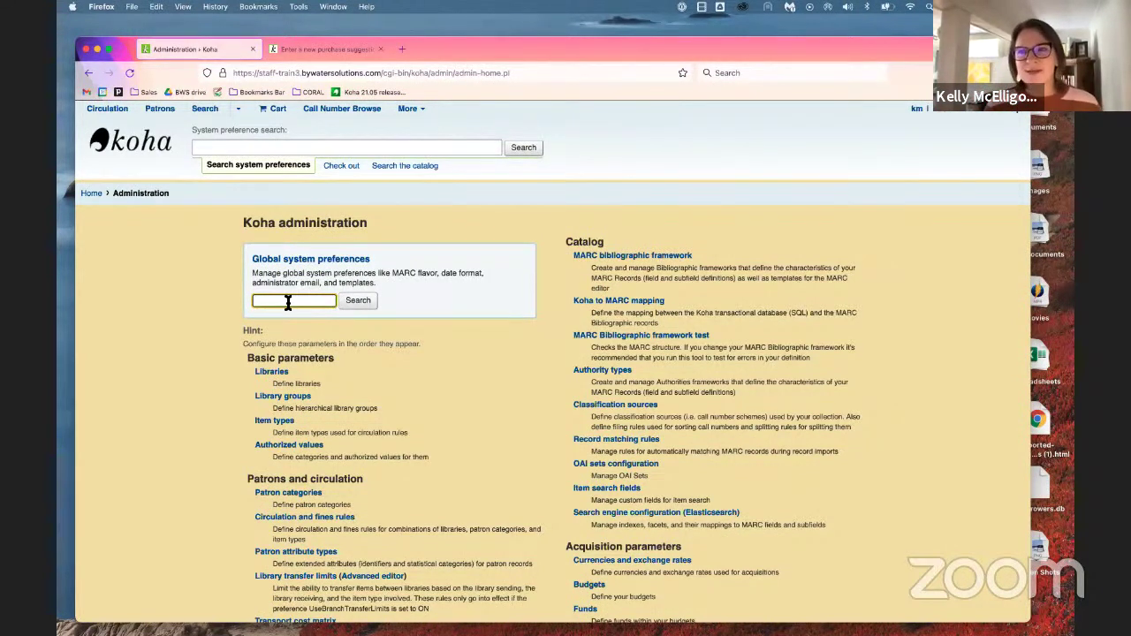
{"action": "type", "text": "suggestion"}
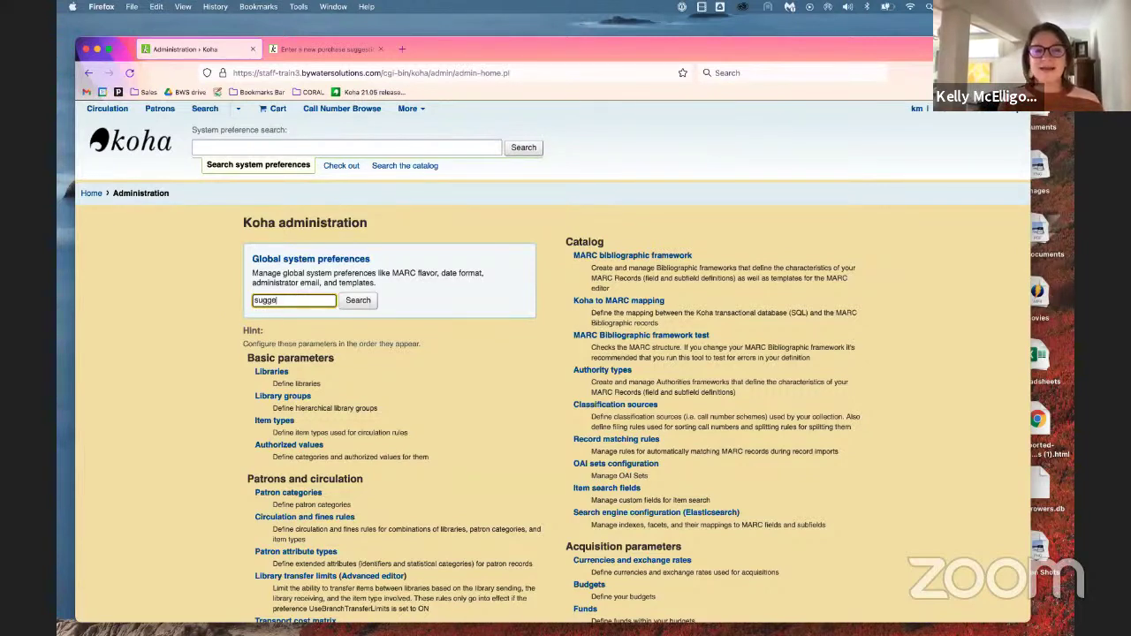
{"action": "key", "text": "Return"}
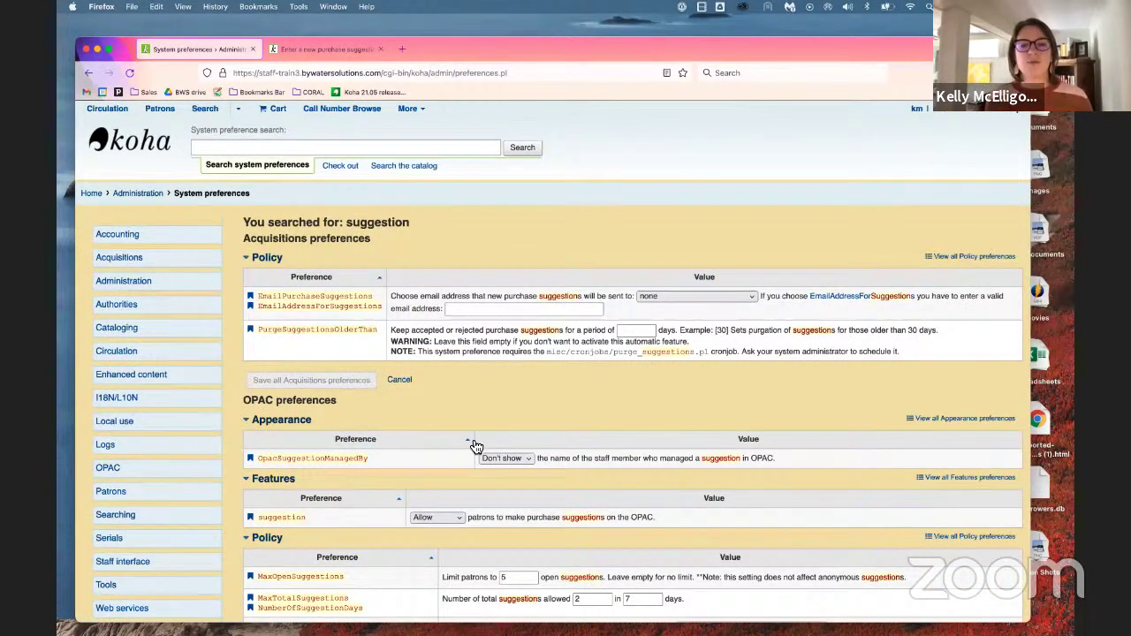
- Locate the OPACSuggestionUnwantedFields preference and open its list of fields to hide from patron purchase suggestions
{"action": "scroll", "coordinate": [469, 442], "scroll_direction": "down", "scroll_amount": 5}
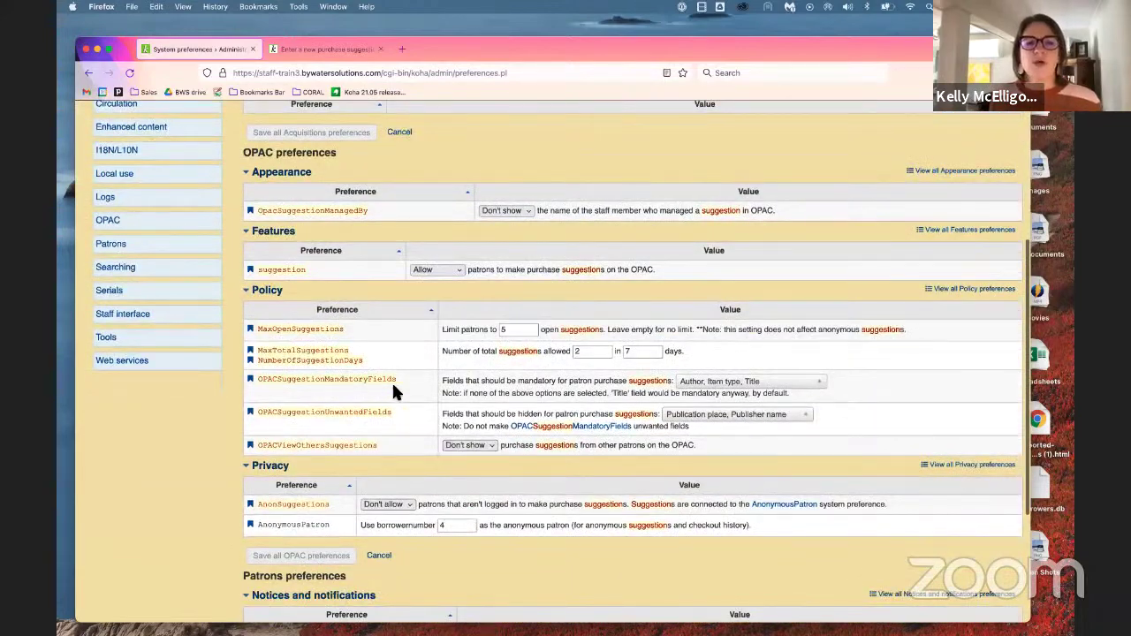
{"action": "scroll", "coordinate": [372, 389], "scroll_direction": "down", "scroll_amount": 2}
{"action": "left_click_drag", "start_coordinate": [254, 346], "coordinate": [394, 350]}
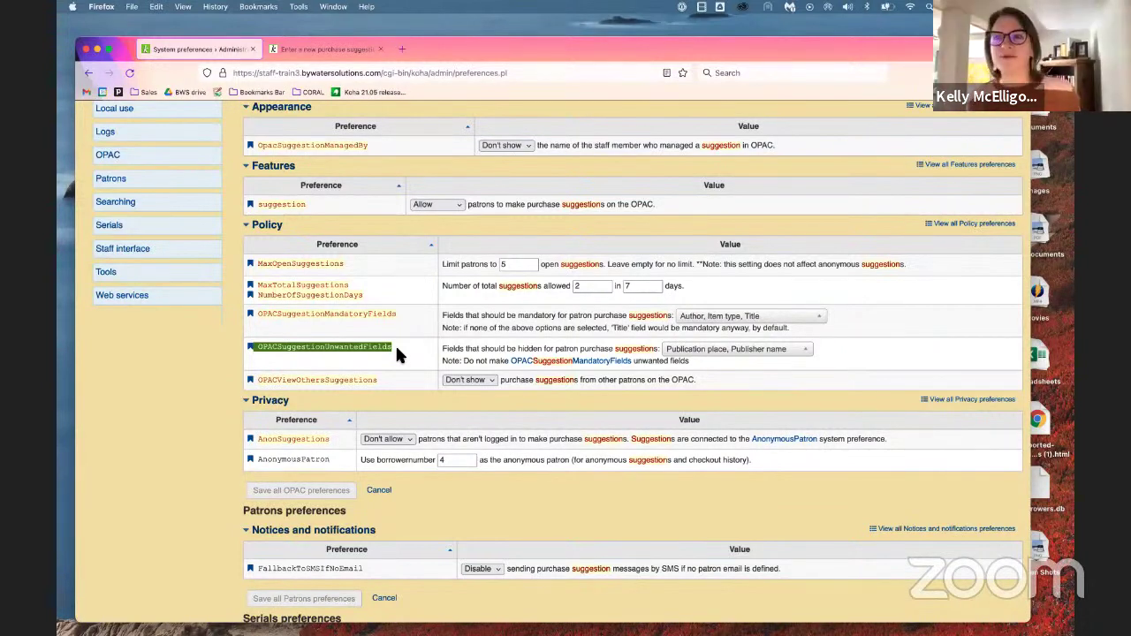
{"action": "left_click", "coordinate": [266, 359]}
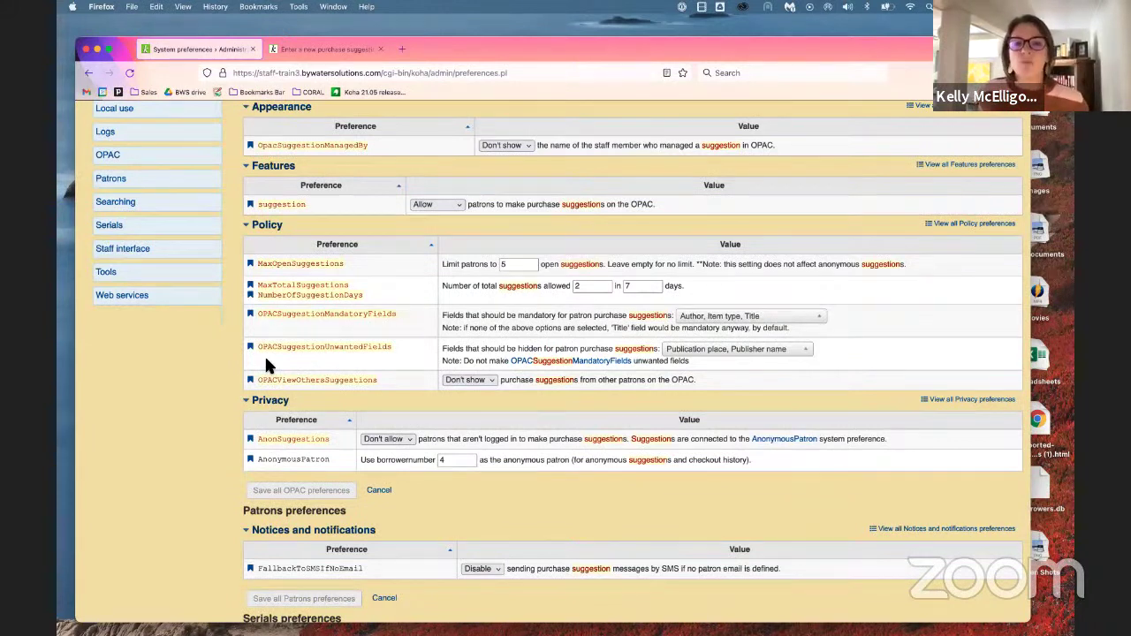
{"action": "left_click", "coordinate": [790, 351]}
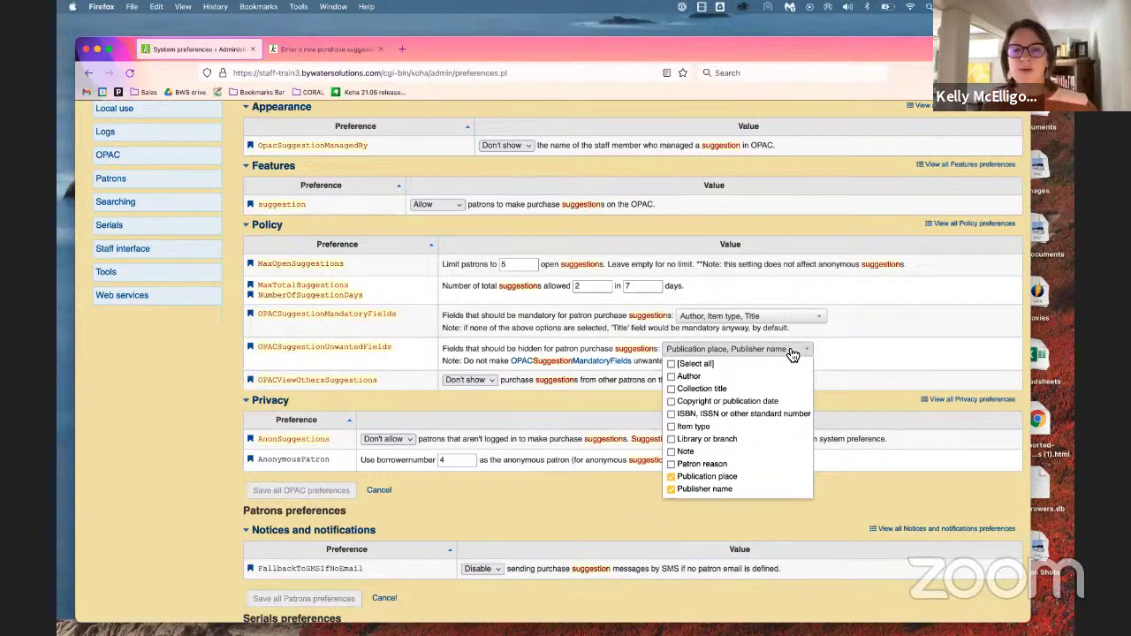
- Add Quantity to the fields hidden from patron purchase suggestions and save all OPAC preferences
{"action": "scroll", "coordinate": [747, 416], "scroll_direction": "down", "scroll_amount": 1}
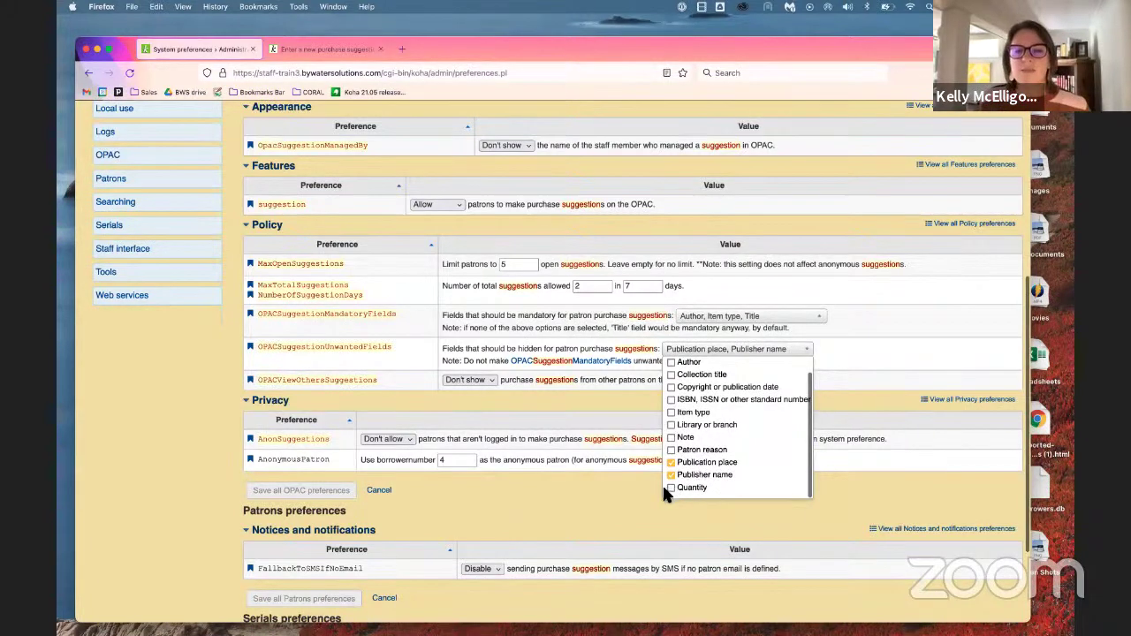
{"action": "left_click", "coordinate": [671, 487]}
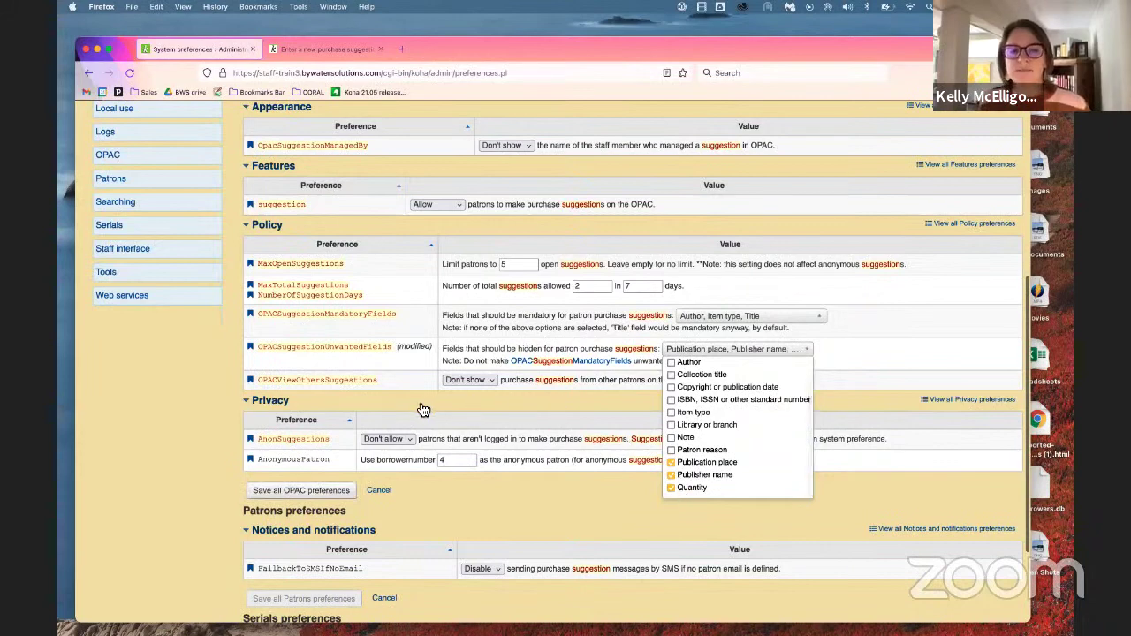
{"action": "left_click", "coordinate": [330, 492]}
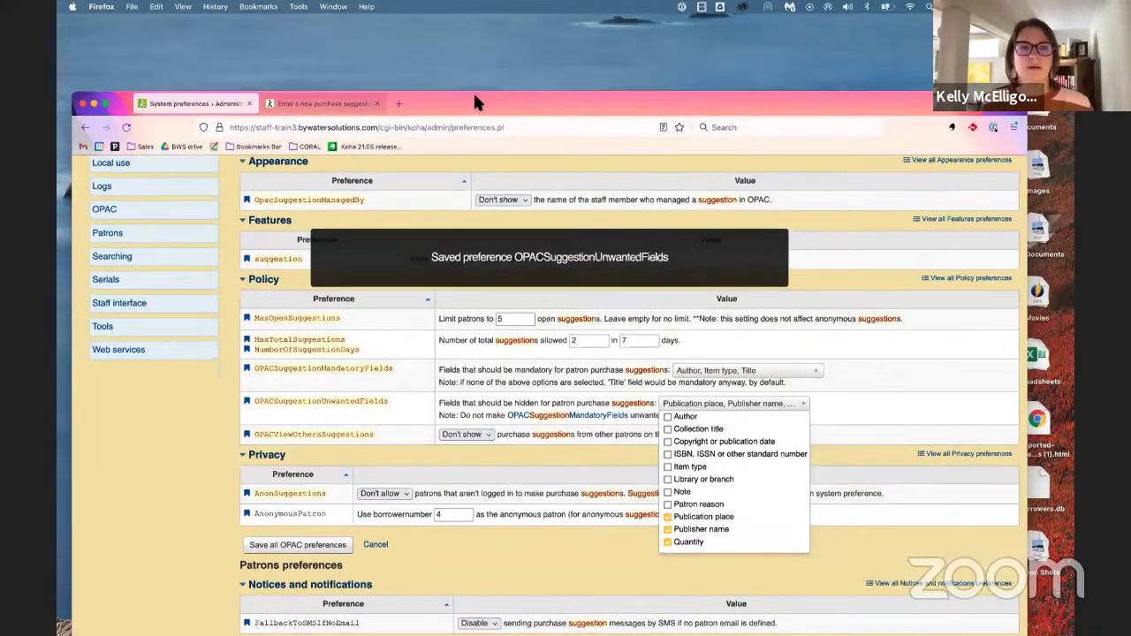
- Reload the OPAC purchase suggestion form to check which fields it shows, and return to the suggestion preferences
{"action": "left_click", "coordinate": [316, 51]}
{"action": "left_click", "coordinate": [117, 91]}
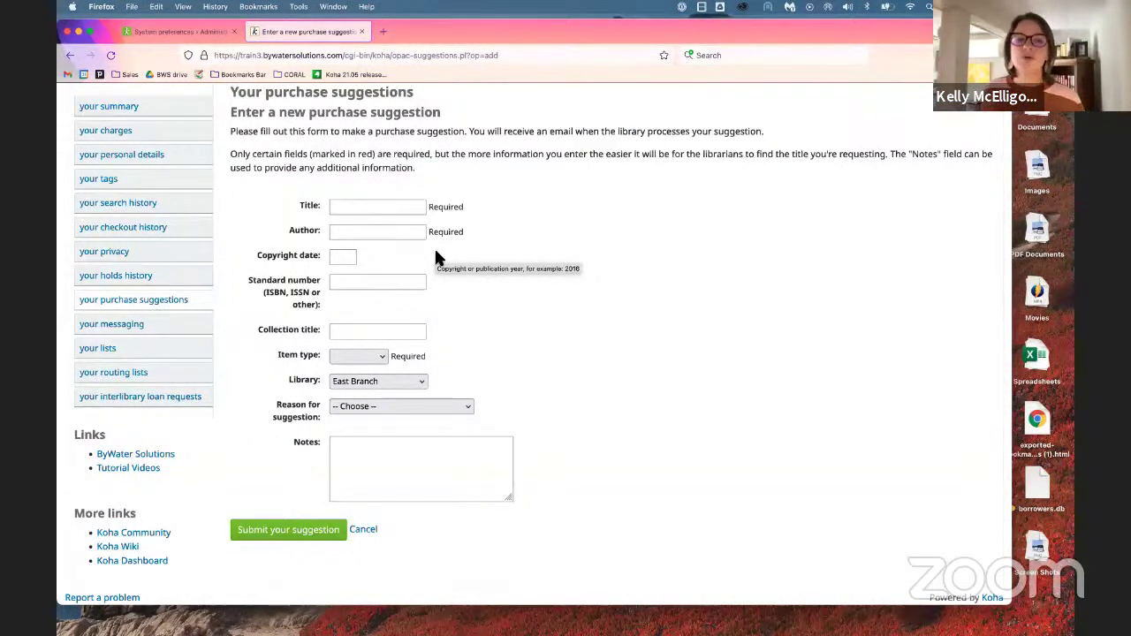
{"action": "left_click", "coordinate": [173, 31]}
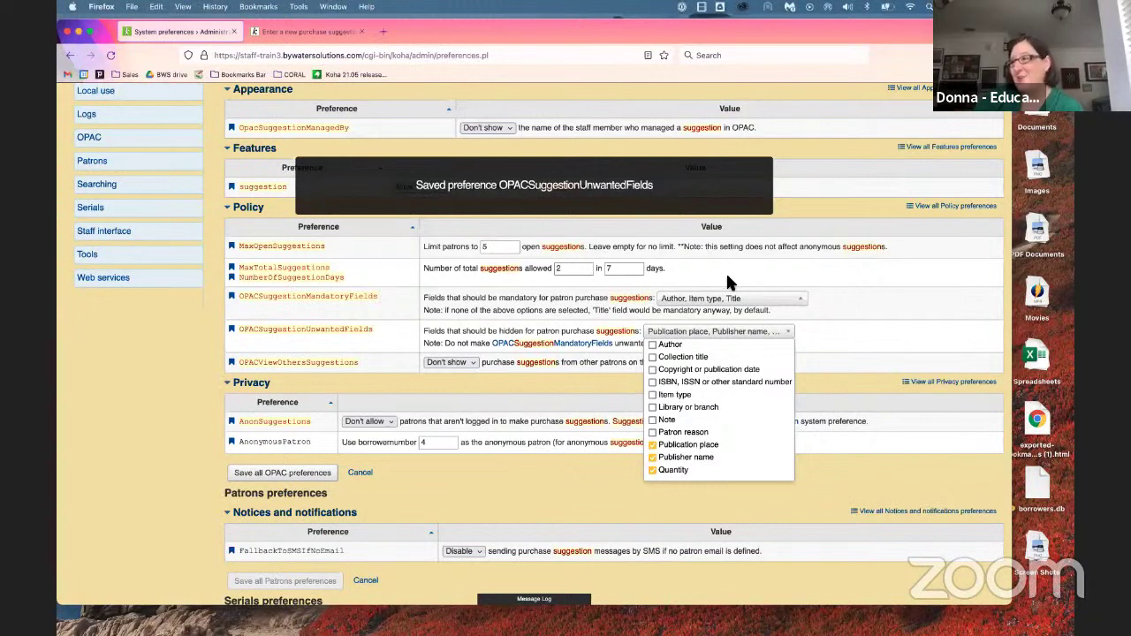
{"action": "scroll", "coordinate": [727, 277], "scroll_direction": "up", "scroll_amount": 2}
{"action": "scroll", "coordinate": [723, 282], "scroll_direction": "up", "scroll_amount": 1}
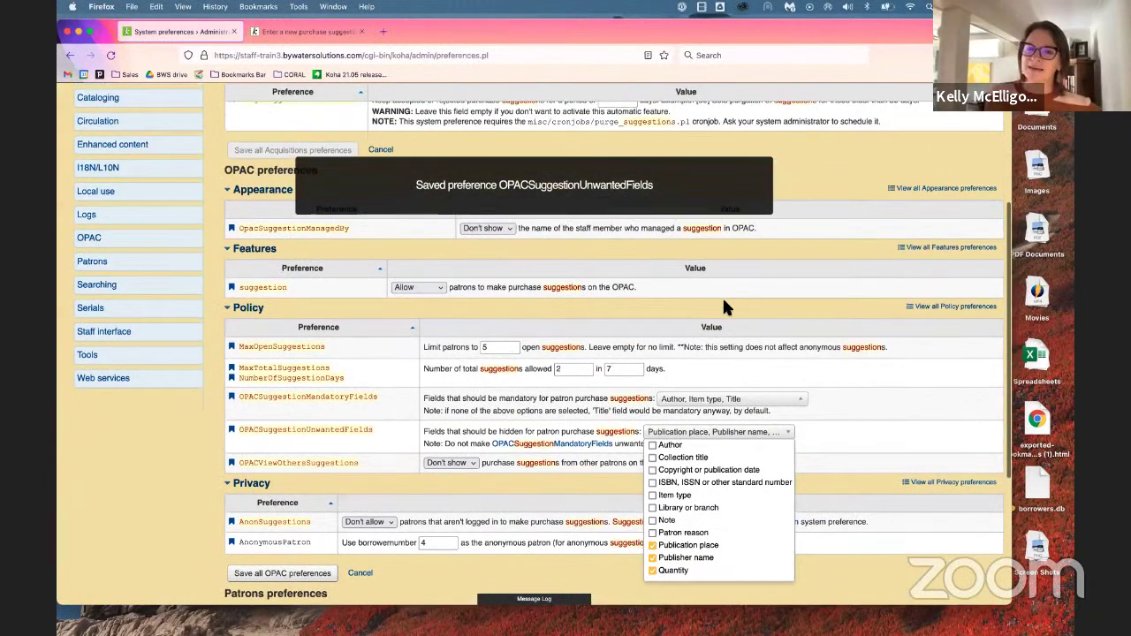
{"action": "scroll", "coordinate": [446, 235], "scroll_direction": "up", "scroll_amount": 1}
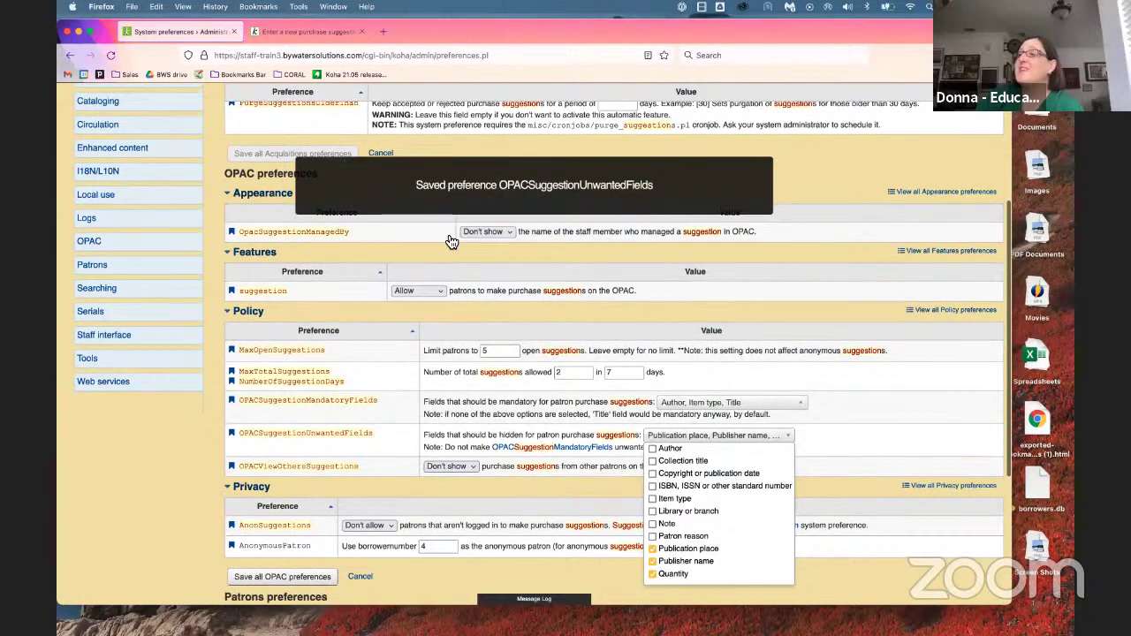
{"action": "scroll", "coordinate": [450, 238], "scroll_direction": "up", "scroll_amount": 5}
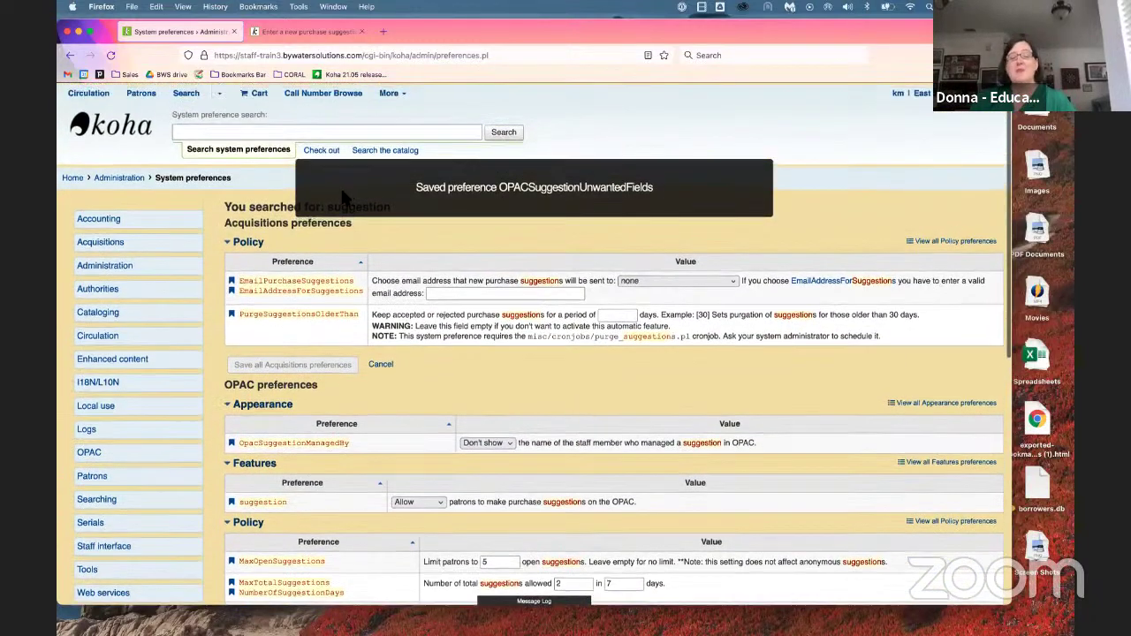
- Return to Koha administration and search the global system preferences for borrowerun
{"action": "left_click", "coordinate": [74, 177]}
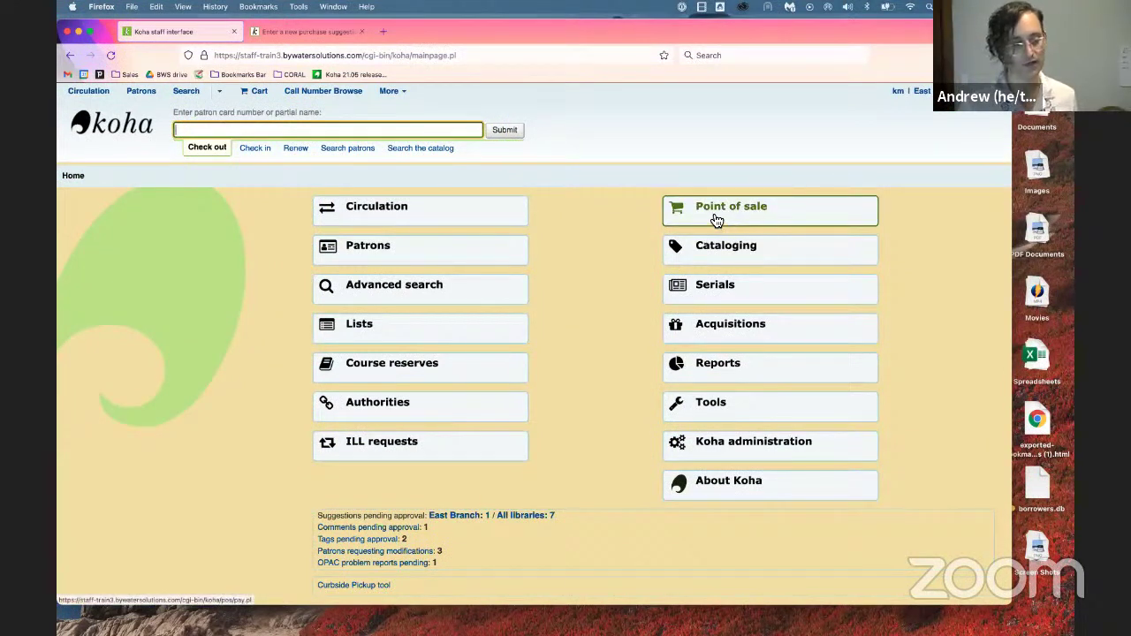
{"action": "left_click", "coordinate": [777, 450]}
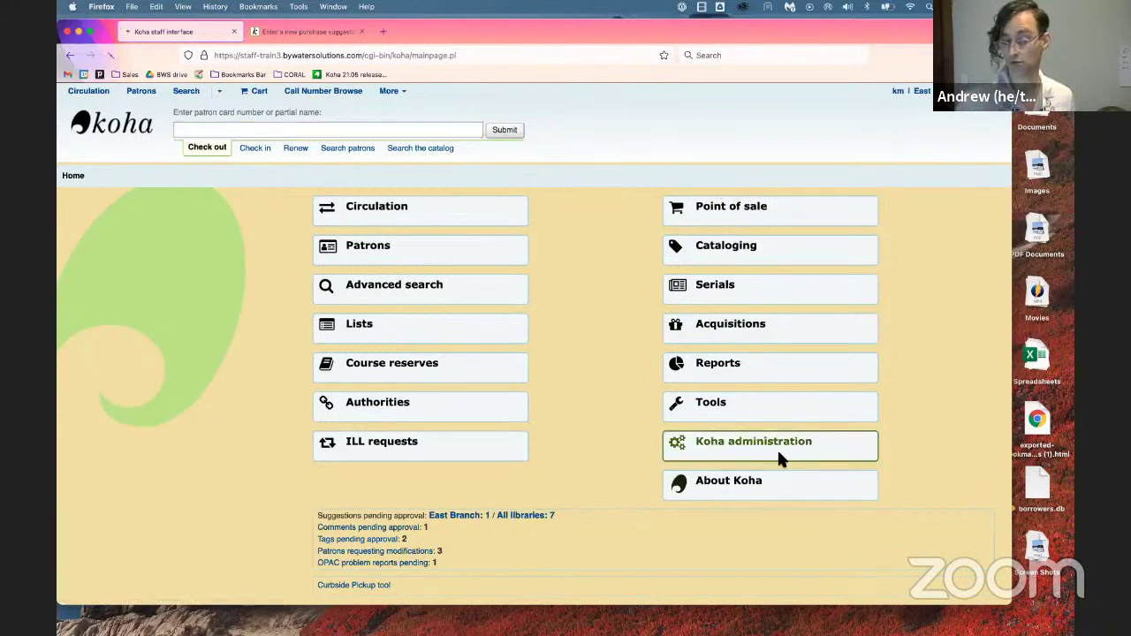
{"action": "left_click", "coordinate": [274, 282]}
{"action": "type", "text": "borrowerun"}
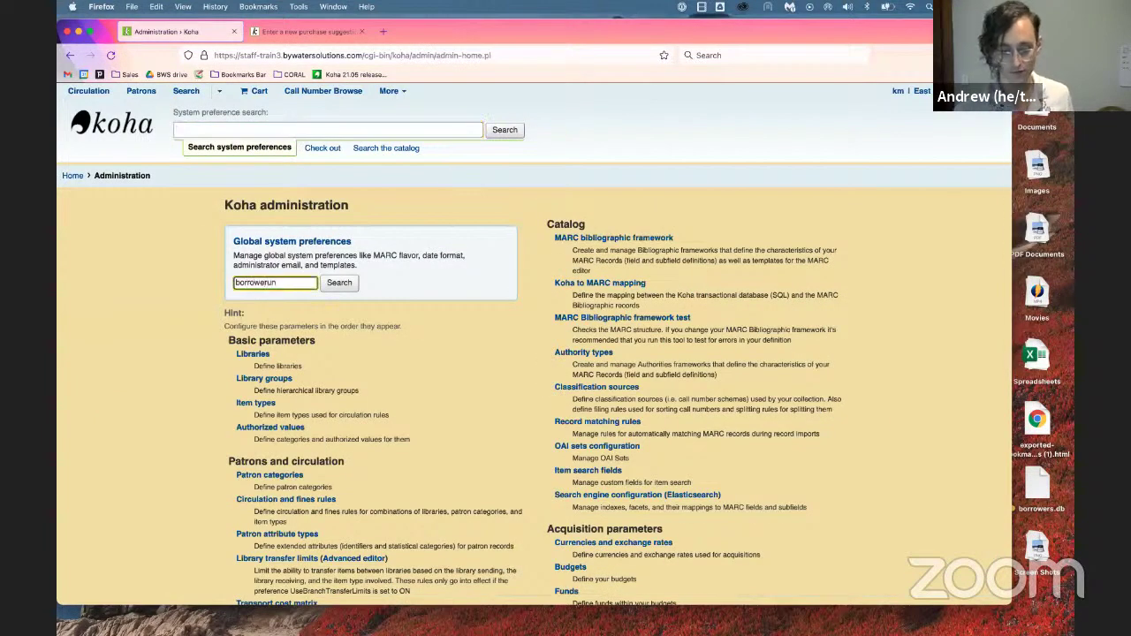
{"action": "key", "text": "Return"}
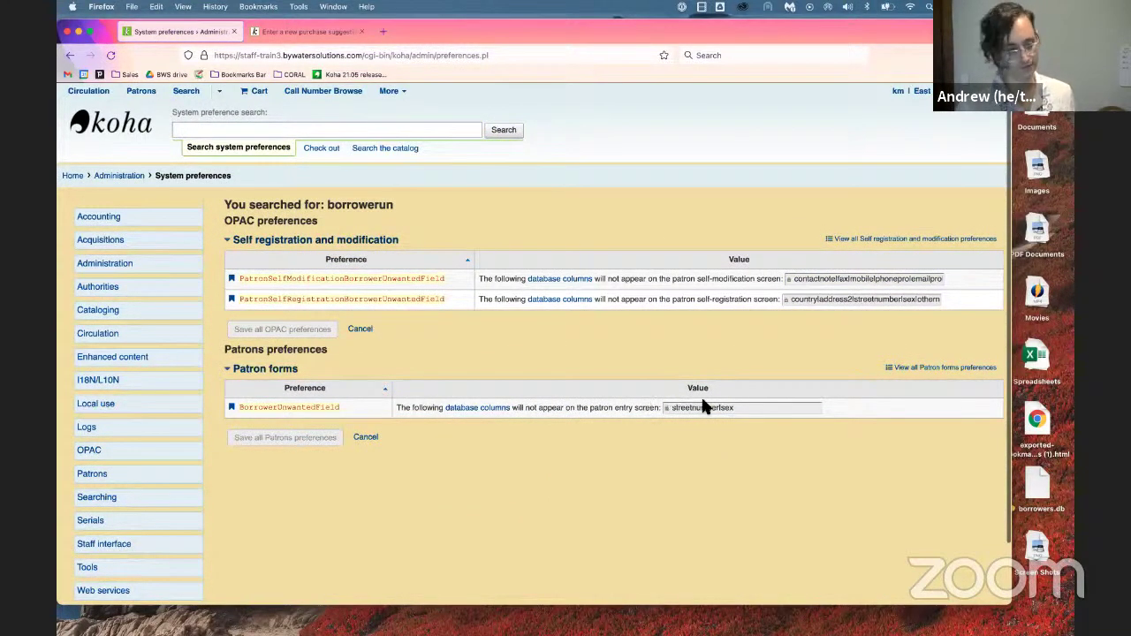
- Examine the database columns selectable in the BorrowerUnwantedField preference and close the list without saving
{"action": "left_click", "coordinate": [744, 412]}
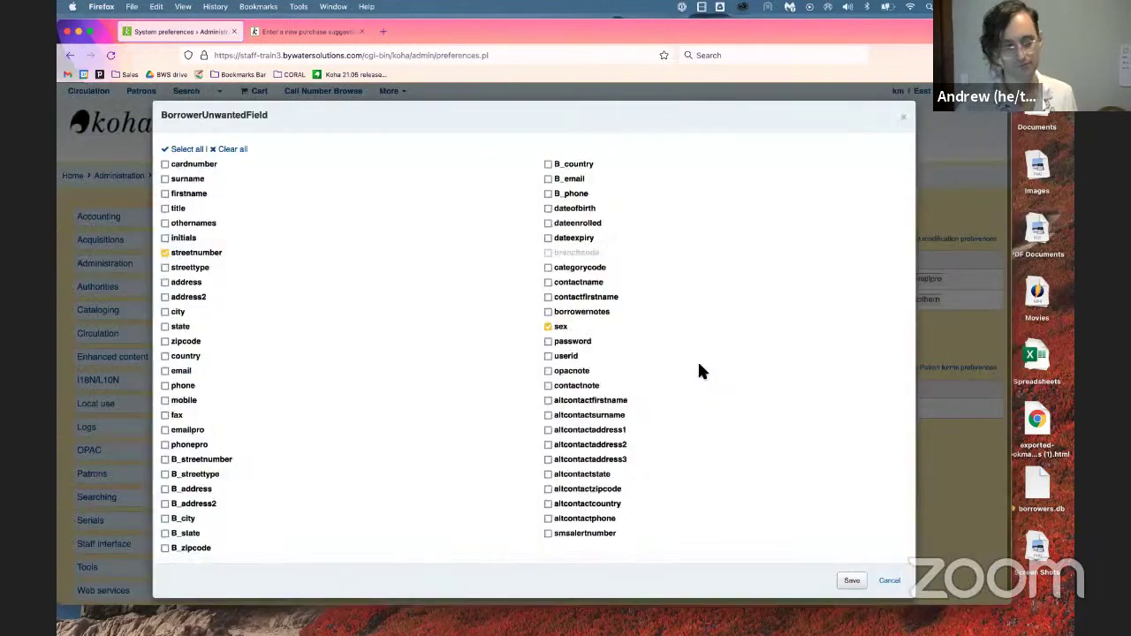
{"action": "left_click", "coordinate": [887, 576]}
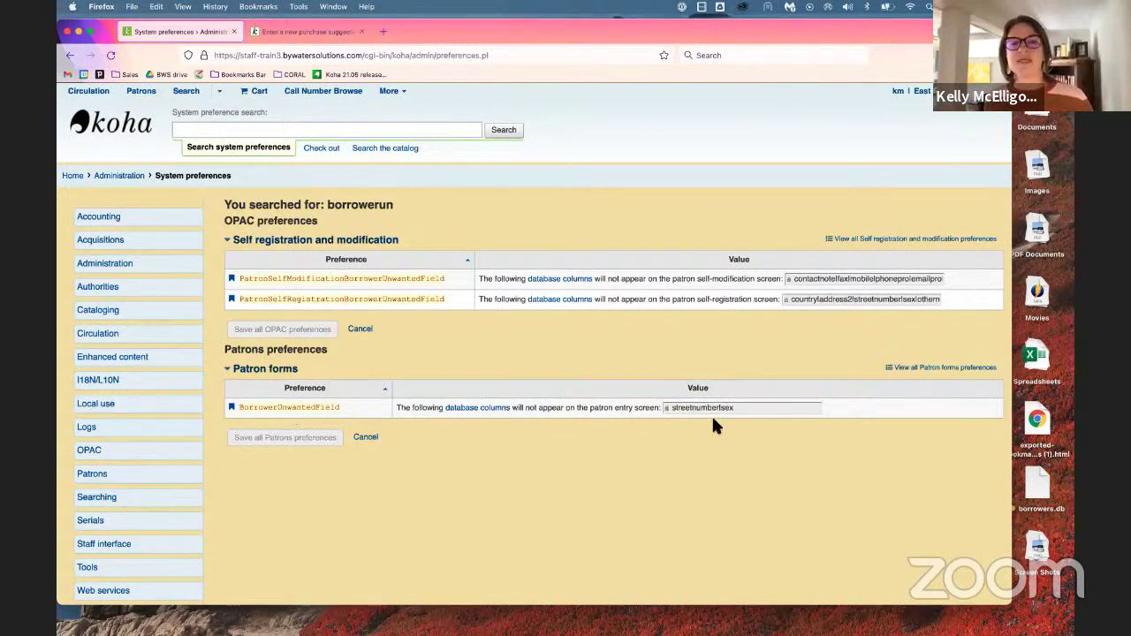
{"action": "left_click", "coordinate": [747, 409]}
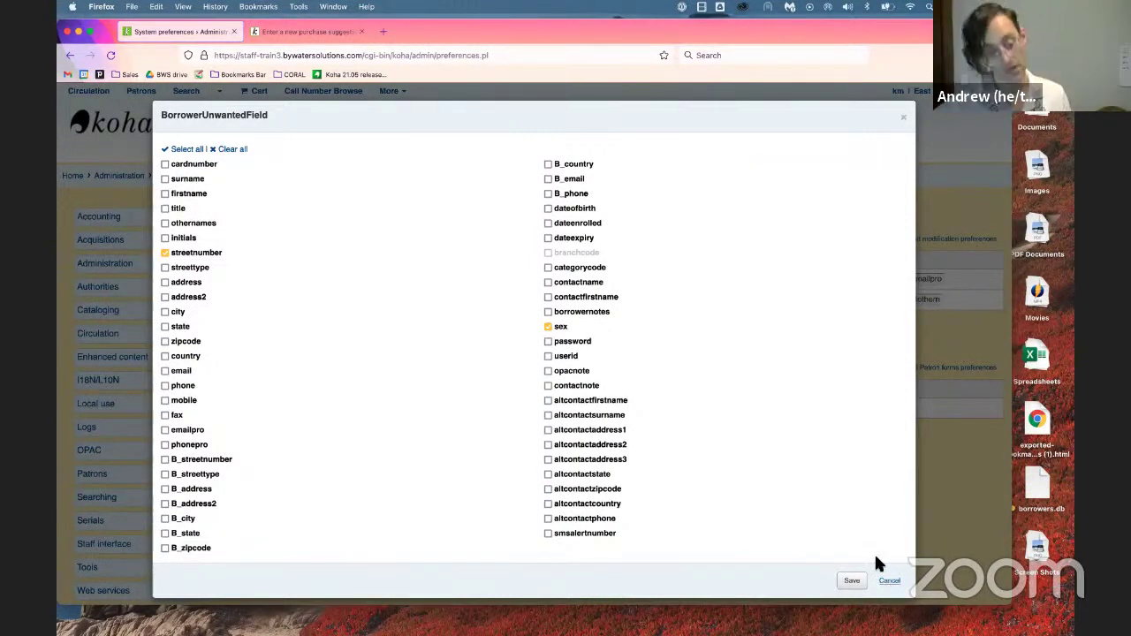
{"action": "left_click", "coordinate": [889, 581]}
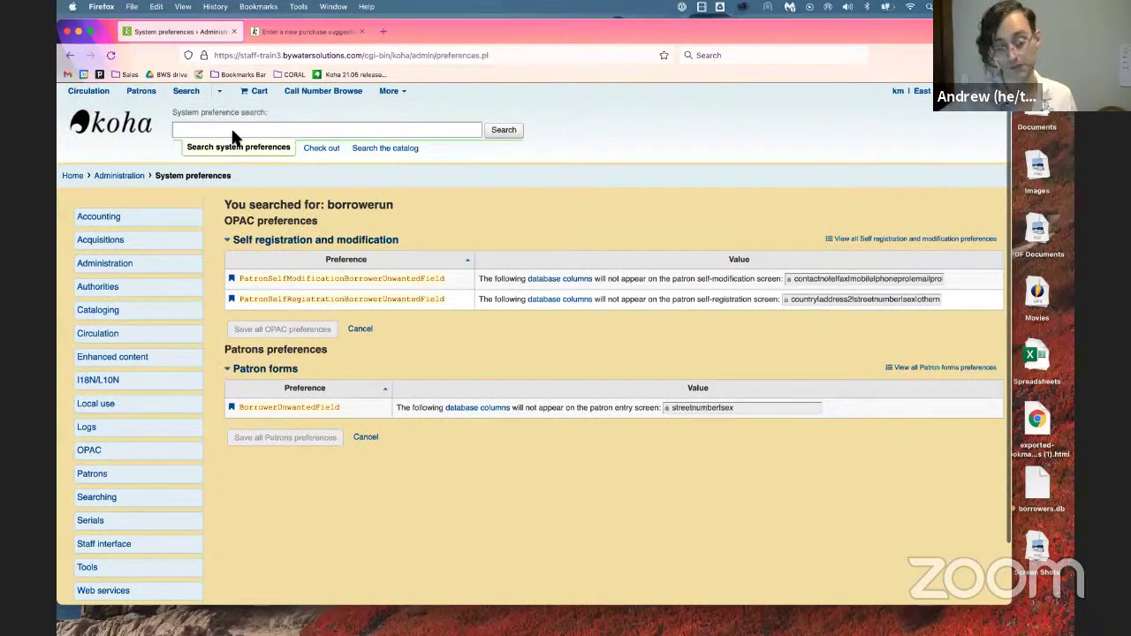
- Examine the columns hidden by the PatronSelfModificationBorrowerUnwantedField preference and close the list without saving
{"action": "left_click", "coordinate": [884, 281]}
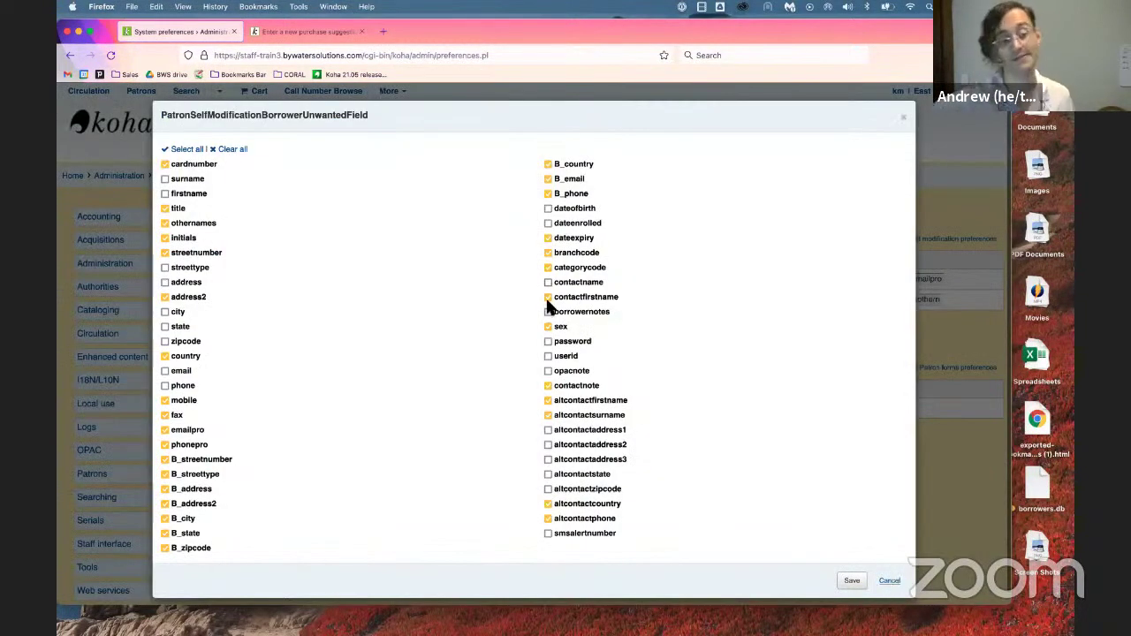
{"action": "key", "text": "Escape"}
{"action": "mouse_move", "coordinate": [444, 281]}
{"action": "left_mouse_down"}
{"action": "mouse_move", "coordinate": [381, 281]}
{"action": "mouse_move", "coordinate": [388, 298]}
{"action": "mouse_move", "coordinate": [445, 298]}
{"action": "left_mouse_up"}
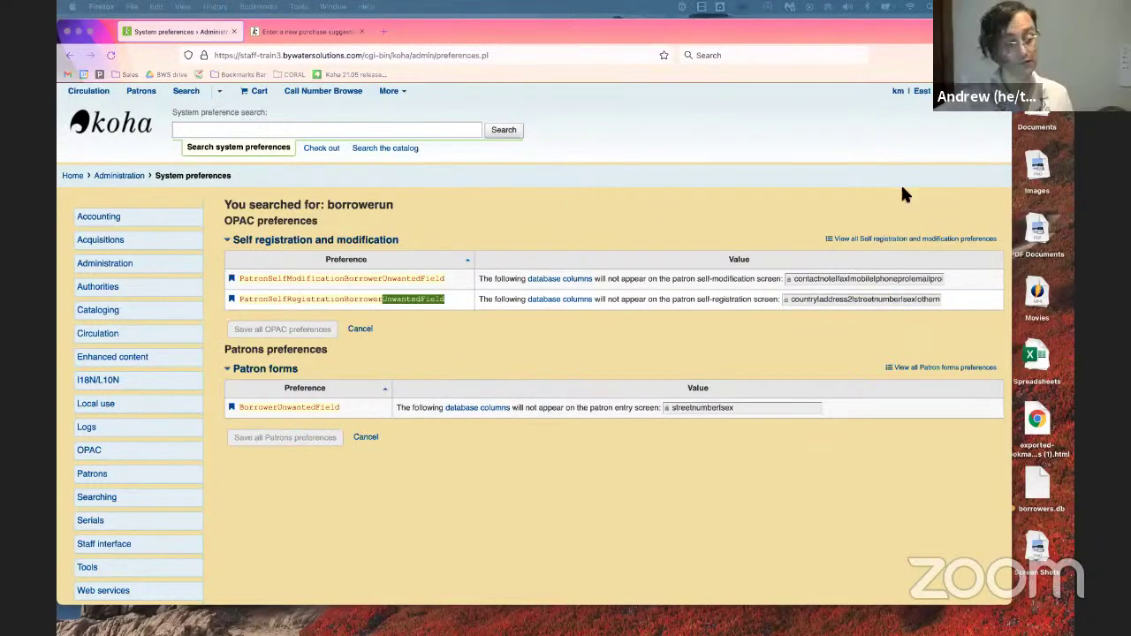
{"action": "left_click", "coordinate": [818, 275]}
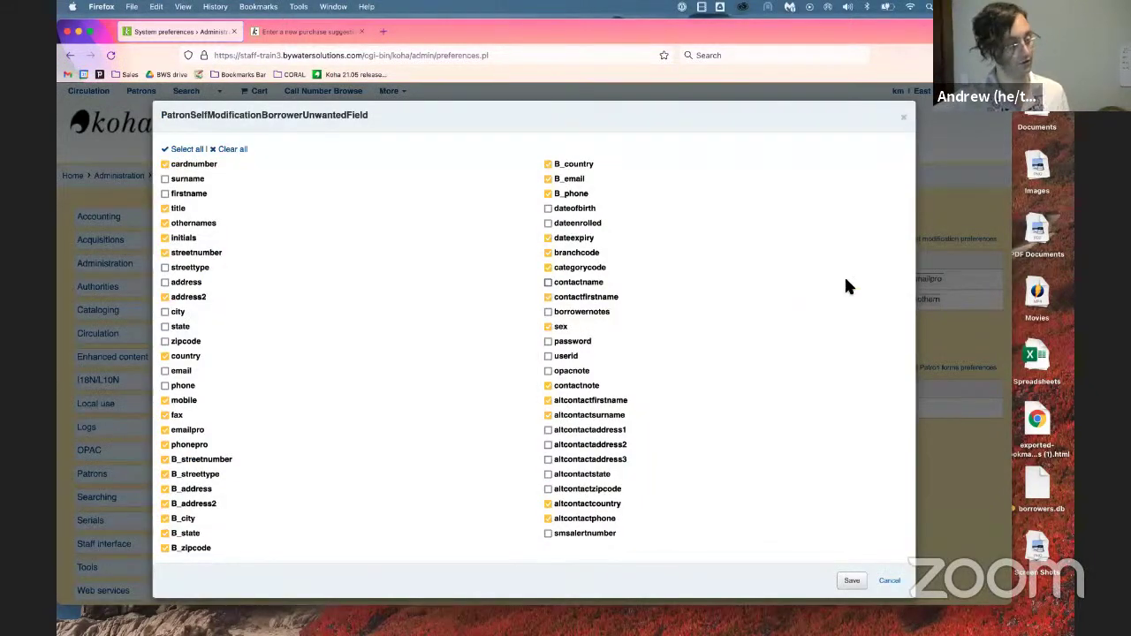
{"action": "left_click", "coordinate": [890, 583]}
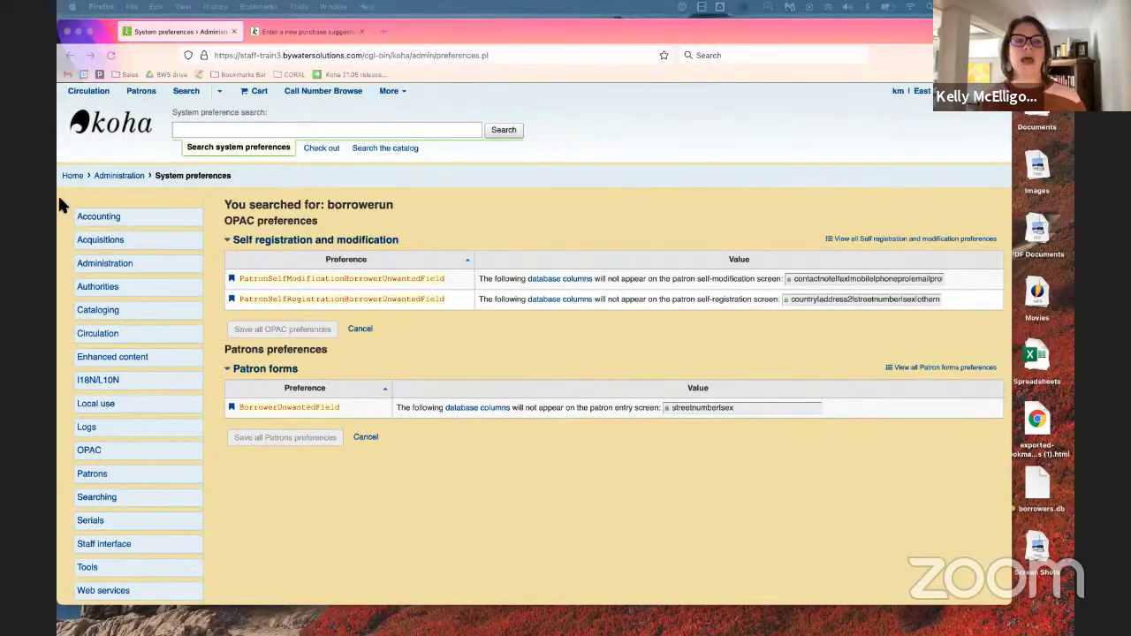
- Open the East Branch suggestions pending approval from the staff home page and look at the library filter in Suggestions management
{"action": "left_click", "coordinate": [72, 176]}
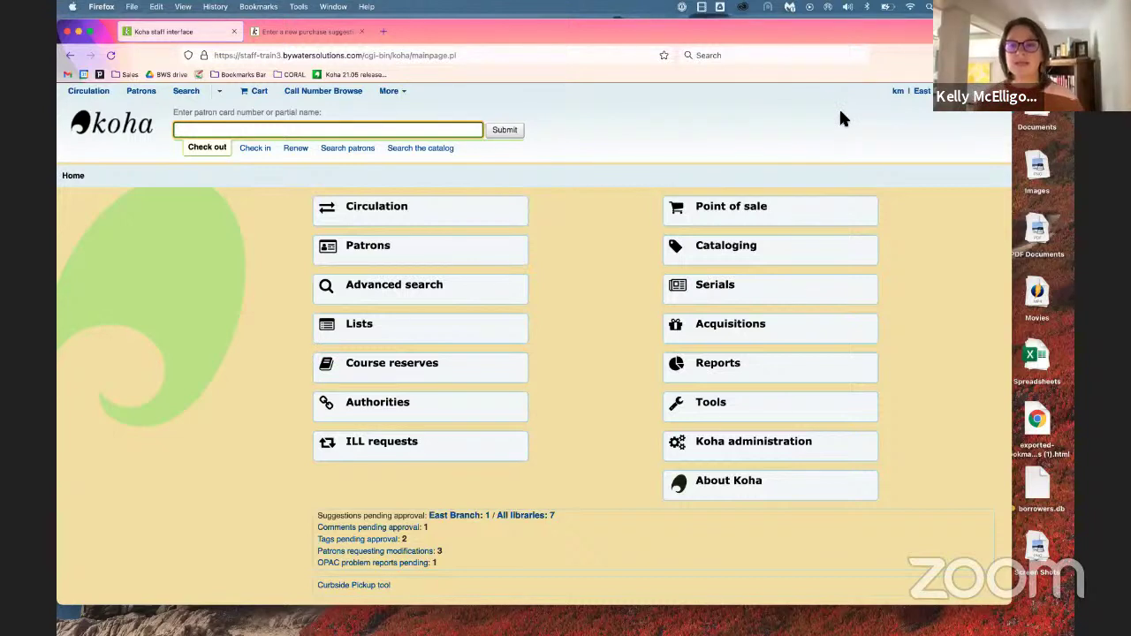
{"action": "left_click", "coordinate": [477, 523]}
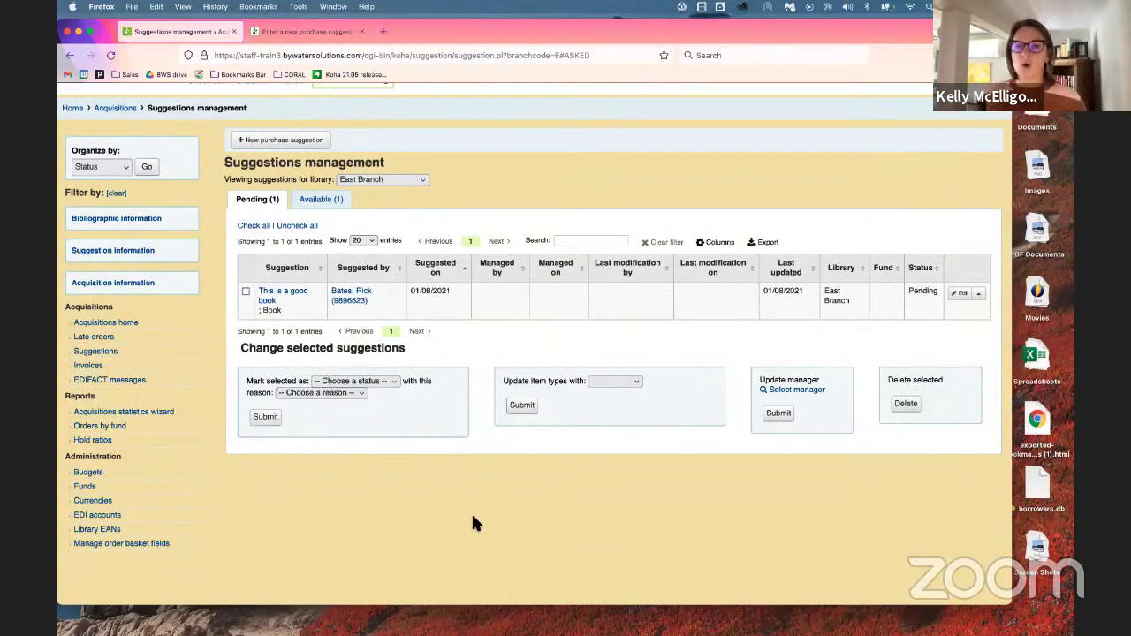
{"action": "left_click", "coordinate": [381, 178]}
{"action": "left_click", "coordinate": [384, 181]}
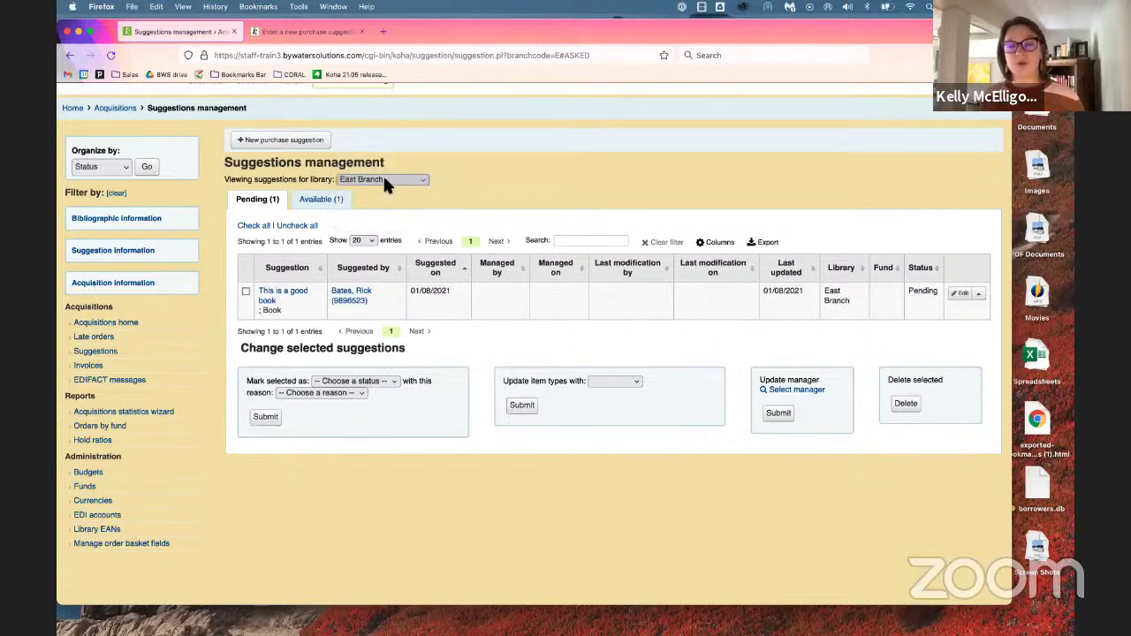
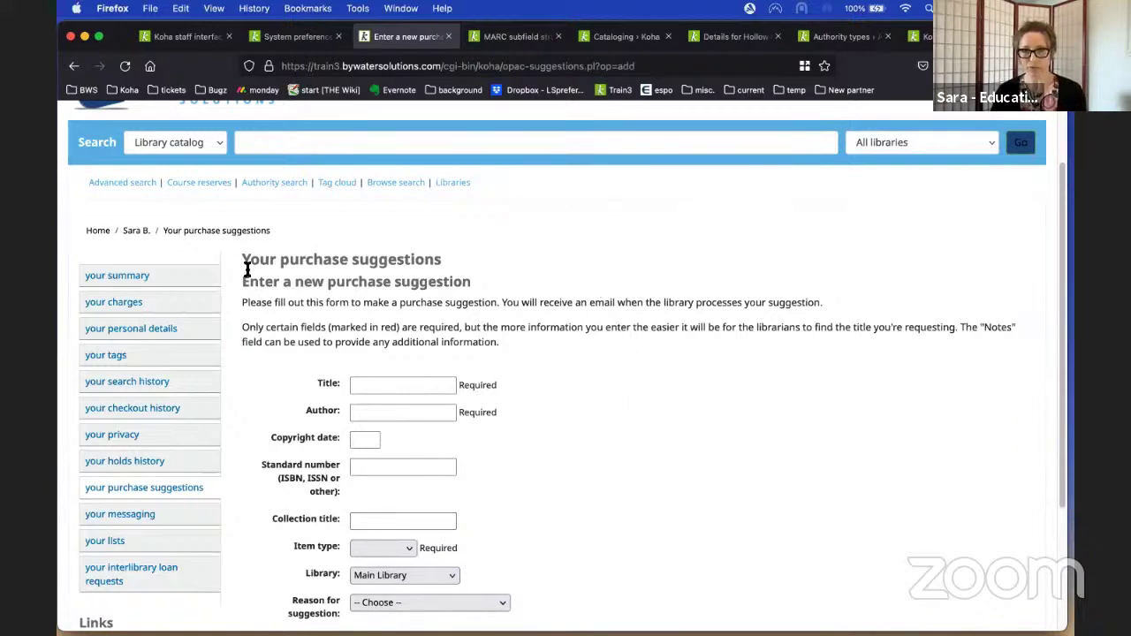
- Highlight the default instruction text above the OPAC purchase suggestion form for review, and clear the highlight
{"action": "left_click_drag", "start_coordinate": [517, 343], "coordinate": [244, 306]}
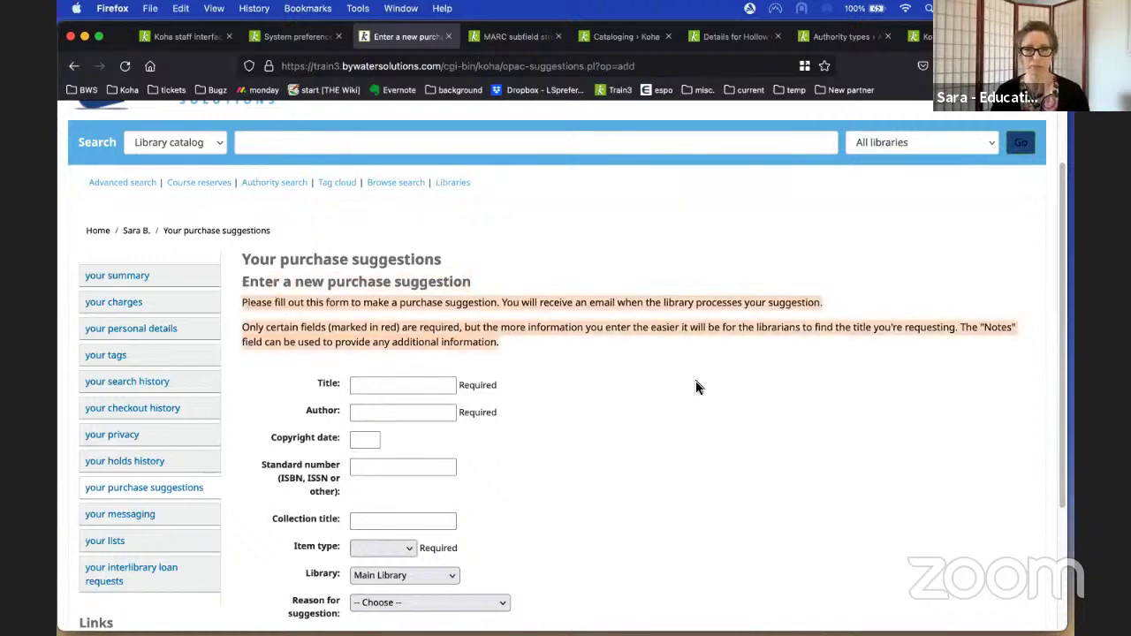
{"action": "left_click", "coordinate": [598, 357]}
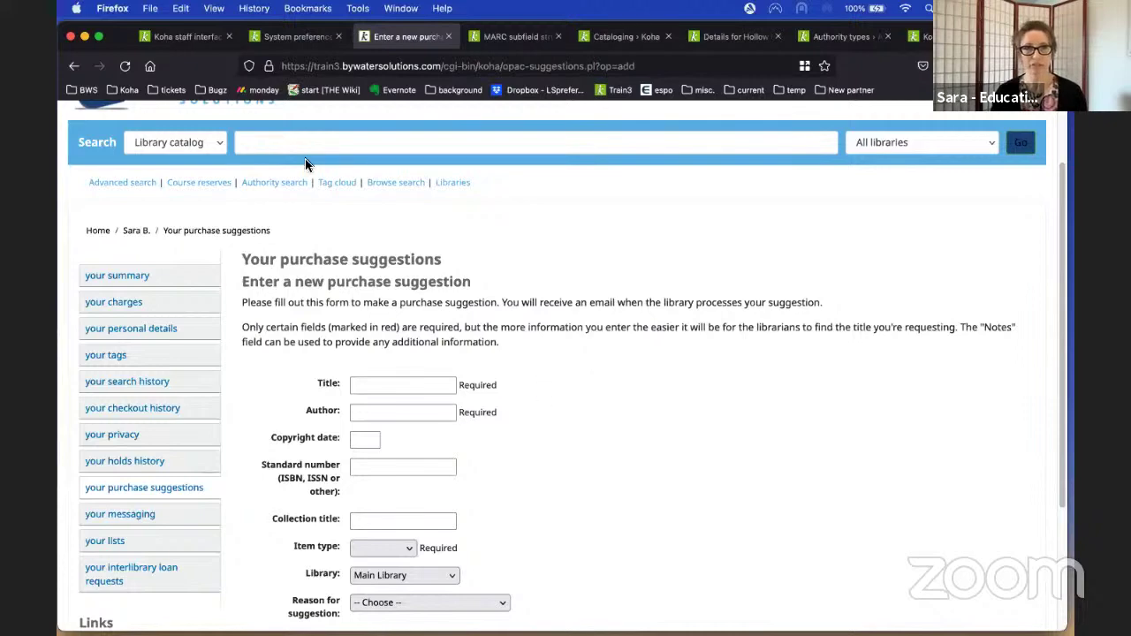
- Open the News tool in the staff interface and check the expired entries, leaving them hidden again
{"action": "left_click", "coordinate": [184, 41]}
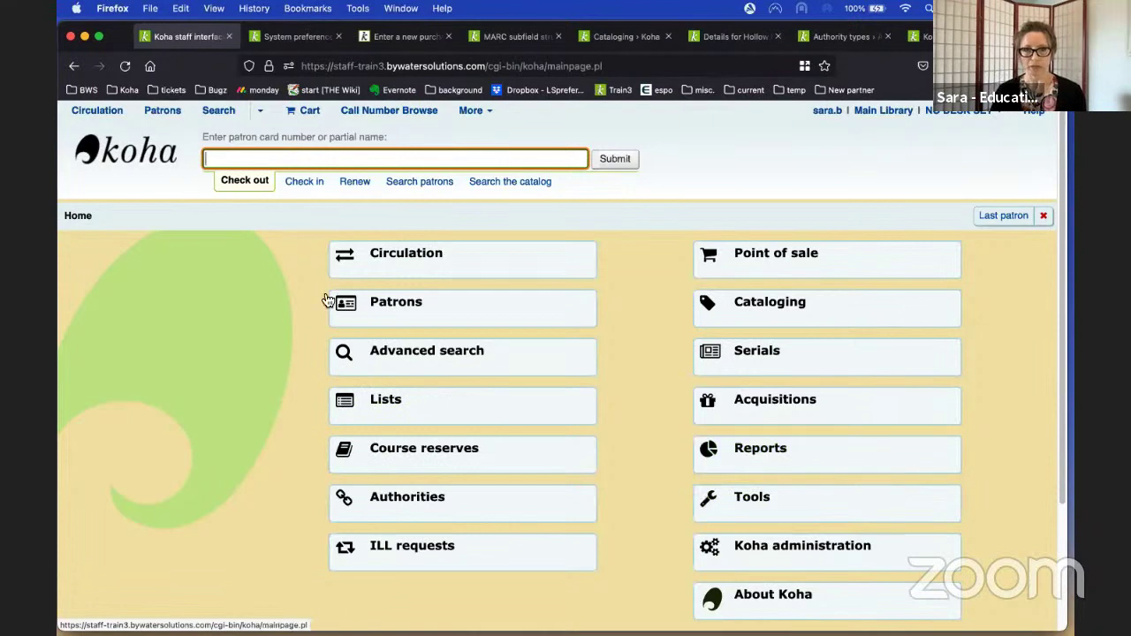
{"action": "left_click", "coordinate": [859, 504]}
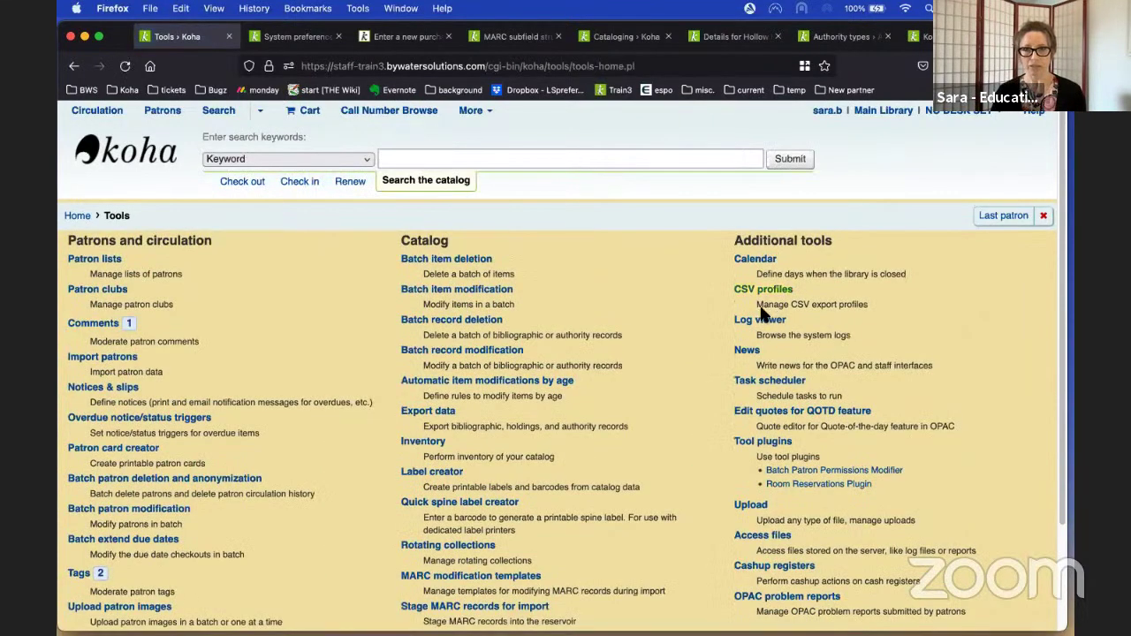
{"action": "left_click", "coordinate": [740, 352]}
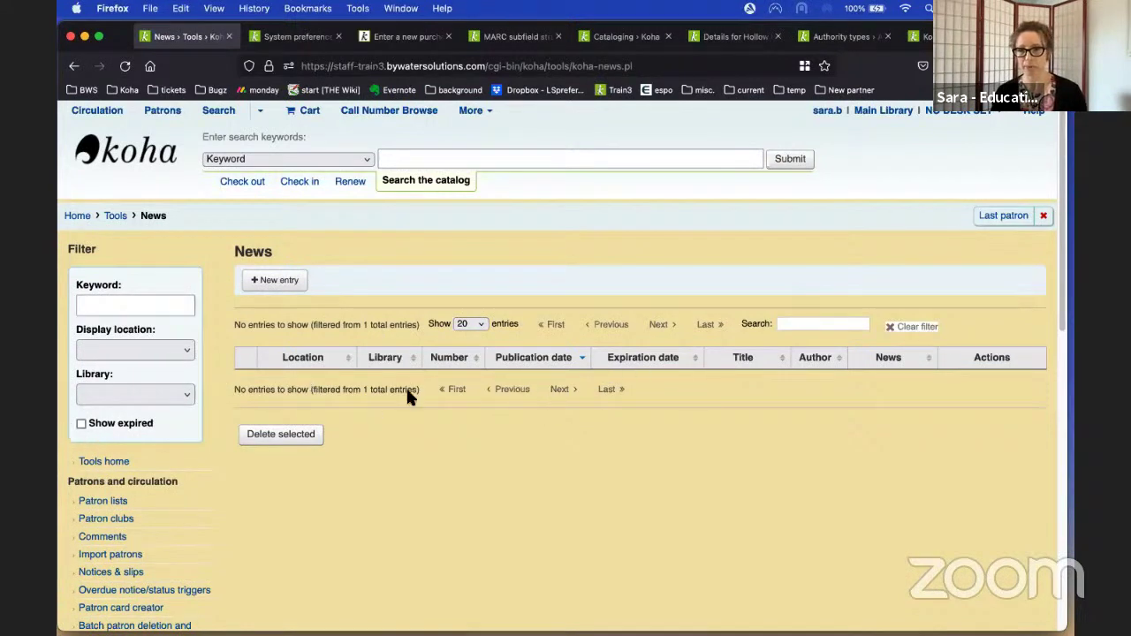
{"action": "left_click", "coordinate": [81, 424]}
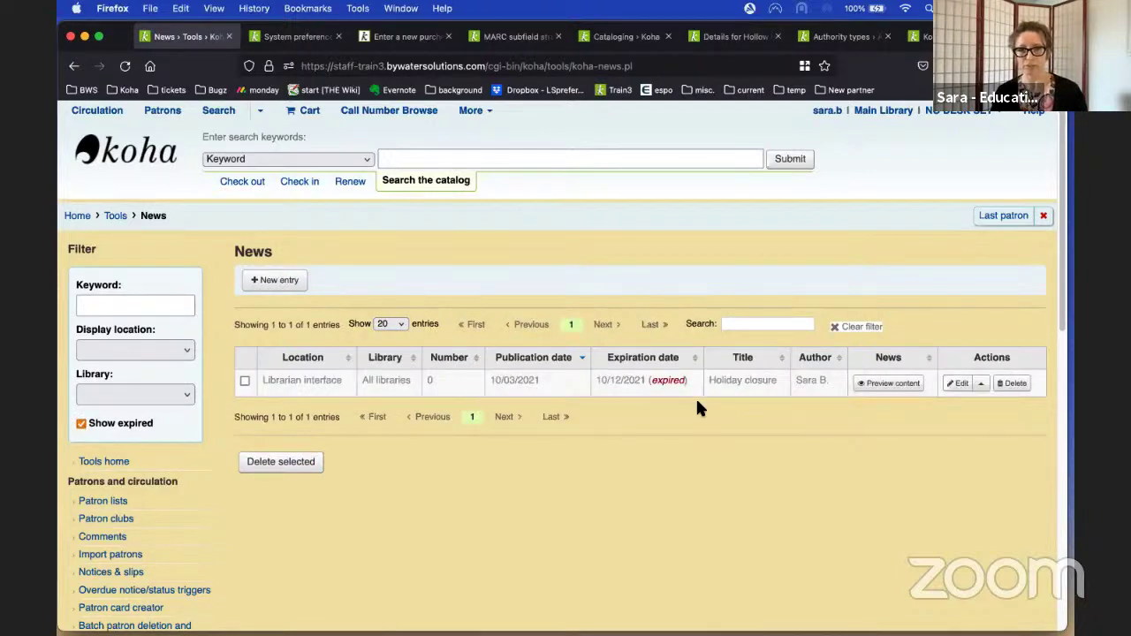
{"action": "left_click", "coordinate": [81, 424]}
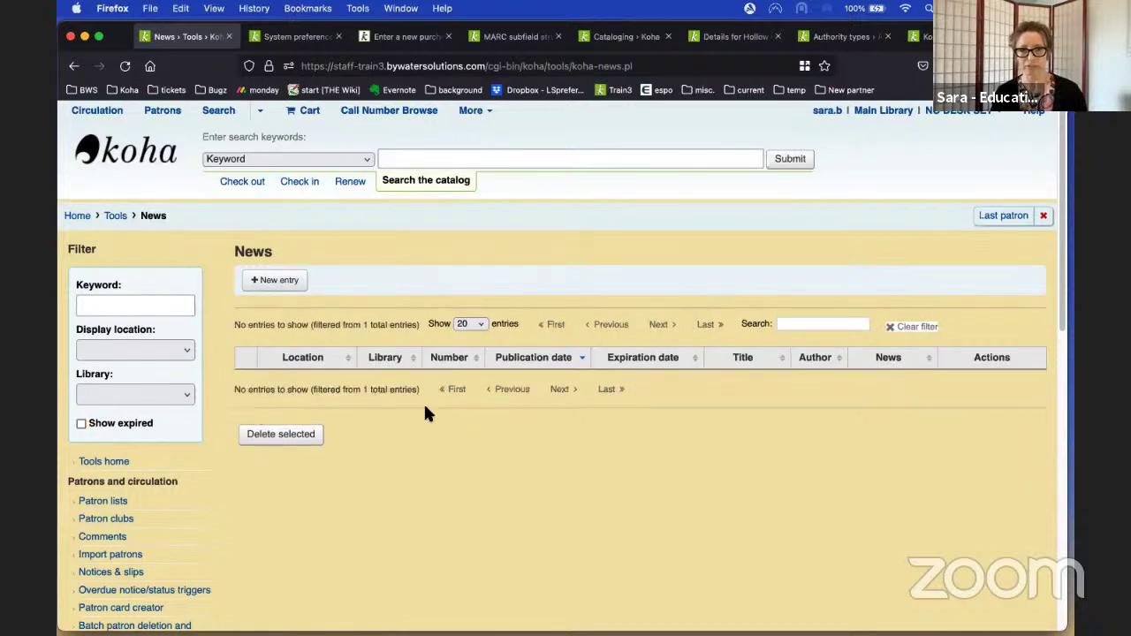
- Start a new news entry displayed in OpacSuggestionInstructions (en), reviewing the library choices and keeping All libraries
{"action": "left_click", "coordinate": [281, 281]}
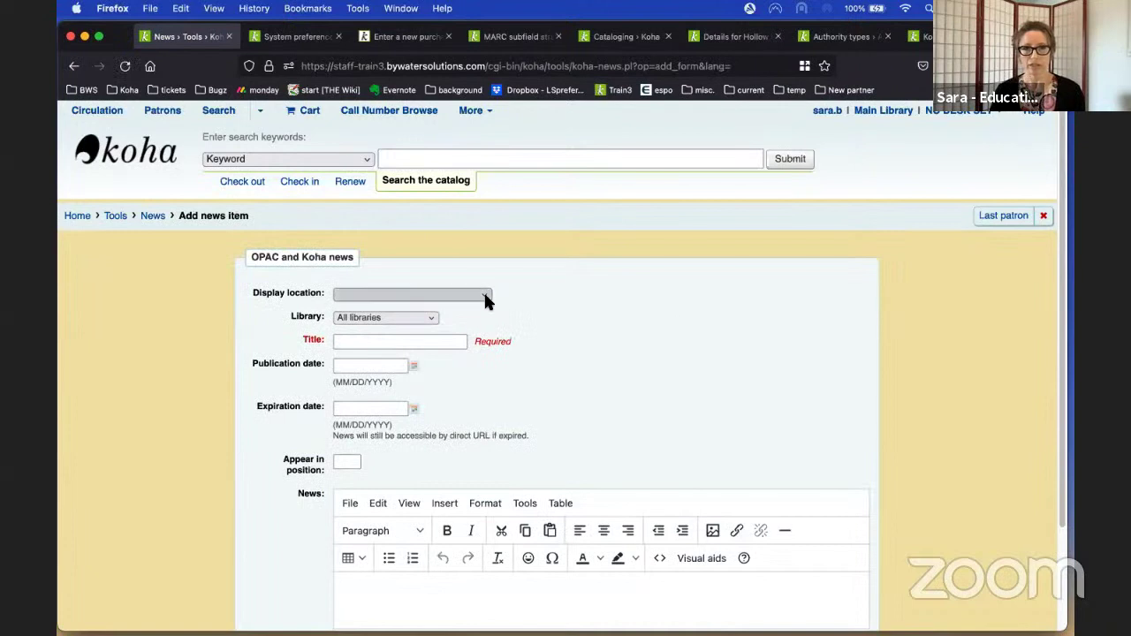
{"action": "left_click", "coordinate": [485, 294]}
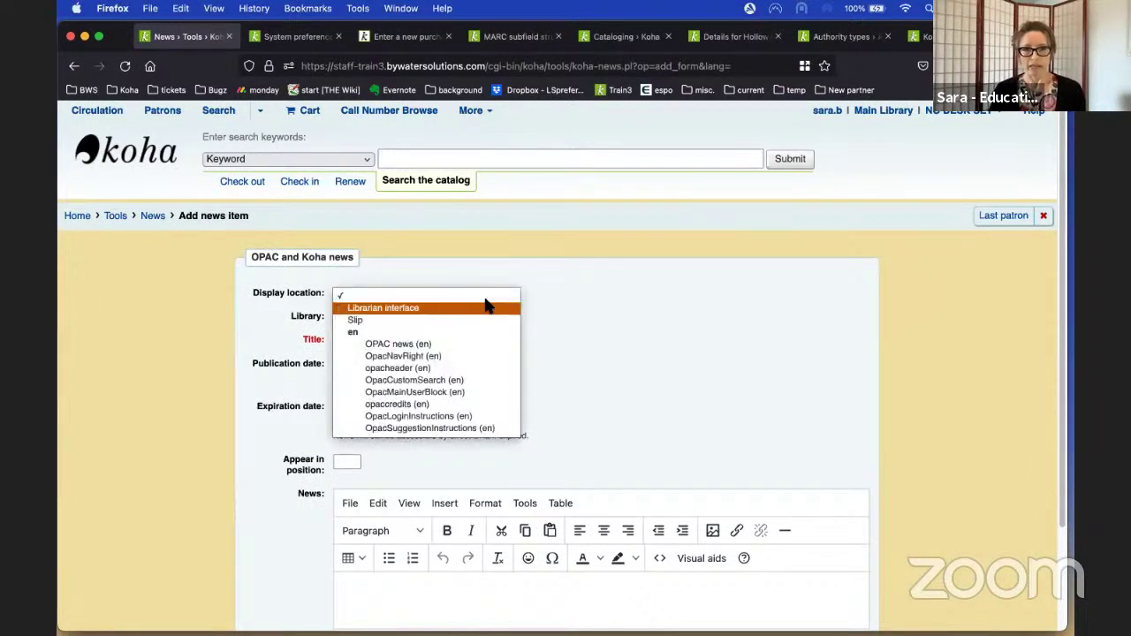
{"action": "left_click", "coordinate": [492, 430]}
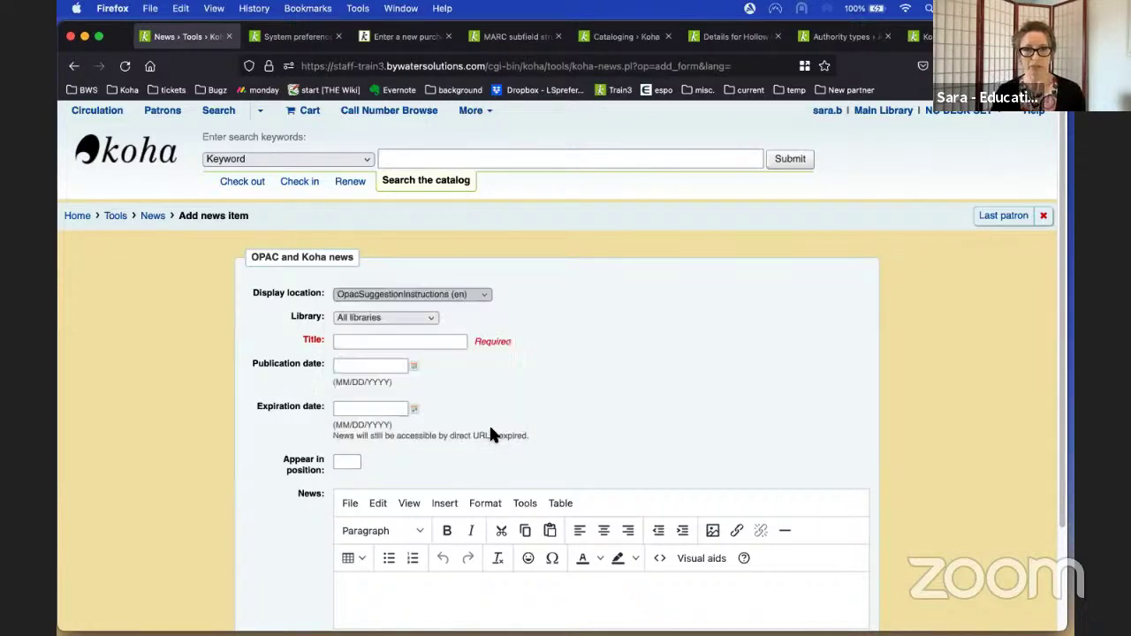
{"action": "left_click", "coordinate": [432, 318]}
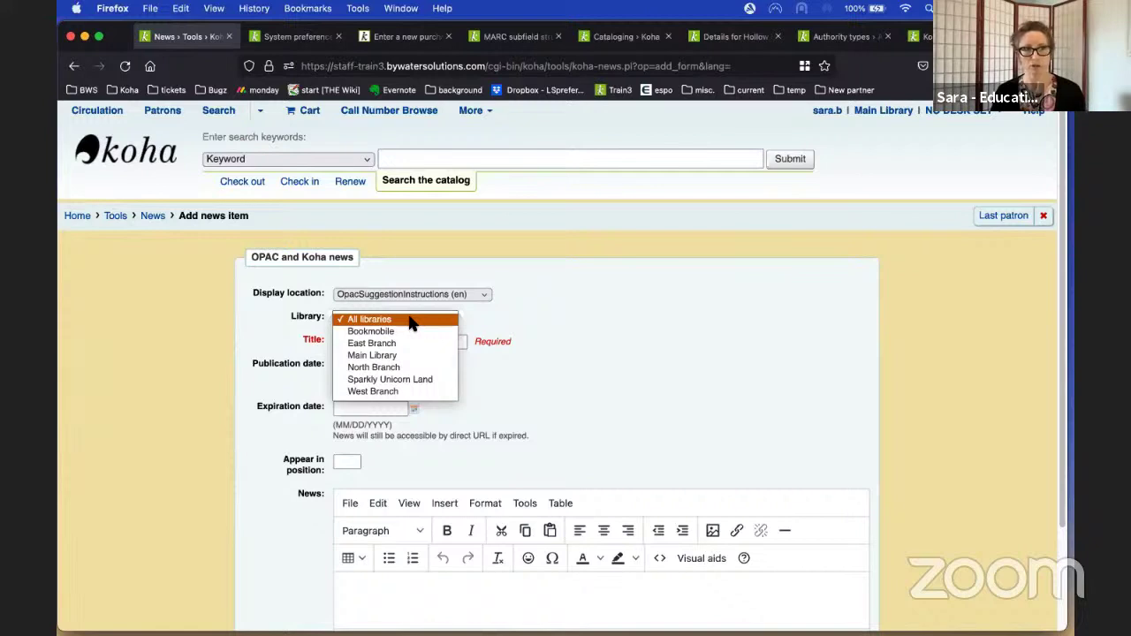
{"action": "left_click", "coordinate": [759, 360]}
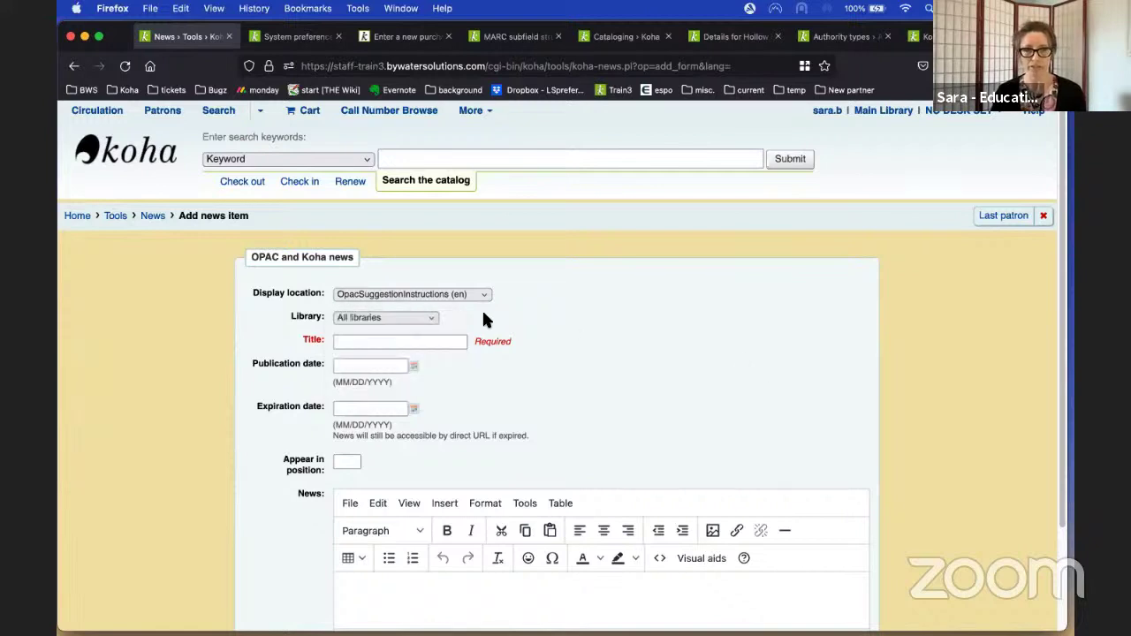
{"action": "left_click", "coordinate": [434, 318]}
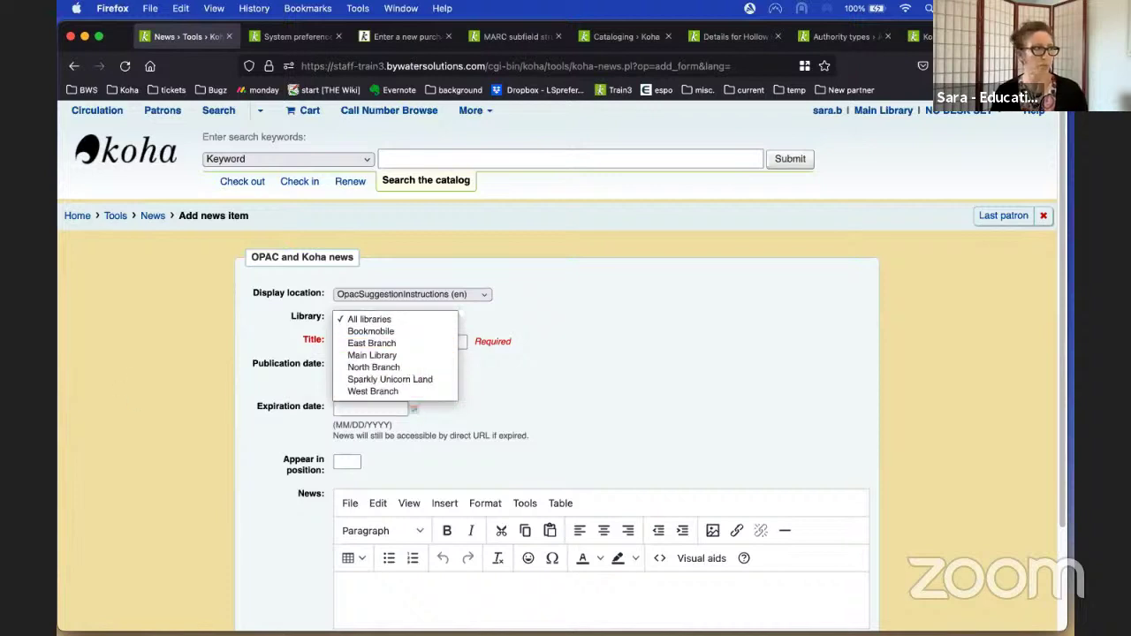
{"action": "key", "text": "Escape"}
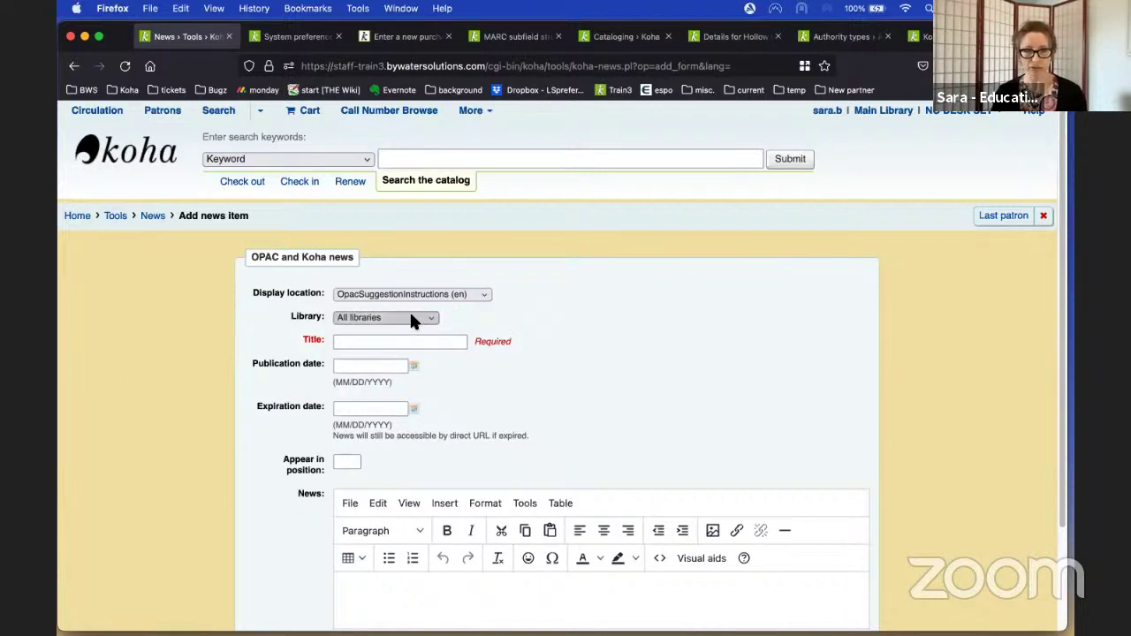
- Title the news entry "Purchase suggestion" and set its publication date to 10/13/2021
{"action": "left_click", "coordinate": [425, 342]}
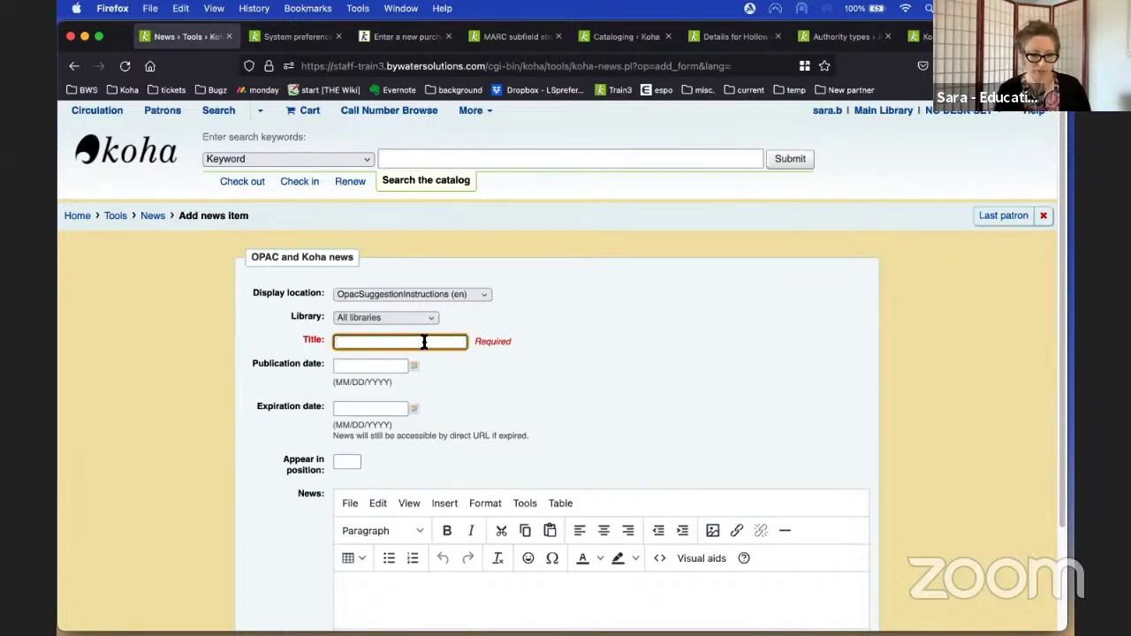
{"action": "type", "text": "Purchase"}
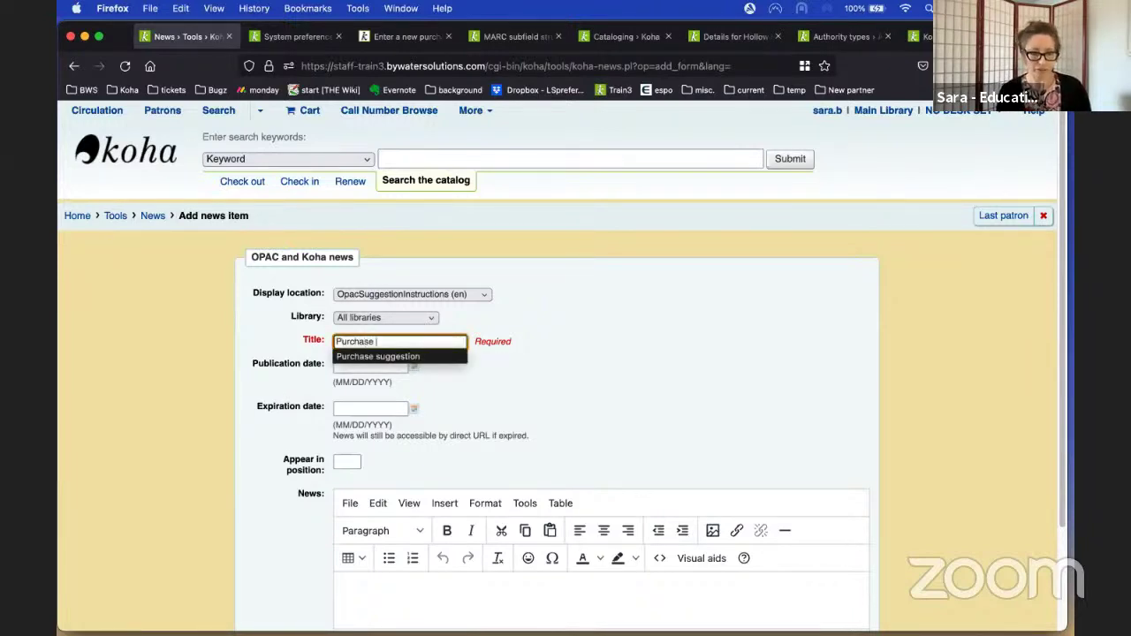
{"action": "type", "text": " suggestion"}
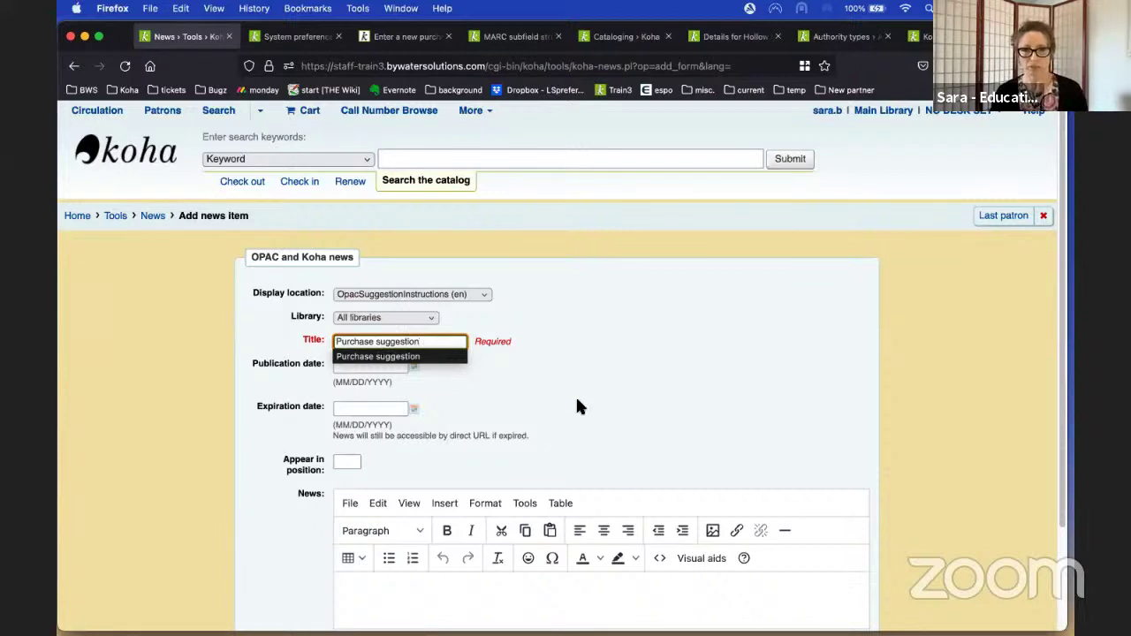
{"action": "left_click", "coordinate": [504, 380]}
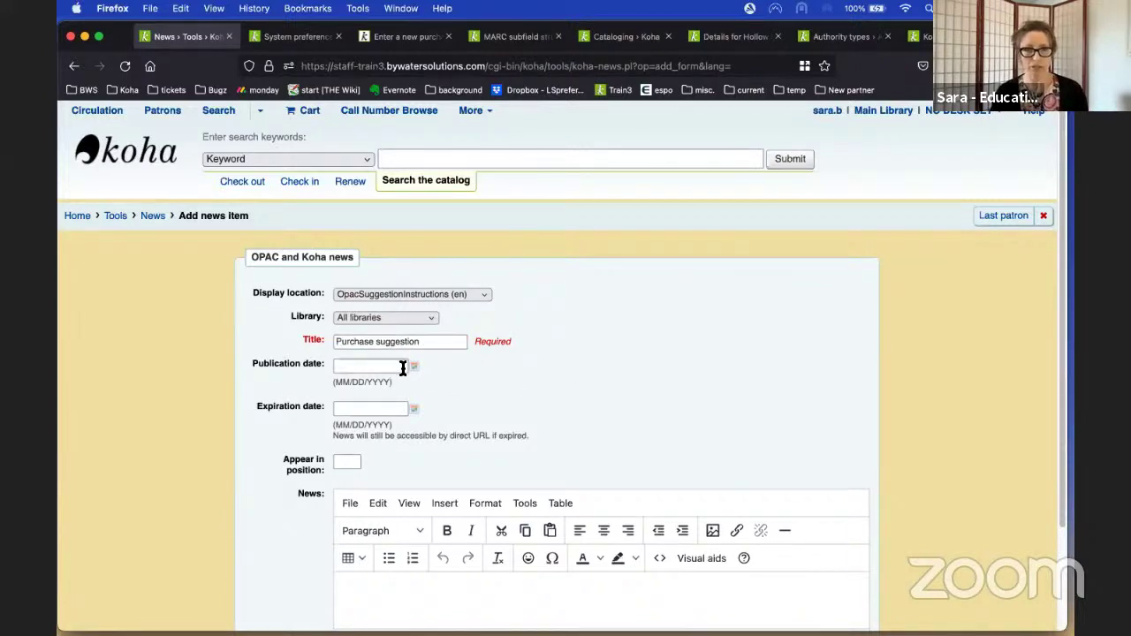
{"action": "left_click", "coordinate": [413, 367]}
{"action": "left_click", "coordinate": [424, 466]}
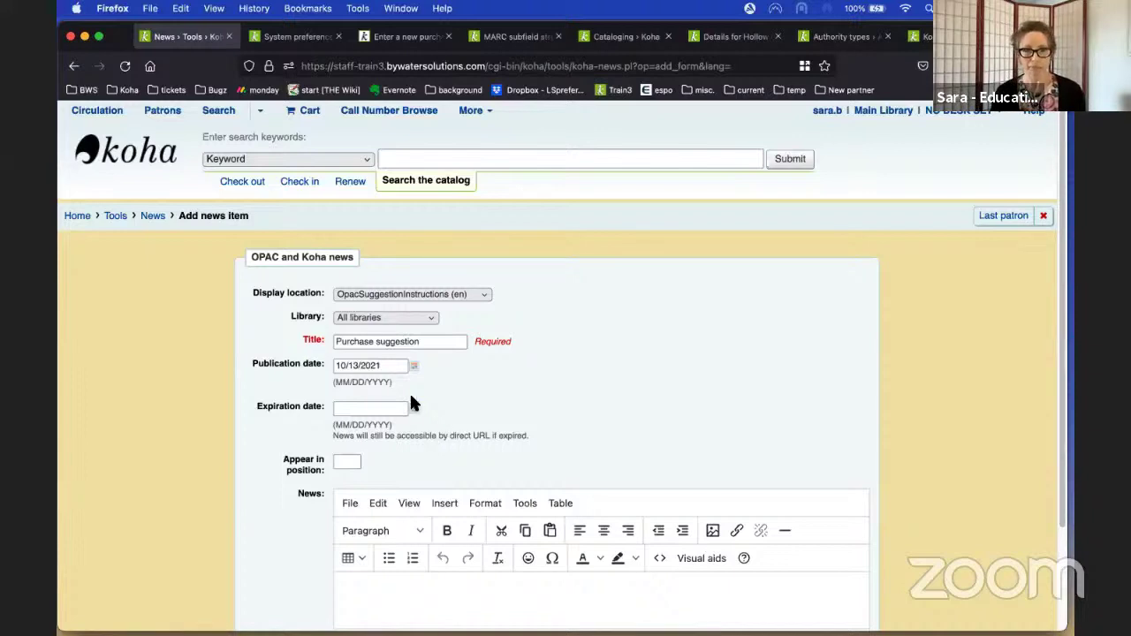
- Enter the news text "New purchase suggestion" followed by paragraphs on completing the form, evaluation under the Collection Development Policy, and email notification of the suggestion's status
{"action": "scroll", "coordinate": [527, 376], "scroll_direction": "down", "scroll_amount": 1}
{"action": "left_click", "coordinate": [408, 536]}
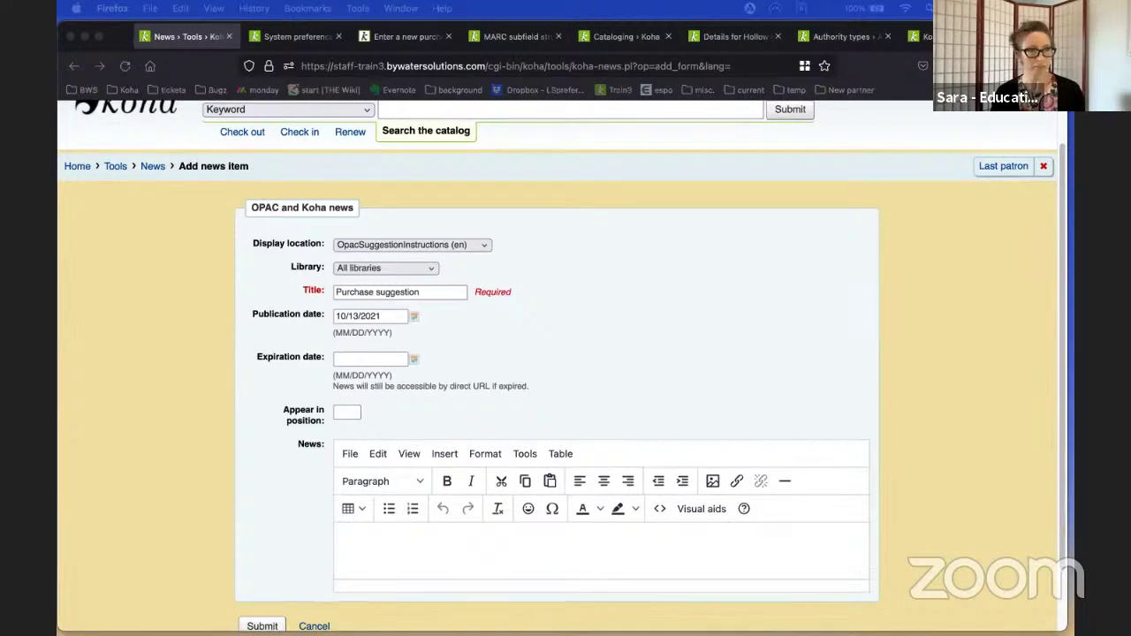
{"action": "left_click", "coordinate": [414, 532]}
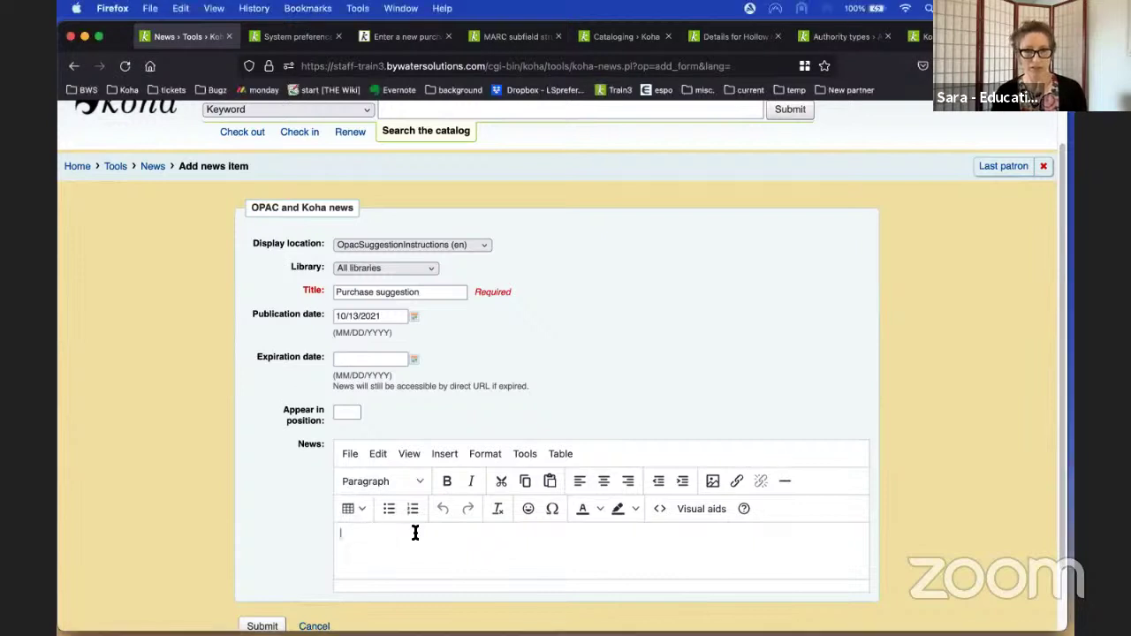
{"action": "type", "text": "New purchase suggestion"}
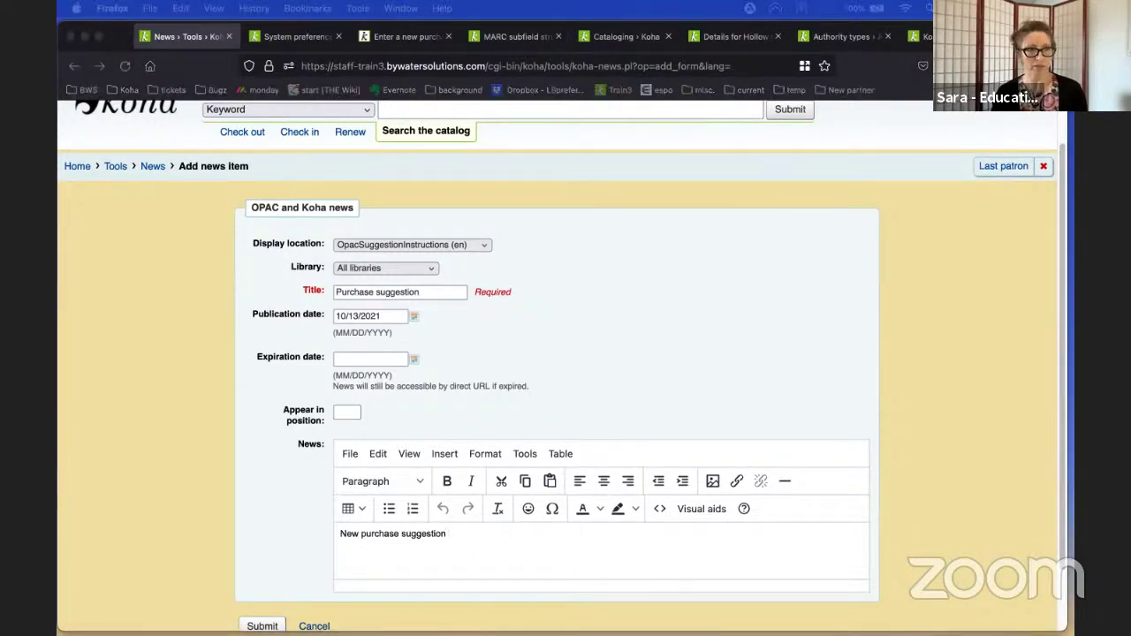
{"action": "left_click", "coordinate": [483, 532]}
{"action": "type", "text": "Please complete the form below to make a purchase suggestion. Required fields are marked, but additional details are appreciated. All requests will be evaluated in accordance with our Collection Development Policy. This request is not a guarantee of purchase. If you have provided us with an email address, we will notify you of the status of your suggestion."}
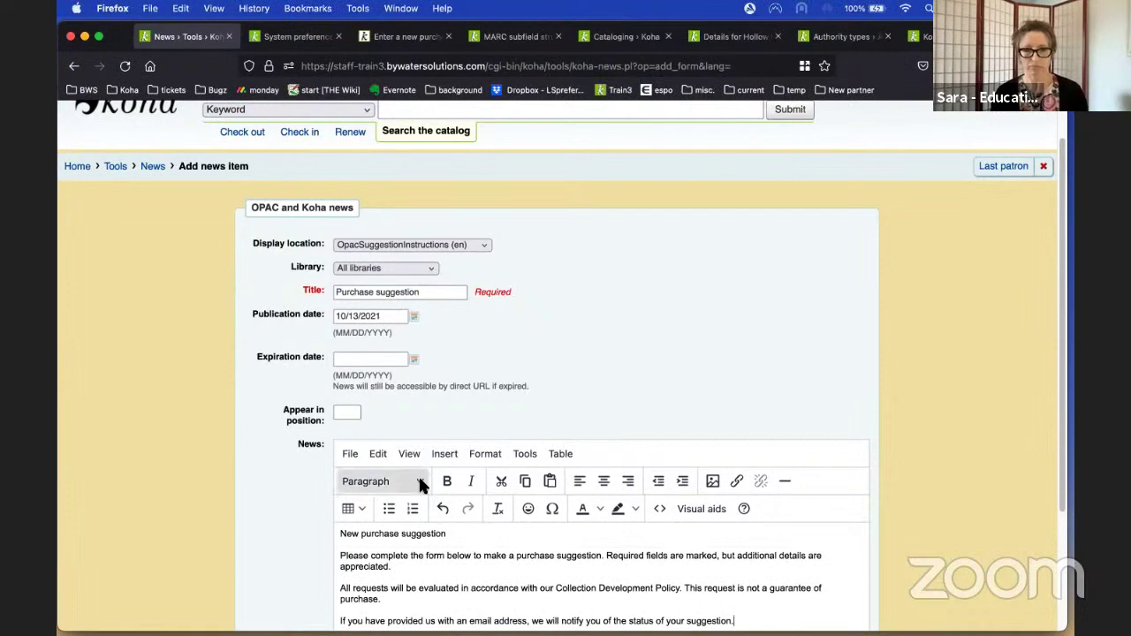
{"action": "scroll", "coordinate": [468, 578], "scroll_direction": "up", "scroll_amount": 1}
{"action": "scroll", "coordinate": [473, 565], "scroll_direction": "down", "scroll_amount": 3}
{"action": "scroll", "coordinate": [475, 553], "scroll_direction": "down", "scroll_amount": 1}
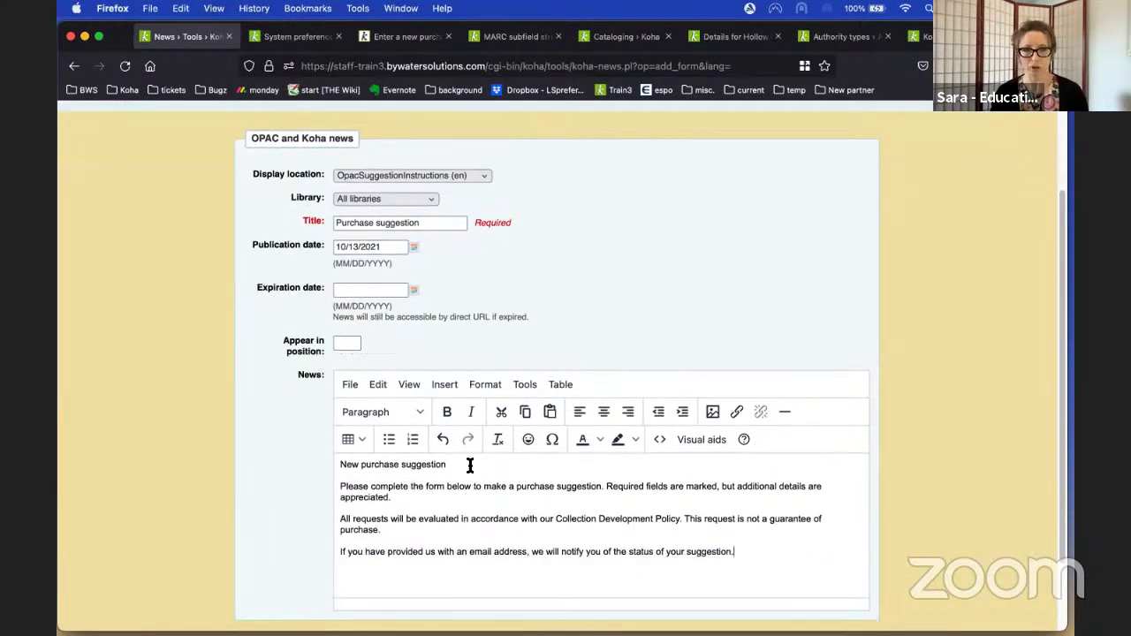
- View the HTML source code of the news text and close it without saving
{"action": "left_click", "coordinate": [447, 412]}
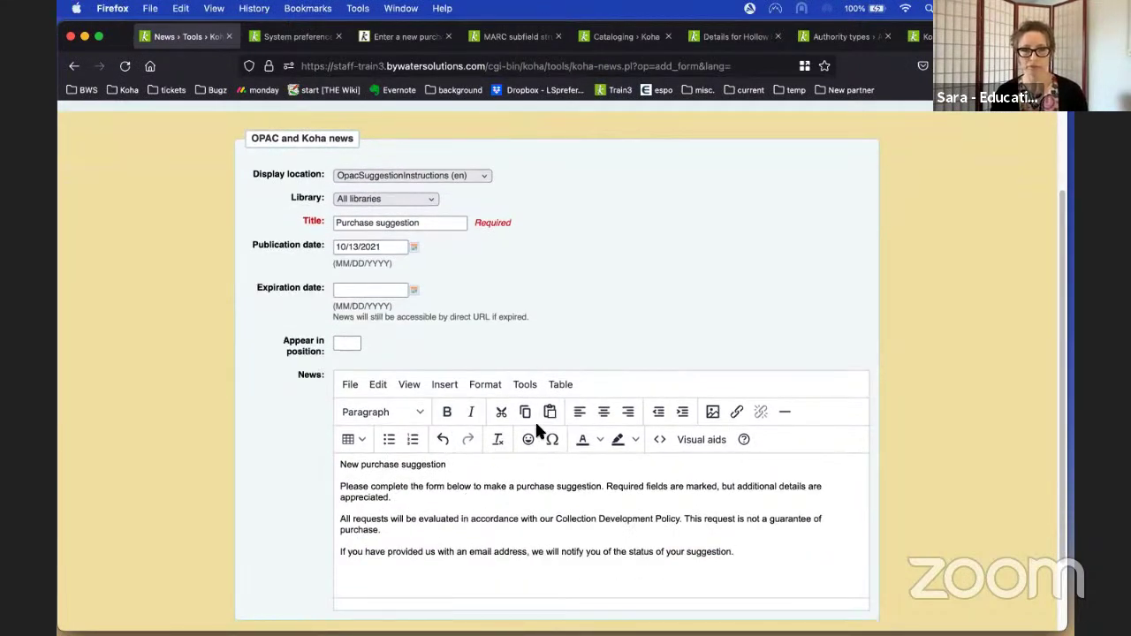
{"action": "left_click", "coordinate": [658, 440]}
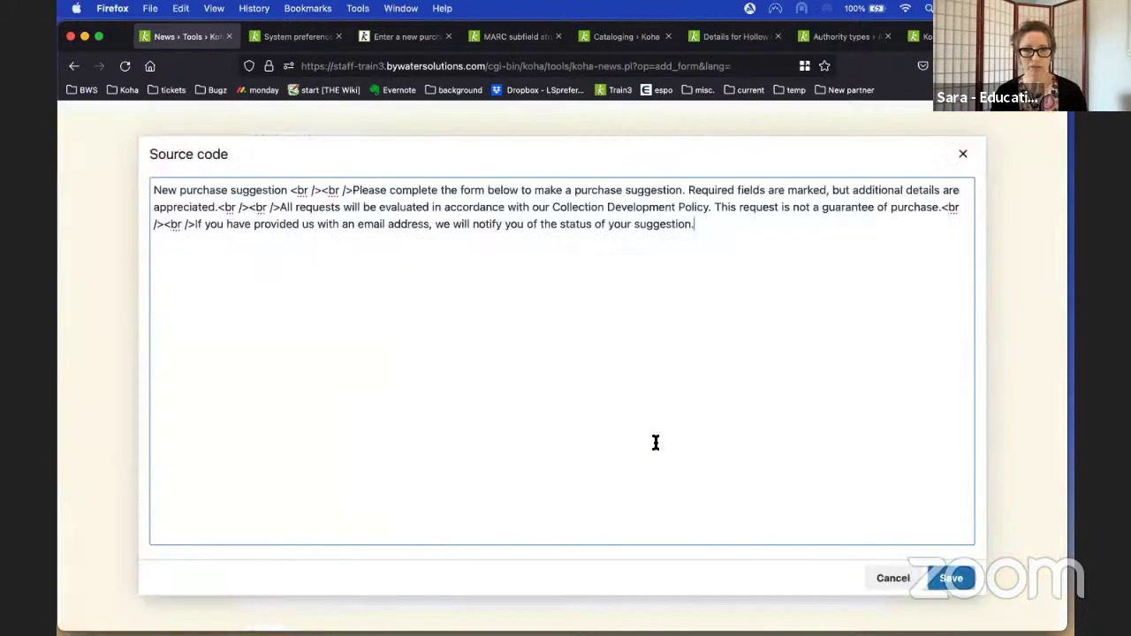
{"action": "left_click", "coordinate": [907, 576]}
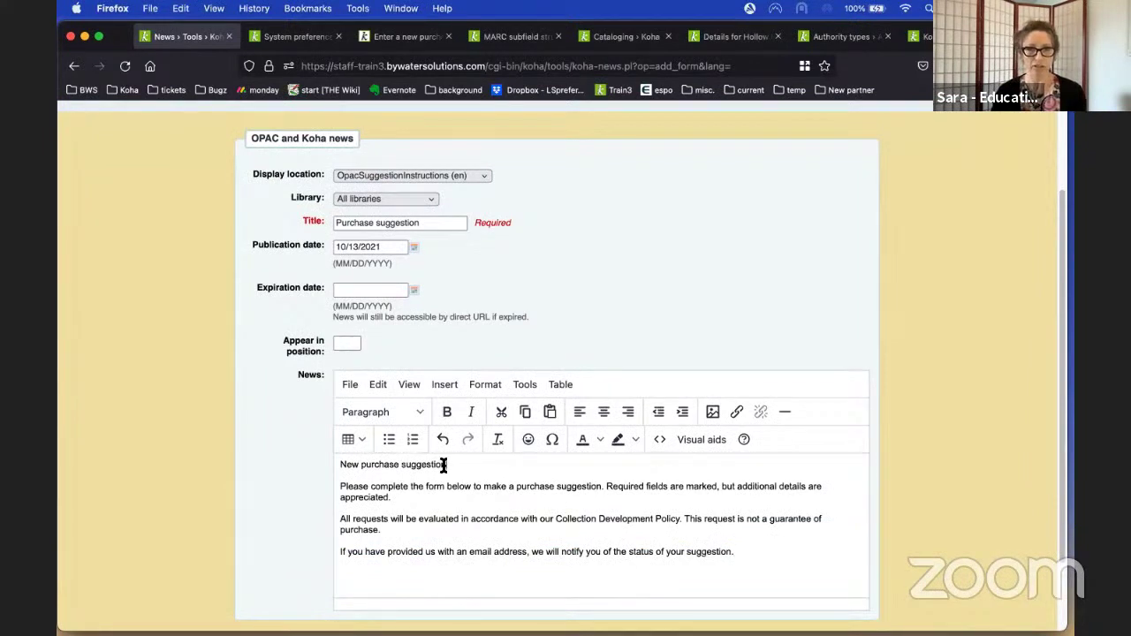
- Format the "New purchase suggestion" line of the news text as Heading 1 with a dark blue text color
{"action": "double_click", "coordinate": [439, 465]}
{"action": "left_click", "coordinate": [386, 473]}
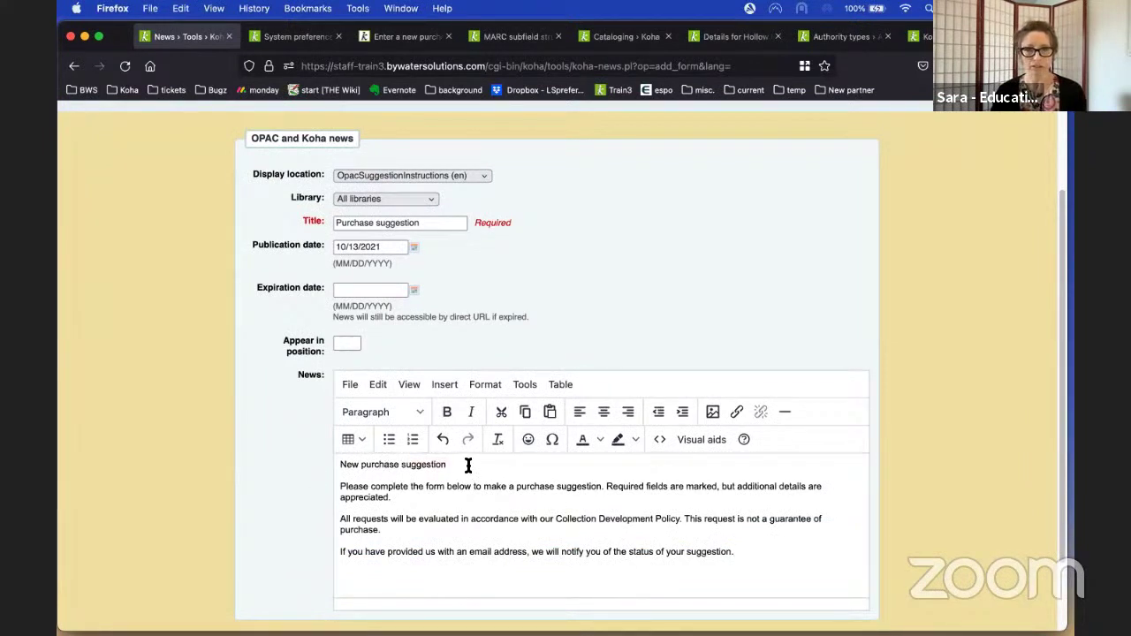
{"action": "left_click_drag", "start_coordinate": [467, 464], "coordinate": [333, 465]}
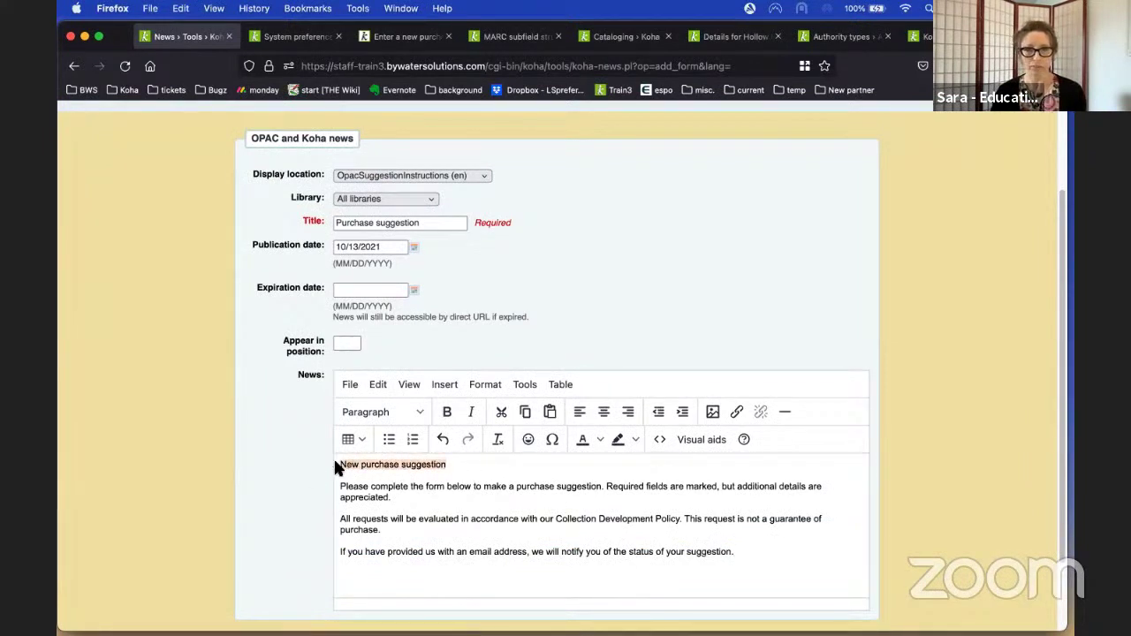
{"action": "left_click", "coordinate": [420, 414]}
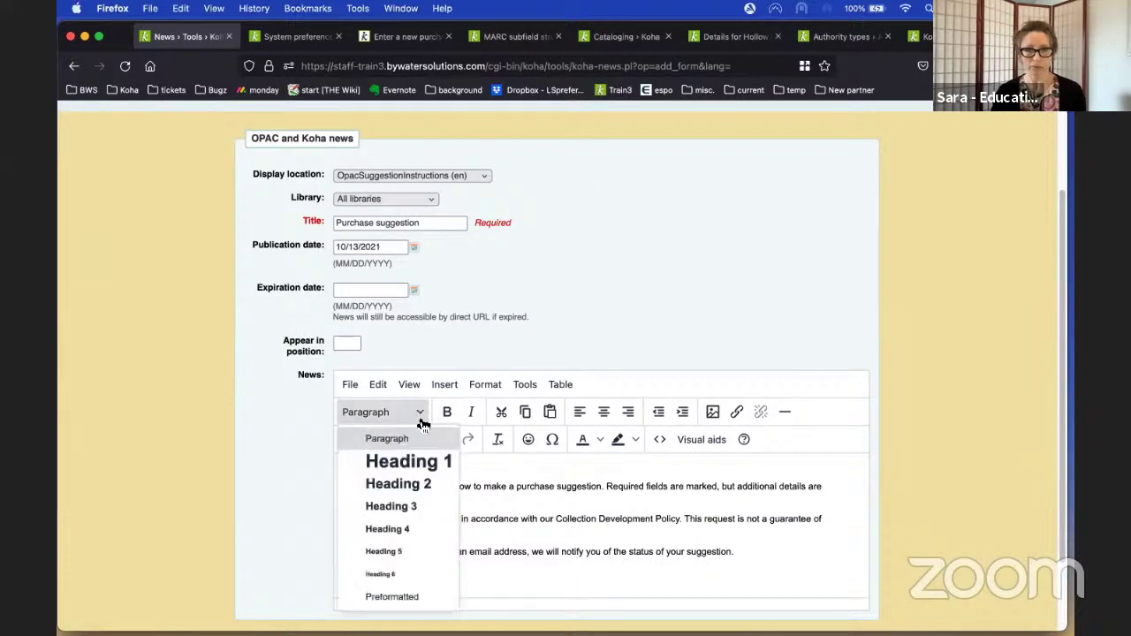
{"action": "left_click", "coordinate": [425, 473]}
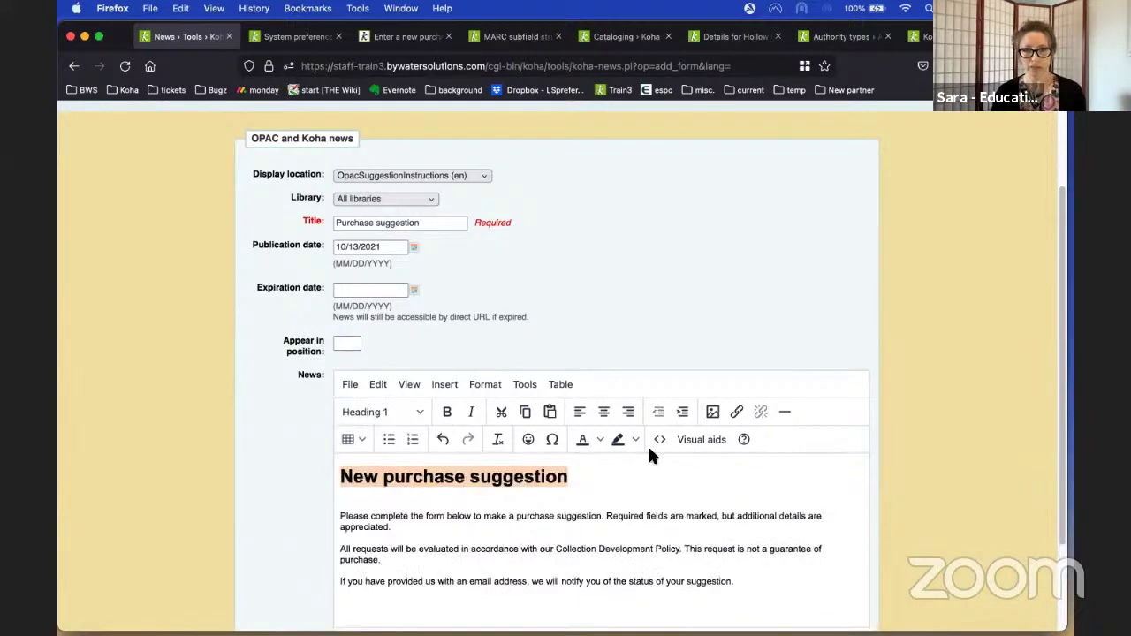
{"action": "left_click", "coordinate": [597, 439]}
{"action": "left_click", "coordinate": [672, 527]}
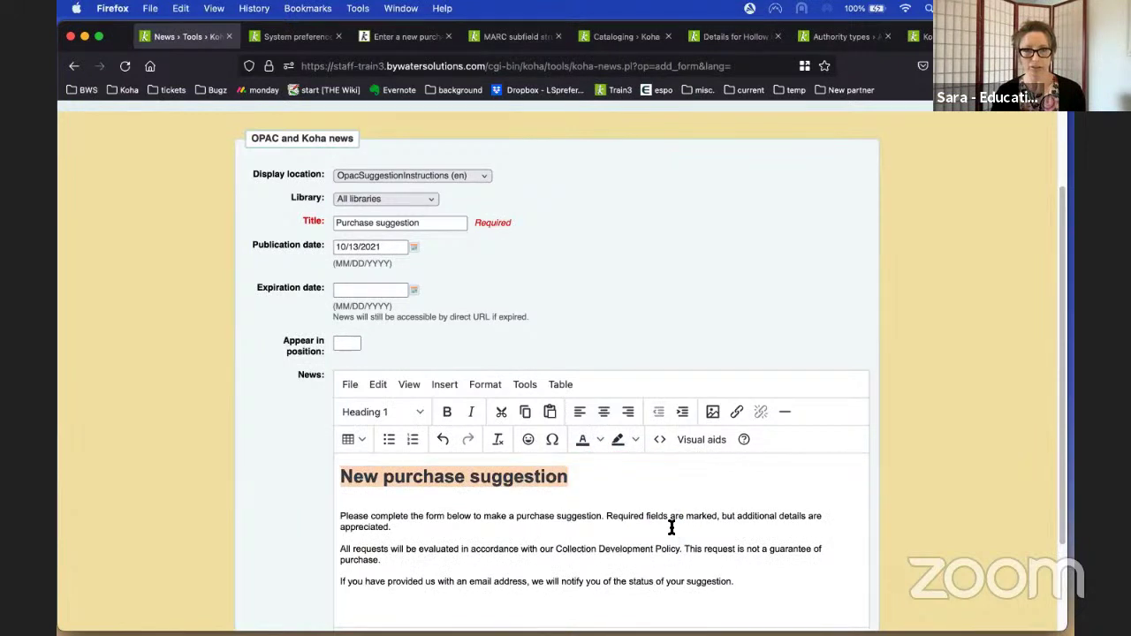
{"action": "left_click", "coordinate": [518, 528]}
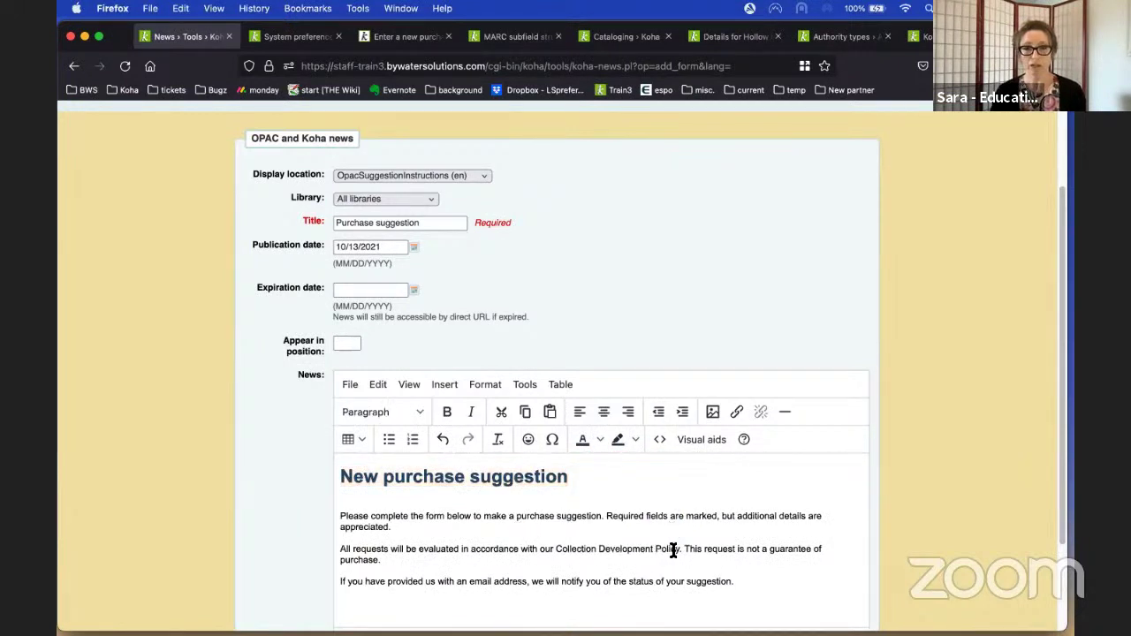
{"action": "double_click", "coordinate": [673, 548]}
{"action": "left_click_drag", "start_coordinate": [626, 545], "coordinate": [558, 549]}
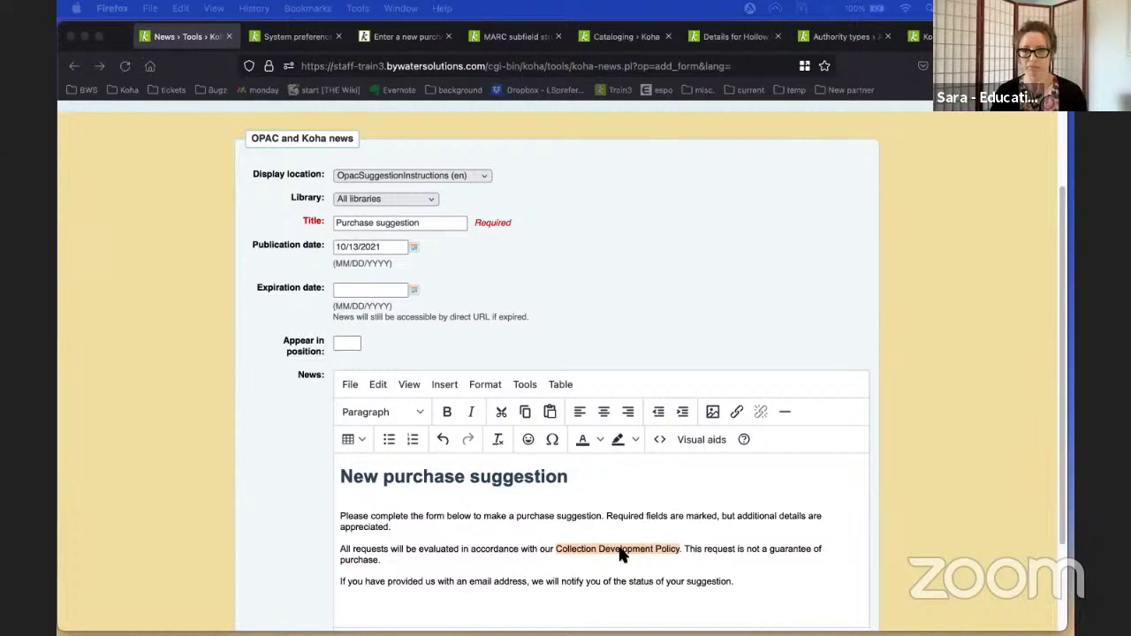
{"action": "left_click", "coordinate": [735, 413]}
{"action": "left_click", "coordinate": [735, 414]}
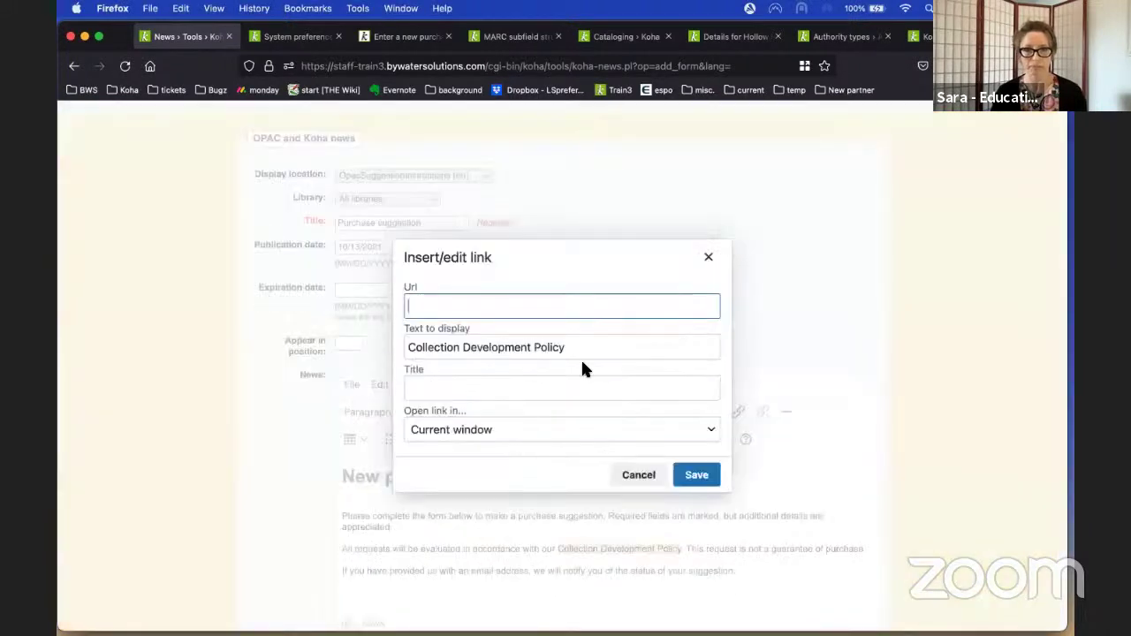
{"action": "type", "text": "https://www.denverlibrary.org/content/collection-development-policies"}
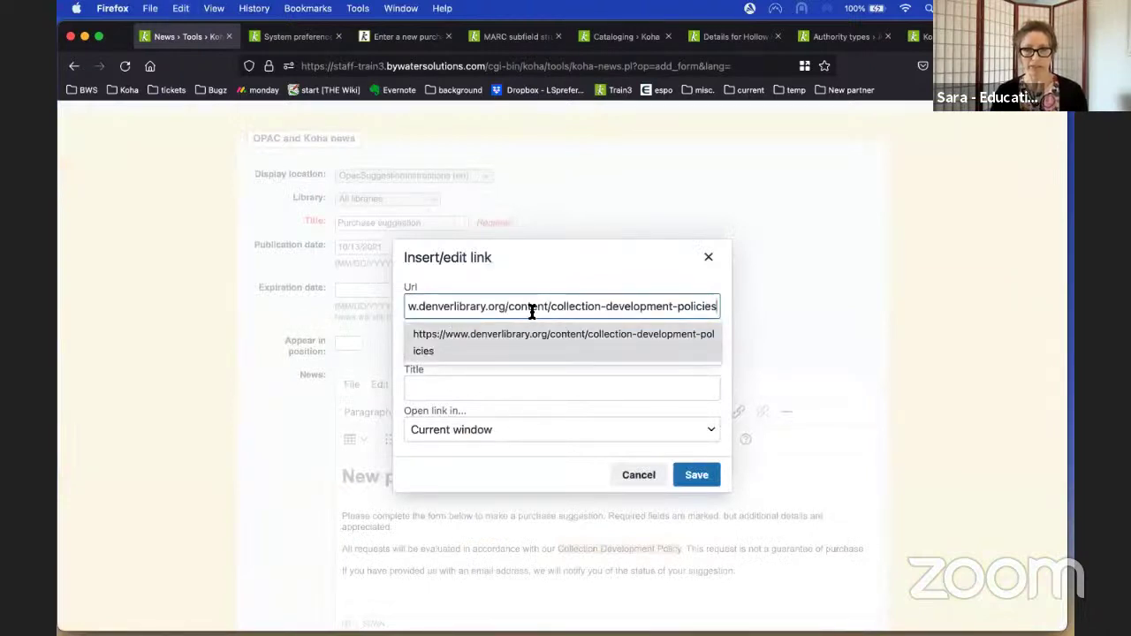
{"action": "left_click", "coordinate": [484, 429]}
{"action": "left_click", "coordinate": [479, 445]}
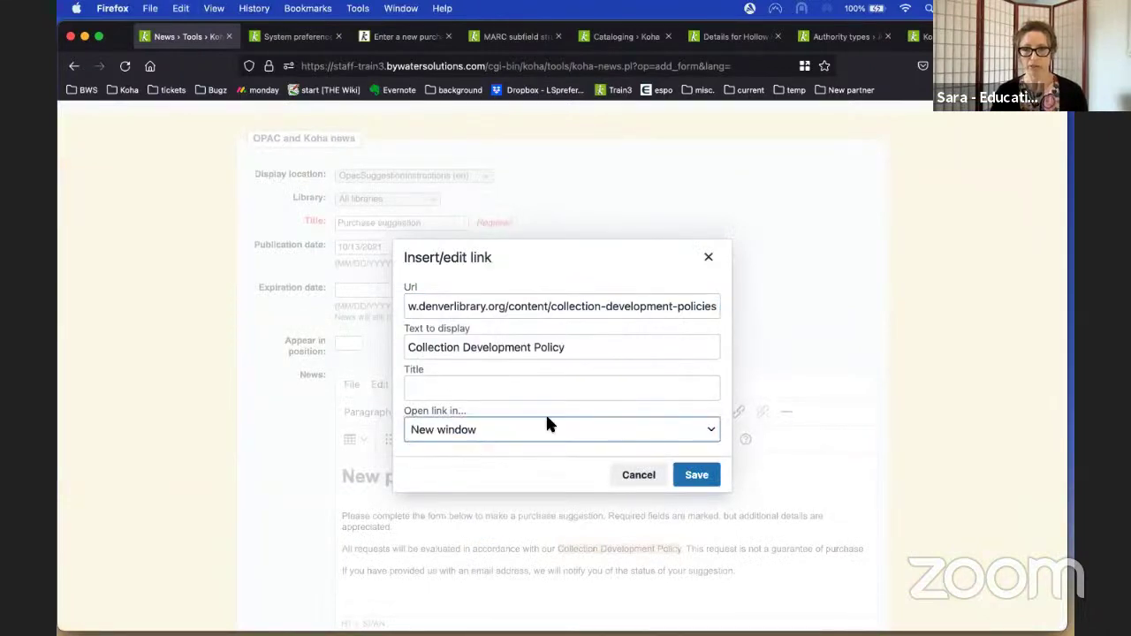
{"action": "left_click", "coordinate": [694, 474]}
- Submit the news entry, and preview the saved content from the News list
{"action": "scroll", "coordinate": [560, 574], "scroll_direction": "down", "scroll_amount": 2}
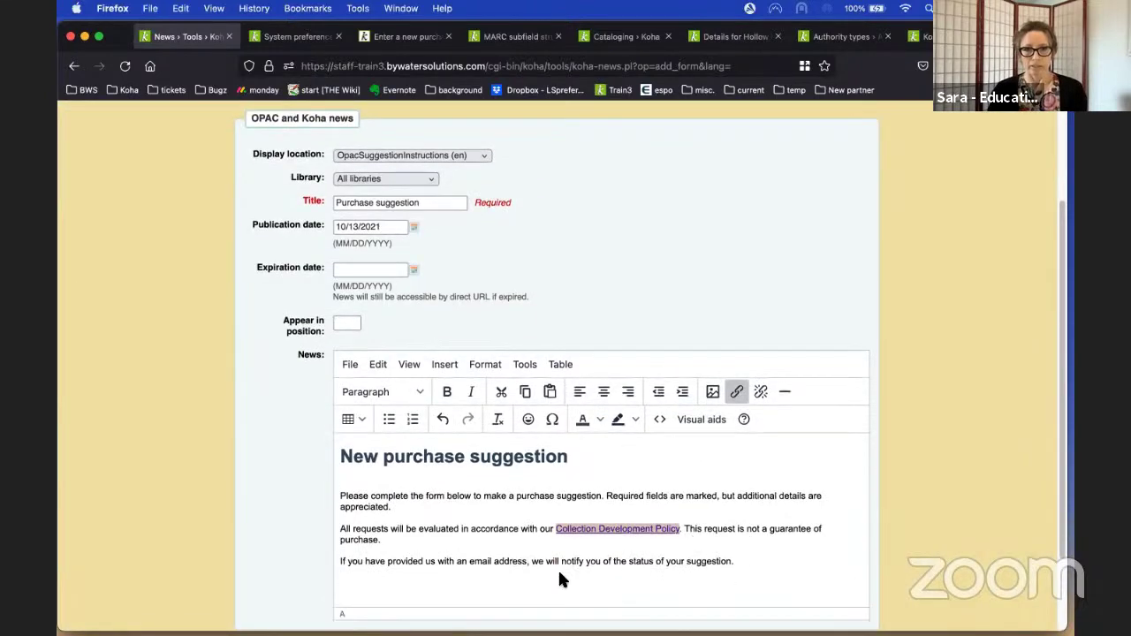
{"action": "scroll", "coordinate": [256, 478], "scroll_direction": "down", "scroll_amount": 1}
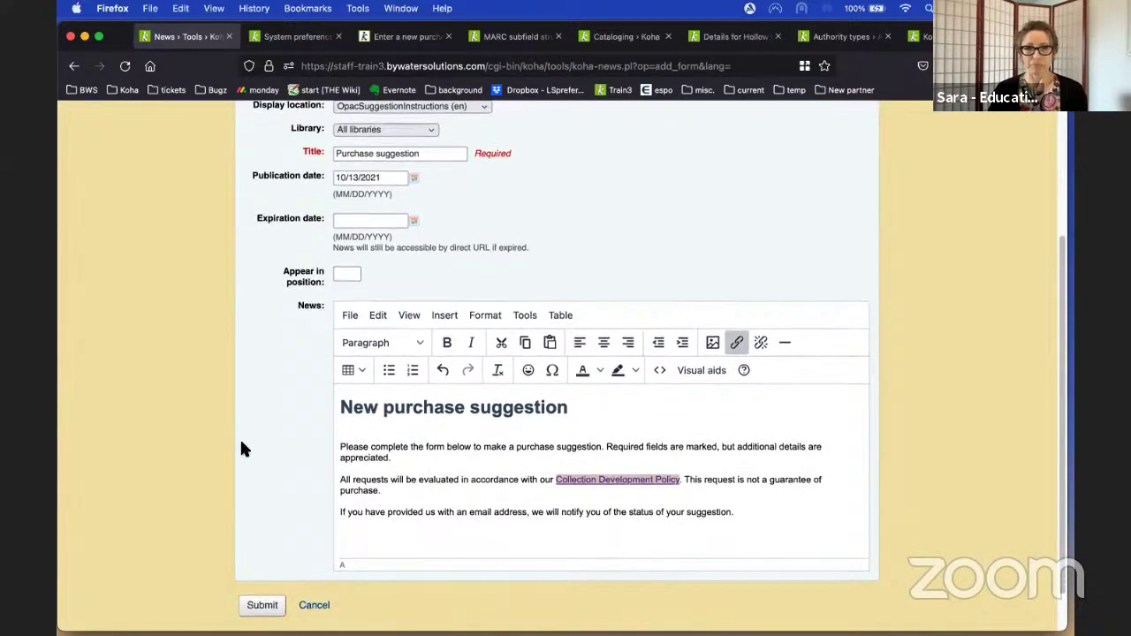
{"action": "left_click", "coordinate": [263, 609]}
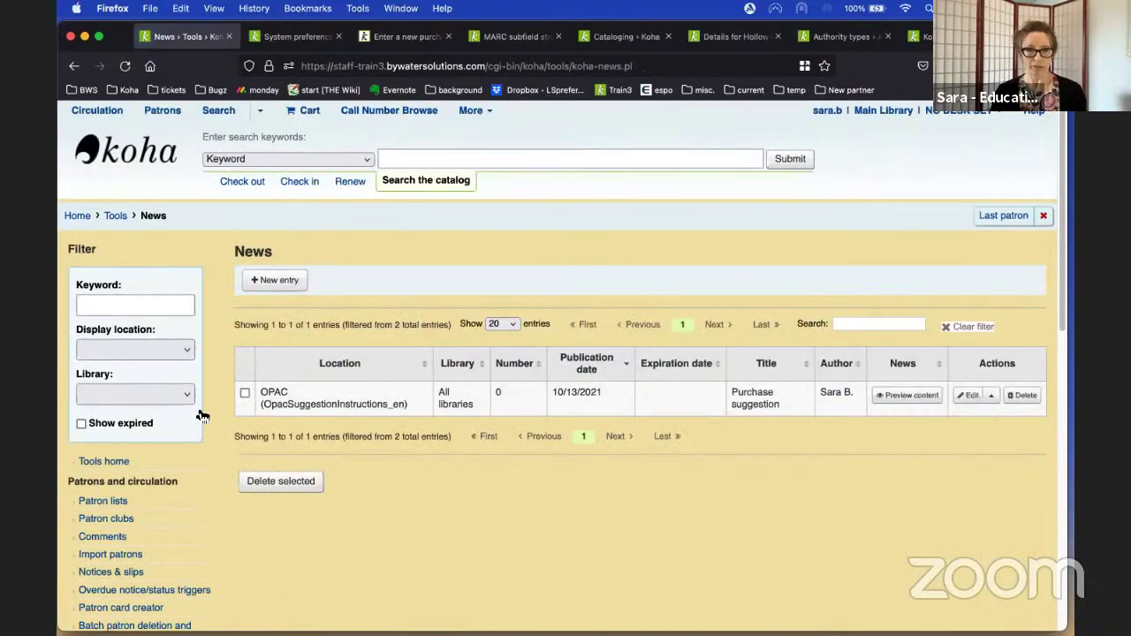
{"action": "left_click", "coordinate": [911, 396]}
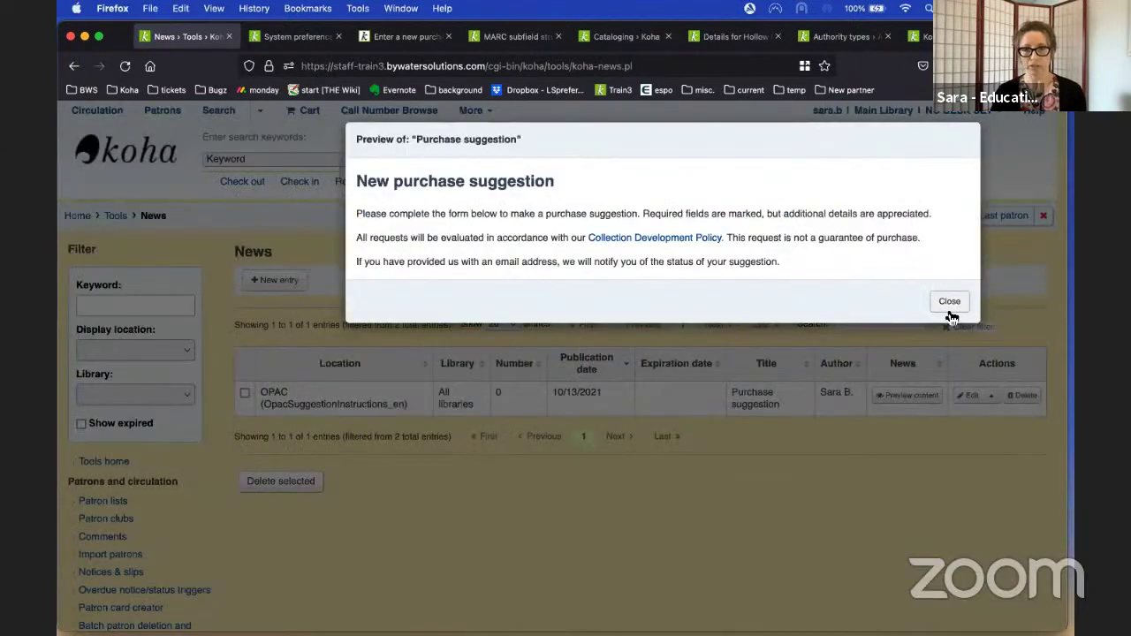
{"action": "left_click", "coordinate": [949, 303]}
- Reload the OPAC purchase suggestion form and review the custom instructions above its fields
{"action": "left_click", "coordinate": [405, 40]}
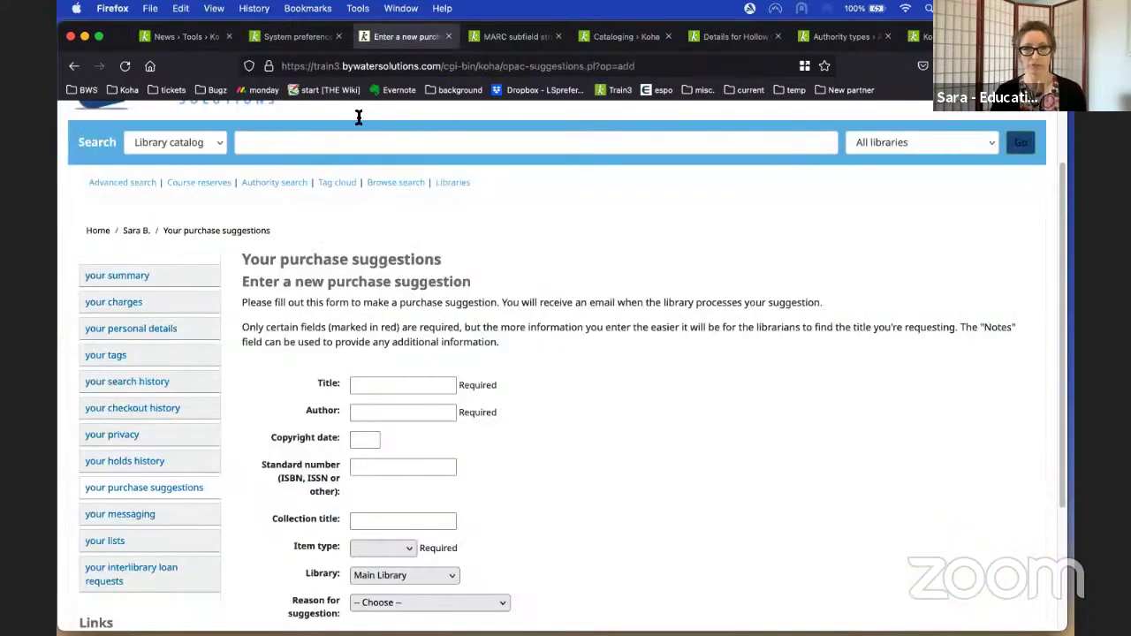
{"action": "left_click", "coordinate": [125, 67]}
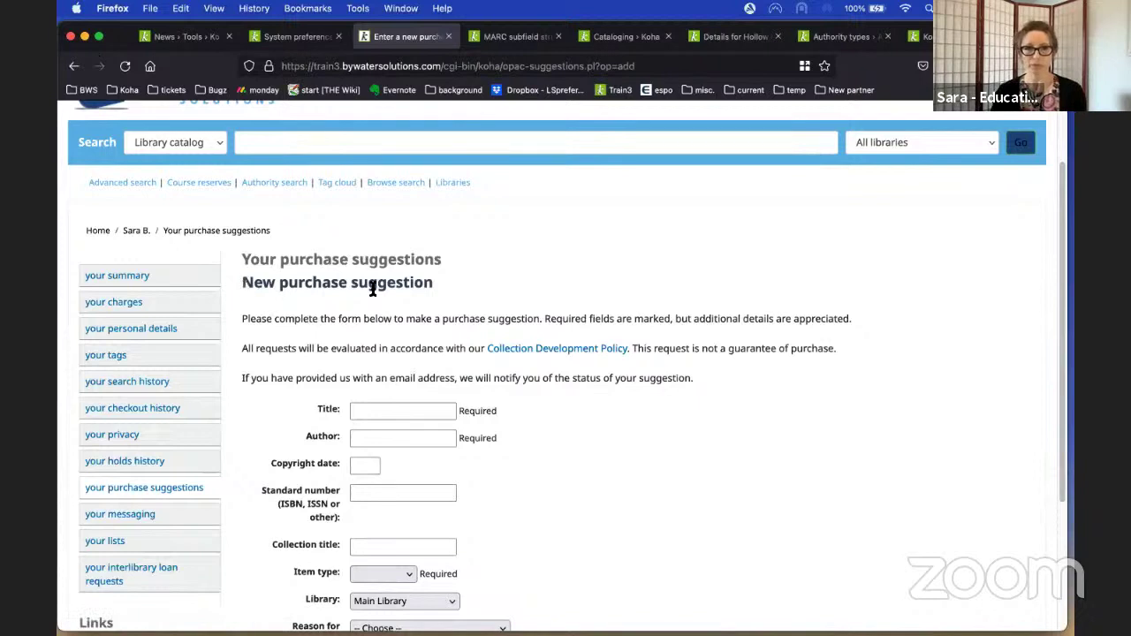
{"action": "triple_click", "coordinate": [412, 284]}
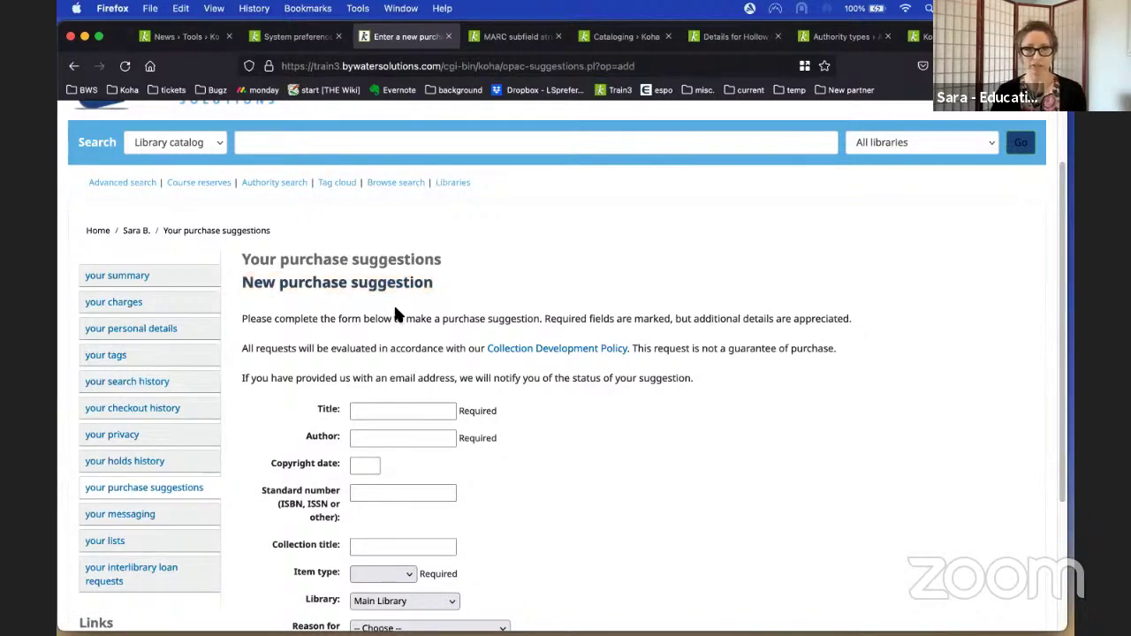
{"action": "scroll", "coordinate": [344, 378], "scroll_direction": "down", "scroll_amount": 1}
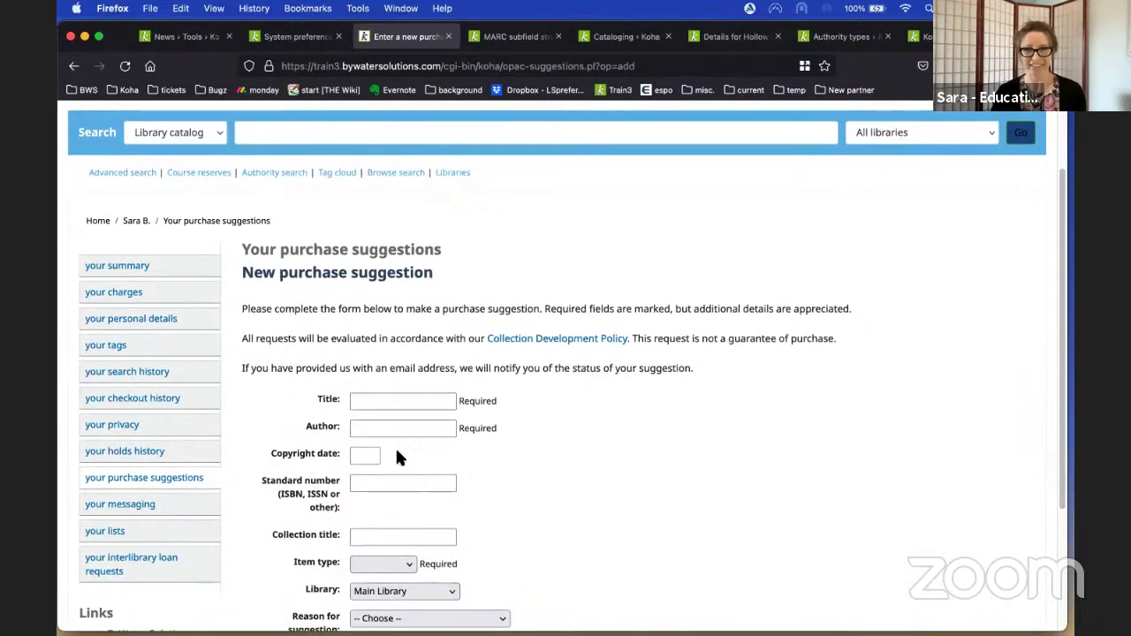
{"action": "scroll", "coordinate": [619, 523], "scroll_direction": "down", "scroll_amount": 1}
{"action": "scroll", "coordinate": [616, 504], "scroll_direction": "down", "scroll_amount": 2}
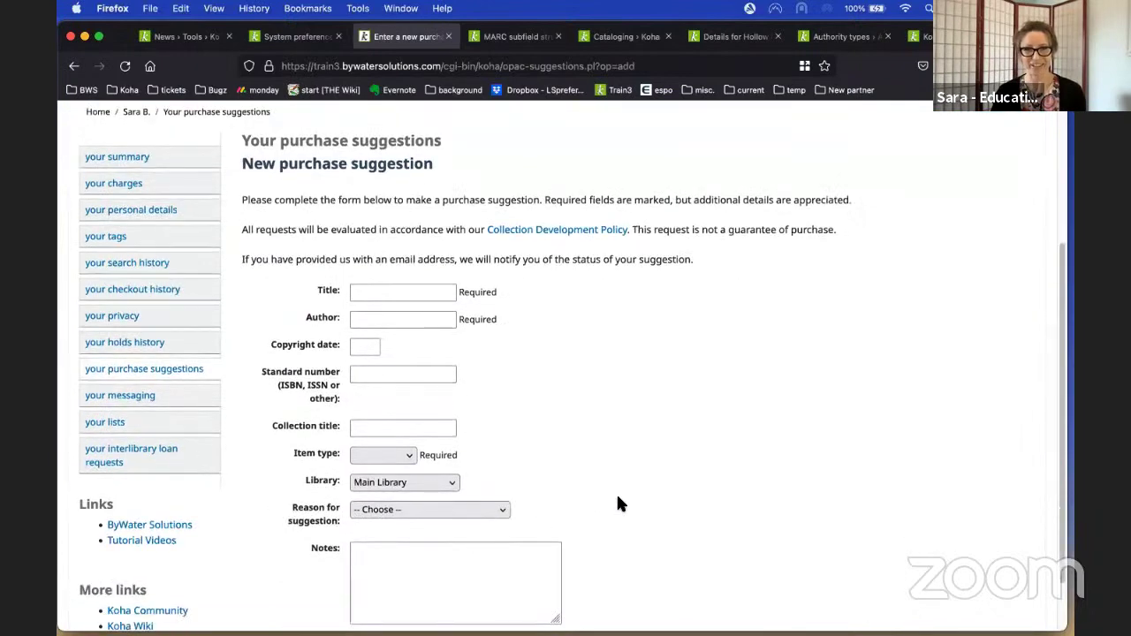
{"action": "scroll", "coordinate": [745, 481], "scroll_direction": "up", "scroll_amount": 5}
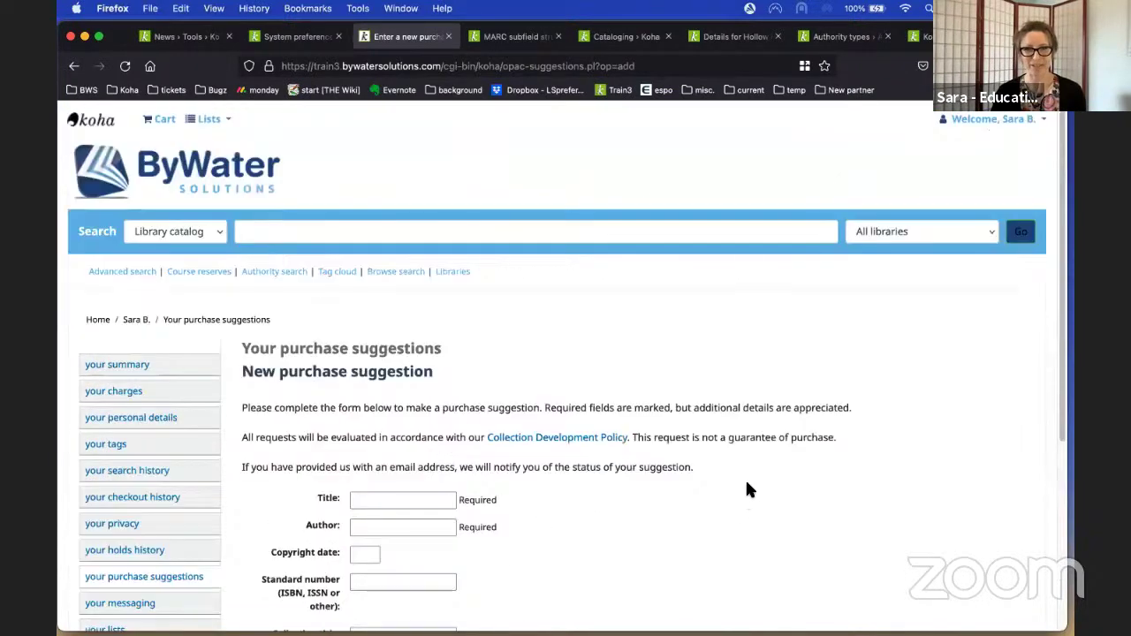
- Delete the "Purchase suggestion" entry for OpacSuggestionInstructions from the News list
{"action": "left_click", "coordinate": [307, 40]}
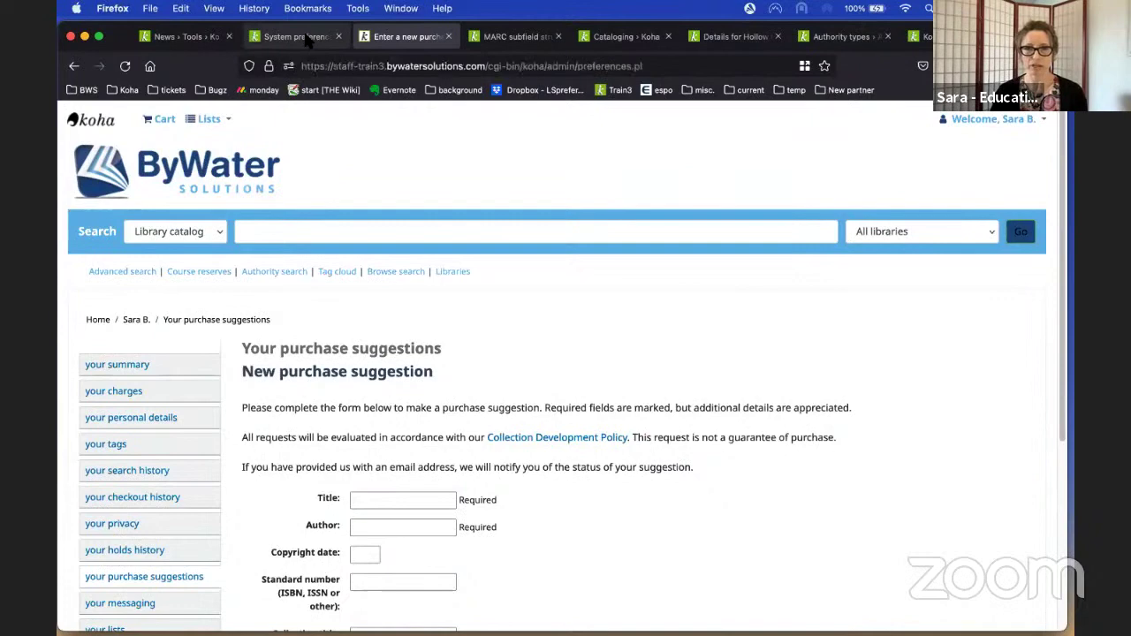
{"action": "key", "text": "ctrl+shift+Tab"}
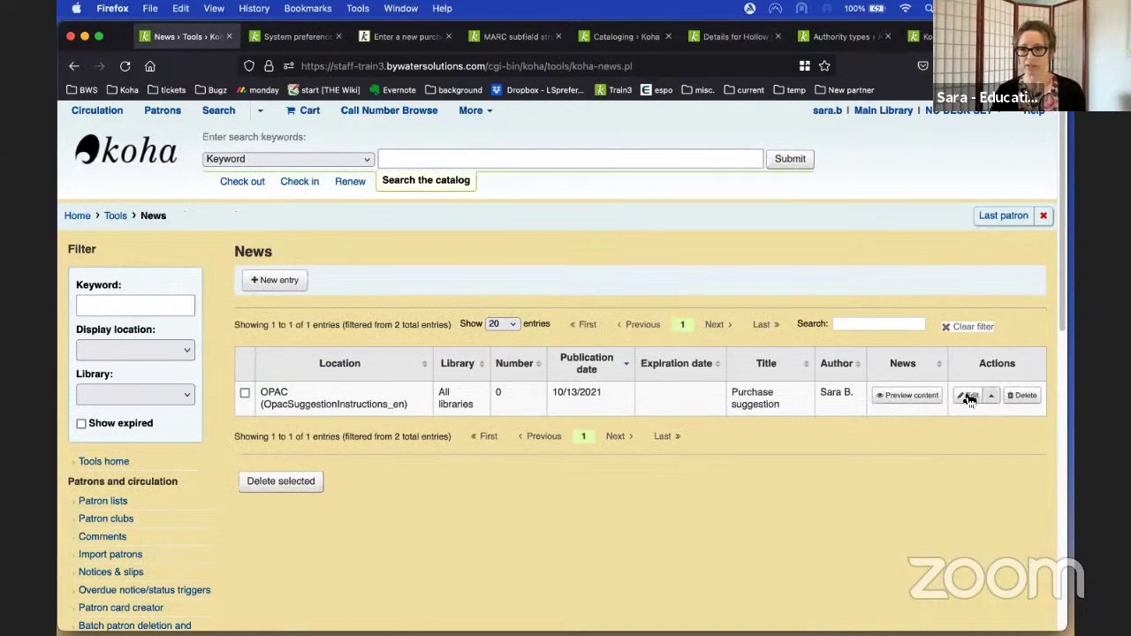
{"action": "left_click", "coordinate": [1025, 396]}
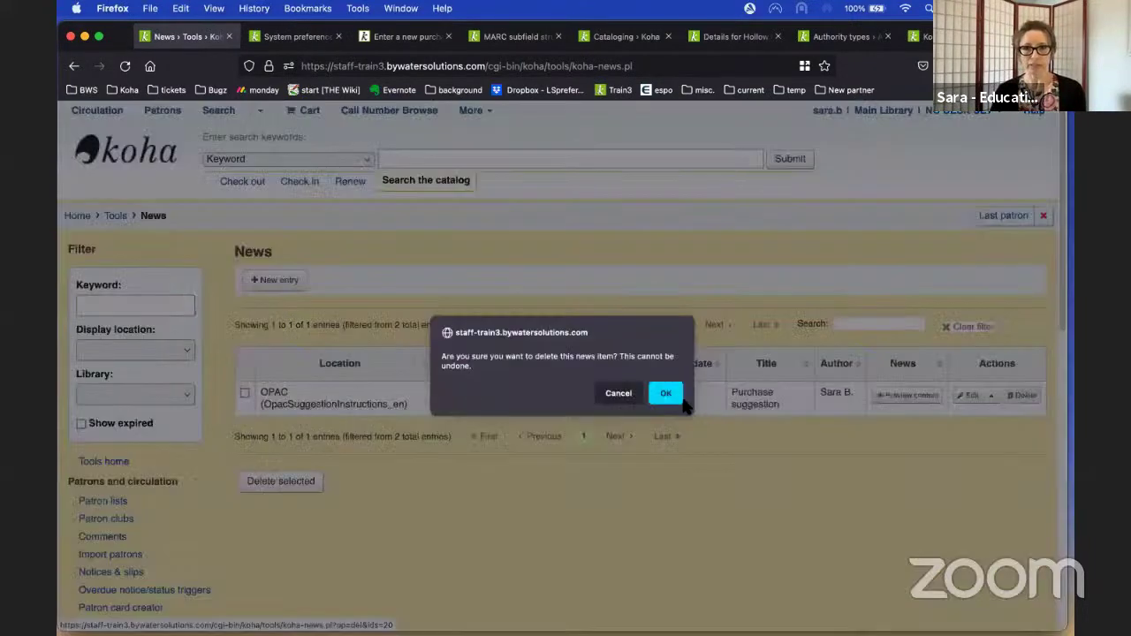
{"action": "left_click", "coordinate": [669, 396]}
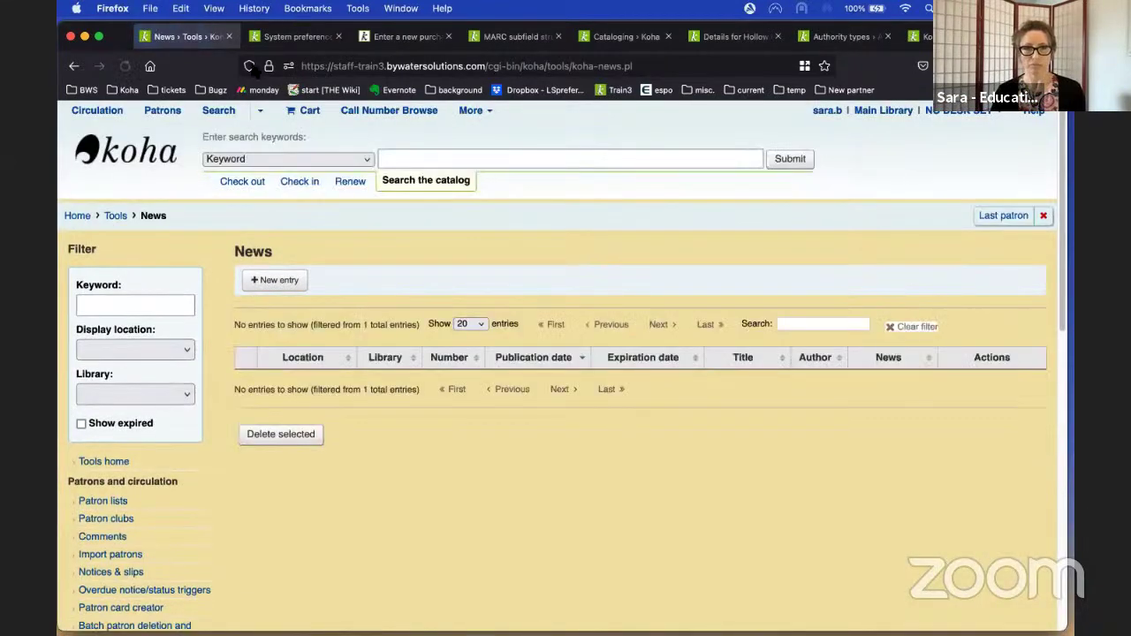
- Check the instructions on the OPAC purchase suggestion form, and open a blank news entry form in the staff interface
{"action": "left_click", "coordinate": [380, 40]}
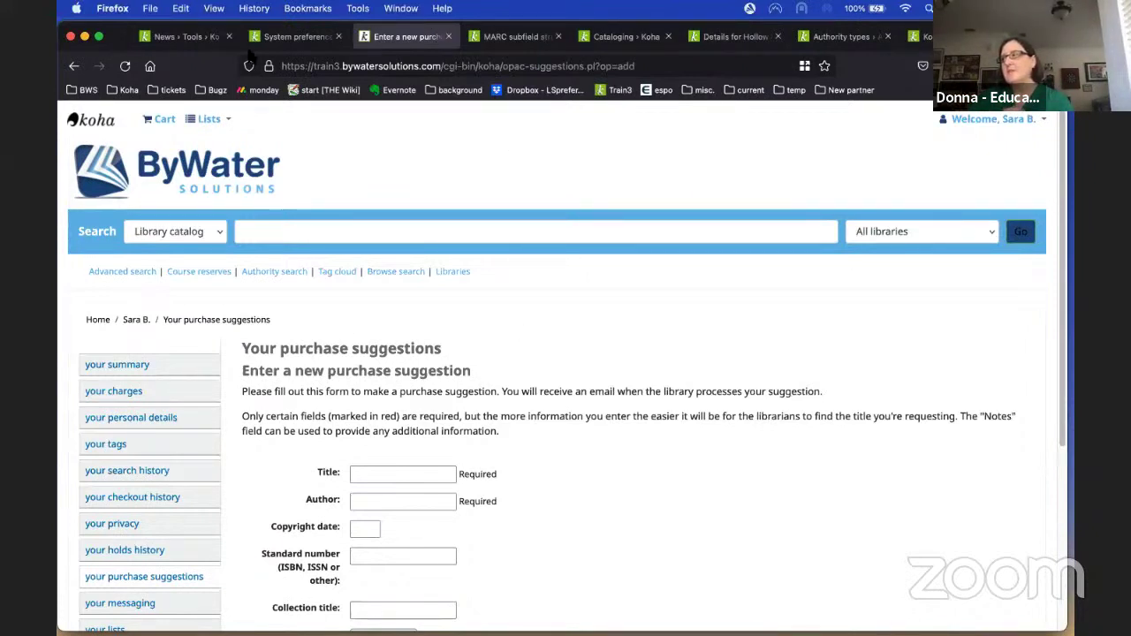
{"action": "left_click", "coordinate": [181, 36]}
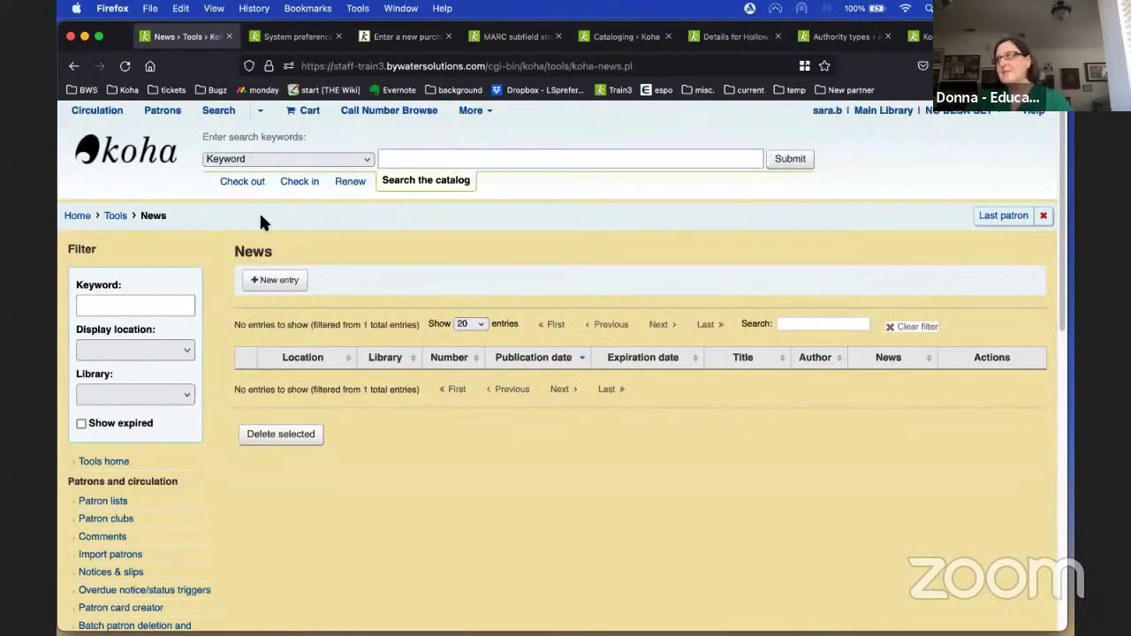
{"action": "left_click", "coordinate": [279, 279]}
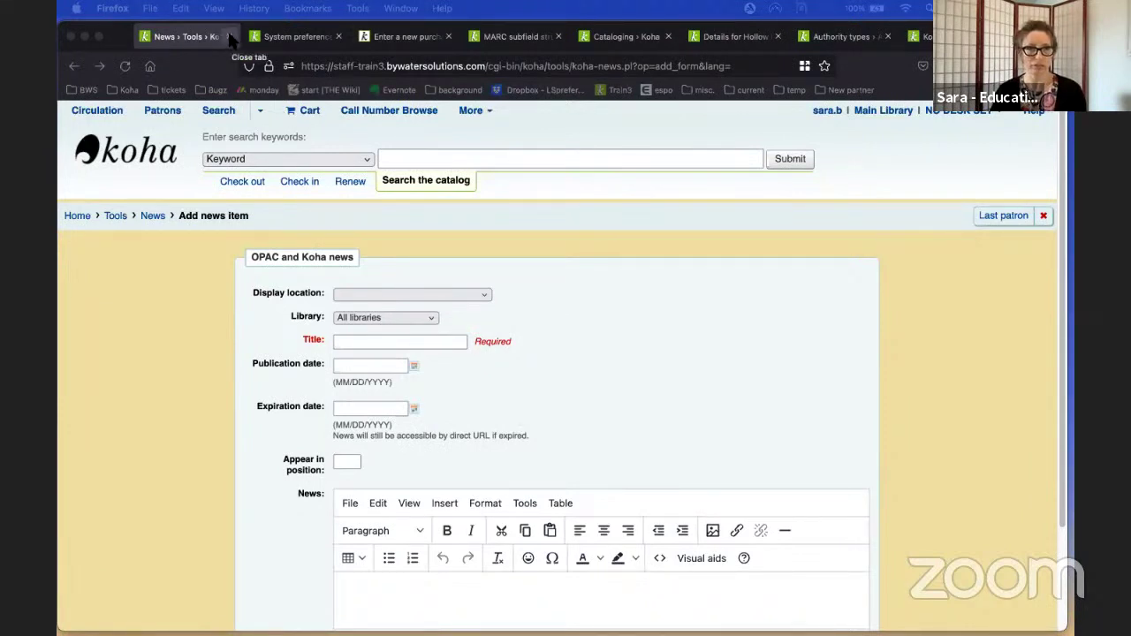
- Open the MARC structure of the Default framework from the MARC bibliographic frameworks in Koha administration
{"action": "left_click", "coordinate": [519, 38]}
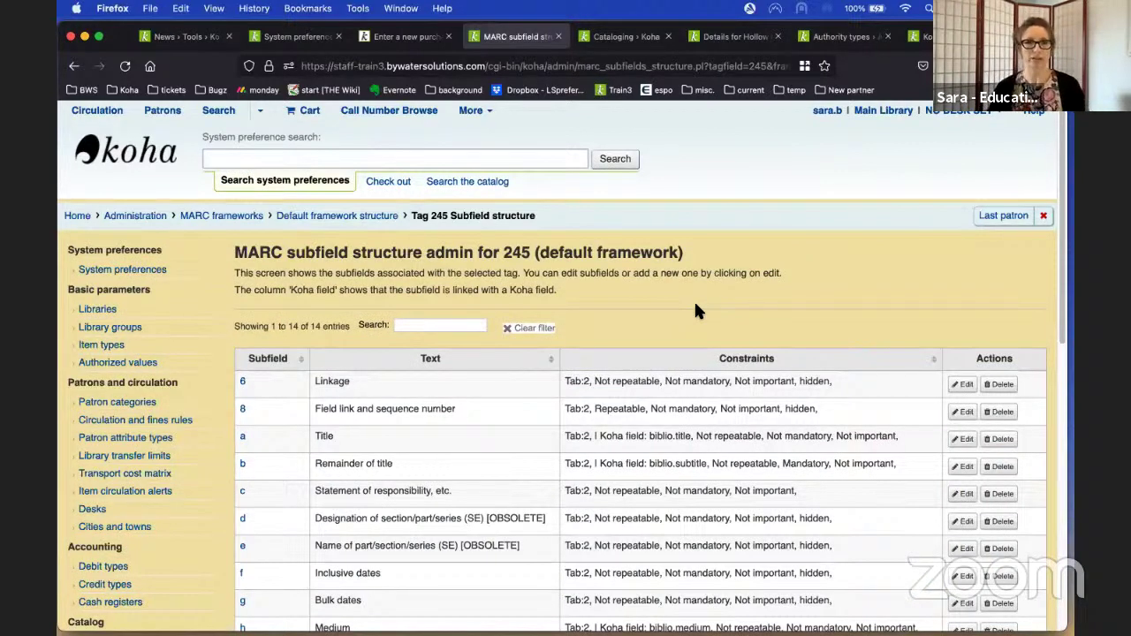
{"action": "left_click", "coordinate": [124, 65]}
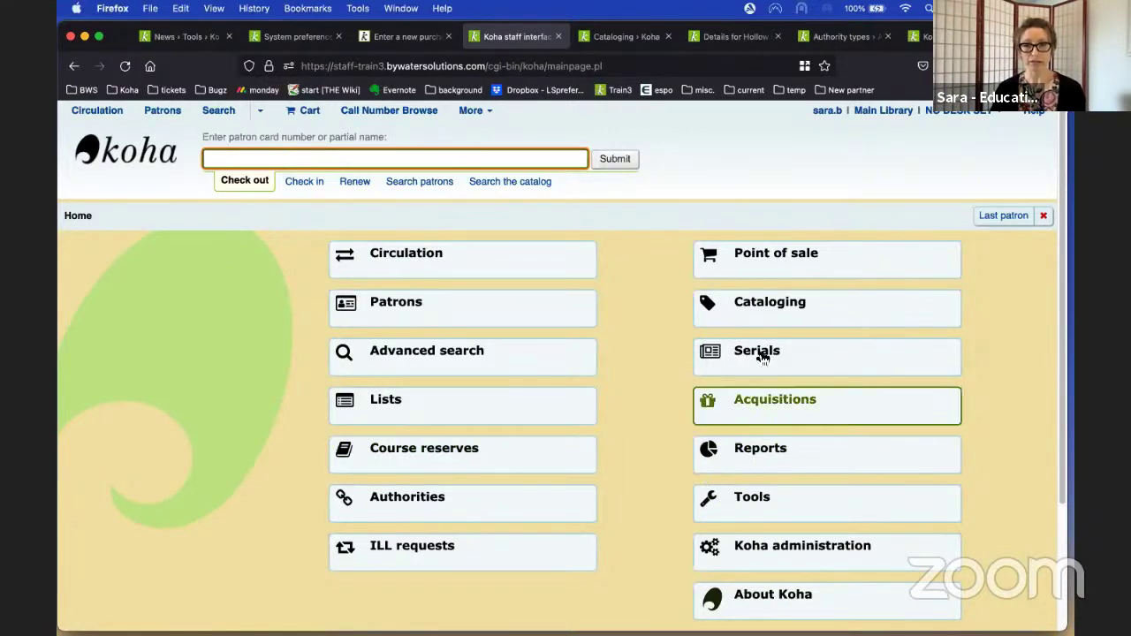
{"action": "left_click", "coordinate": [776, 561]}
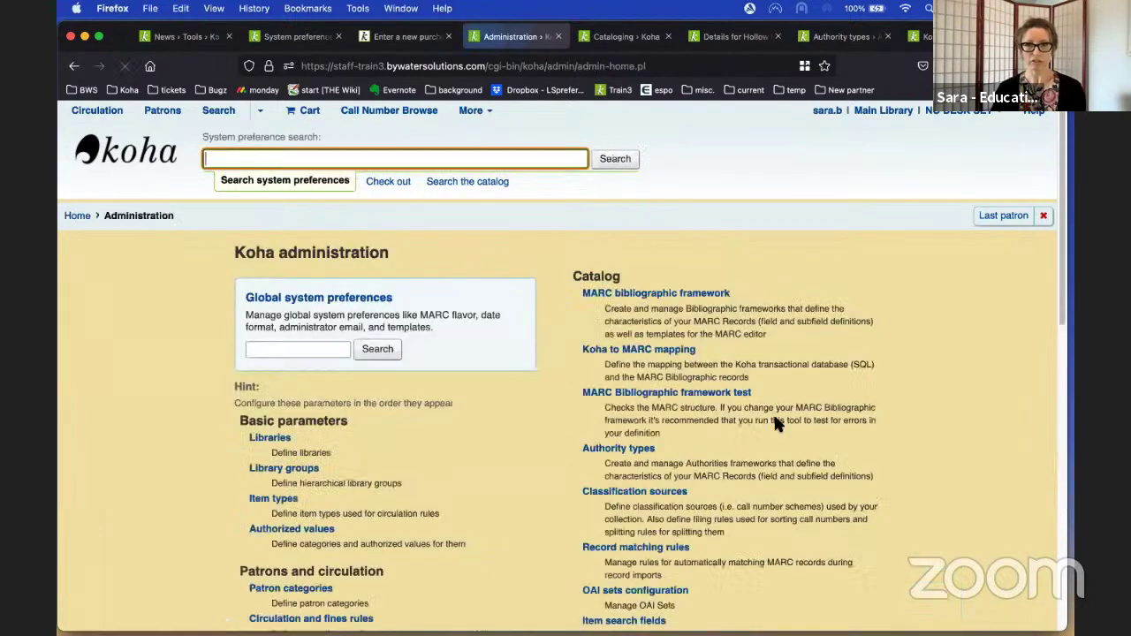
{"action": "left_click", "coordinate": [678, 295]}
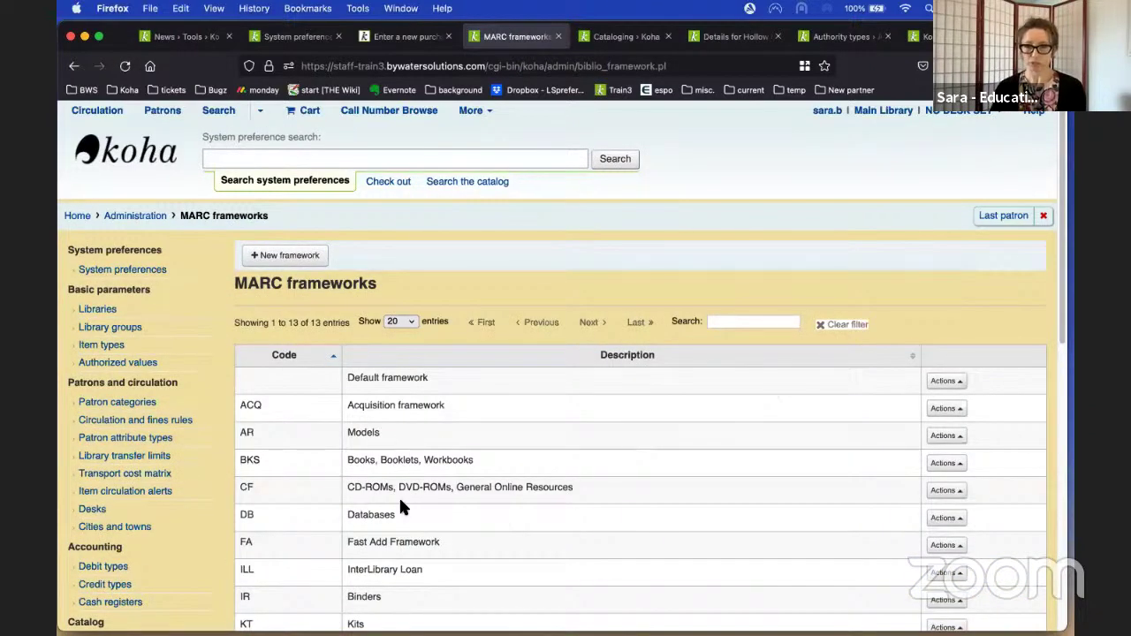
{"action": "left_click", "coordinate": [961, 386]}
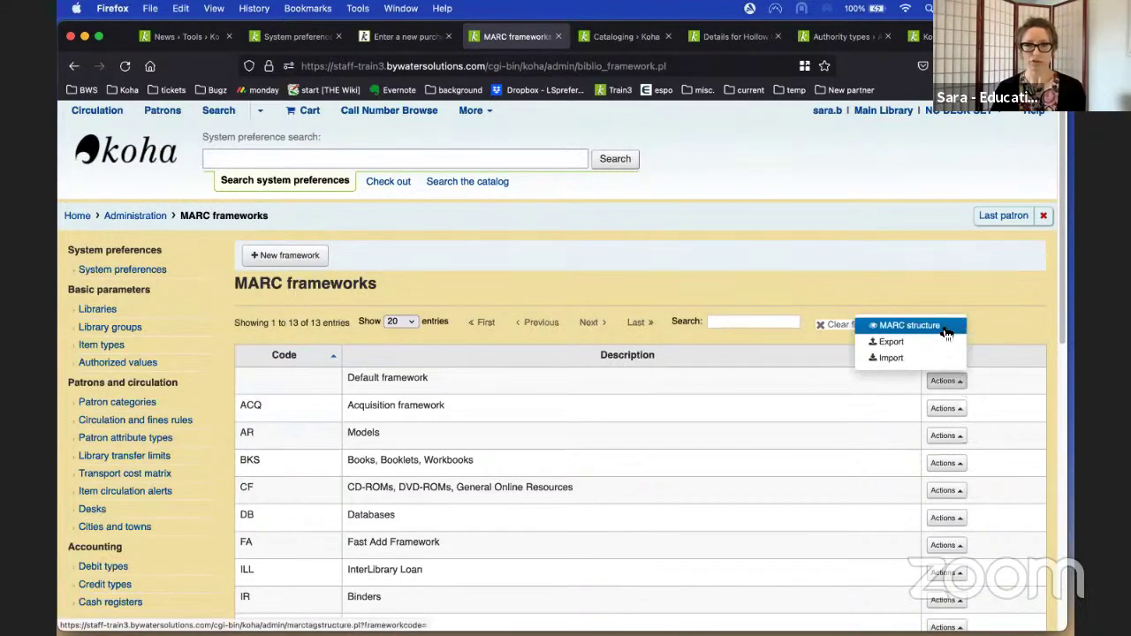
{"action": "left_click", "coordinate": [944, 327]}
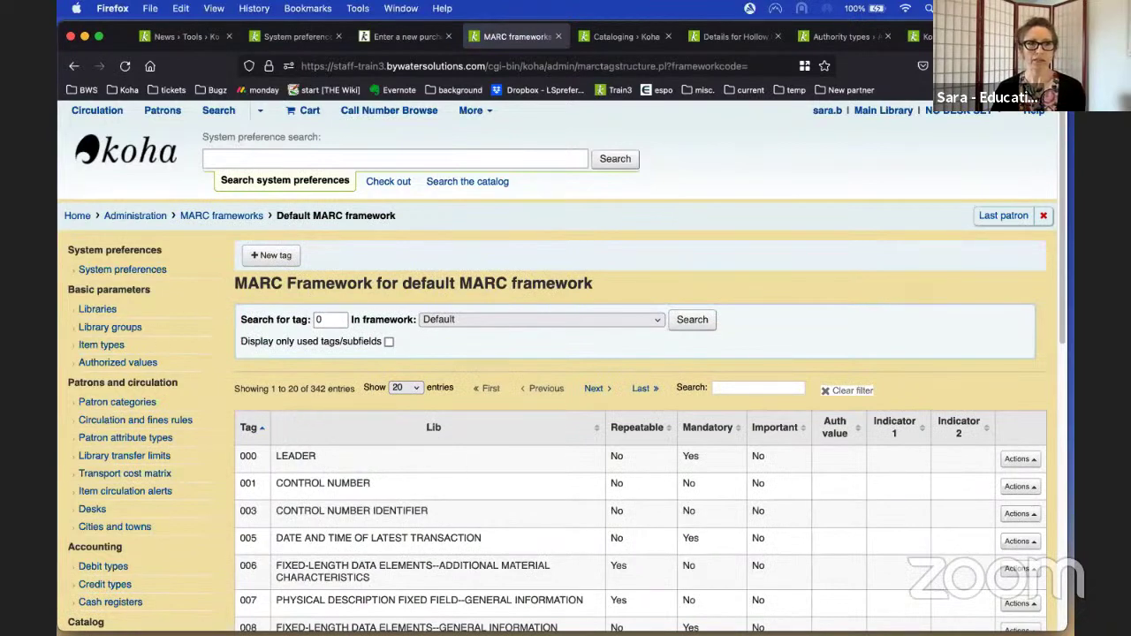
- Find tag 100 in the Default framework and open its subfields for editing
{"action": "left_click_drag", "start_coordinate": [340, 320], "coordinate": [270, 326]}
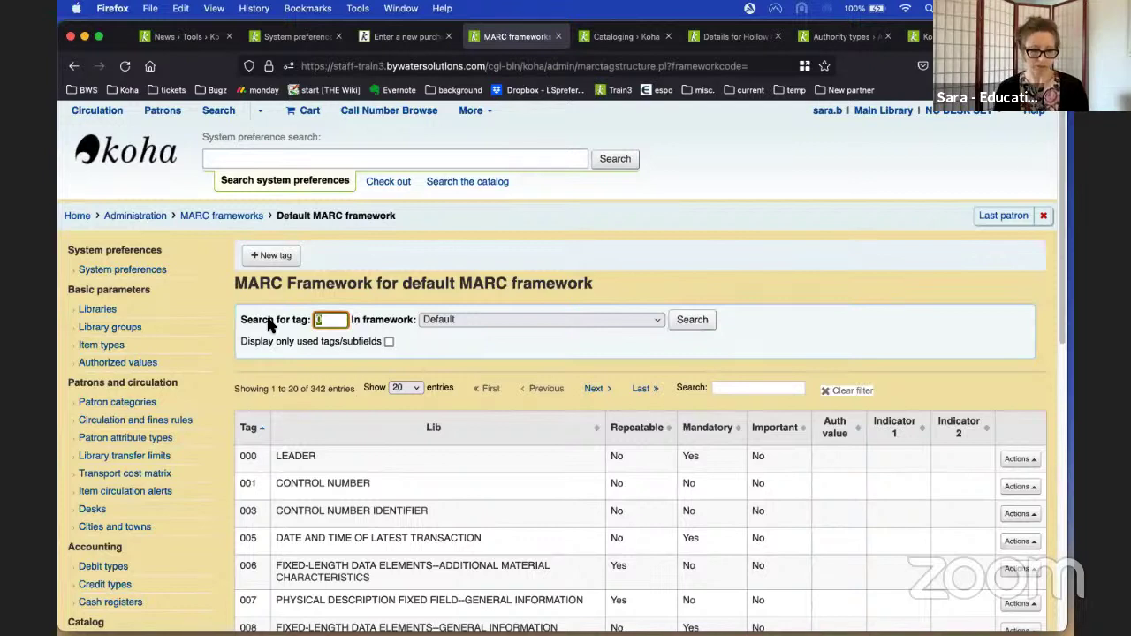
{"action": "type", "text": "100"}
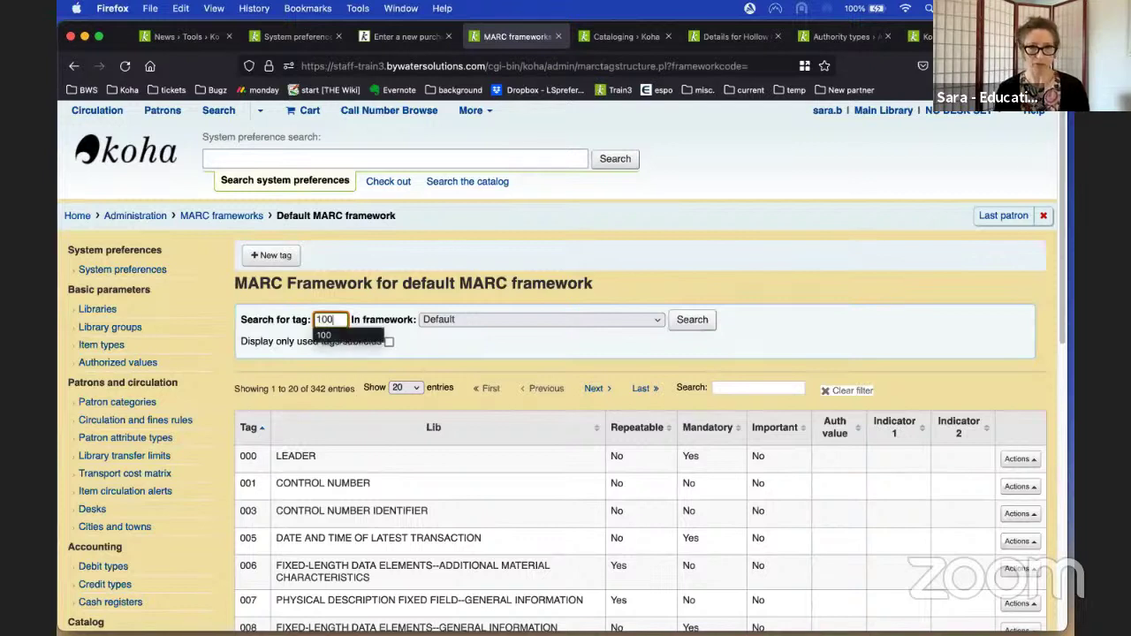
{"action": "left_click", "coordinate": [493, 350]}
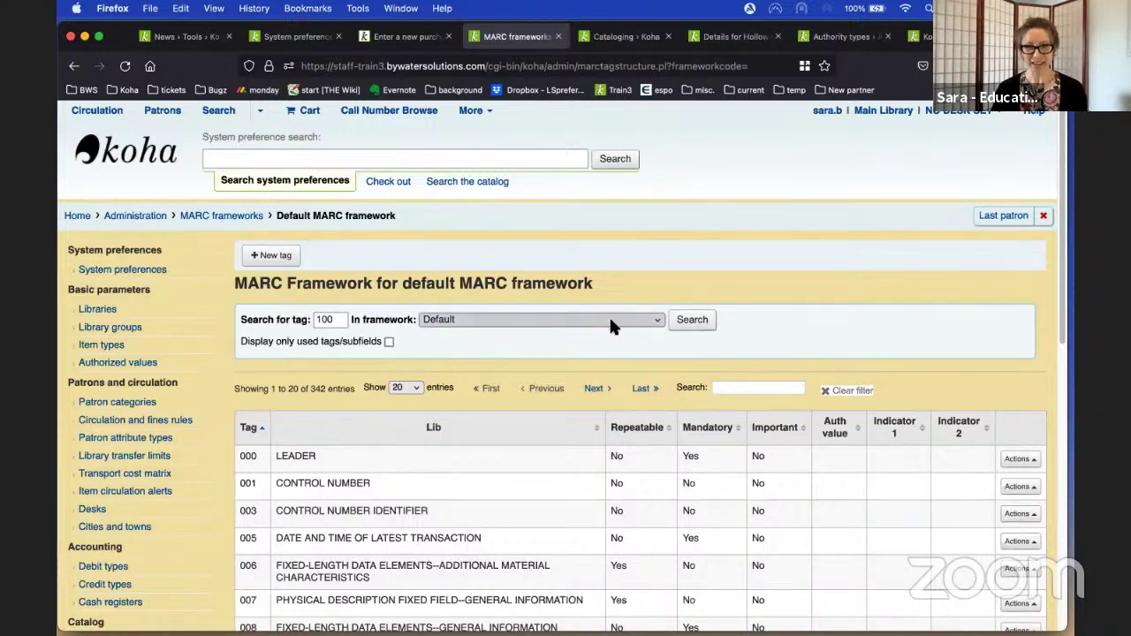
{"action": "left_click", "coordinate": [695, 323]}
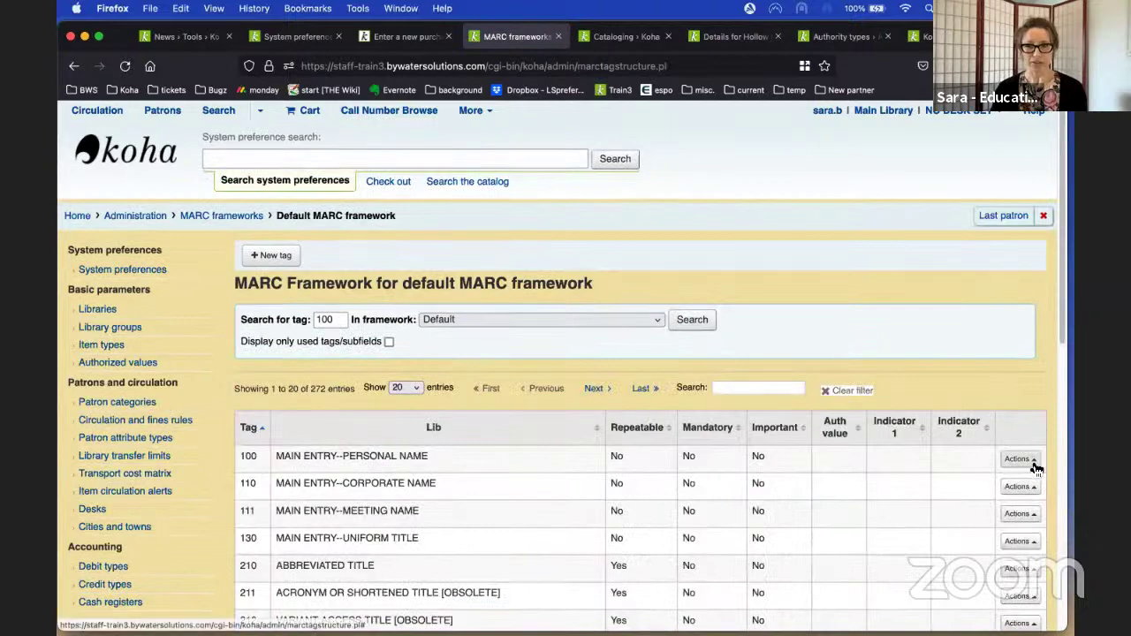
{"action": "left_click", "coordinate": [1034, 466]}
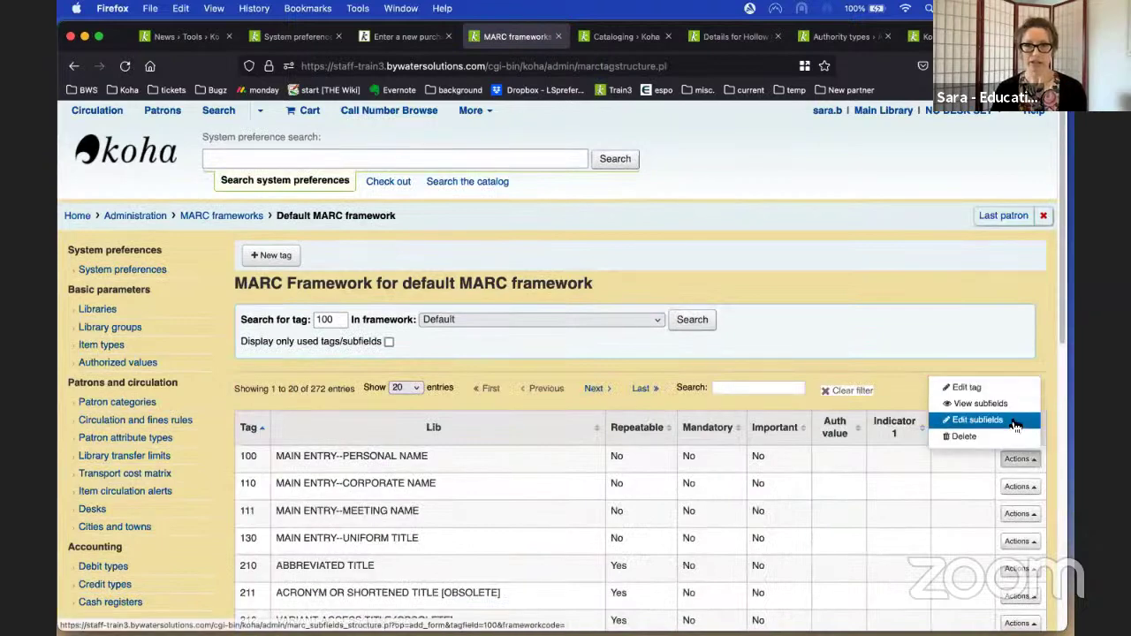
{"action": "left_click", "coordinate": [977, 419]}
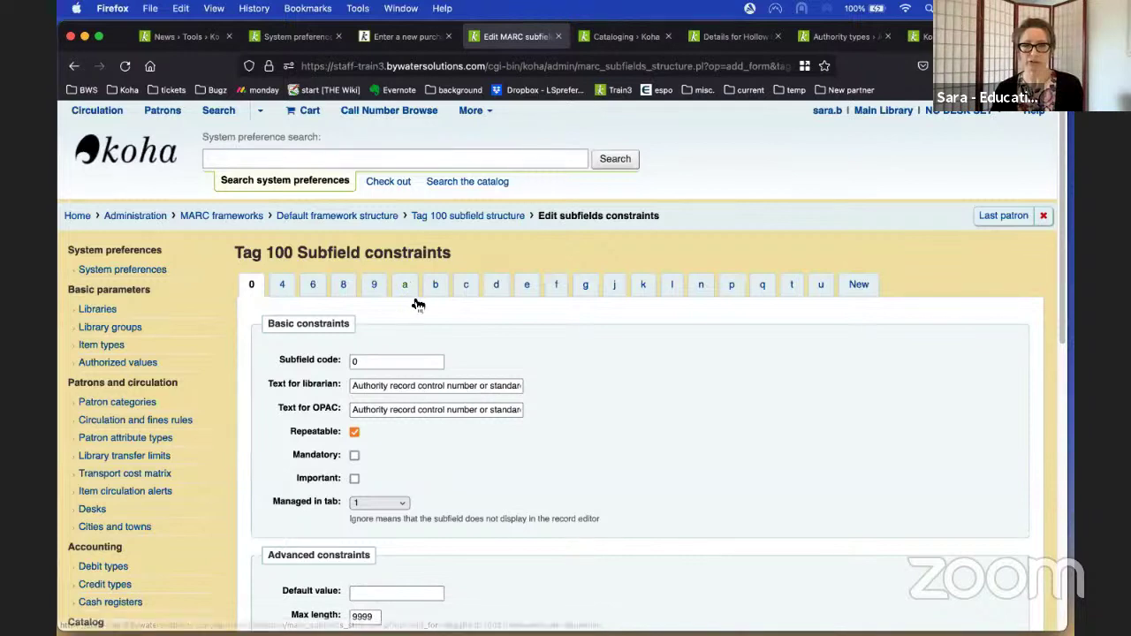
- Reorder the tag 100 subfields so that a, q and d come first in that order, and save the changes
{"action": "left_click_drag", "start_coordinate": [409, 293], "coordinate": [244, 289]}
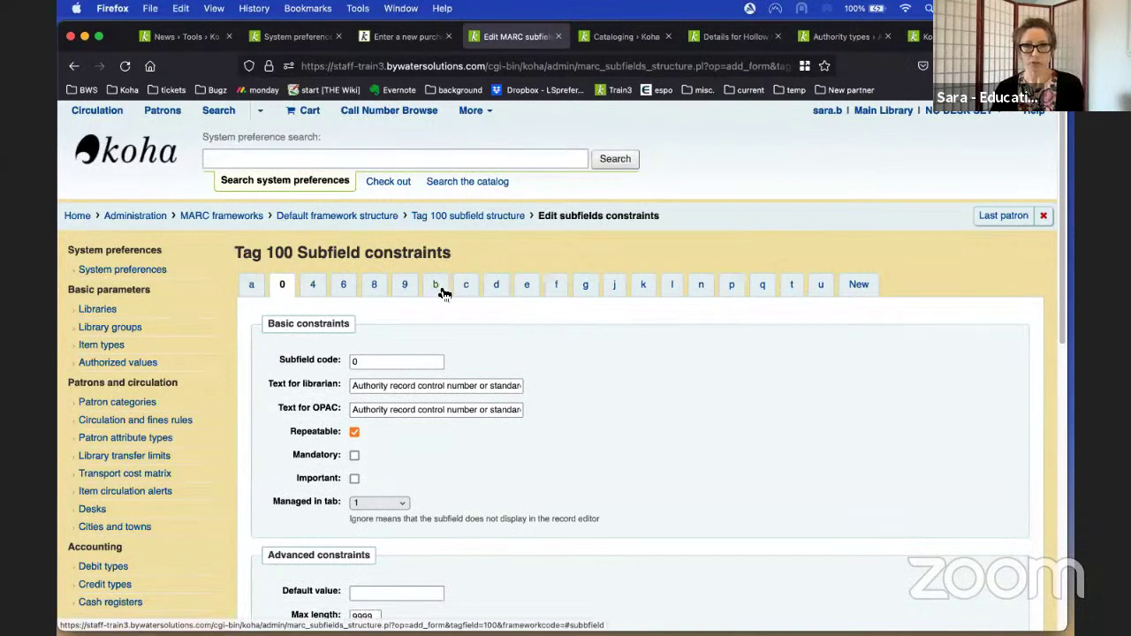
{"action": "mouse_move", "coordinate": [439, 293]}
{"action": "left_mouse_down"}
{"action": "mouse_move", "coordinate": [363, 289]}
{"action": "mouse_move", "coordinate": [283, 307]}
{"action": "mouse_move", "coordinate": [473, 303]}
{"action": "mouse_move", "coordinate": [433, 286]}
{"action": "left_mouse_up"}
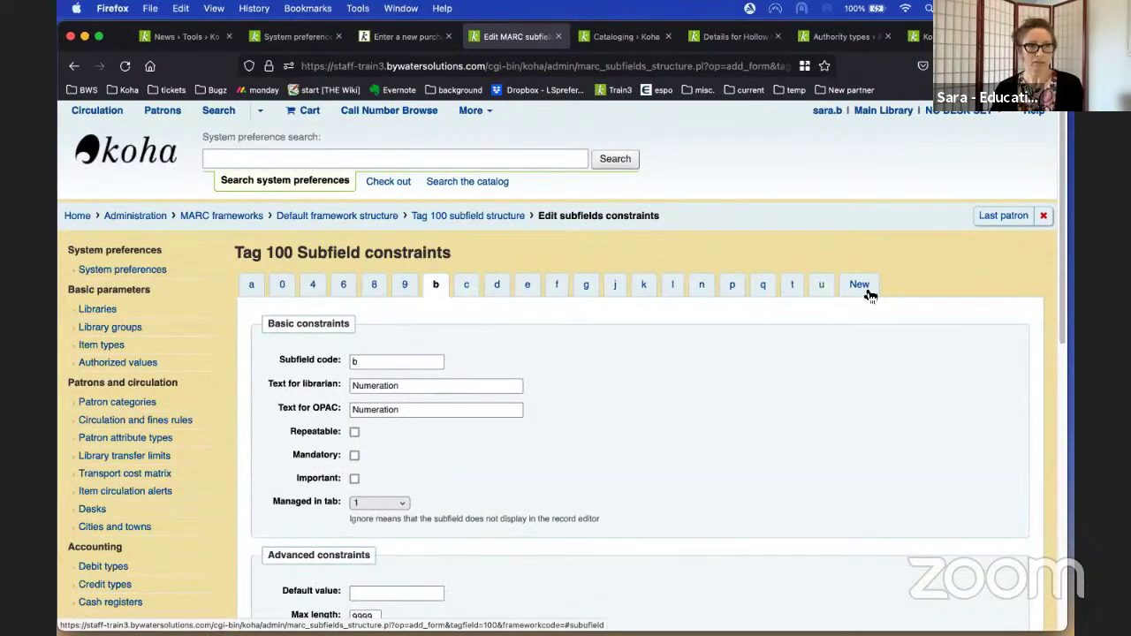
{"action": "left_click_drag", "start_coordinate": [765, 289], "coordinate": [279, 298]}
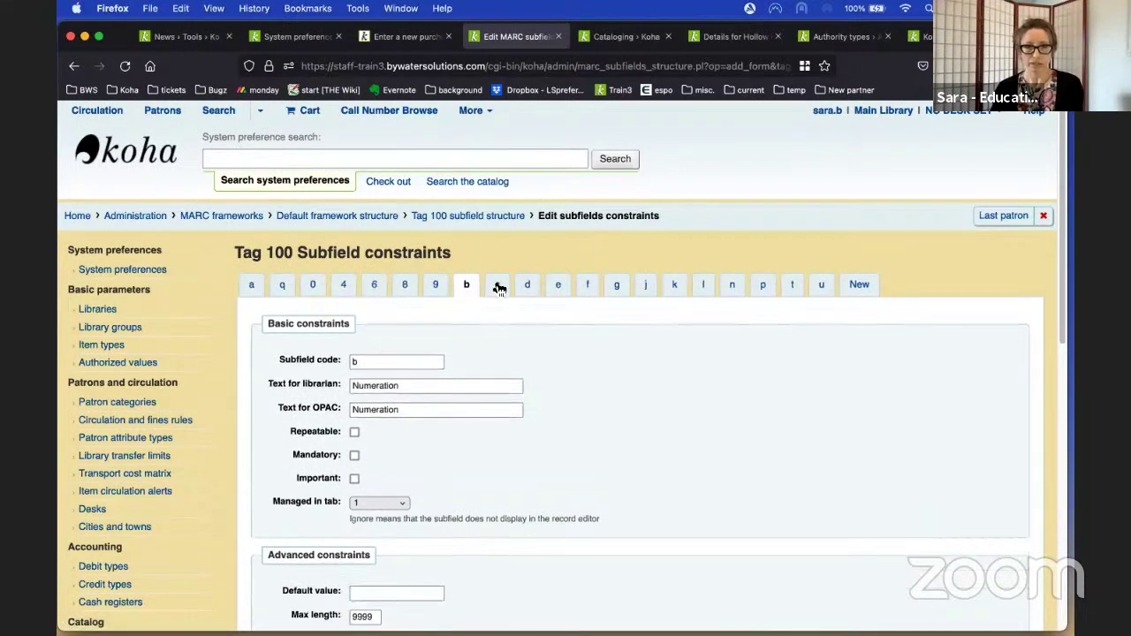
{"action": "left_click_drag", "start_coordinate": [530, 293], "coordinate": [316, 296]}
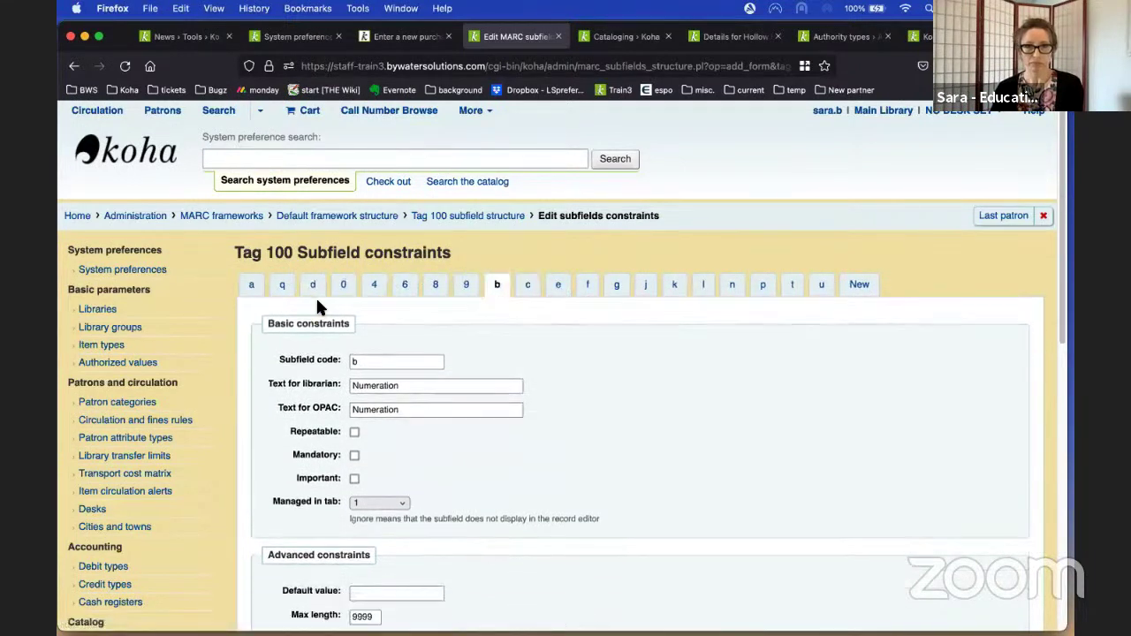
{"action": "scroll", "coordinate": [667, 420], "scroll_direction": "down", "scroll_amount": 2}
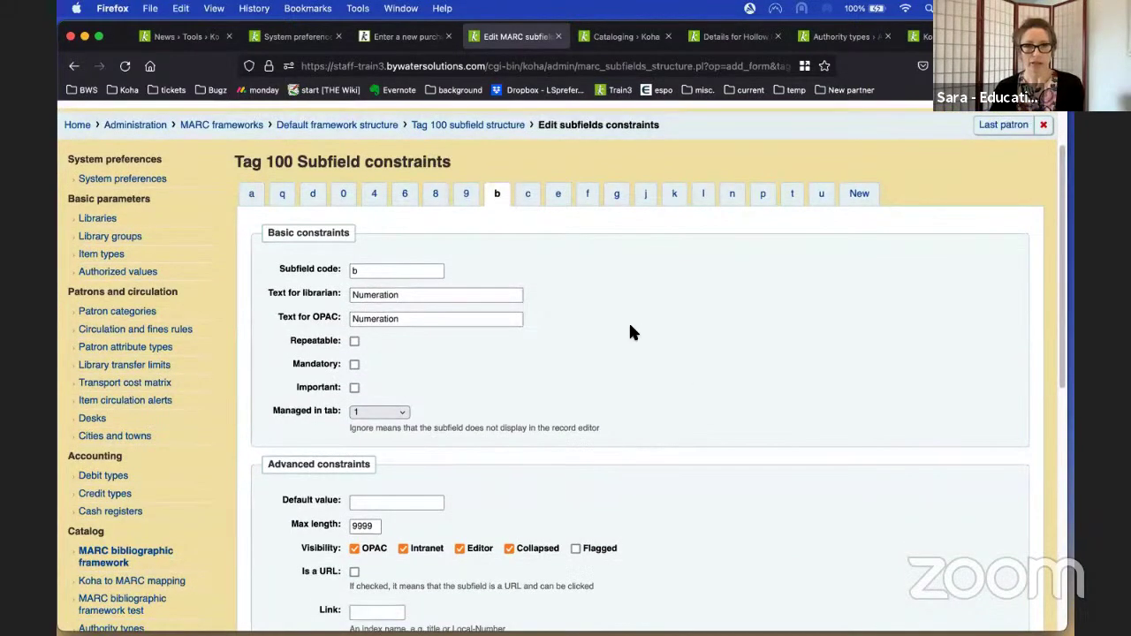
{"action": "scroll", "coordinate": [628, 328], "scroll_direction": "down", "scroll_amount": 6}
{"action": "left_click", "coordinate": [302, 454]}
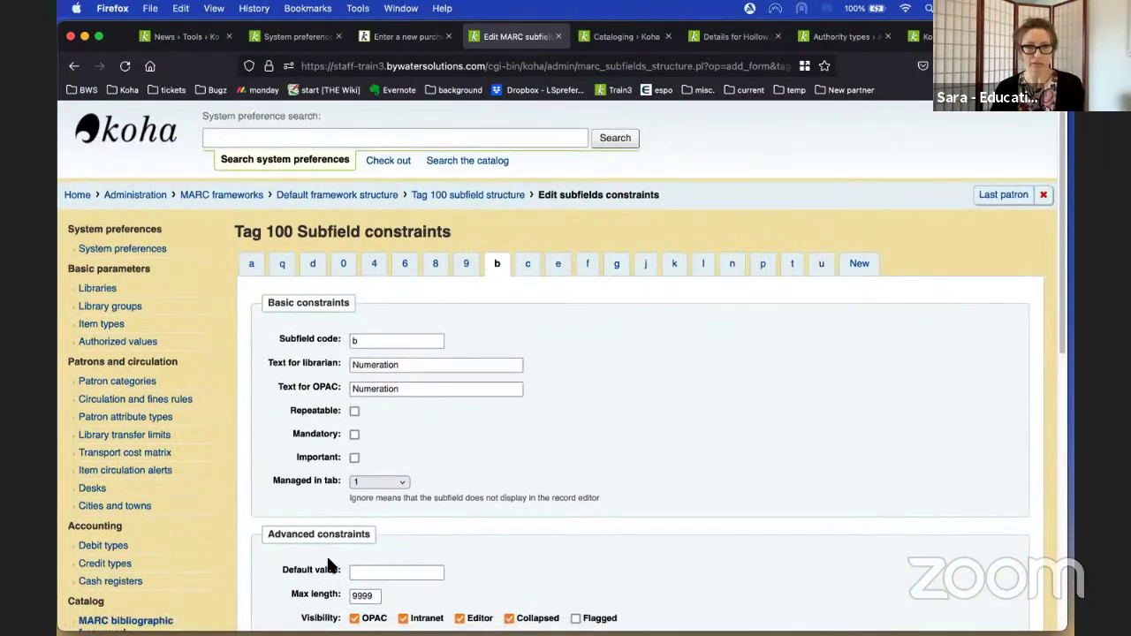
{"action": "scroll", "coordinate": [334, 354], "scroll_direction": "down", "scroll_amount": 6}
{"action": "left_click", "coordinate": [278, 539]}
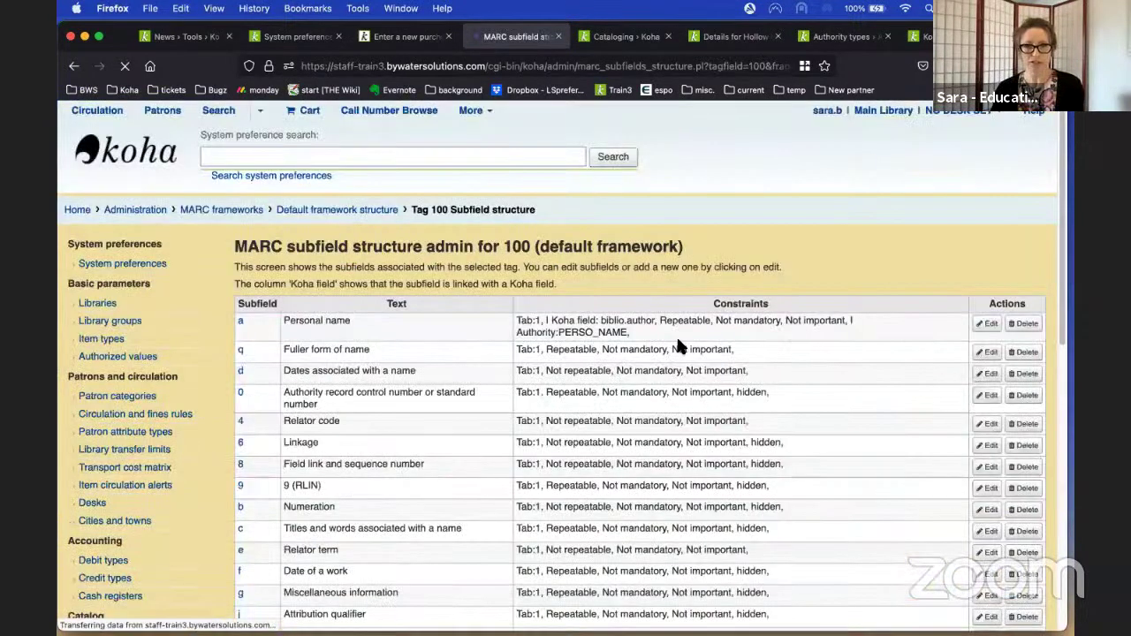
- Return to the Default framework structure and search for tag 952
{"action": "left_click", "coordinate": [334, 218]}
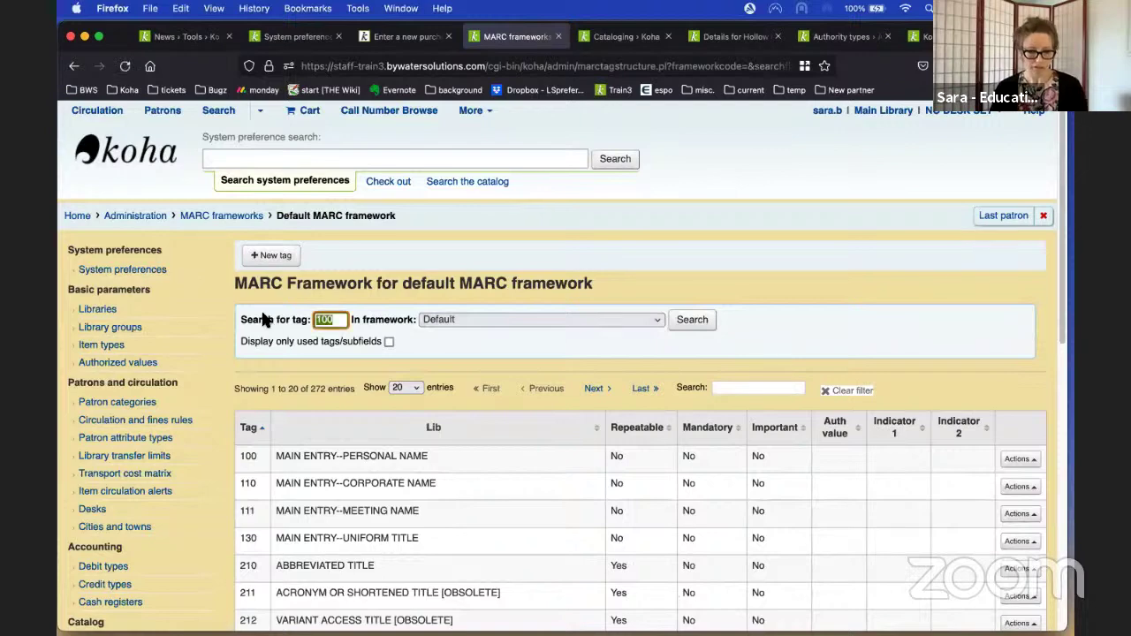
{"action": "type", "text": "952"}
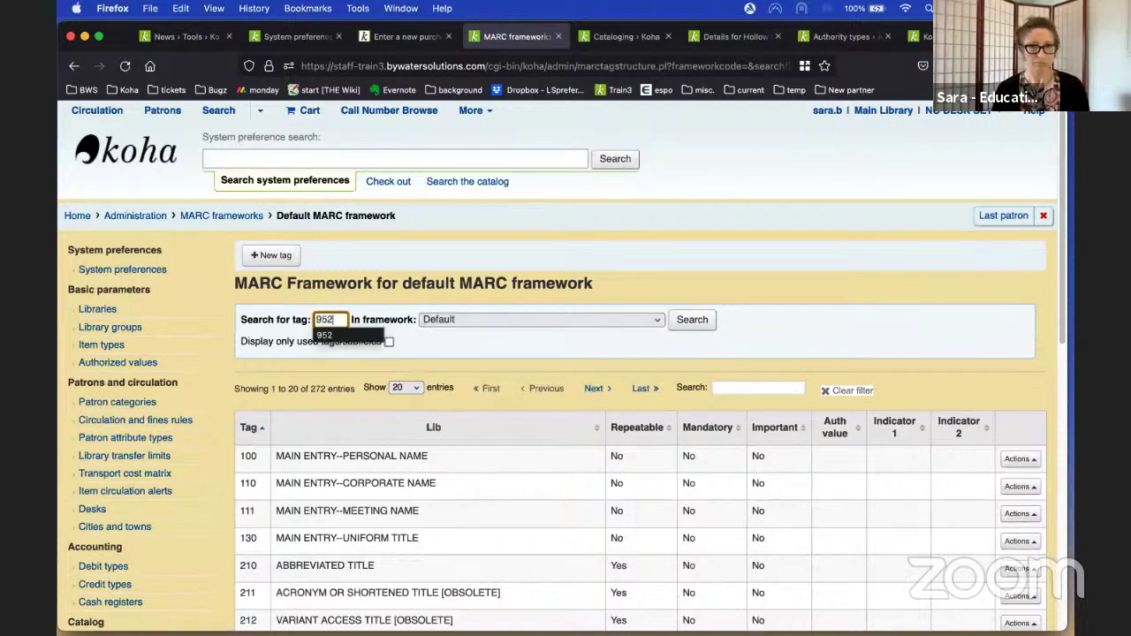
{"action": "key", "text": "Return"}
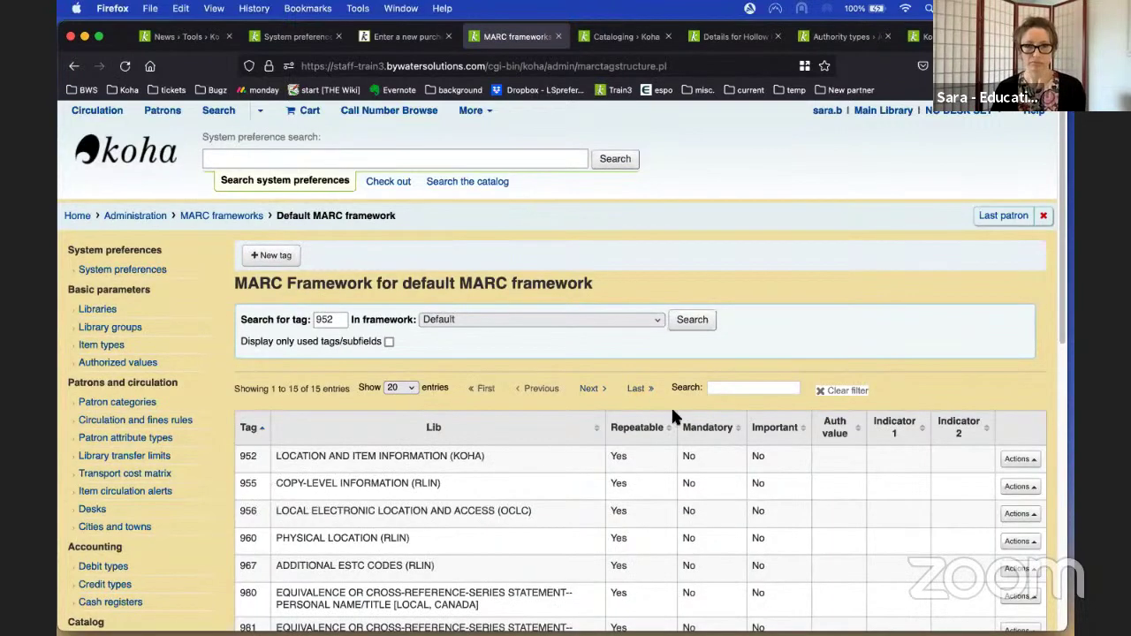
- Reorder the subfields of tag 952 so that p, x and z come first in that order, and save the changes
{"action": "left_click", "coordinate": [1021, 458]}
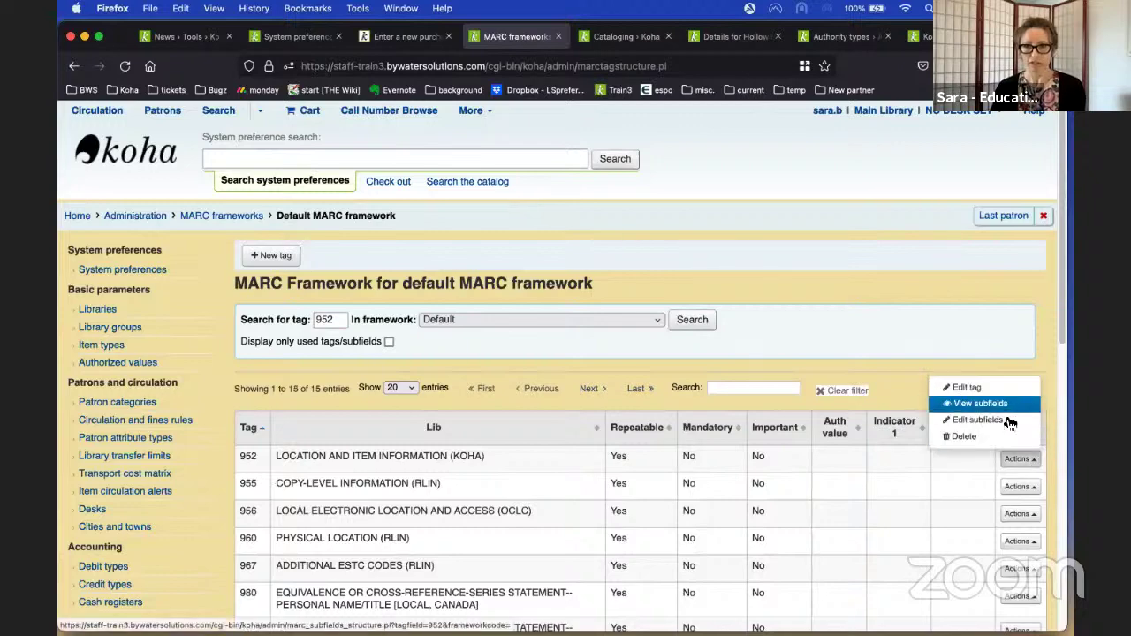
{"action": "left_click", "coordinate": [1009, 421]}
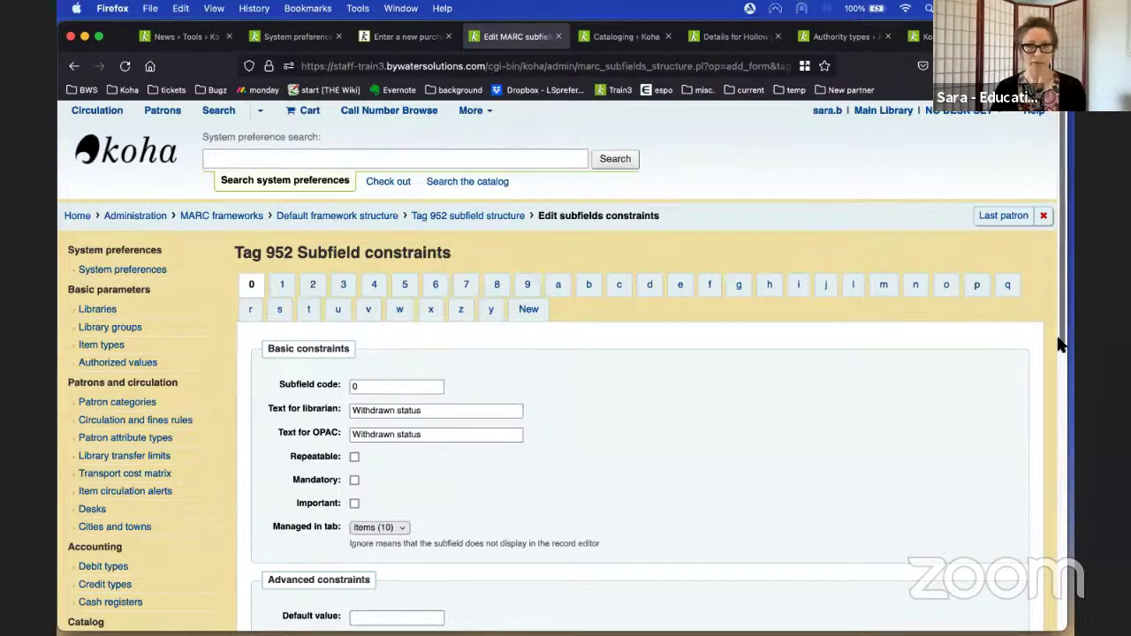
{"action": "left_click", "coordinate": [981, 289]}
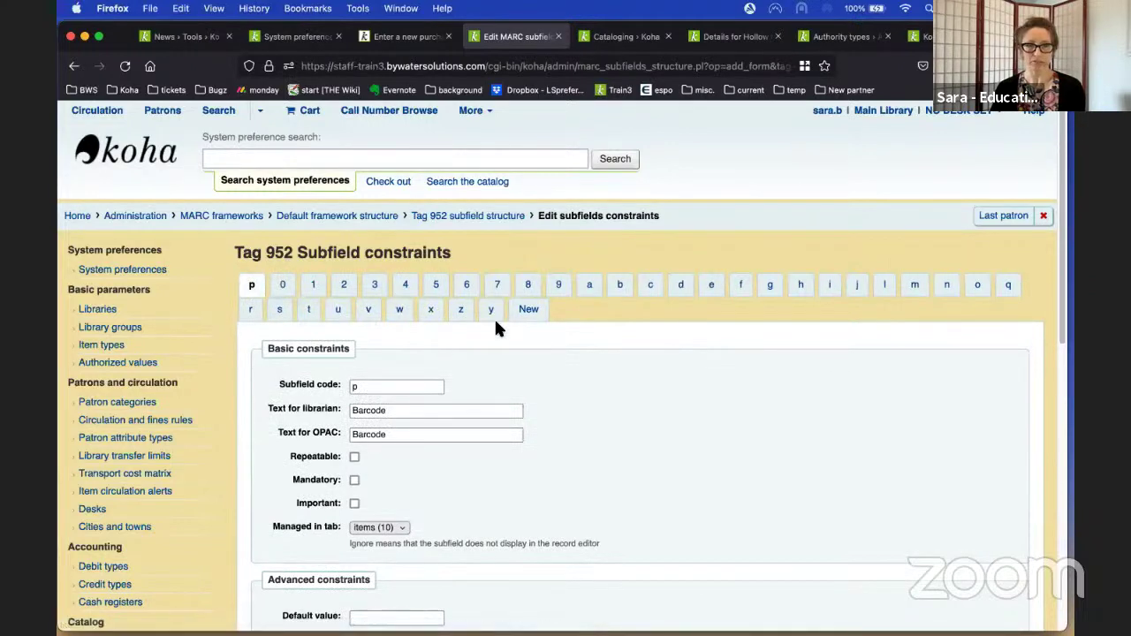
{"action": "left_click", "coordinate": [431, 317]}
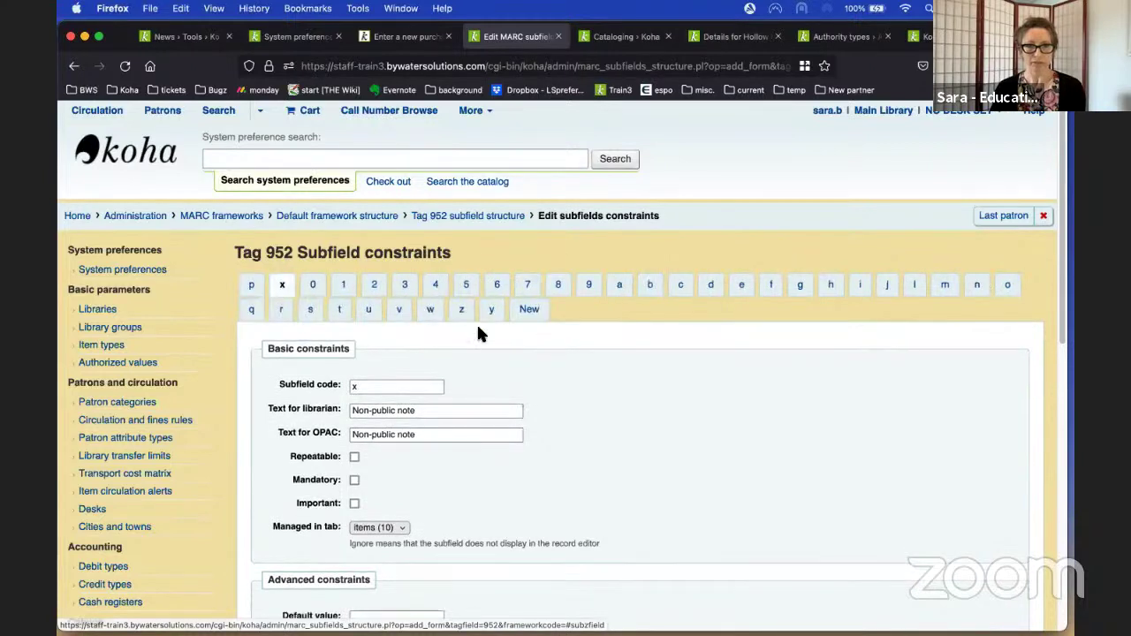
{"action": "left_click", "coordinate": [465, 316]}
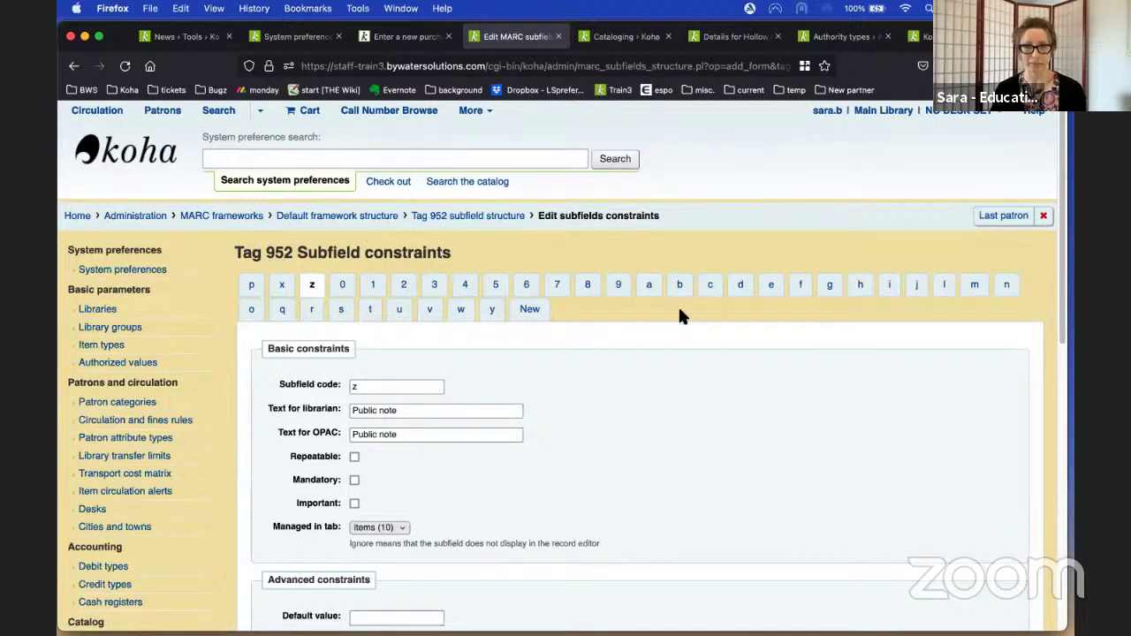
{"action": "scroll", "coordinate": [669, 375], "scroll_direction": "down", "scroll_amount": 10}
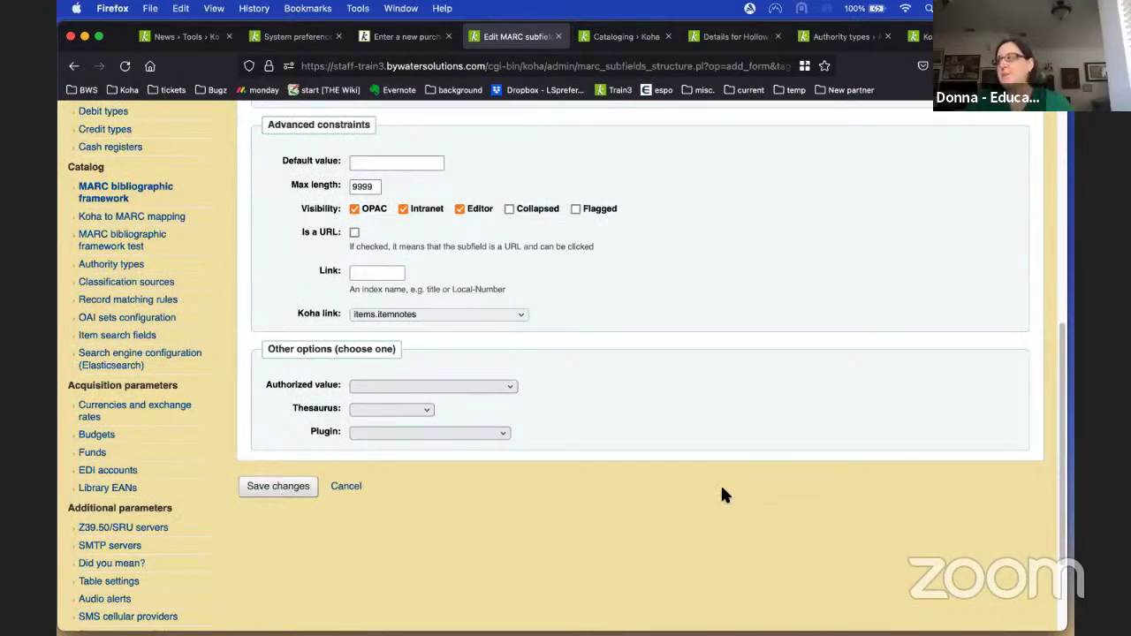
{"action": "scroll", "coordinate": [805, 448], "scroll_direction": "up", "scroll_amount": 10}
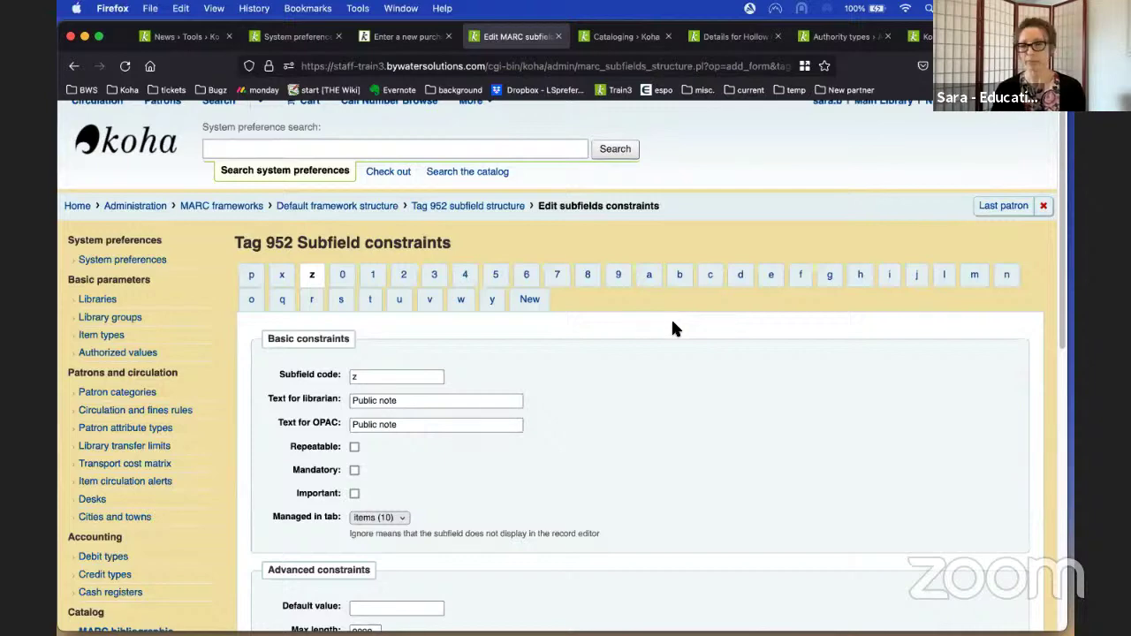
{"action": "scroll", "coordinate": [670, 325], "scroll_direction": "down", "scroll_amount": 10}
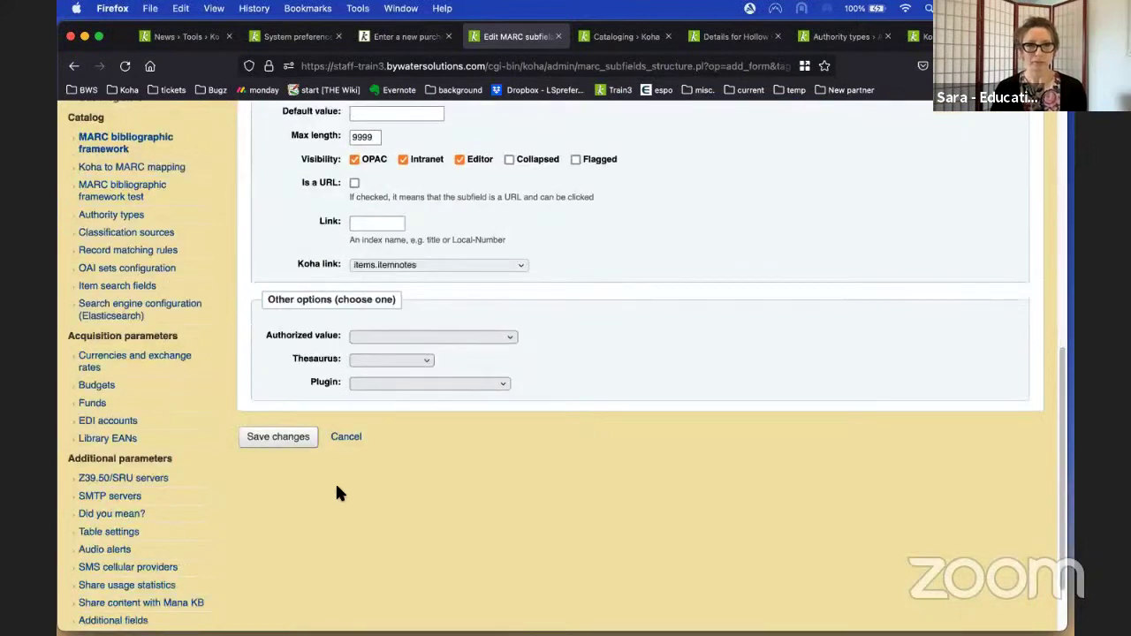
{"action": "left_click", "coordinate": [279, 435]}
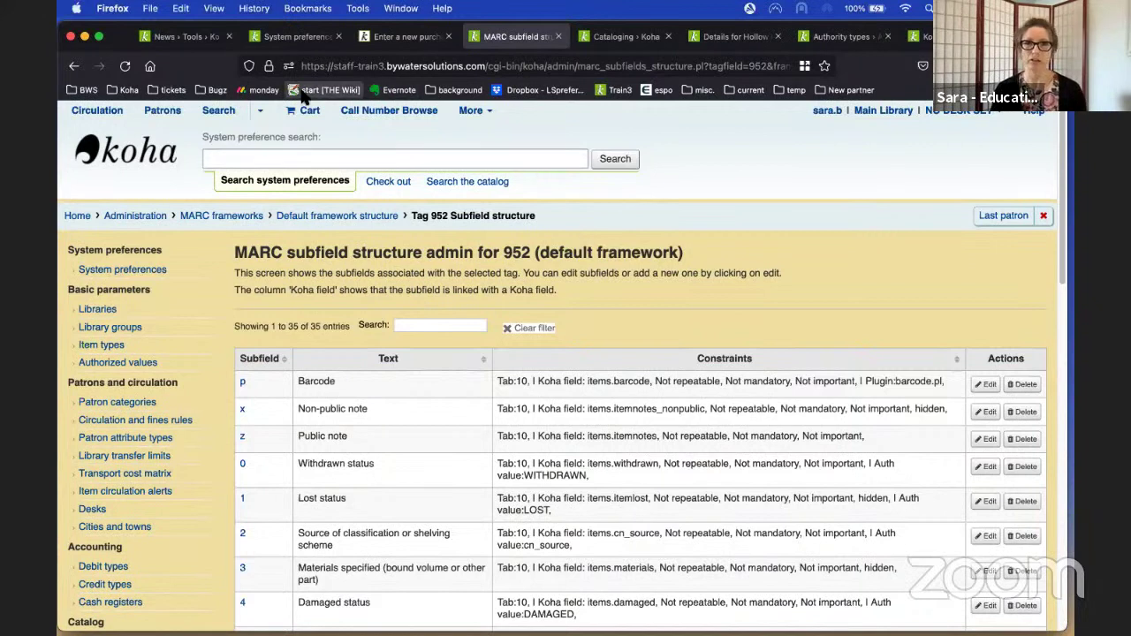
- Go to Cataloging and start a new MARC record in the Default framework
{"action": "left_click", "coordinate": [490, 112]}
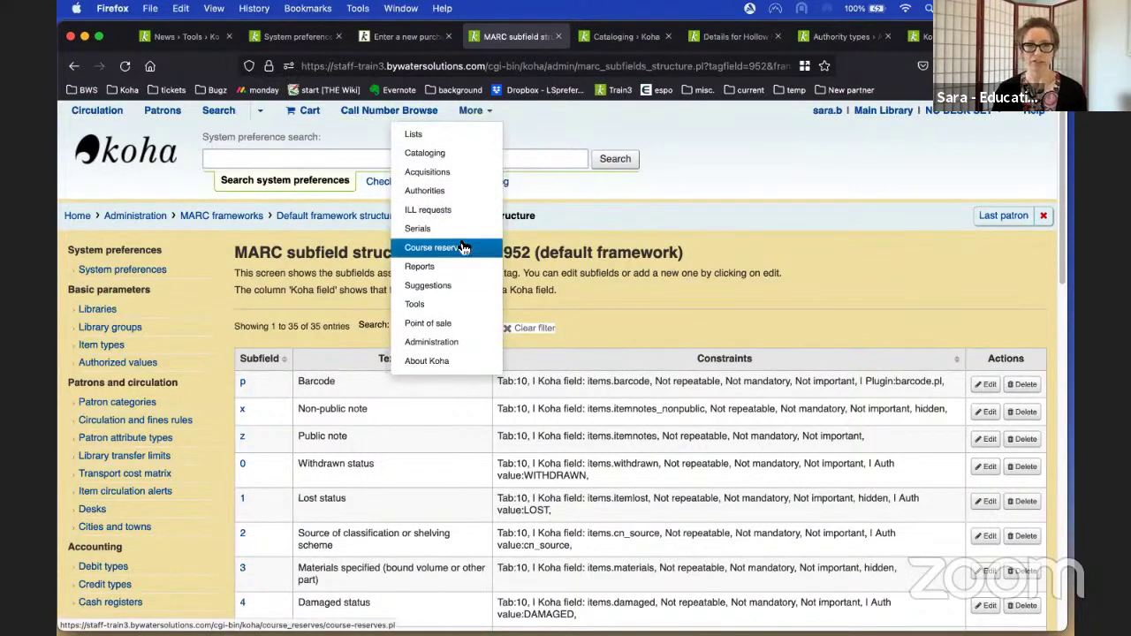
{"action": "left_click", "coordinate": [451, 154]}
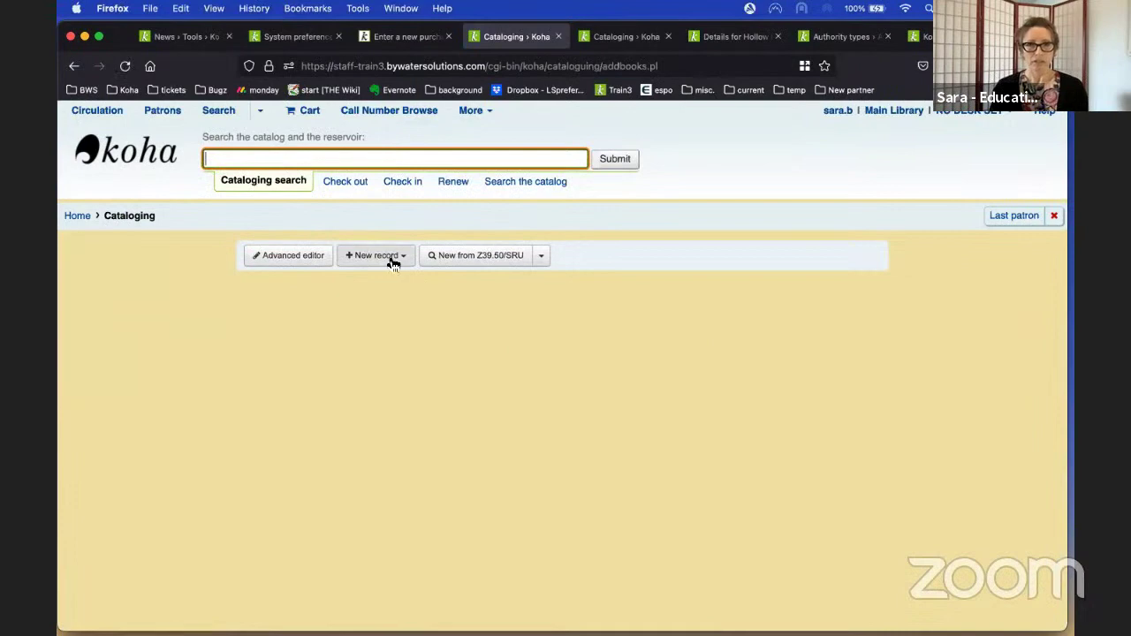
{"action": "left_click", "coordinate": [376, 255]}
{"action": "left_click", "coordinate": [402, 281]}
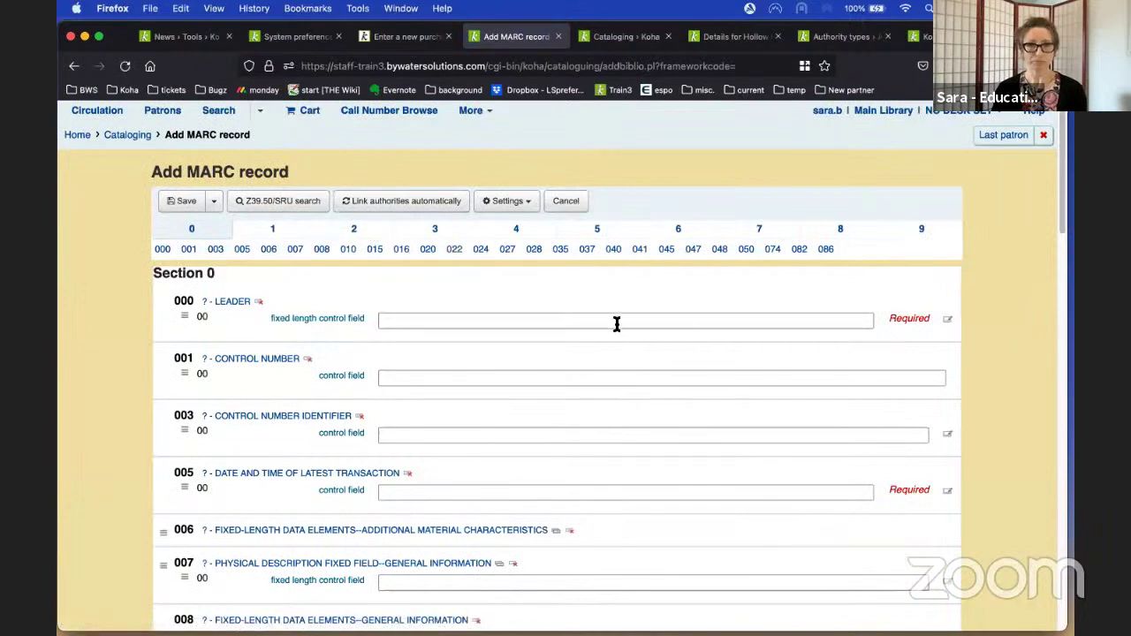
- Fill control fields 000, 005 and 008 with their default values and set the transcribing agency in 040 subfield c to bws
{"action": "left_click", "coordinate": [616, 320]}
{"action": "left_click", "coordinate": [618, 491]}
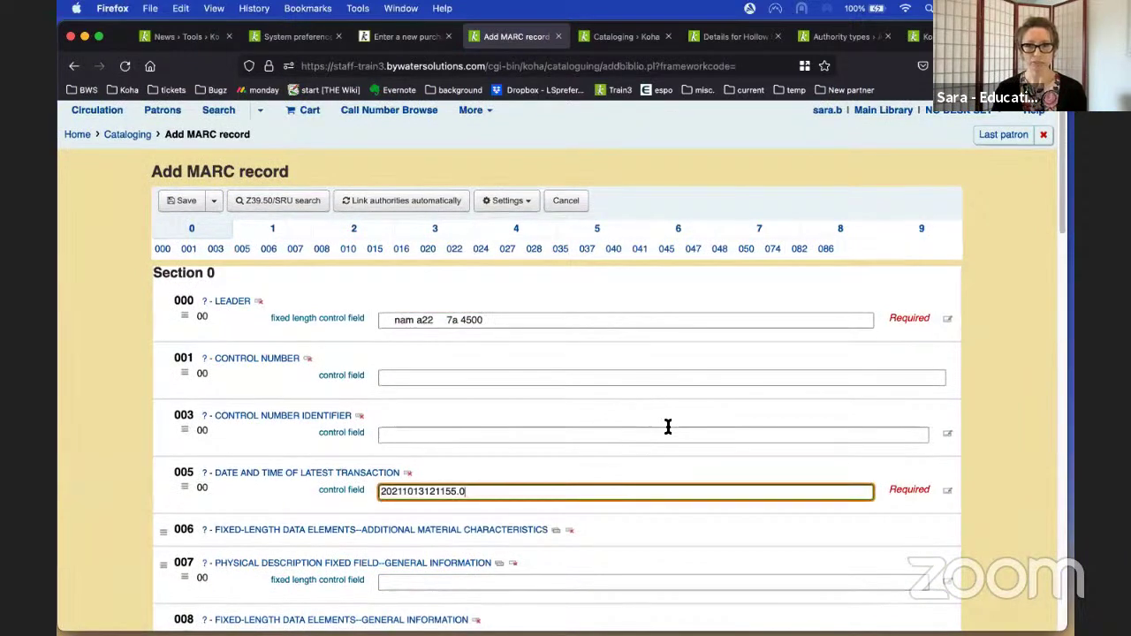
{"action": "scroll", "coordinate": [663, 442], "scroll_direction": "down", "scroll_amount": 2}
{"action": "left_click", "coordinate": [661, 462]}
{"action": "scroll", "coordinate": [695, 429], "scroll_direction": "down", "scroll_amount": 6}
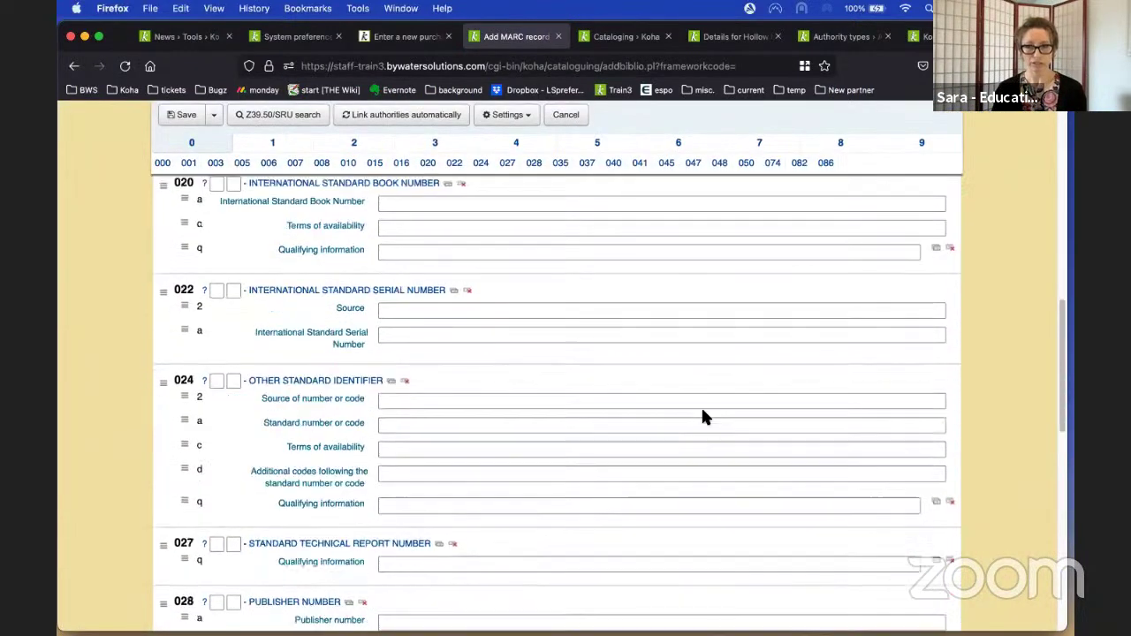
{"action": "scroll", "coordinate": [702, 416], "scroll_direction": "down", "scroll_amount": 10}
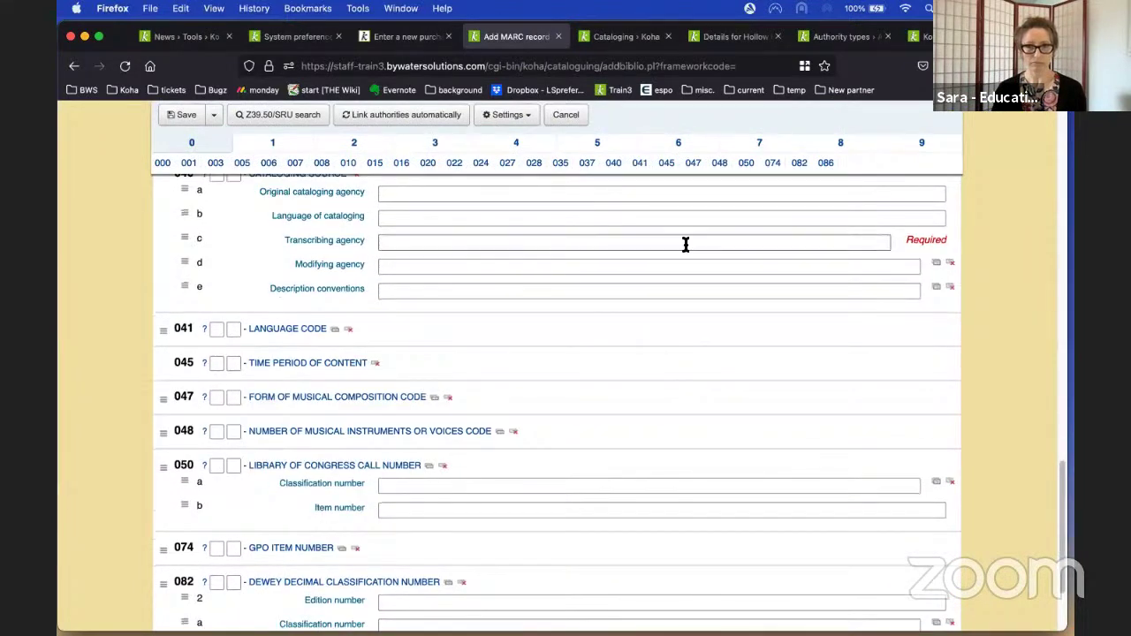
{"action": "left_click", "coordinate": [686, 244]}
{"action": "type", "text": "bws"}
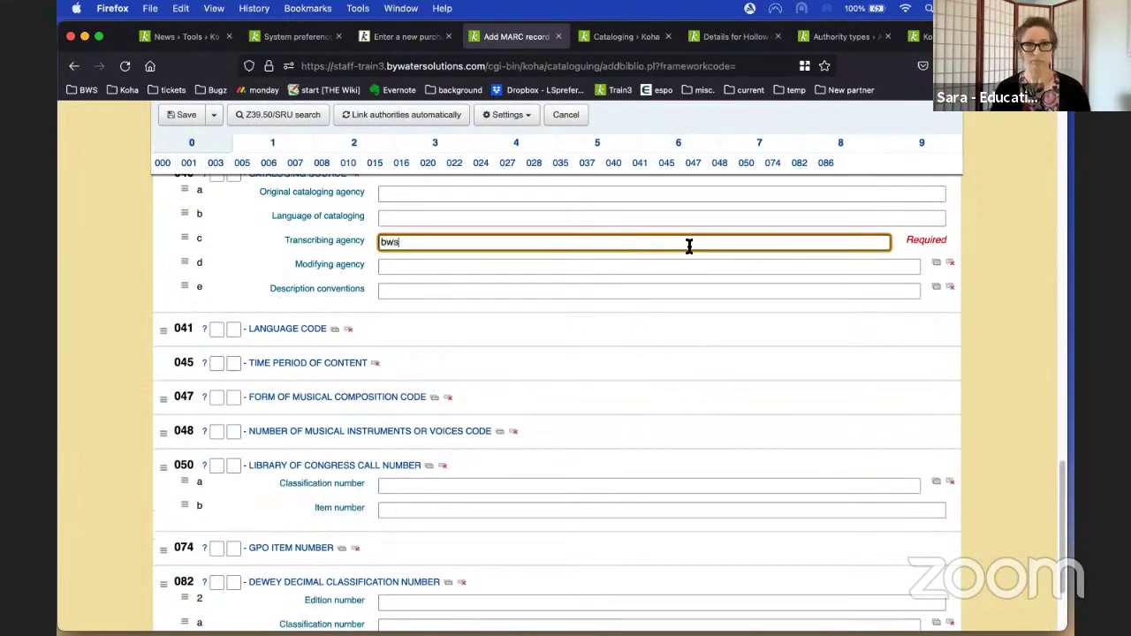
{"action": "scroll", "coordinate": [689, 246], "scroll_direction": "down", "scroll_amount": 2}
- Enter "Butler, Octavia" as the personal name in tag 100 subfield a
{"action": "scroll", "coordinate": [697, 290], "scroll_direction": "up", "scroll_amount": 15}
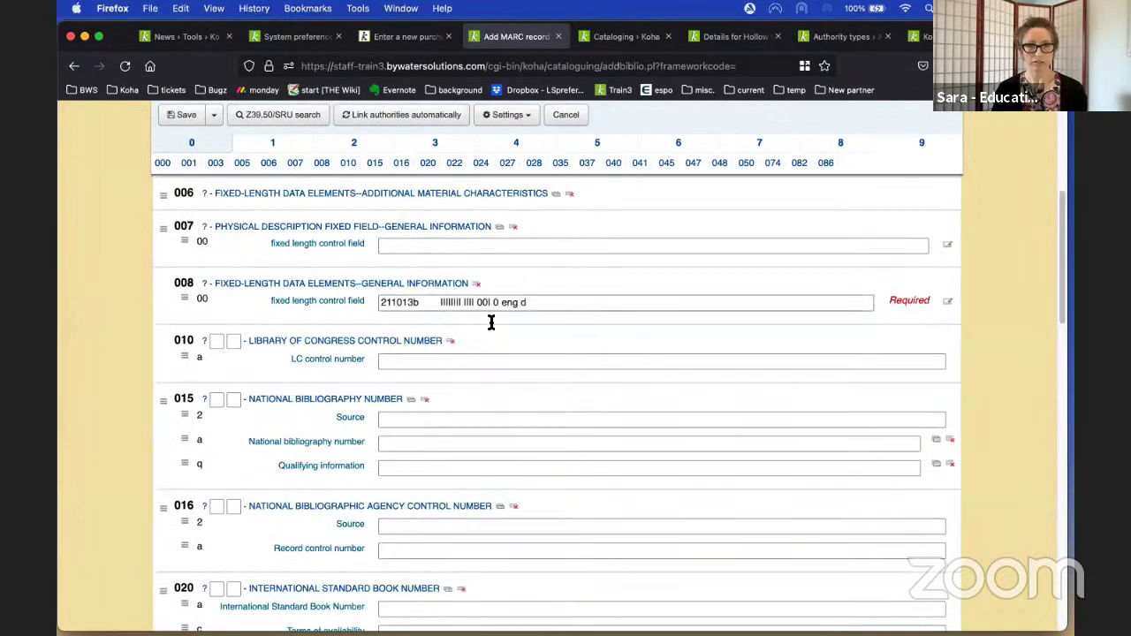
{"action": "scroll", "coordinate": [492, 322], "scroll_direction": "up", "scroll_amount": 5}
{"action": "left_click", "coordinate": [271, 233]}
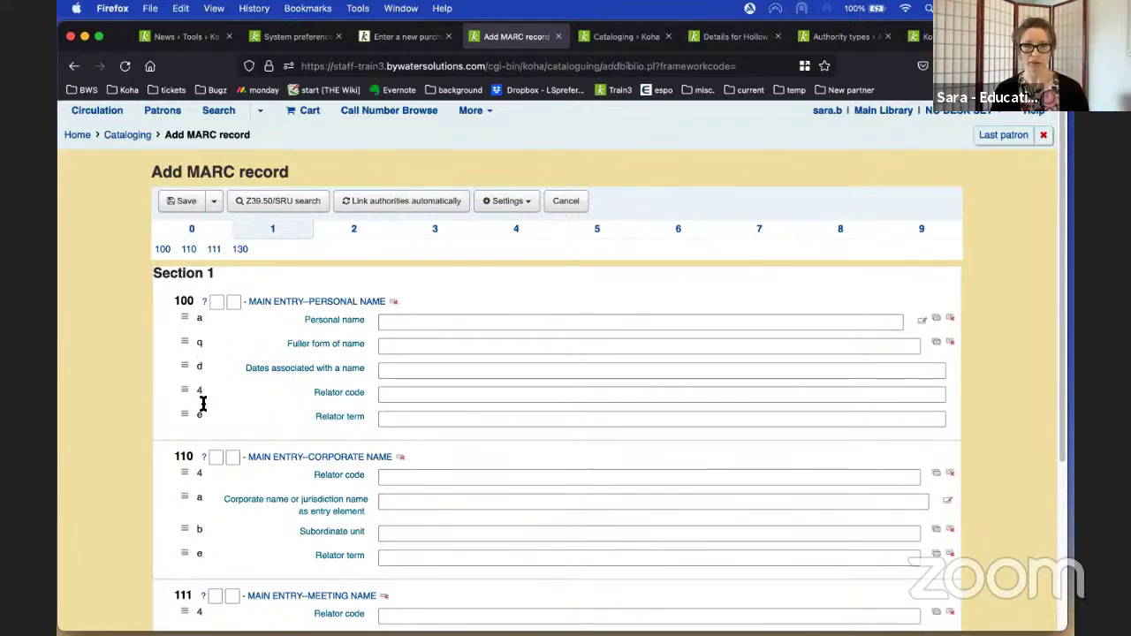
{"action": "left_click", "coordinate": [458, 323]}
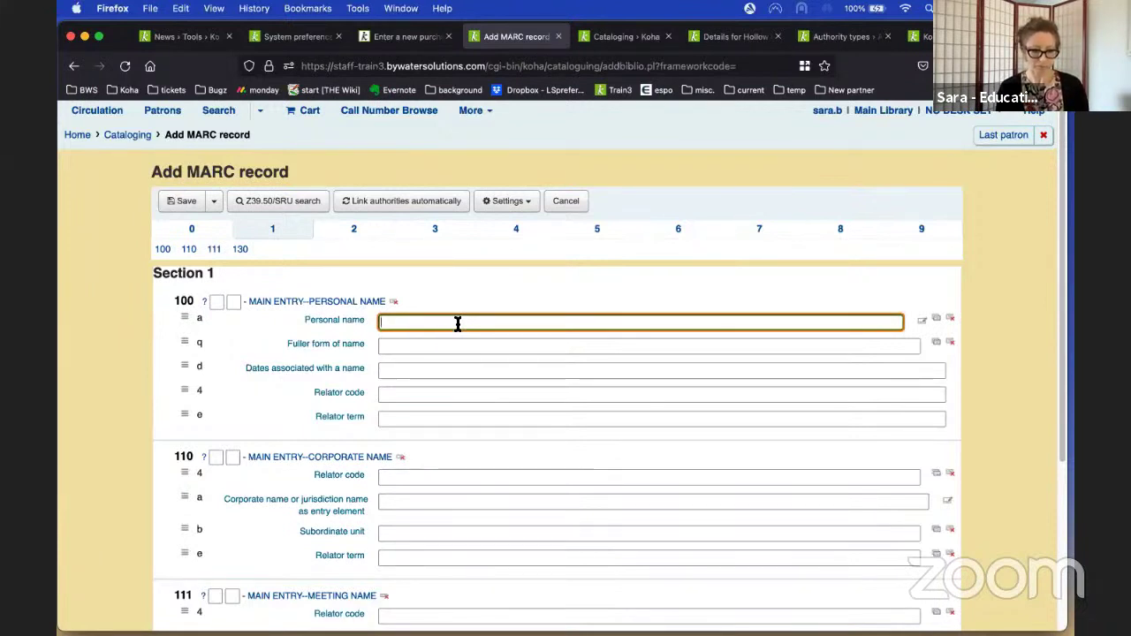
{"action": "type", "text": "Butler, Octavia"}
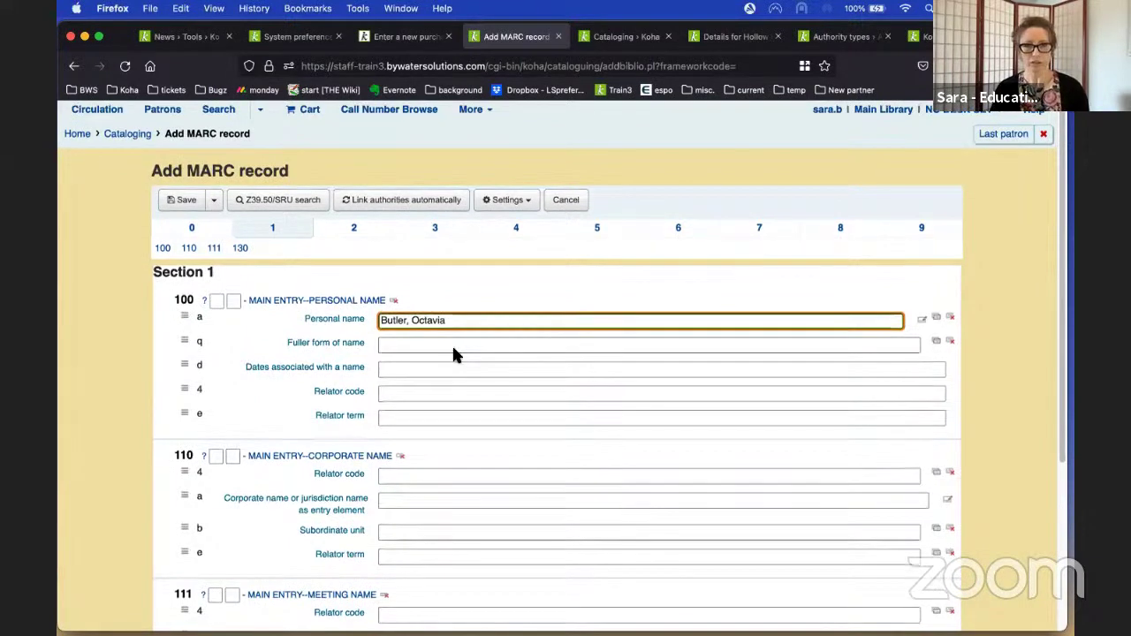
{"action": "scroll", "coordinate": [567, 320], "scroll_direction": "down", "scroll_amount": 2}
{"action": "scroll", "coordinate": [483, 283], "scroll_direction": "up", "scroll_amount": 1}
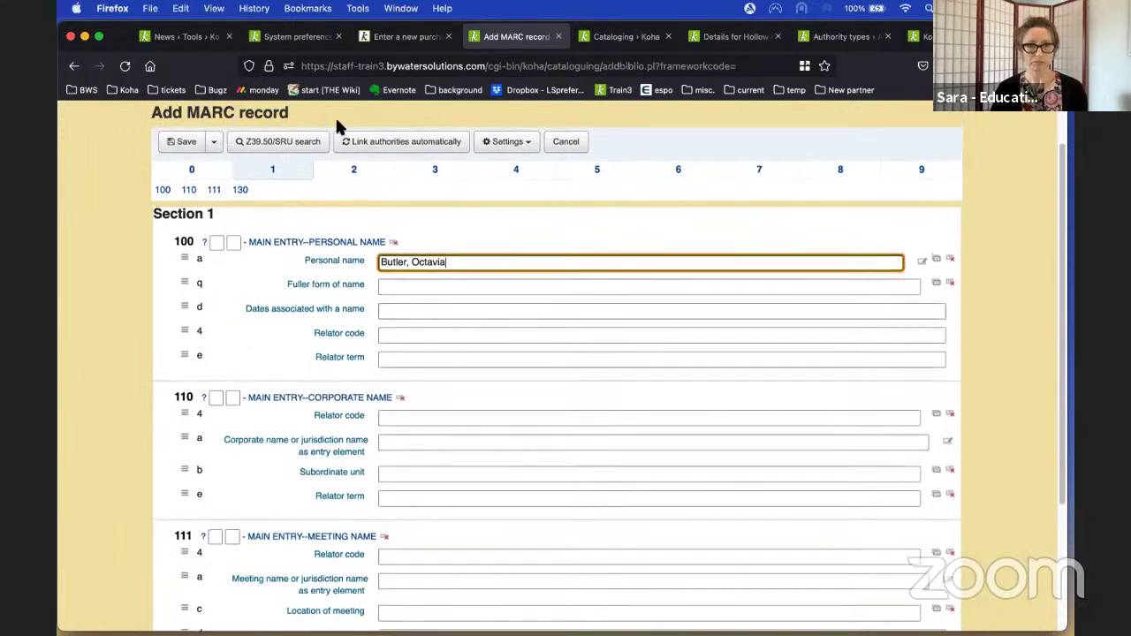
- Enter "Parable of the Talents" as the remainder of title in tag 245 subfield b
{"action": "left_click", "coordinate": [353, 168]}
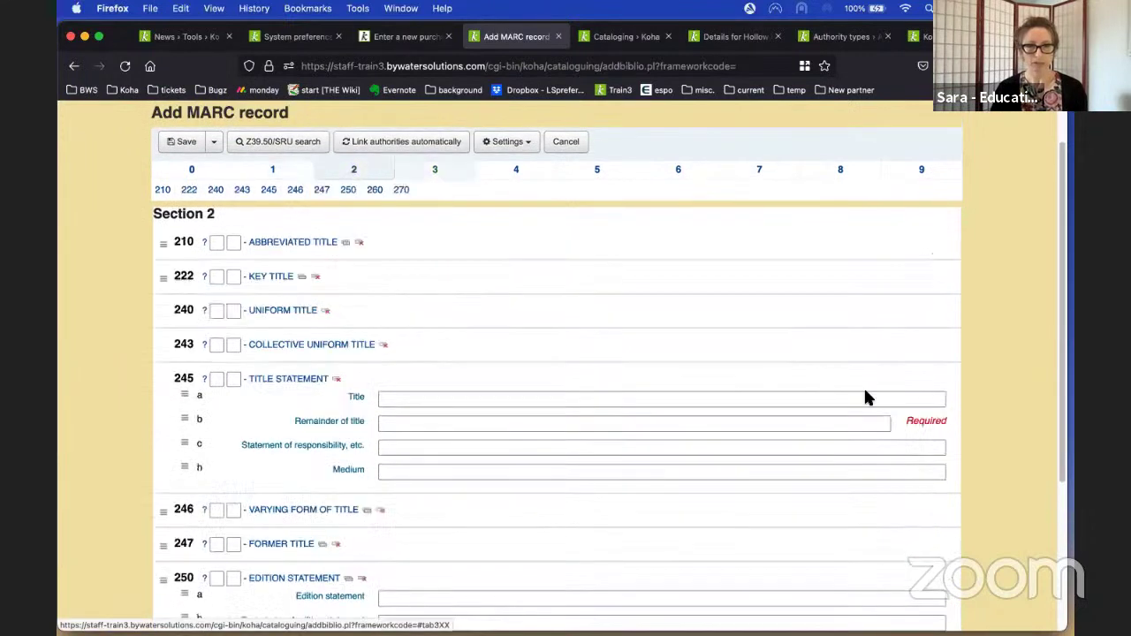
{"action": "left_click", "coordinate": [499, 422]}
{"action": "type", "text": "P"}
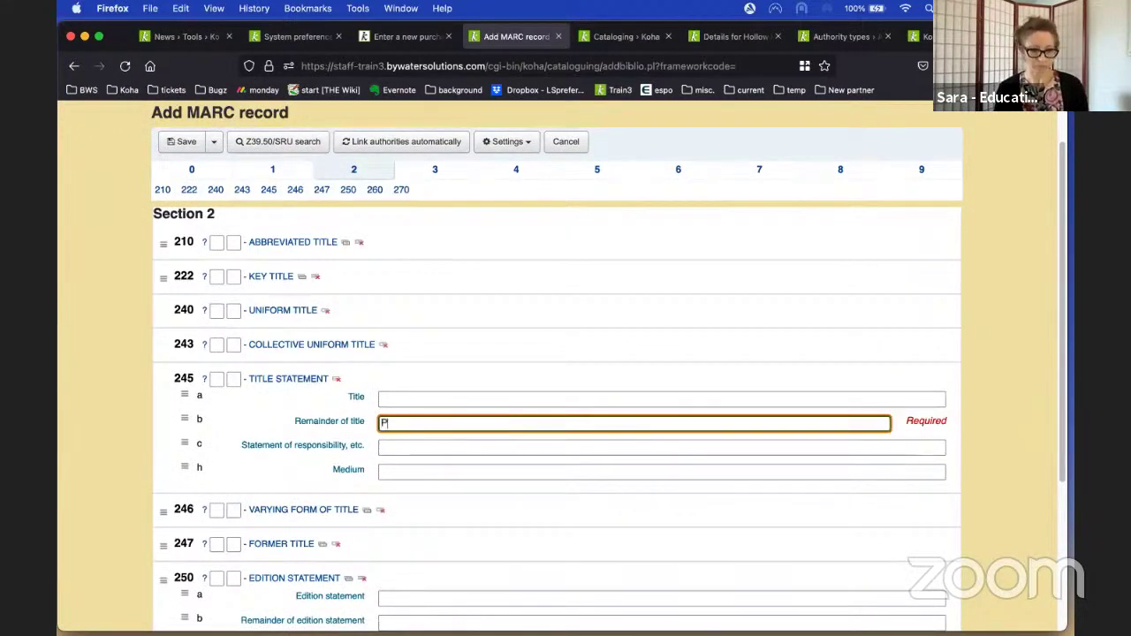
{"action": "type", "text": "arable of the"}
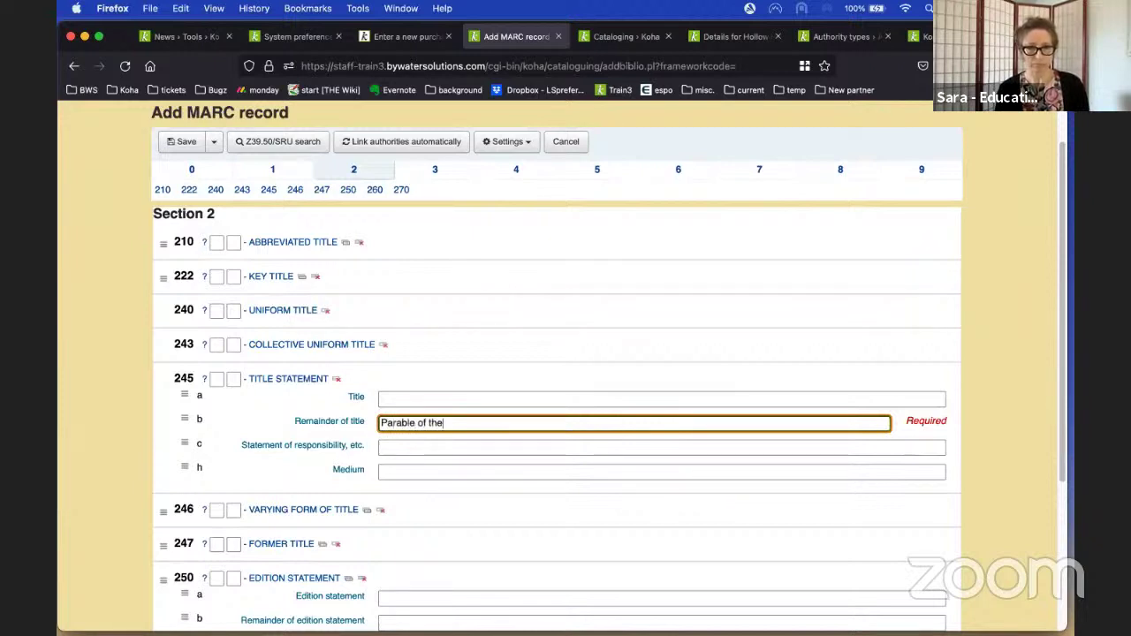
{"action": "type", "text": " t"}
{"action": "key", "text": "BackSpace"}
{"action": "type", "text": "Ta"}
{"action": "key", "text": "BackSpace"}
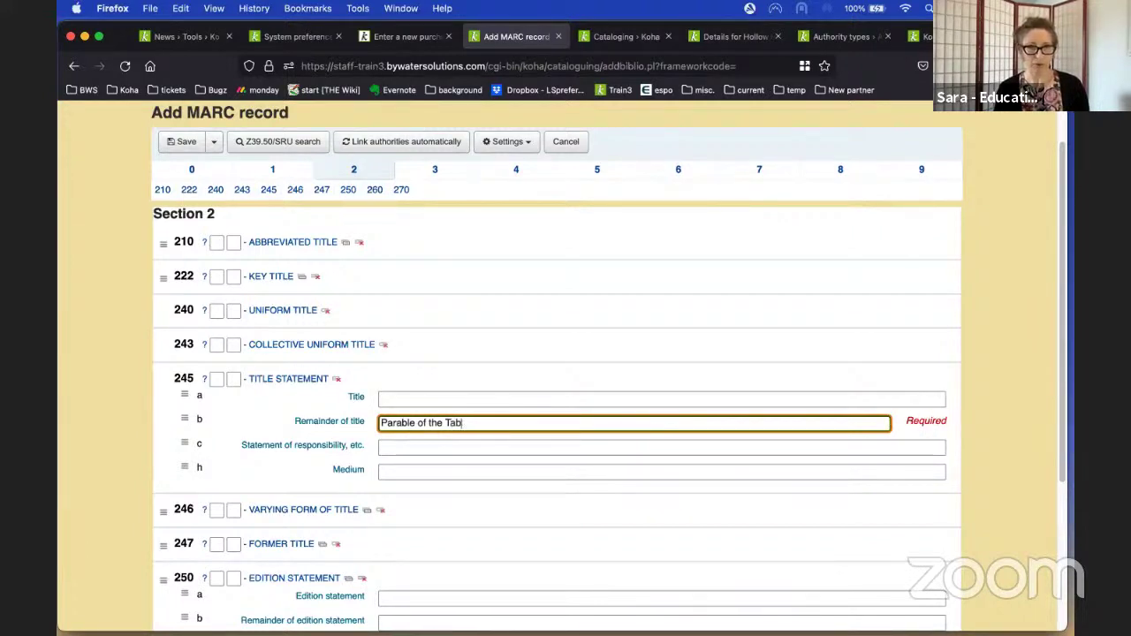
{"action": "key", "text": "BackSpace"}
{"action": "type", "text": "le"}
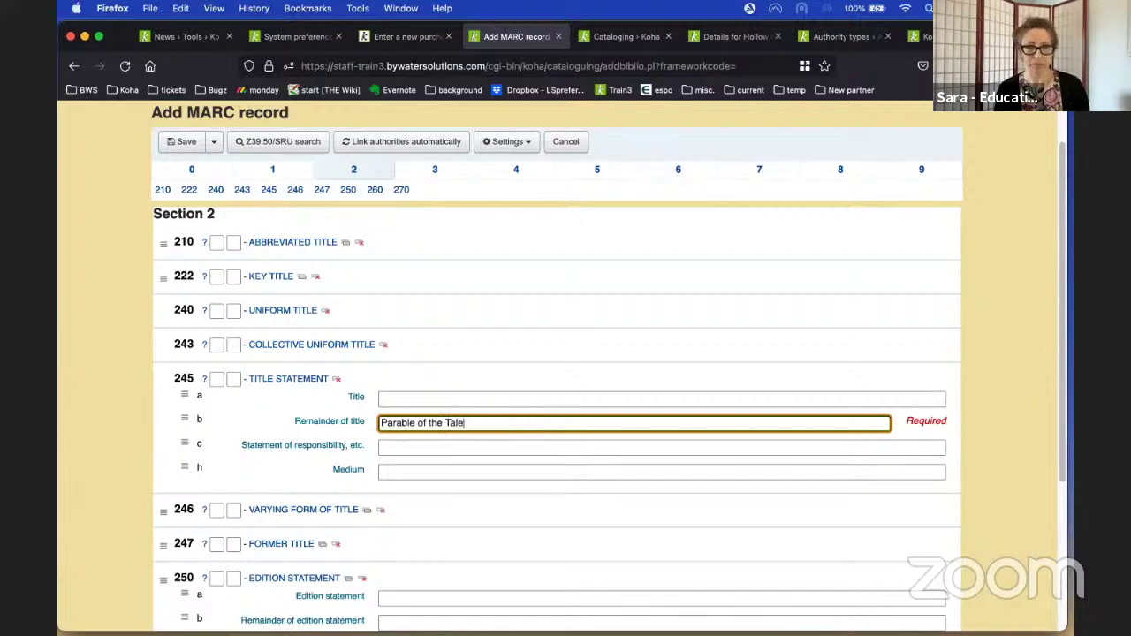
{"action": "type", "text": "nts"}
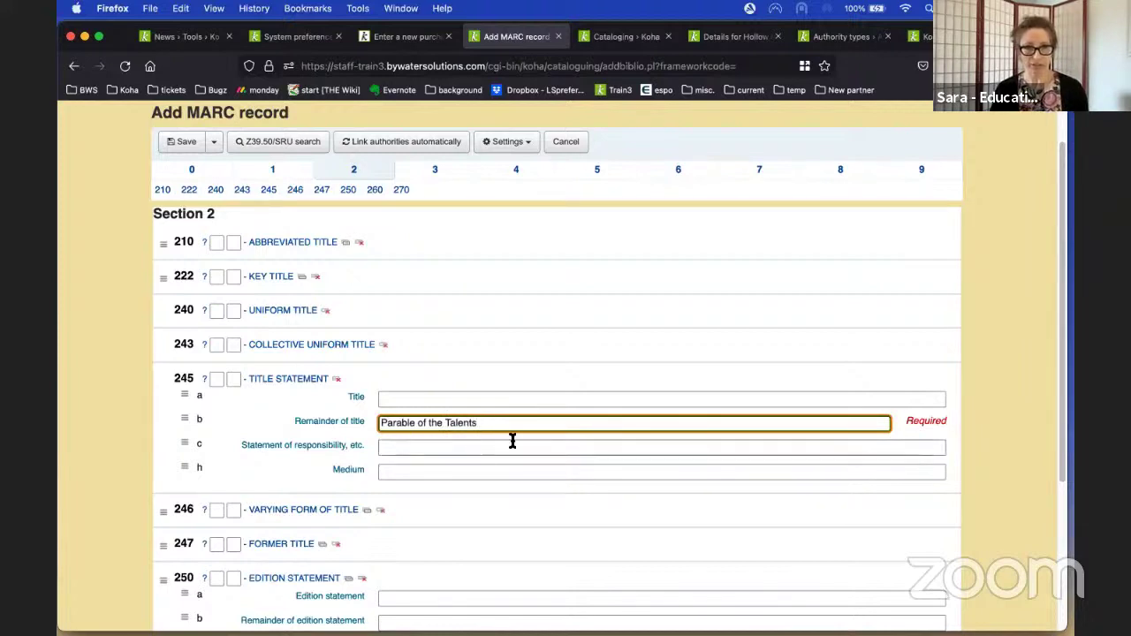
- Look through sections 2, 3 and 6 of the new record and try to save it
{"action": "scroll", "coordinate": [503, 420], "scroll_direction": "down", "scroll_amount": 5}
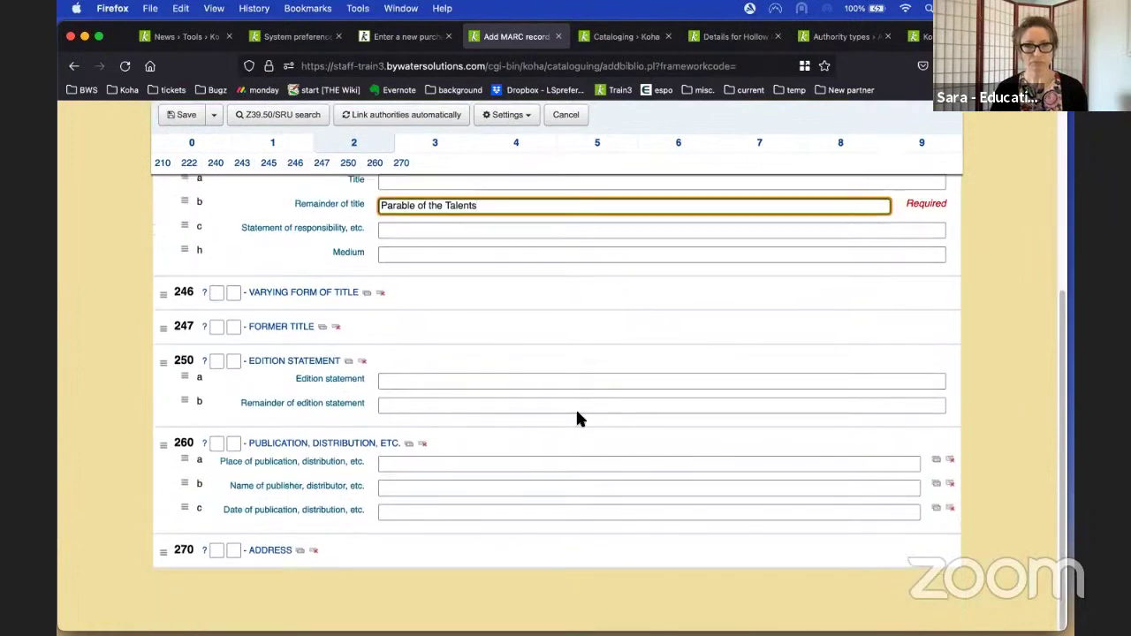
{"action": "scroll", "coordinate": [575, 417], "scroll_direction": "up", "scroll_amount": 6}
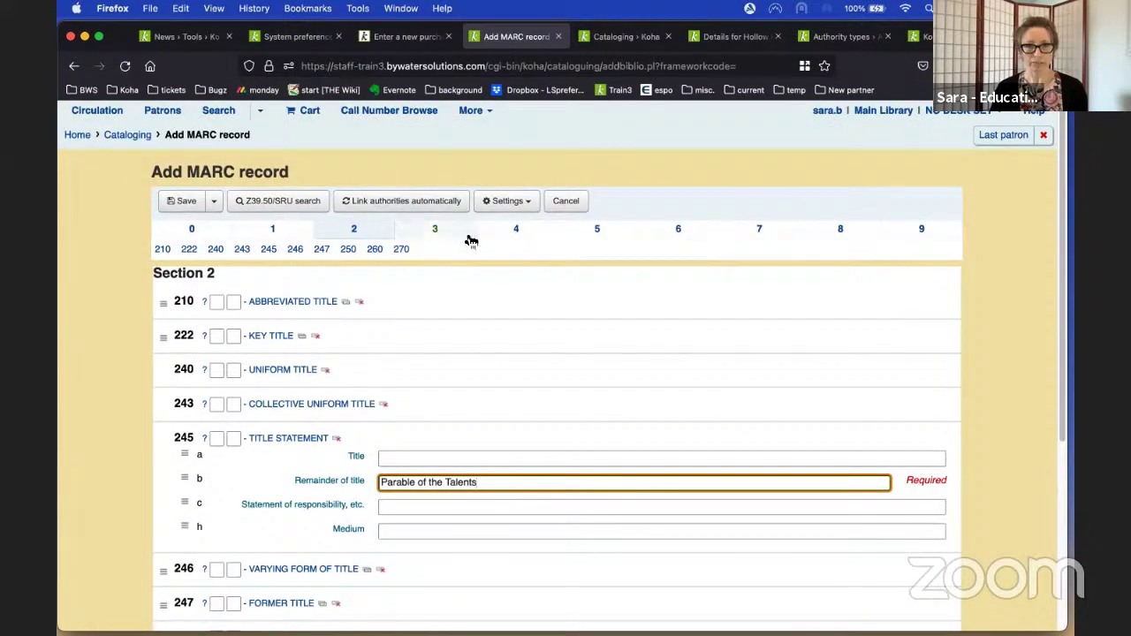
{"action": "left_click", "coordinate": [436, 237]}
{"action": "scroll", "coordinate": [660, 419], "scroll_direction": "down", "scroll_amount": 4}
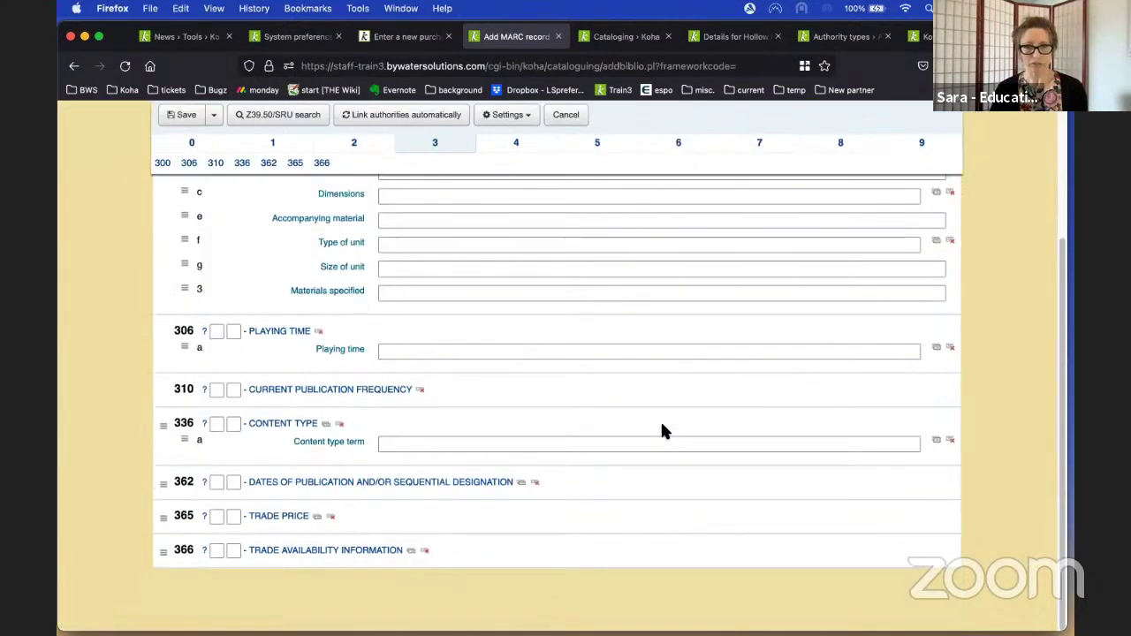
{"action": "scroll", "coordinate": [661, 416], "scroll_direction": "up", "scroll_amount": 4}
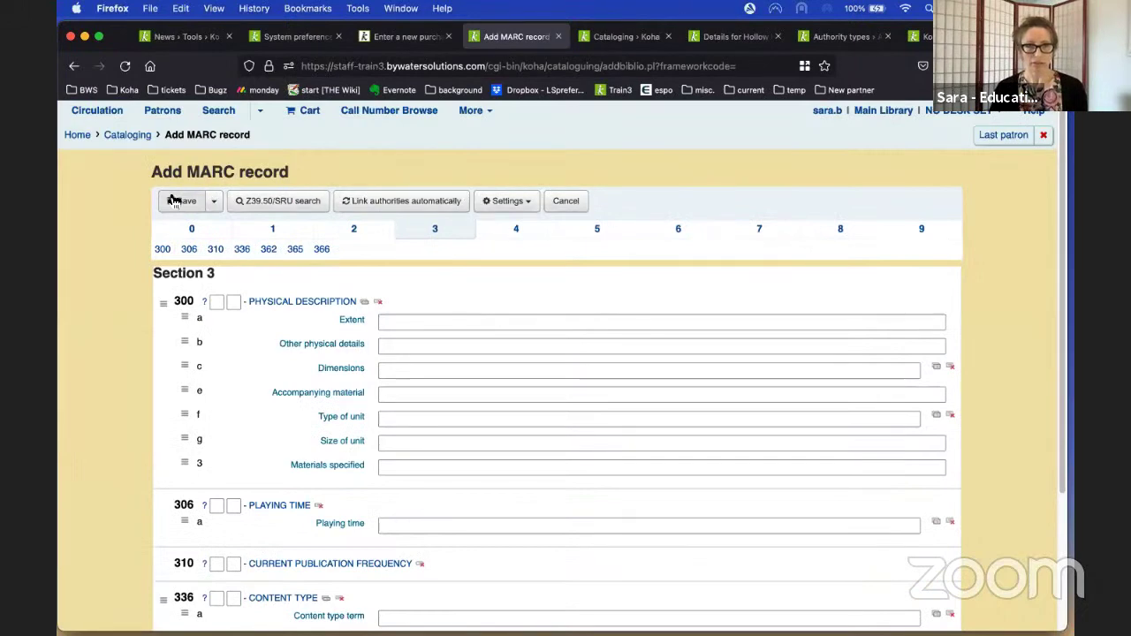
{"action": "left_click", "coordinate": [677, 231]}
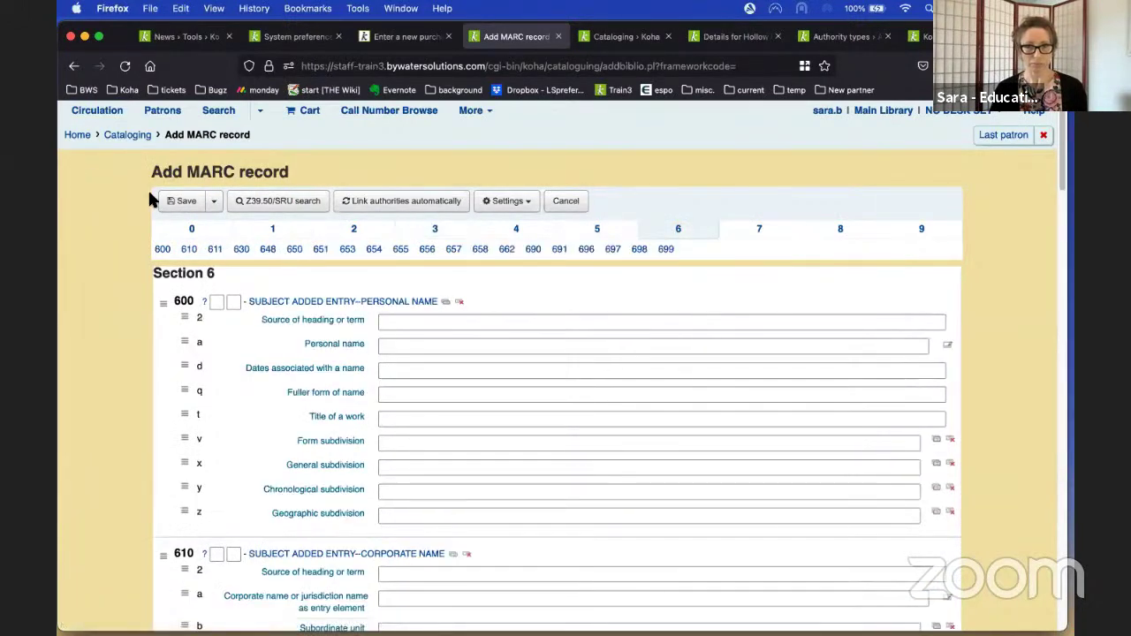
{"action": "left_click", "coordinate": [181, 201]}
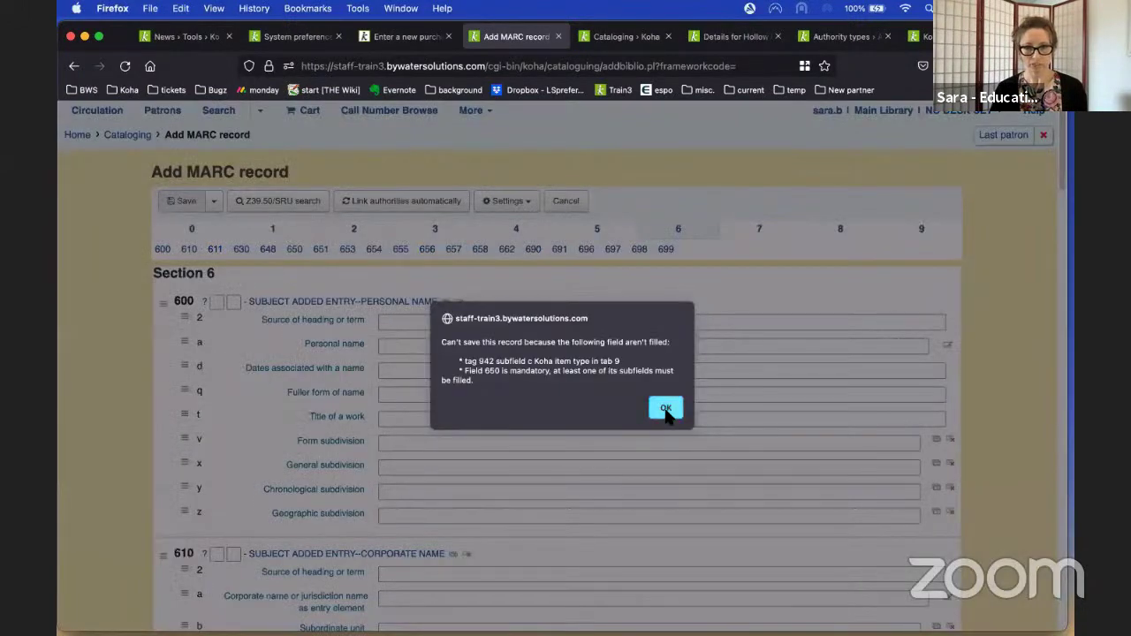
{"action": "left_click", "coordinate": [665, 408]}
- Set the Koha item type in tag 942 subfield c to Book
{"action": "left_click", "coordinate": [922, 228]}
{"action": "left_click", "coordinate": [768, 357]}
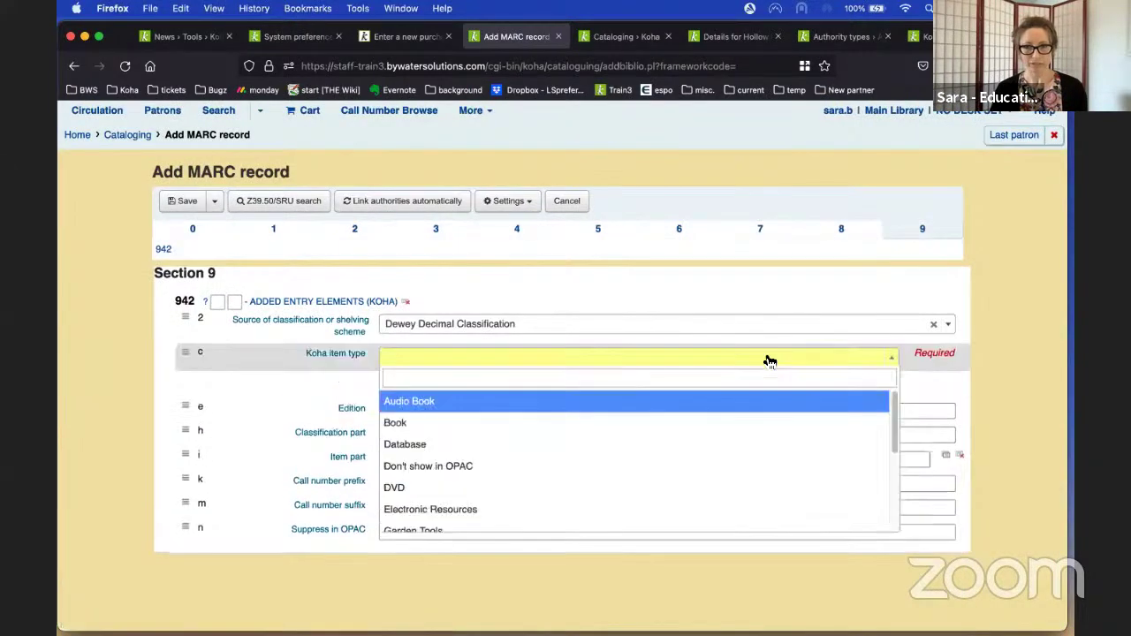
{"action": "left_click", "coordinate": [434, 423]}
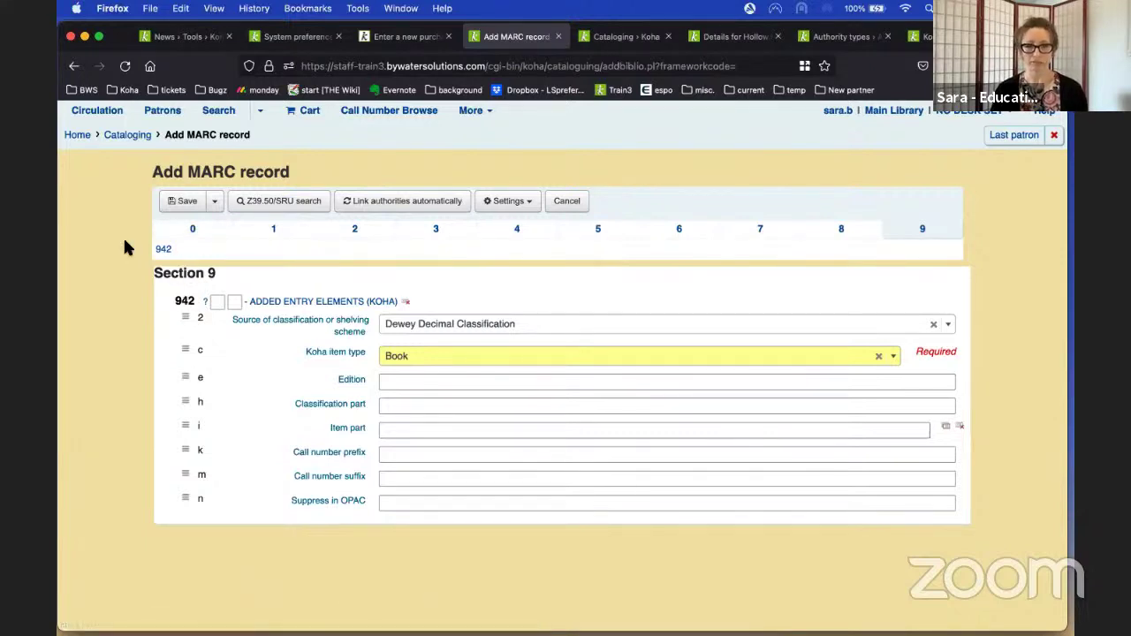
- Try to save the record, and enter "sample" as the source of heading or term in tag 650 subfield 2
{"action": "left_click", "coordinate": [184, 203]}
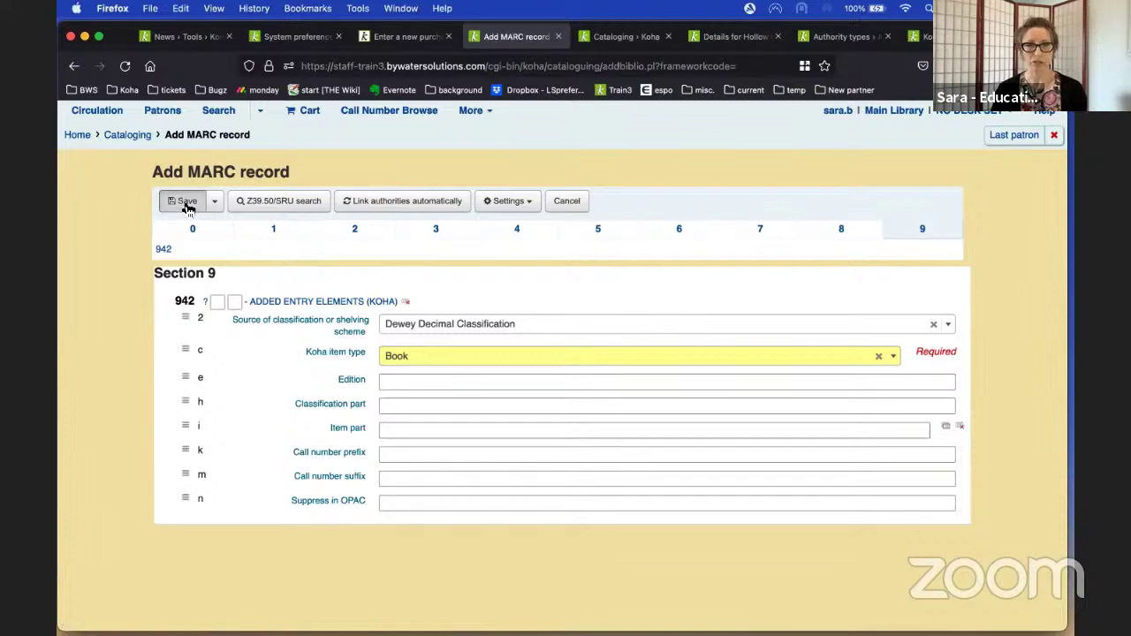
{"action": "left_click", "coordinate": [661, 406]}
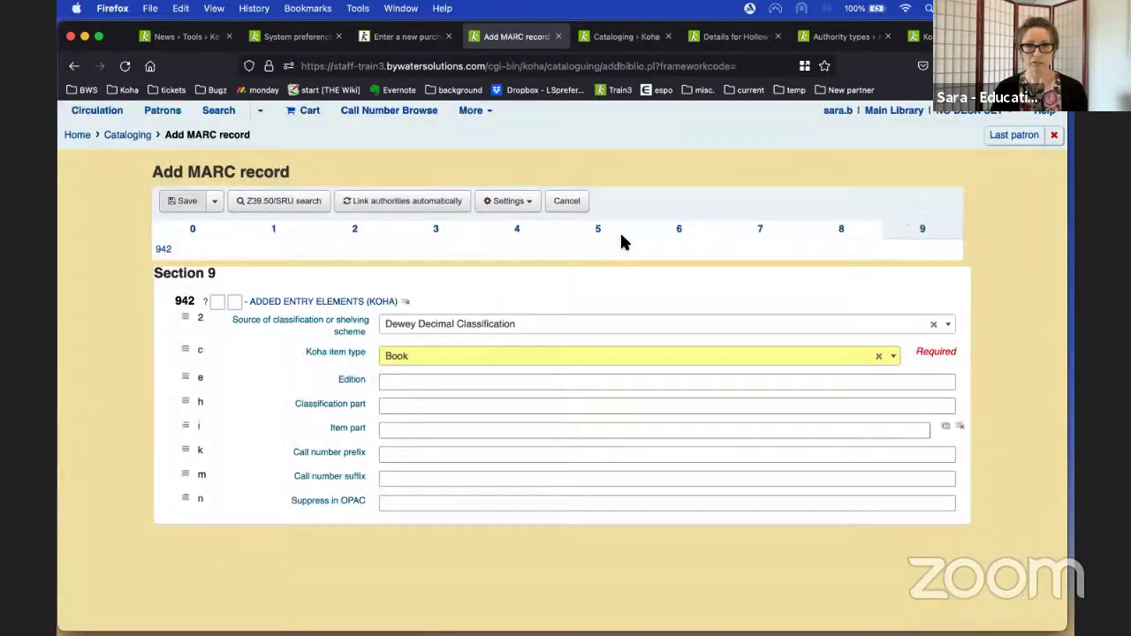
{"action": "left_click", "coordinate": [678, 231]}
{"action": "scroll", "coordinate": [471, 393], "scroll_direction": "down", "scroll_amount": 15}
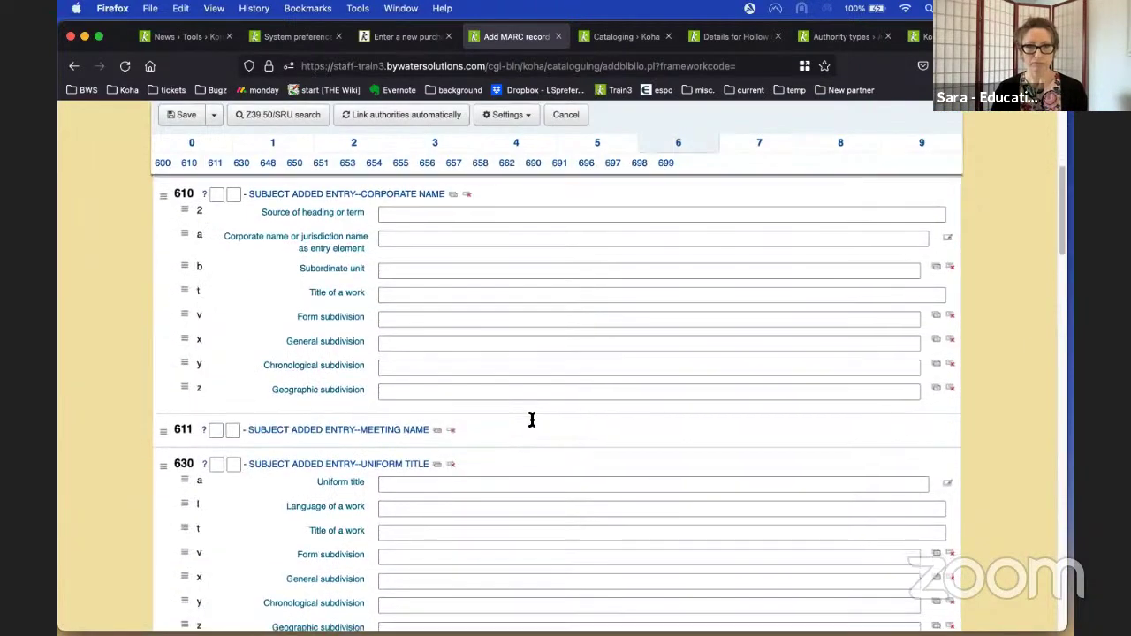
{"action": "scroll", "coordinate": [513, 388], "scroll_direction": "down", "scroll_amount": 3}
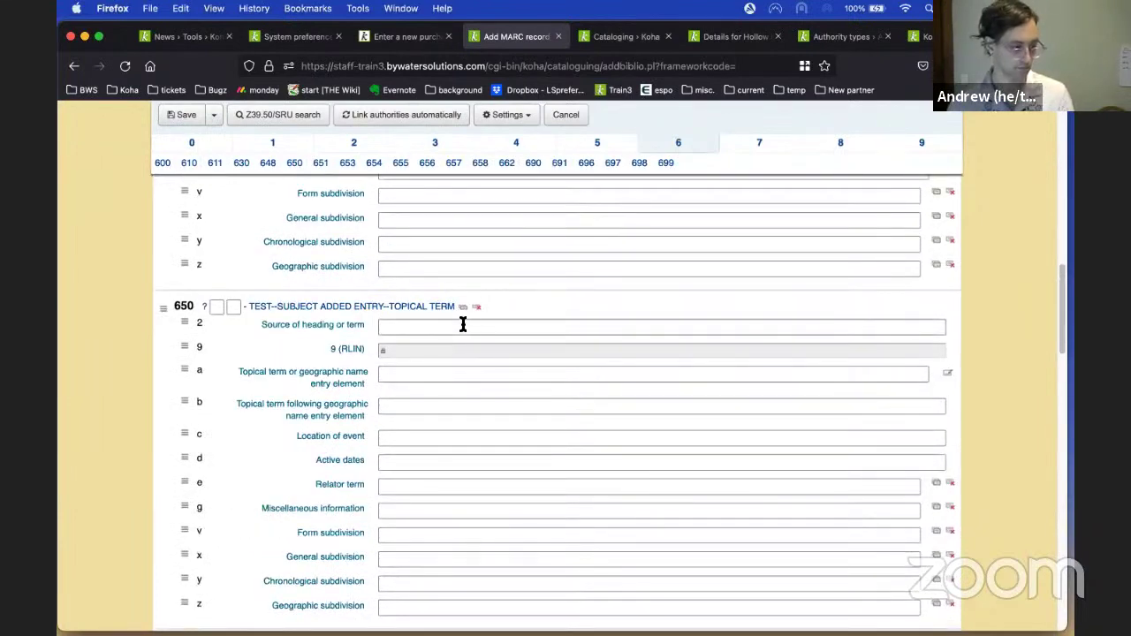
{"action": "left_click", "coordinate": [462, 327]}
{"action": "type", "text": "sample"}
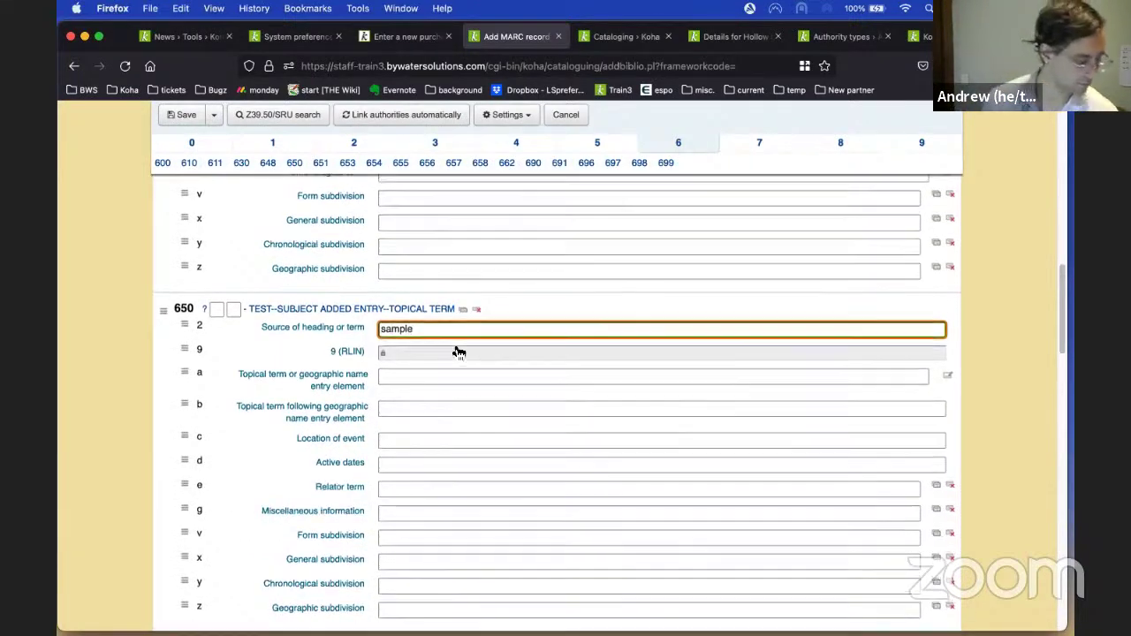
- Save the bibliographic record as a new record, accepting the empty field 336 and dismissing the suspected duplicate
{"action": "scroll", "coordinate": [454, 348], "scroll_direction": "up", "scroll_amount": 3}
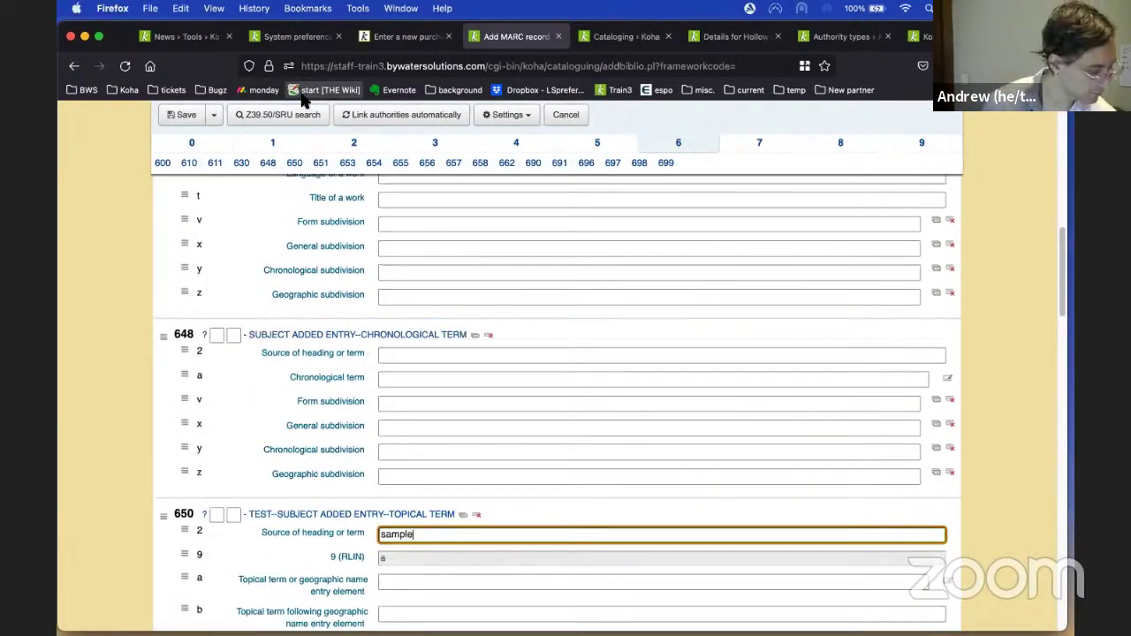
{"action": "left_click", "coordinate": [183, 117]}
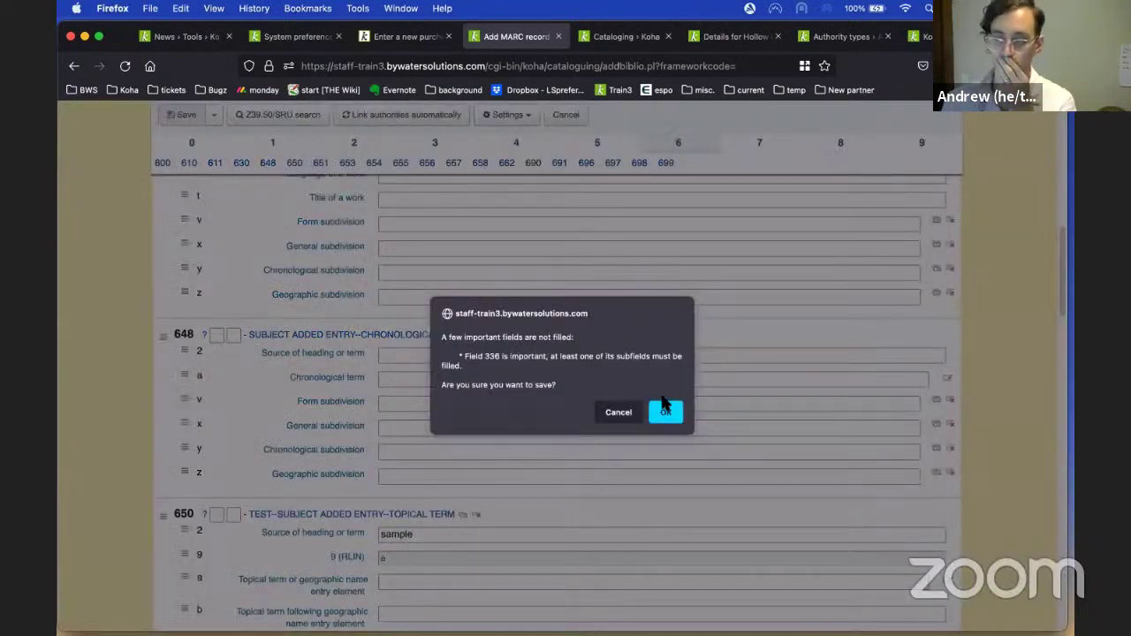
{"action": "left_click", "coordinate": [663, 411]}
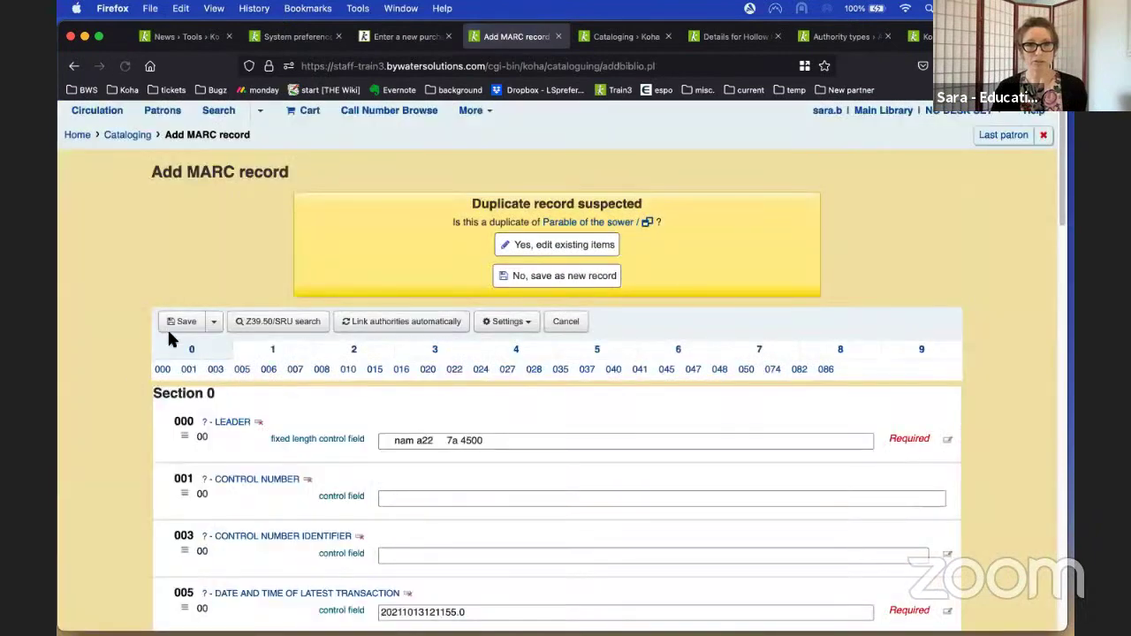
{"action": "left_click", "coordinate": [558, 275]}
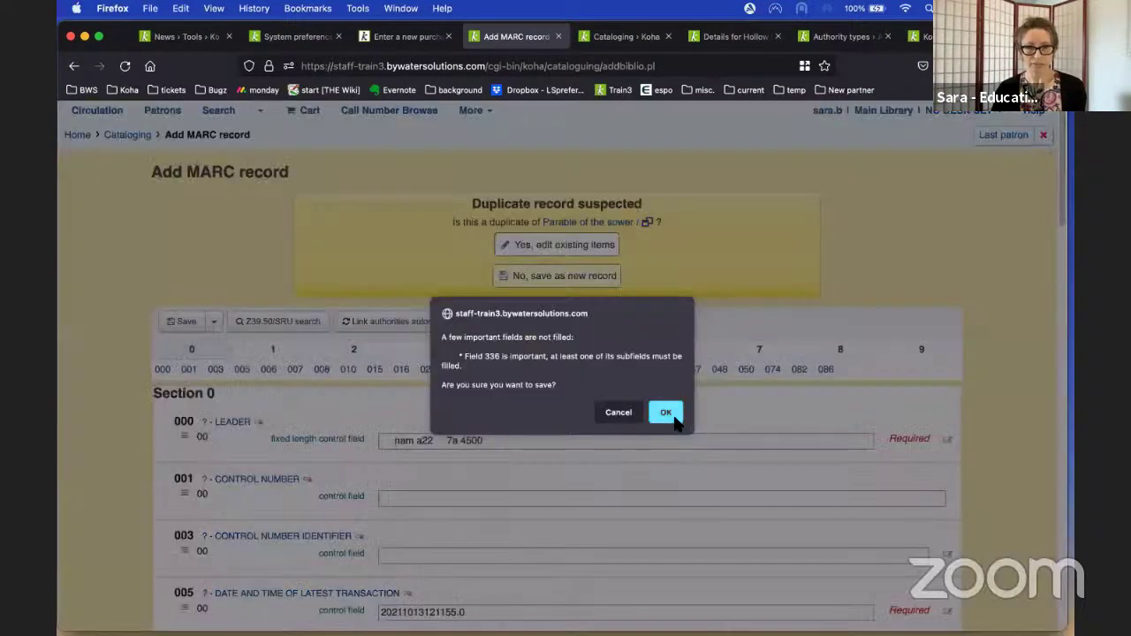
{"action": "left_click", "coordinate": [666, 413]}
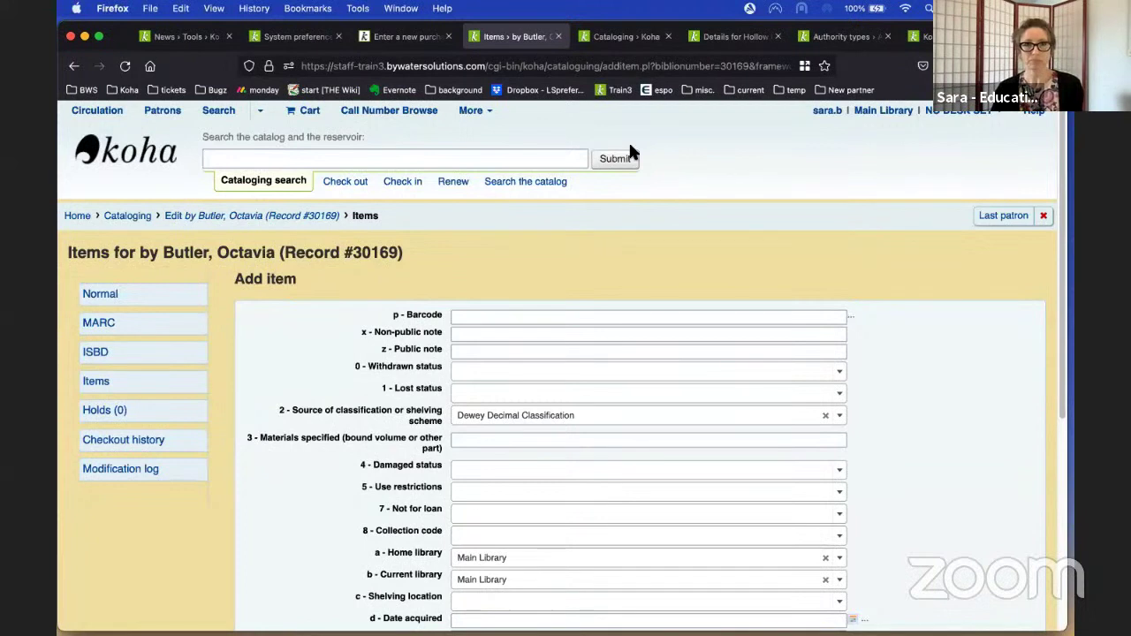
- Open the reloaded Hollow kingdom record for editing, review the subfields in section 1, and cancel the edit
{"action": "left_click", "coordinate": [625, 39]}
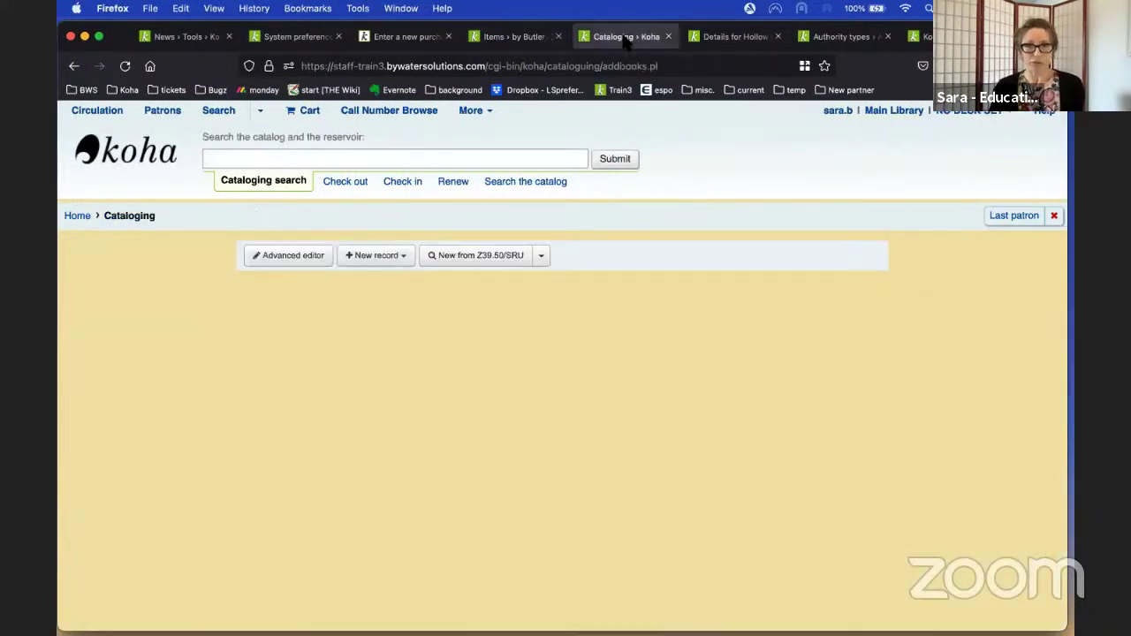
{"action": "left_click", "coordinate": [736, 38]}
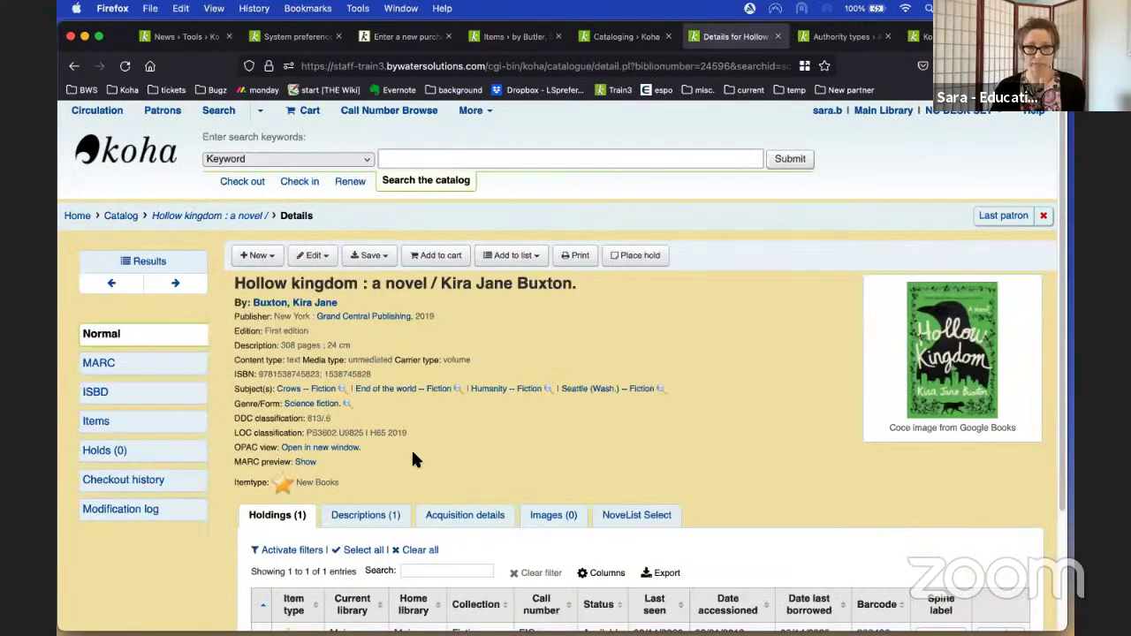
{"action": "scroll", "coordinate": [318, 371], "scroll_direction": "down", "scroll_amount": 2}
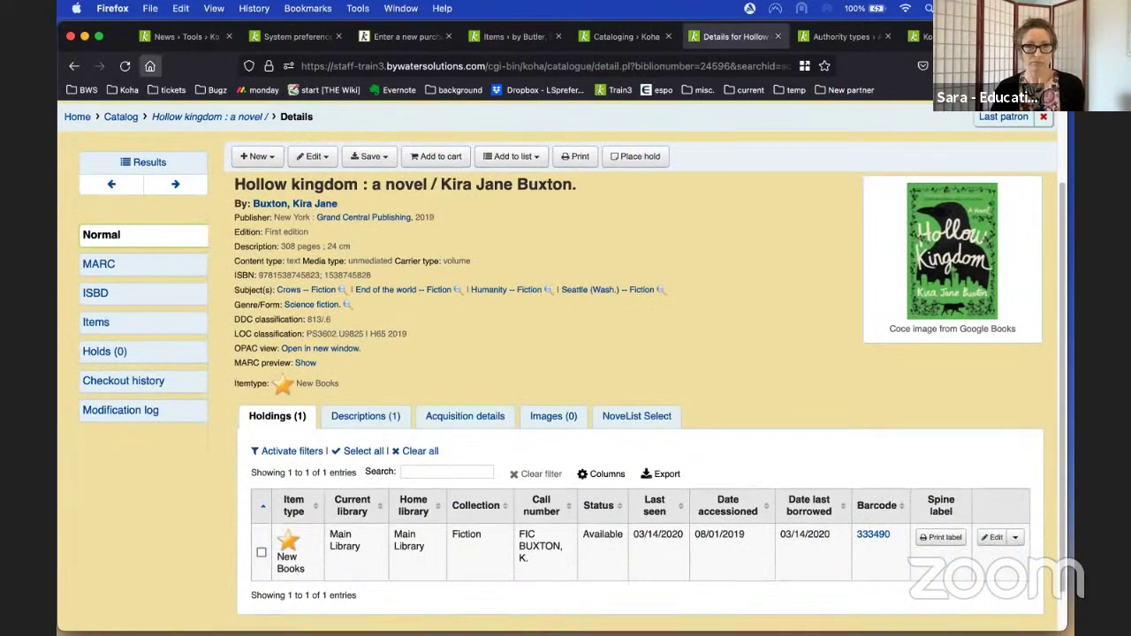
{"action": "left_click", "coordinate": [125, 65]}
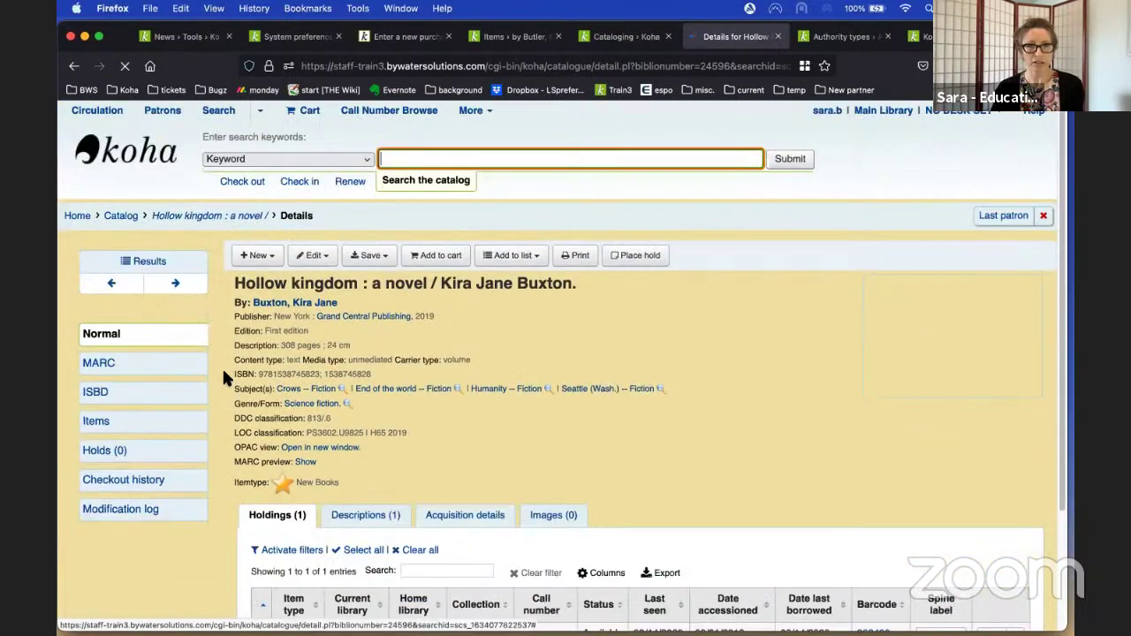
{"action": "left_click", "coordinate": [330, 258]}
{"action": "left_click", "coordinate": [303, 276]}
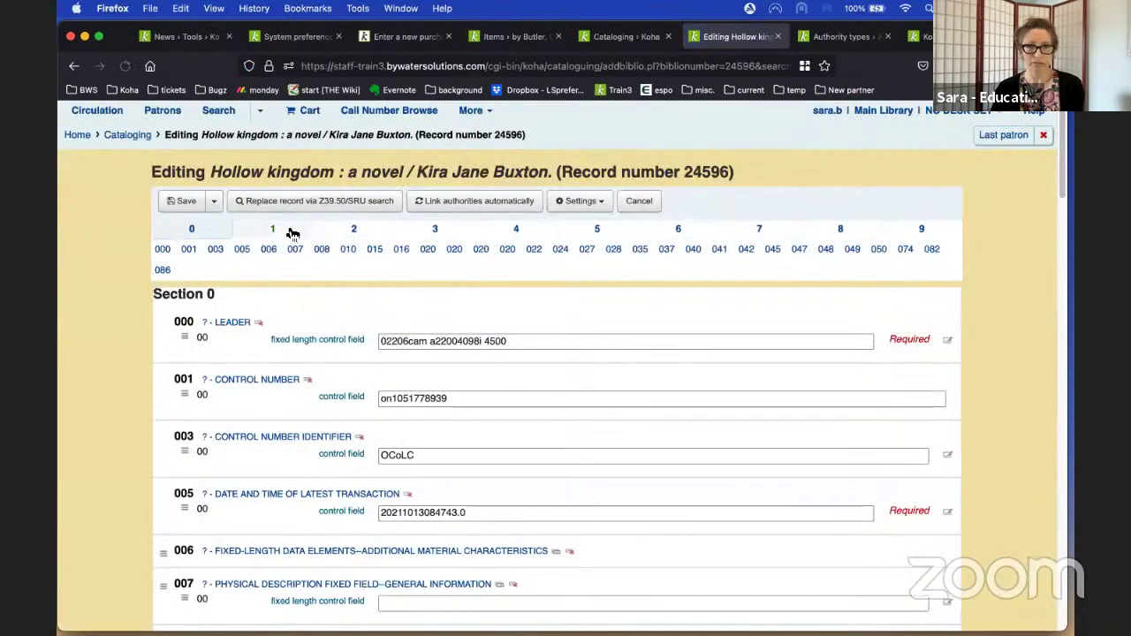
{"action": "left_click", "coordinate": [290, 231]}
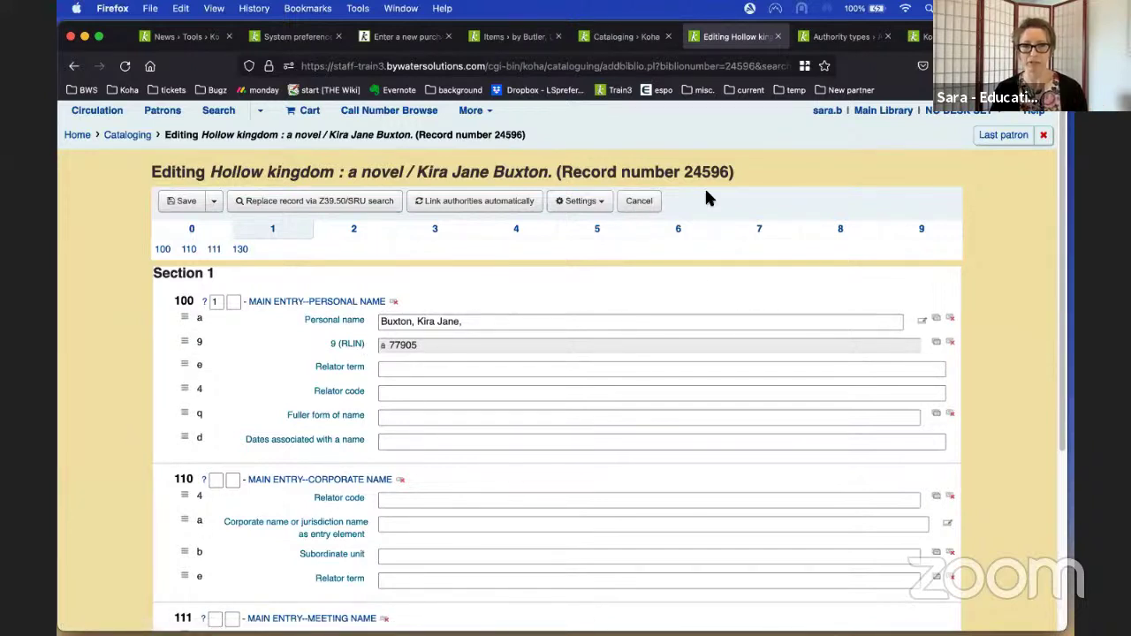
{"action": "left_click", "coordinate": [639, 202]}
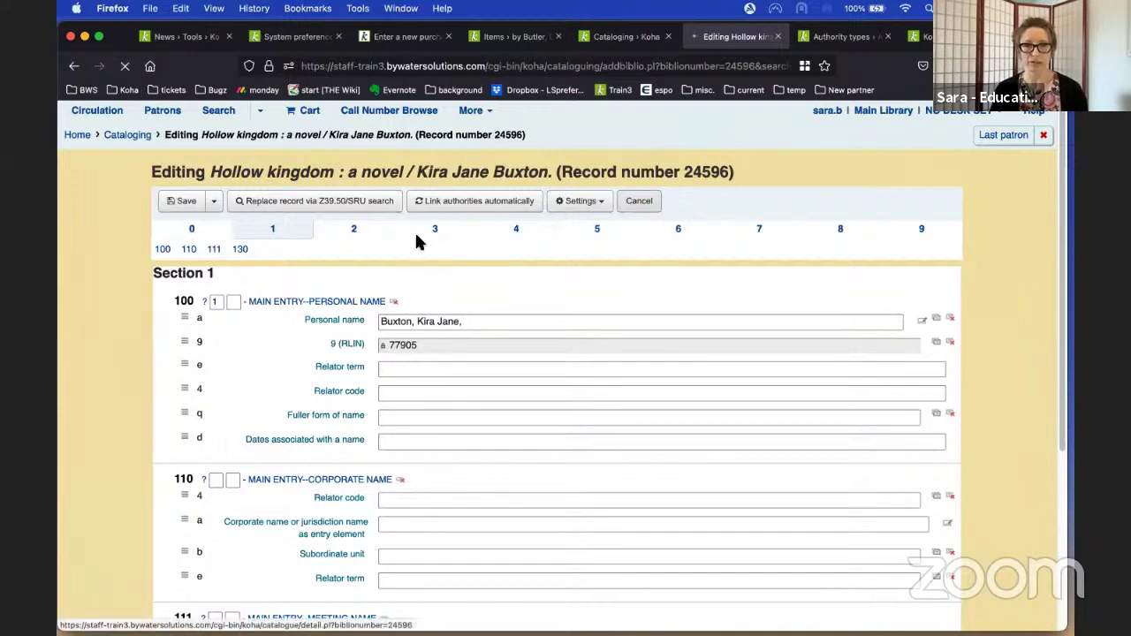
- Open the Hollow kingdom item for editing, review its subfield order, and go to the record's item details
{"action": "scroll", "coordinate": [707, 335], "scroll_direction": "down", "scroll_amount": 3}
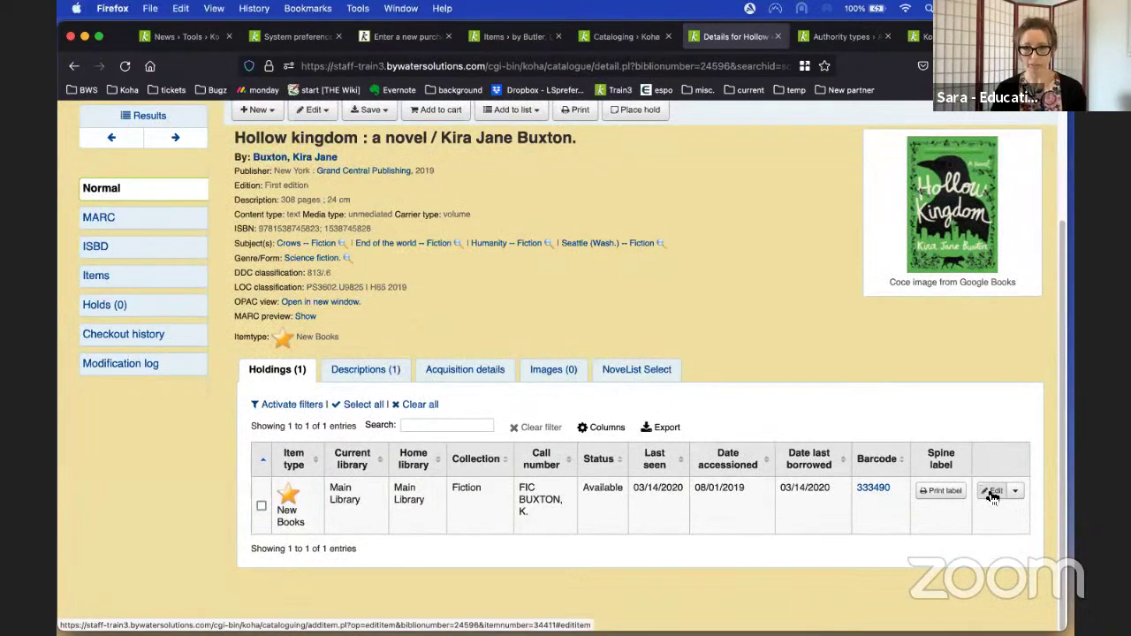
{"action": "left_click", "coordinate": [993, 493]}
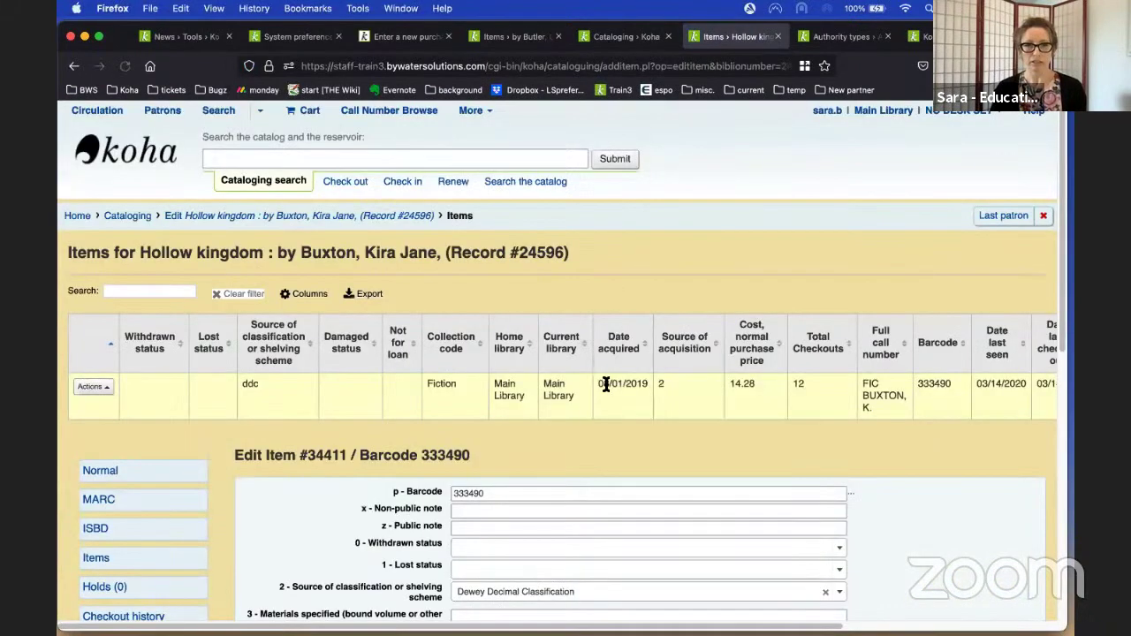
{"action": "scroll", "coordinate": [606, 385], "scroll_direction": "down", "scroll_amount": 2}
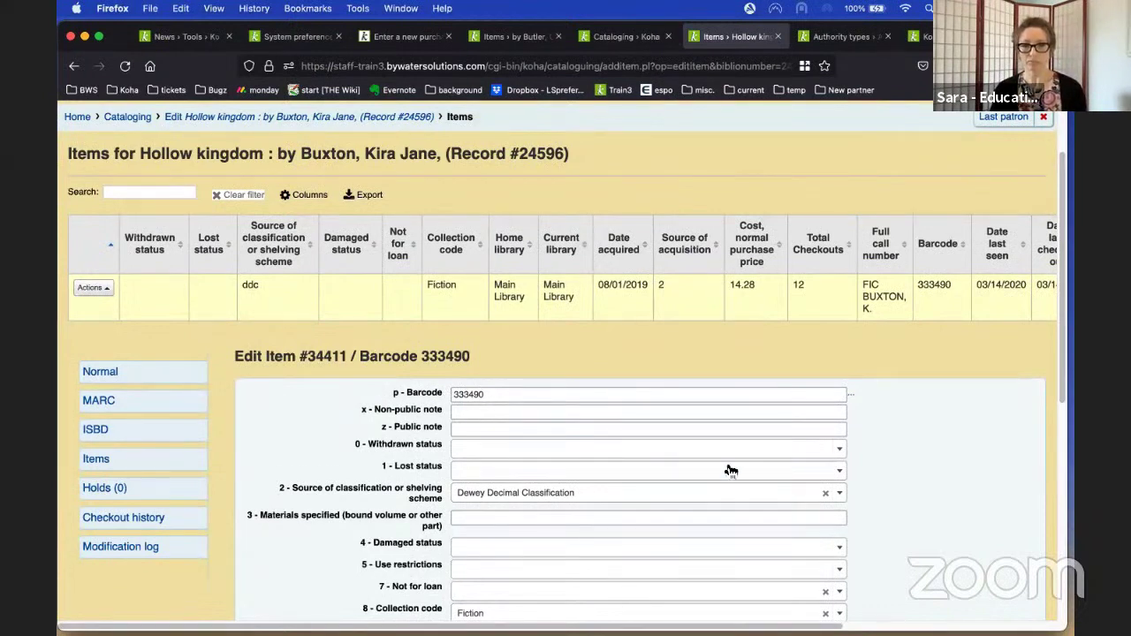
{"action": "left_click", "coordinate": [838, 413]}
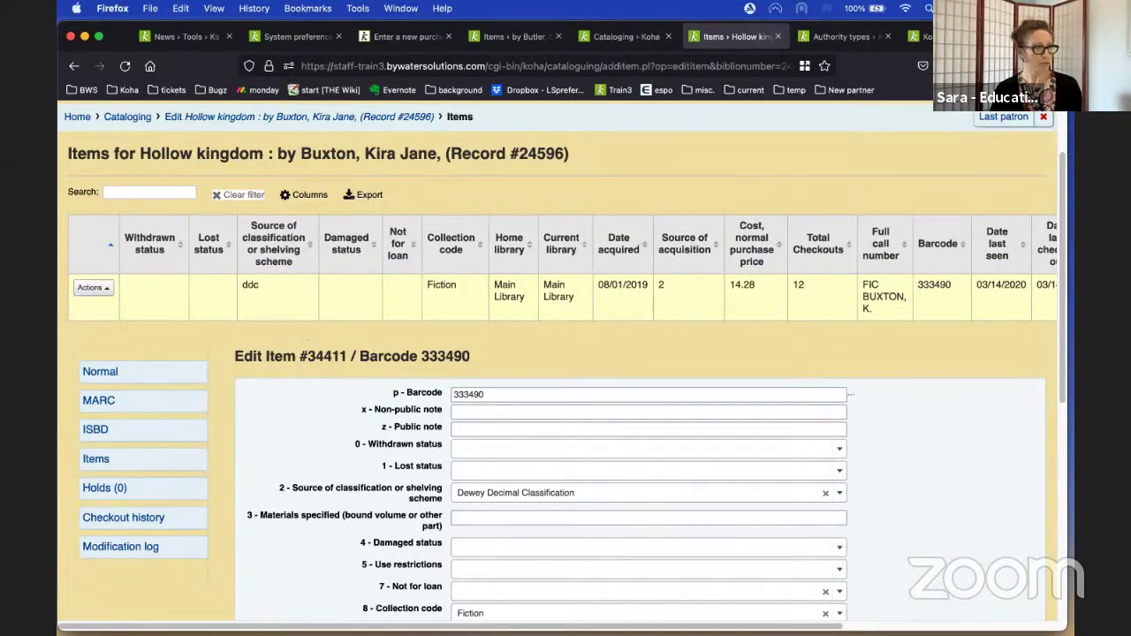
{"action": "scroll", "coordinate": [831, 265], "scroll_direction": "up", "scroll_amount": 2}
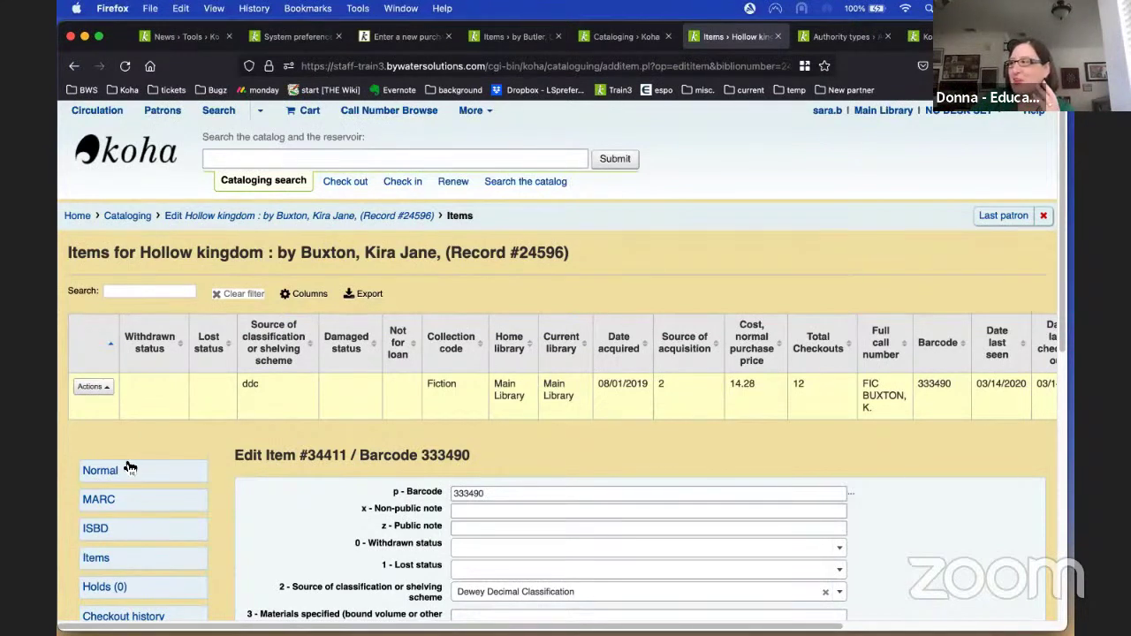
{"action": "scroll", "coordinate": [119, 478], "scroll_direction": "down", "scroll_amount": 1}
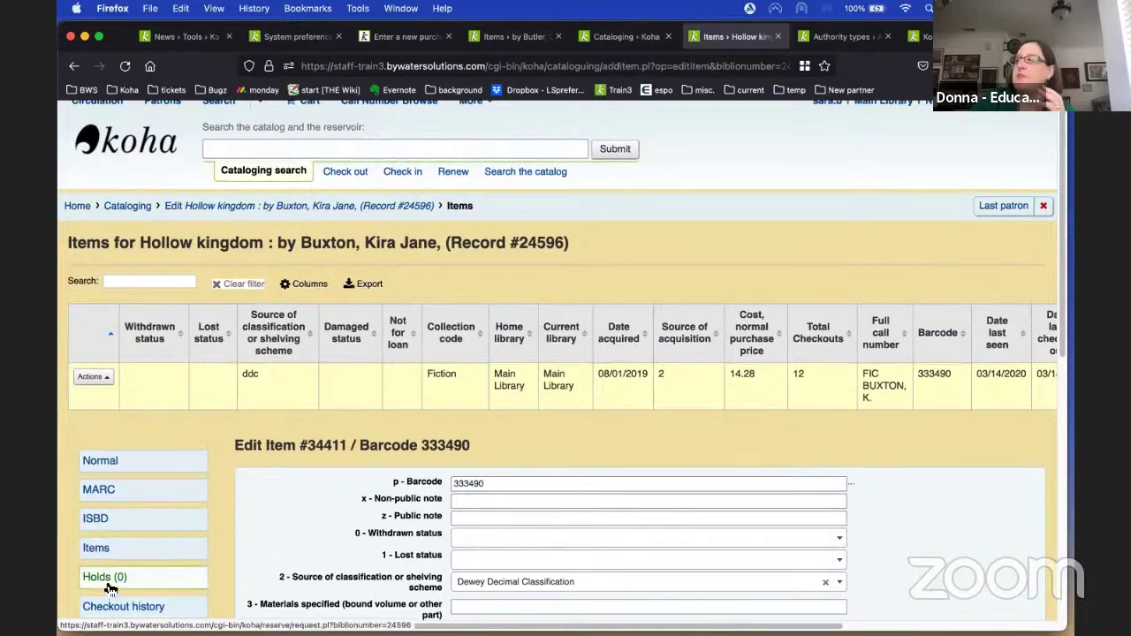
{"action": "left_click", "coordinate": [92, 555]}
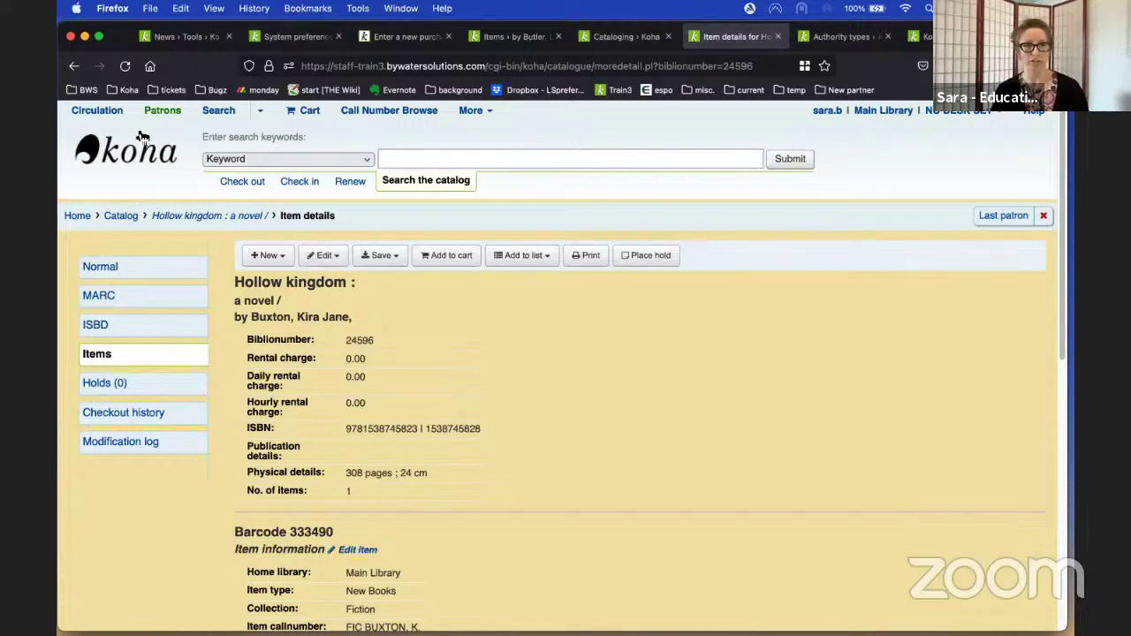
- View the MARC structure of the CHRON_TERM authority type, open tag 035 for editing, and cancel without changes
{"action": "left_click", "coordinate": [831, 38]}
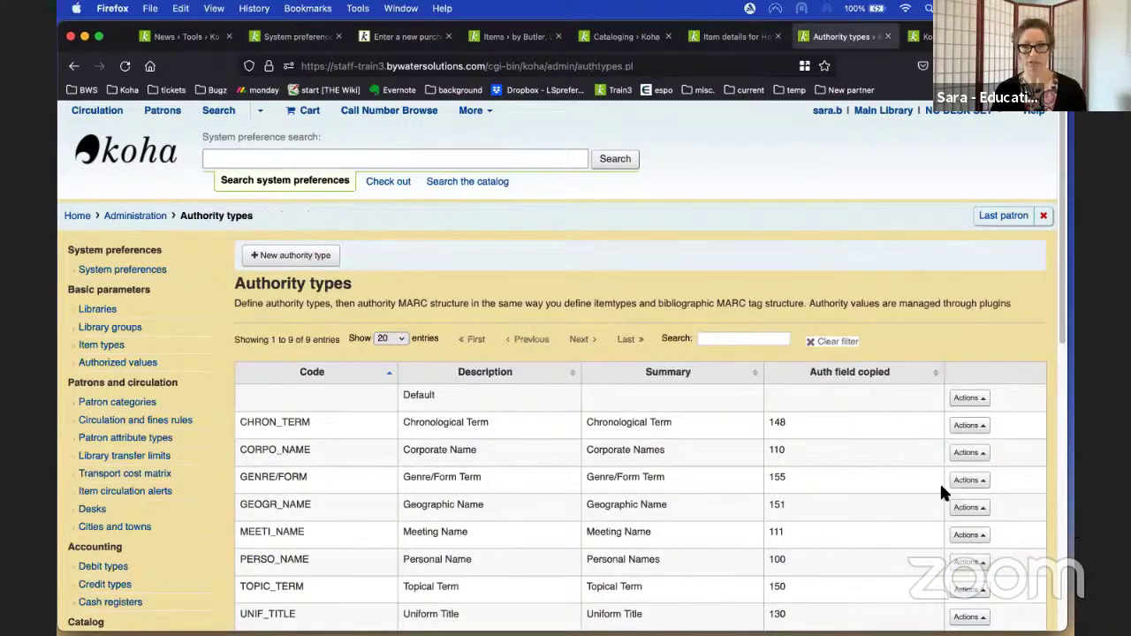
{"action": "left_click", "coordinate": [977, 427]}
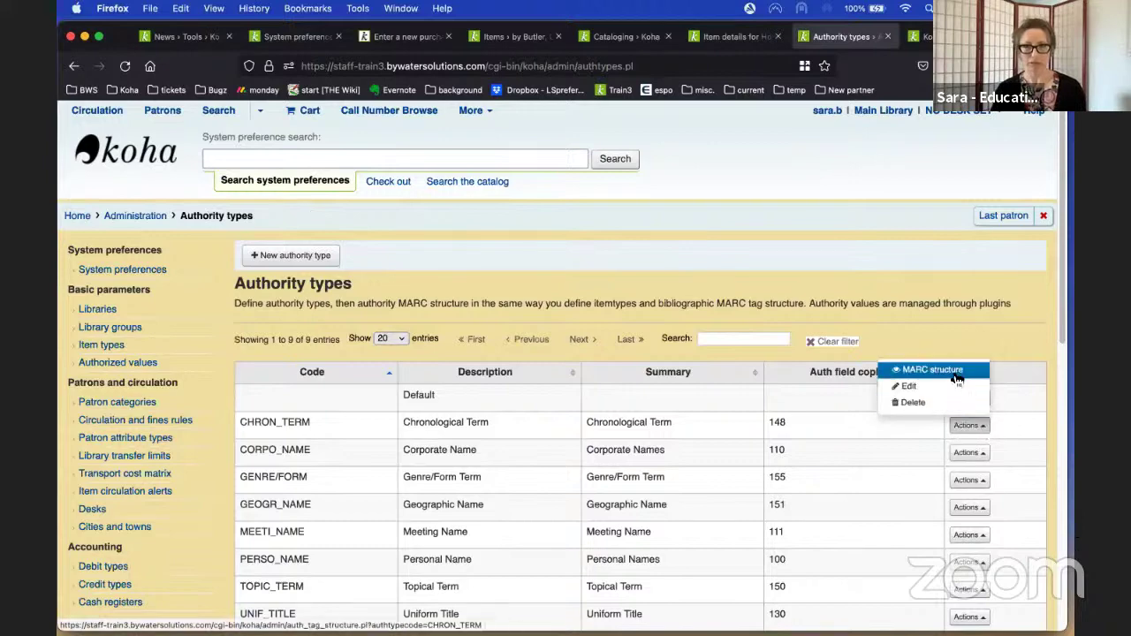
{"action": "left_click", "coordinate": [951, 372]}
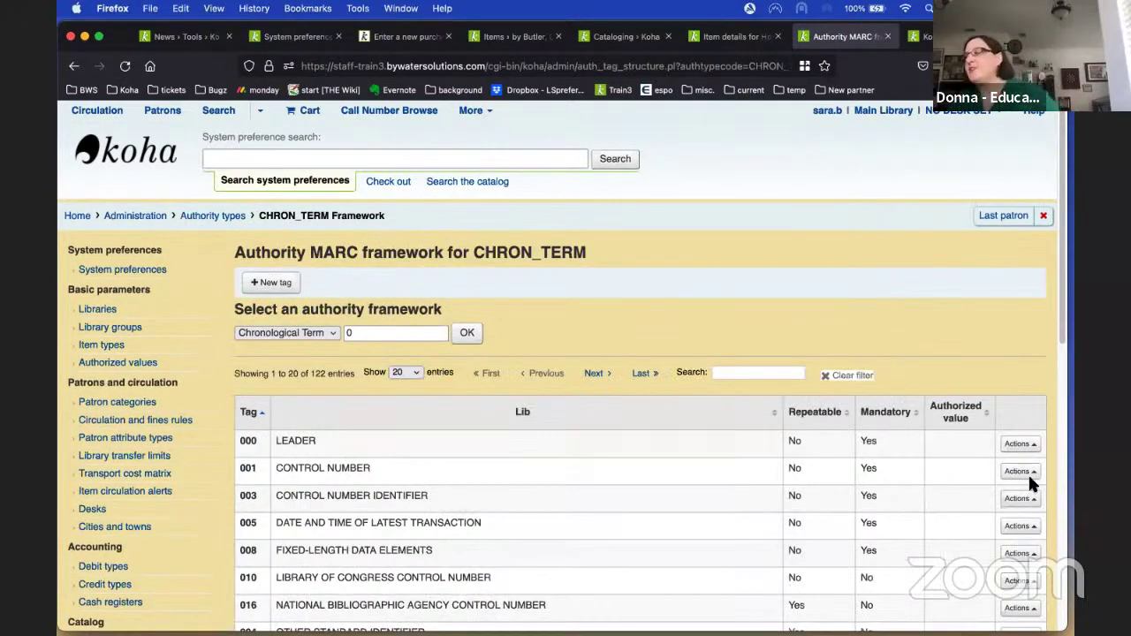
{"action": "scroll", "coordinate": [972, 495], "scroll_direction": "down", "scroll_amount": 4}
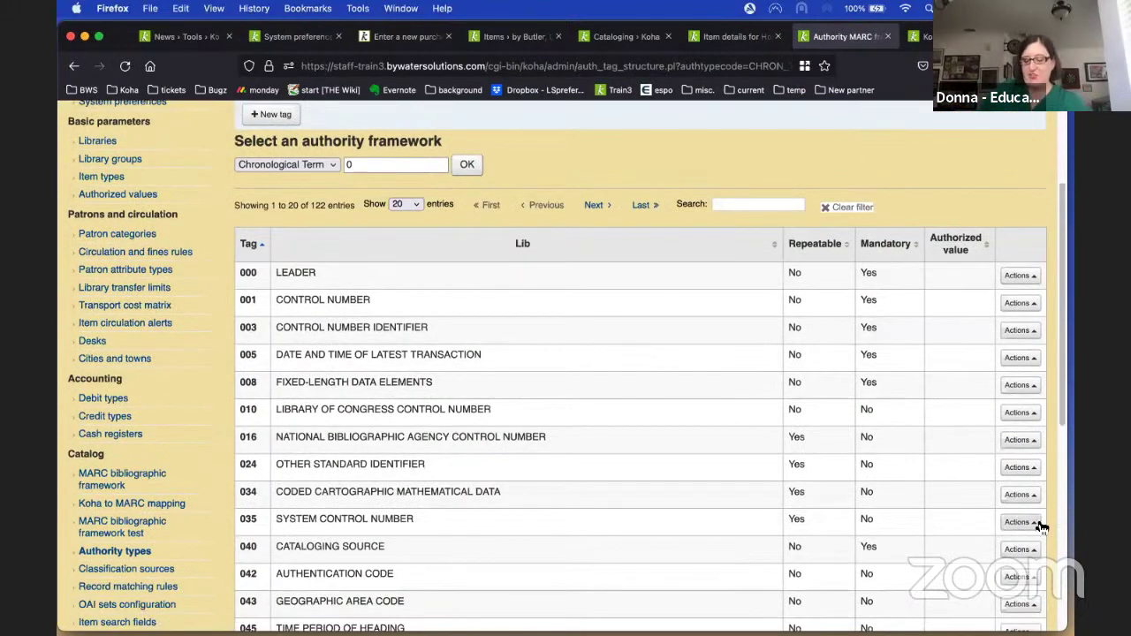
{"action": "left_click", "coordinate": [1024, 522]}
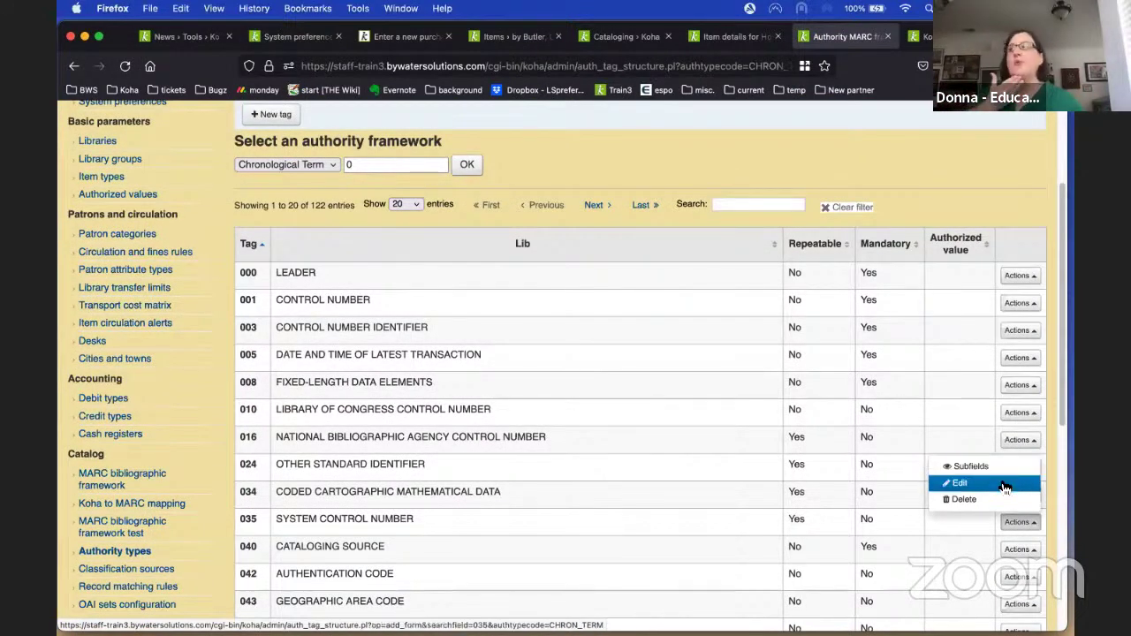
{"action": "left_click", "coordinate": [1005, 485]}
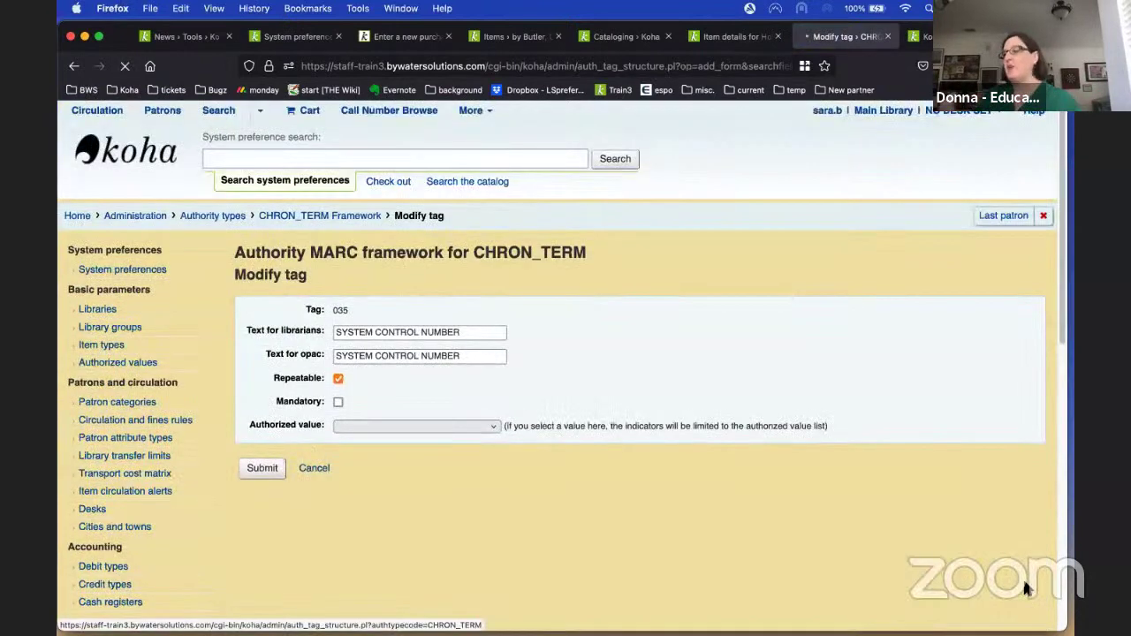
{"action": "left_click", "coordinate": [314, 468]}
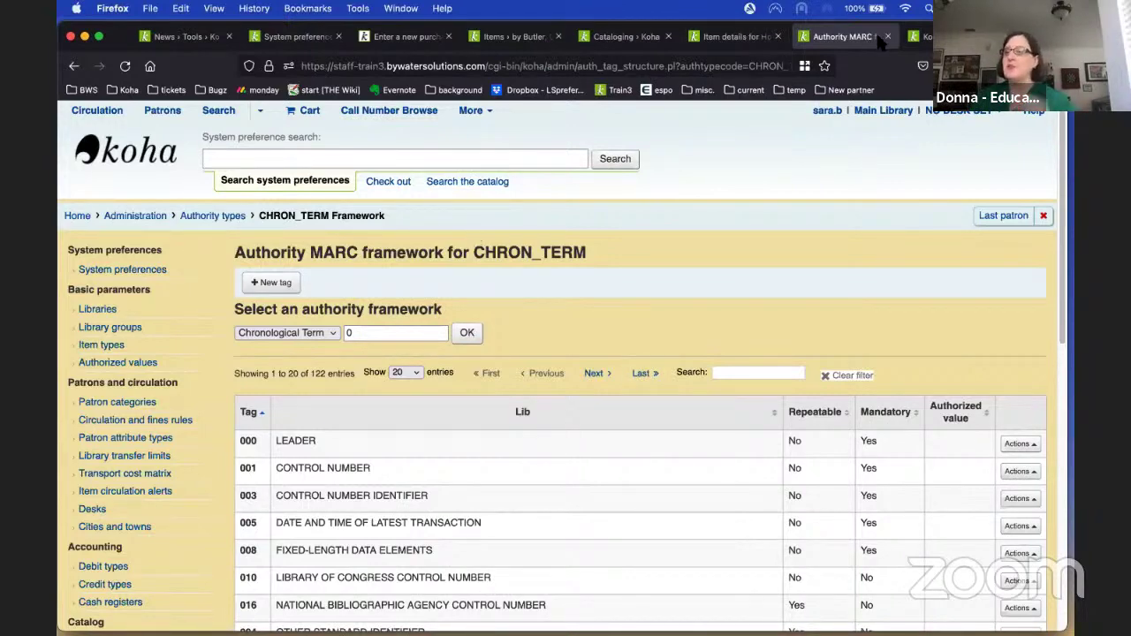
- Open the Inventory tool from the catalog tools, starting at the Koha home page
{"action": "left_click", "coordinate": [925, 36]}
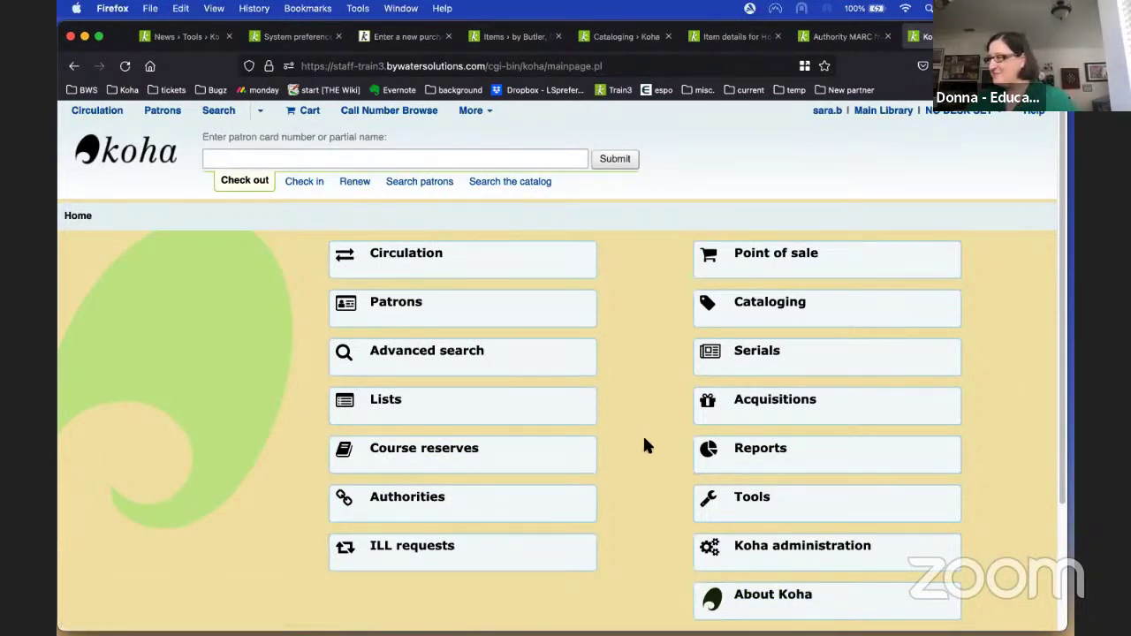
{"action": "scroll", "coordinate": [641, 372], "scroll_direction": "down", "scroll_amount": 1}
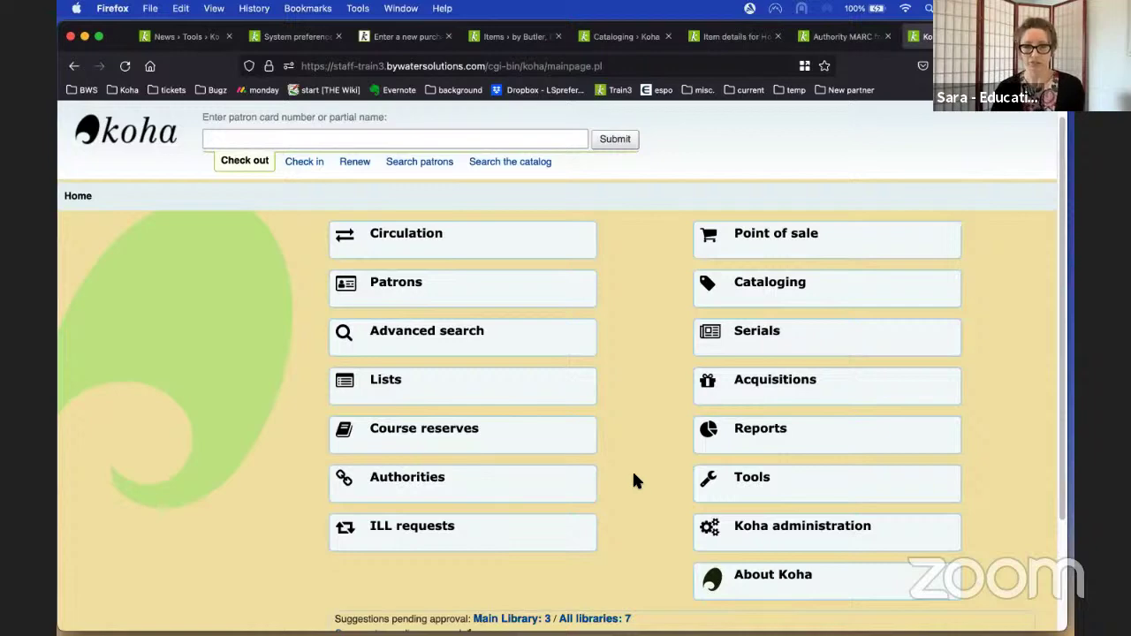
{"action": "left_click", "coordinate": [797, 491]}
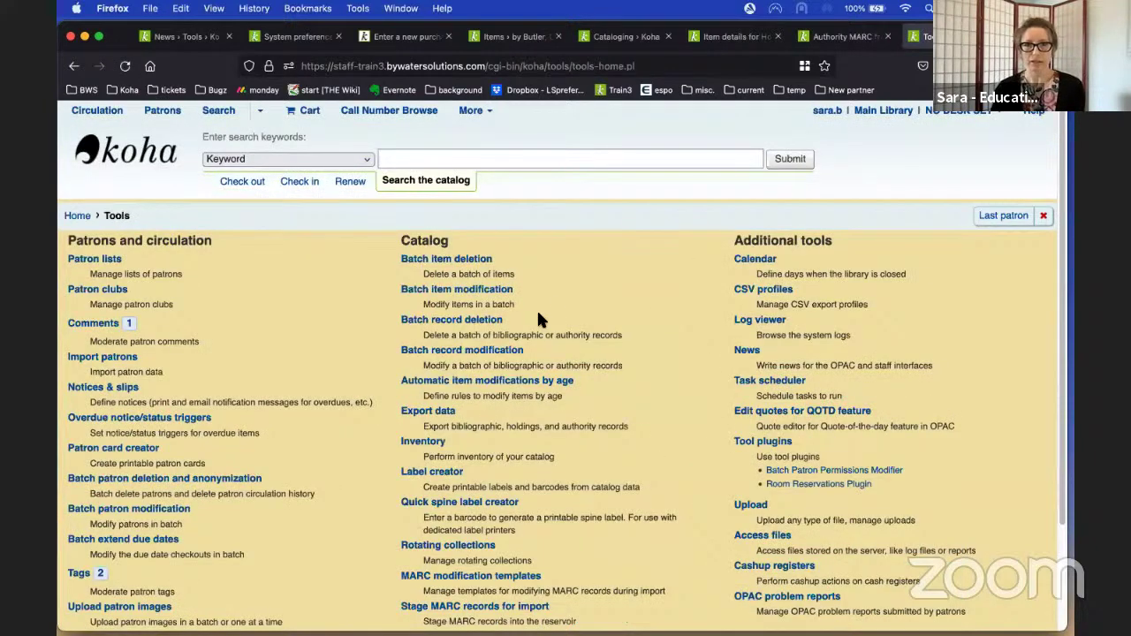
{"action": "left_click", "coordinate": [422, 441]}
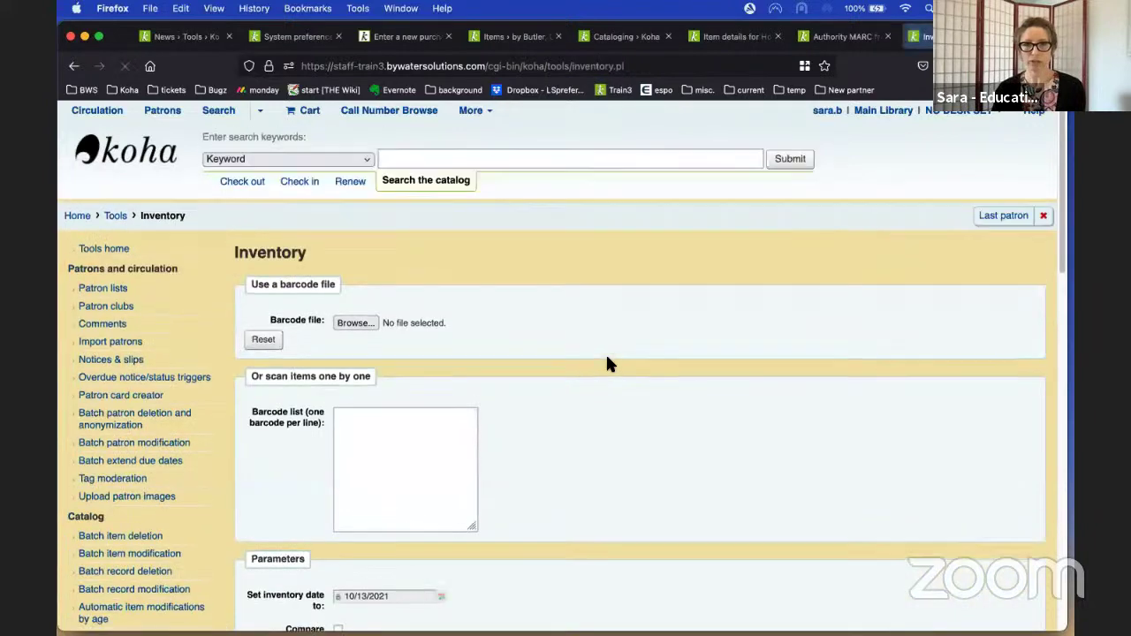
- Set the inventory's item location filters to current library and Main Library
{"action": "scroll", "coordinate": [652, 351], "scroll_direction": "down", "scroll_amount": 5}
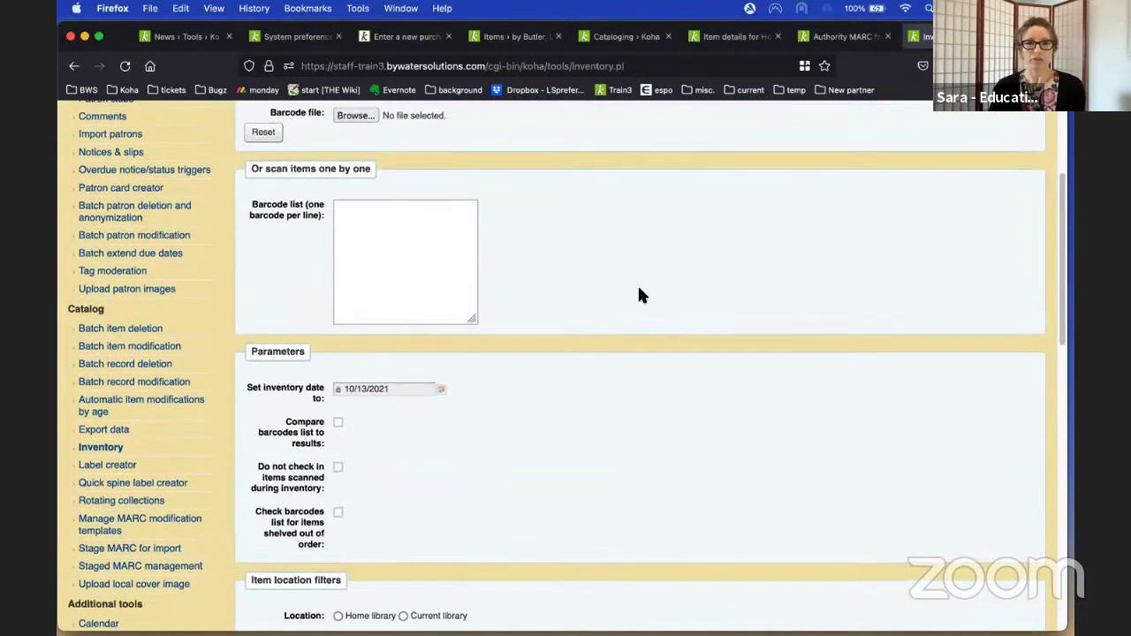
{"action": "scroll", "coordinate": [640, 288], "scroll_direction": "up", "scroll_amount": 5}
{"action": "scroll", "coordinate": [646, 261], "scroll_direction": "down", "scroll_amount": 5}
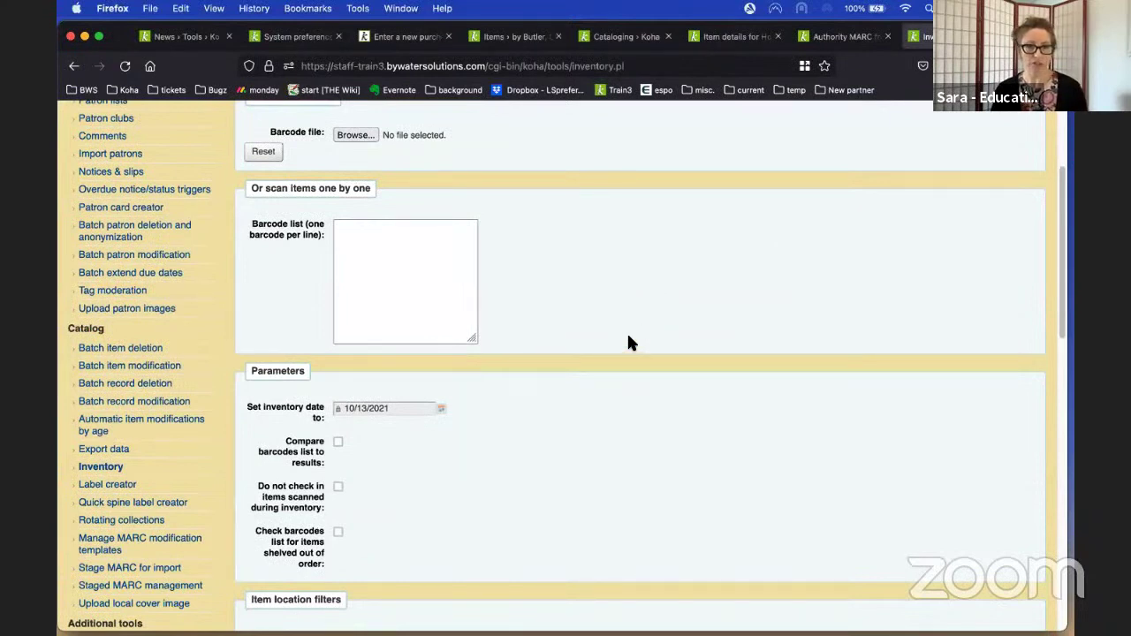
{"action": "scroll", "coordinate": [629, 341], "scroll_direction": "down", "scroll_amount": 1}
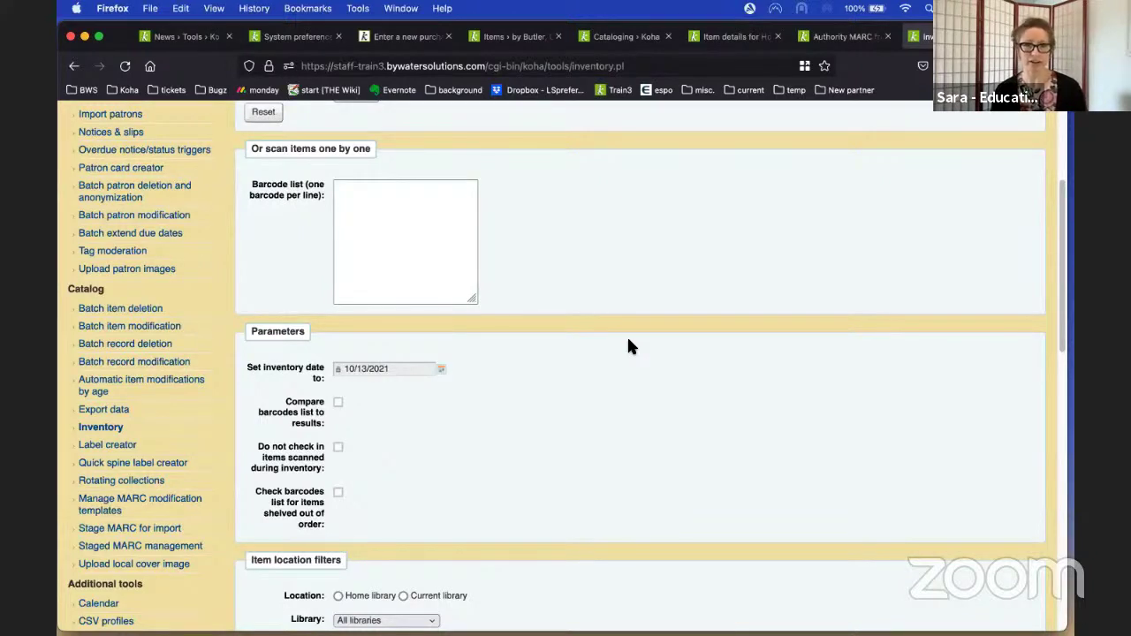
{"action": "scroll", "coordinate": [648, 362], "scroll_direction": "down", "scroll_amount": 3}
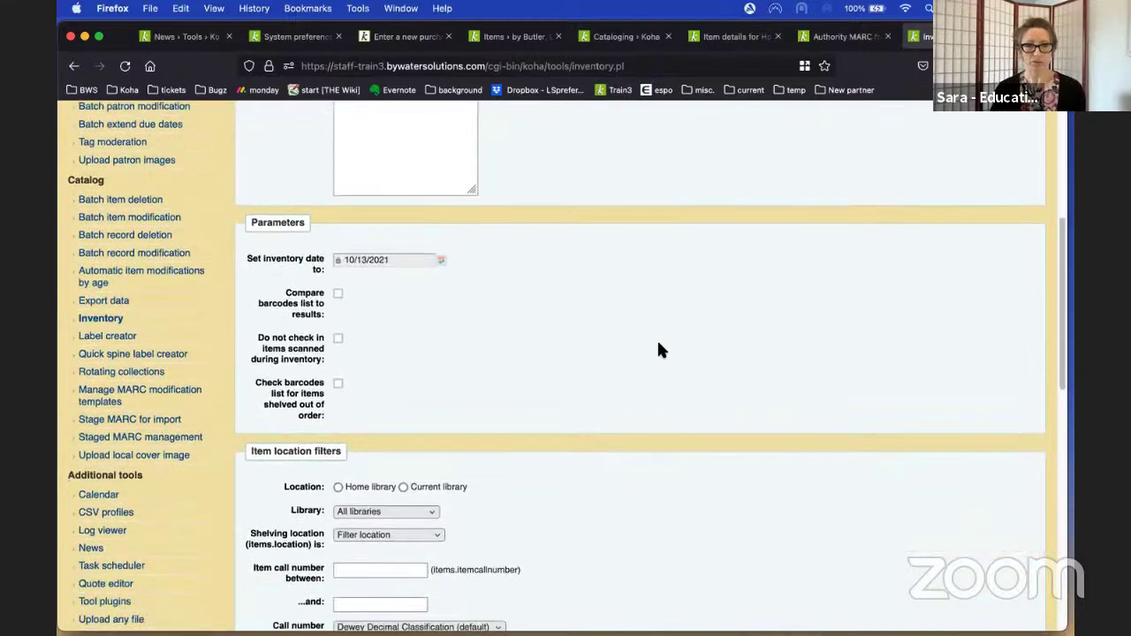
{"action": "scroll", "coordinate": [658, 350], "scroll_direction": "down", "scroll_amount": 3}
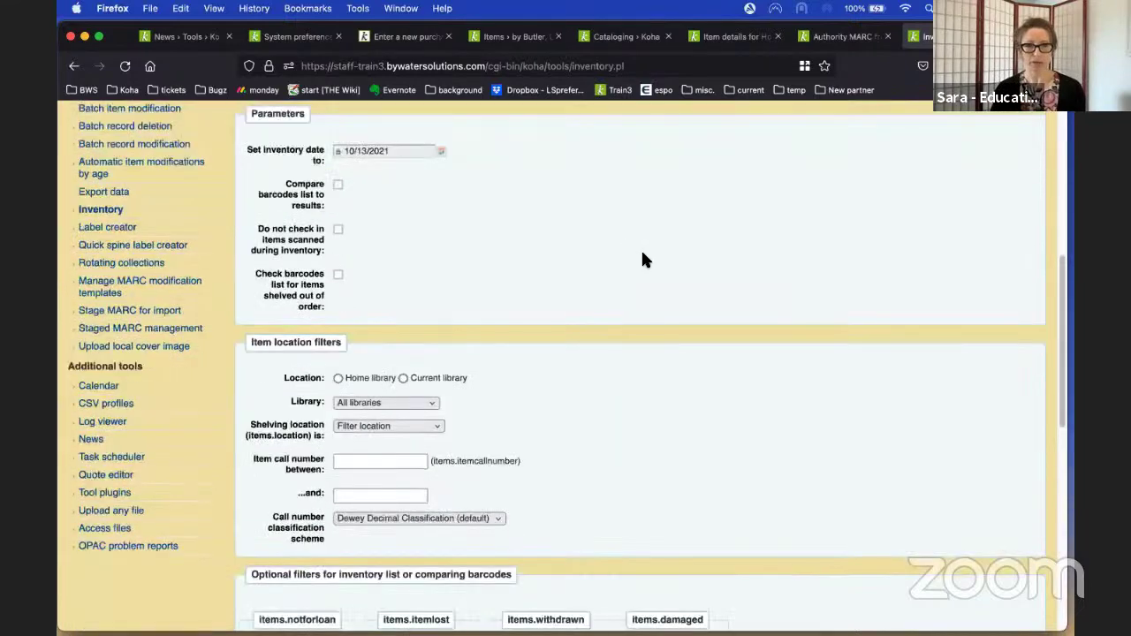
{"action": "left_click", "coordinate": [403, 379]}
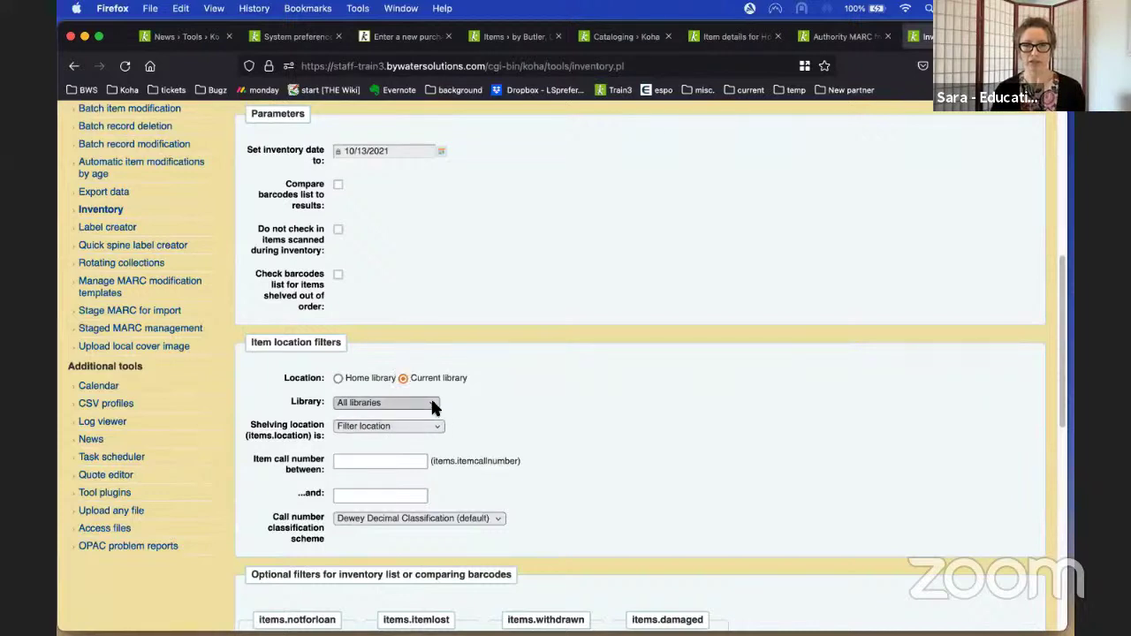
{"action": "left_click", "coordinate": [432, 405]}
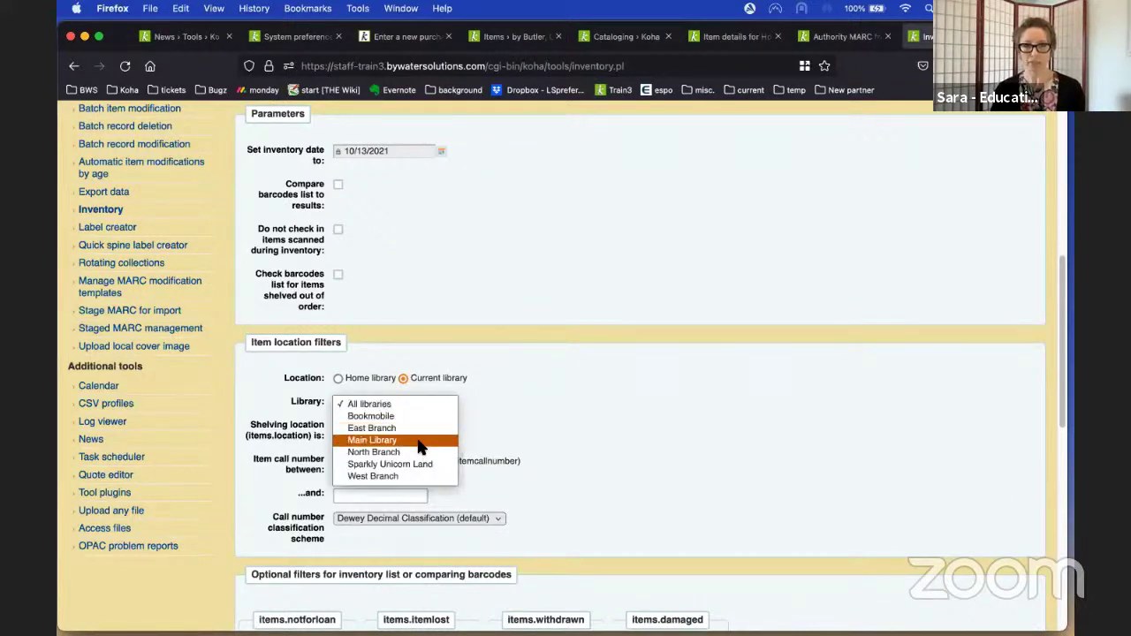
{"action": "left_click", "coordinate": [418, 446]}
- Limit the inventory to the Adult shelving location and the Audio Book item type
{"action": "scroll", "coordinate": [667, 296], "scroll_direction": "down", "scroll_amount": 1}
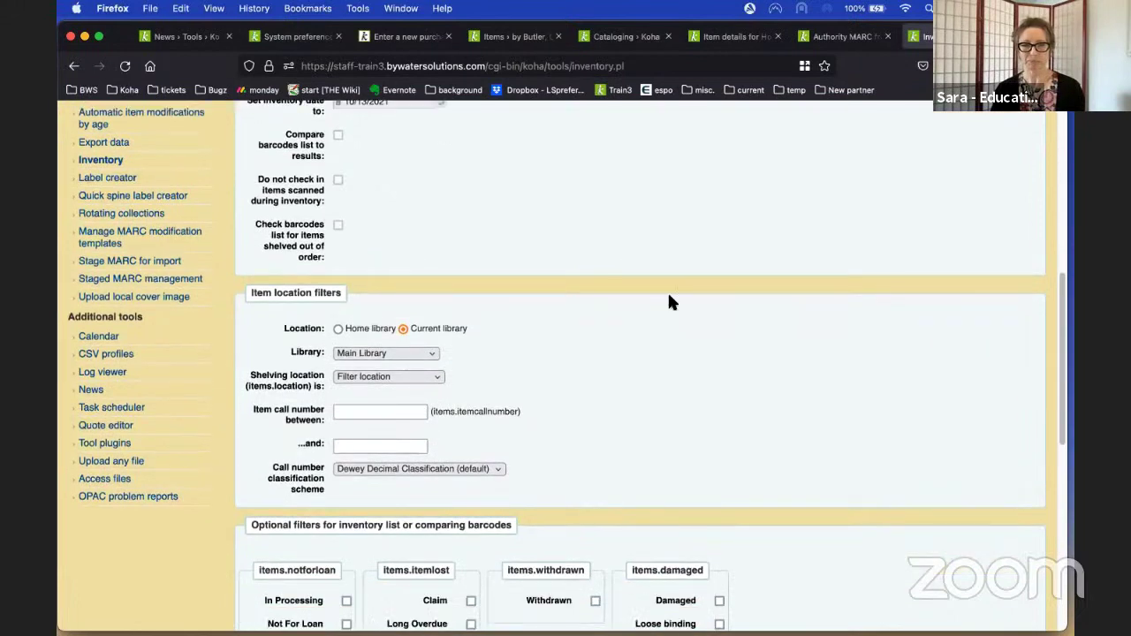
{"action": "scroll", "coordinate": [773, 410], "scroll_direction": "down", "scroll_amount": 2}
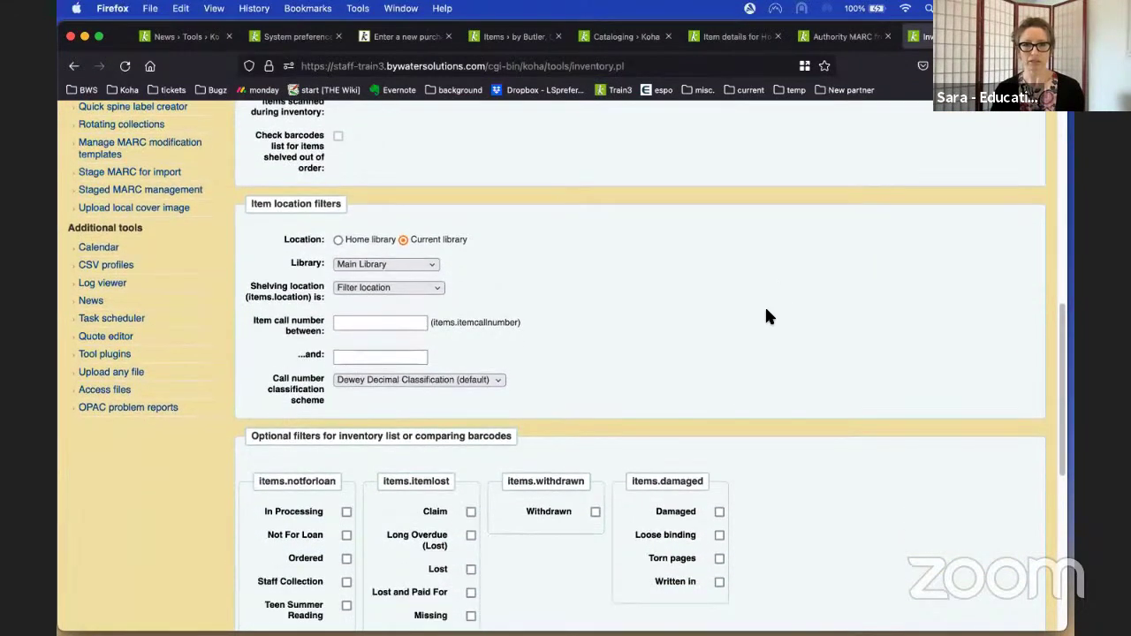
{"action": "left_click", "coordinate": [429, 307]}
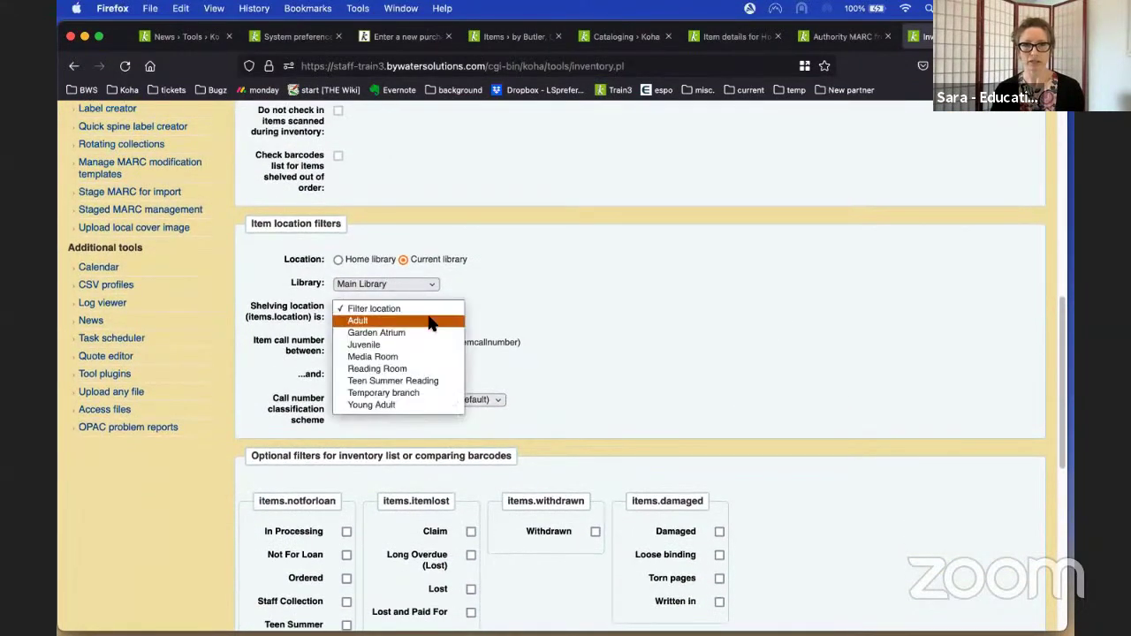
{"action": "key", "text": "Return"}
{"action": "scroll", "coordinate": [720, 296], "scroll_direction": "down", "scroll_amount": 5}
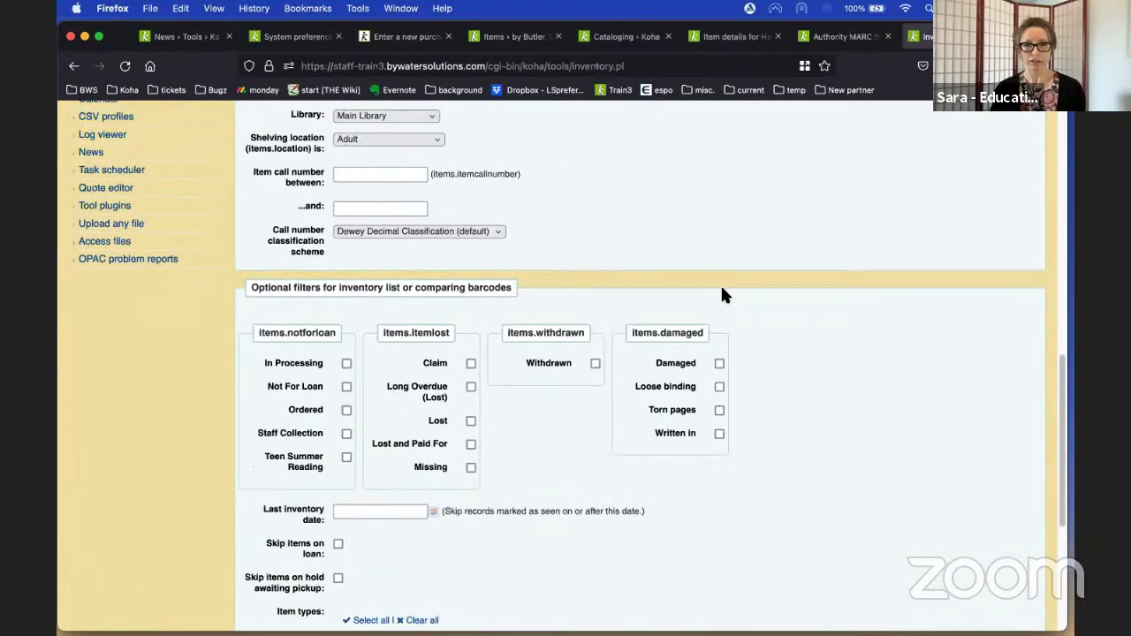
{"action": "scroll", "coordinate": [779, 293], "scroll_direction": "down", "scroll_amount": 6}
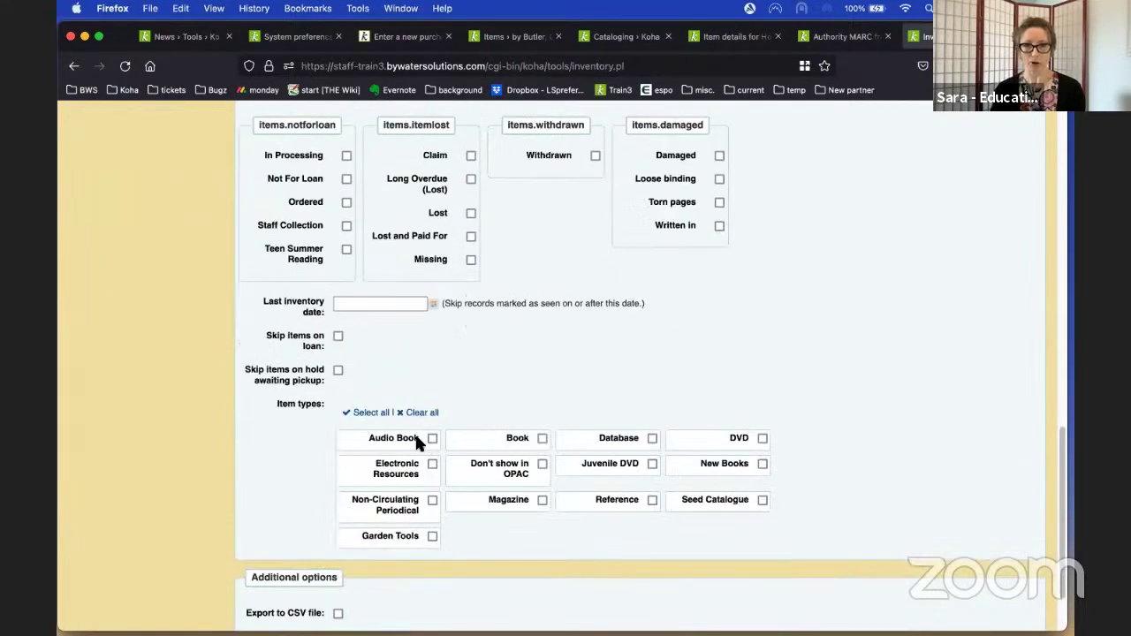
{"action": "left_click", "coordinate": [432, 439]}
- Set the inventory to skip items on loan and items on hold awaiting pickup
{"action": "scroll", "coordinate": [875, 366], "scroll_direction": "up", "scroll_amount": 8}
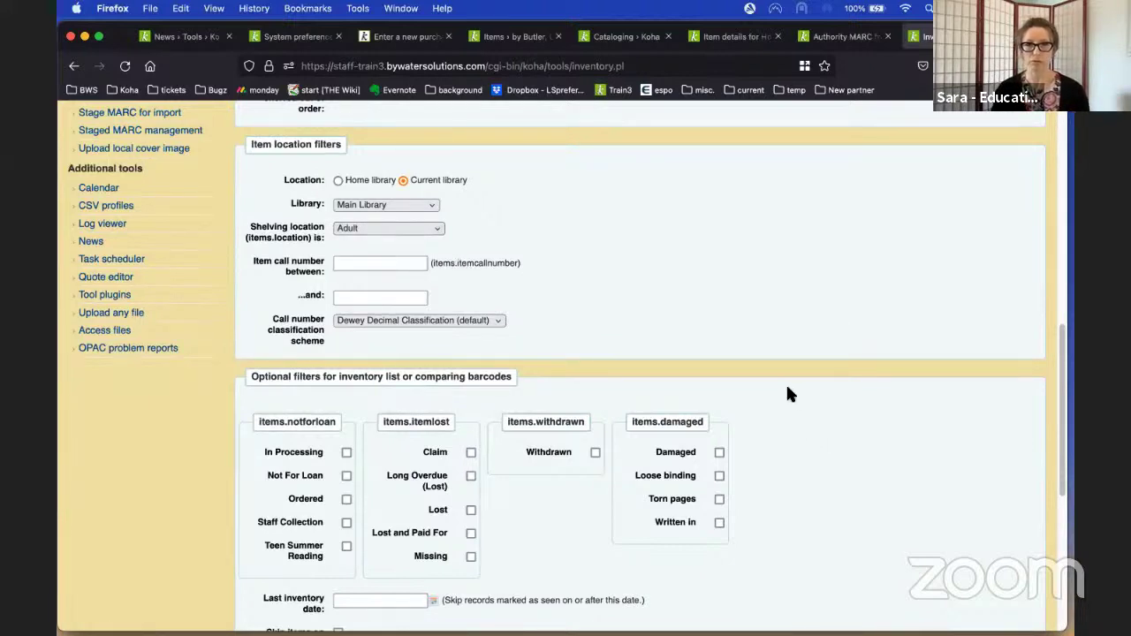
{"action": "scroll", "coordinate": [801, 345], "scroll_direction": "down", "scroll_amount": 2}
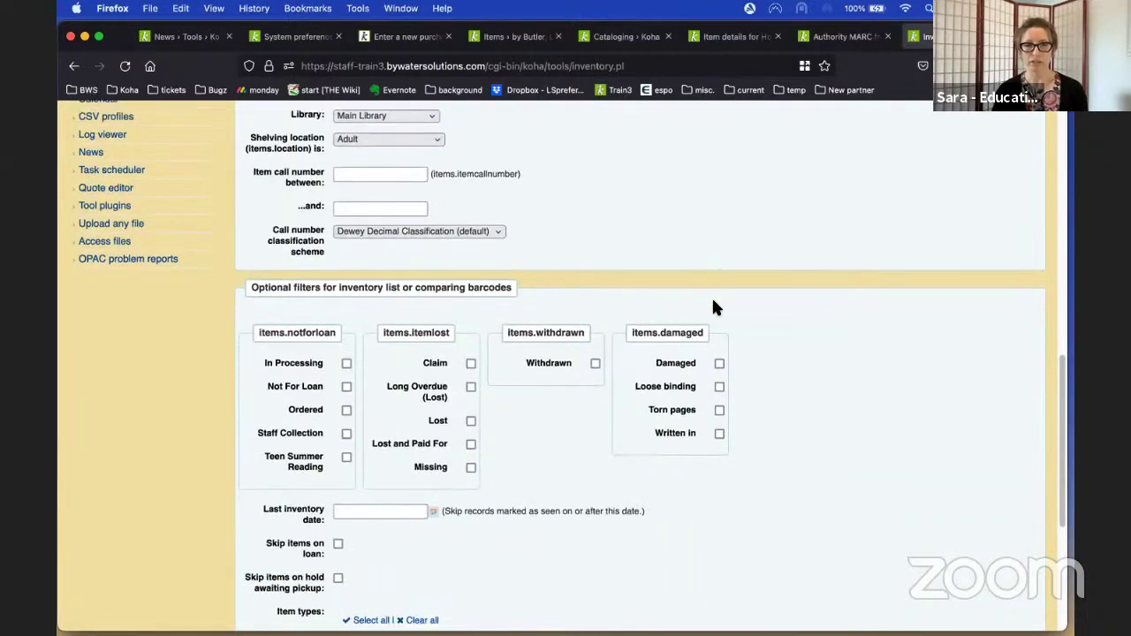
{"action": "scroll", "coordinate": [714, 307], "scroll_direction": "up", "scroll_amount": 1}
{"action": "scroll", "coordinate": [782, 306], "scroll_direction": "down", "scroll_amount": 7}
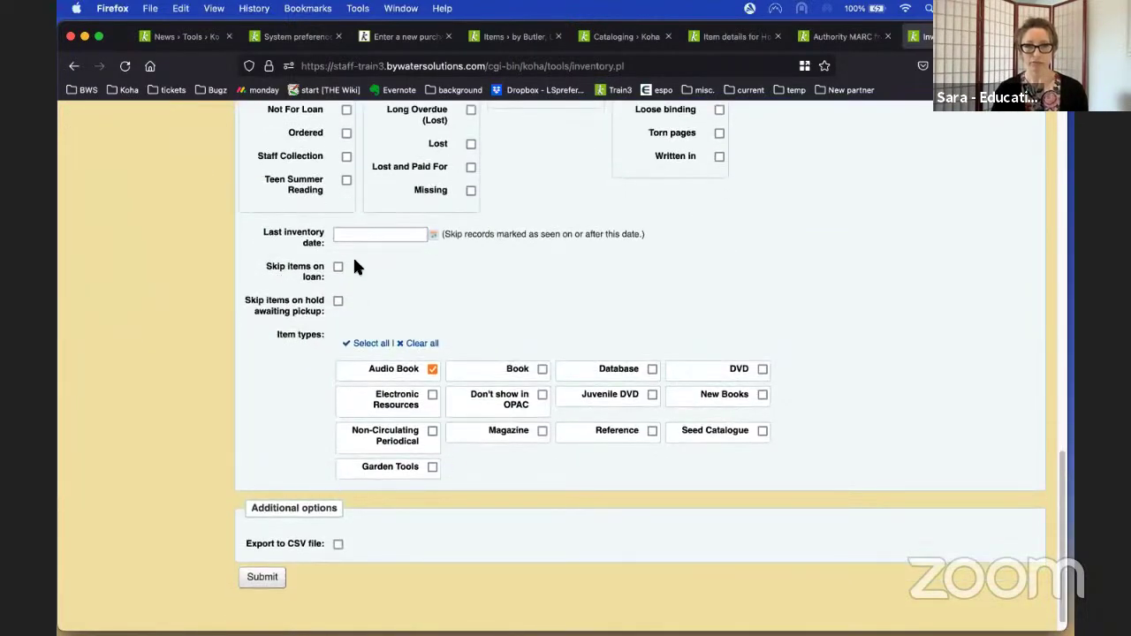
{"action": "left_click", "coordinate": [337, 301]}
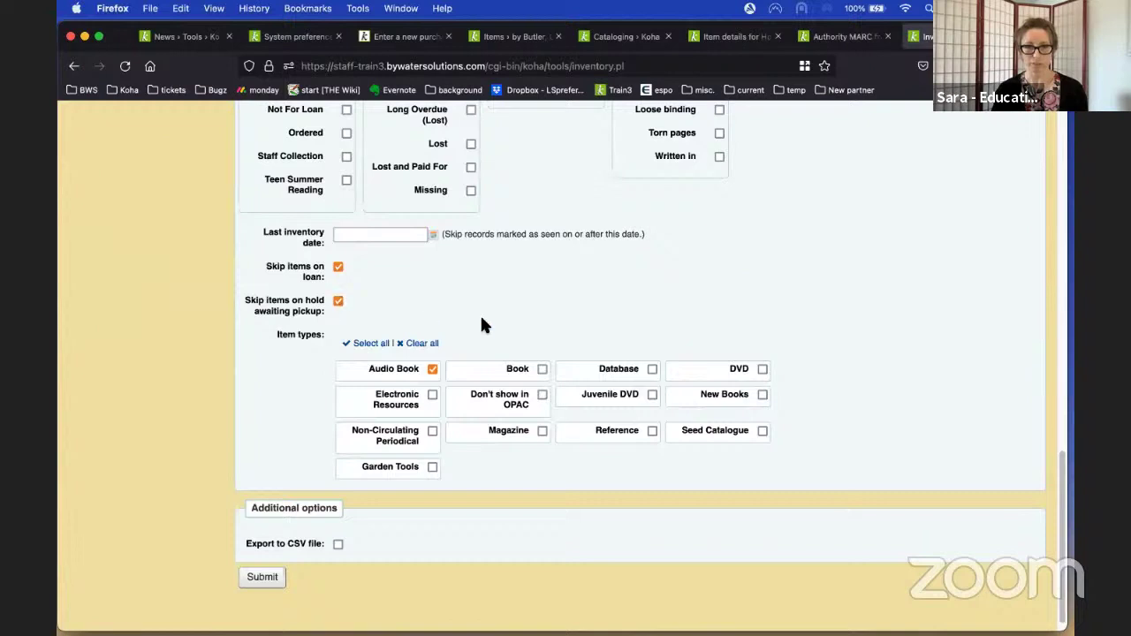
- Submit the inventory form to generate the item list, and return to the form
{"action": "left_click", "coordinate": [262, 578]}
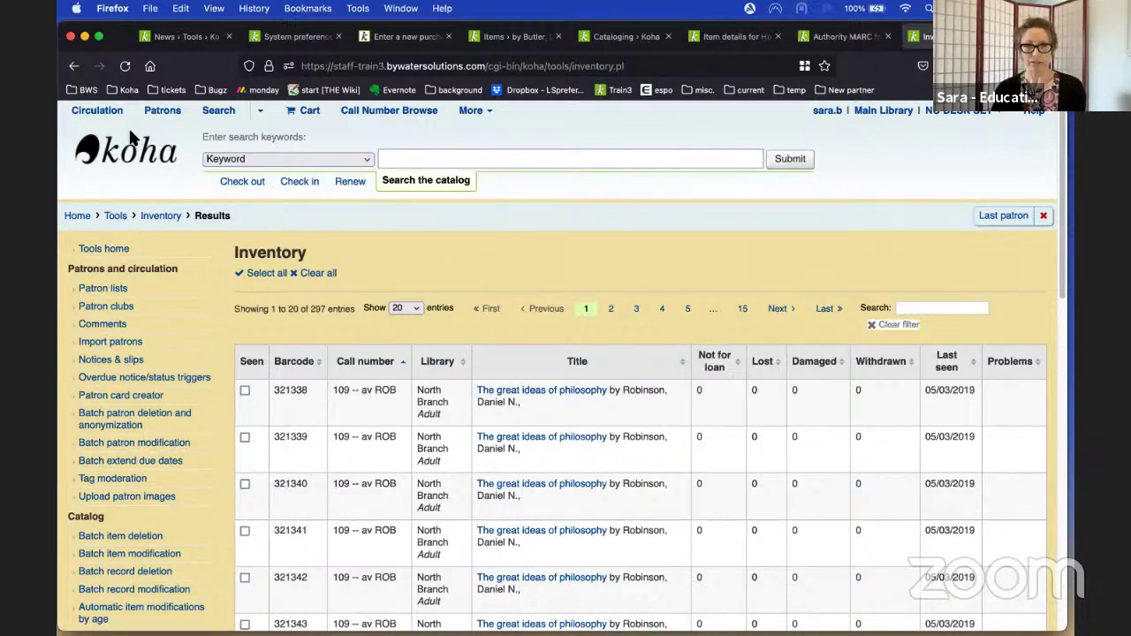
{"action": "left_click", "coordinate": [74, 66]}
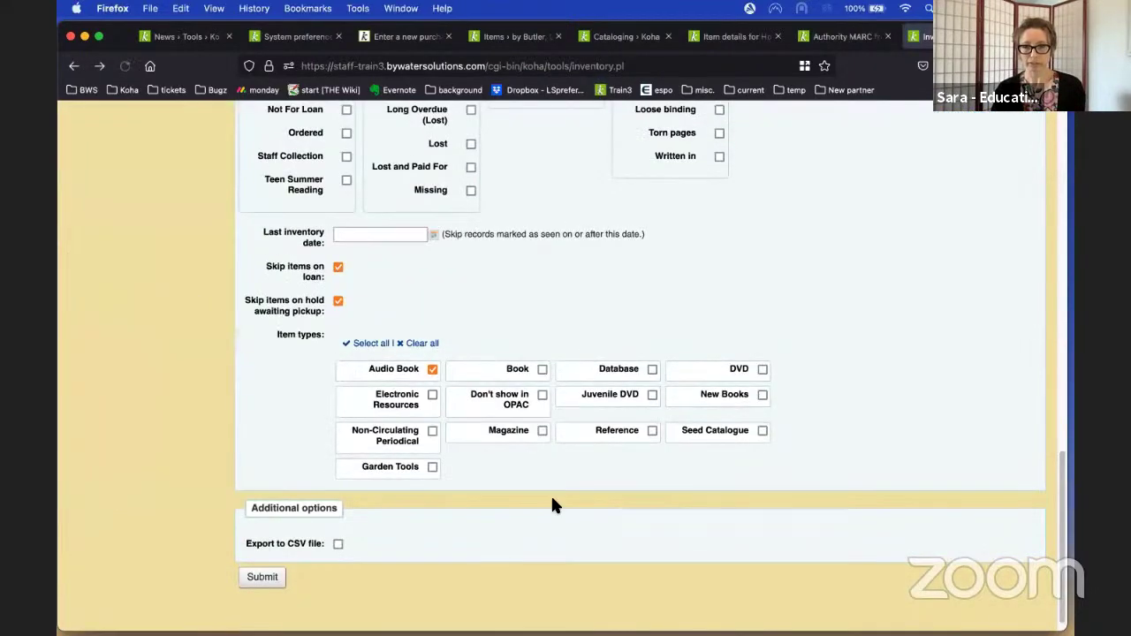
{"action": "scroll", "coordinate": [887, 452], "scroll_direction": "up", "scroll_amount": 3}
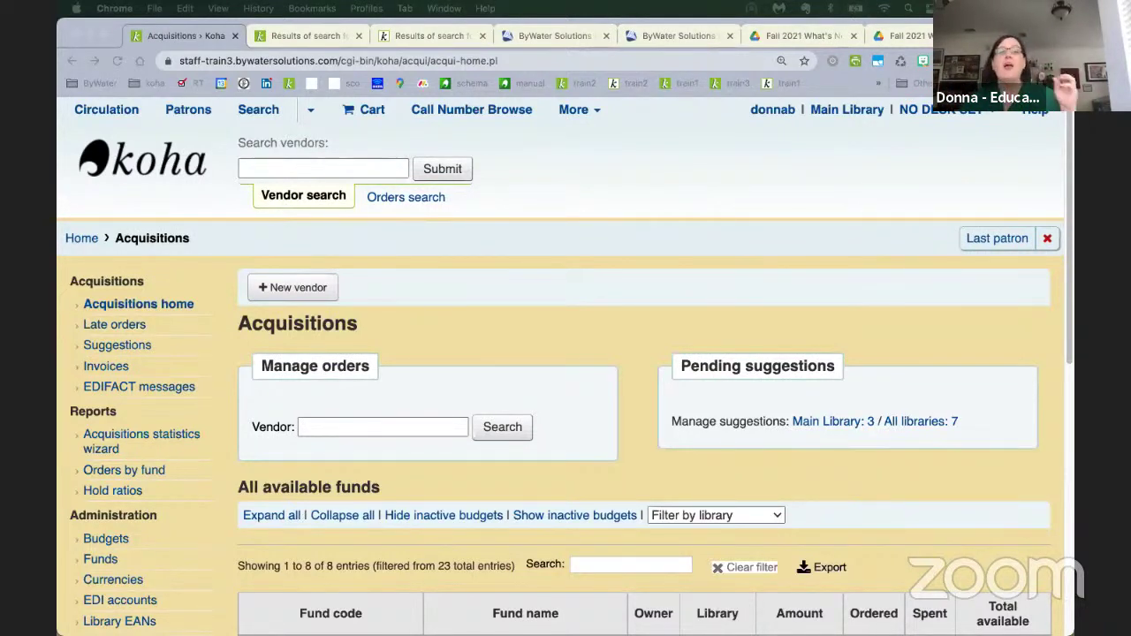
- Look over the available funds on the Acquisitions home page and open the Orders by fund report
{"action": "scroll", "coordinate": [611, 331], "scroll_direction": "down", "scroll_amount": 5}
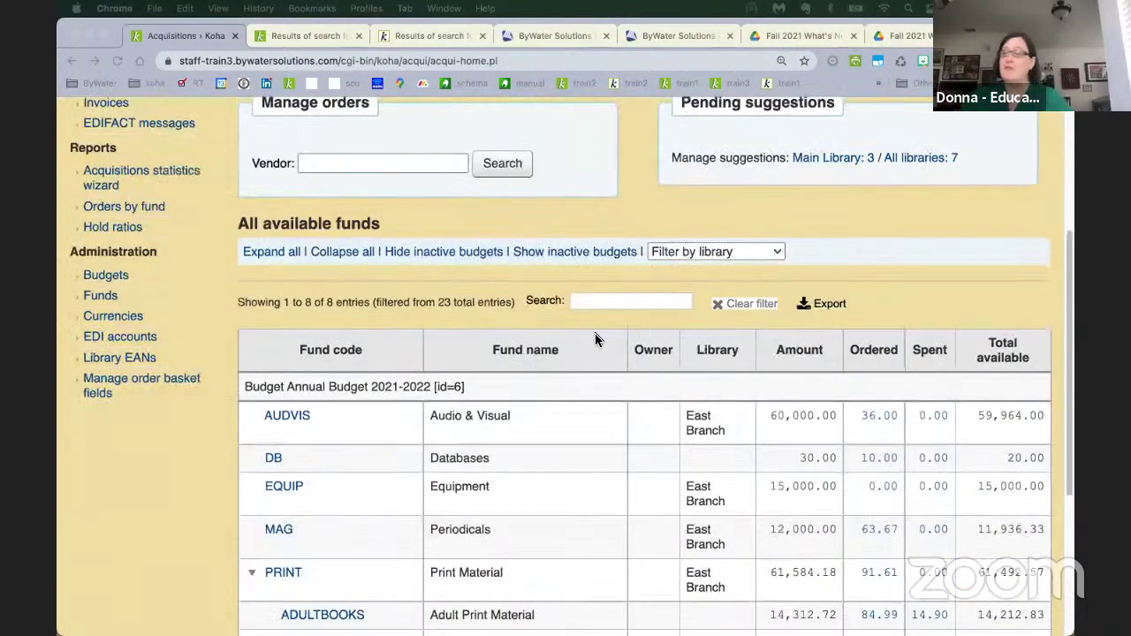
{"action": "scroll", "coordinate": [584, 340], "scroll_direction": "up", "scroll_amount": 2}
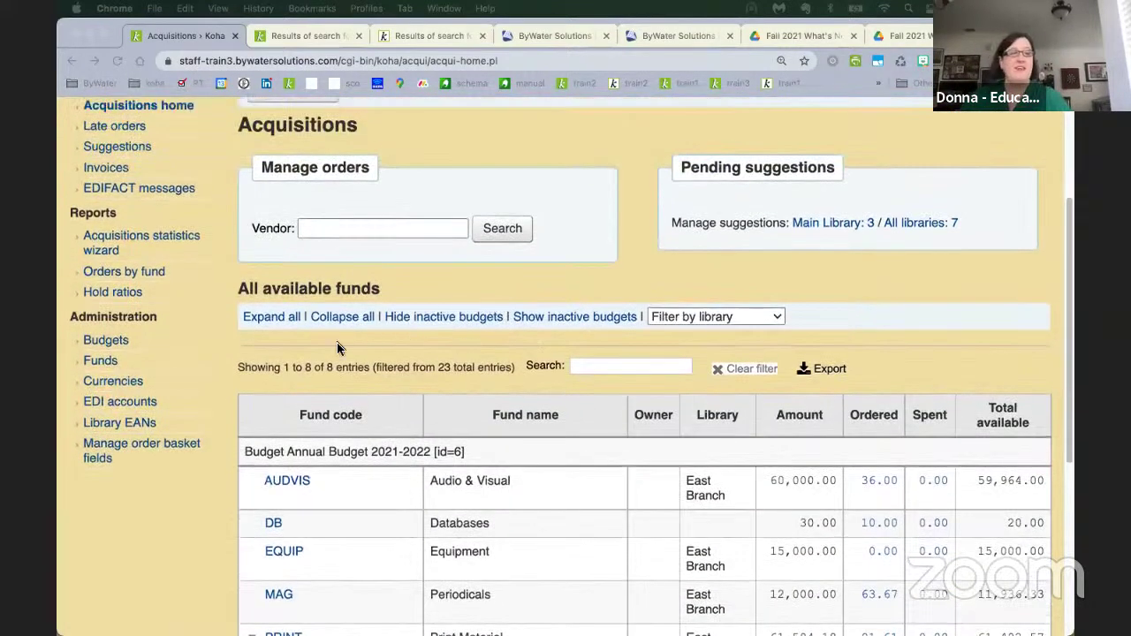
{"action": "left_click", "coordinate": [110, 271]}
{"action": "left_click", "coordinate": [121, 276]}
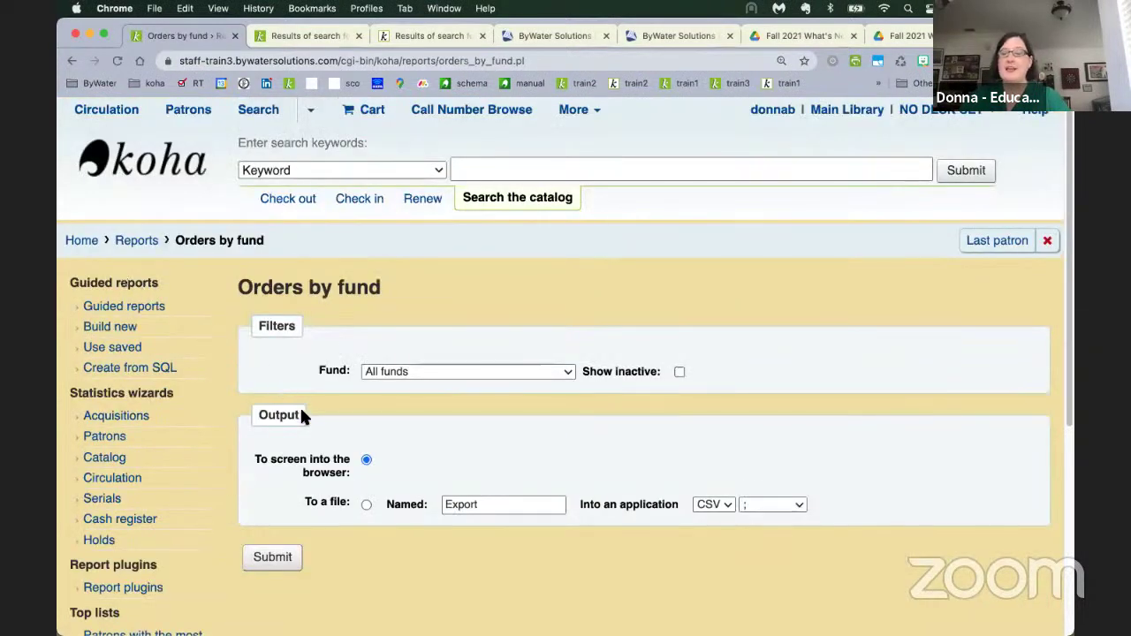
- Run the Orders by fund report for all funds with output to the browser, and look through the results
{"action": "scroll", "coordinate": [303, 414], "scroll_direction": "down", "scroll_amount": 2}
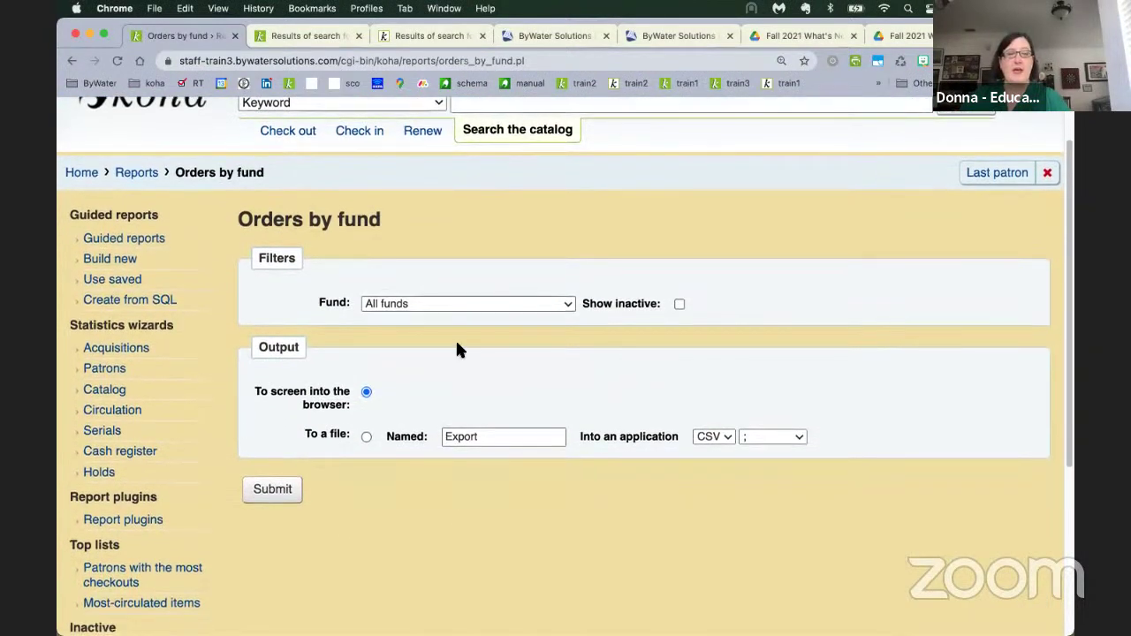
{"action": "left_click", "coordinate": [279, 490]}
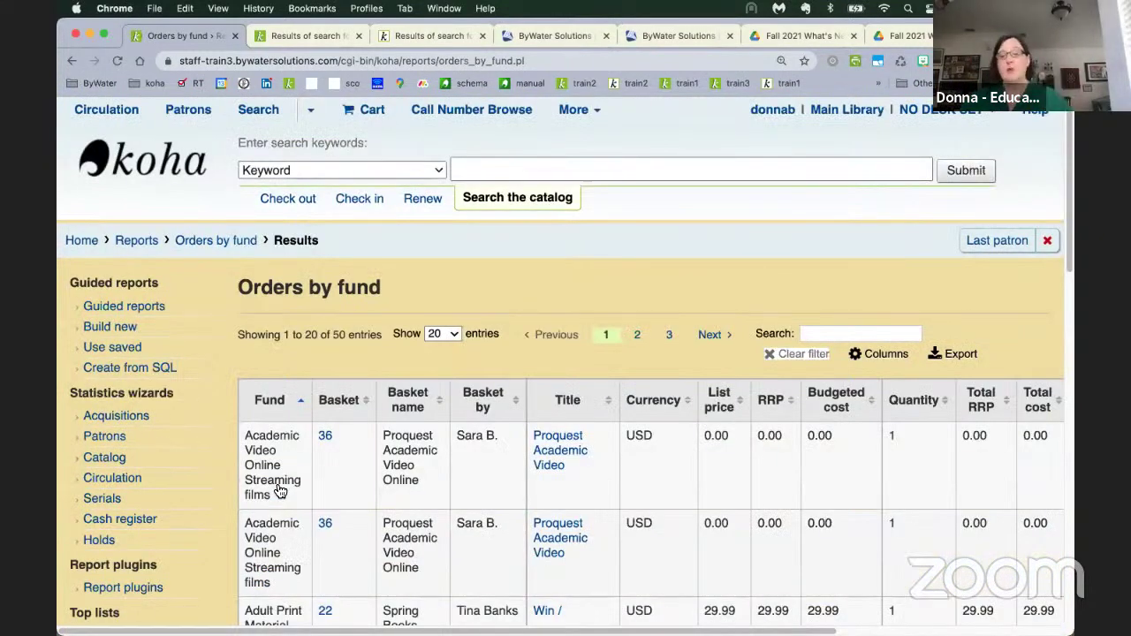
{"action": "scroll", "coordinate": [274, 482], "scroll_direction": "down", "scroll_amount": 3}
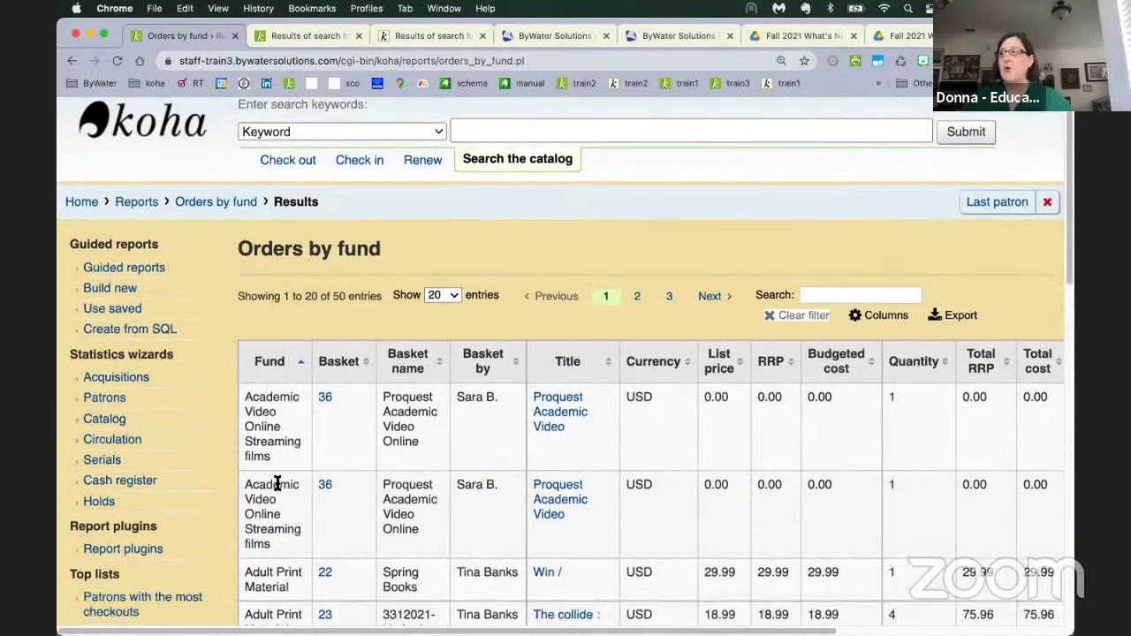
{"action": "scroll", "coordinate": [265, 480], "scroll_direction": "down", "scroll_amount": 3}
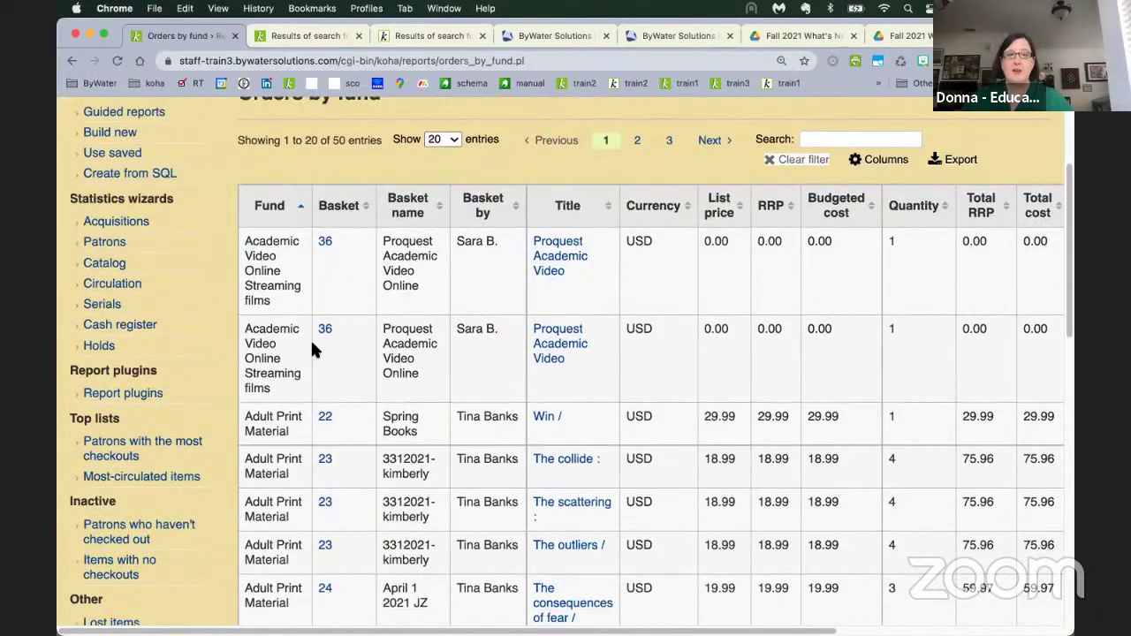
{"action": "scroll", "coordinate": [575, 393], "scroll_direction": "up", "scroll_amount": 6}
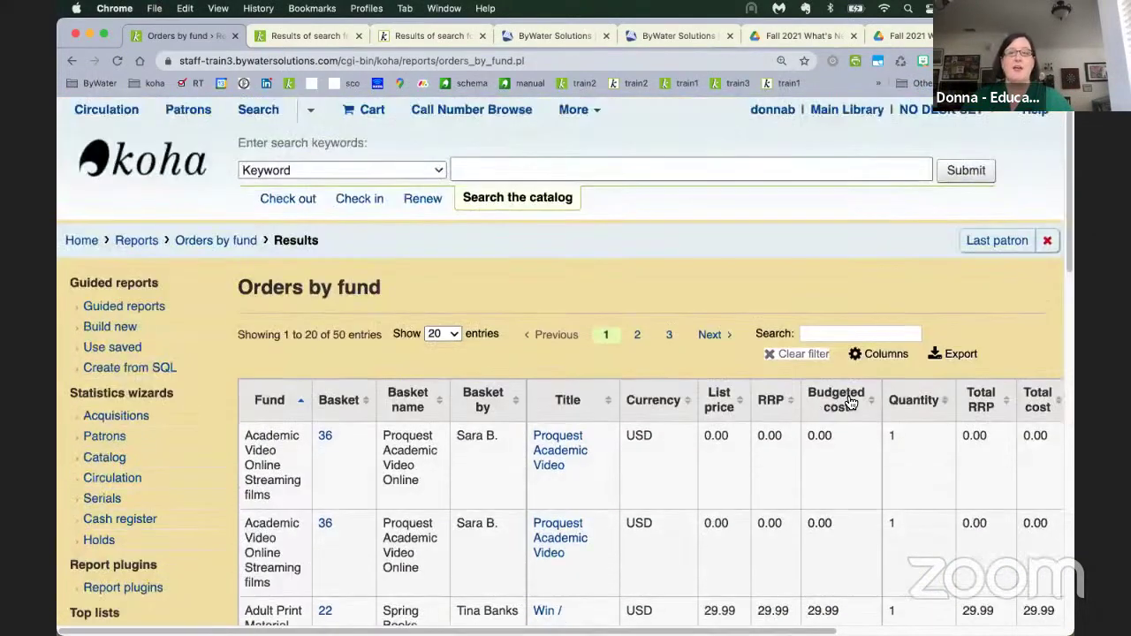
- View the column and export options of the Orders by fund results, and close them without exporting
{"action": "left_click", "coordinate": [874, 355]}
{"action": "left_click", "coordinate": [938, 354]}
{"action": "left_click", "coordinate": [938, 354]}
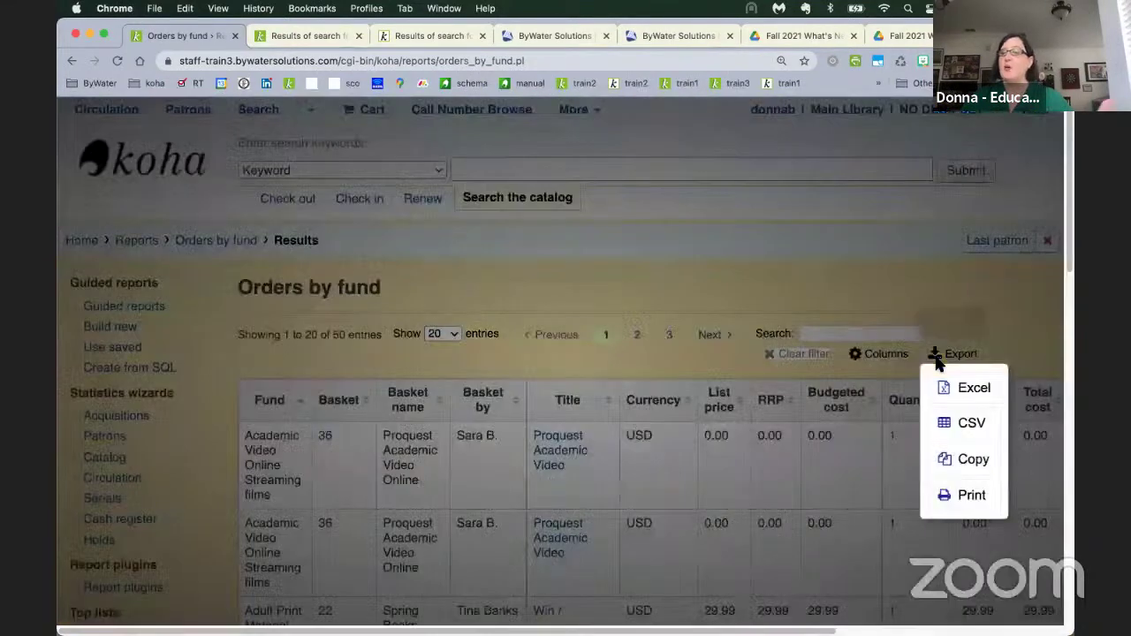
{"action": "left_click", "coordinate": [543, 292]}
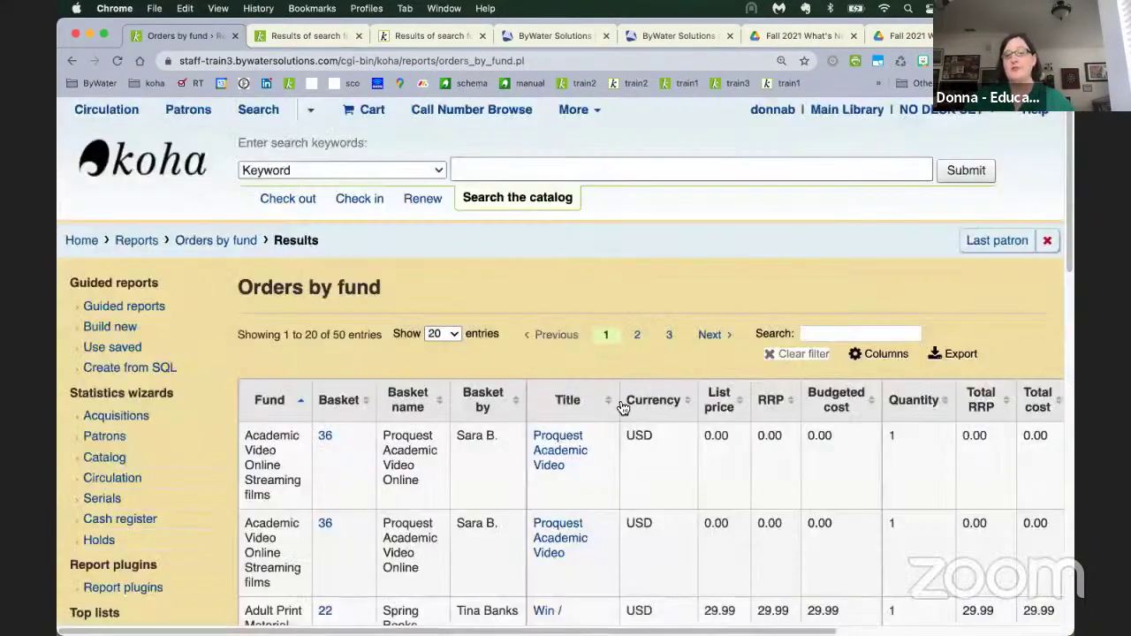
- Sort the Orders by fund results by basket and filter the entries with "ju"
{"action": "left_click", "coordinate": [372, 405]}
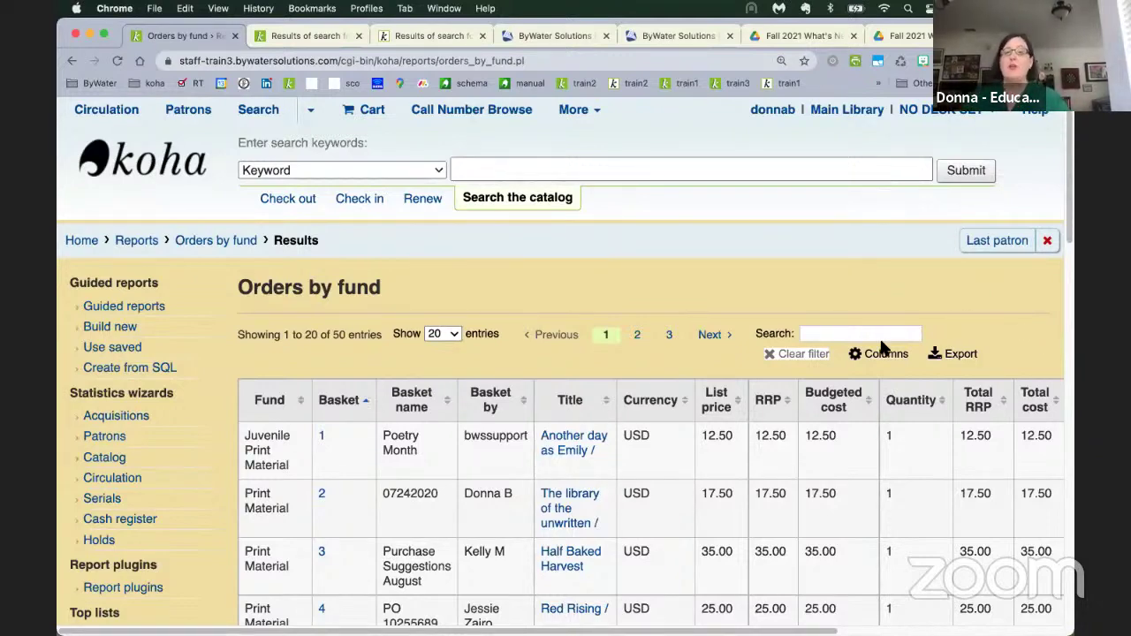
{"action": "left_click", "coordinate": [850, 334]}
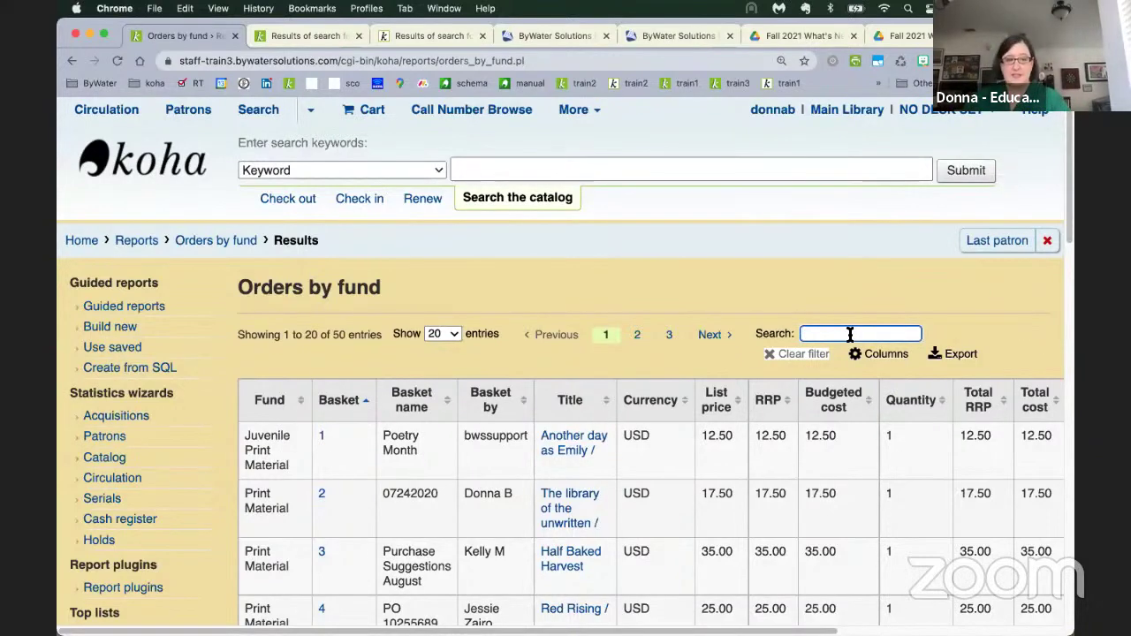
{"action": "type", "text": "jub"}
{"action": "key", "text": "BackSpace"}
{"action": "type", "text": "l"}
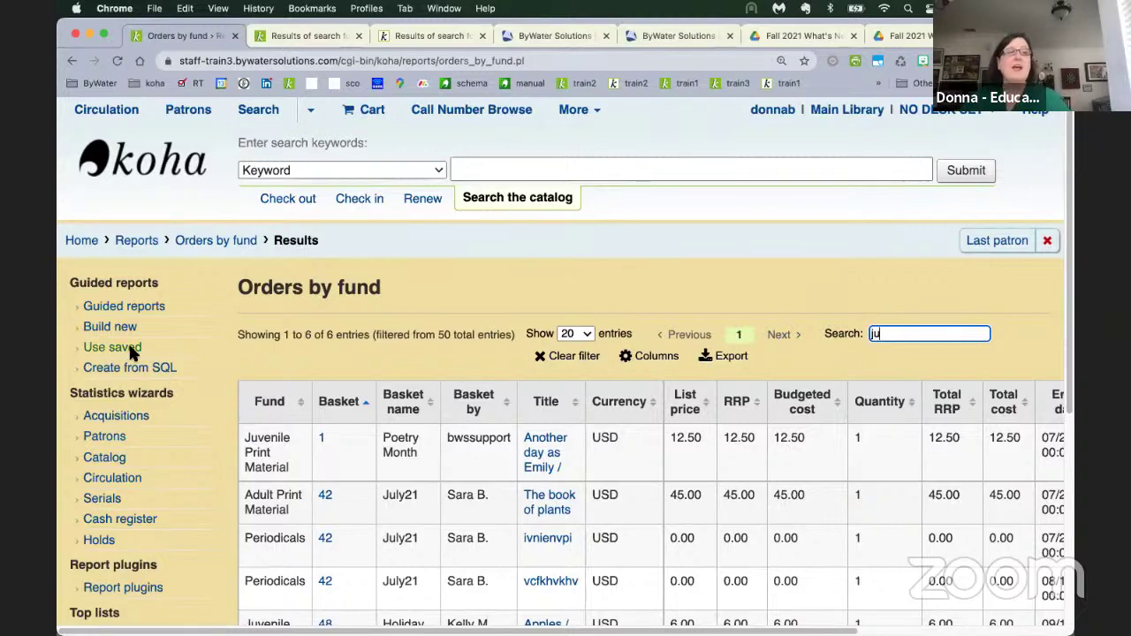
- Start a hold on the first record in the "midnight library" search results and look up the patron by surname
{"action": "left_click", "coordinate": [304, 33]}
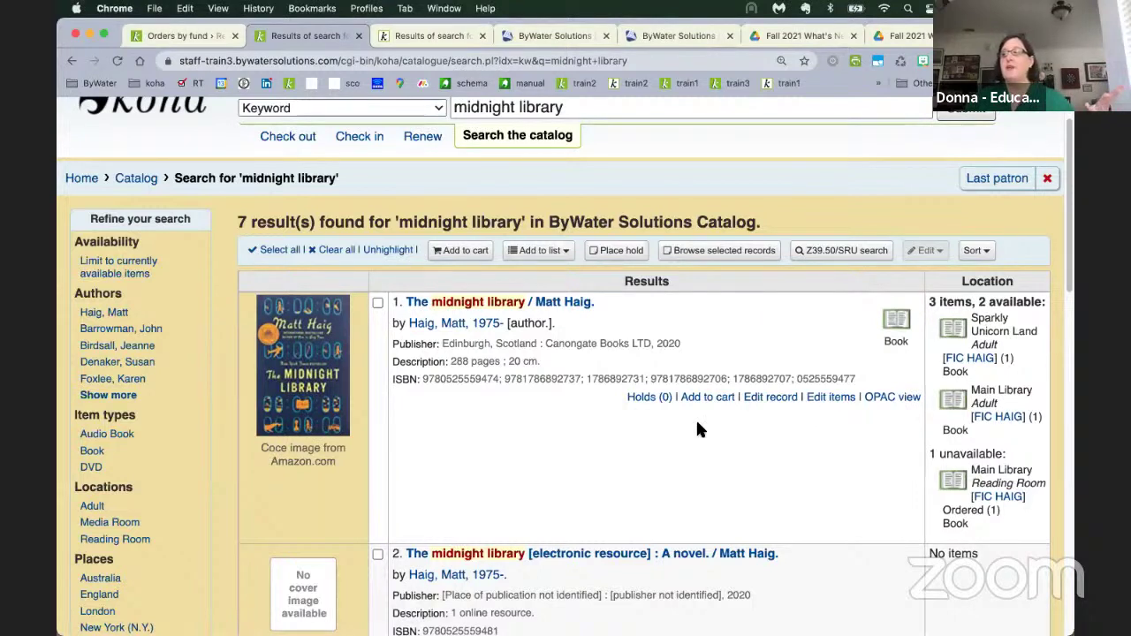
{"action": "left_click", "coordinate": [650, 399]}
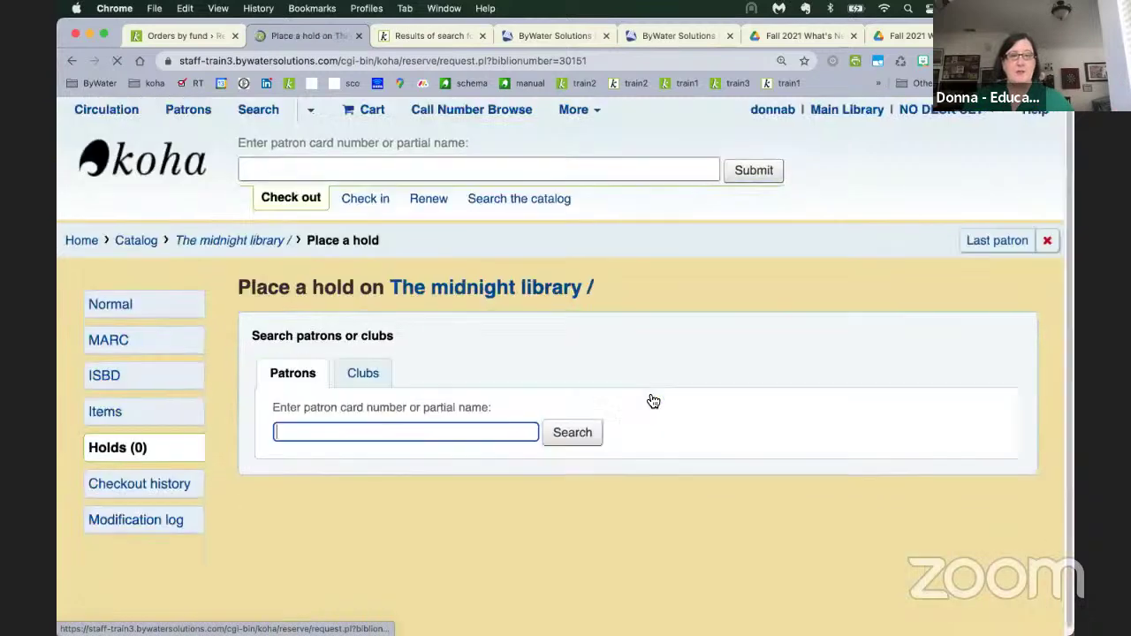
{"action": "type", "text": "bond"}
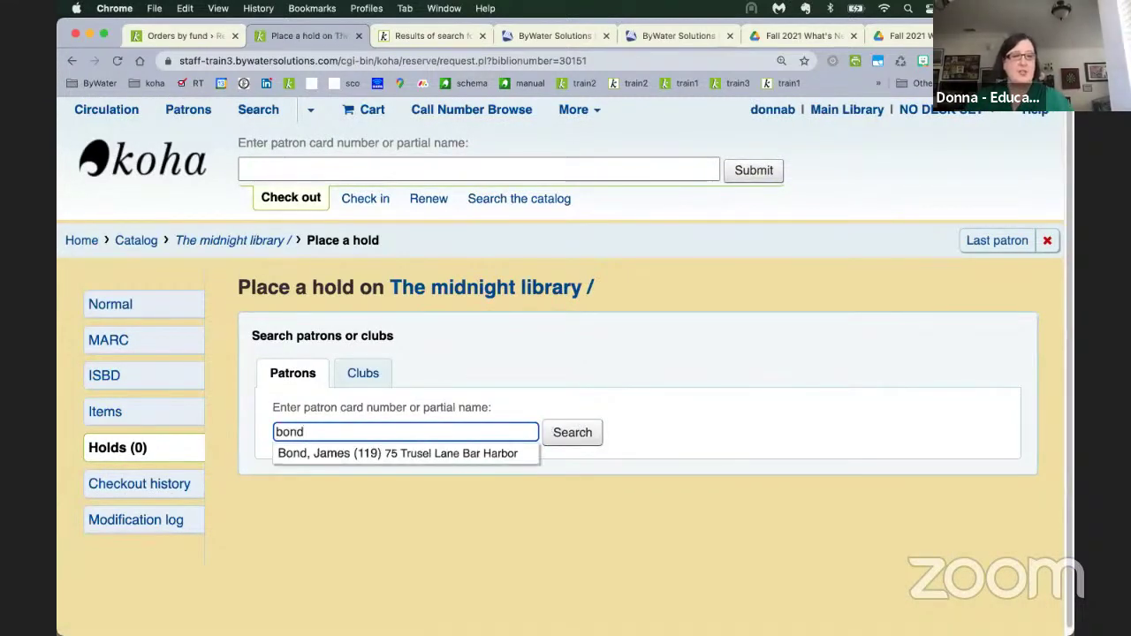
{"action": "key", "text": "Return"}
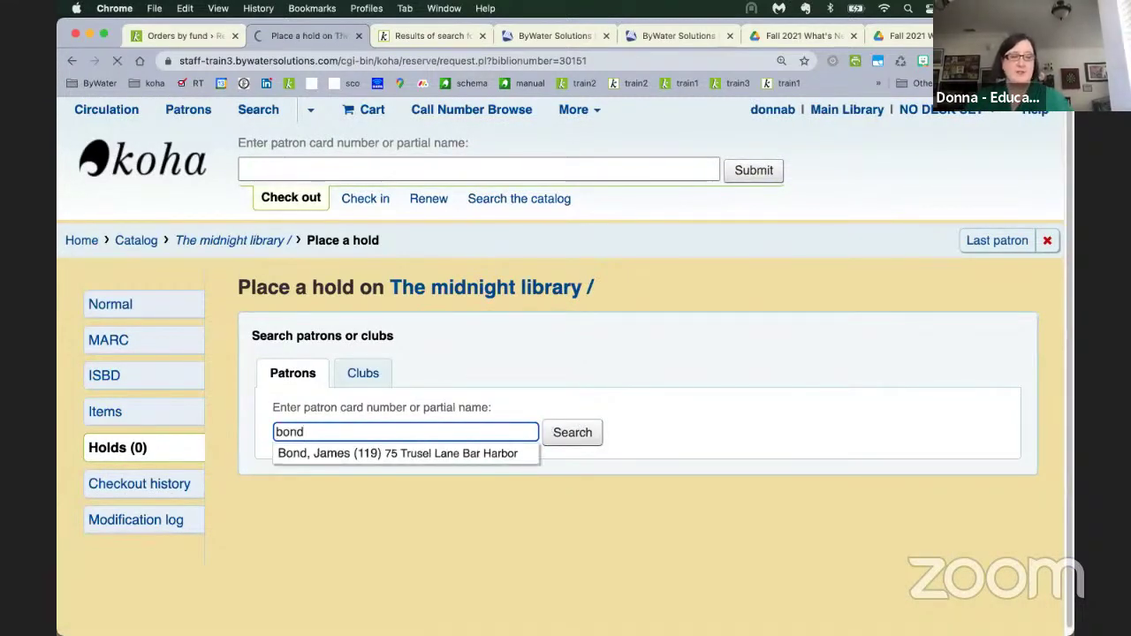
- View the pickup library choices for the next-available-item hold, including the marker beside Bookmobile
{"action": "scroll", "coordinate": [460, 450], "scroll_direction": "down", "scroll_amount": 3}
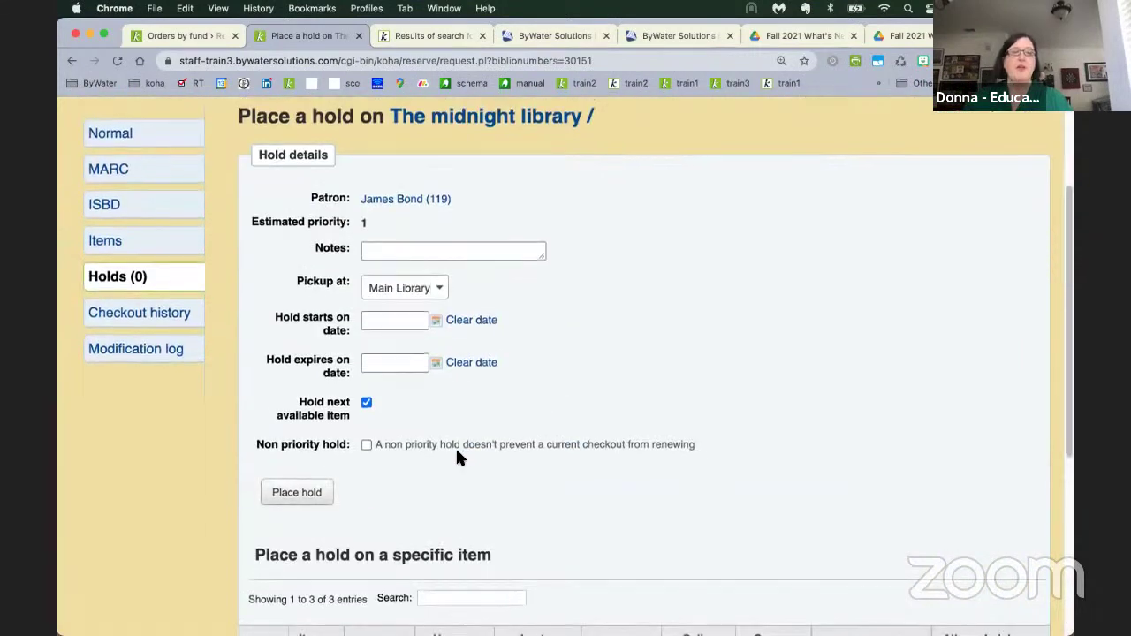
{"action": "left_click", "coordinate": [424, 299]}
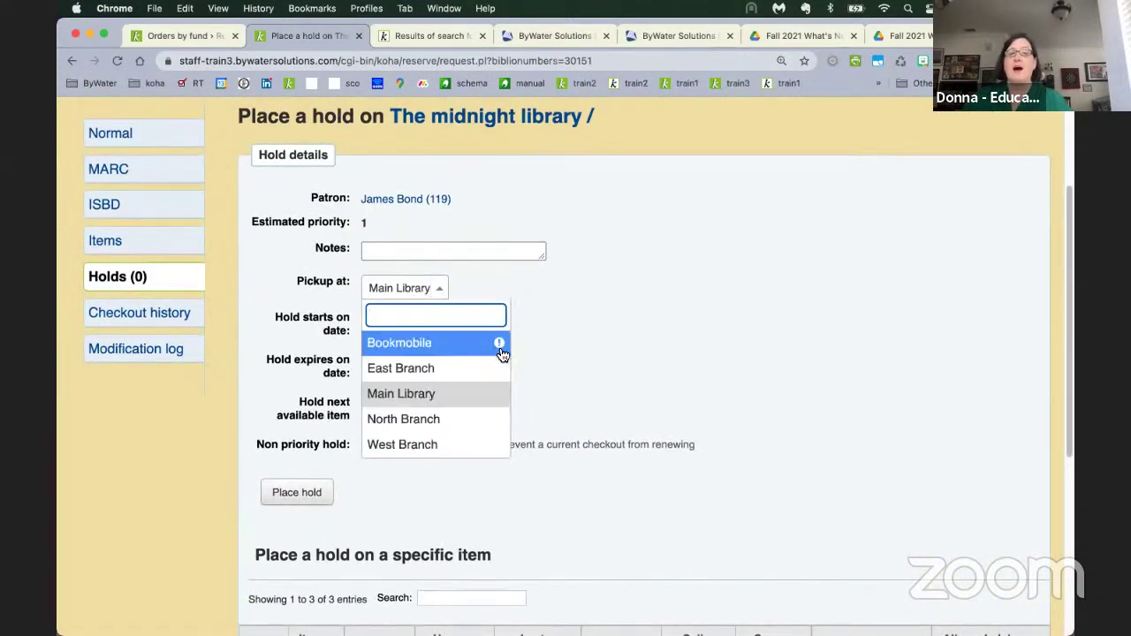
{"action": "mouse_move", "coordinate": [500, 351]}
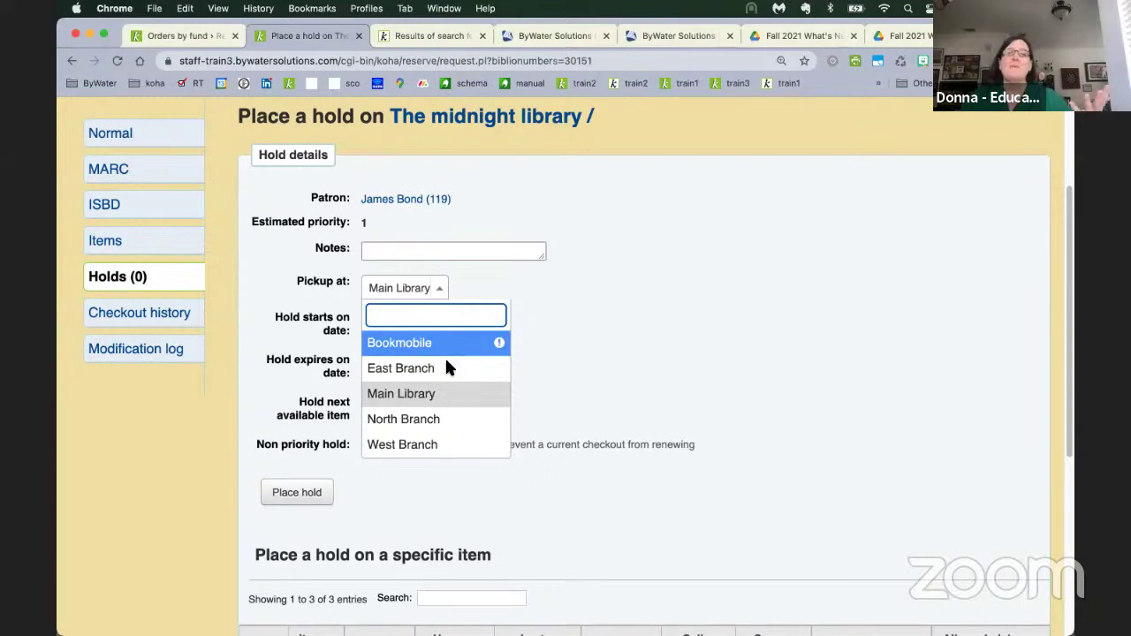
{"action": "scroll", "coordinate": [483, 349], "scroll_direction": "down", "scroll_amount": 1}
{"action": "scroll", "coordinate": [484, 355], "scroll_direction": "down", "scroll_amount": 2}
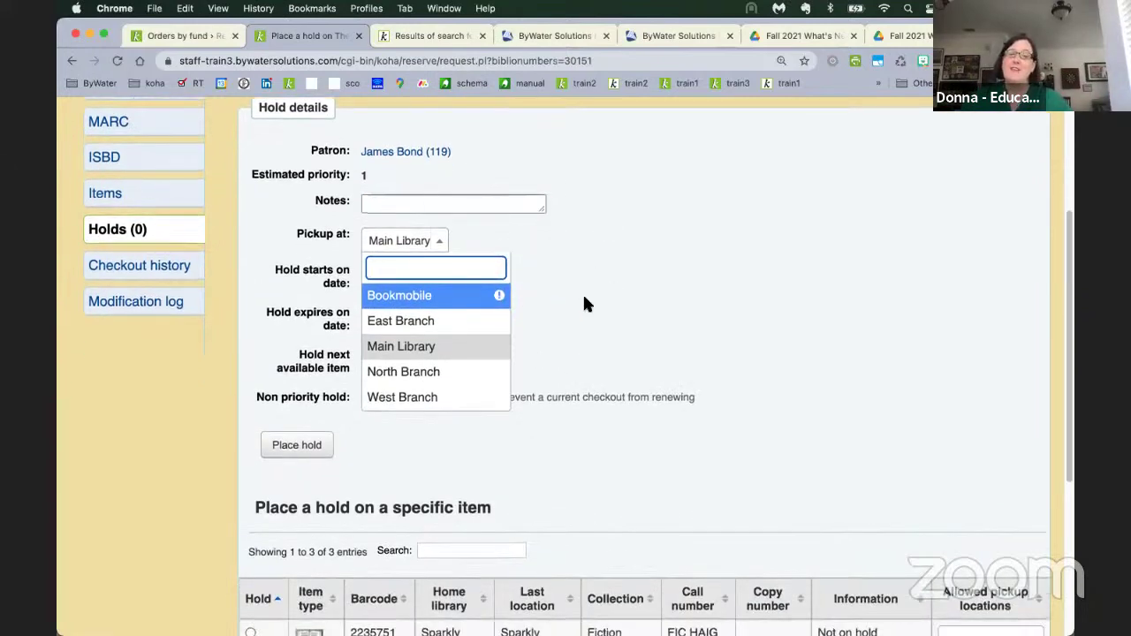
- Check the allowed pickup locations of the first two specific items without changing them, and return to the record's Normal details view
{"action": "scroll", "coordinate": [583, 304], "scroll_direction": "down", "scroll_amount": 10}
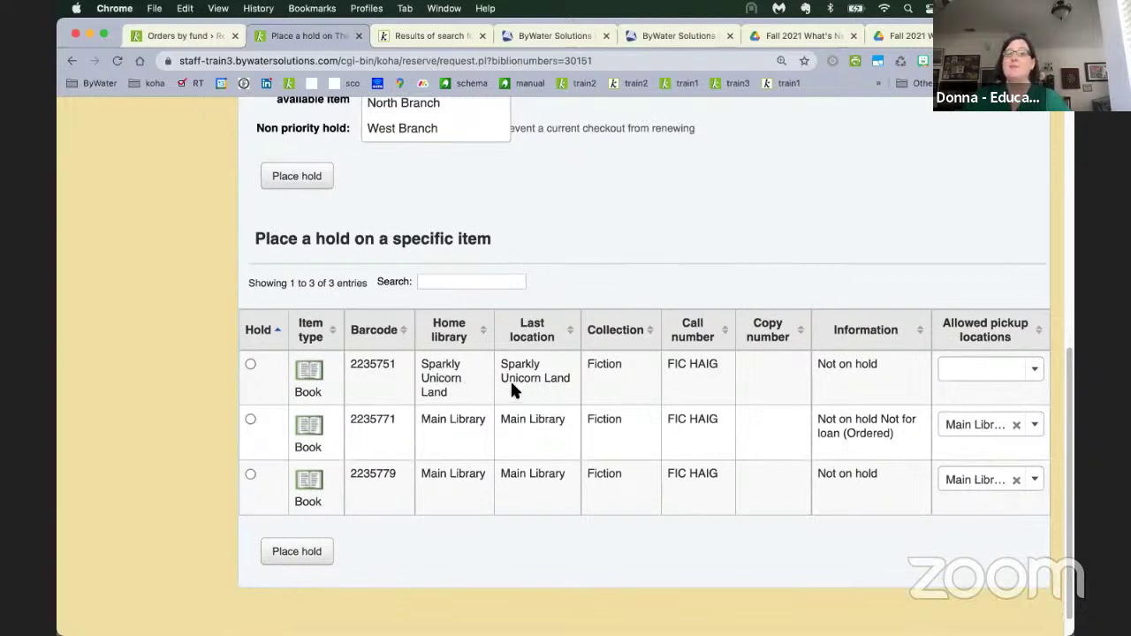
{"action": "left_click", "coordinate": [963, 373]}
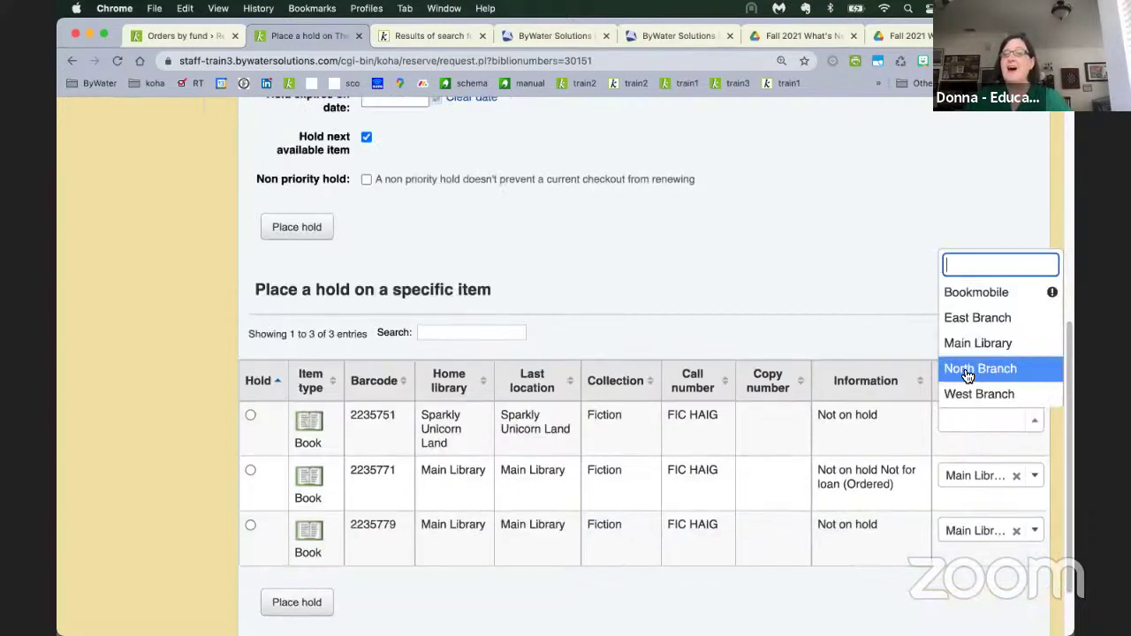
{"action": "left_click", "coordinate": [925, 374]}
{"action": "left_click", "coordinate": [1035, 422]}
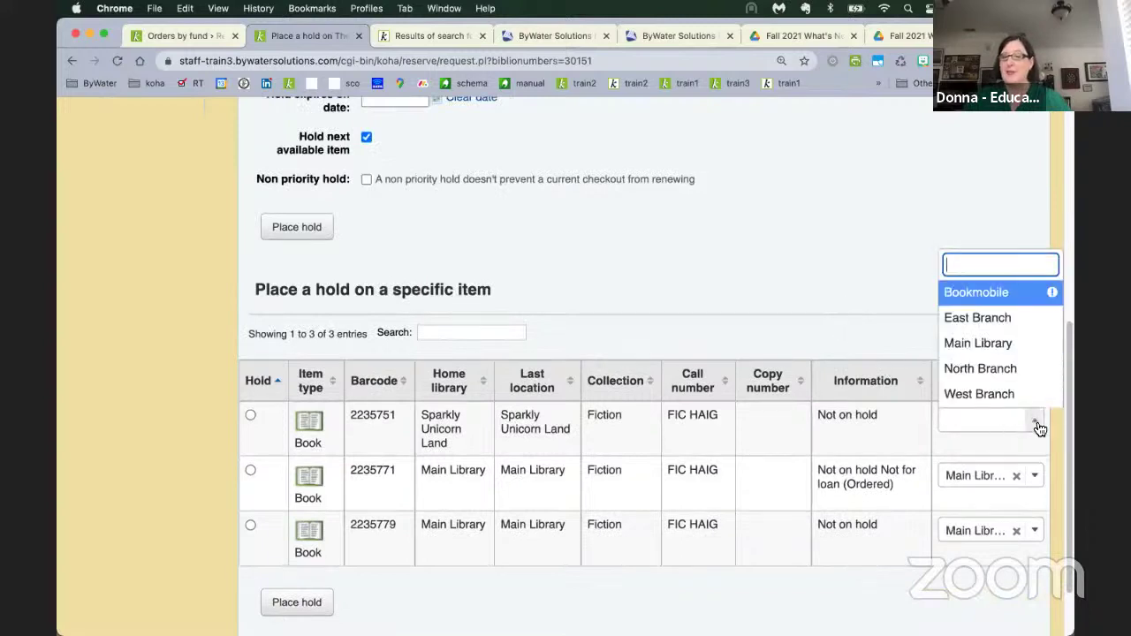
{"action": "left_click", "coordinate": [1040, 428]}
{"action": "scroll", "coordinate": [915, 412], "scroll_direction": "down", "scroll_amount": 2}
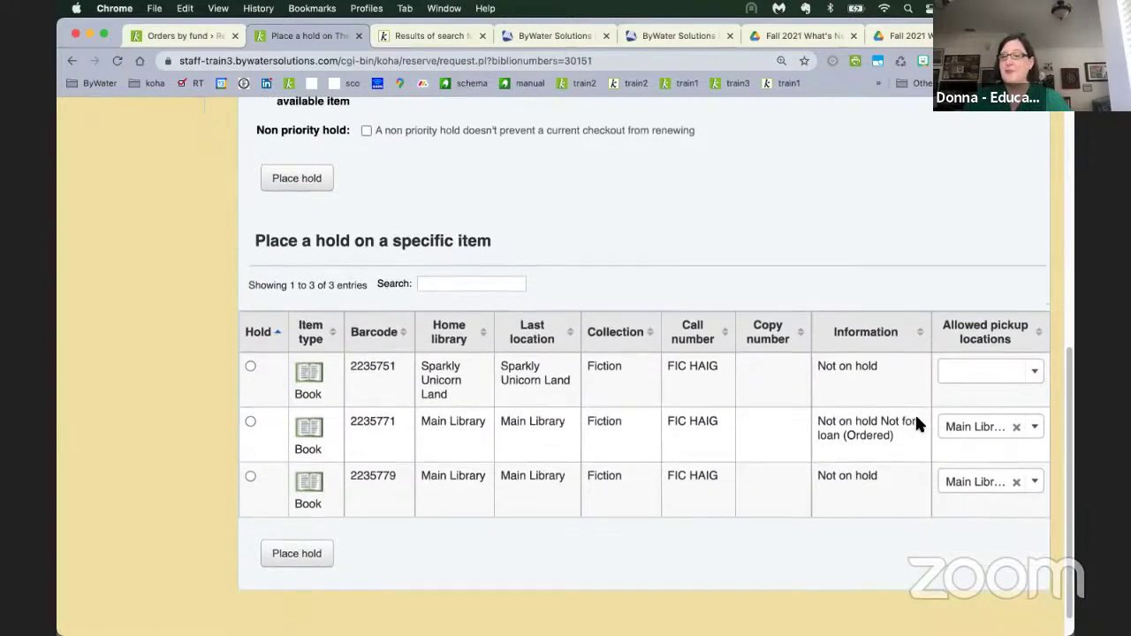
{"action": "left_click", "coordinate": [975, 405]}
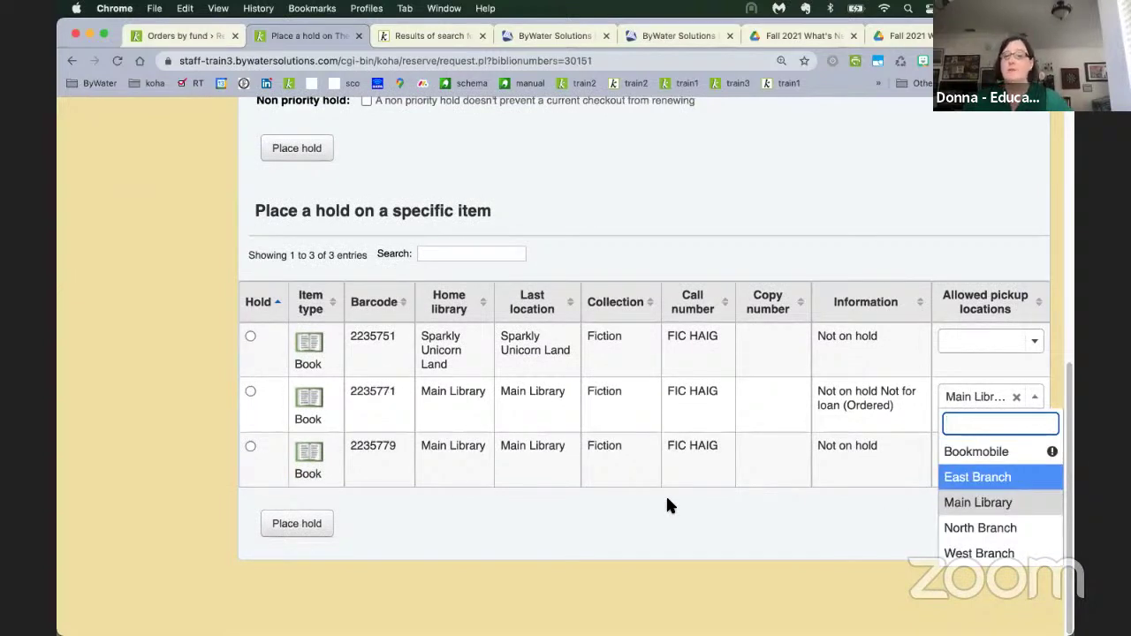
{"action": "left_click", "coordinate": [601, 570]}
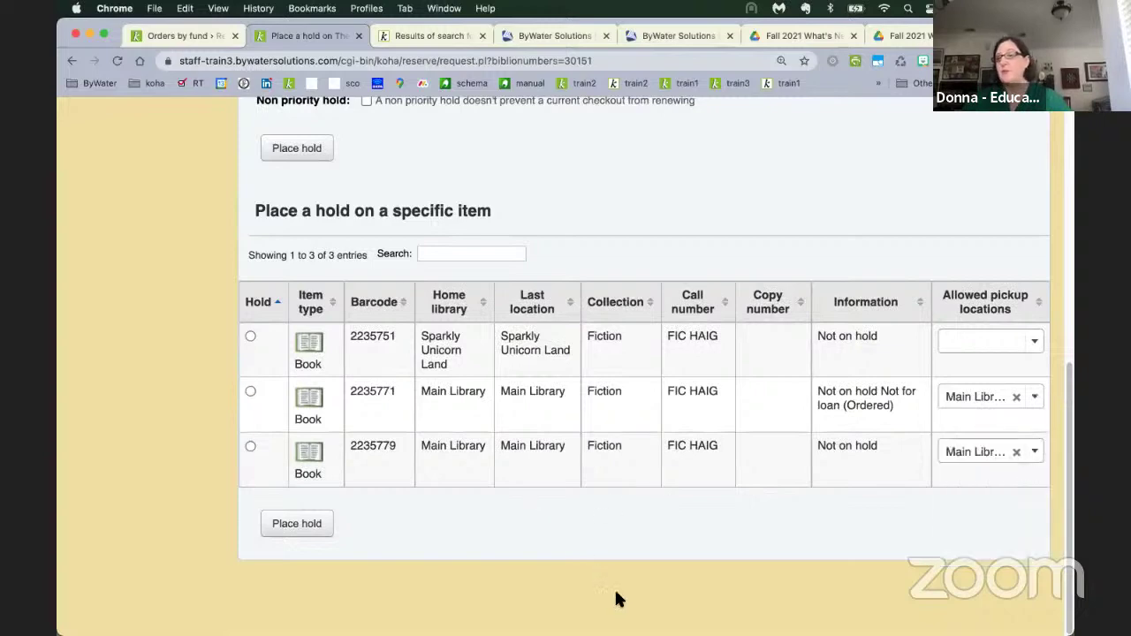
{"action": "scroll", "coordinate": [642, 586], "scroll_direction": "up", "scroll_amount": 8}
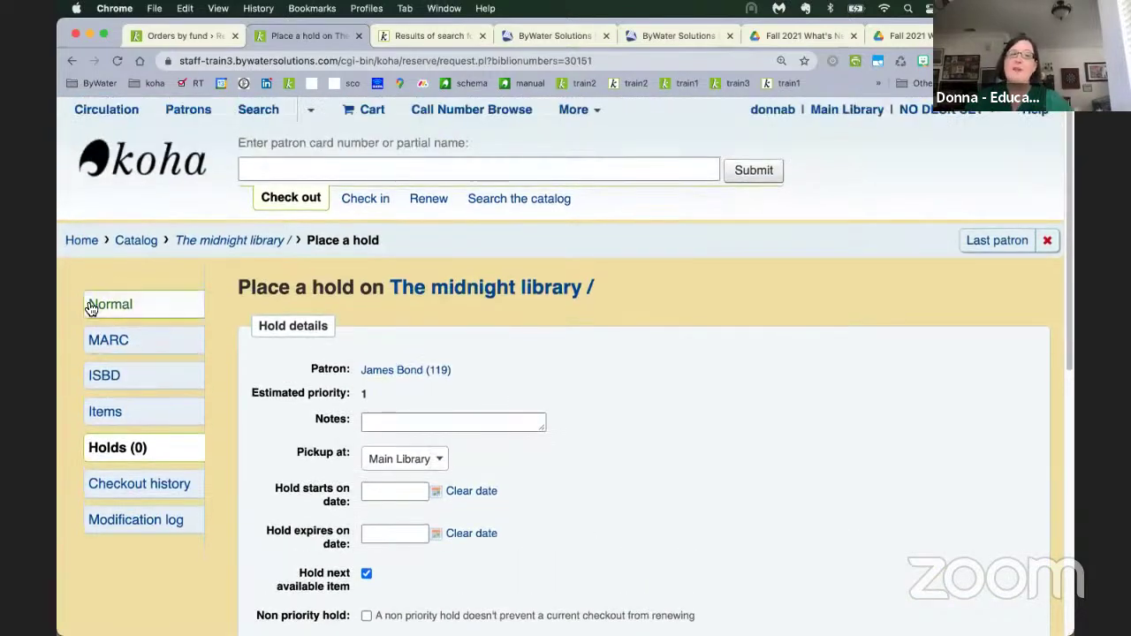
{"action": "left_click", "coordinate": [113, 310]}
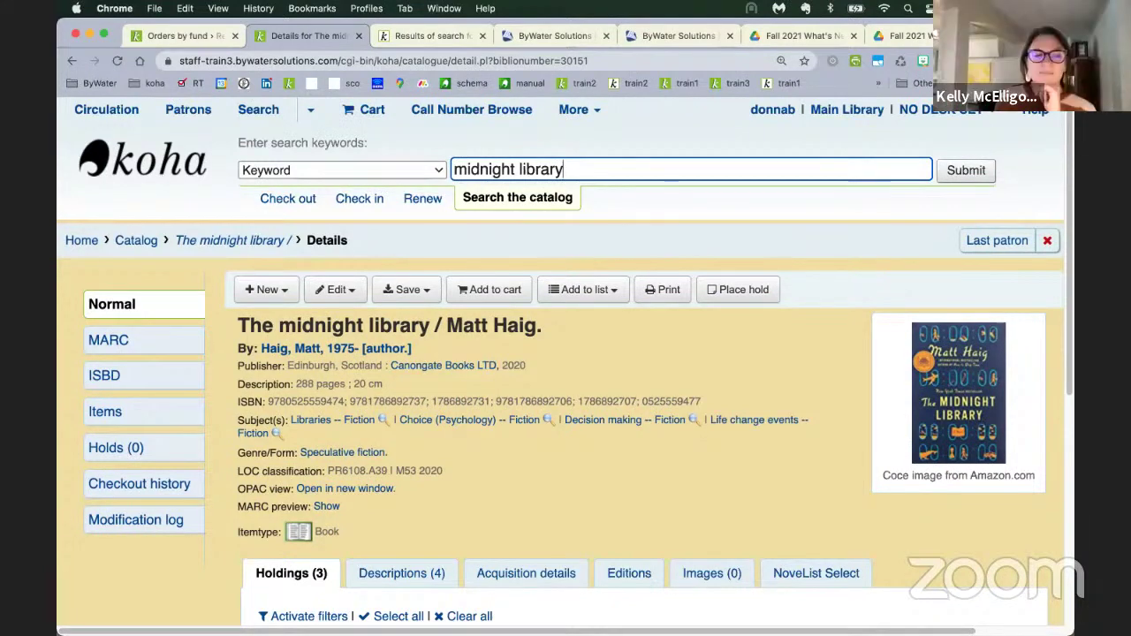
- Look through the webinar and Q&A session schedules on the ByWater Solutions Fall 2021 upgrade webinars page
{"action": "left_click", "coordinate": [561, 35]}
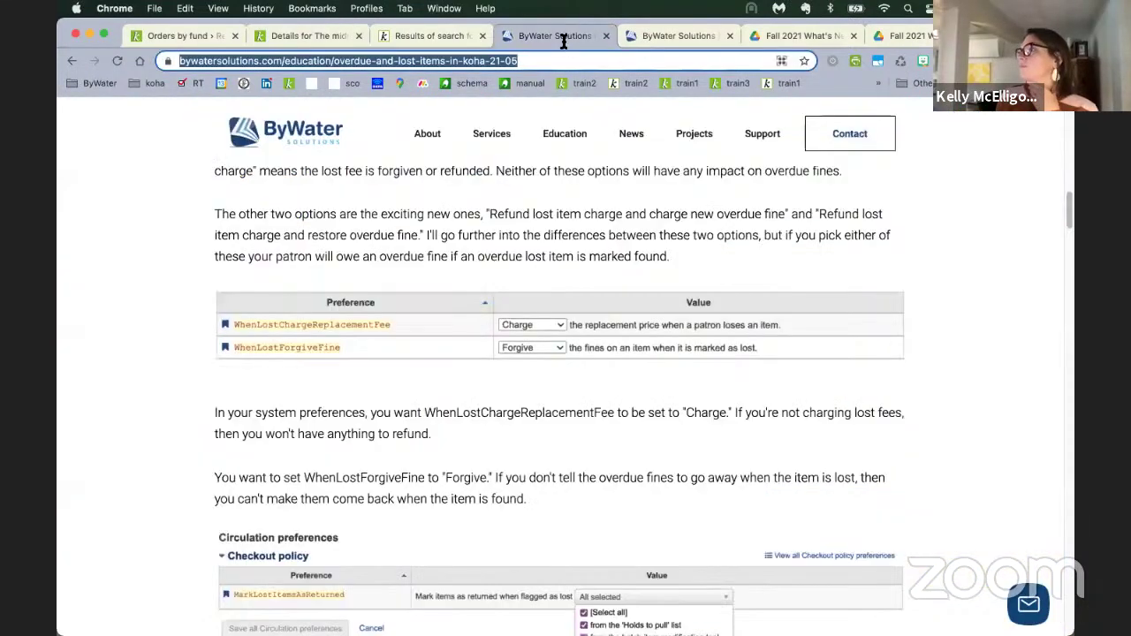
{"action": "left_click", "coordinate": [689, 36]}
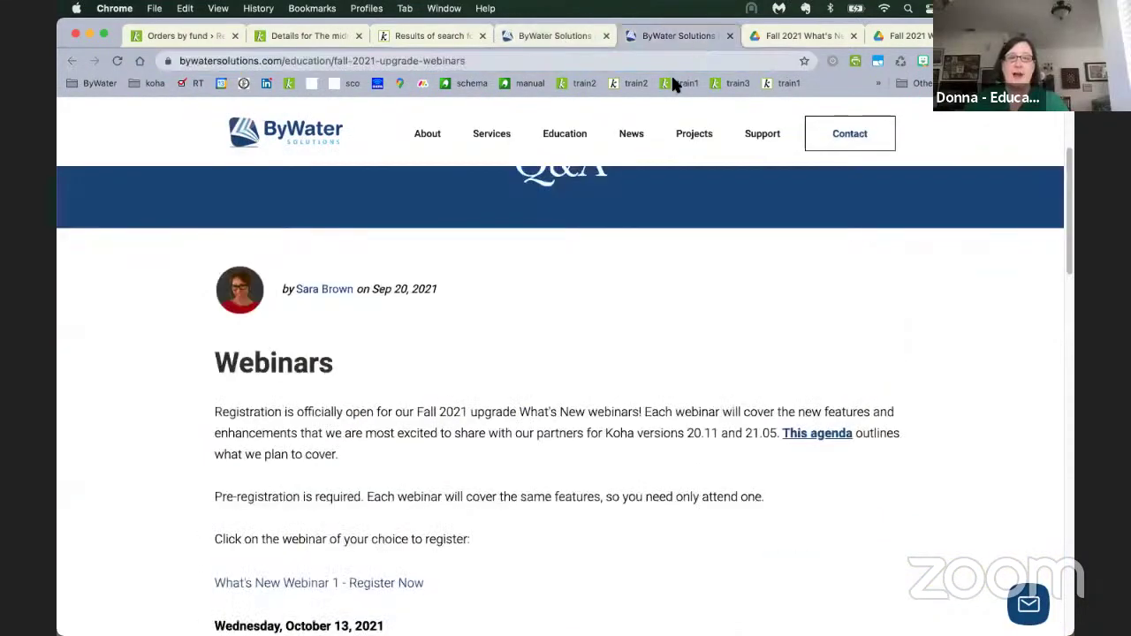
{"action": "scroll", "coordinate": [594, 462], "scroll_direction": "down", "scroll_amount": 5}
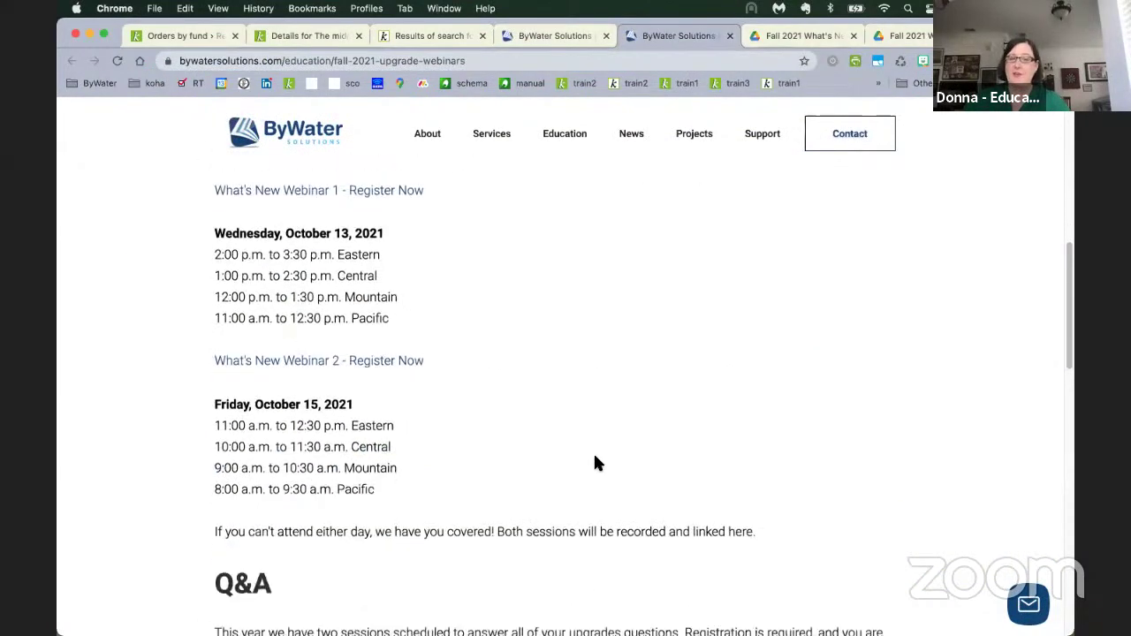
{"action": "scroll", "coordinate": [594, 462], "scroll_direction": "down", "scroll_amount": 1}
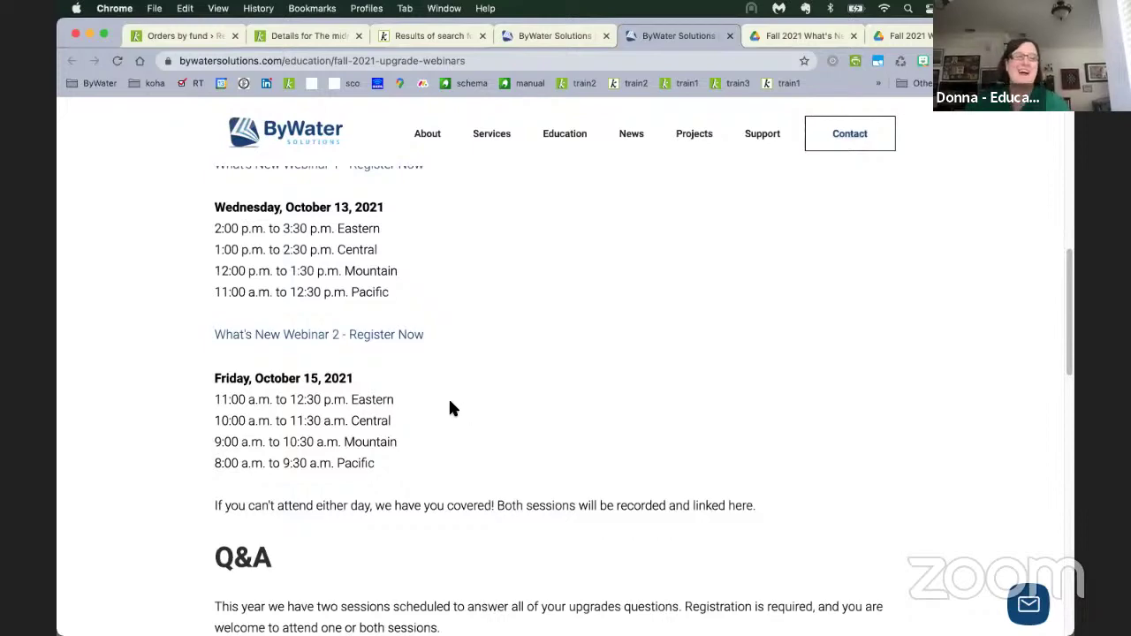
{"action": "scroll", "coordinate": [449, 399], "scroll_direction": "down", "scroll_amount": 1}
{"action": "scroll", "coordinate": [450, 373], "scroll_direction": "down", "scroll_amount": 1}
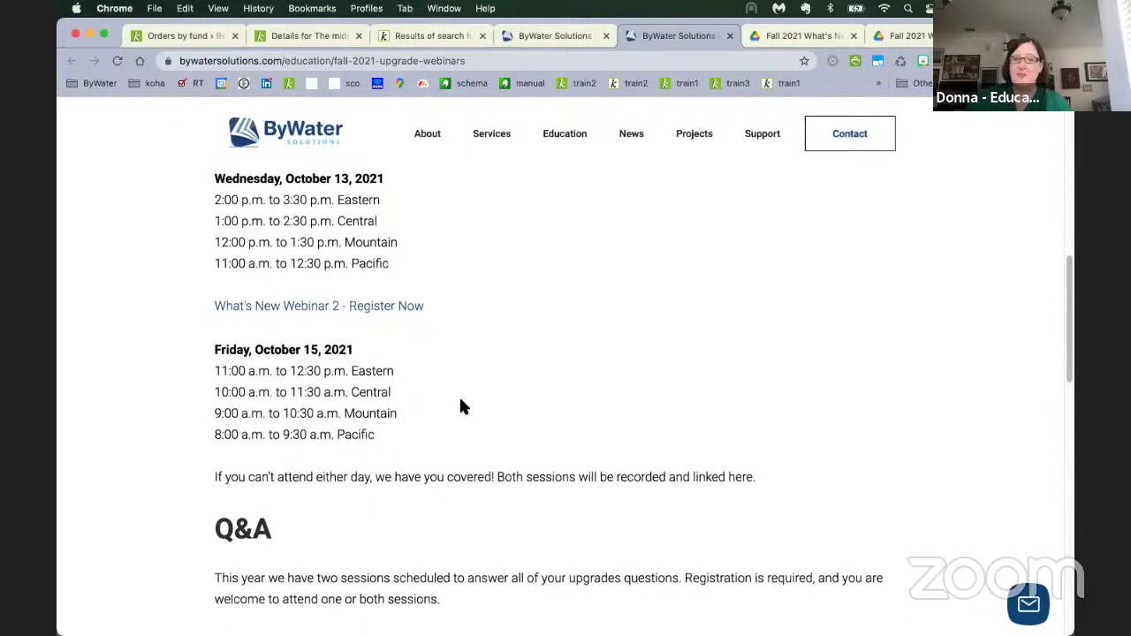
{"action": "scroll", "coordinate": [439, 399], "scroll_direction": "down", "scroll_amount": 5}
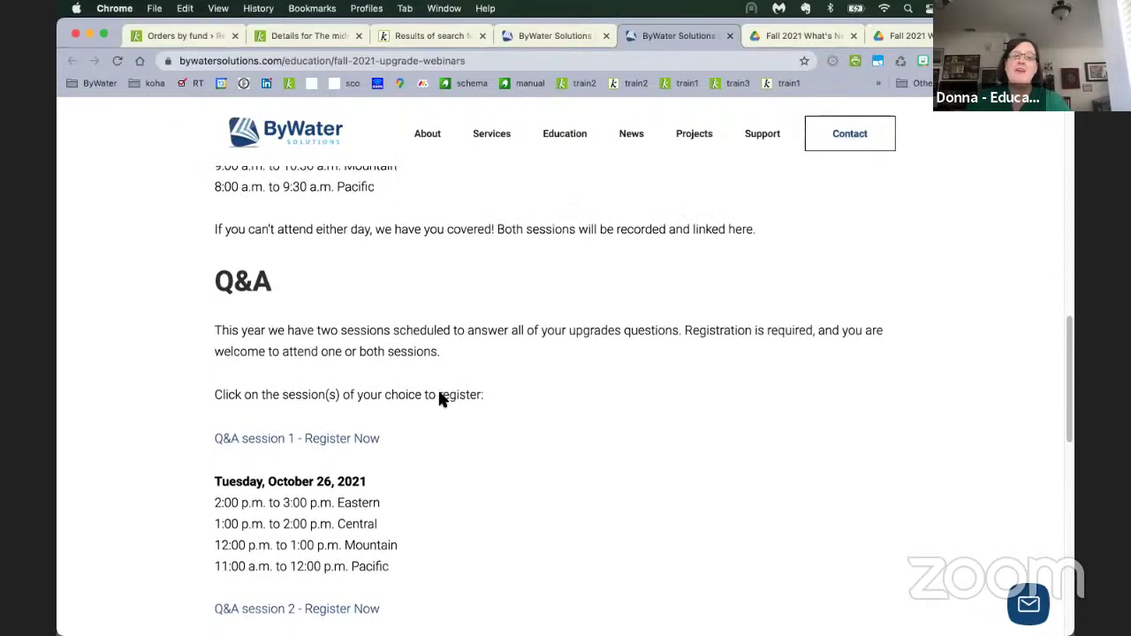
{"action": "scroll", "coordinate": [439, 399], "scroll_direction": "down", "scroll_amount": 2}
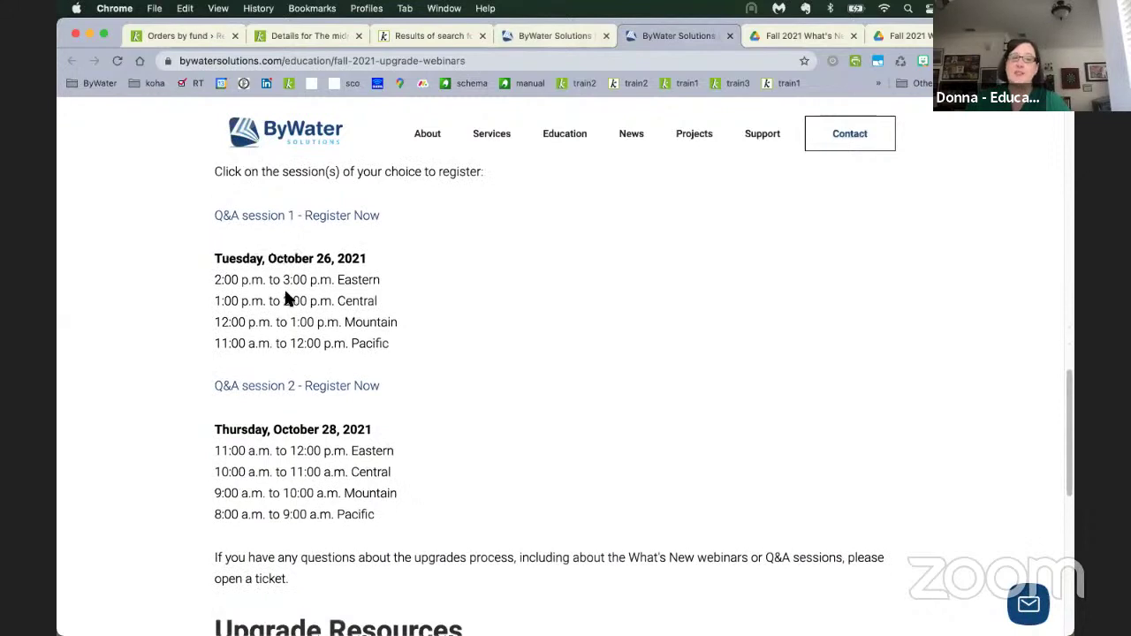